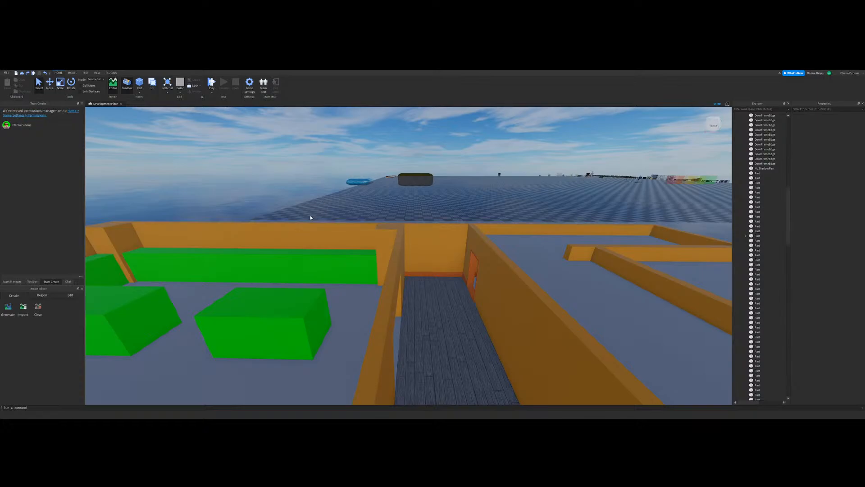
Step: Duplicate the short orange baseboard beside the corridor doorway and shift the copy to the wall on the door's other side
key(s)
right_drag(310, 217, 351, 210)
right_drag(523, 223, 502, 228)
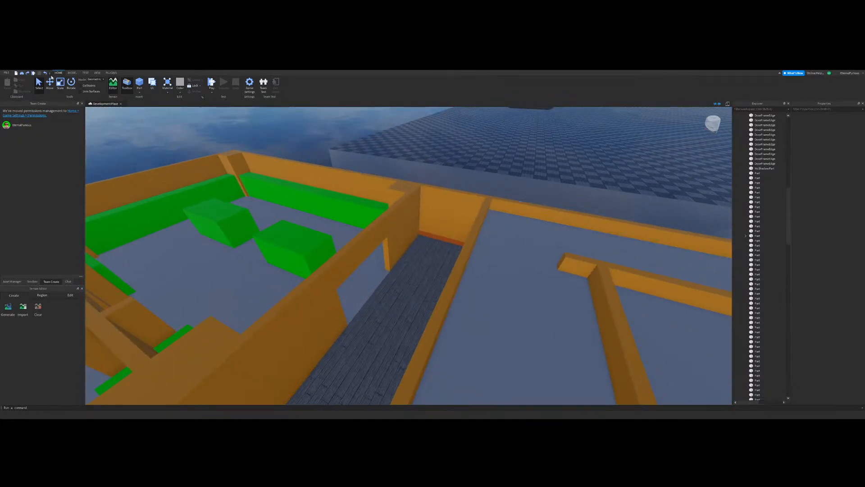
key(a)
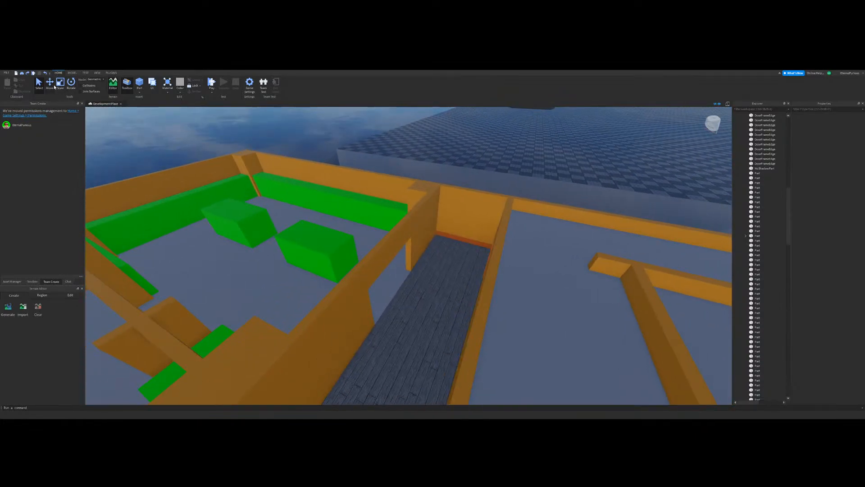
key(w)
right_drag(390, 176, 484, 256)
key(s)
click(411, 293)
key(d)
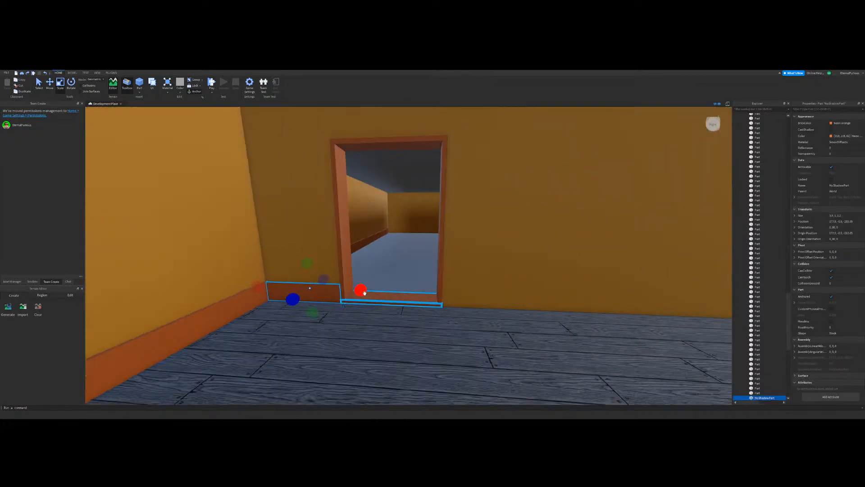
key(ctrl+d)
drag(363, 293, 539, 298)
drag(255, 288, 488, 295)
Step: Extend the copied baseboard from the door frame along the corridor wall to the wall's corner
key(w)
key(d)
drag(450, 349, 333, 339)
right_drag(309, 331, 450, 284)
key(s)
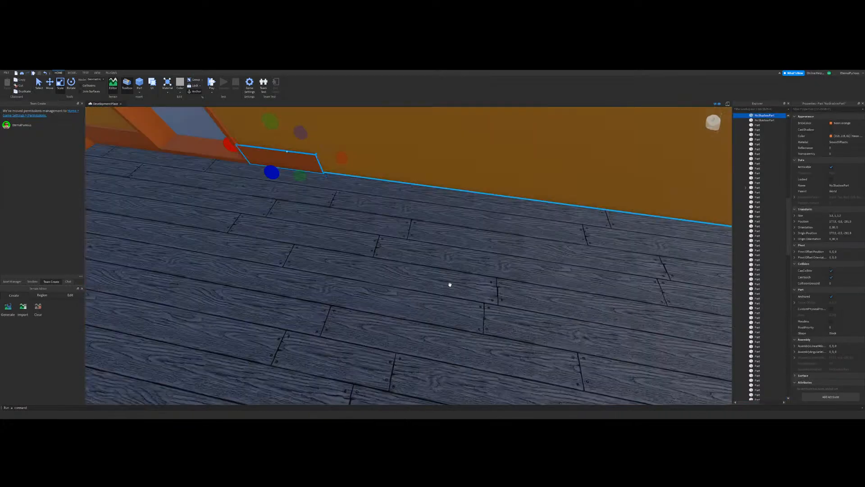
key(w)
drag(319, 219, 570, 272)
key(w)
right_drag(570, 272, 347, 271)
drag(347, 271, 415, 265)
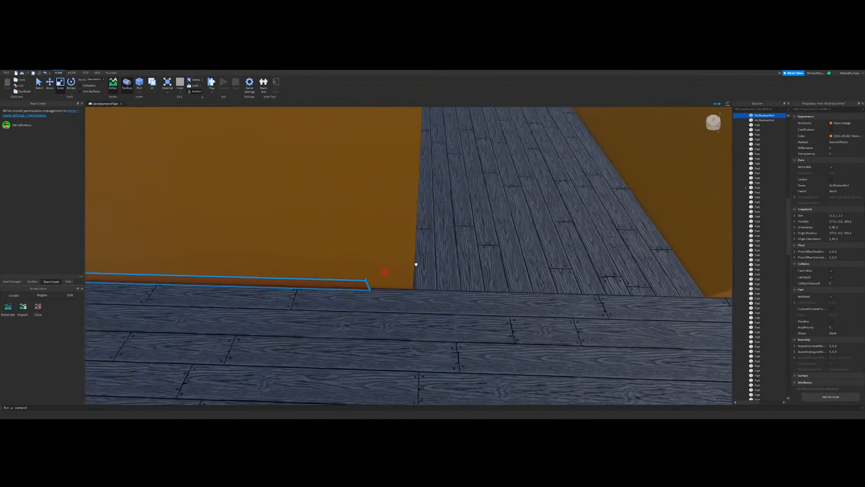
key(w)
right_drag(415, 264, 424, 270)
drag(412, 231, 398, 231)
right_drag(399, 230, 424, 154)
Step: Select the four DoorFrameEdge parts around the first corridor doorway and duplicate them
key(w)
click(424, 154)
key(w)
click(60, 86)
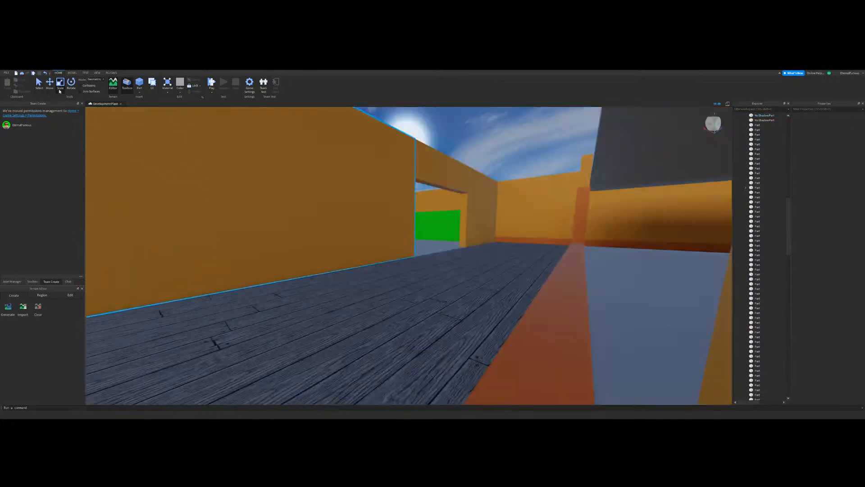
right_drag(402, 293, 409, 292)
key(w)
key(s)
click(406, 295)
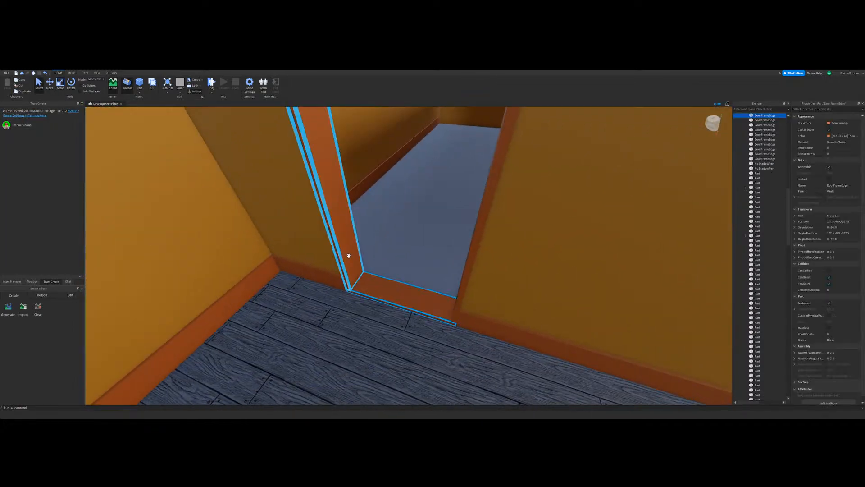
ctrl+click(348, 253)
ctrl+click(471, 244)
right_drag(469, 244, 442, 249)
key(s)
ctrl+click(424, 223)
key(ctrl+d)
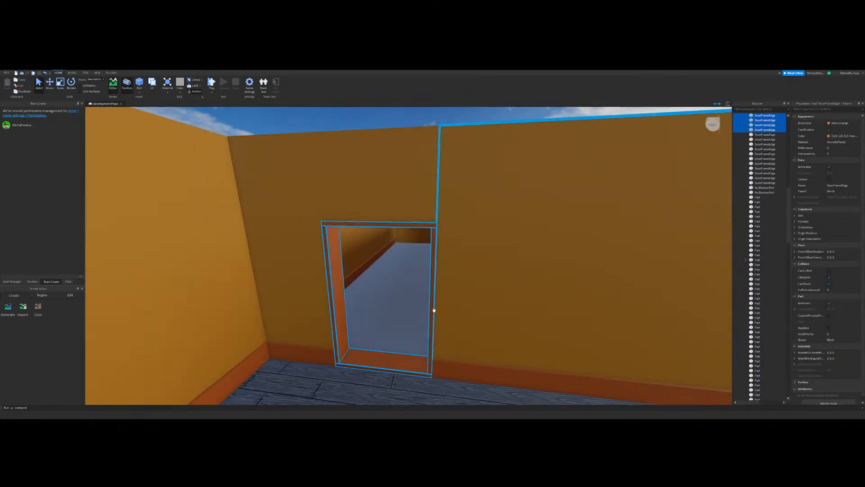
Step: Move the copied door frame along the wall and fit it into the second, unframed door opening
drag(433, 309, 484, 313)
right_drag(485, 313, 484, 313)
key(w)
drag(484, 313, 484, 314)
right_drag(485, 313, 484, 314)
drag(484, 314, 412, 276)
key(w)
click(50, 85)
key(s)
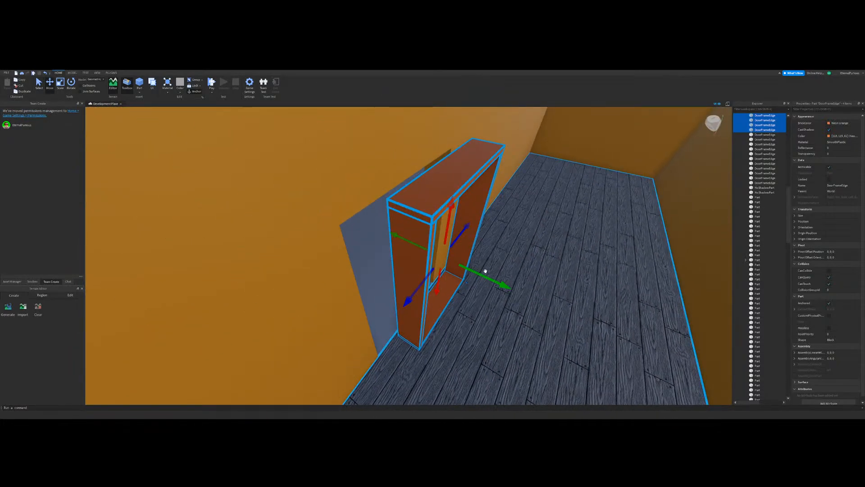
drag(485, 271, 452, 271)
key(w)
right_drag(452, 271, 452, 271)
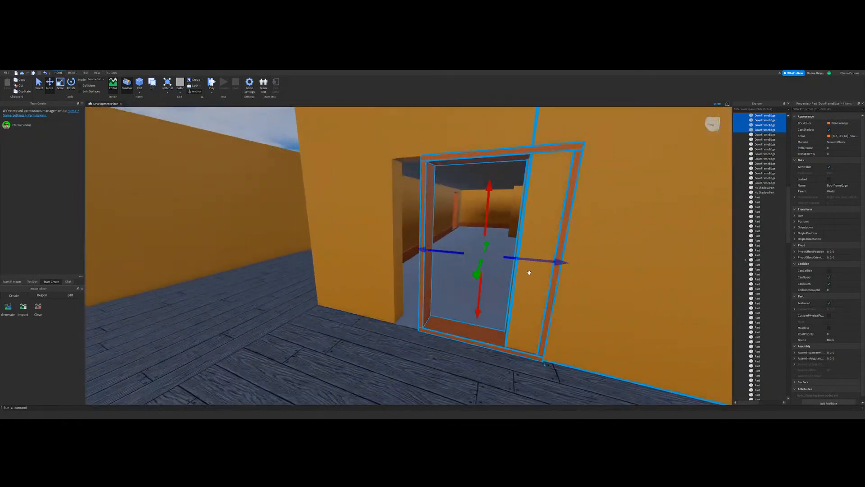
drag(529, 272, 486, 275)
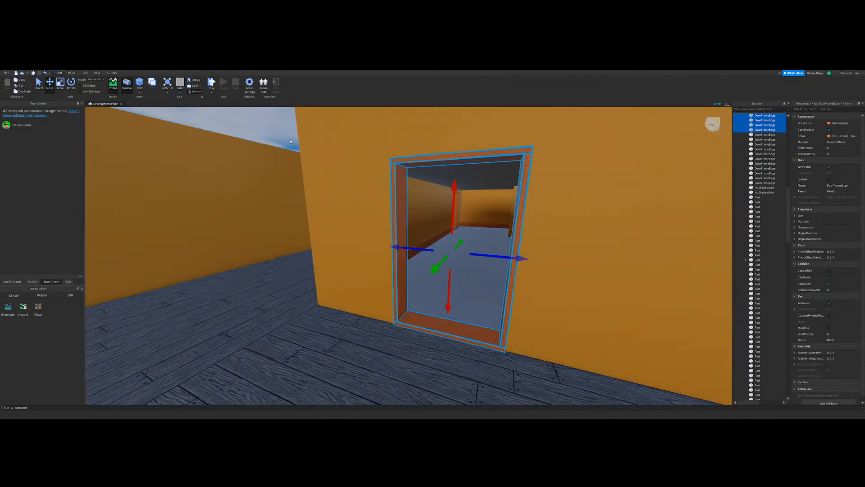
Step: Adjust the length of the long baseboard between the two doorways to fit against the door frame
click(291, 142)
right_drag(295, 166, 295, 167)
click(57, 83)
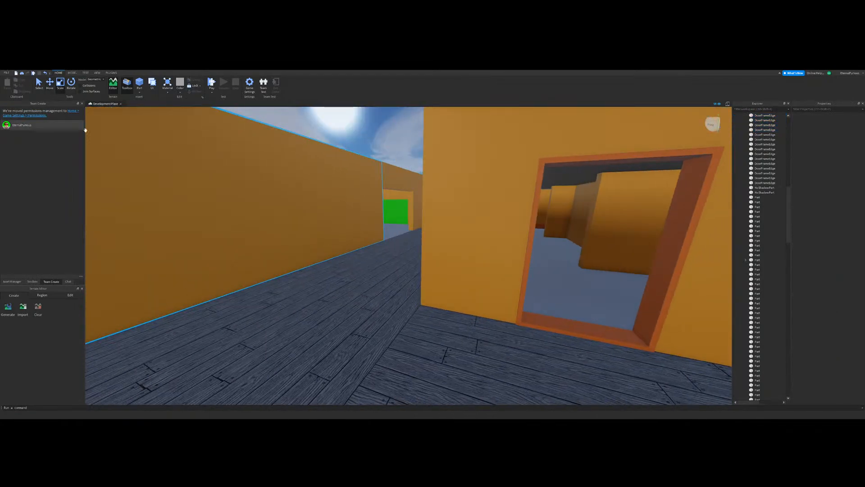
right_drag(347, 293, 375, 282)
key(w)
click(375, 282)
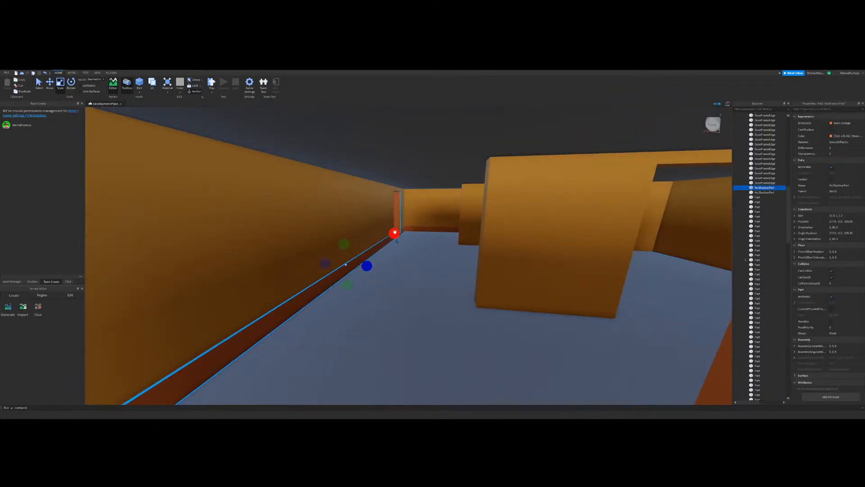
drag(395, 233, 377, 253)
key(s)
right_drag(376, 253, 387, 261)
key(w)
click(440, 271)
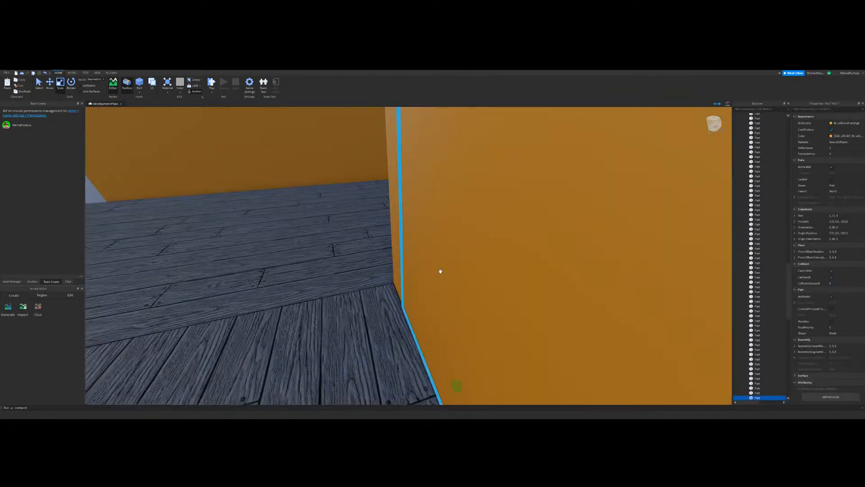
Step: Fit a baseboard copy to the short wall section between the second doorway and the outer corridor corner
key(w)
right_drag(440, 271, 393, 271)
click(393, 272)
key(s)
drag(501, 272, 469, 274)
right_drag(469, 274, 469, 274)
key(w)
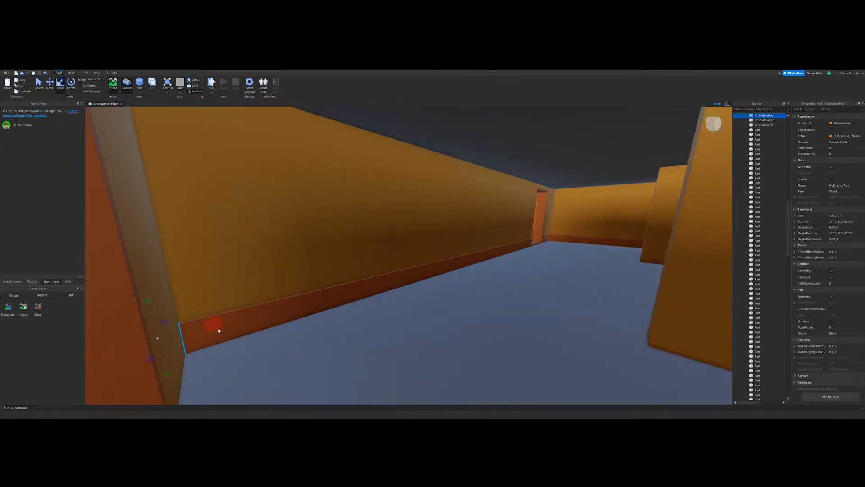
right_drag(240, 326, 240, 326)
key(s)
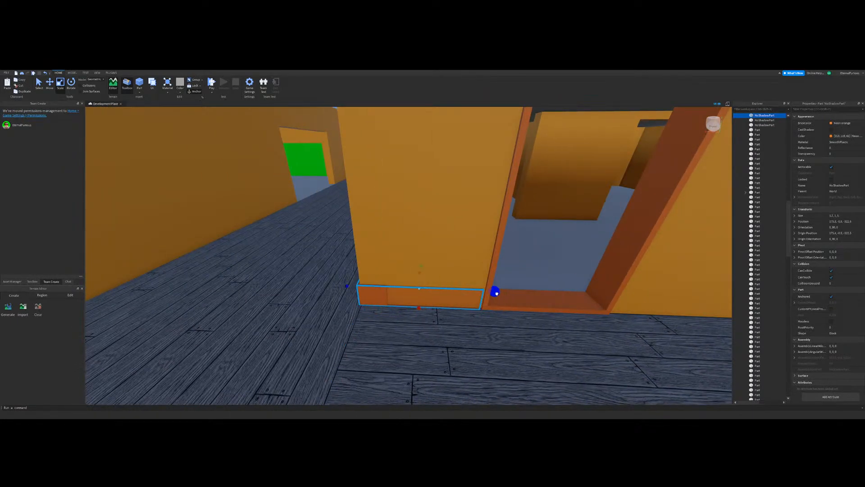
right_drag(371, 290, 364, 285)
key(s)
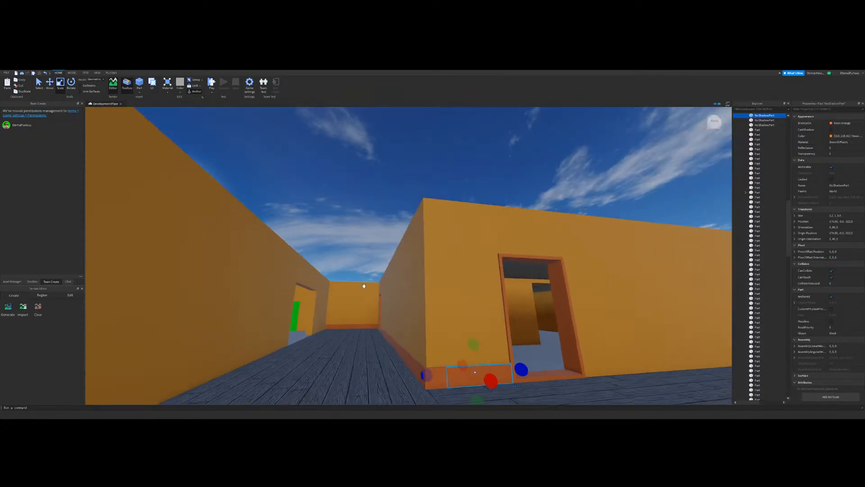
Step: Add another baseboard copy to the corridor walls and fit it along its wall section
click(380, 230)
key(d)
key(w)
right_drag(393, 235, 411, 254)
key(s)
click(409, 289)
right_drag(410, 289, 333, 277)
key(d)
key(w)
drag(224, 282, 444, 269)
key(s)
key(d)
key(w)
click(444, 269)
click(396, 284)
Step: Duplicate the long baseboard in the room with the green blocks and move the copy across toward the opposite rooms
key(s)
right_drag(396, 284, 407, 269)
click(494, 247)
key(w)
click(411, 252)
key(s)
Step: Resize the wall part above the window opening to fit between the neighbouring wall sections
key(s)
click(50, 84)
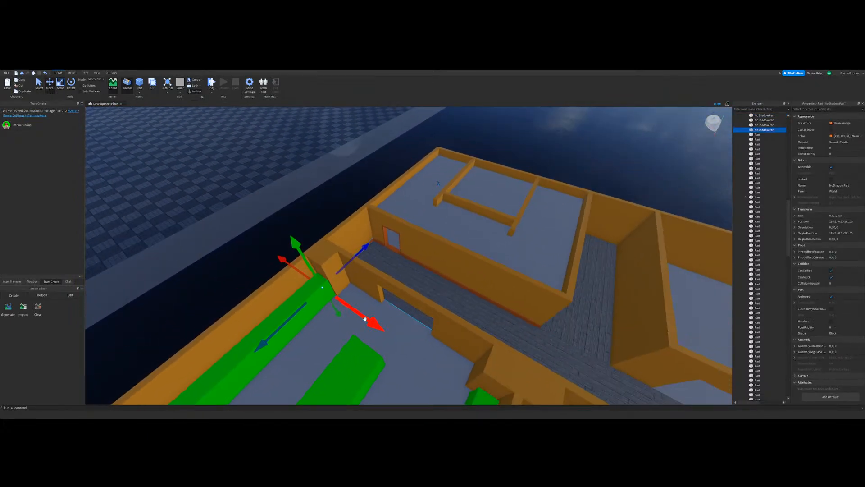
key(ctrl+d)
drag(363, 317, 493, 303)
right_drag(493, 303, 493, 303)
key(w)
drag(423, 295, 434, 298)
click(382, 208)
key(s)
right_drag(381, 208, 382, 208)
key(w)
click(59, 89)
click(359, 204)
key(w)
right_drag(337, 180, 337, 180)
key(s)
drag(337, 178, 339, 178)
key(d)
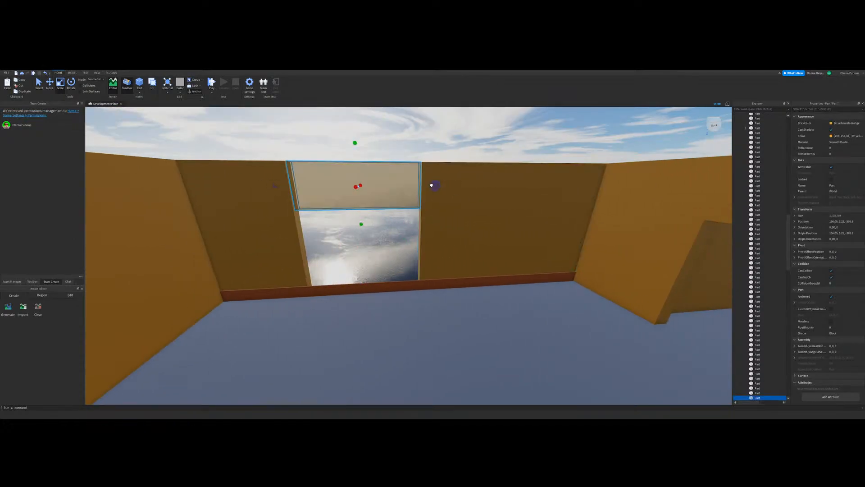
drag(435, 185, 434, 185)
Step: Adjust the window-side edge of the wall section beside the opening and select the wall section on the opposite side
click(438, 207)
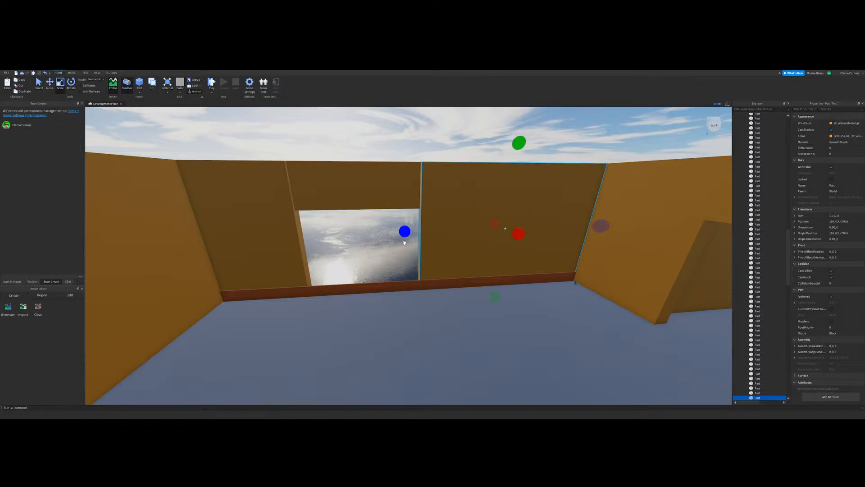
drag(404, 233, 398, 234)
key(a)
click(331, 270)
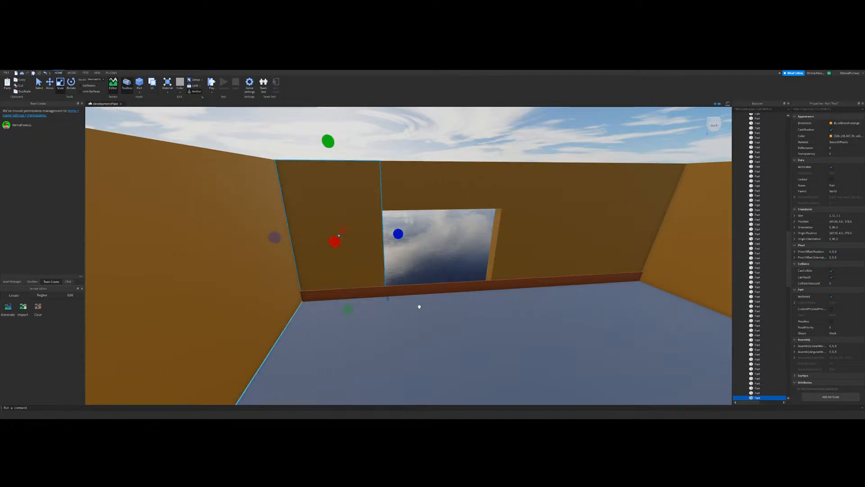
Step: Fit the baseboard beneath the window to the length of the room's wall
click(436, 288)
scroll(483, 255, down, 5)
right_drag(483, 256, 532, 266)
drag(575, 202, 311, 275)
scroll(371, 265, up, 5)
drag(277, 304, 325, 293)
click(405, 267)
right_drag(405, 267, 343, 273)
drag(248, 296, 358, 293)
key(w)
click(363, 261)
Step: Fit a baseboard along the adjoining wall of the same room
right_drag(364, 261, 463, 231)
click(396, 272)
key(w)
right_drag(425, 271, 444, 268)
key(w)
key(s)
drag(444, 268, 658, 254)
key(s)
right_drag(332, 211, 460, 269)
click(394, 223)
key(w)
Step: Duplicate the baseboard, place the copy against the room's next bare wall and extend it to the far corner
key(w)
click(415, 266)
key(s)
key(w)
key(ctrl+d)
drag(320, 247, 397, 255)
right_drag(396, 255, 433, 278)
right_drag(372, 300, 333, 275)
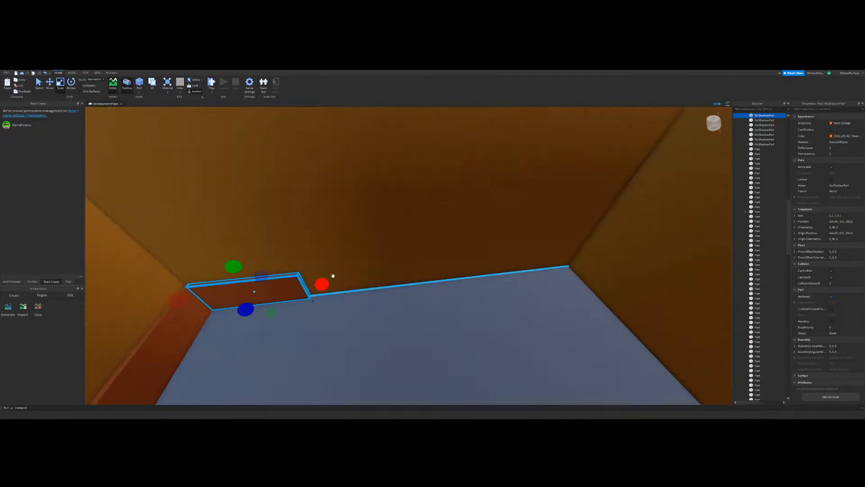
key(d)
drag(421, 263, 444, 289)
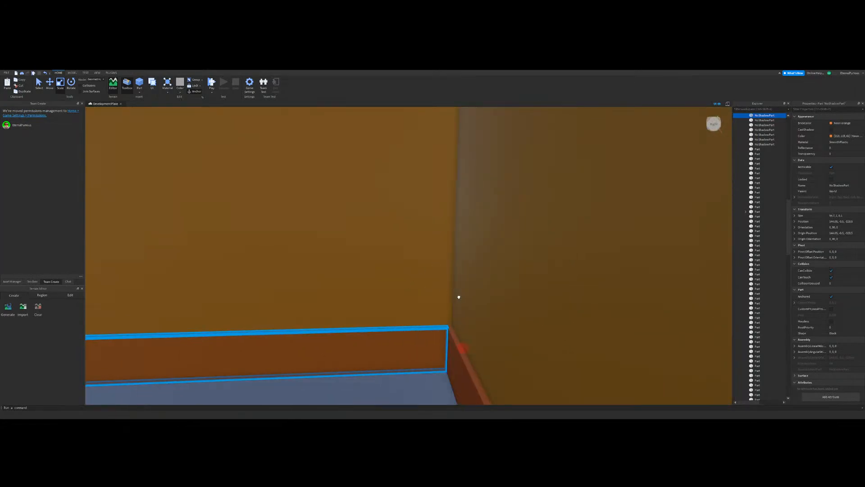
click(479, 280)
right_drag(479, 280, 497, 265)
Step: Duplicate the baseboard and narrow the copy so it runs along the base of the partition wall
key(w)
key(w)
key(w)
key(d)
click(366, 280)
key(ctrl+d)
drag(503, 264, 366, 291)
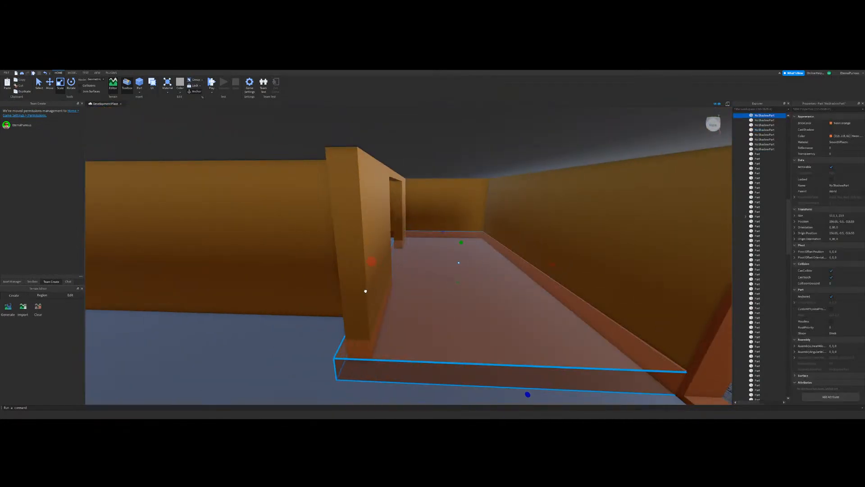
key(d)
key(s)
drag(508, 265, 392, 283)
key(w)
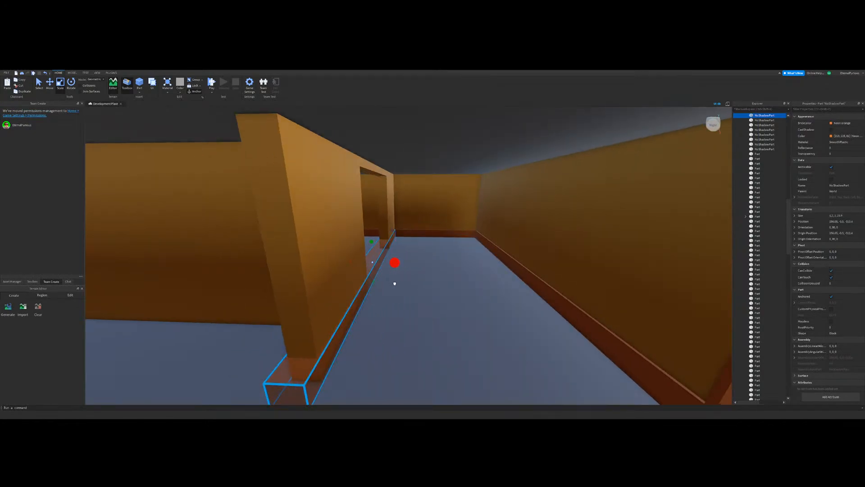
Step: Trim the partition baseboard so it wraps only the wall section on the near side of the opening
click(395, 283)
click(305, 389)
key(s)
right_drag(306, 388, 419, 297)
key(w)
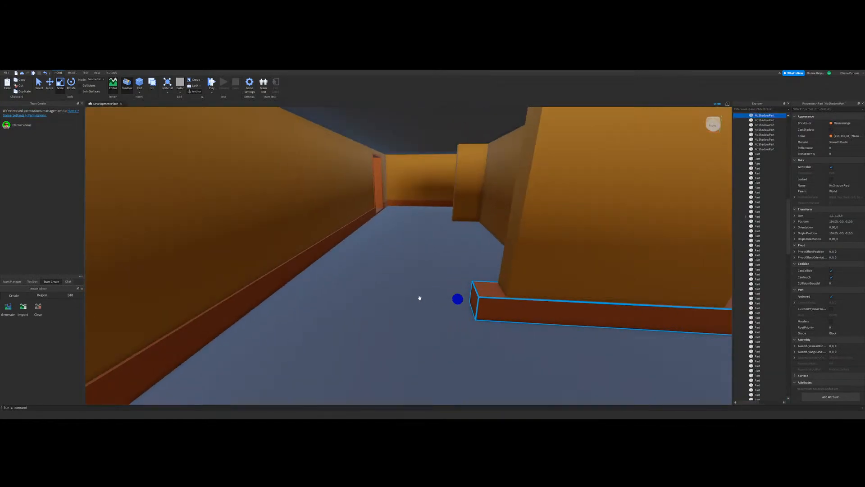
key(d)
drag(364, 300, 389, 301)
key(d)
right_drag(437, 286, 457, 285)
drag(565, 285, 312, 328)
key(a)
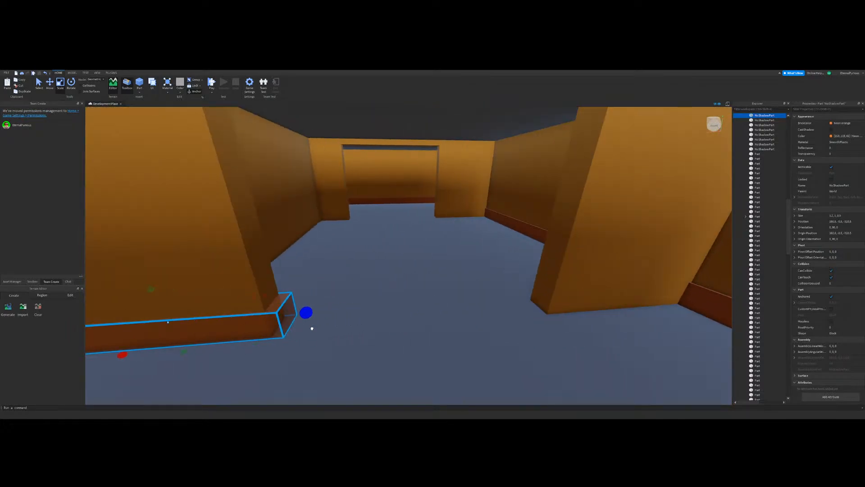
key(a)
key(d)
Step: Duplicate that baseboard, move the copy across the opening and fit it to the opposite wall section
key(ctrl+2)
key(s)
right_drag(338, 311, 350, 290)
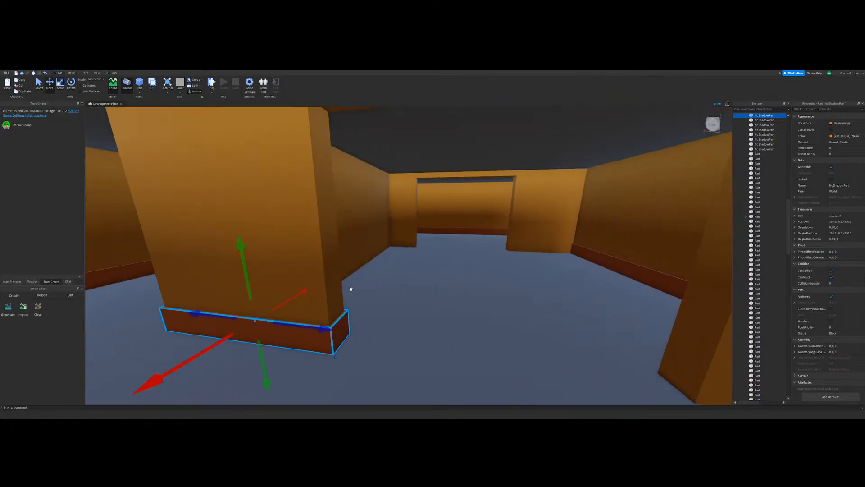
key(d)
key(ctrl+d)
key(d)
drag(317, 304, 516, 307)
key(w)
key(a)
click(61, 85)
key(d)
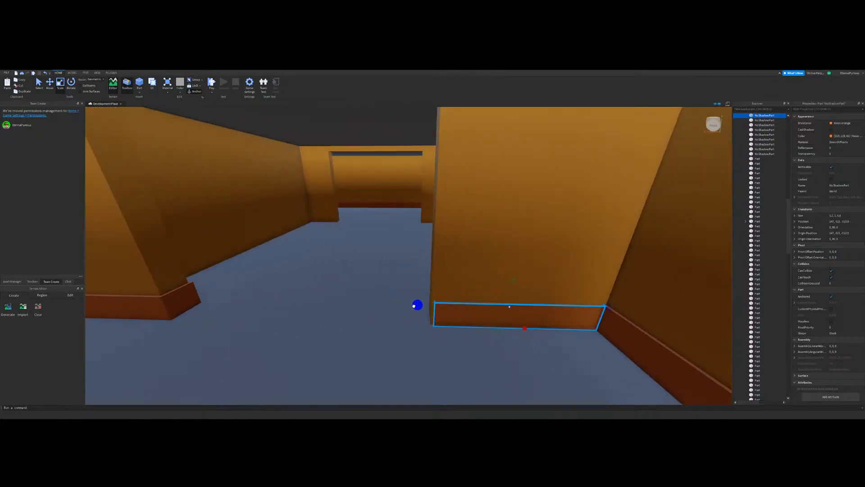
key(d)
Step: Duplicate the two baseboards flanking the opening and move the copies onto the matching sections of the parallel partition
click(545, 279)
key(a)
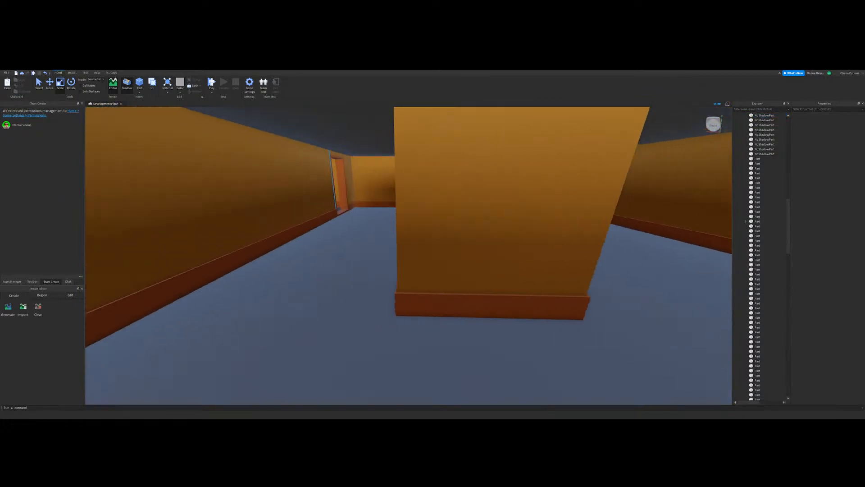
key(d)
key(d)
click(232, 317)
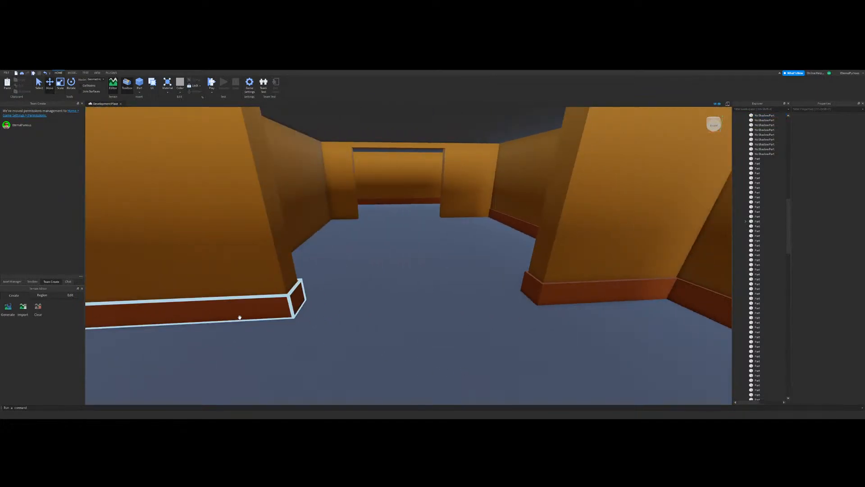
click(239, 317)
click(569, 295)
key(a)
right_drag(477, 303, 440, 287)
ctrl+click(342, 291)
key(w)
key(a)
key(ctrl+d)
drag(455, 231, 311, 298)
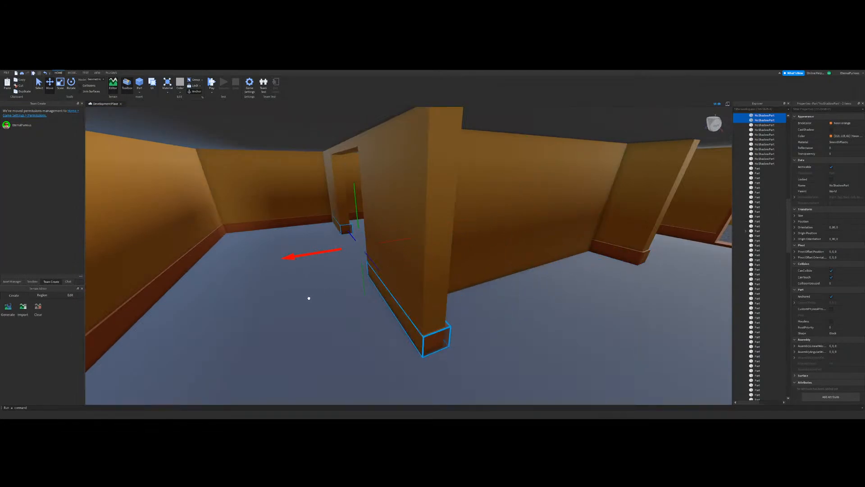
key(a)
click(204, 175)
key(d)
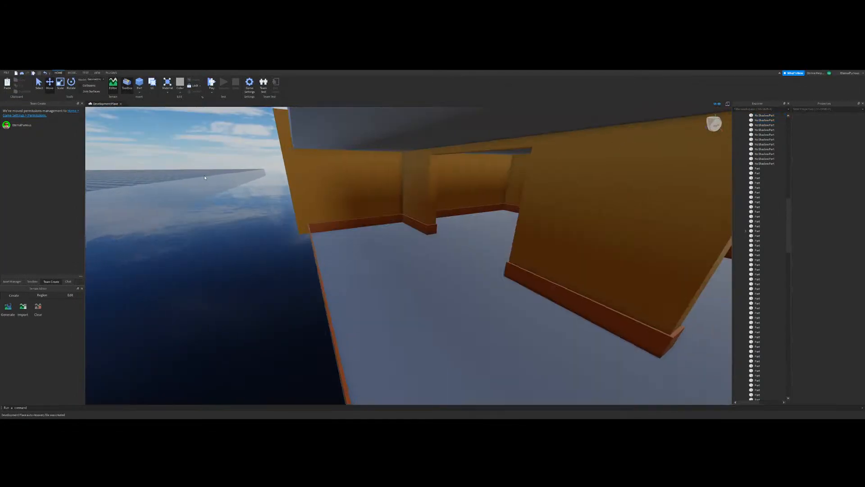
key(a)
key(d)
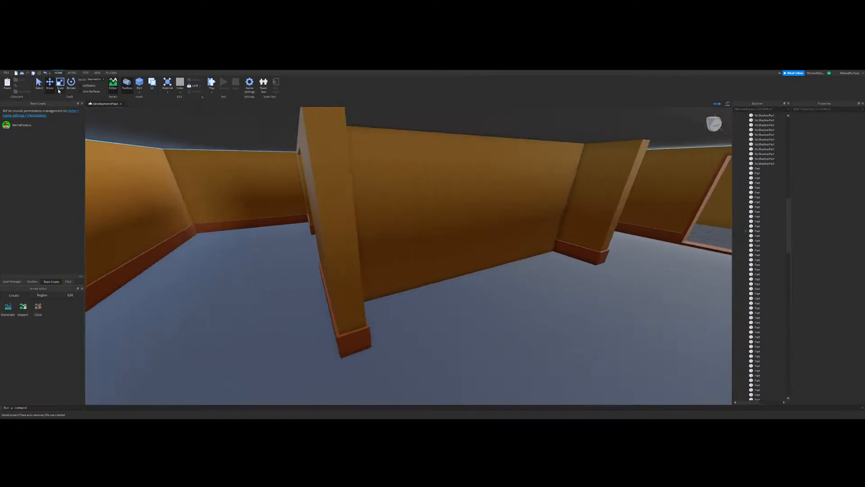
Step: Duplicate a partition baseboard and shrink the copy to a short piece in the corner against the side wall
click(363, 351)
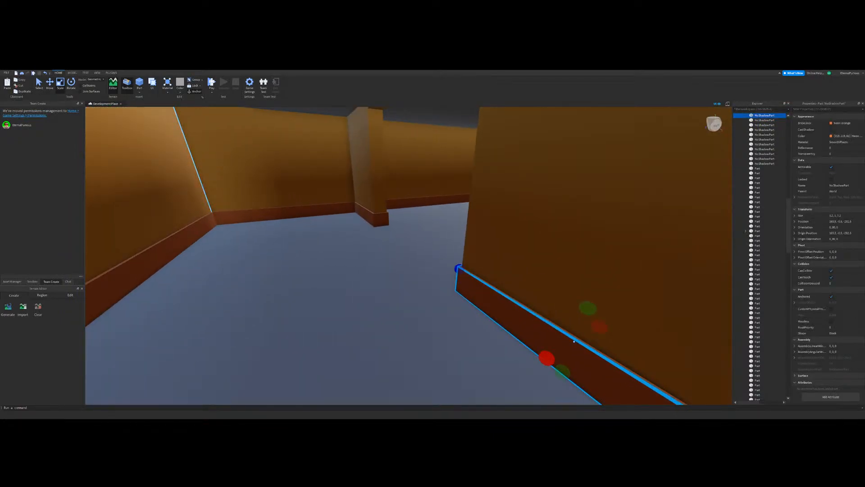
key(a)
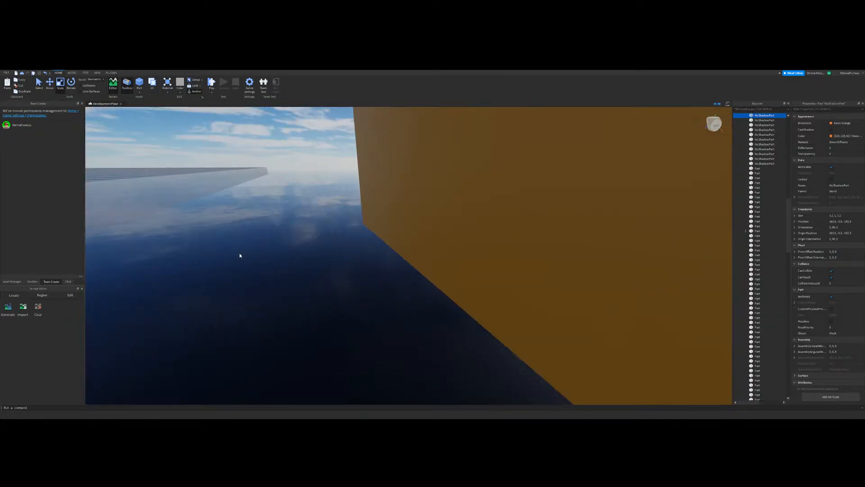
click(239, 254)
key(d)
right_drag(476, 259, 458, 301)
key(w)
click(452, 283)
key(d)
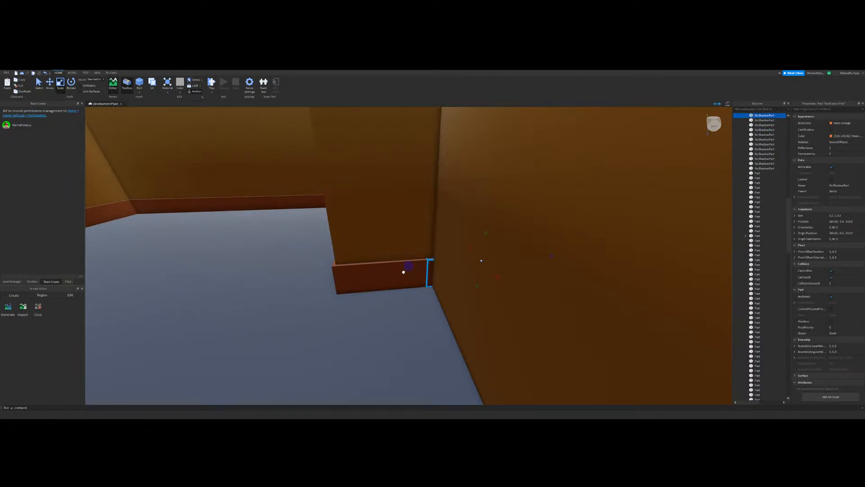
drag(403, 272, 405, 272)
key(d)
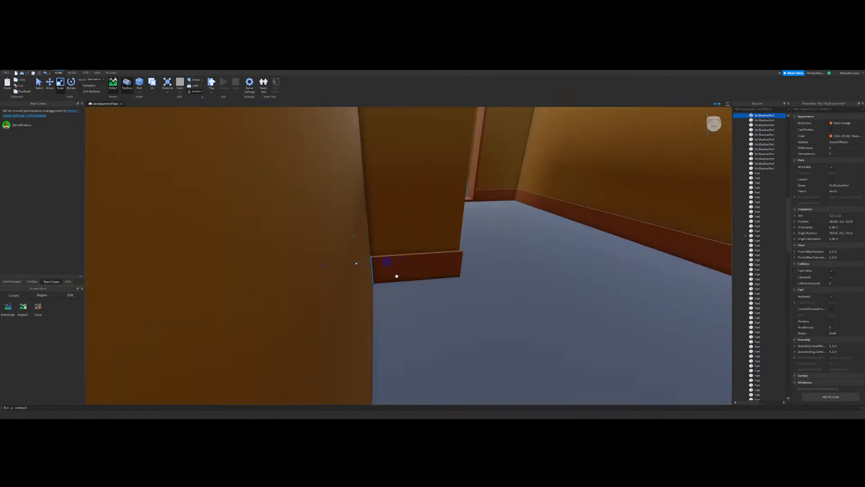
key(w)
right_drag(398, 278, 398, 276)
drag(388, 269, 457, 278)
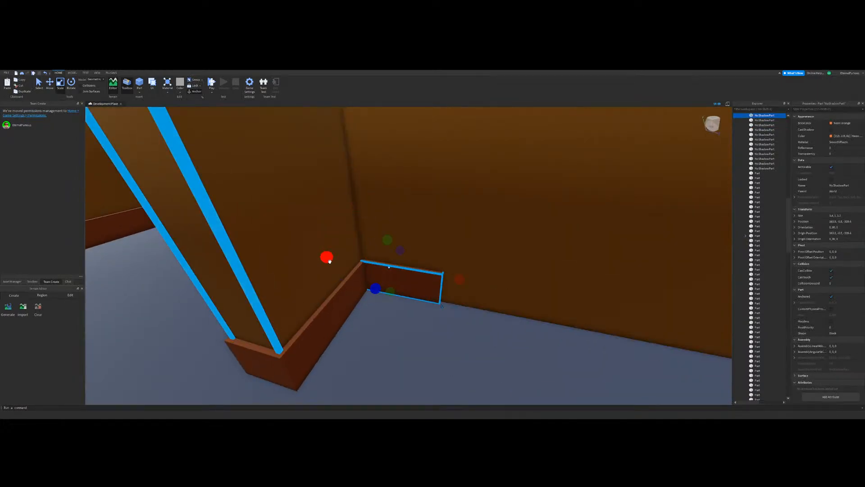
Step: Extend the short corner piece along the side wall until it spans between the two partitions
drag(327, 258, 358, 270)
right_drag(395, 303, 435, 267)
key(d)
key(s)
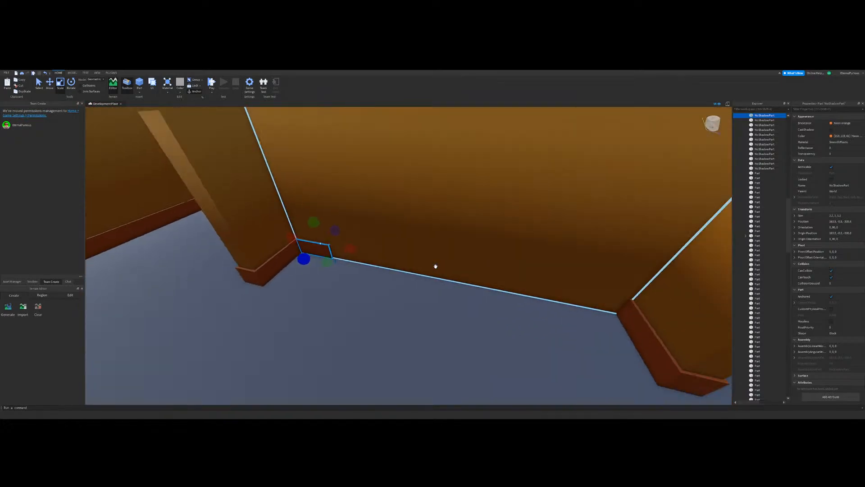
drag(376, 260, 408, 270)
right_drag(402, 238, 408, 271)
key(d)
drag(408, 270, 462, 244)
key(a)
right_drag(463, 244, 466, 241)
key(a)
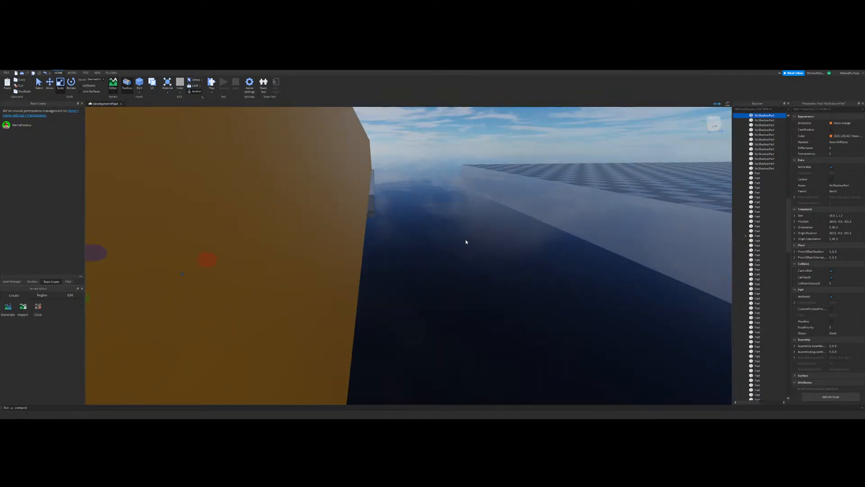
click(467, 242)
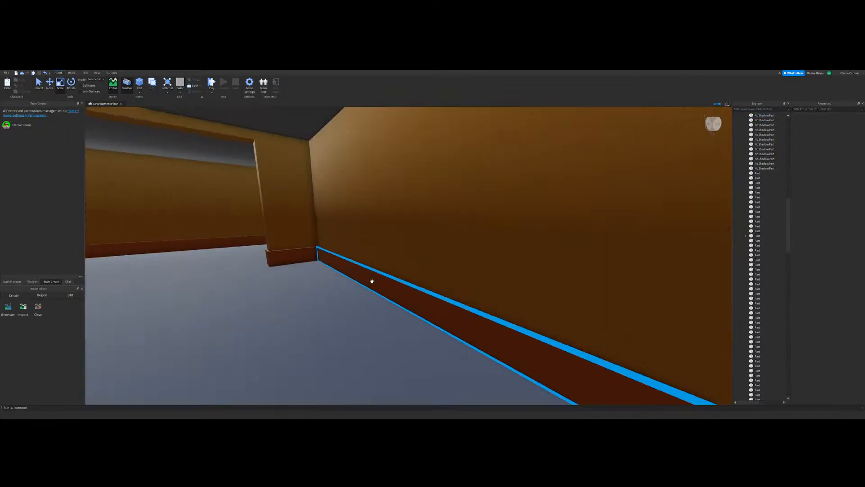
right_drag(371, 280, 380, 297)
key(w)
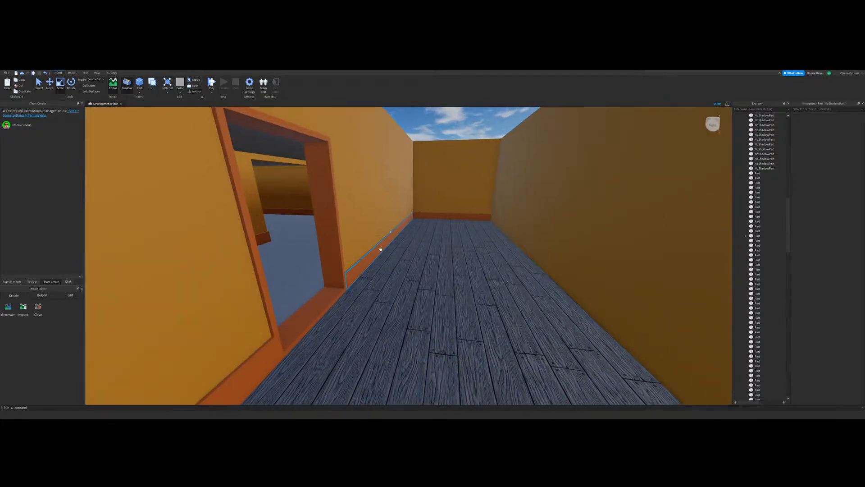
Step: Duplicate the wood-floored corridor's baseboard and place the copy against the opposite corridor wall
click(381, 249)
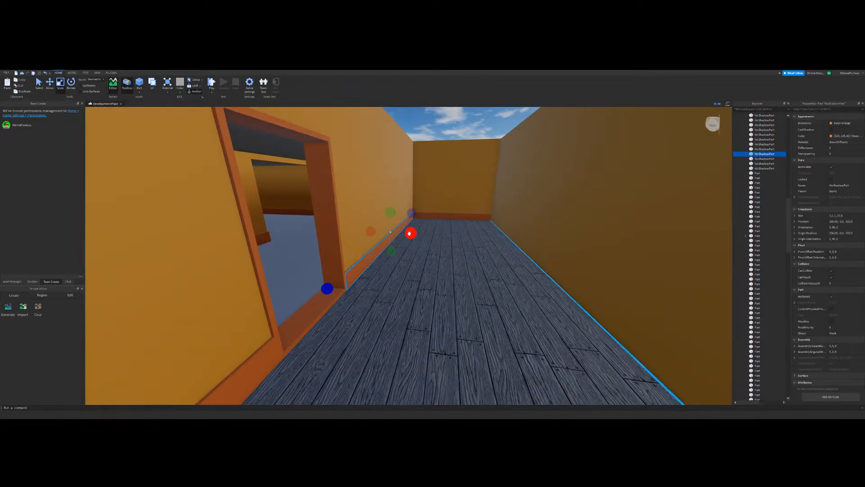
key(ctrl+d)
drag(411, 234, 480, 250)
drag(318, 229, 449, 232)
key(d)
right_drag(370, 248, 486, 284)
key(w)
click(499, 146)
right_drag(451, 232, 414, 264)
Step: Extend the opposite corridor baseboard past the wall's open end
click(415, 285)
click(364, 275)
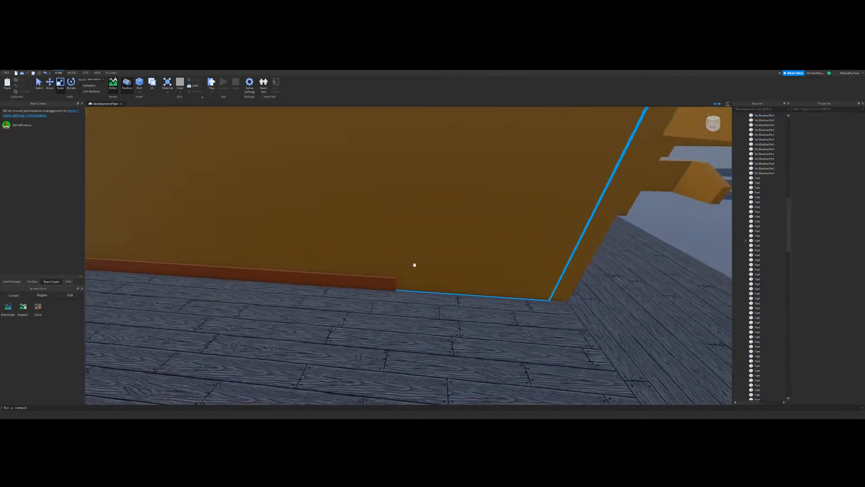
key(d)
click(352, 275)
key(d)
drag(280, 276, 437, 269)
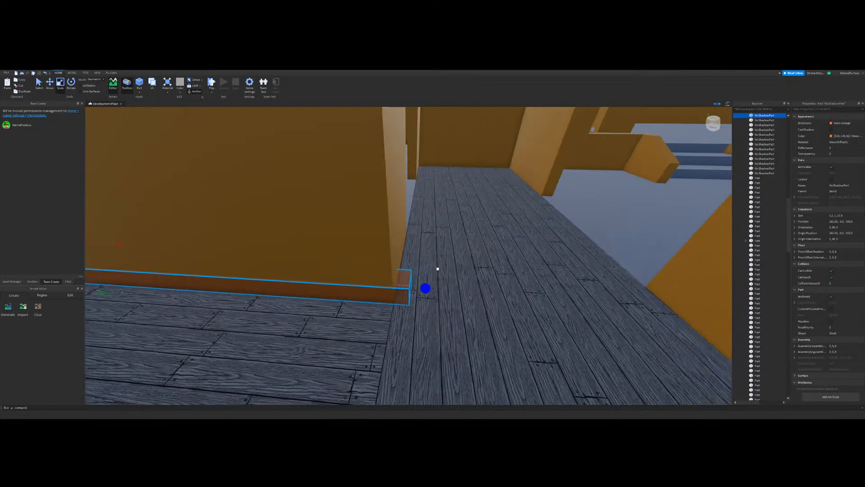
Step: Duplicate the corridor baseboard and shrink the copy to wrap the short wall section at the corridor's open end
key(d)
right_drag(424, 272, 409, 244)
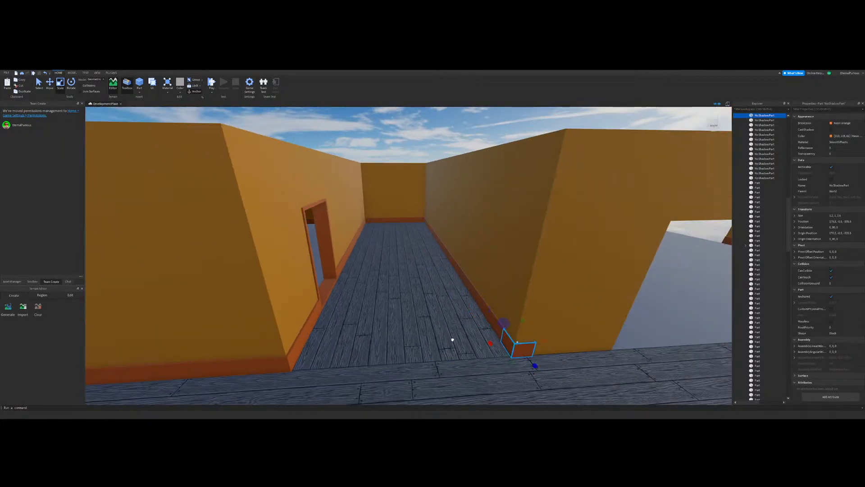
drag(452, 339, 469, 301)
key(d)
right_drag(469, 299, 471, 284)
key(a)
drag(471, 284, 441, 287)
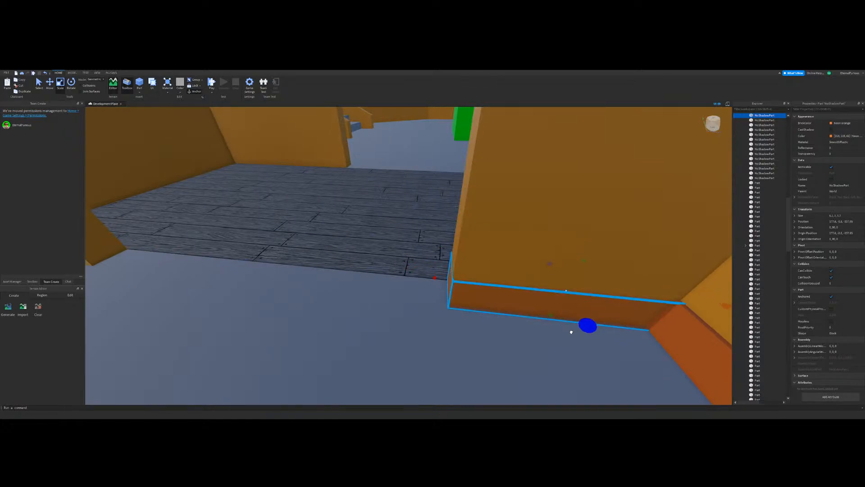
Step: Fit the short baseboard's end to the adjoining wall in the room's corner
key(d)
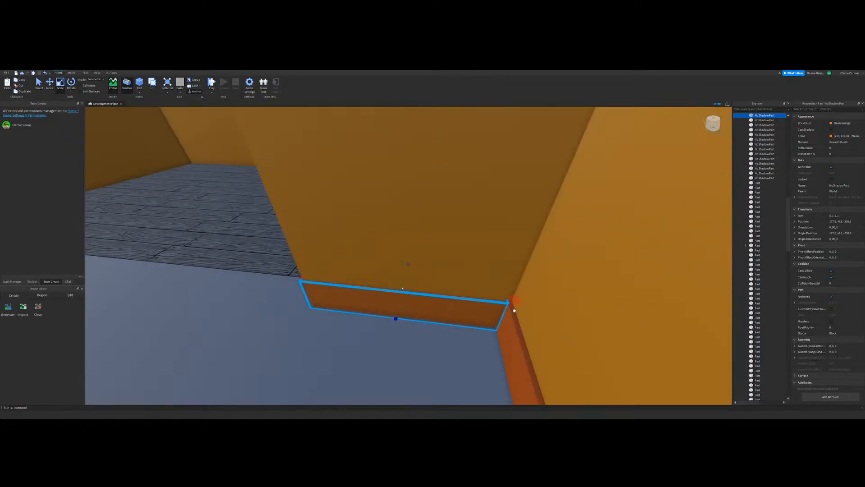
right_drag(514, 311, 506, 274)
key(s)
click(407, 199)
right_drag(403, 251, 478, 276)
key(s)
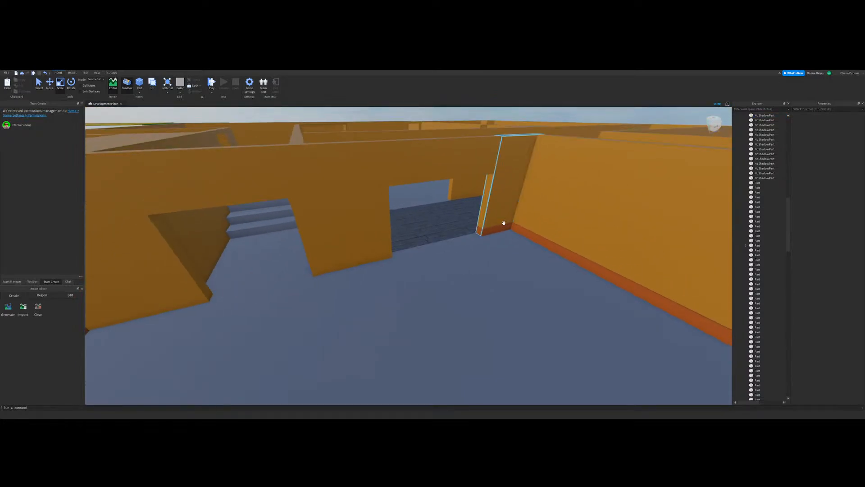
Step: Duplicate the short baseboard and stretch the copy across the opening and along the next wall section
click(498, 229)
right_drag(531, 293, 545, 322)
key(w)
drag(545, 322, 255, 367)
key(s)
key(d)
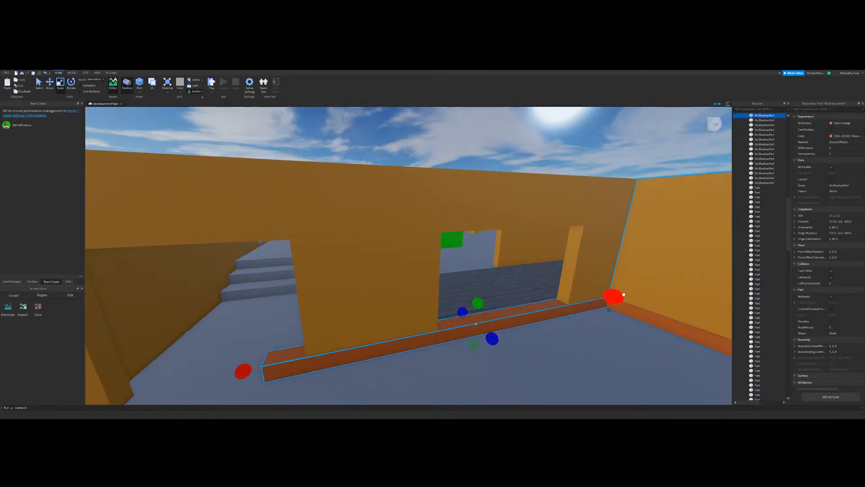
Step: Trim the stretched baseboard to the wall section between the two openings
drag(624, 294, 427, 324)
right_drag(430, 317, 427, 324)
key(w)
drag(427, 325, 423, 327)
right_drag(418, 327, 417, 326)
key(a)
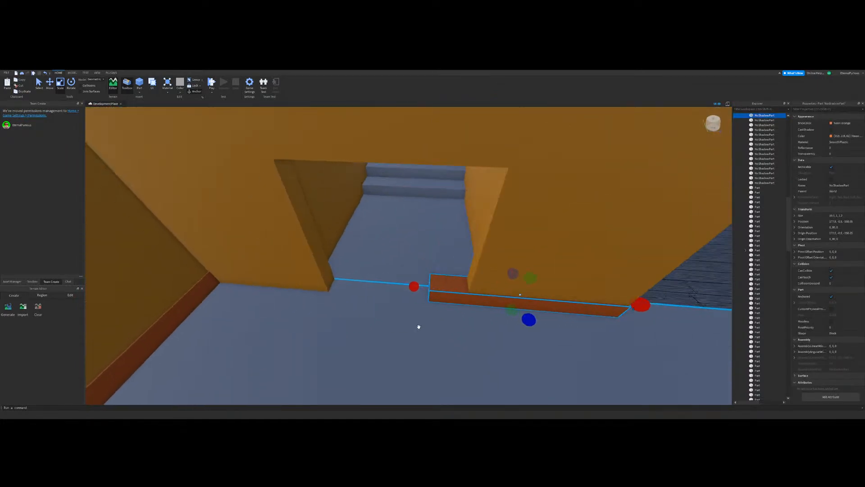
key(w)
drag(446, 294, 335, 293)
Step: Duplicate the middle section's baseboard, extend the copy to the far corner and trim it to the last wall section
key(ctrl+d)
key(a)
key(d)
key(s)
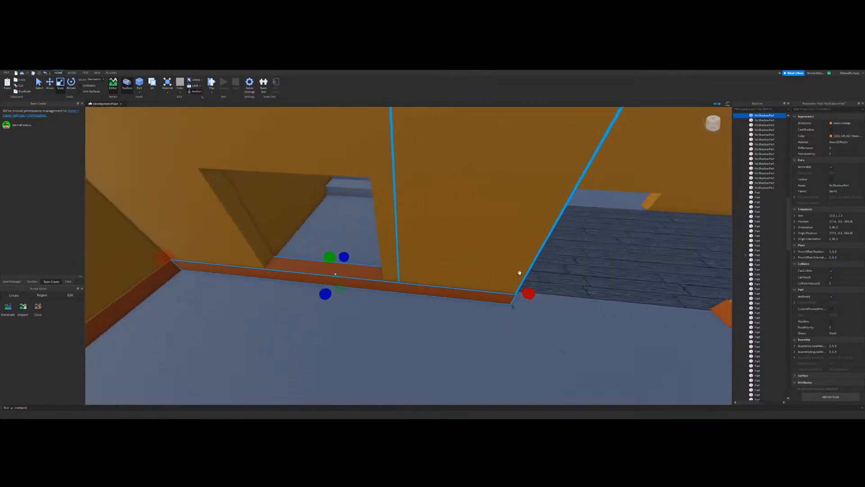
key(a)
drag(526, 294, 460, 301)
key(w)
key(s)
key(a)
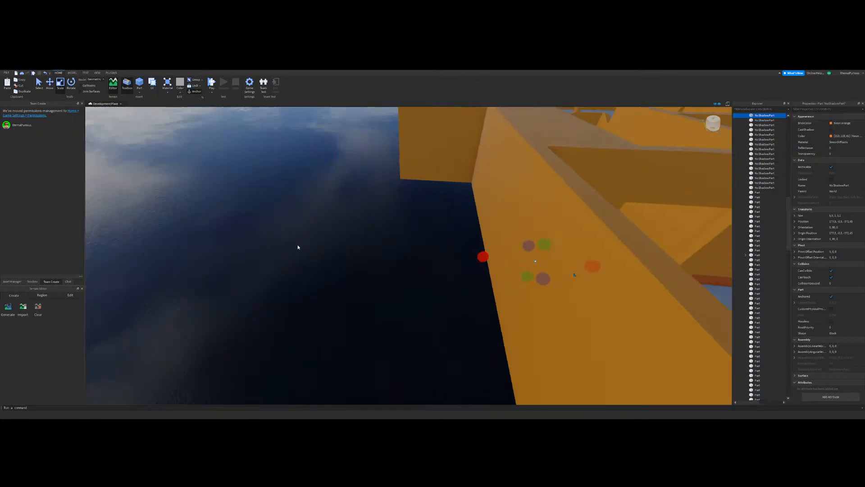
Step: Deselect the baseboard and examine the remaining walls and doorways for missing trim
click(299, 247)
key(d)
key(w)
key(s)
key(a)
right_drag(388, 234, 394, 244)
key(w)
key(d)
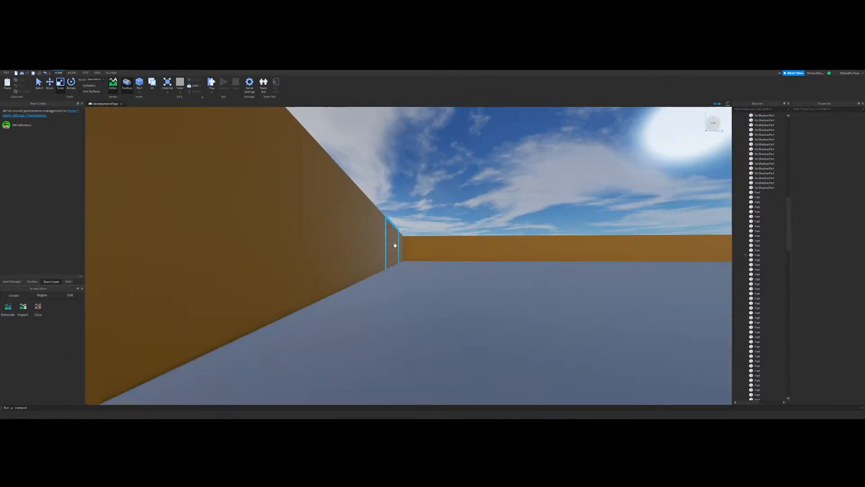
key(a)
key(s)
right_drag(427, 249, 492, 289)
key(w)
key(s)
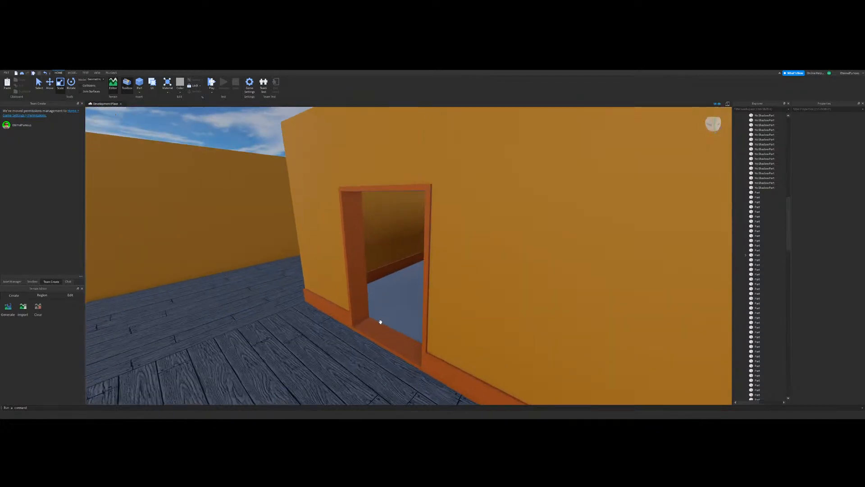
Step: Select the edge pieces of the narrow doorway's frame and duplicate them
click(384, 329)
ctrl+click(359, 192)
ctrl+click(430, 186)
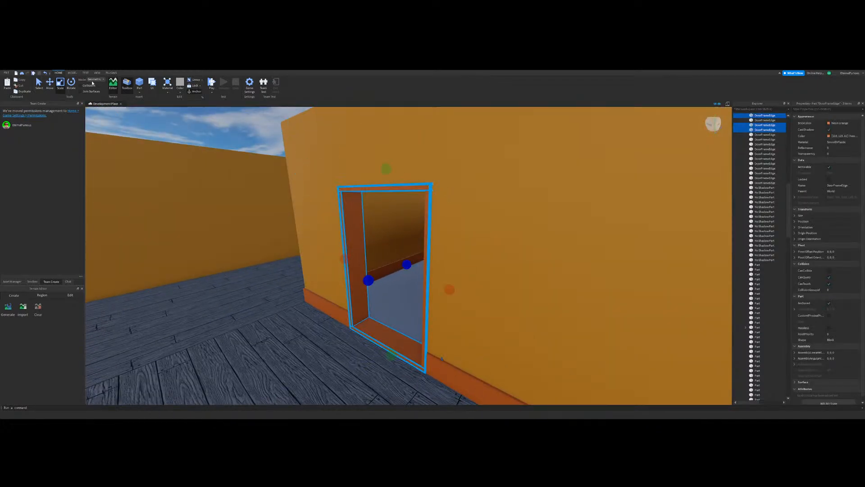
key(w)
key(ctrl+1)
ctrl+click(436, 247)
key(ctrl+d)
Step: Move the duplicated door frame to one end of the unframed wide opening in the neighbouring room and deselect it
key(s)
drag(365, 366, 392, 311)
right_drag(463, 303, 392, 311)
key(w)
drag(392, 311, 353, 288)
key(s)
right_drag(352, 287, 386, 269)
click(398, 186)
key(w)
right_drag(397, 186, 398, 186)
key(d)
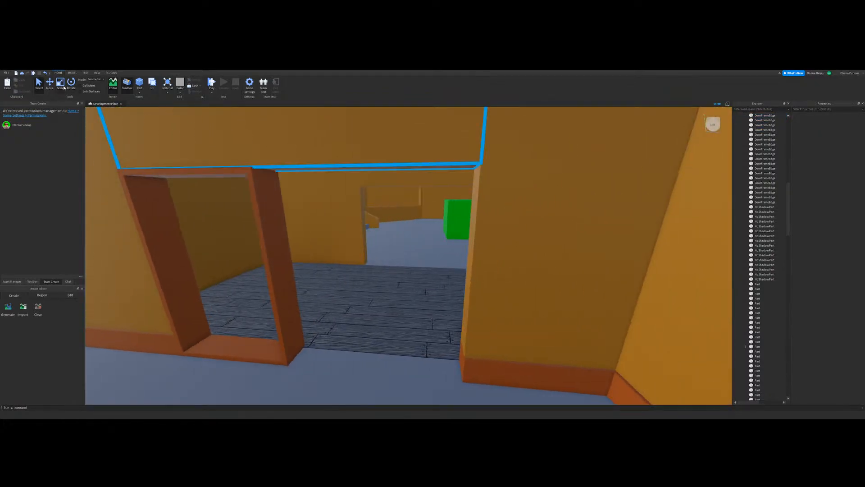
Step: Stretch the copied frame's threshold across the full width of the wide opening
key(s)
key(ctrl+3)
click(318, 330)
click(311, 329)
drag(338, 331, 461, 335)
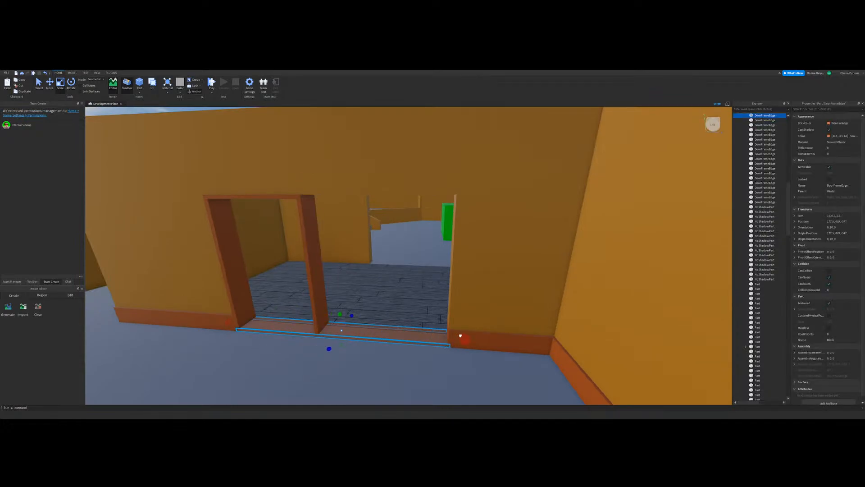
Step: Move the copied frame's inner upright to the far edge of the wide opening
click(311, 248)
key(a)
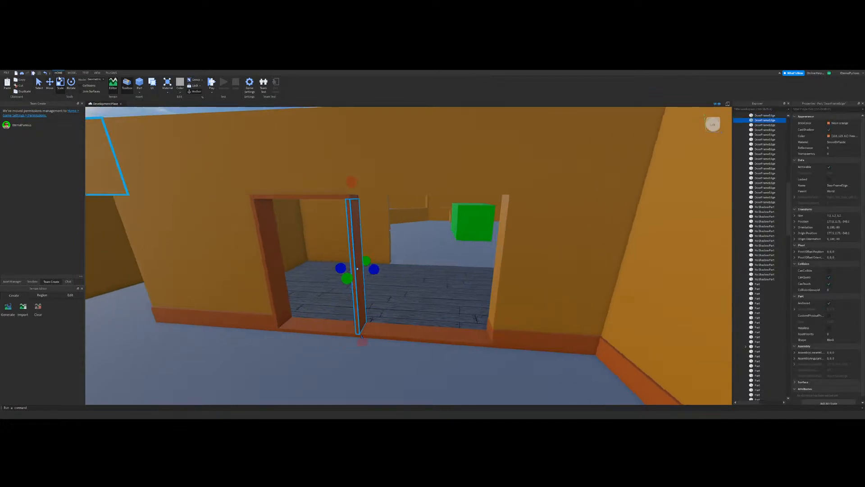
click(53, 85)
key(d)
drag(402, 271, 461, 275)
key(d)
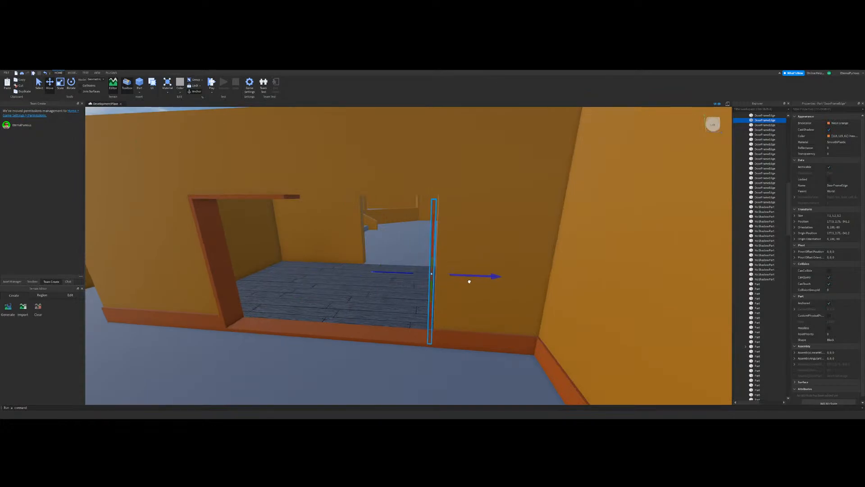
Step: Stretch the frame's top piece across the wide opening to the moved upright
click(260, 197)
key(a)
key(d)
click(60, 85)
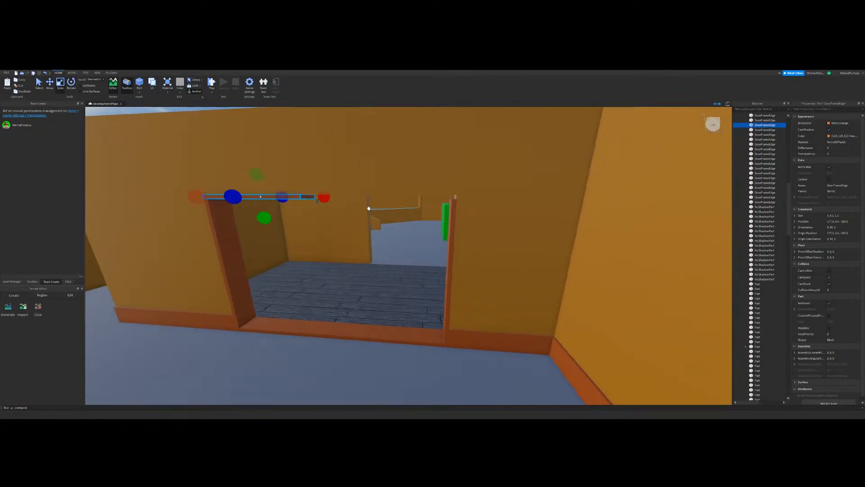
drag(324, 198, 490, 200)
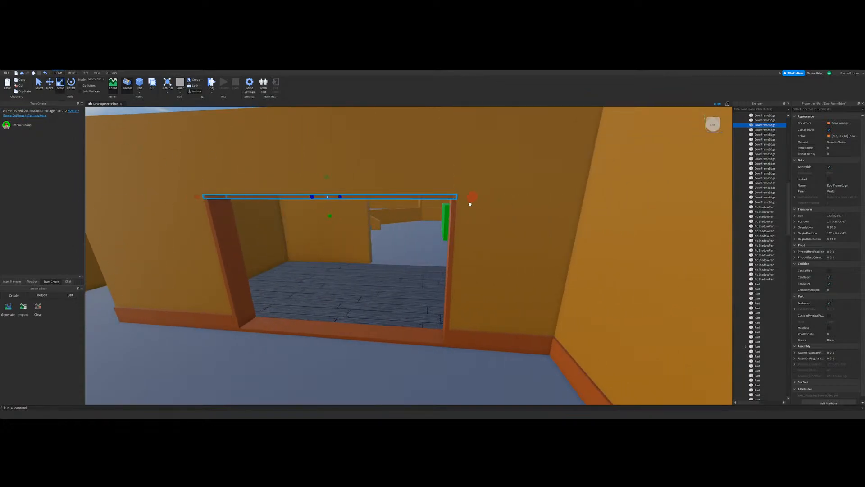
Step: Deselect the frame and set the move snapping increment to 0.5 studs
key(s)
key(a)
click(422, 244)
right_drag(421, 244, 422, 245)
key(w)
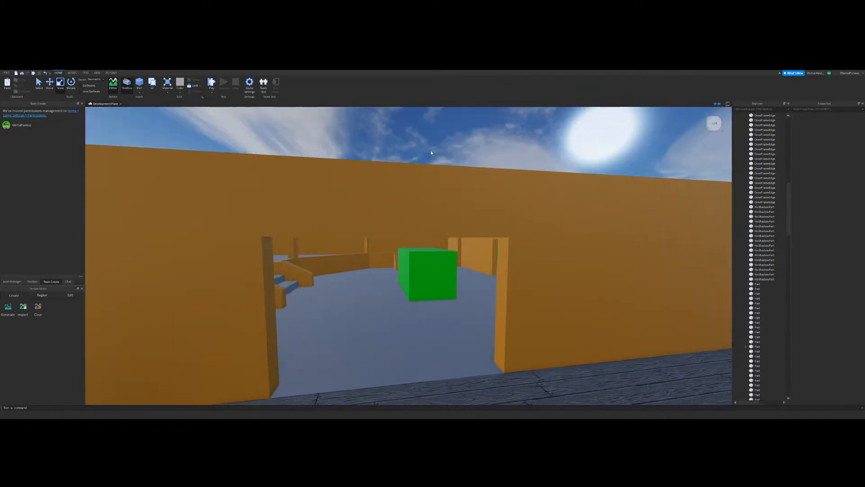
key(s)
key(a)
click(50, 84)
click(72, 73)
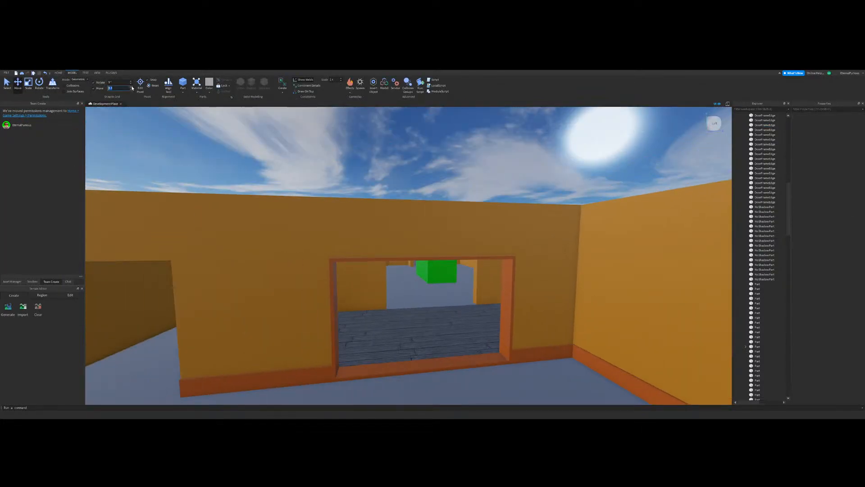
Step: Select the four frame pieces of the wide opening and duplicate them
key(w)
right_drag(469, 310, 467, 319)
key(s)
click(347, 347)
click(361, 324)
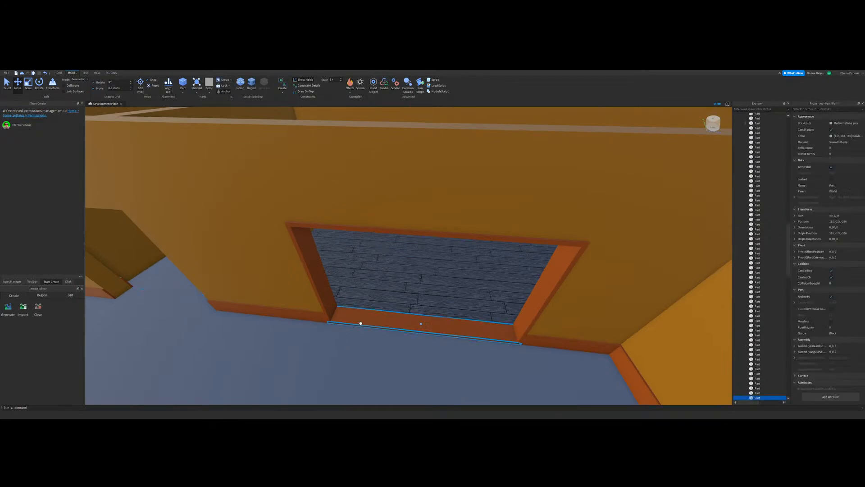
ctrl+click(304, 255)
ctrl+click(333, 227)
ctrl+click(530, 303)
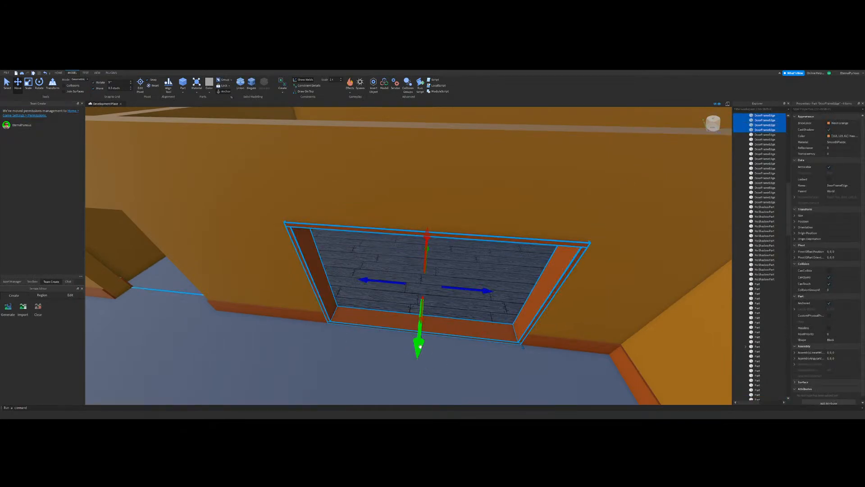
key(ctrl+d)
Step: Move the copied wide frame across the corridor into the opening in the opposite wall
drag(420, 347, 408, 344)
right_drag(408, 344, 408, 346)
key(s)
drag(408, 344, 349, 350)
key(s)
right_drag(350, 349, 447, 278)
drag(452, 269, 466, 289)
right_drag(455, 270, 466, 289)
key(w)
drag(466, 289, 453, 286)
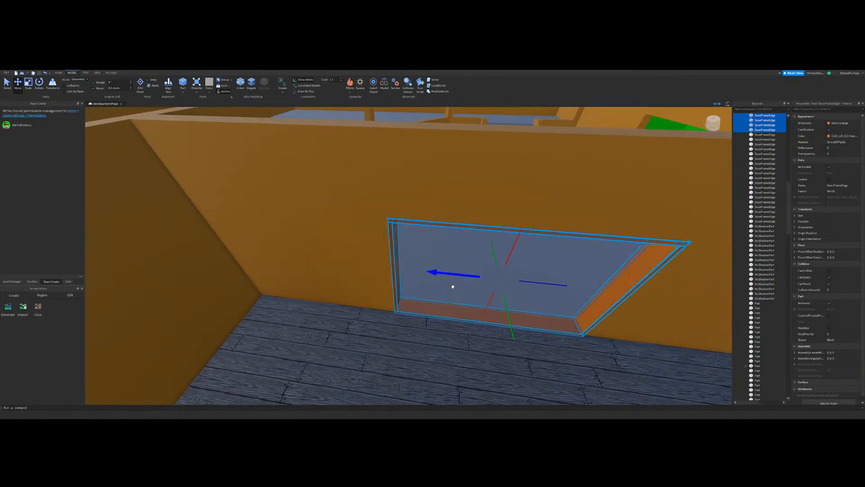
right_drag(454, 285, 351, 307)
Step: Duplicate all four pieces of the newly placed frame and move the copy to the next opening along the same corridor wall
key(s)
click(376, 266)
key(w)
right_drag(376, 266, 406, 282)
key(s)
key(w)
click(386, 266)
ctrl+click(322, 161)
ctrl+click(386, 161)
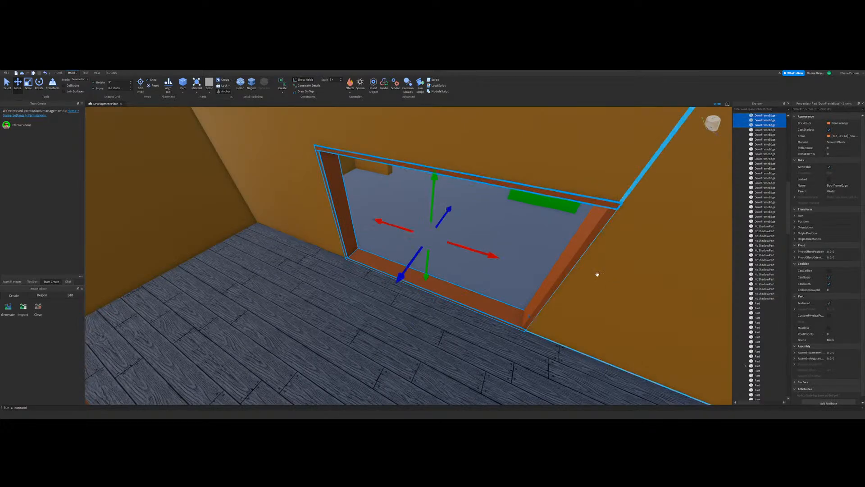
ctrl+click(561, 272)
key(s)
drag(485, 251, 367, 294)
key(w)
right_drag(367, 294, 615, 305)
key(s)
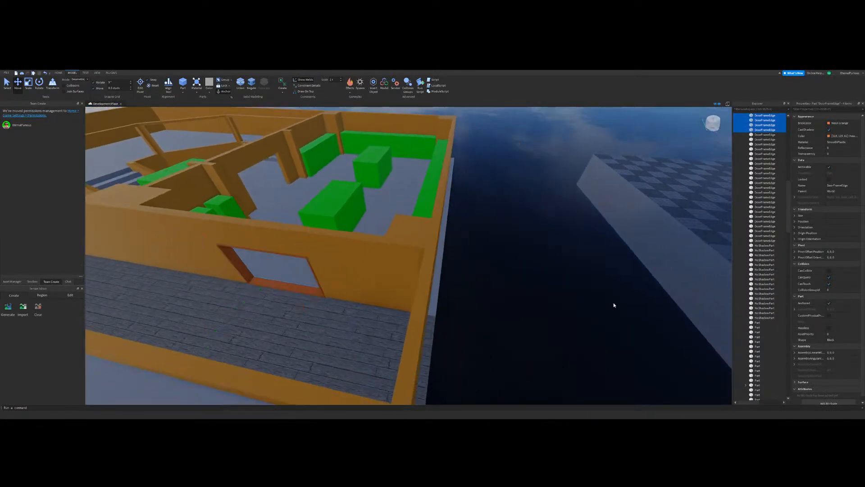
click(614, 305)
Step: Duplicate the short corridor baseboard beside the framed opening and stretch the copy across the floor to the opposite wall
key(a)
click(32, 91)
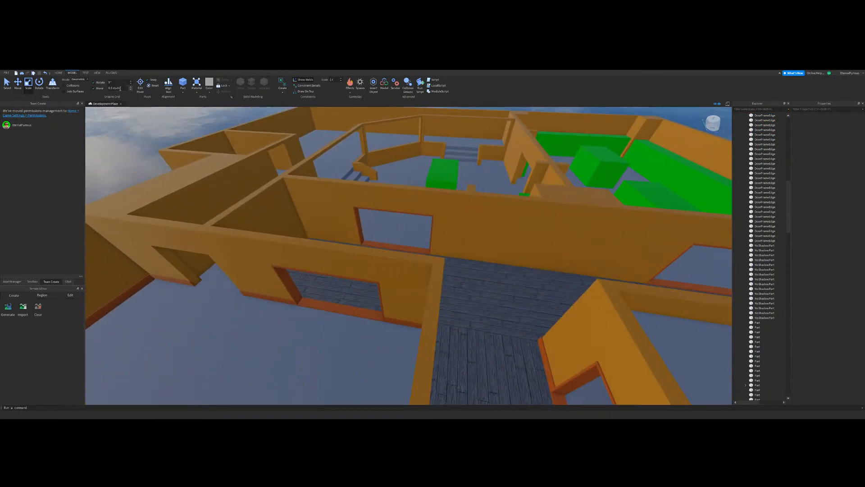
key(w)
right_drag(424, 280, 395, 262)
click(370, 217)
key(d)
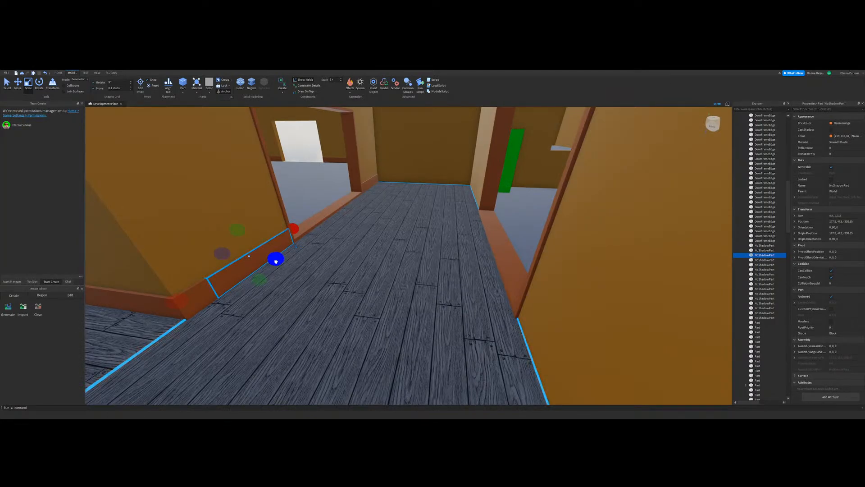
key(ctrl+d)
key(d)
drag(275, 262, 333, 333)
key(a)
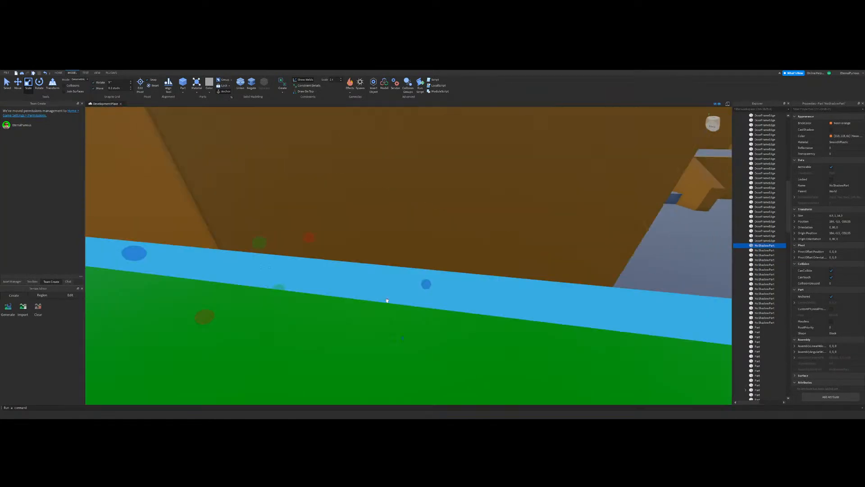
Step: Trim the stretched copy down to a thin baseboard against the opposite corridor wall
key(ctrl+z)
right_drag(387, 300, 395, 307)
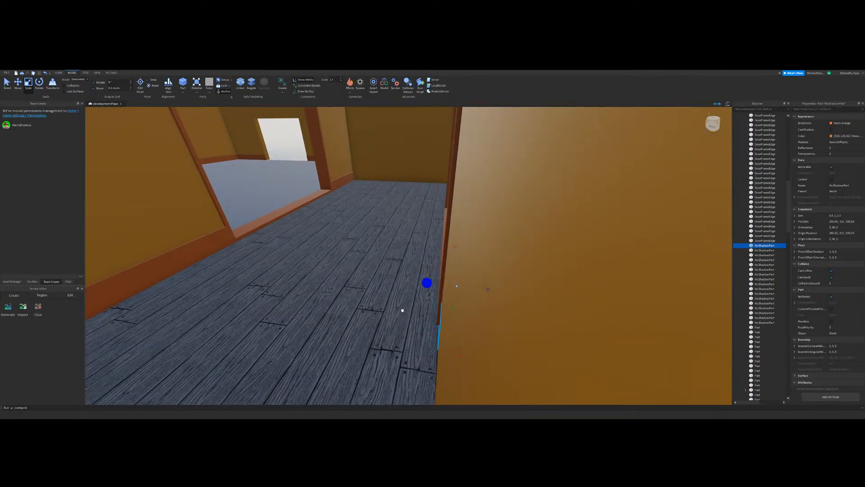
drag(400, 310, 404, 309)
right_drag(404, 309, 434, 302)
Step: Extend the new baseboard along the corridor wall to the framed openings and deselect it
key(a)
drag(380, 228, 474, 246)
right_drag(451, 263, 455, 266)
key(d)
key(s)
drag(341, 256, 476, 321)
key(d)
right_drag(468, 320, 464, 318)
key(d)
click(519, 178)
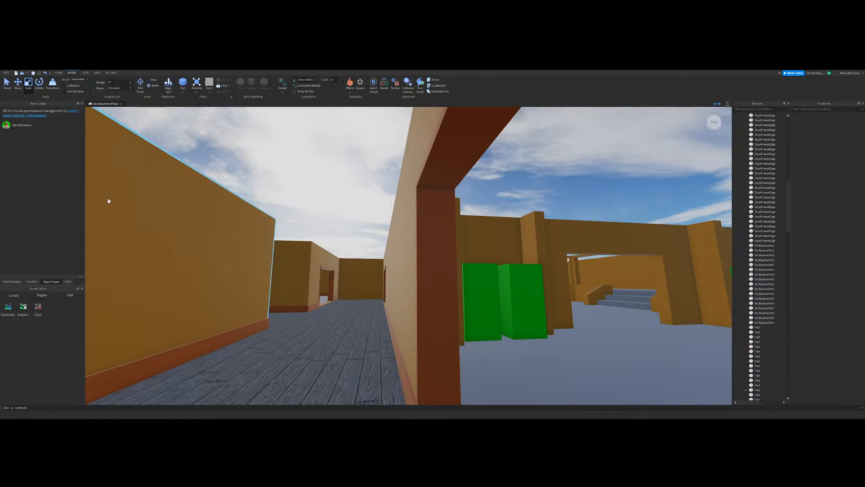
Step: Duplicate the wall's baseboard, stretch the copy past the framed opening and trim it to the section beyond
right_drag(319, 214, 436, 243)
click(433, 239)
key(ctrl+d)
drag(432, 272, 247, 266)
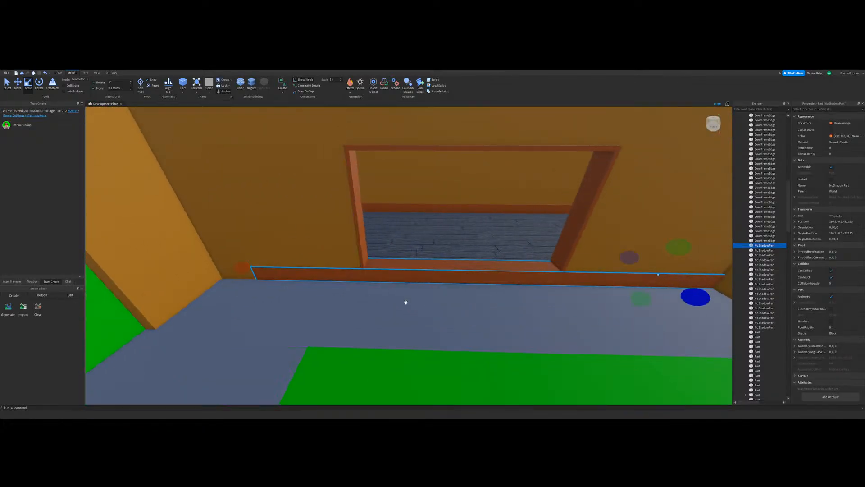
right_drag(406, 301, 500, 266)
drag(602, 250, 458, 293)
right_drag(457, 293, 458, 293)
drag(458, 293, 496, 282)
right_drag(496, 282, 497, 283)
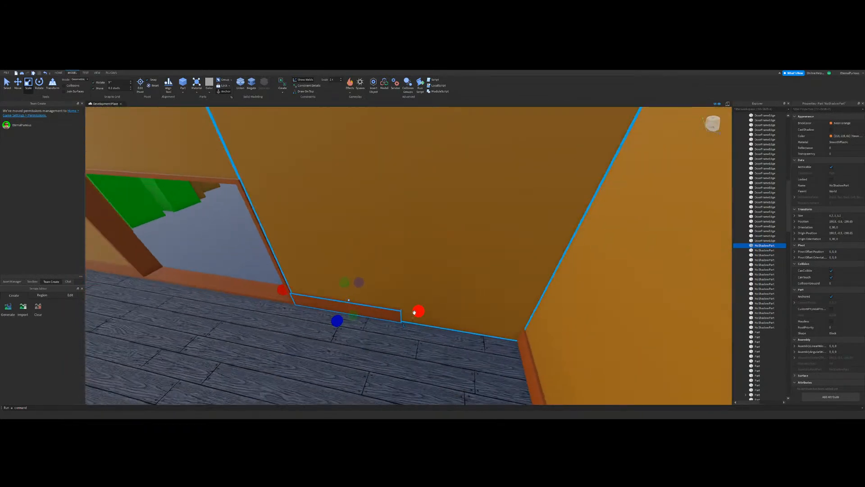
Step: Extend the trimmed baseboard to the corridor's end corner and deselect it
drag(415, 311, 430, 311)
right_drag(431, 311, 431, 312)
drag(431, 311, 455, 321)
right_drag(455, 321, 456, 321)
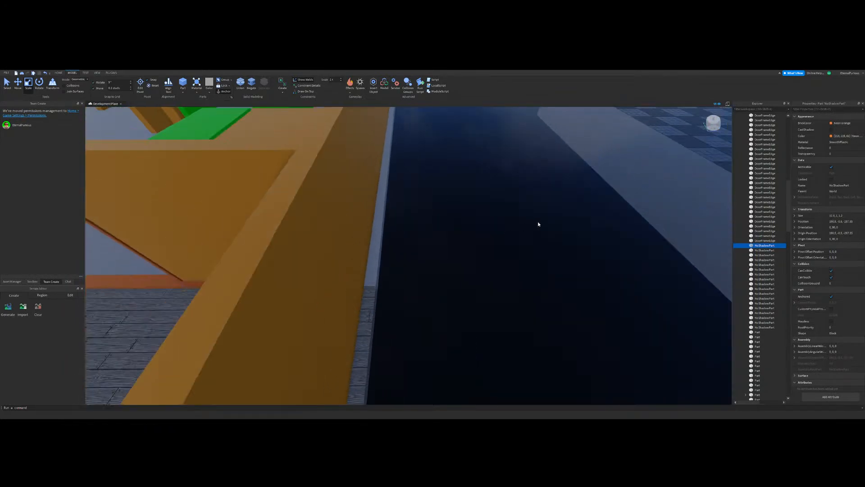
click(539, 224)
right_drag(539, 224, 540, 224)
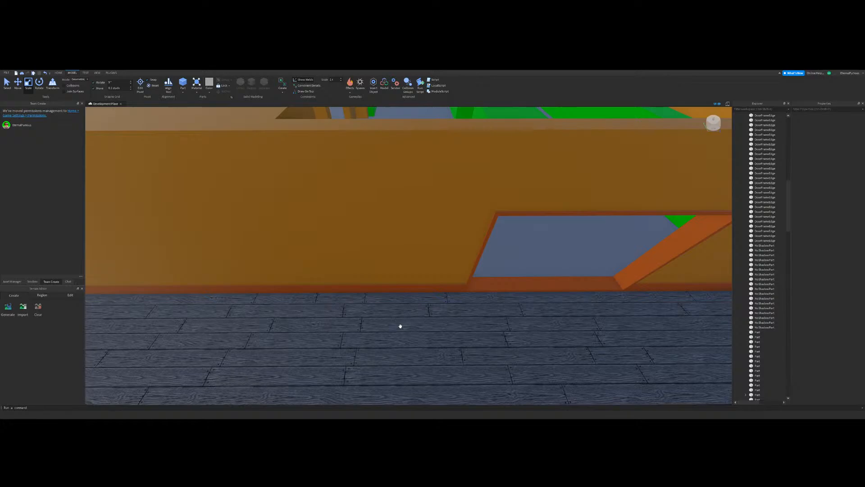
Step: Duplicate the corridor baseboard beside the other framed opening and stretch the copy past that opening
right_drag(400, 326, 439, 296)
scroll(438, 296, up, 2)
click(566, 255)
key(ctrl+d)
drag(507, 253, 259, 266)
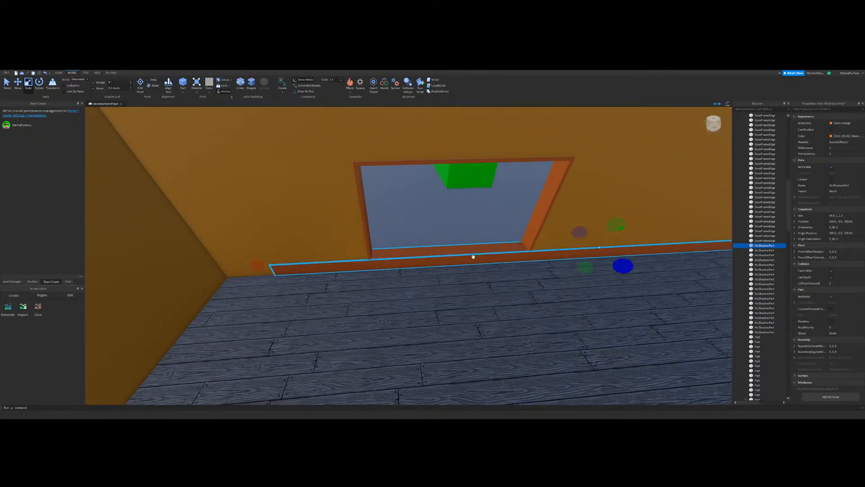
Step: Trim the copy to the wall section beyond the opening and extend it to the room corner
right_drag(473, 257, 618, 201)
drag(618, 200, 394, 306)
right_drag(393, 305, 413, 286)
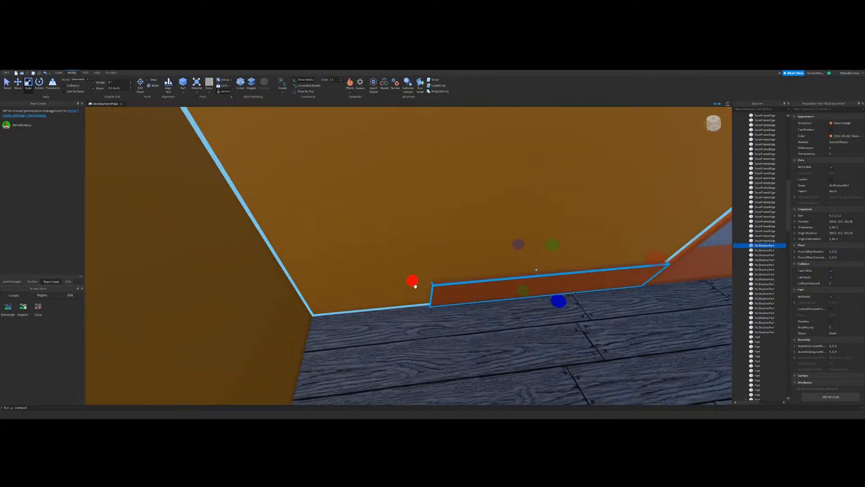
drag(413, 286, 379, 298)
scroll(379, 299, down, 8)
right_drag(379, 299, 274, 212)
click(304, 230)
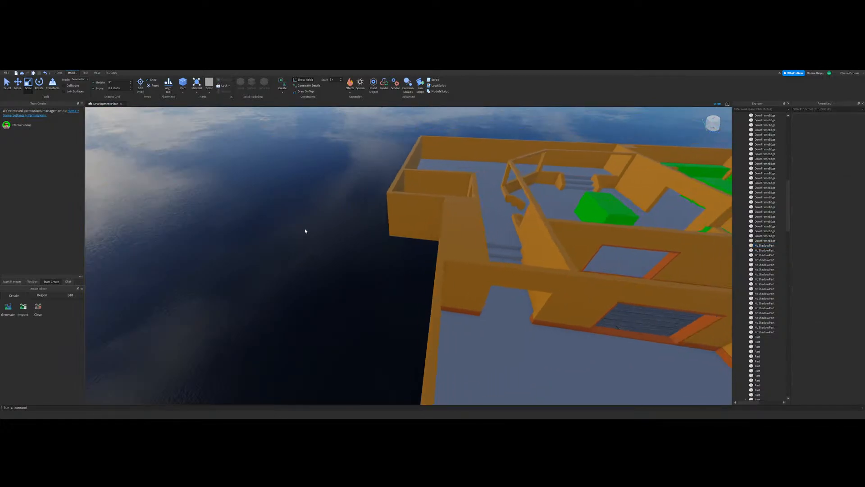
Step: Duplicate the baseboard beside the pillar in the green-block room and widen the copy along the pillar's side
scroll(452, 248, up, 5)
scroll(452, 249, up, 8)
right_drag(454, 249, 396, 281)
scroll(435, 273, down, 5)
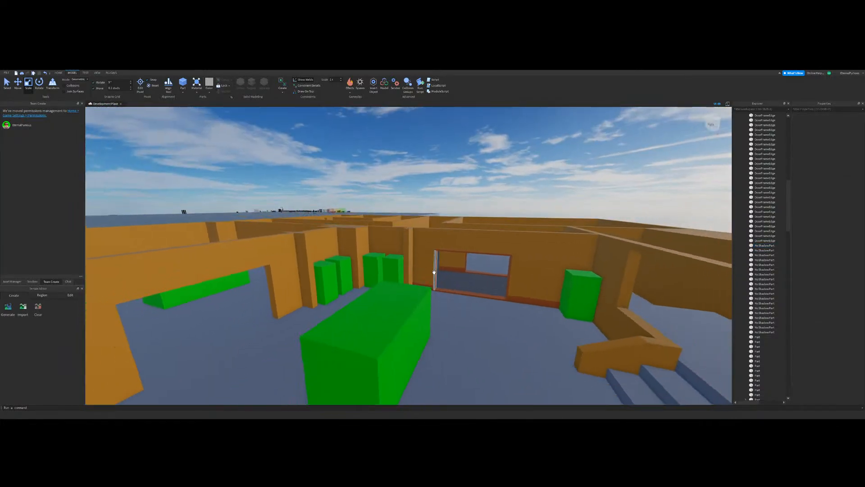
scroll(415, 273, up, 5)
scroll(431, 279, down, 4)
scroll(430, 278, up, 5)
click(446, 242)
scroll(446, 242, down, 5)
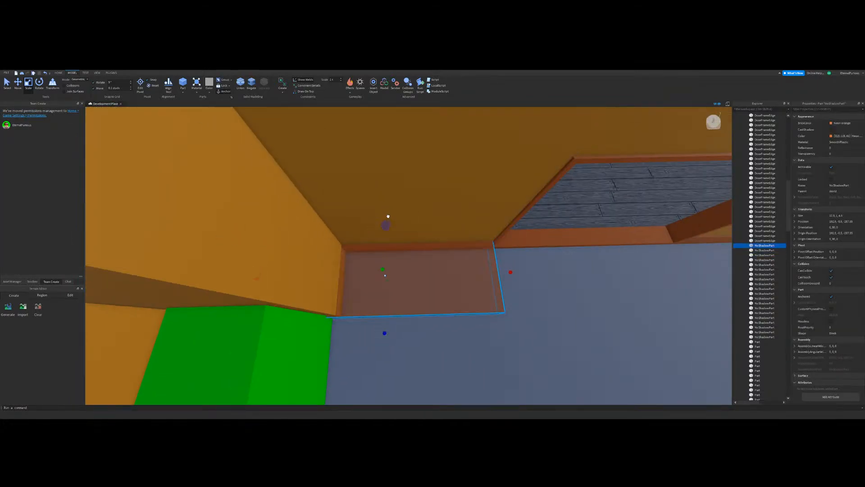
Step: Trim the widened copy to a thin baseboard running along the pillar's side and deselect it
drag(495, 277, 408, 290)
key(w)
key(a)
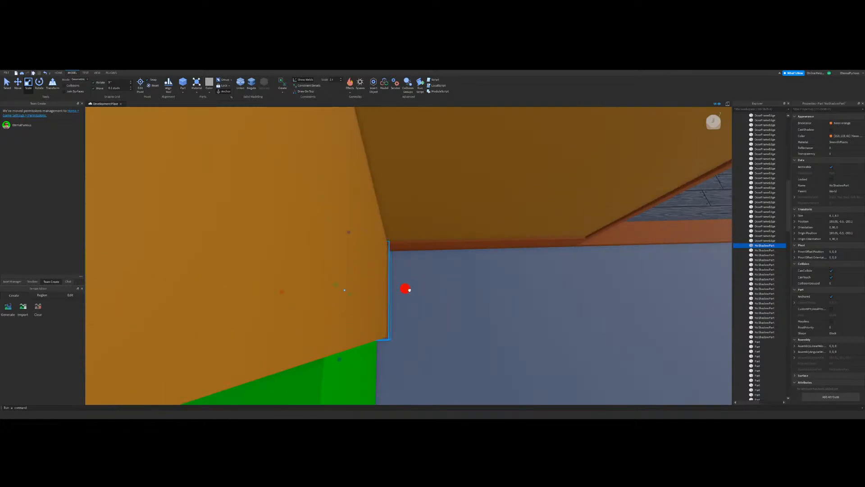
drag(348, 233, 348, 236)
key(a)
key(w)
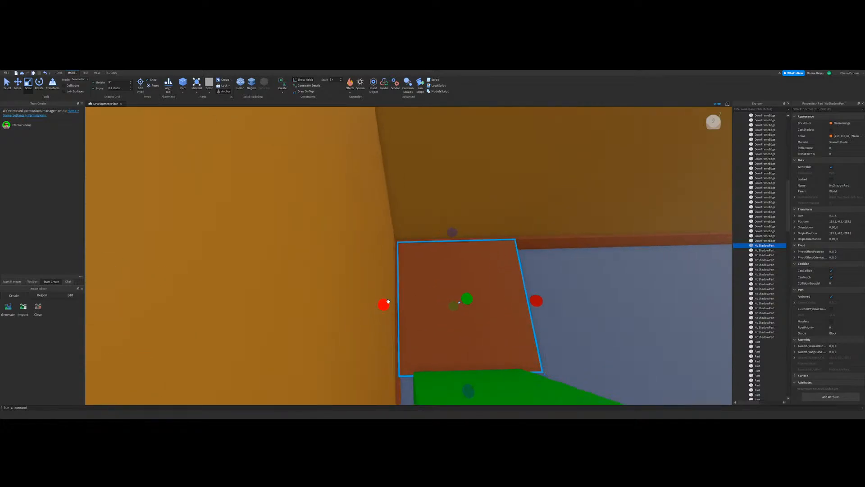
key(a)
click(386, 302)
key(d)
right_drag(423, 289, 459, 297)
scroll(458, 297, down, 5)
key(a)
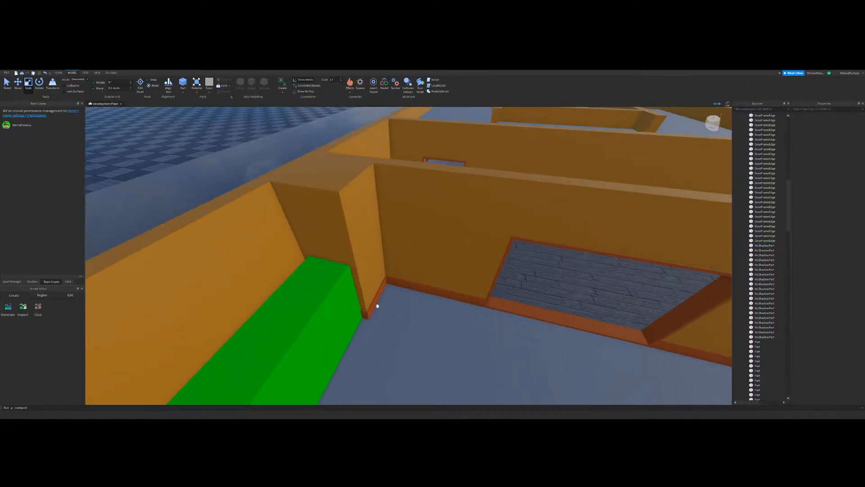
Step: Duplicate the thin pillar baseboard and move the copy across the room to the pillar beside the small green blocks
click(369, 303)
click(377, 304)
key(s)
key(d)
click(18, 84)
key(w)
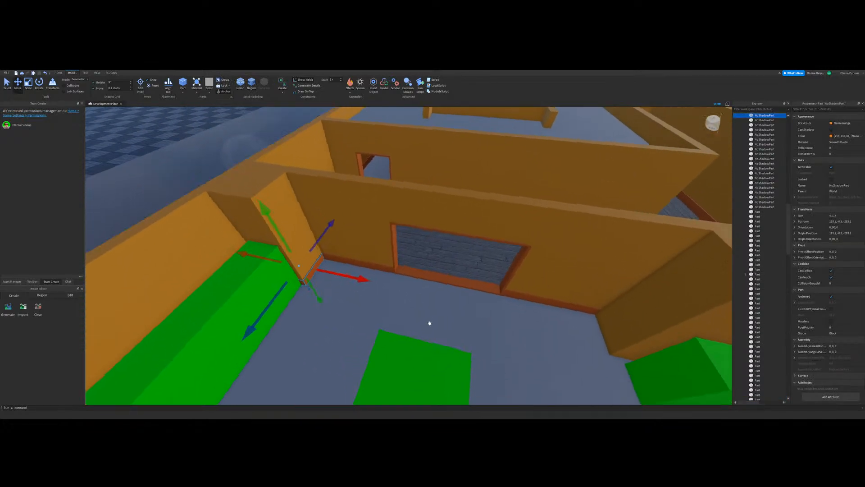
key(d)
drag(272, 252, 534, 262)
key(w)
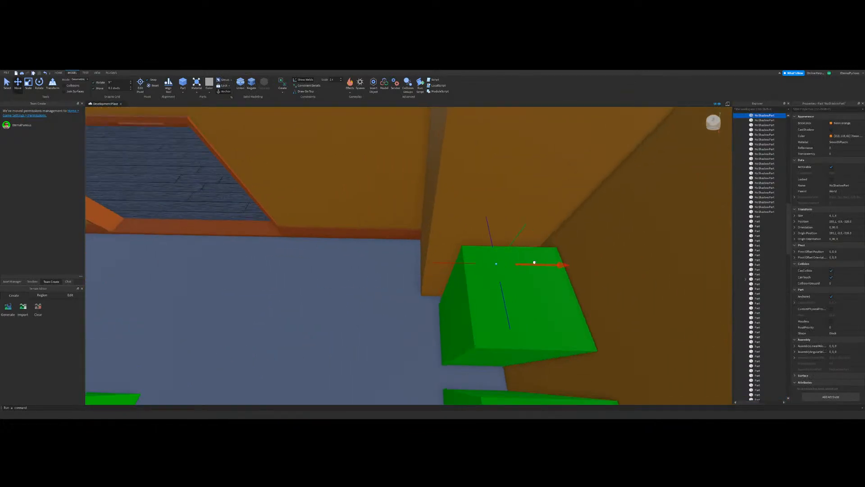
right_drag(385, 292, 417, 239)
key(s)
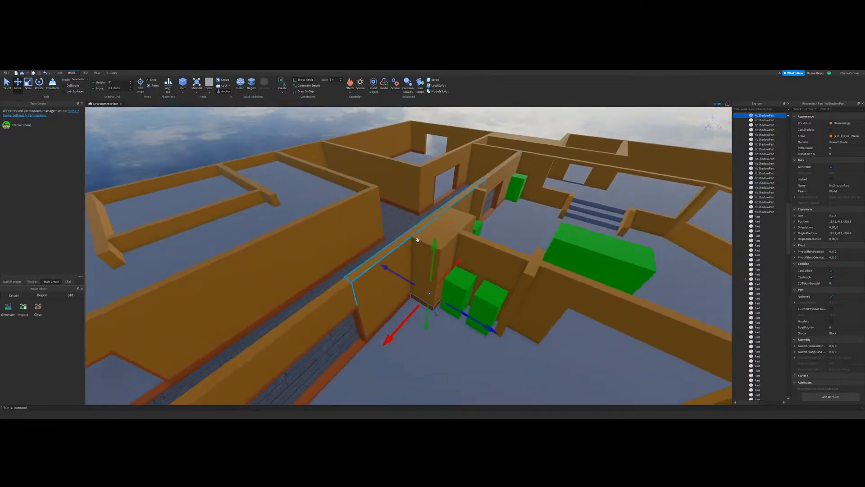
Step: Duplicate the baseboards of both pillars together and move the copies to the pillars along the opposite wall of the green-block room
click(415, 290)
key(w)
click(431, 271)
right_drag(431, 271, 431, 270)
ctrl+click(435, 211)
right_drag(435, 211, 436, 241)
key(s)
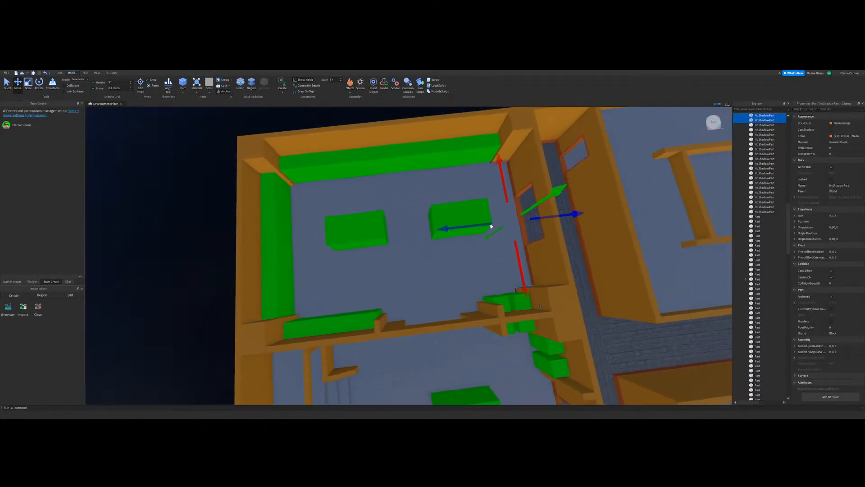
key(ctrl+d)
key(a)
drag(488, 227, 336, 280)
key(w)
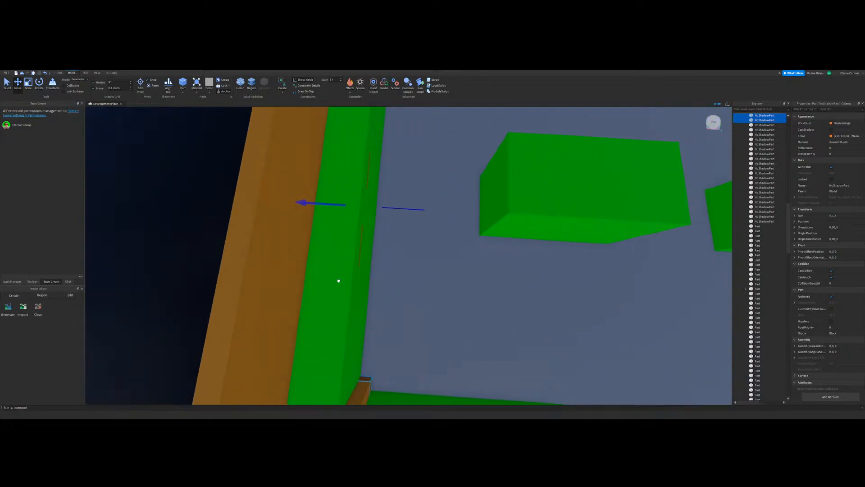
key(s)
click(278, 253)
right_drag(481, 257, 509, 252)
key(w)
key(w)
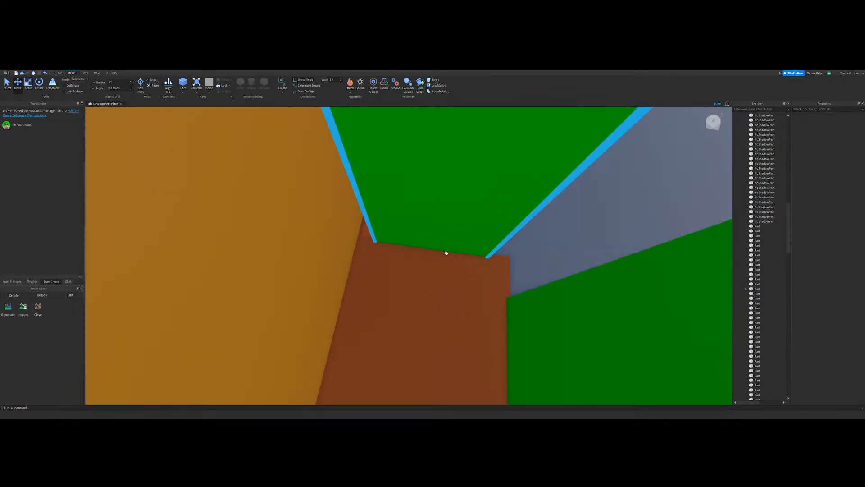
Step: Look over the rooms and corridors for walls that still need baseboards
right_drag(253, 181, 253, 181)
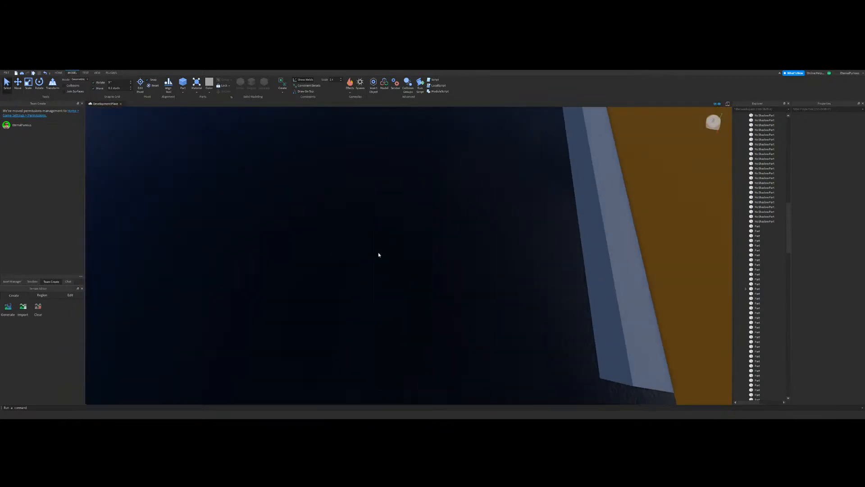
right_drag(338, 245, 338, 245)
key(s)
right_drag(471, 228, 472, 228)
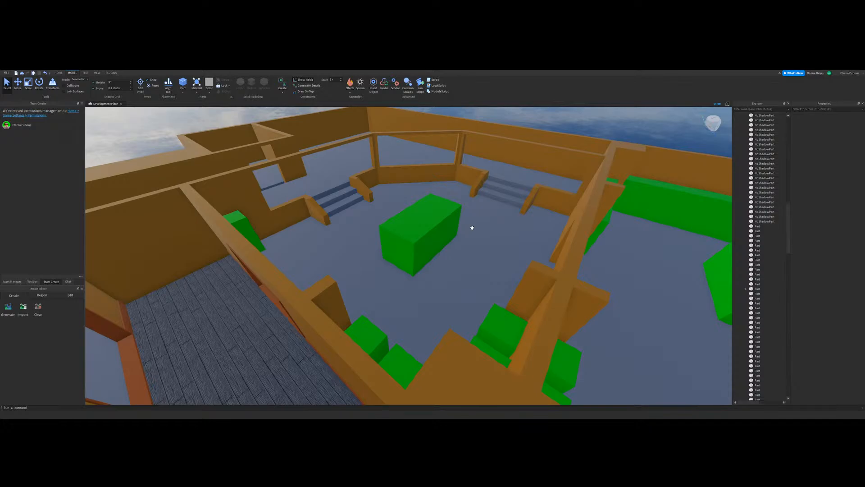
right_drag(472, 227, 30, 87)
key(w)
key(s)
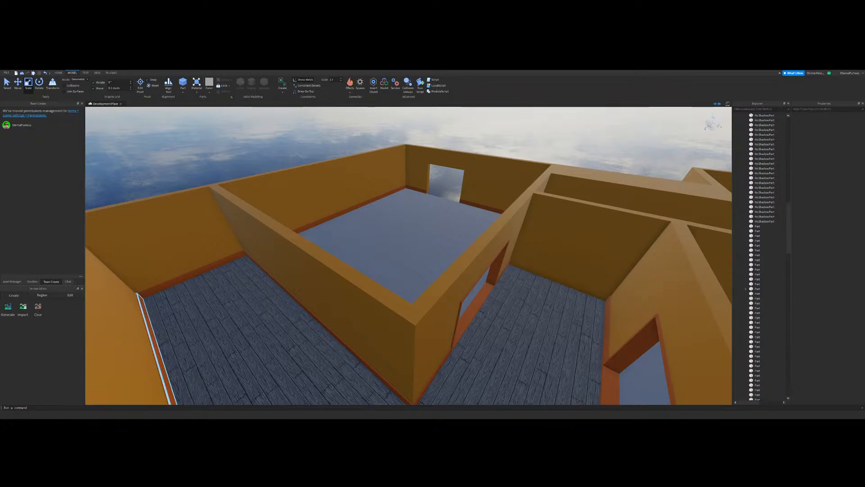
right_drag(227, 159, 453, 290)
key(w)
Step: Duplicate a baseboard and place the copy along the wall beside the green block, ending at the block's corner
key(w)
key(w)
key(s)
click(18, 86)
click(408, 273)
key(ctrl+d)
key(d)
drag(465, 207, 454, 256)
key(w)
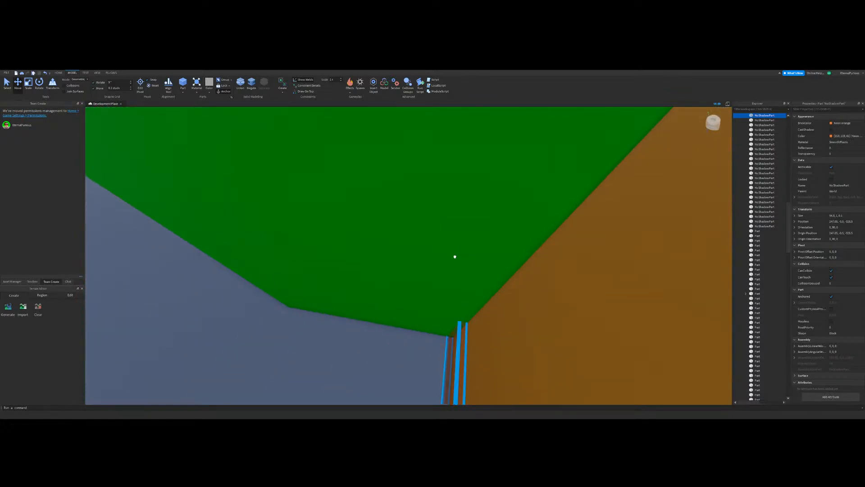
right_drag(403, 264, 401, 265)
key(s)
click(476, 278)
right_drag(476, 278, 476, 276)
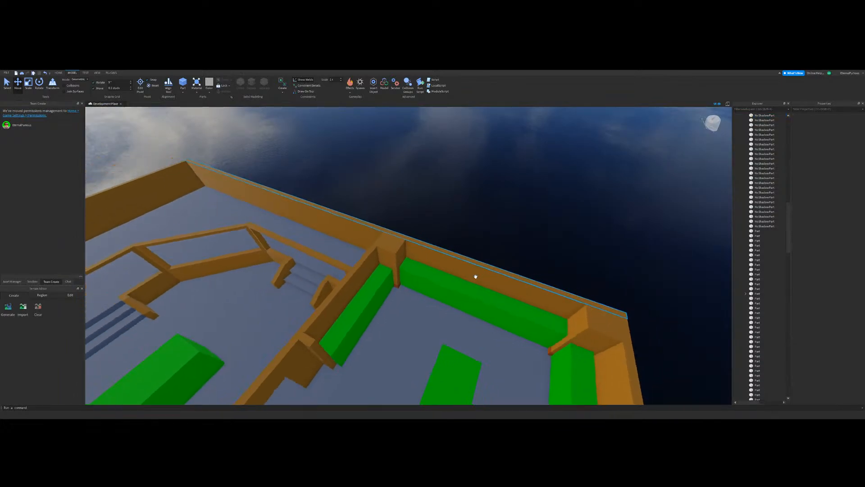
Step: Inspect the rooms and the stair passage for door openings that still lack frames
scroll(475, 277, down, 5)
scroll(332, 280, up, 2)
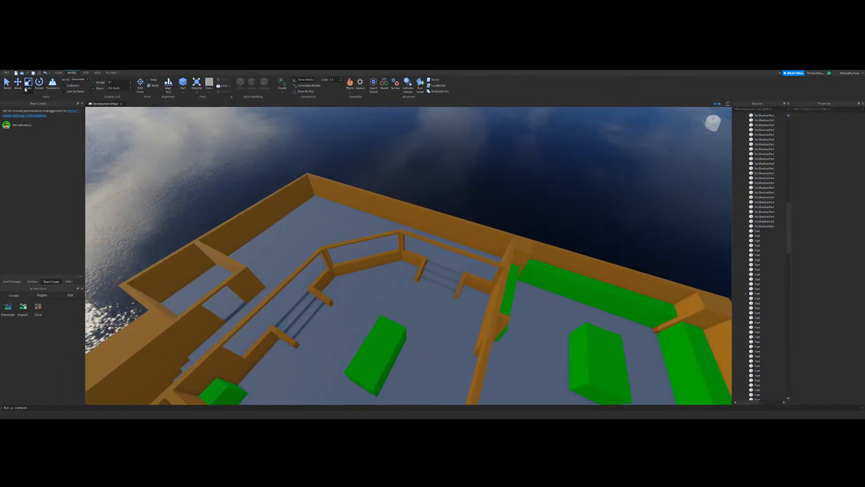
right_drag(412, 247, 412, 247)
scroll(412, 248, up, 6)
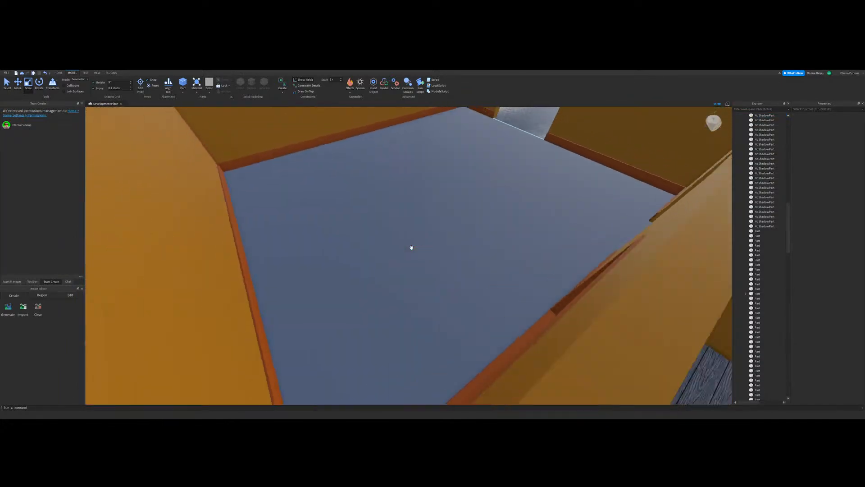
scroll(411, 247, down, 4)
scroll(412, 248, down, 4)
key(d)
scroll(411, 247, up, 8)
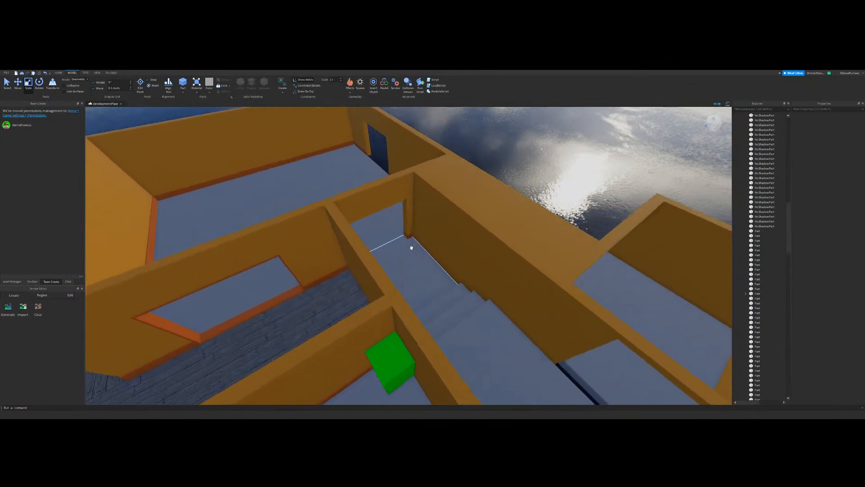
scroll(388, 211, down, 8)
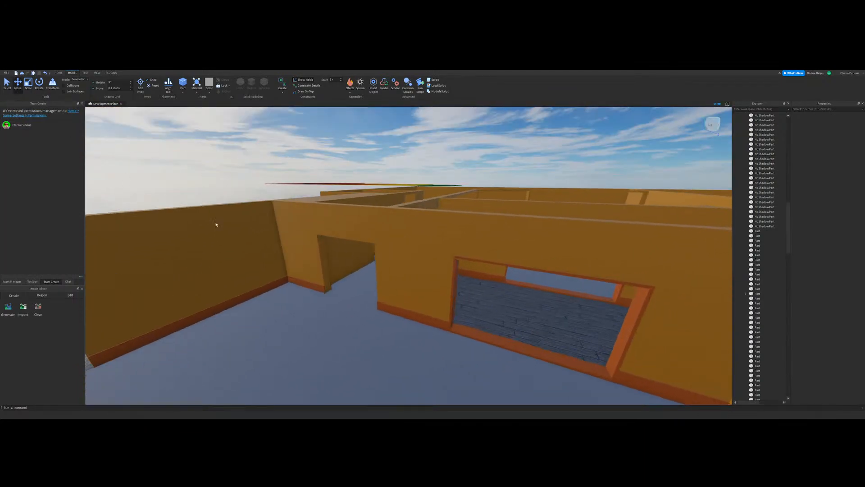
Step: Duplicate all frame parts of the wide opening and move the copies to the unframed doorway beside it
scroll(486, 286, up, 4)
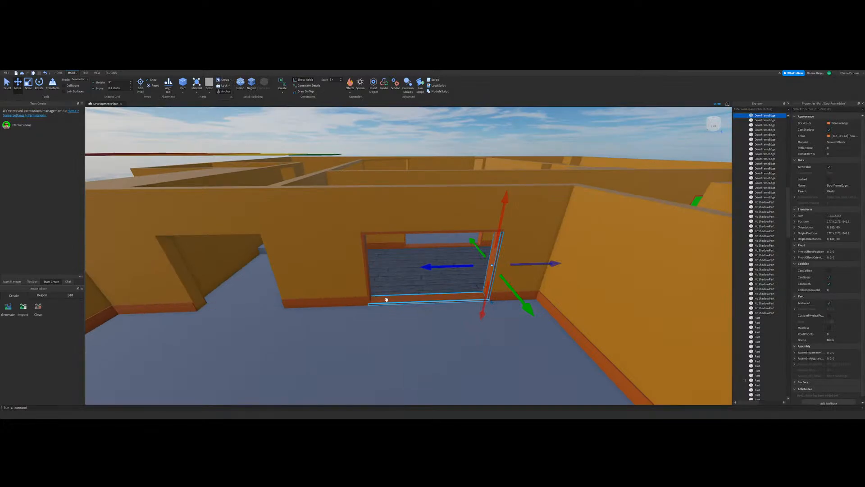
ctrl+click(386, 299)
ctrl+click(365, 253)
ctrl+click(376, 233)
key(ctrl+d)
key(a)
drag(384, 272, 314, 286)
key(w)
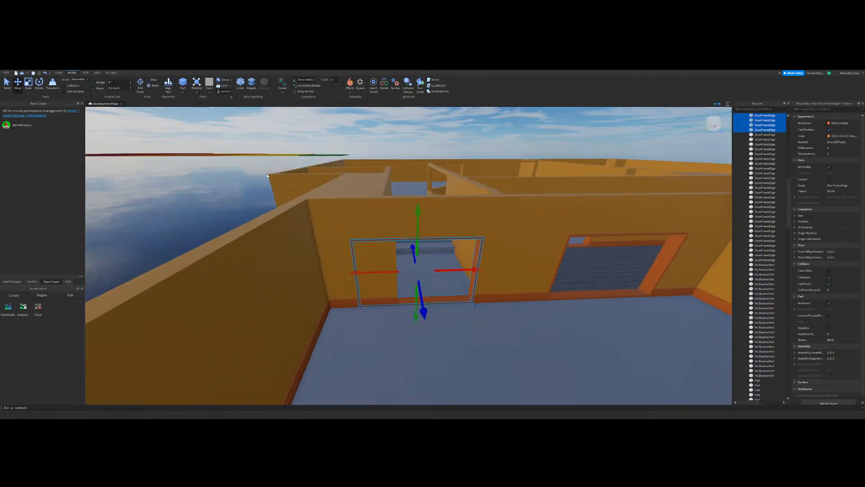
Step: Change the move increment and shift the copied frame's misplaced side post to the narrower doorway's edge
click(335, 340)
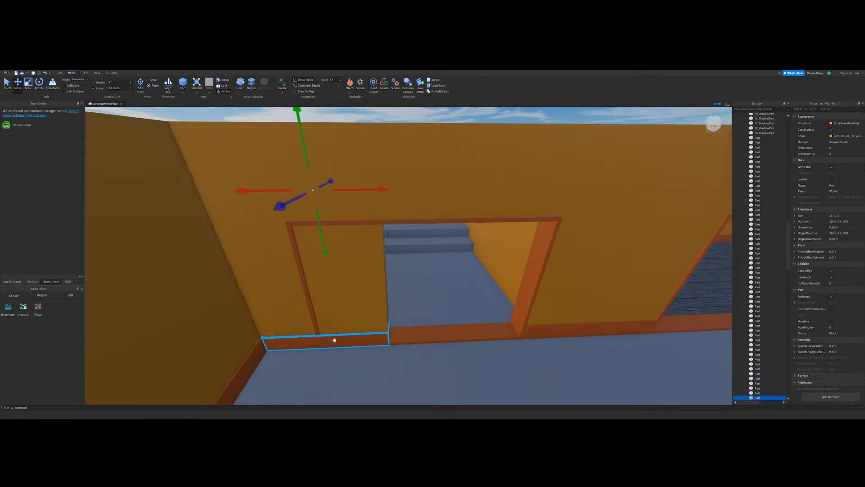
click(311, 311)
click(132, 88)
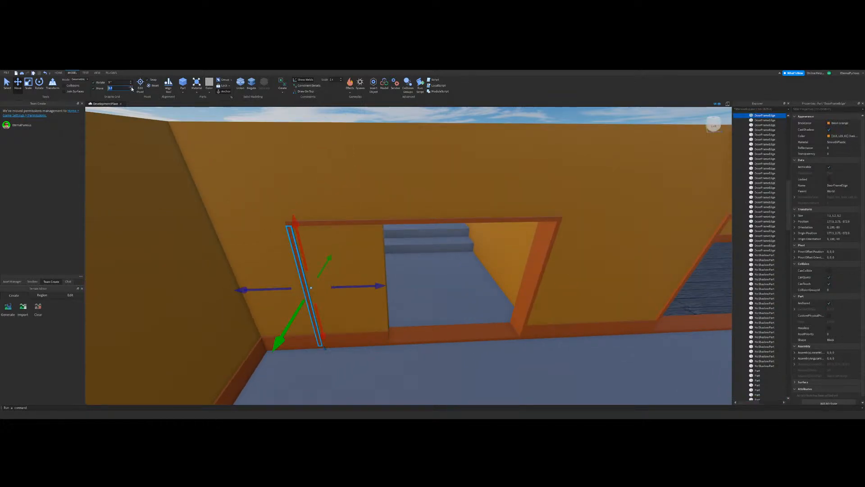
drag(360, 287, 428, 297)
Step: Shorten the copied frame's bottom and top pieces to the doorway's width and deselect them
click(427, 333)
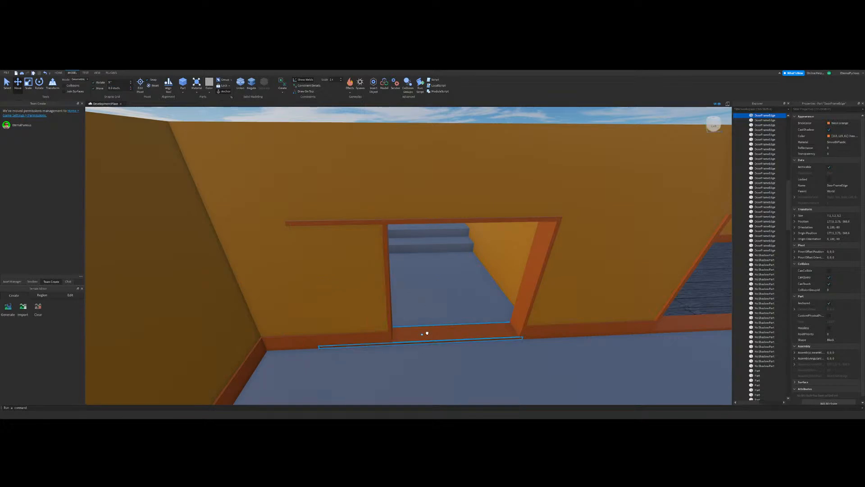
click(28, 83)
drag(303, 341, 377, 363)
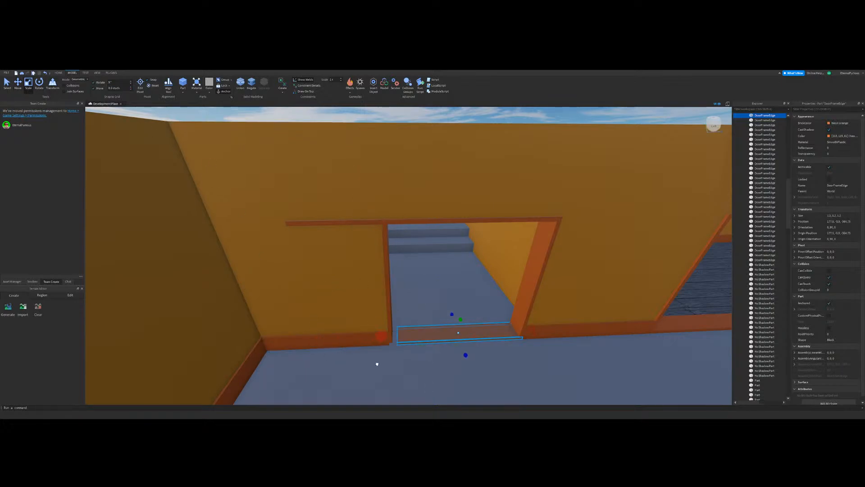
click(322, 224)
drag(296, 221, 369, 236)
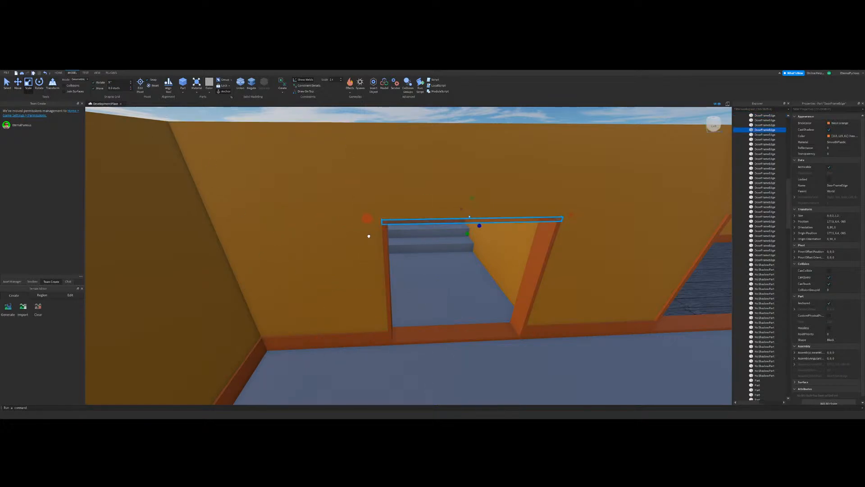
scroll(168, 233, up, 3)
scroll(169, 234, down, 6)
click(168, 233)
scroll(518, 243, up, 4)
scroll(149, 225, down, 2)
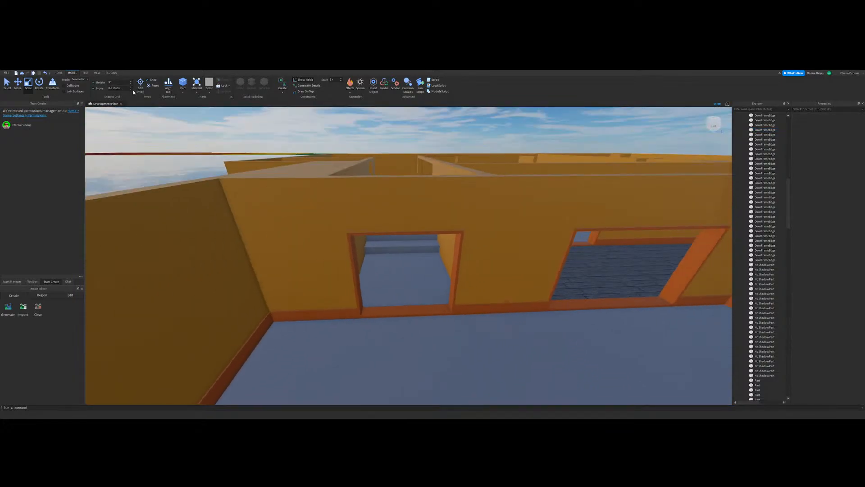
Step: Readjust the move snapping increment and switch to the Select tool with nothing selected
click(130, 88)
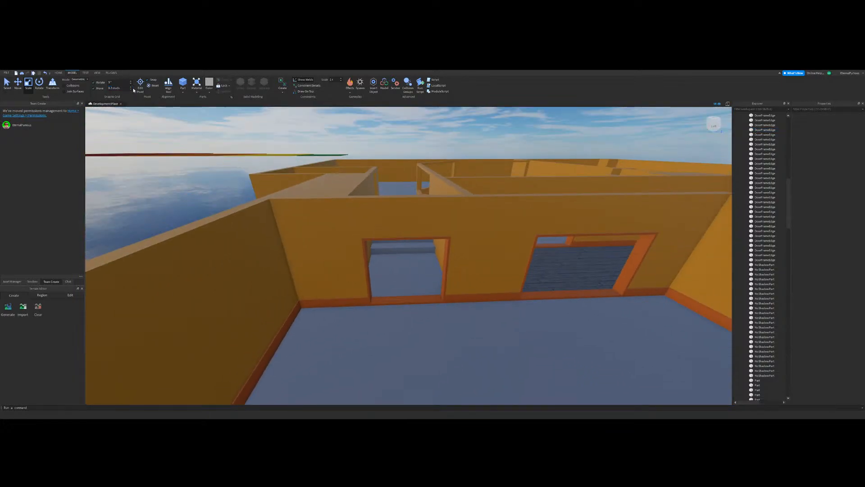
click(130, 90)
click(7, 86)
click(167, 242)
click(173, 205)
key(d)
key(s)
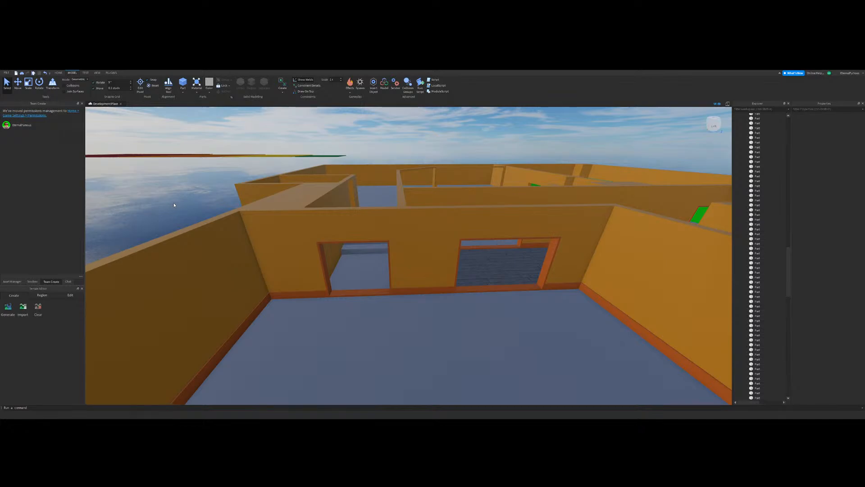
Step: Review the whole building from above and from several sides
scroll(319, 249, down, 8)
right_drag(320, 251, 413, 257)
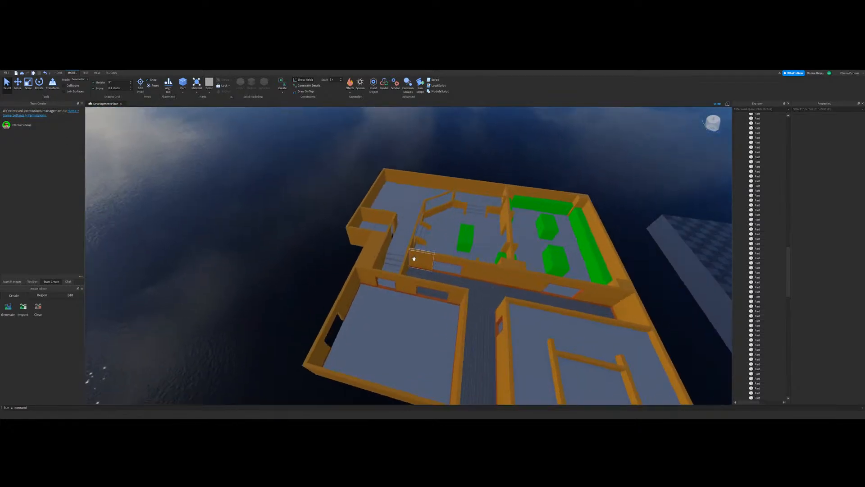
scroll(414, 256, up, 4)
right_drag(424, 211, 427, 215)
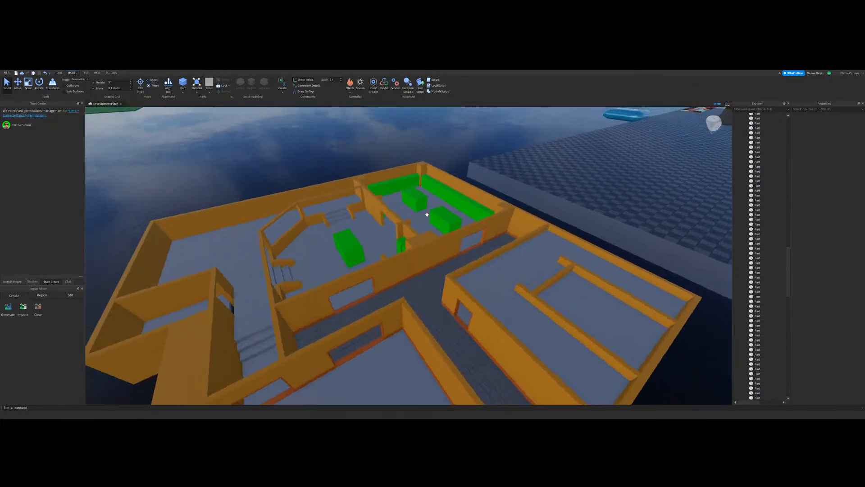
right_drag(521, 177, 418, 258)
scroll(417, 258, down, 5)
scroll(417, 259, up, 5)
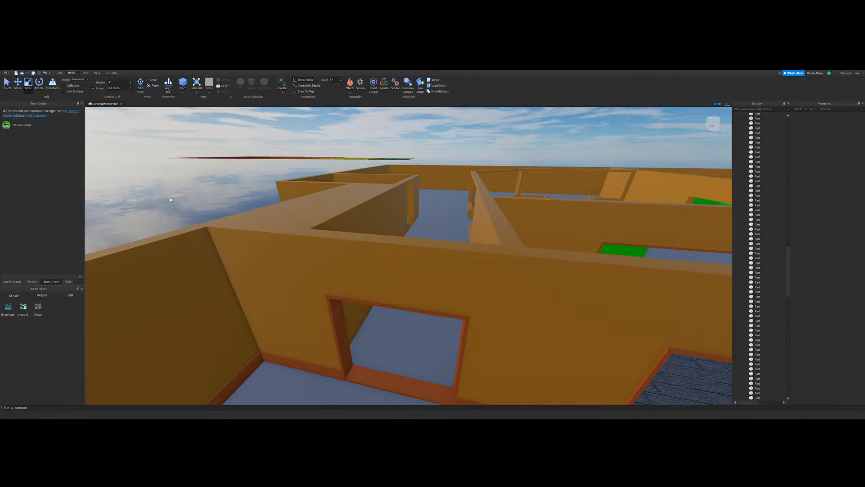
Step: Collapse the World folder, expand ReplicatedStorage and move its map folder into Workspace
right_drag(247, 201, 217, 226)
drag(788, 282, 785, 118)
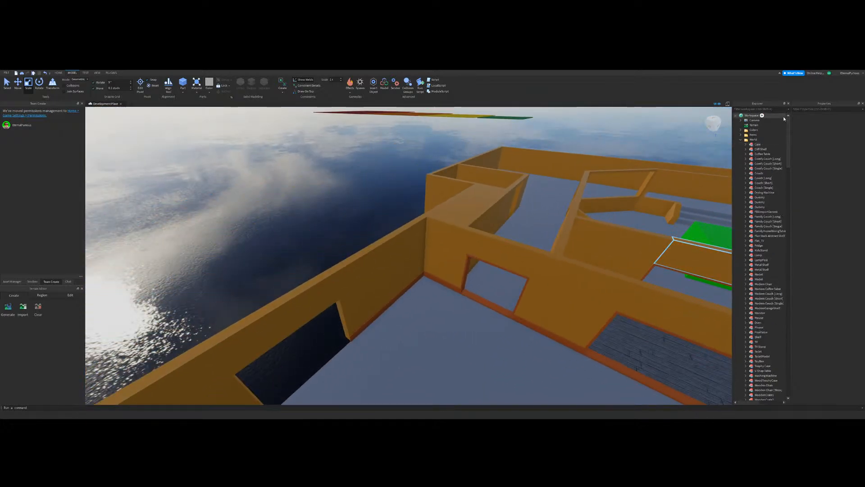
click(741, 139)
right_drag(563, 210, 580, 217)
scroll(580, 217, down, 10)
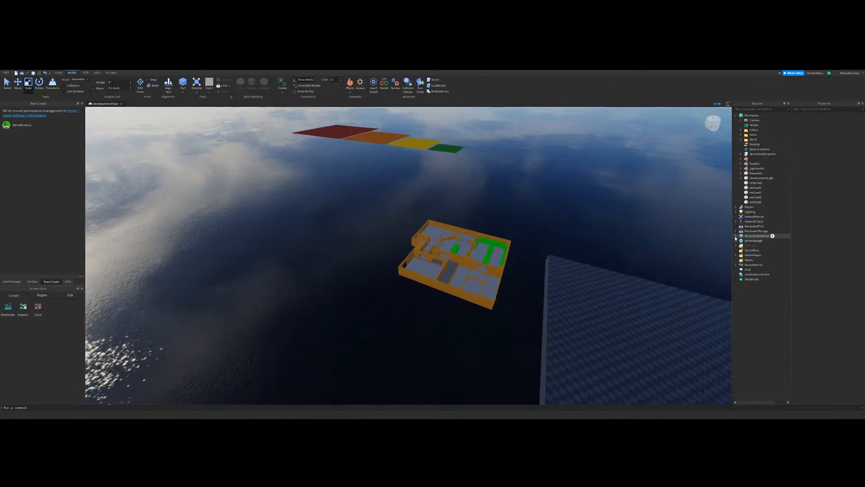
click(735, 230)
drag(753, 264, 752, 115)
Step: Examine the detailed map's lobby, including its baseboards, door frames, windows and balcony edges
key(w)
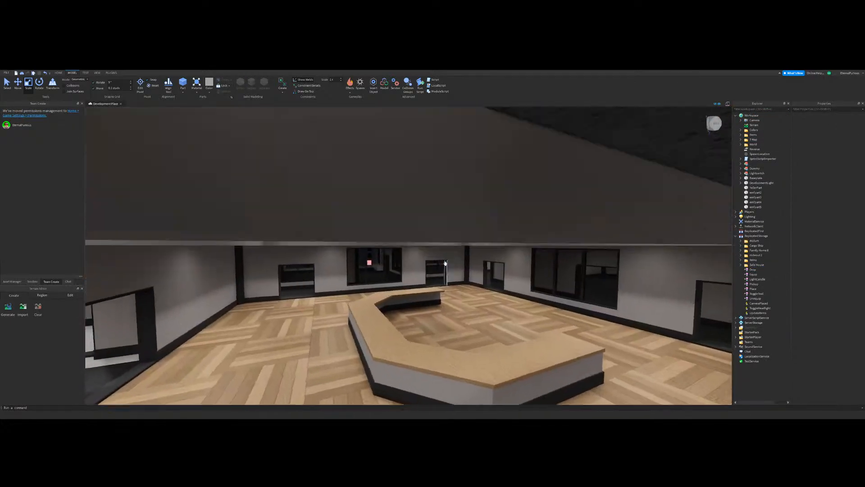
right_drag(445, 263, 459, 268)
key(w)
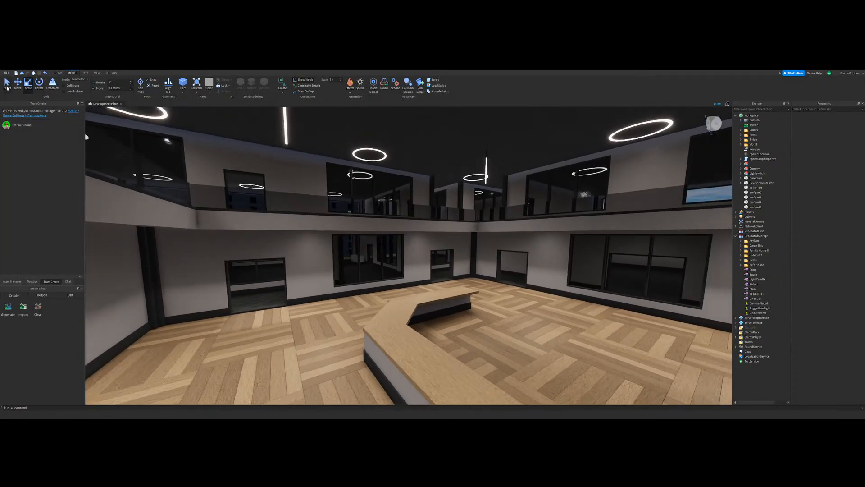
click(8, 85)
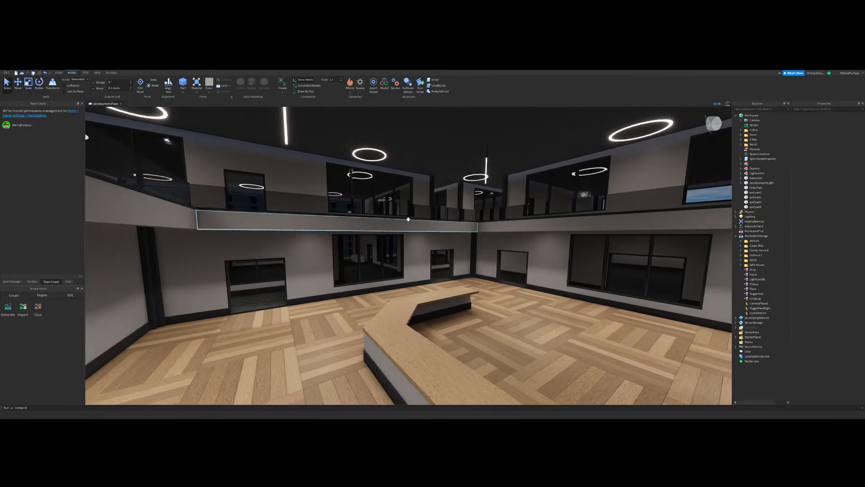
click(408, 219)
right_drag(492, 190, 493, 191)
right_drag(459, 251, 459, 252)
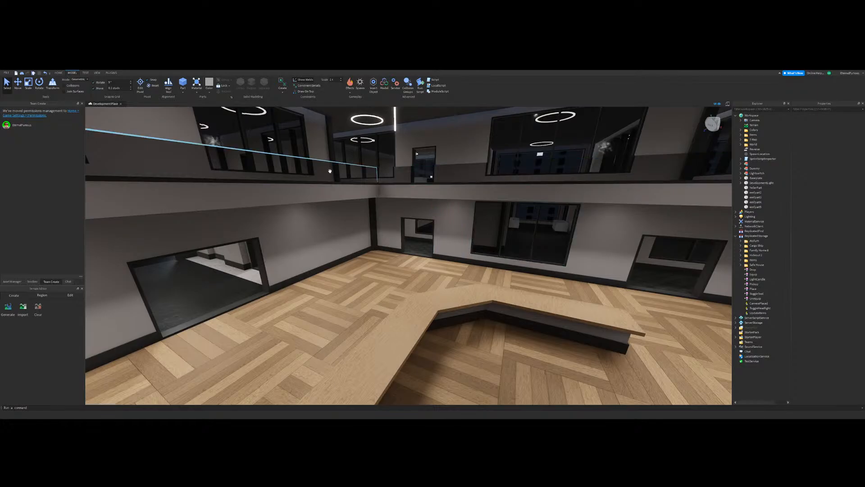
Step: Undo moving the map folder into Workspace and return to the orange building
key(ctrl+z)
click(434, 207)
scroll(392, 293, down, 8)
right_drag(392, 293, 373, 275)
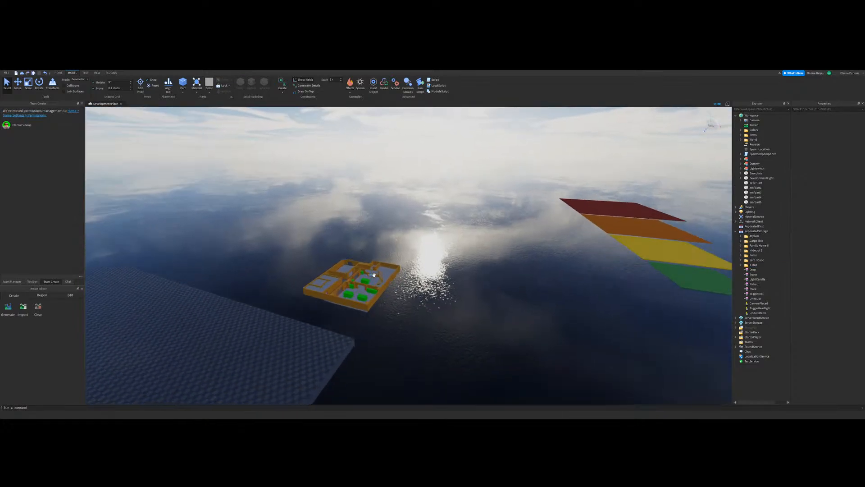
scroll(373, 274, up, 6)
scroll(257, 203, up, 4)
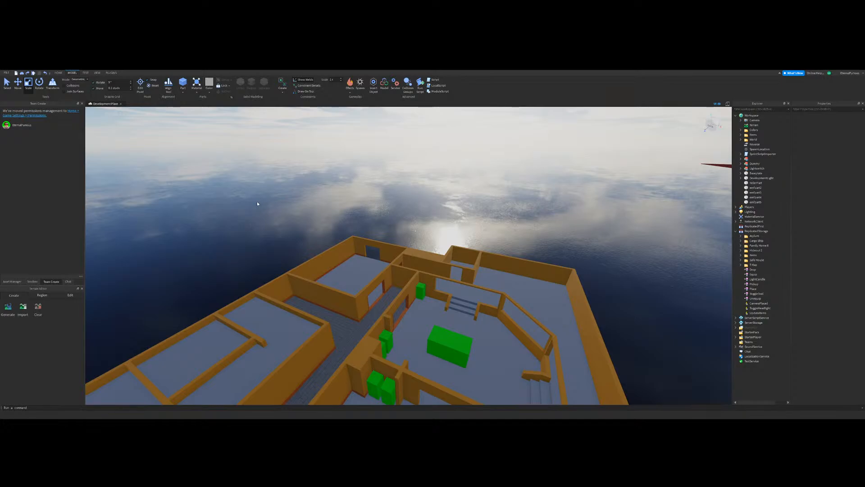
Step: Examine the rooms beside the corridor and the unframed opening in the outer wall
key(w)
right_drag(428, 254, 429, 256)
key(s)
click(19, 89)
right_drag(504, 248, 503, 247)
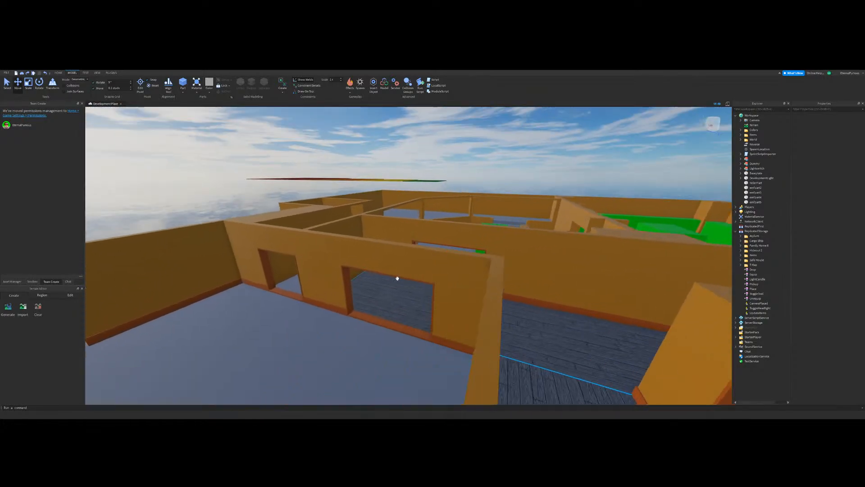
right_drag(396, 278, 387, 274)
key(w)
key(s)
right_drag(432, 255, 432, 255)
key(w)
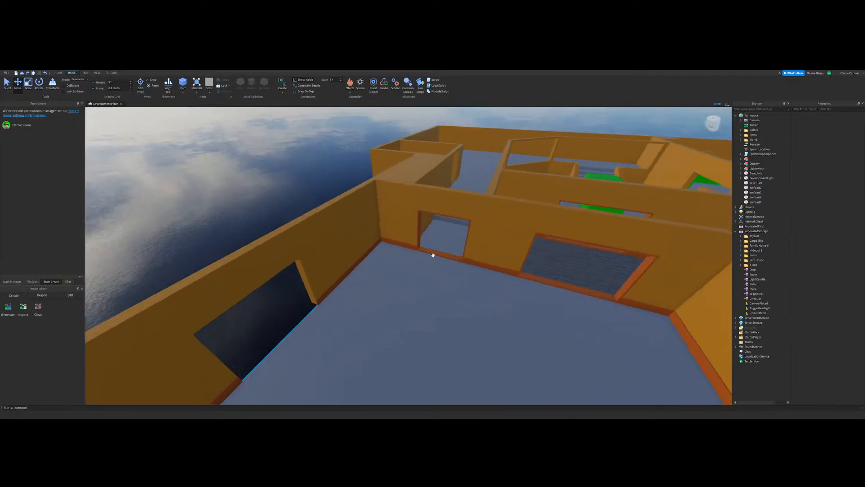
right_drag(383, 270, 382, 271)
right_drag(475, 274, 475, 275)
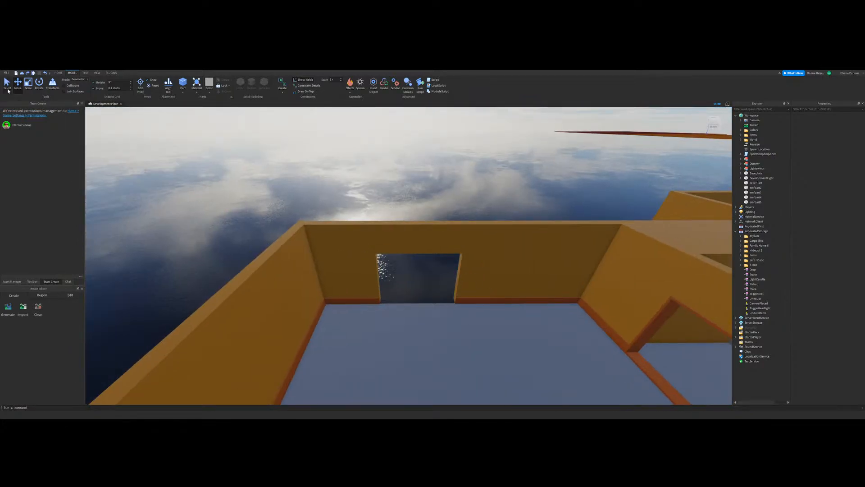
right_drag(392, 248, 391, 247)
Step: Select all four pieces of the corridor doorway's orange frame and duplicate them
key(w)
right_drag(459, 272, 457, 264)
click(415, 293)
ctrl+click(418, 257)
ctrl+click(496, 216)
right_drag(495, 216, 495, 217)
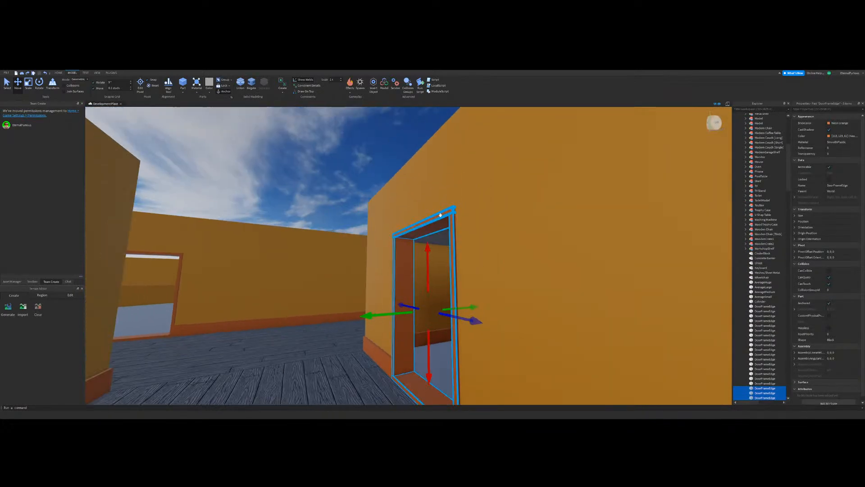
ctrl+click(439, 217)
key(ctrl+d)
Step: Move the duplicated door frame into the unframed opening in the room's outer wall, against one side of it
key(s)
drag(381, 313, 309, 307)
right_drag(309, 307, 309, 306)
key(a)
drag(309, 307, 346, 310)
key(s)
right_drag(446, 313, 446, 312)
key(a)
drag(571, 202, 384, 251)
click(402, 242)
right_drag(402, 242, 402, 242)
key(d)
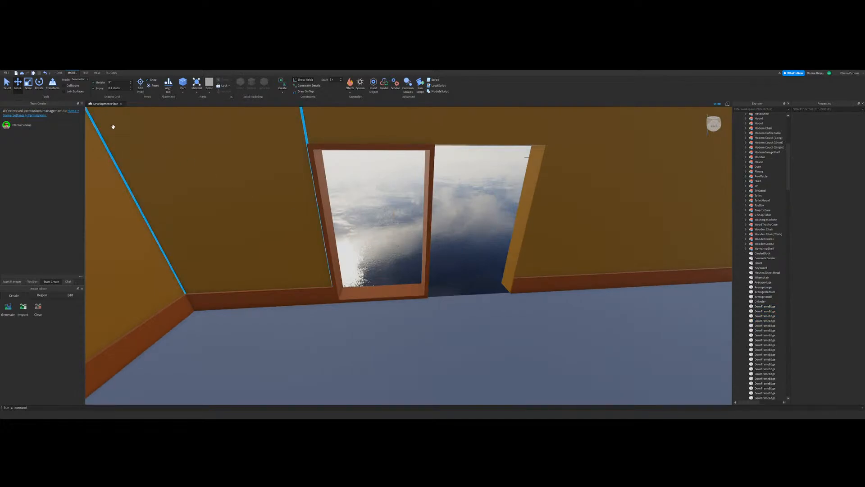
Step: Extend the copied frame's bottom and top pieces across the full width of the outer wall opening
click(31, 88)
click(405, 293)
right_drag(441, 299, 440, 299)
key(d)
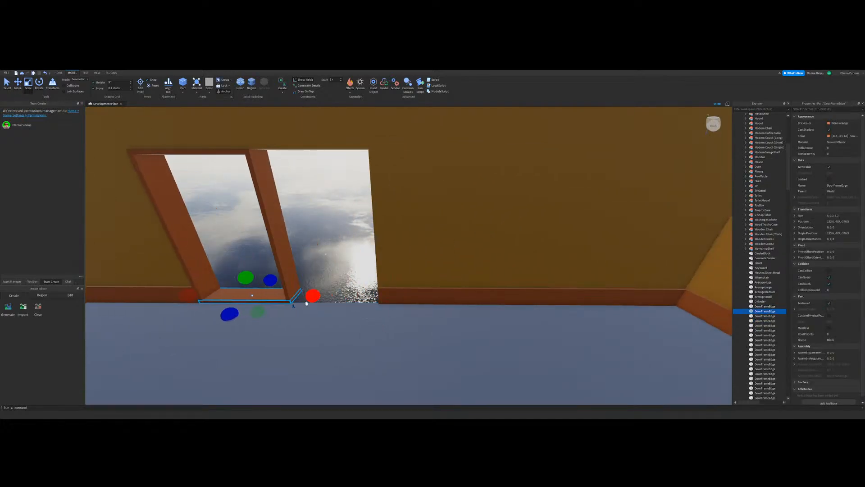
drag(306, 301, 387, 301)
key(a)
click(354, 194)
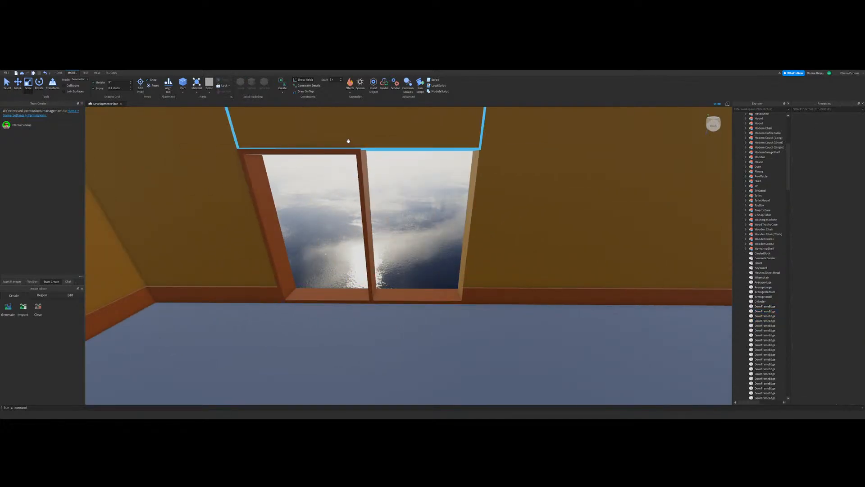
click(348, 157)
drag(380, 151, 496, 151)
click(415, 203)
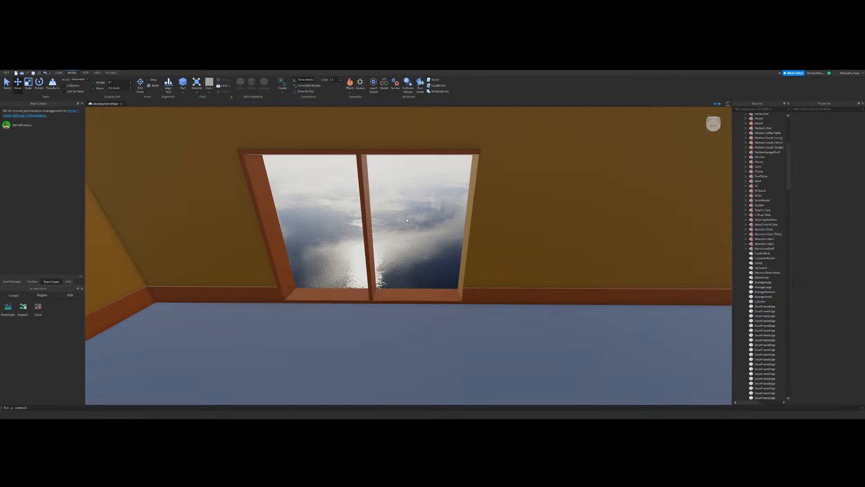
Step: Review the framed outer wall opening and the surrounding rooms from above
scroll(407, 219, down, 8)
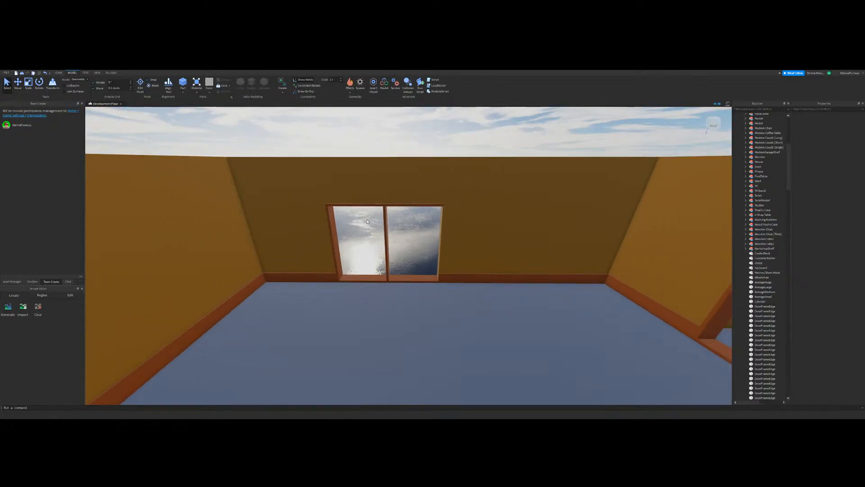
scroll(400, 253, down, 10)
right_drag(400, 254, 494, 191)
scroll(424, 250, up, 8)
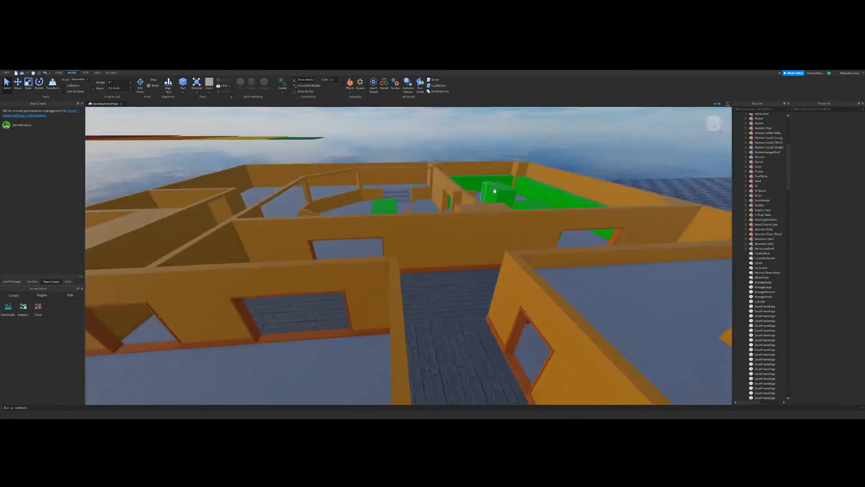
scroll(443, 150, down, 2)
key(d)
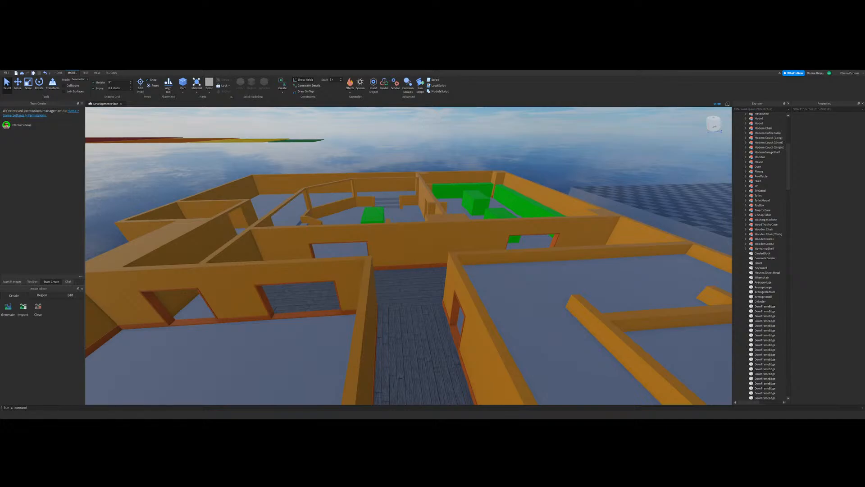
right_drag(174, 275, 306, 247)
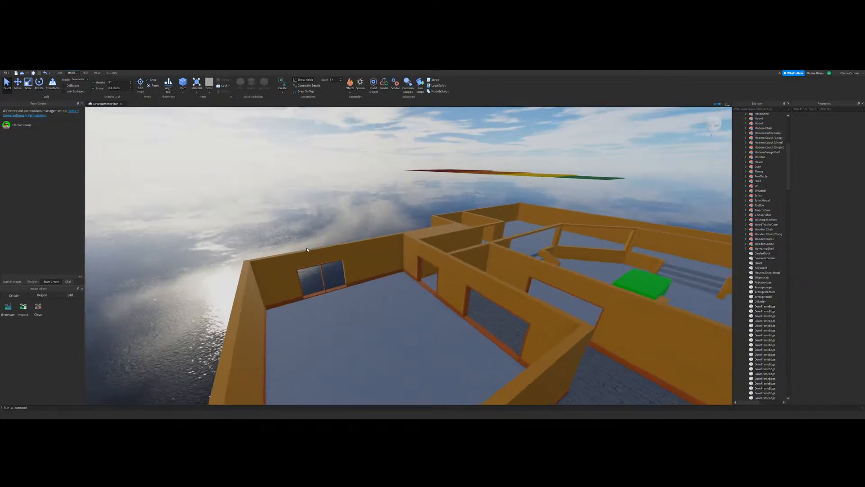
Step: Move the frame's middle upright to the unframed side edge of the outer wall opening
key(w)
click(18, 83)
right_drag(398, 277, 386, 277)
key(w)
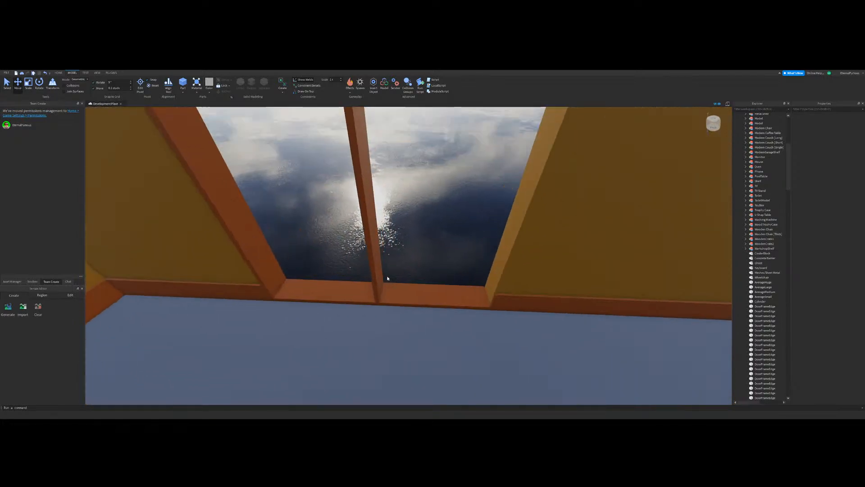
click(378, 276)
key(s)
key(d)
drag(368, 238, 448, 245)
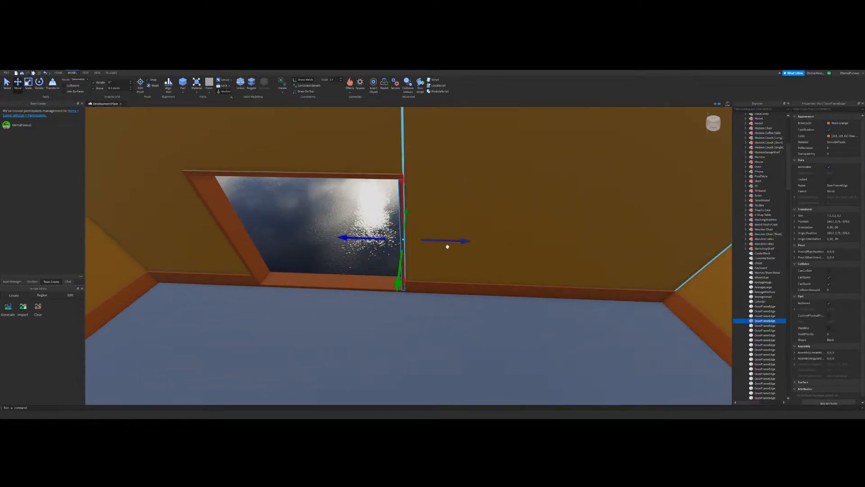
click(402, 214)
key(w)
key(a)
key(s)
click(4, 88)
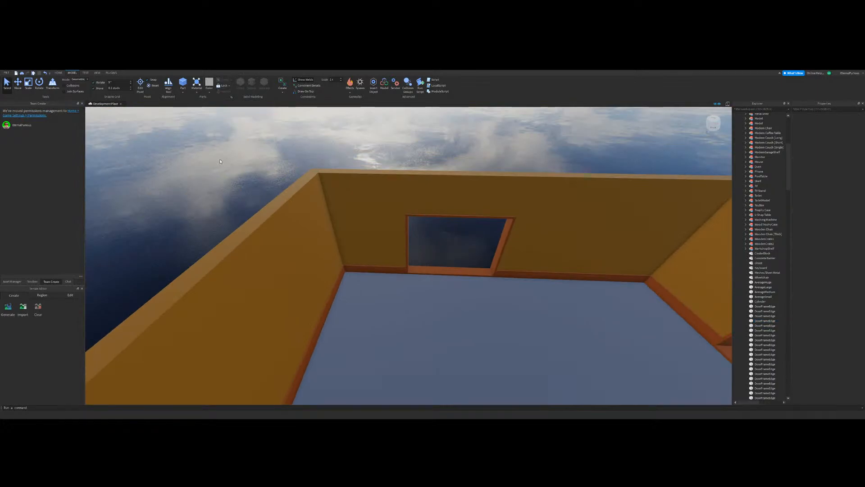
click(301, 186)
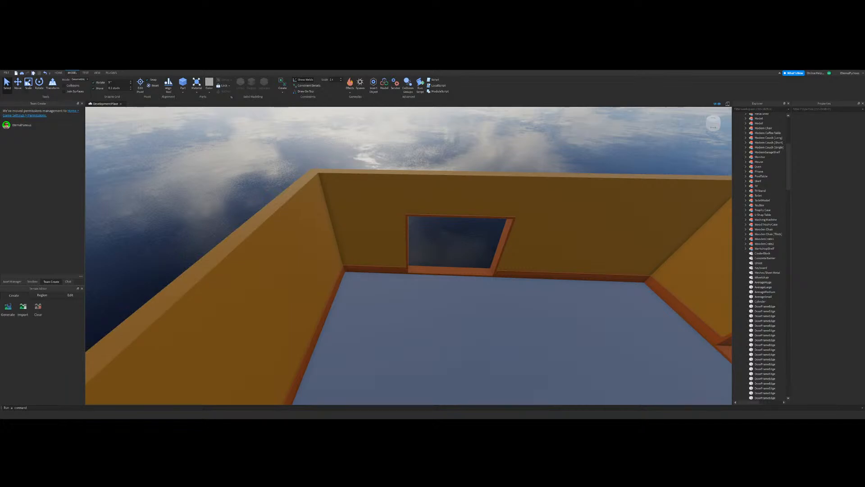
click(28, 82)
key(s)
key(d)
key(w)
key(a)
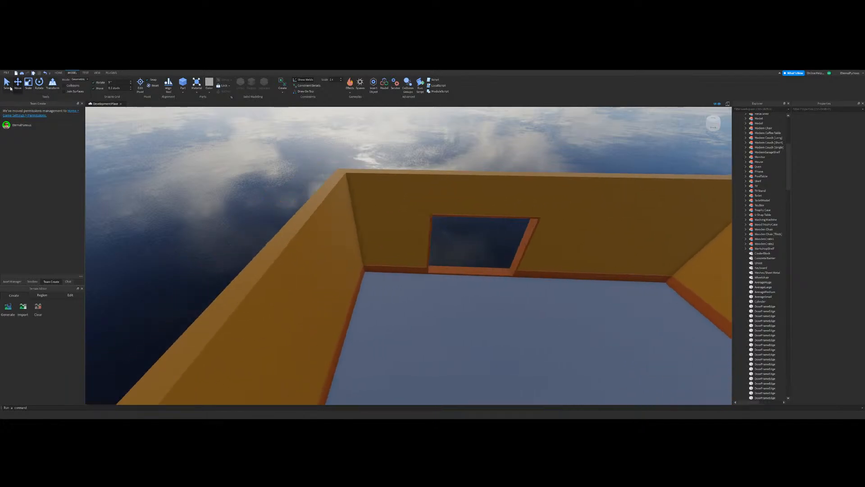
key(d)
key(w)
key(a)
click(18, 83)
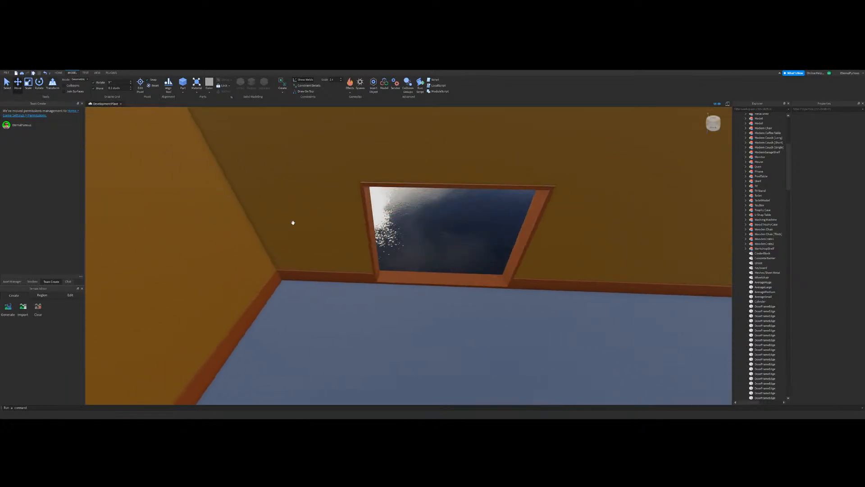
click(433, 277)
click(398, 253)
right_drag(398, 253, 103, 129)
key(s)
Step: Select all four frame pieces of the wide opening in the corridor wall
click(7, 84)
right_drag(336, 247, 366, 271)
key(w)
key(w)
key(s)
key(w)
click(365, 271)
ctrl+click(336, 212)
ctrl+click(451, 196)
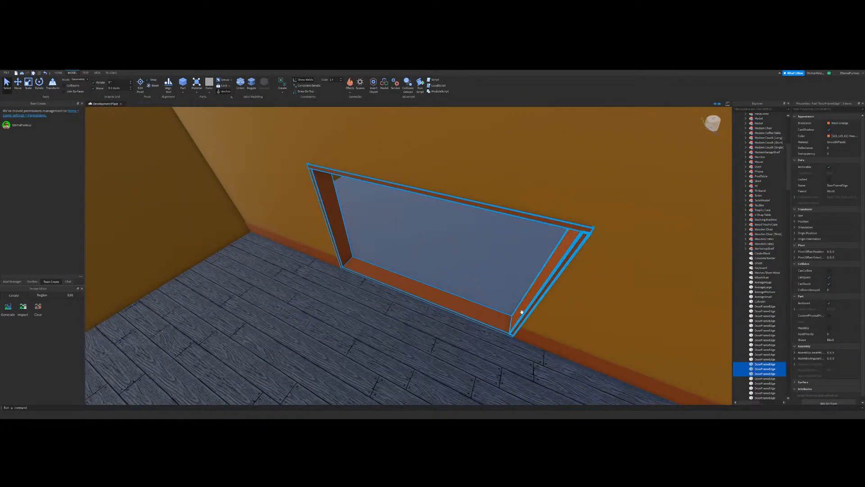
ctrl+click(518, 309)
Step: Duplicate the selected wide frame and place the copy at the opening between the lobby and the room with green blocks
key(s)
mouse_move(397, 287)
mouse_down()
mouse_move(443, 347)
mouse_move(484, 316)
mouse_move(495, 352)
mouse_move(399, 307)
mouse_move(401, 297)
mouse_up()
key(w)
right_drag(400, 297, 407, 290)
key(a)
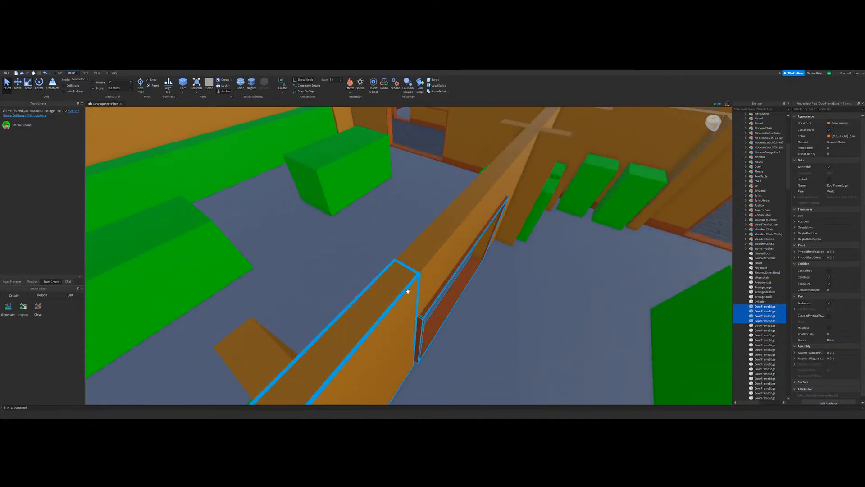
Step: Align the copied frame with the edges of the opening between the lobby and the green-block room
click(18, 83)
key(w)
right_drag(489, 269, 504, 276)
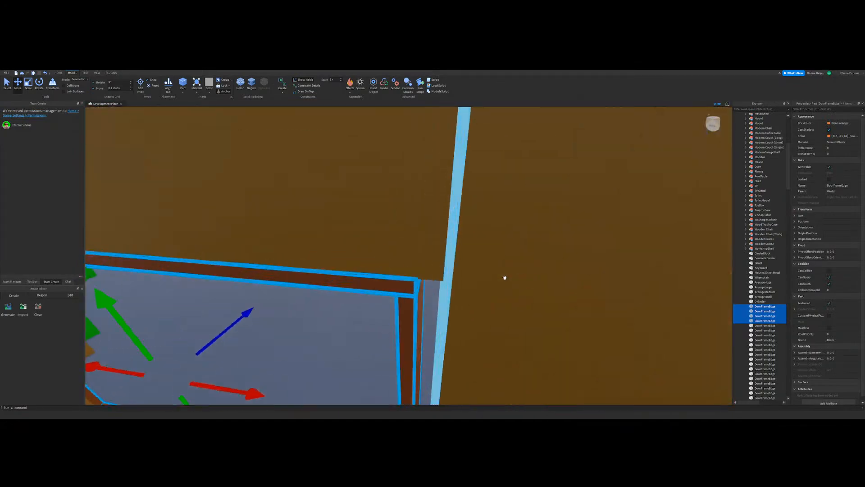
key(s)
drag(324, 292, 338, 296)
key(a)
right_drag(437, 297, 451, 293)
key(s)
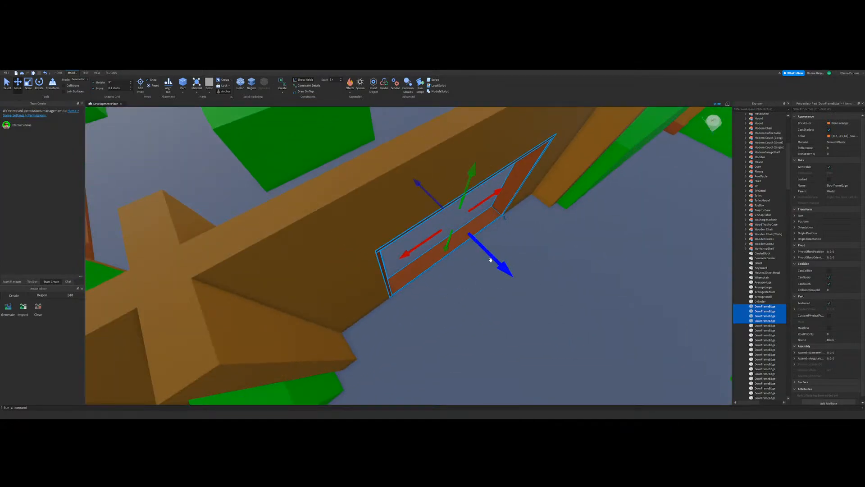
drag(490, 258, 493, 260)
right_drag(493, 260, 458, 235)
key(s)
click(508, 187)
Step: Extend the short baseboard in the room's corner along the wall behind the two green blocks
key(a)
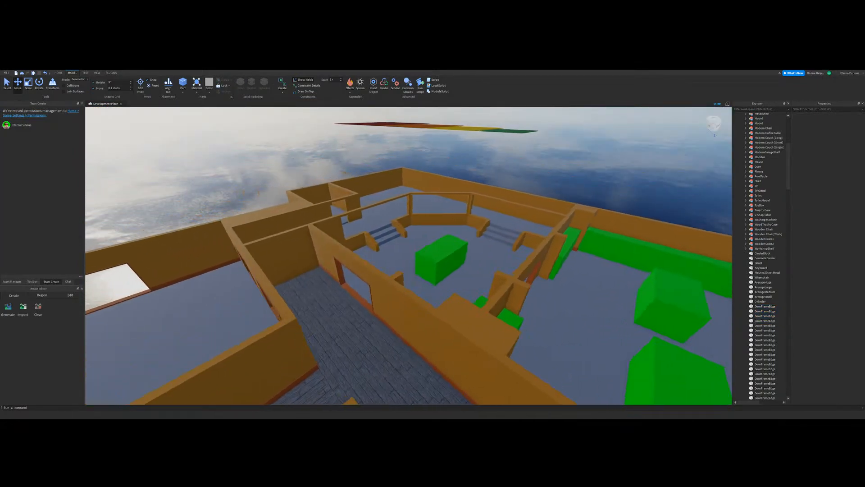
key(d)
click(30, 86)
key(d)
right_drag(433, 280, 400, 288)
key(w)
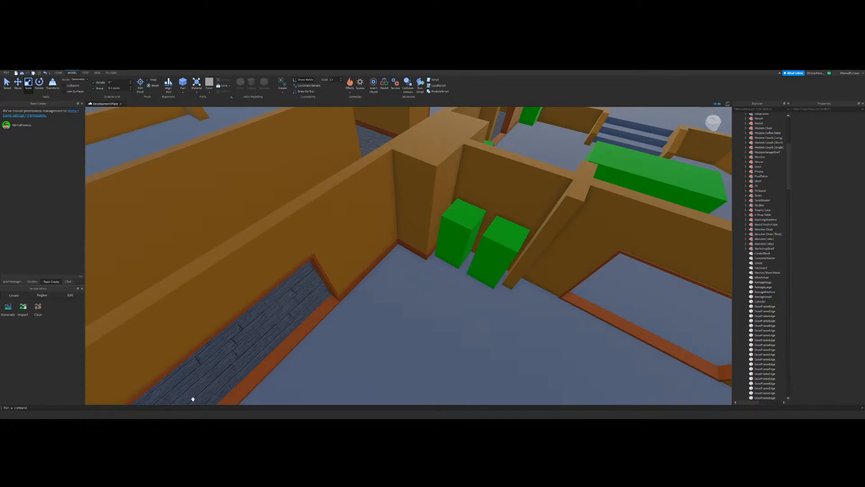
click(450, 225)
scroll(450, 225, down, 4)
right_drag(450, 226, 450, 226)
scroll(400, 258, up, 6)
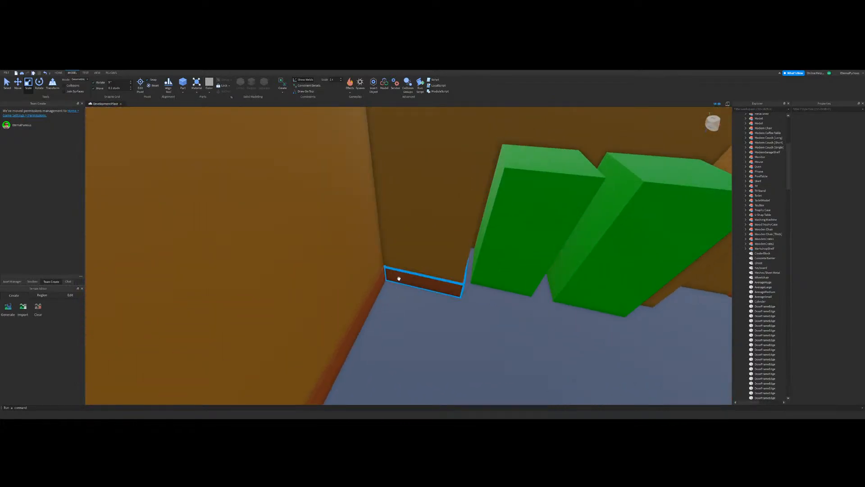
click(399, 279)
right_drag(399, 279, 460, 240)
scroll(460, 240, up, 2)
drag(429, 203, 496, 232)
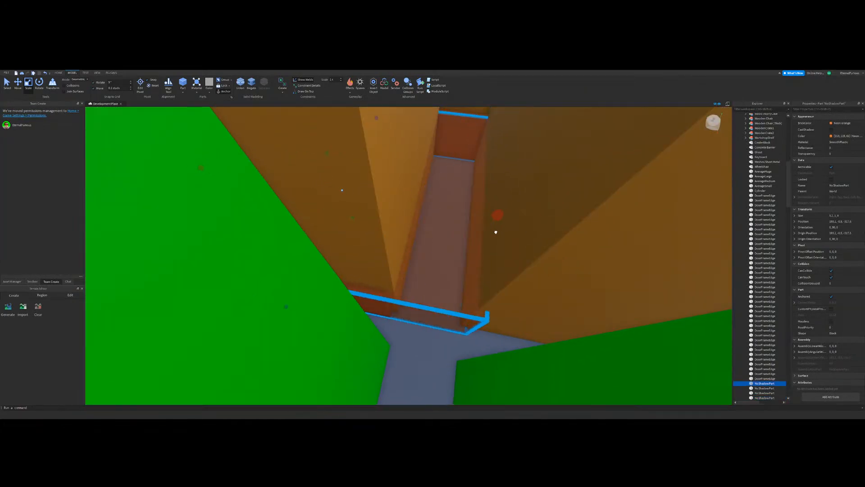
Step: Fit a baseboard along the short wall between the projecting pillar and the newly framed opening
scroll(496, 232, down, 3)
scroll(271, 199, up, 1)
drag(248, 186, 386, 222)
scroll(454, 283, up, 2)
right_drag(386, 222, 441, 258)
scroll(442, 259, down, 5)
drag(491, 225, 414, 255)
scroll(415, 255, up, 2)
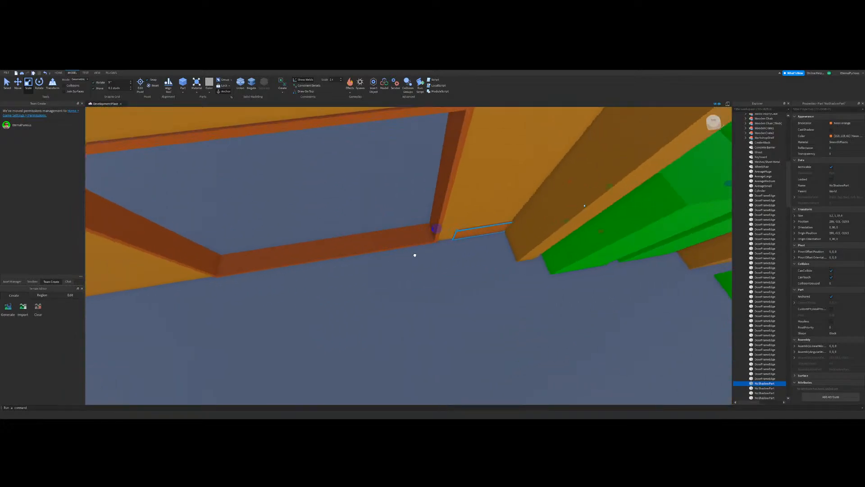
right_drag(401, 257, 388, 220)
scroll(387, 220, down, 5)
Step: Duplicate the baseboard beside the framed opening and lengthen the copy along the wall past the opening
click(224, 212)
scroll(461, 255, up, 5)
right_drag(442, 309, 467, 266)
click(472, 262)
click(471, 261)
key(ctrl+d)
scroll(467, 266, down, 5)
drag(467, 267, 246, 287)
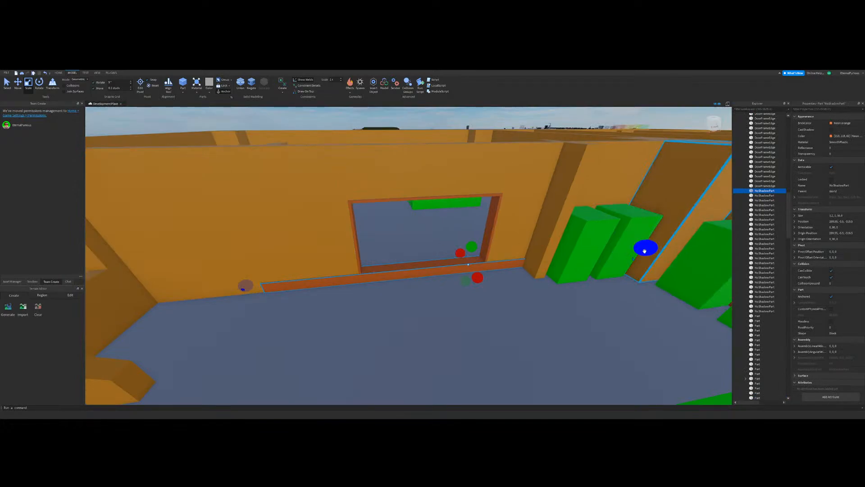
Step: Pull the copied baseboard's near end back past the opening and fit its length to the remaining wall
drag(644, 249, 357, 280)
scroll(441, 272, up, 4)
right_drag(357, 281, 450, 278)
scroll(450, 278, down, 4)
scroll(450, 278, up, 4)
drag(451, 249, 325, 261)
key(s)
key(a)
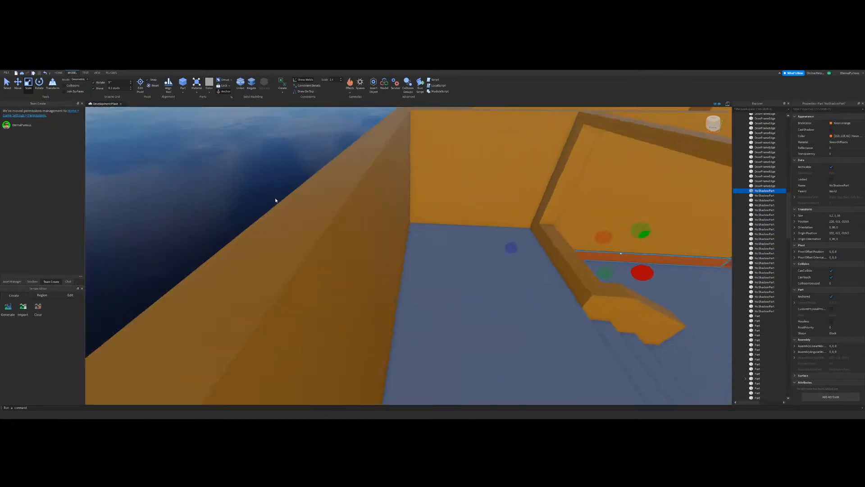
click(275, 200)
Step: Review the lobby, balcony and green-block room from above for walls still lacking baseboards
key(w)
right_drag(436, 247, 435, 224)
click(462, 279)
key(w)
right_drag(461, 280, 461, 279)
right_drag(419, 231, 418, 231)
drag(387, 281, 463, 247)
scroll(502, 208, down, 5)
click(502, 209)
scroll(457, 249, down, 6)
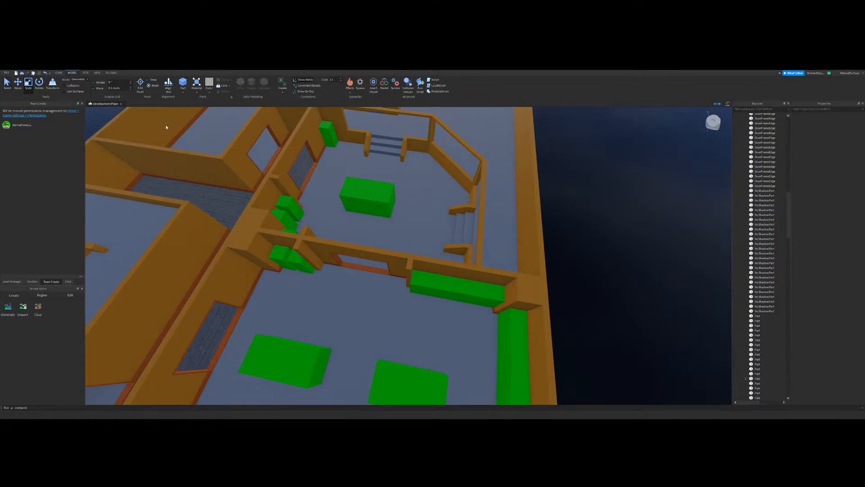
Step: Duplicate the baseboard beside the framed opening and resize the copy toward the neighbouring stair railing
right_drag(478, 282, 456, 230)
scroll(398, 291, up, 4)
scroll(397, 292, down, 6)
scroll(452, 234, down, 5)
right_drag(395, 235, 428, 240)
scroll(437, 237, up, 6)
scroll(428, 240, down, 10)
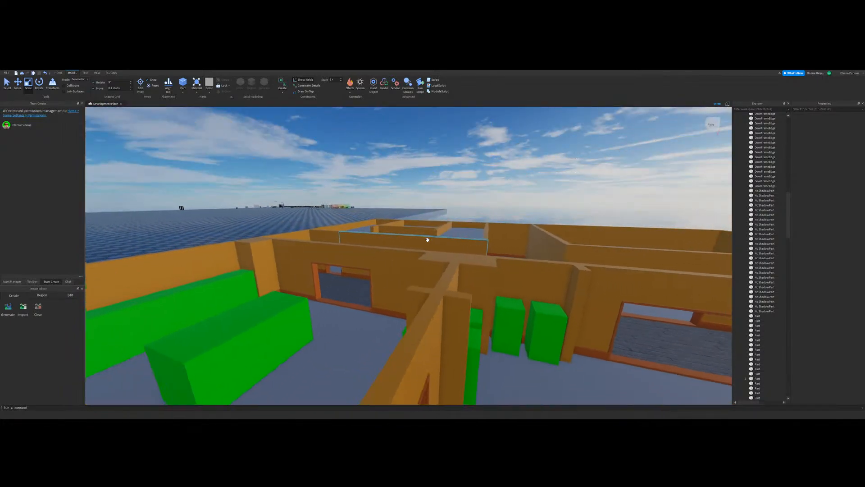
scroll(428, 239, up, 10)
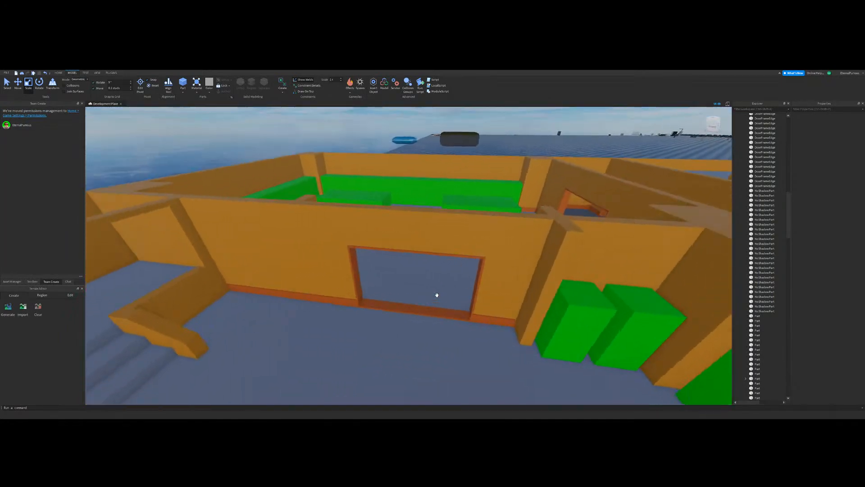
click(361, 273)
key(ctrl+d)
scroll(361, 274, down, 8)
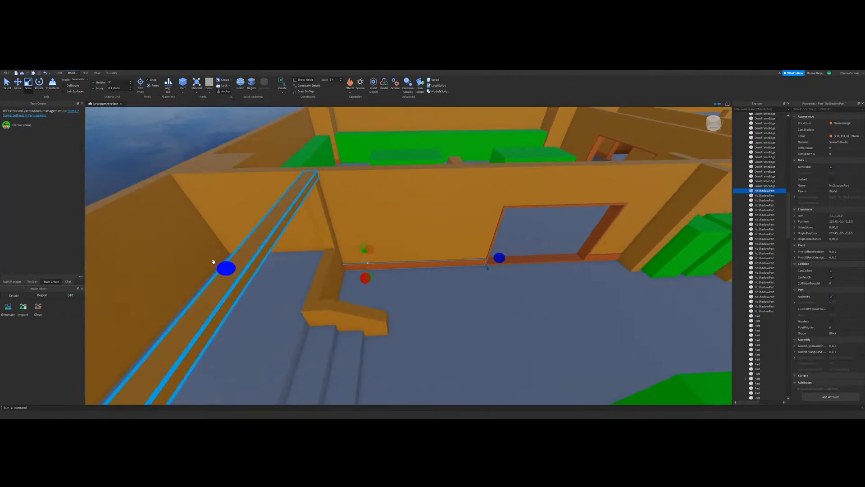
drag(224, 268, 309, 286)
scroll(334, 262, up, 8)
drag(401, 261, 428, 323)
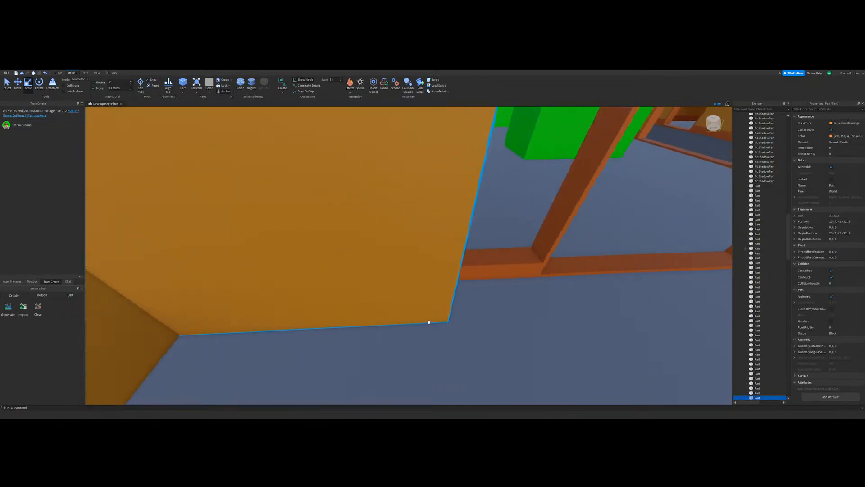
key(ctrl+z)
Step: Place the copied baseboard around the base of the nearest stair railing and fit it from the railing's front end to the low wall
right_drag(407, 263, 421, 259)
drag(438, 356, 437, 243)
right_drag(436, 244, 436, 241)
scroll(437, 242, down, 2)
drag(367, 273, 307, 286)
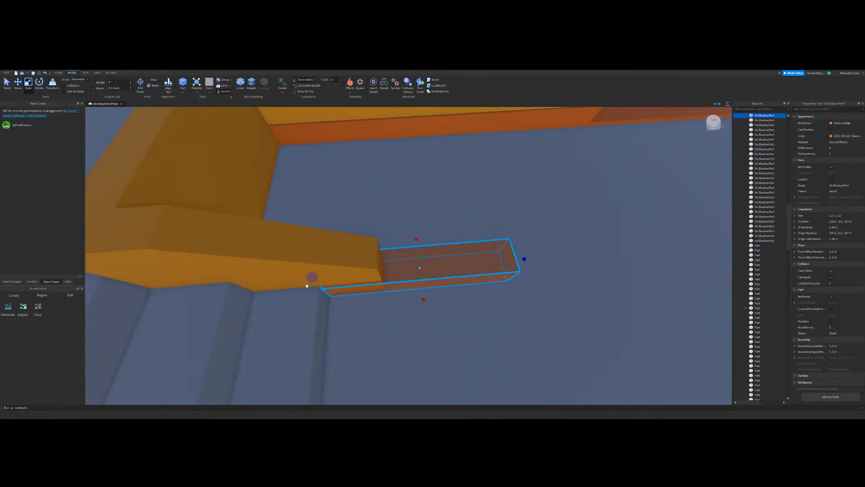
drag(526, 259, 414, 268)
right_drag(467, 271, 466, 268)
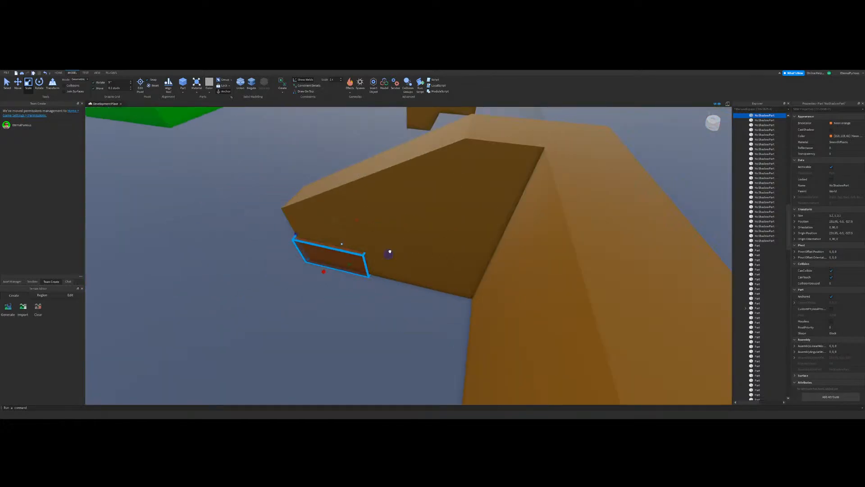
drag(389, 251, 492, 270)
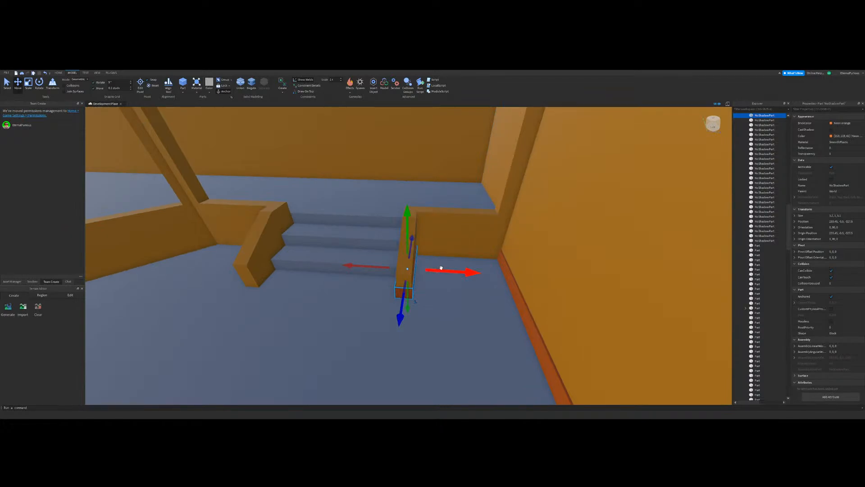
Step: Duplicate the railing's base trim and move the copy across the steps under the opposite railing
right_drag(441, 268, 439, 280)
key(d)
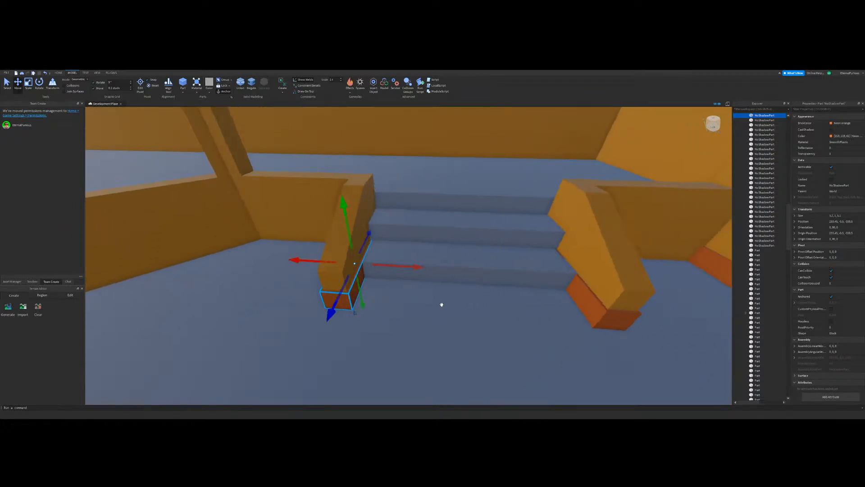
key(s)
key(w)
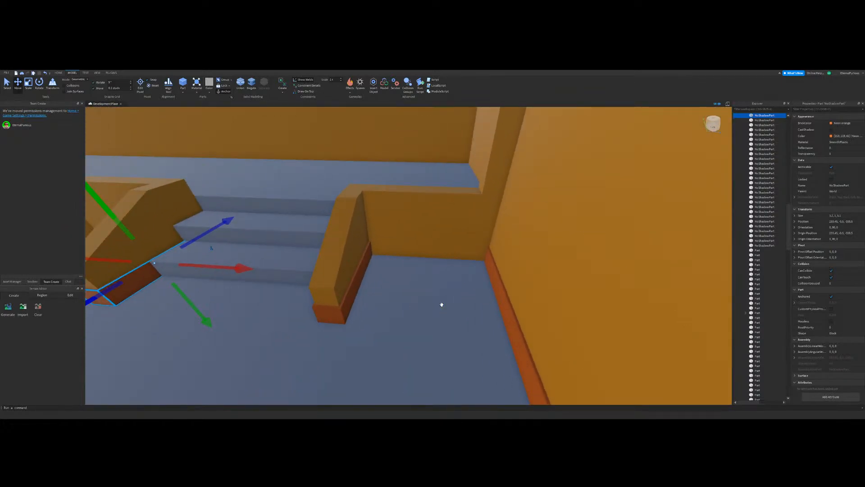
right_drag(442, 305, 440, 298)
key(d)
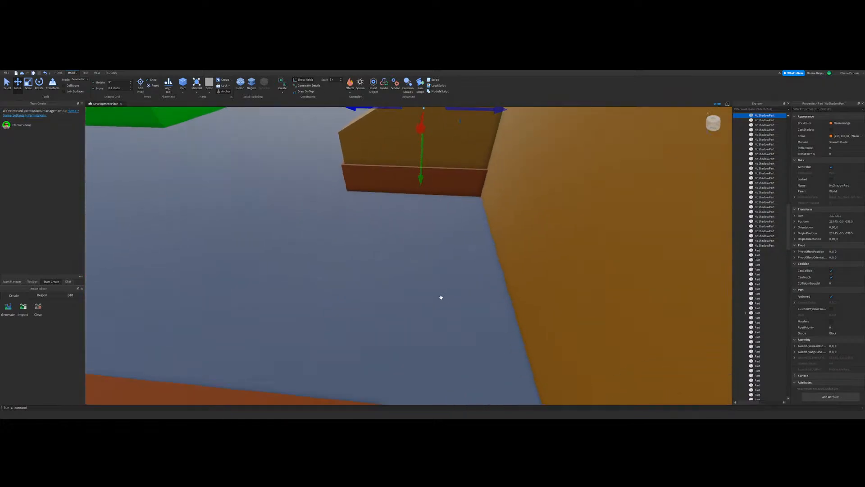
Step: Adjust the length of the first railing's base trim so it meets the low wall behind it
click(425, 177)
key(d)
click(28, 85)
right_drag(487, 266, 495, 284)
key(w)
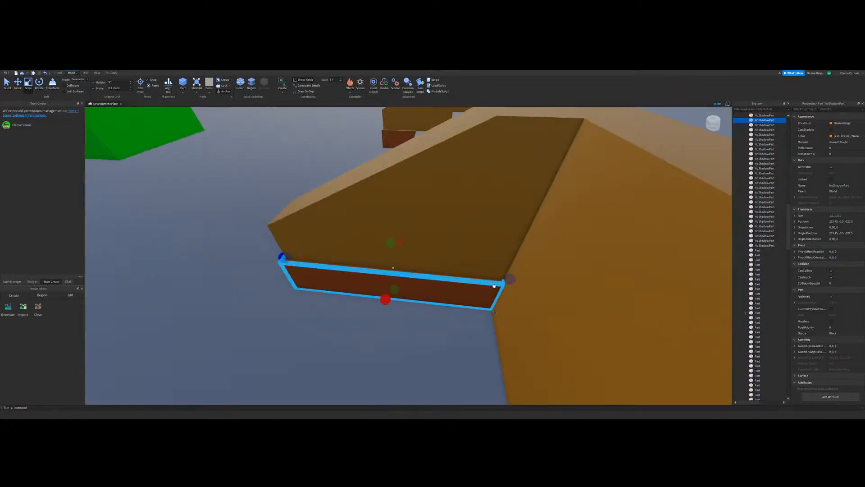
key(s)
right_drag(391, 276, 410, 272)
key(w)
Step: Fit the end of the opposite railing's base trim against the low wall
click(424, 234)
key(a)
key(w)
drag(422, 254, 435, 255)
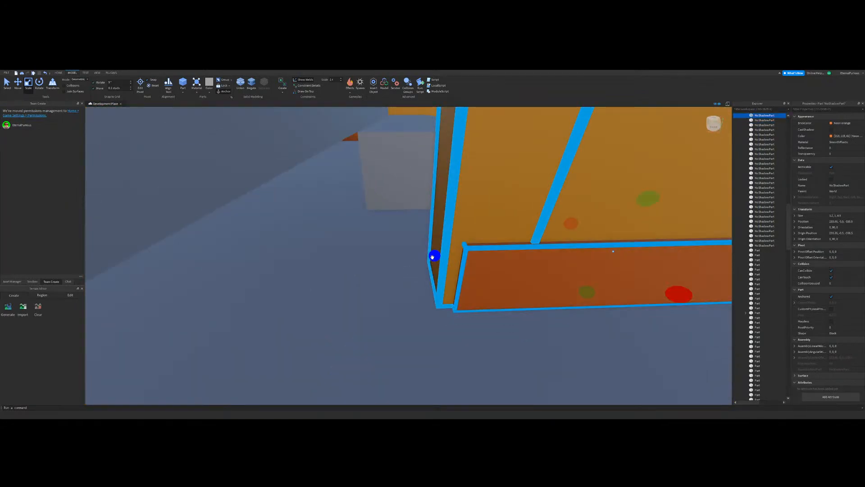
right_drag(285, 293, 283, 296)
key(w)
Step: Duplicate the railing trim and shrink the copy to a short block at the railing's low-wall end
click(323, 238)
key(d)
right_drag(421, 302, 418, 267)
click(403, 290)
key(w)
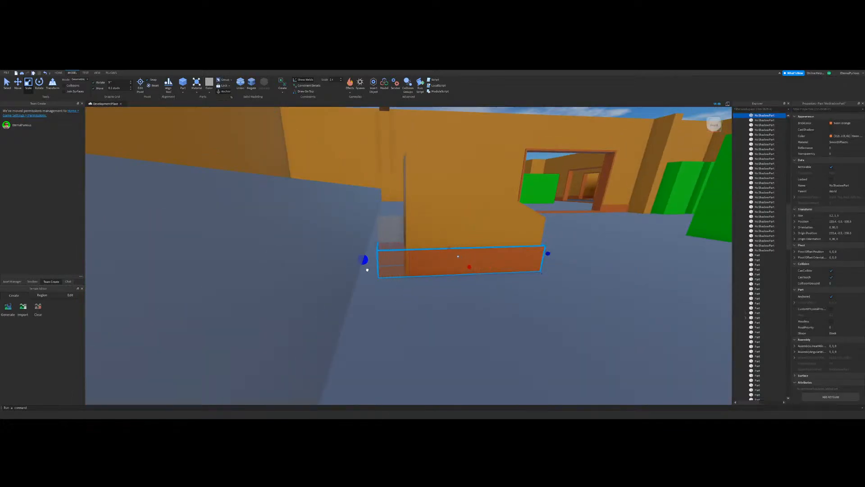
drag(549, 253, 448, 261)
key(w)
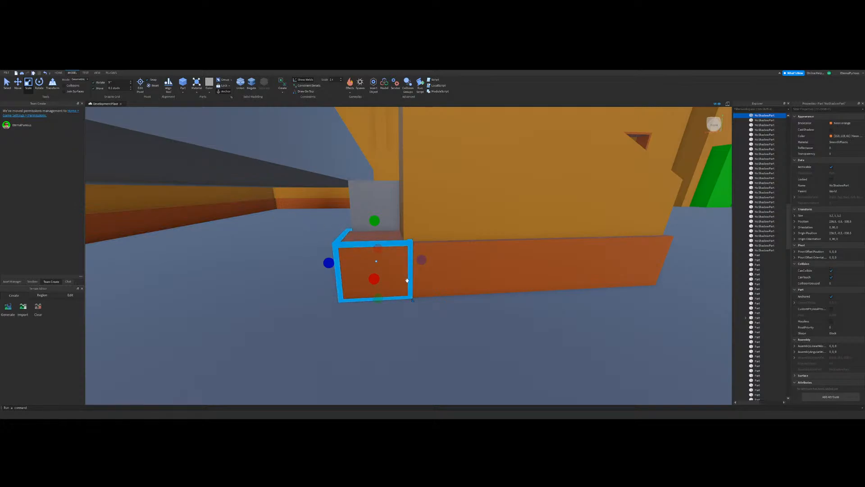
right_drag(364, 290, 494, 292)
Step: Stretch the short block along the low wall beside the stairs until it reaches the adjoining tall wall
scroll(494, 275, down, 3)
scroll(495, 275, up, 2)
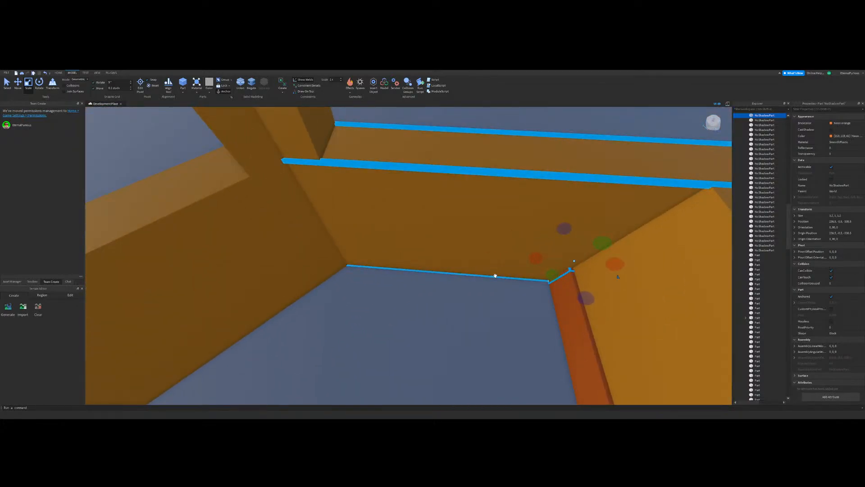
drag(539, 259, 429, 275)
key(w)
key(a)
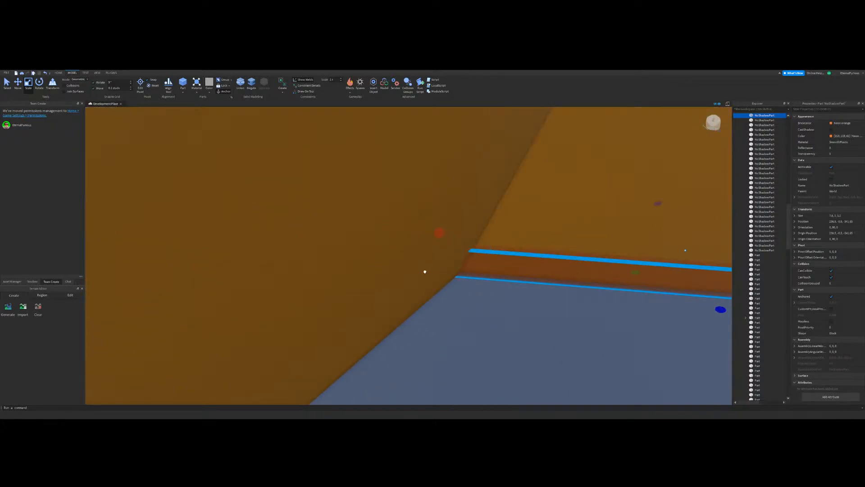
mouse_move(425, 272)
right_down()
mouse_move(392, 255)
mouse_move(428, 278)
mouse_move(459, 277)
mouse_move(475, 246)
mouse_move(438, 263)
right_up()
scroll(425, 270, up, 3)
Step: Duplicate the low-wall baseboard and fit the copy along the low wall on the other side of the steps
click(291, 263)
scroll(436, 245, down, 3)
scroll(392, 255, down, 4)
scroll(436, 274, up, 3)
scroll(408, 331, up, 3)
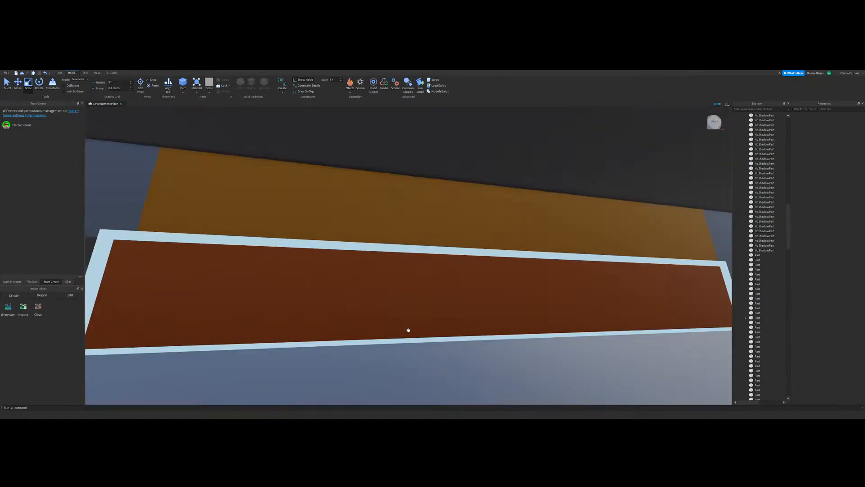
scroll(408, 330, down, 3)
click(373, 282)
scroll(438, 263, down, 2)
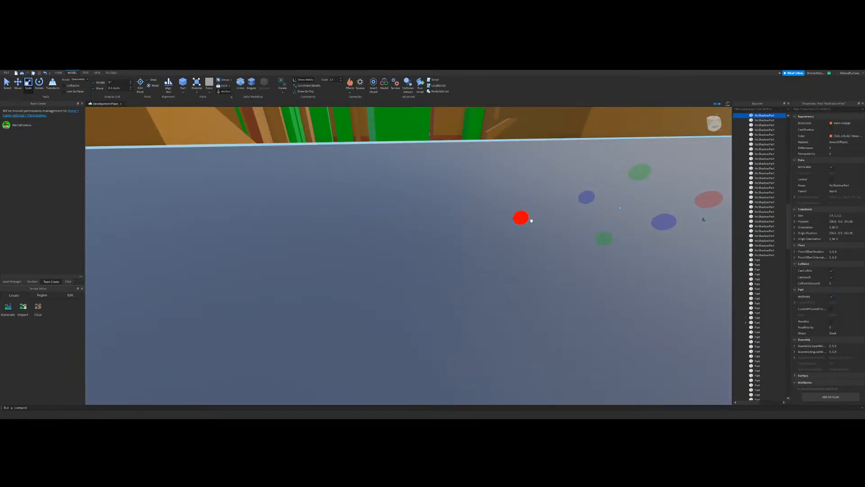
drag(531, 220, 342, 246)
right_drag(342, 247, 477, 284)
click(526, 313)
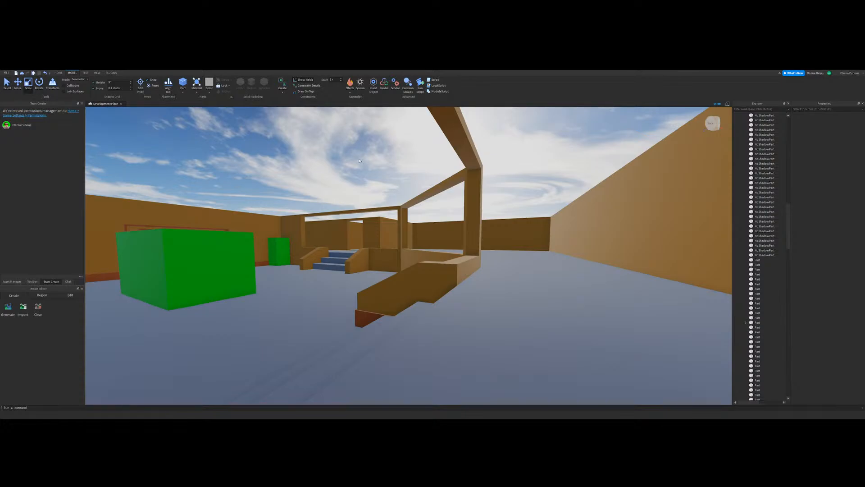
Step: Examine the new baseboards on both railings and low walls of the first staircase
key(w)
right_drag(350, 251, 448, 256)
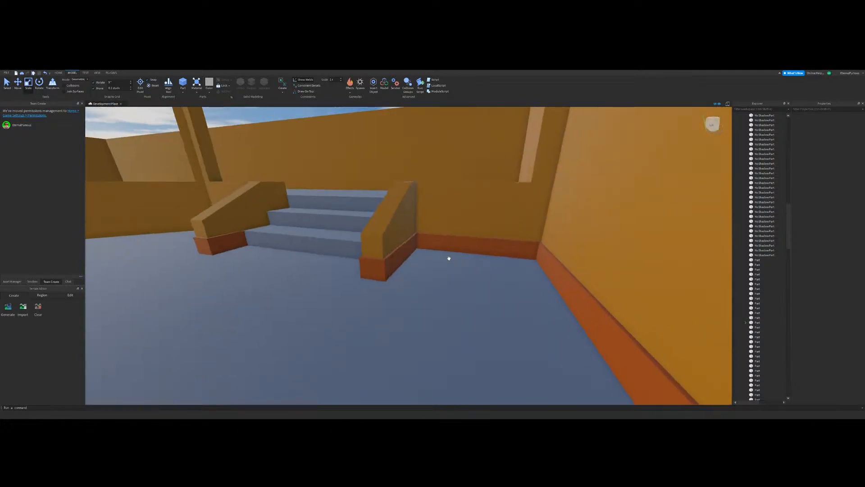
click(392, 262)
key(w)
right_drag(392, 263, 434, 142)
click(435, 266)
click(444, 232)
key(s)
click(435, 143)
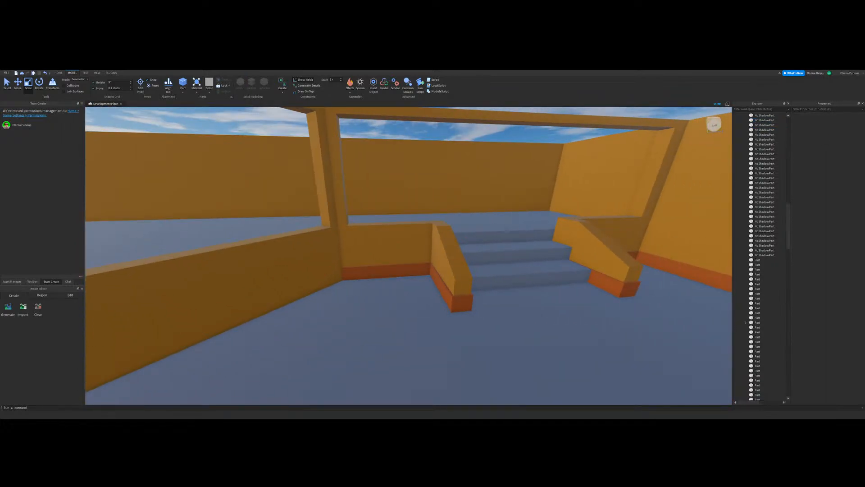
Step: Duplicate a railing base trim and bring the copy to the front of the railing nearest the green block on the second staircase
key(w)
click(9, 89)
right_drag(416, 191, 427, 278)
key(s)
key(a)
click(443, 242)
key(d)
key(s)
key(ctrl+d)
drag(426, 278, 474, 359)
key(a)
key(w)
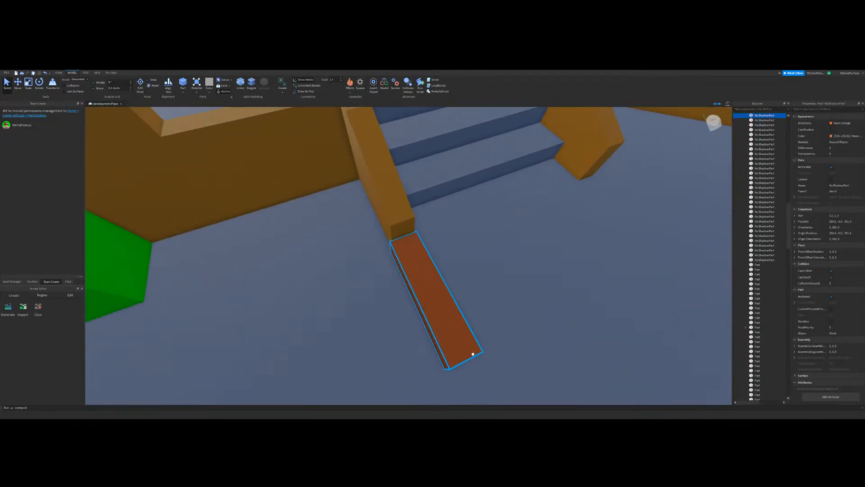
Step: Move the copied trim back under the second staircase's railing nearest the green block, aligned with its front and sides
key(a)
click(18, 83)
key(w)
right_drag(433, 253, 494, 286)
drag(494, 286, 444, 284)
key(a)
key(a)
right_drag(481, 284, 477, 282)
key(d)
key(s)
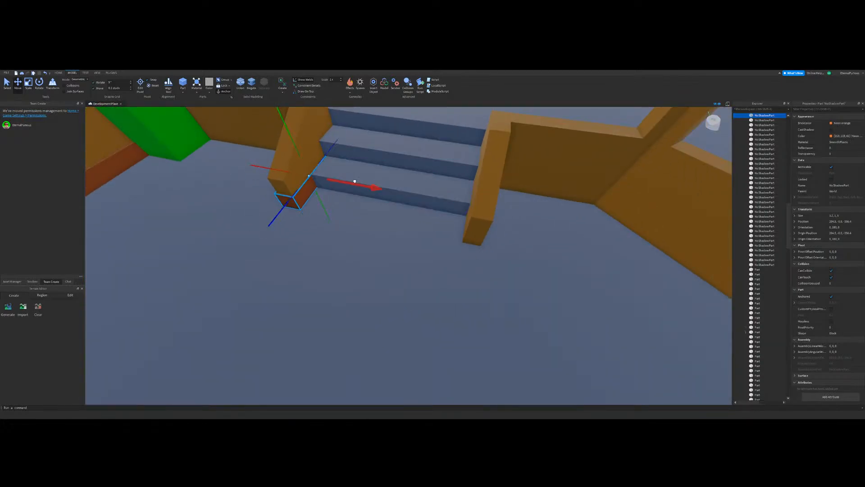
Step: Duplicate the second staircase's railing trim across the steps and align the copy under the opposite railing
drag(355, 181, 415, 194)
key(w)
click(469, 299)
right_drag(523, 316, 496, 309)
key(s)
key(w)
key(w)
key(s)
key(w)
key(s)
Step: Duplicate the trim of the railing nearest the green block and shorten the copy to a small block at the low wall
key(w)
key(w)
key(ctrl+3)
key(s)
key(w)
click(458, 243)
key(w)
key(d)
key(ctrl+d)
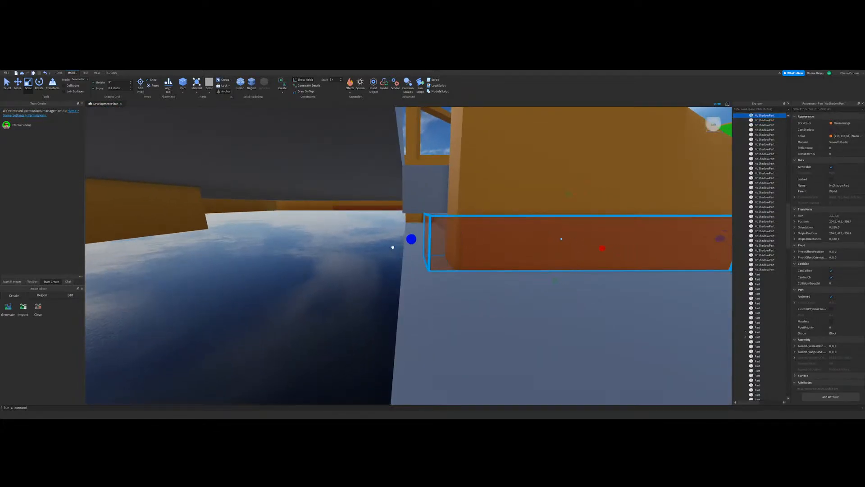
key(s)
key(d)
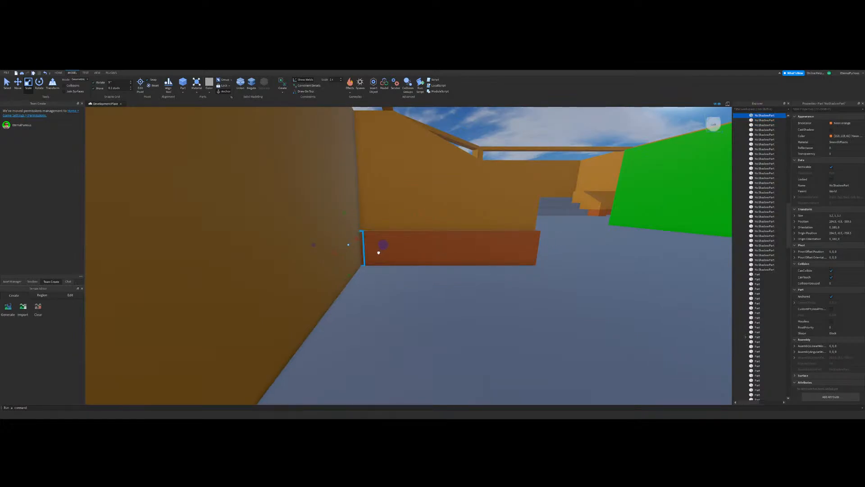
Step: Stretch the small block along the low wall behind the green block and fit its end to the hallway wall
right_drag(378, 252, 432, 275)
drag(545, 234, 377, 278)
key(w)
right_drag(377, 278, 381, 298)
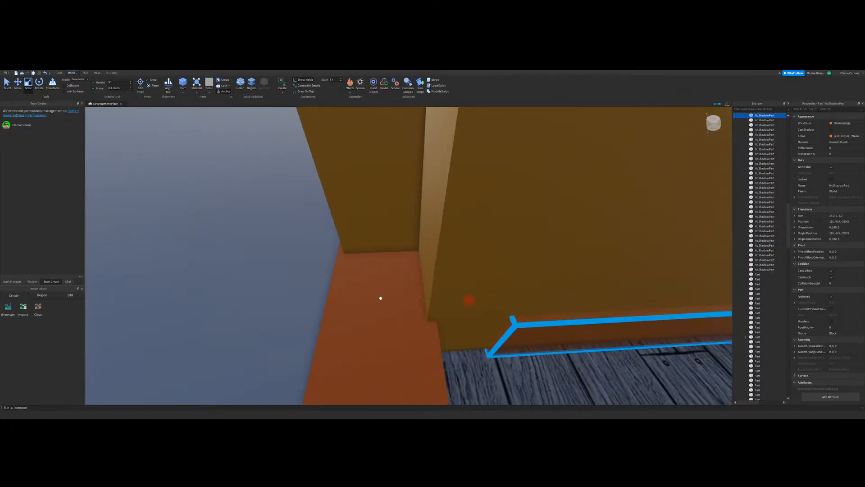
drag(381, 298, 320, 311)
key(w)
key(d)
click(427, 278)
Step: Duplicate the low-wall baseboard behind the green block and stretch the copy past the steps toward the angled wall
key(s)
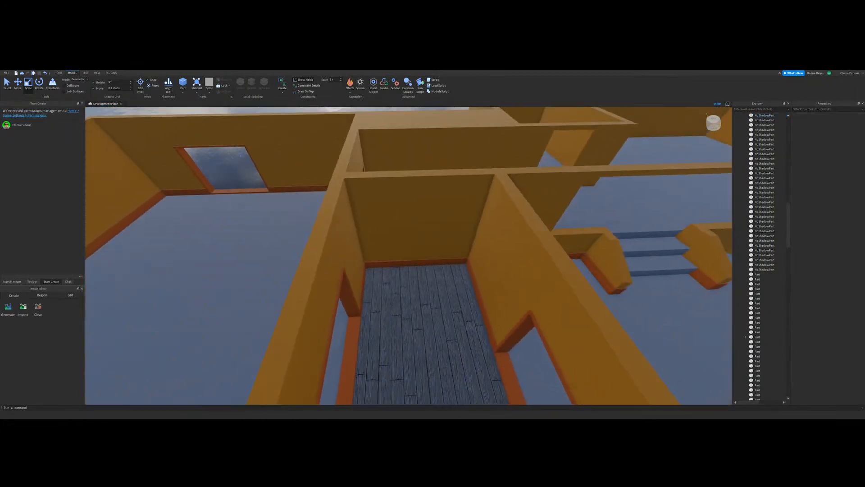
key(s)
key(d)
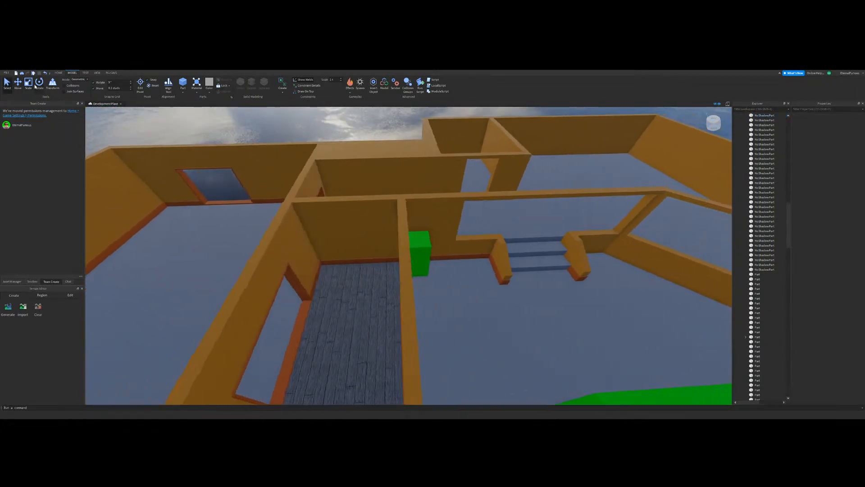
key(w)
click(28, 84)
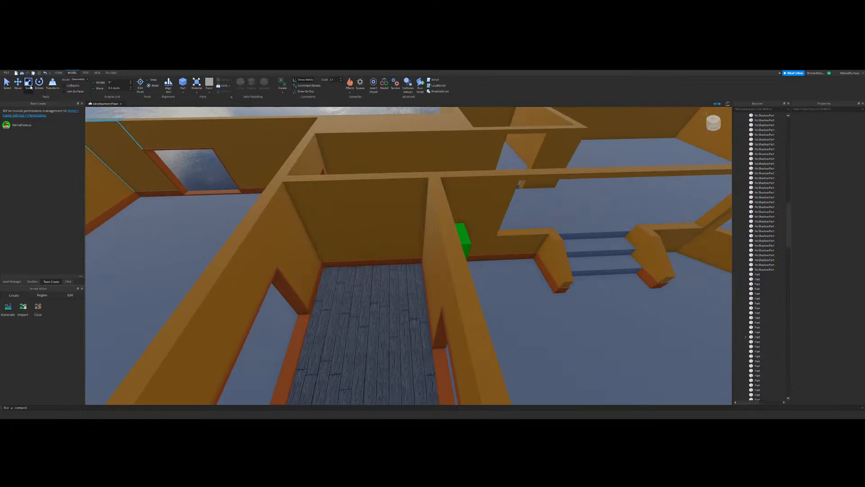
key(s)
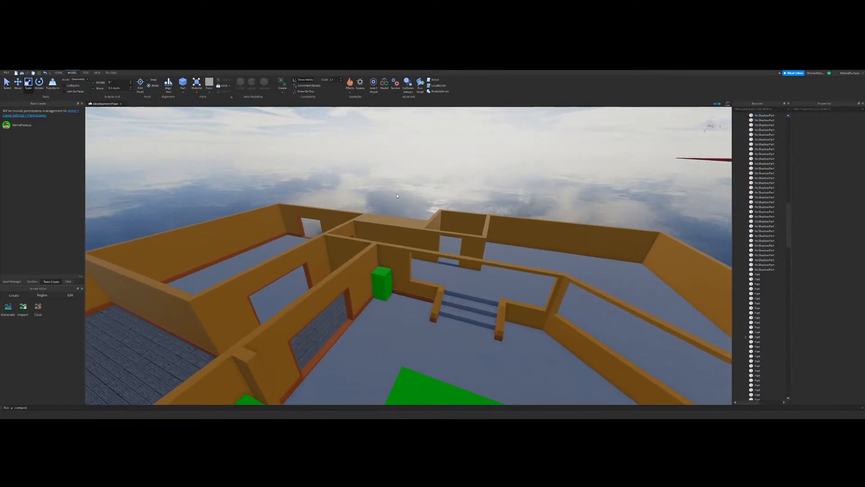
scroll(409, 201, up, 5)
scroll(409, 200, up, 3)
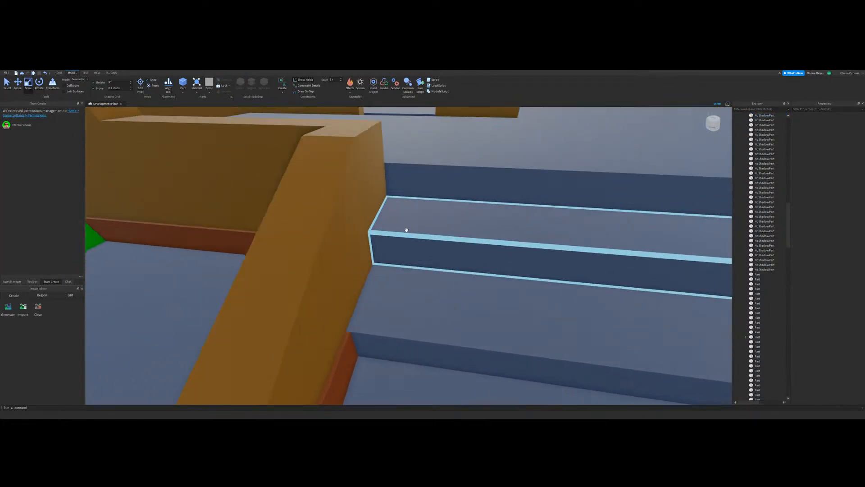
scroll(406, 230, down, 5)
right_drag(405, 230, 385, 261)
click(385, 262)
key(d)
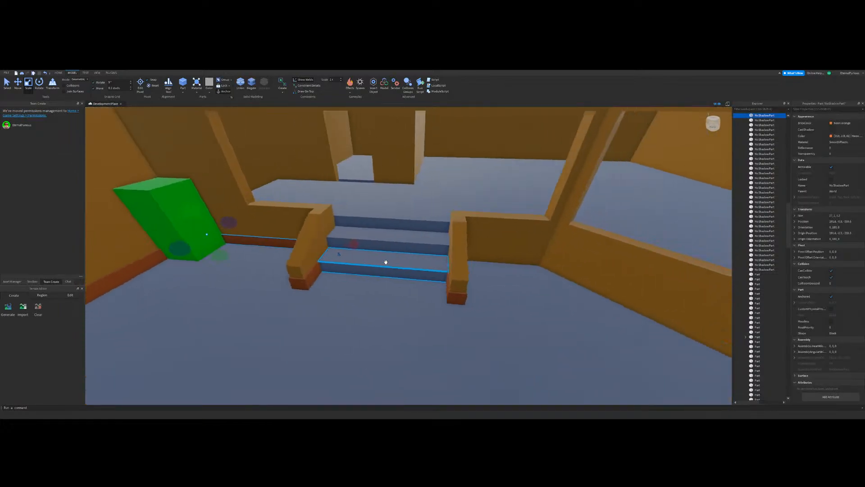
drag(304, 243, 475, 243)
scroll(475, 243, down, 5)
drag(255, 238, 403, 265)
scroll(404, 267, up, 6)
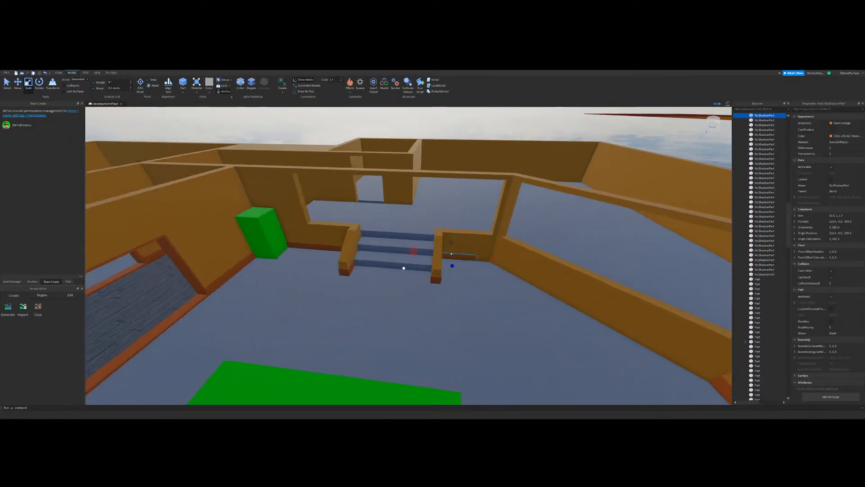
Step: Pull in the copied baseboard's ends so it fits the low wall between the stair railing and the angled wall
right_drag(439, 268, 439, 268)
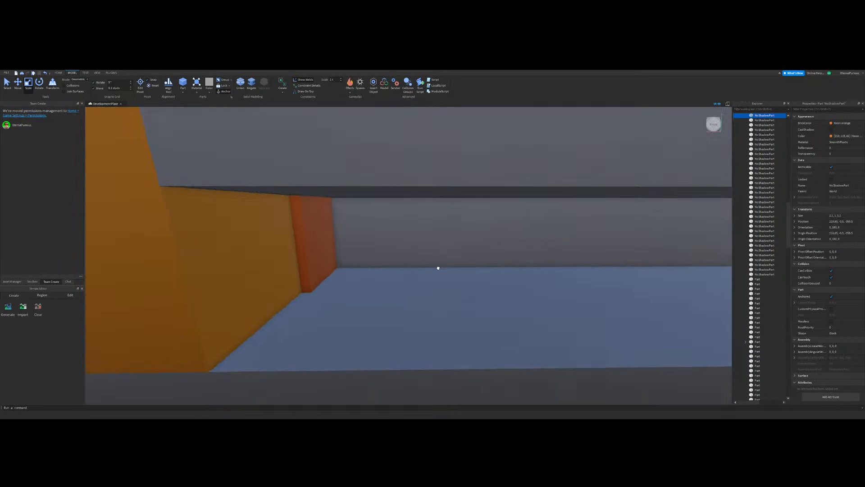
scroll(438, 269, down, 3)
drag(193, 253, 343, 256)
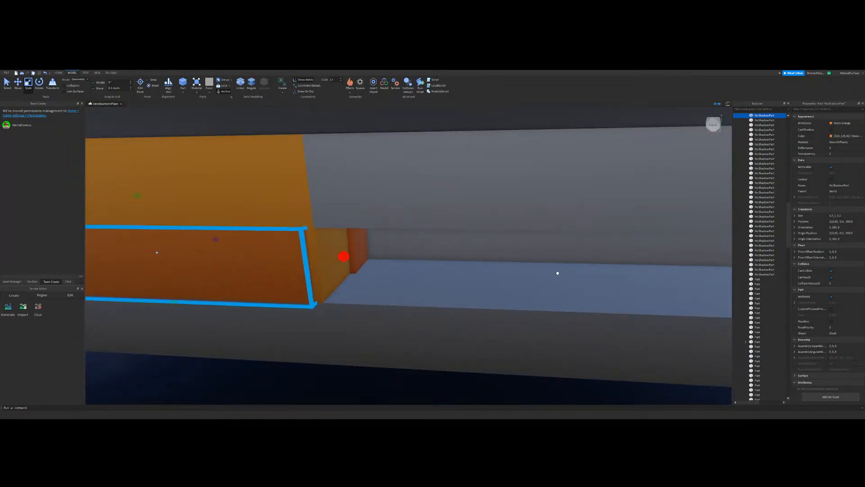
scroll(573, 273, down, 4)
key(a)
right_drag(491, 308, 490, 307)
drag(532, 273, 479, 275)
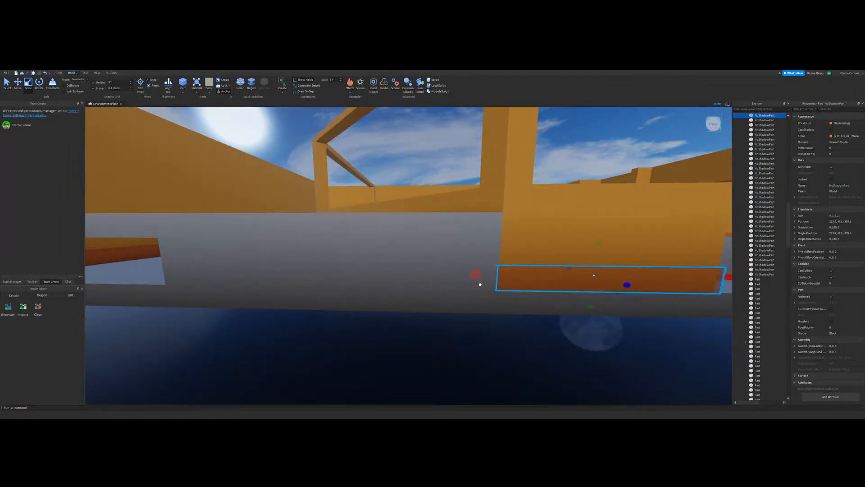
click(477, 365)
right_drag(468, 333, 473, 334)
scroll(473, 335, down, 6)
scroll(419, 243, up, 5)
scroll(423, 242, down, 6)
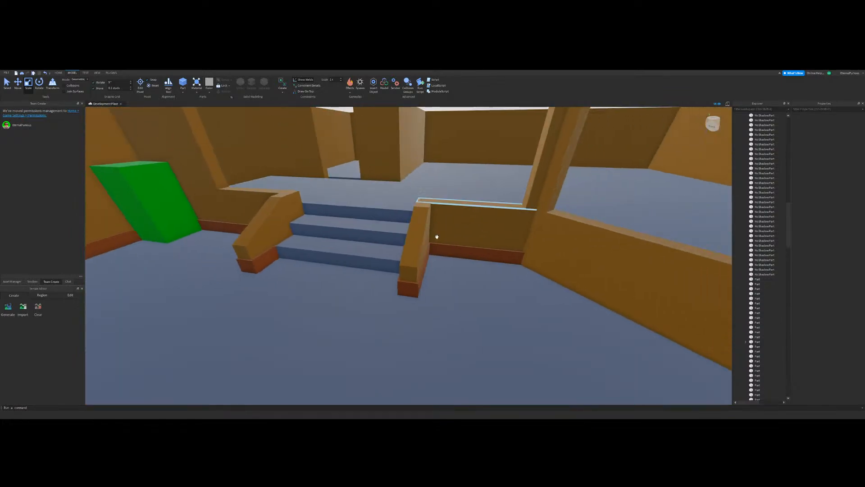
Step: Duplicate the low-wall baseboard between the stair railing and the angled wall, and rotate the copy to run parallel to the angled wall
scroll(474, 253, up, 8)
scroll(474, 253, down, 5)
right_drag(474, 253, 474, 253)
scroll(269, 161, down, 4)
scroll(412, 225, up, 4)
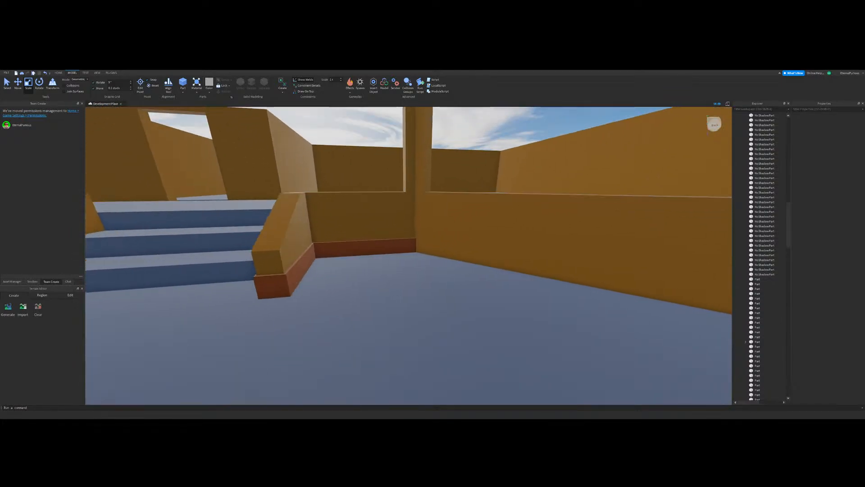
click(408, 250)
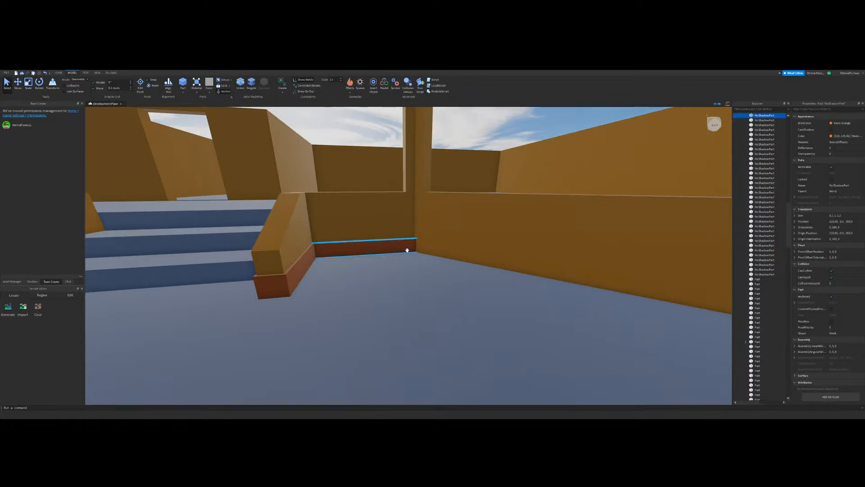
drag(473, 272, 473, 271)
right_drag(474, 271, 473, 270)
scroll(473, 270, up, 4)
drag(473, 270, 459, 252)
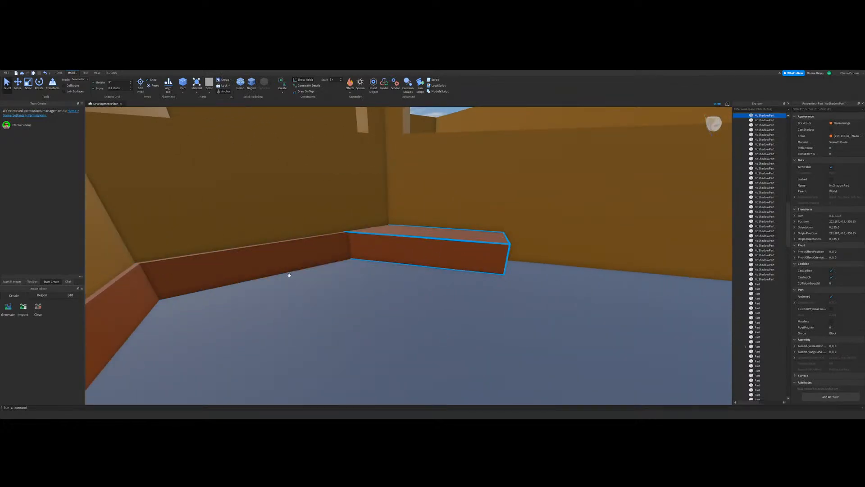
Step: Move the rotated copy back into the angled low wall so only a thin strip projects from its face
click(19, 89)
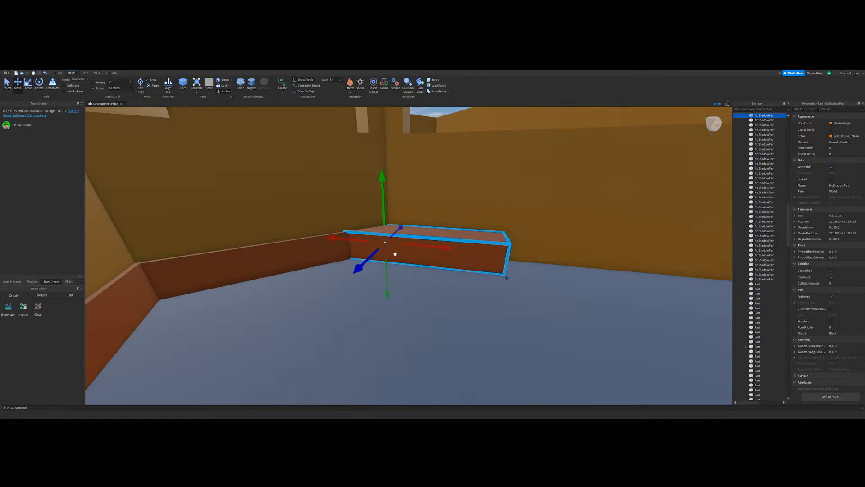
right_drag(415, 258, 415, 259)
key(w)
drag(438, 238, 477, 242)
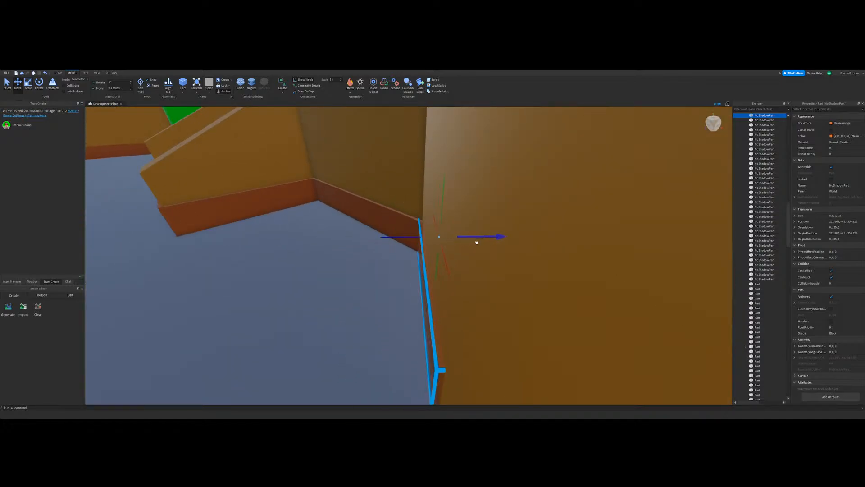
right_drag(476, 244, 94, 125)
Step: Stretch the copied baseboard along the full length of the angled low wall toward both corners
click(28, 85)
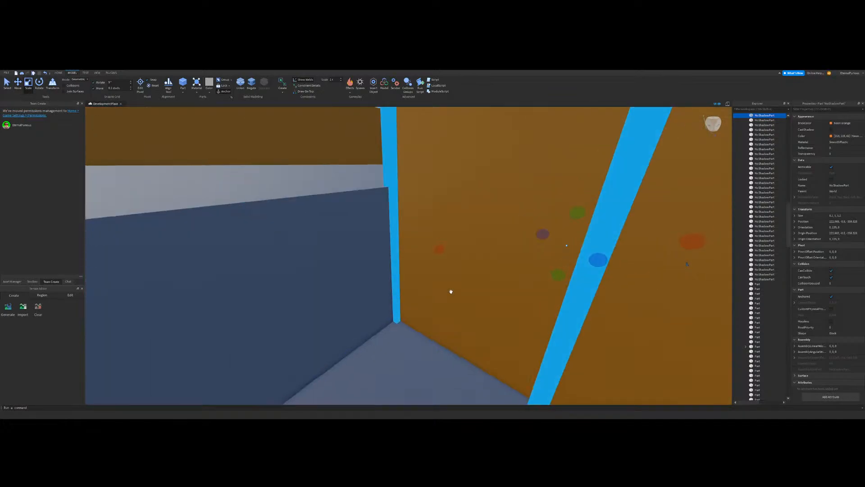
right_drag(450, 291, 450, 291)
click(327, 237)
right_drag(518, 223, 418, 288)
click(554, 212)
drag(338, 249, 431, 251)
right_drag(431, 251, 430, 250)
drag(361, 311, 505, 309)
right_drag(502, 317, 457, 274)
click(504, 301)
right_drag(504, 302, 528, 303)
click(435, 255)
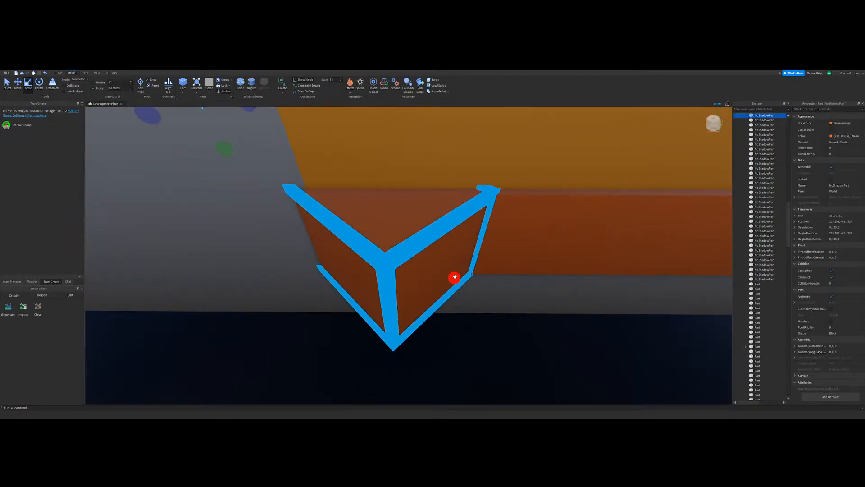
Step: Adjust both ends of the angled-wall baseboard so they sit flush at the wall corners
drag(455, 277, 343, 267)
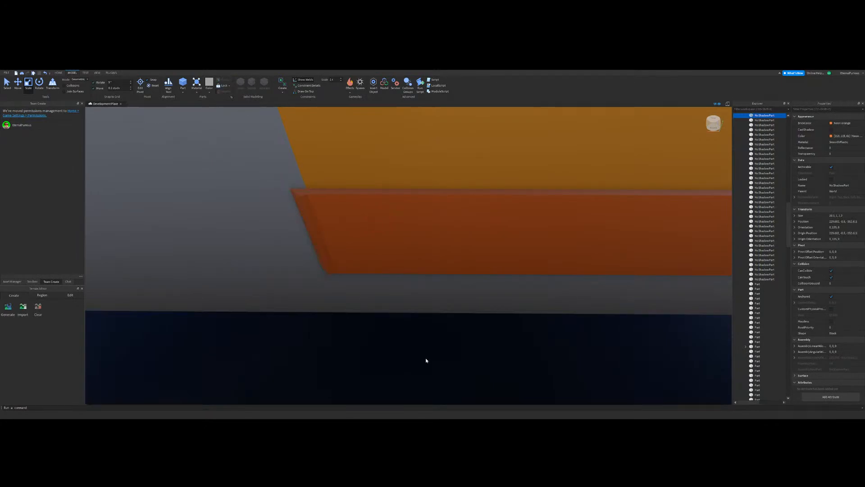
click(426, 361)
right_drag(433, 356, 324, 336)
click(452, 359)
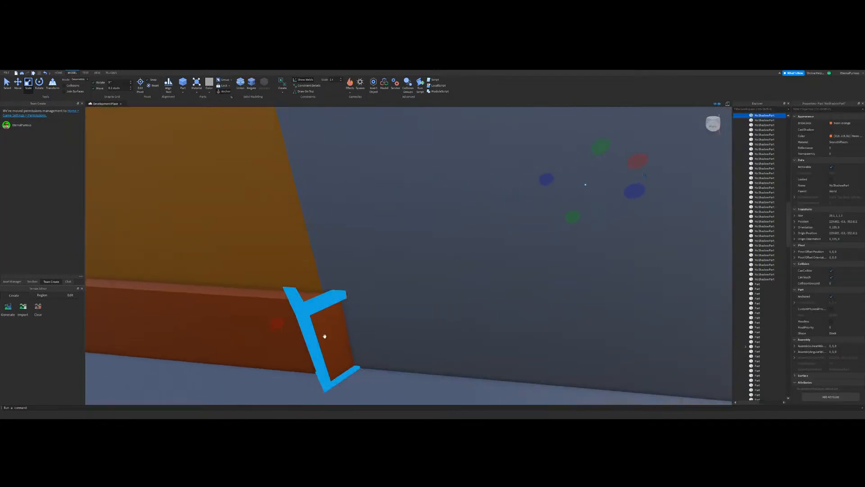
drag(277, 322, 269, 324)
Step: Look over the room with the green blocks, the stairs and the angled low wall from above to check the baseboards
scroll(473, 278, down, 8)
right_drag(471, 278, 18, 155)
scroll(474, 278, down, 3)
click(477, 299)
scroll(328, 249, up, 10)
scroll(315, 247, down, 8)
right_drag(334, 234, 387, 236)
scroll(383, 234, down, 3)
click(5, 88)
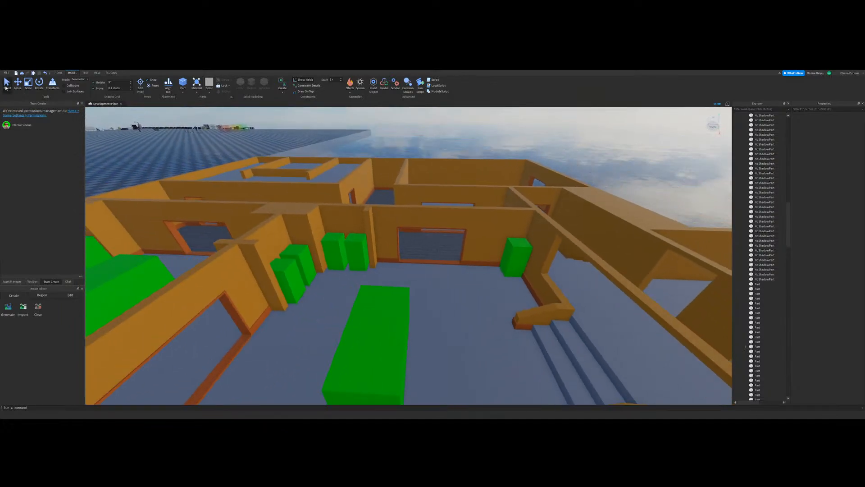
key(w)
right_drag(310, 220, 349, 126)
key(d)
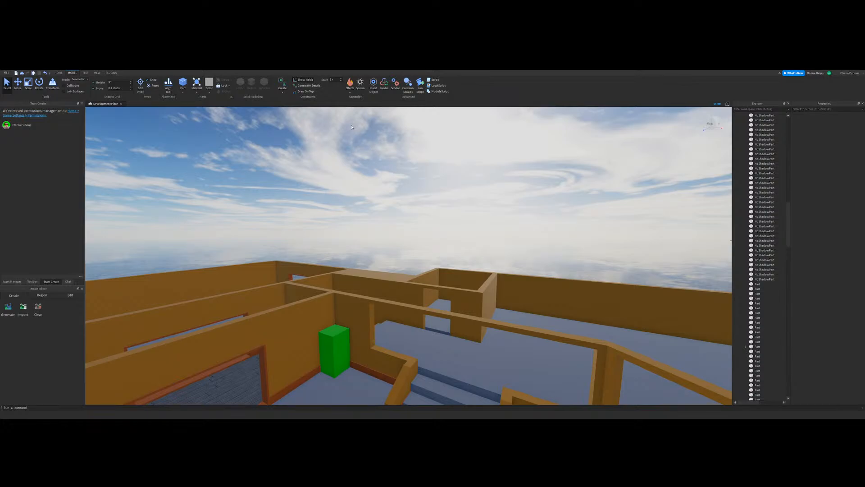
key(d)
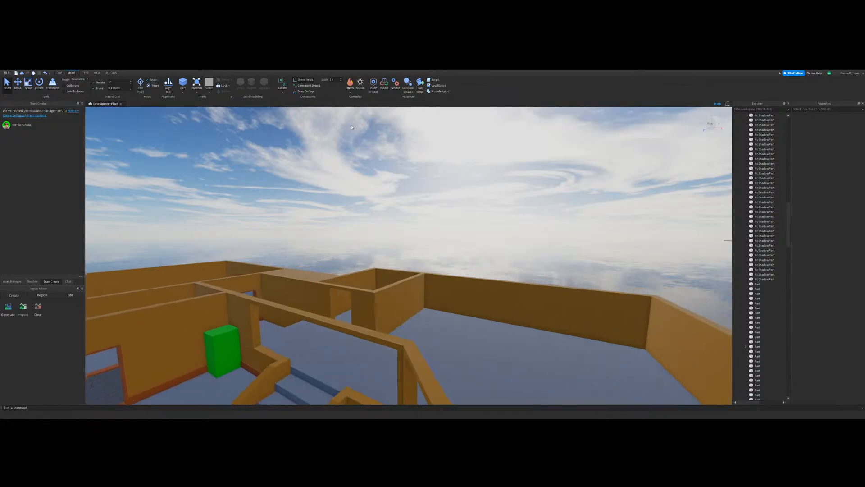
key(s)
key(a)
key(d)
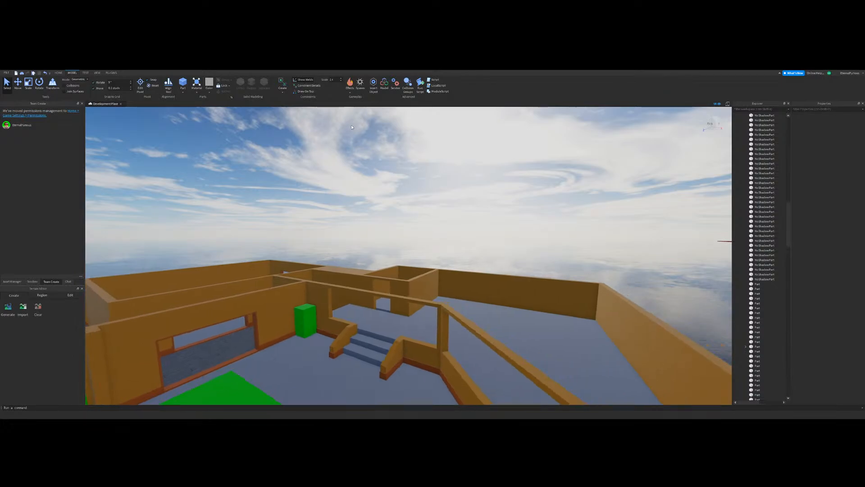
key(d)
key(a)
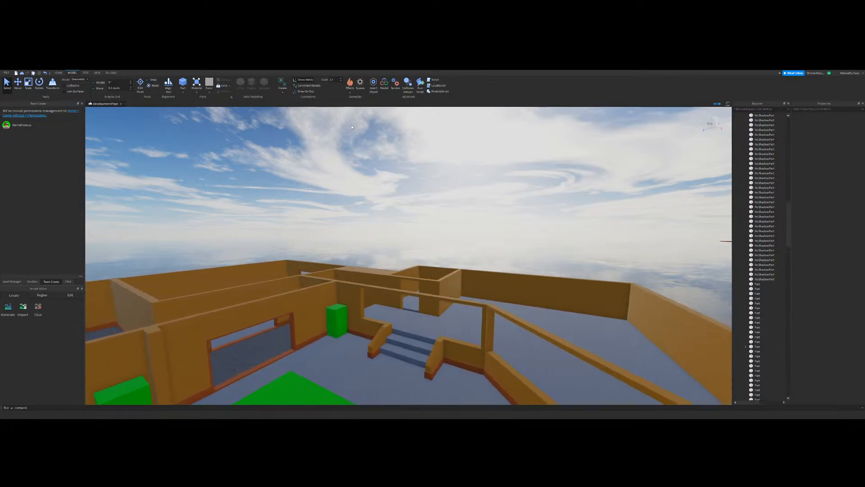
key(d)
key(a)
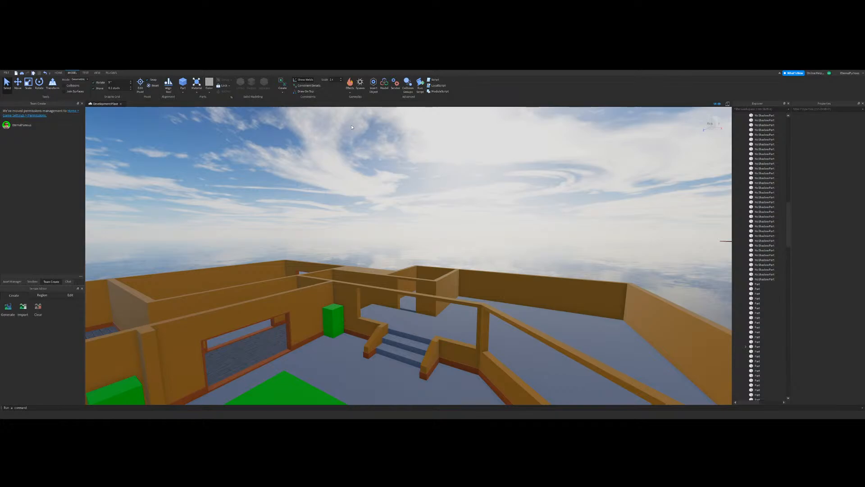
Step: Examine the baseboard along the low wall and the floor edge beside it, including from below floor level
click(28, 85)
key(w)
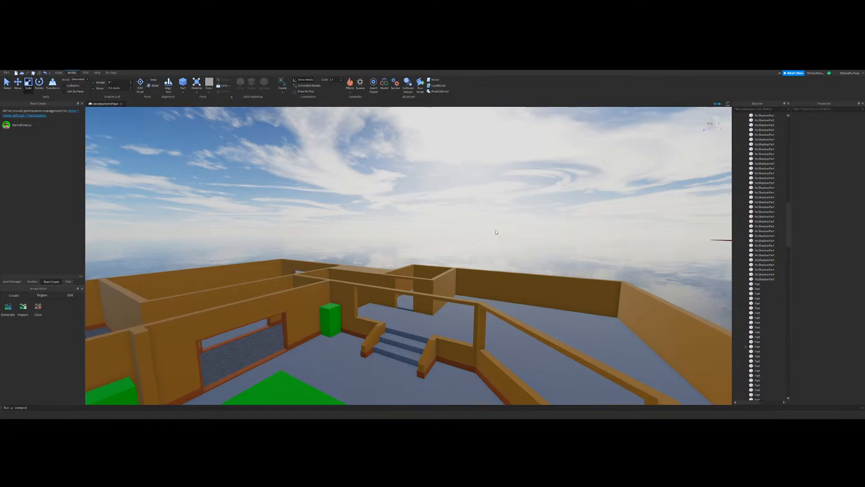
right_drag(496, 233, 610, 315)
scroll(610, 315, down, 2)
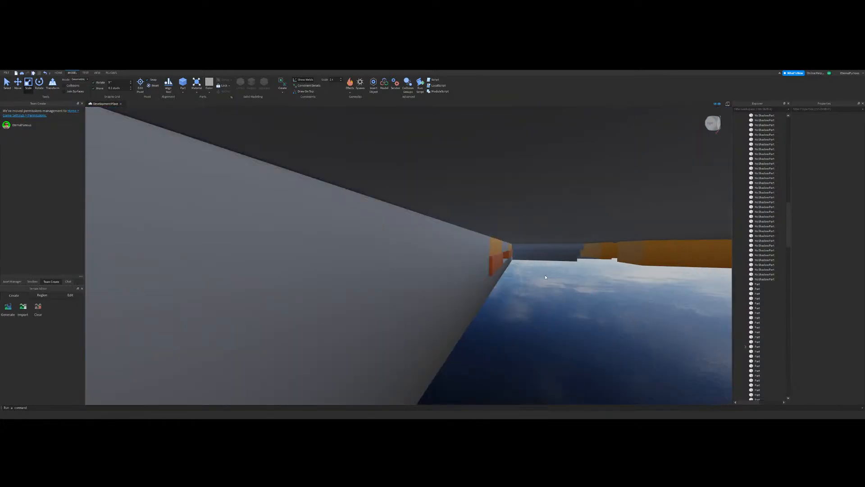
scroll(544, 275, up, 3)
scroll(544, 274, down, 2)
scroll(545, 275, up, 3)
scroll(544, 274, down, 3)
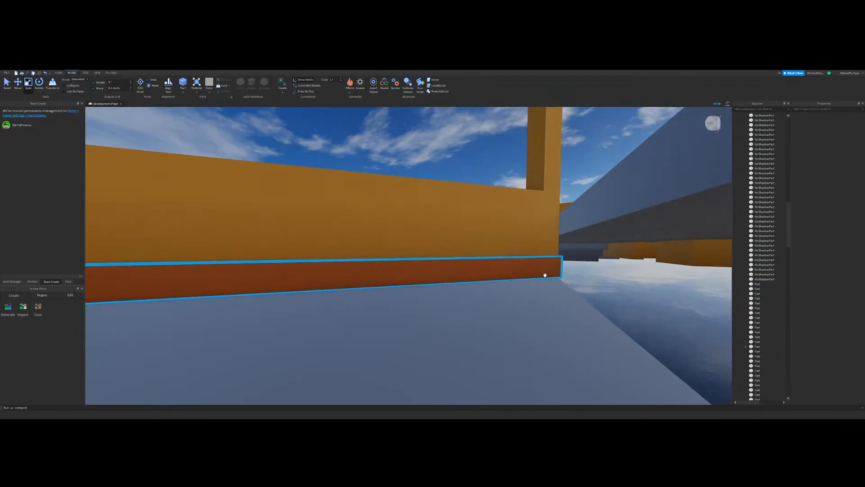
scroll(544, 274, up, 3)
scroll(545, 274, down, 3)
scroll(545, 277, down, 2)
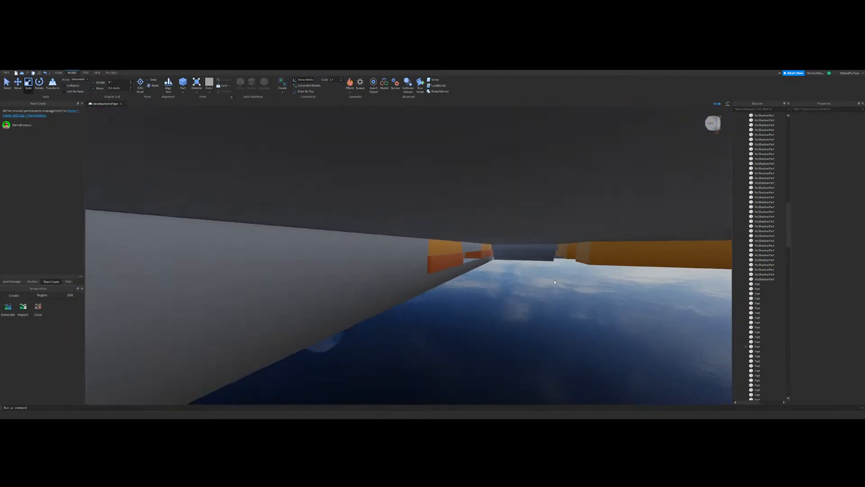
scroll(503, 323, up, 4)
right_drag(502, 325, 502, 322)
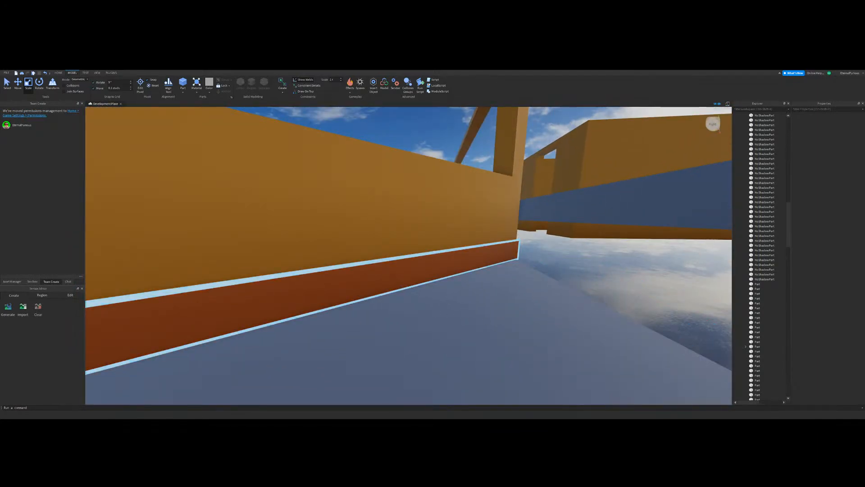
right_drag(278, 263, 279, 267)
scroll(280, 266, down, 3)
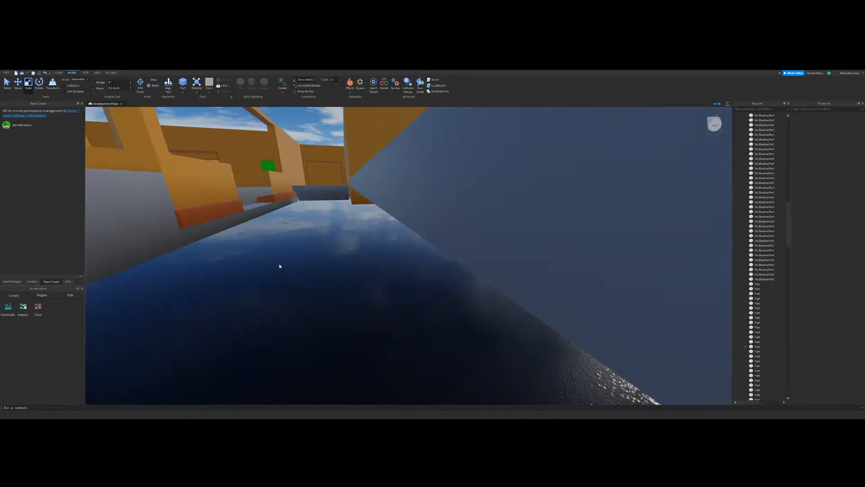
scroll(394, 307, up, 3)
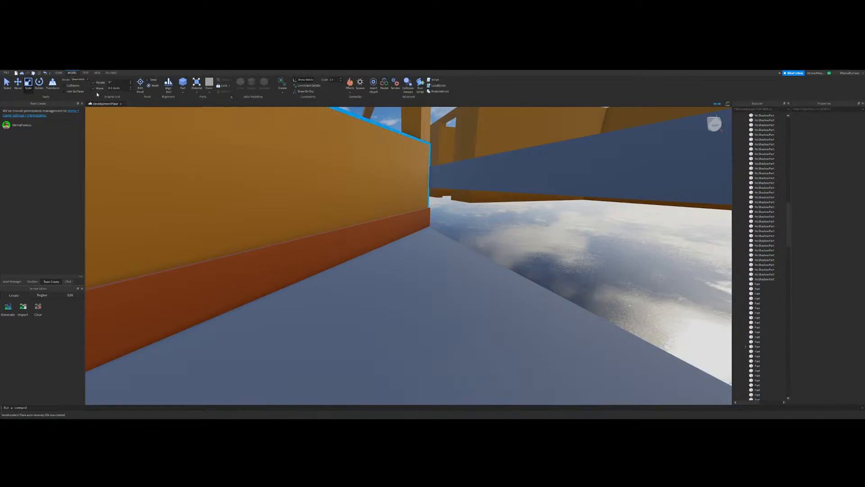
key(w)
right_drag(567, 265, 437, 262)
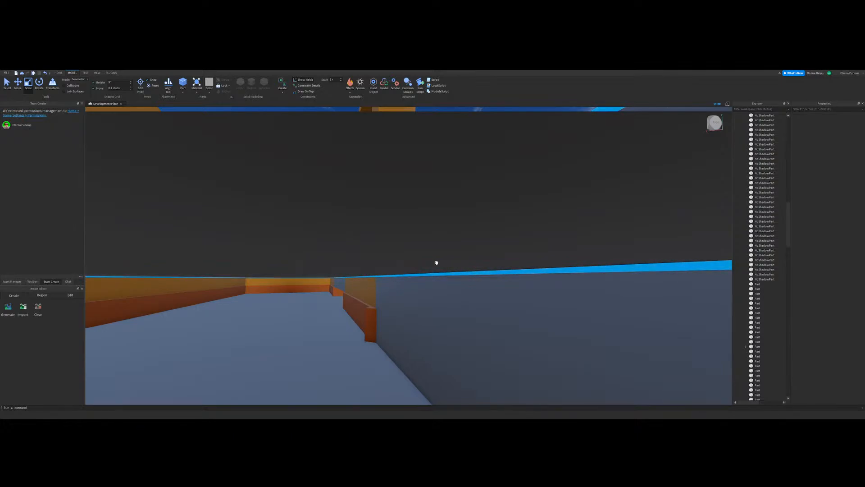
key(w)
right_drag(437, 262, 451, 132)
key(s)
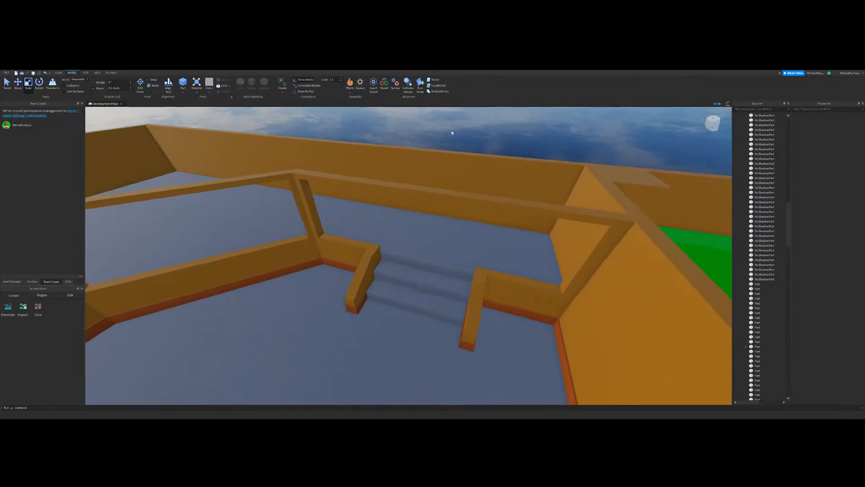
Step: Duplicate the stair railing's base trim and resize the copy into a block directly above it, reaching back over the first step
key(w)
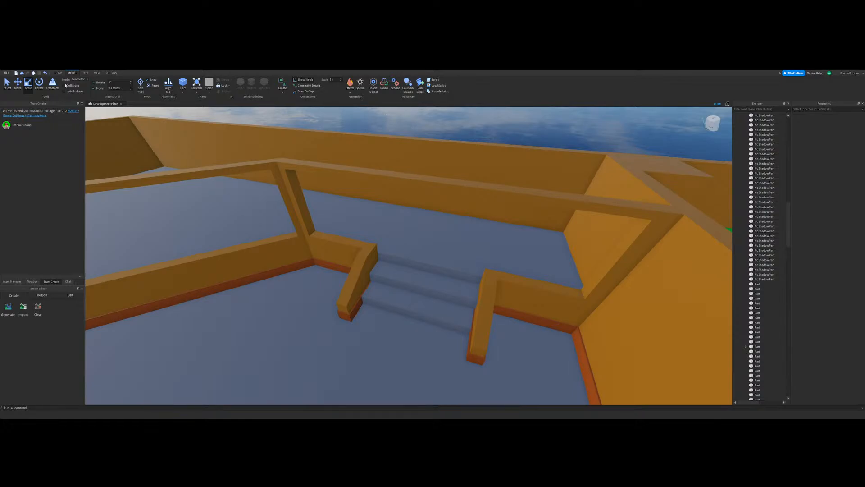
right_drag(494, 288, 494, 287)
key(w)
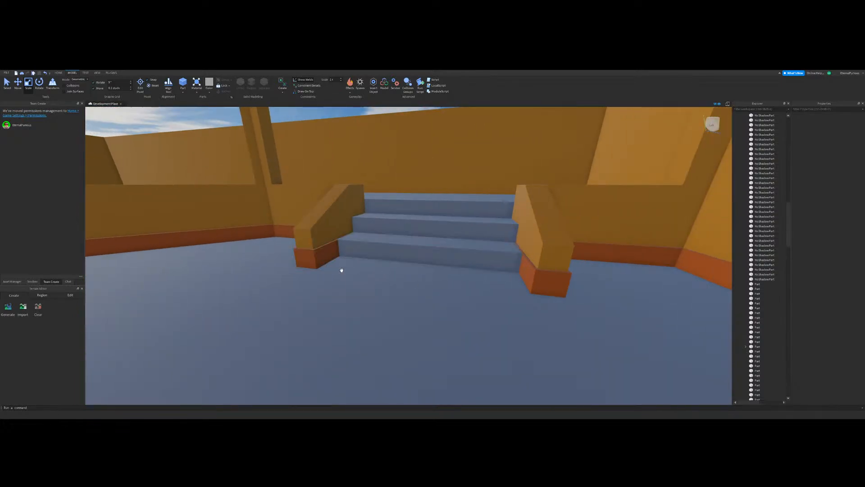
click(326, 256)
right_drag(336, 258, 336, 257)
key(a)
click(404, 274)
right_drag(507, 282, 507, 282)
key(d)
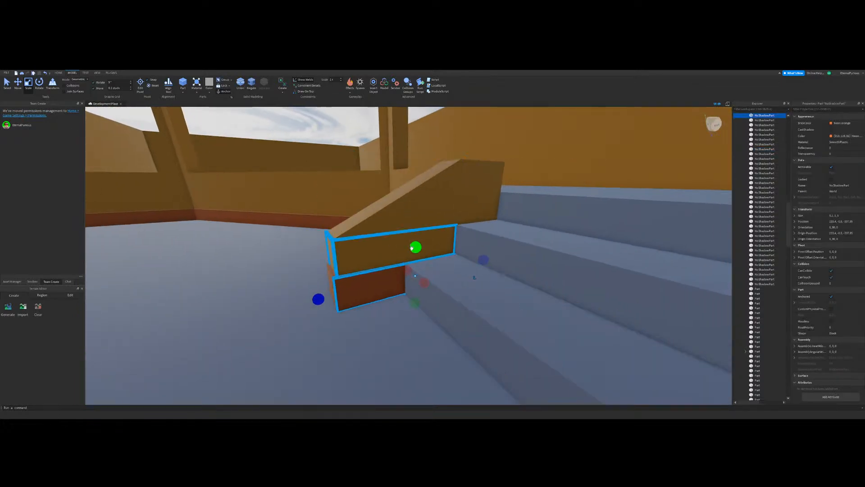
drag(411, 248, 415, 215)
drag(483, 259, 463, 255)
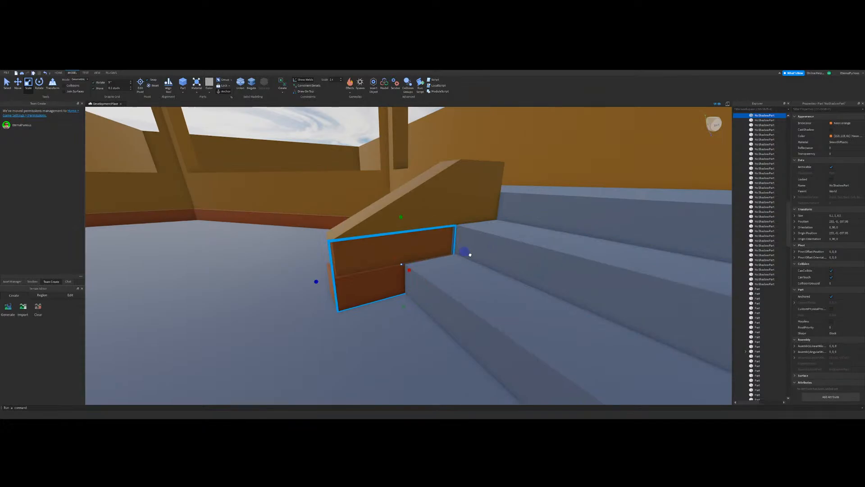
drag(402, 305, 402, 282)
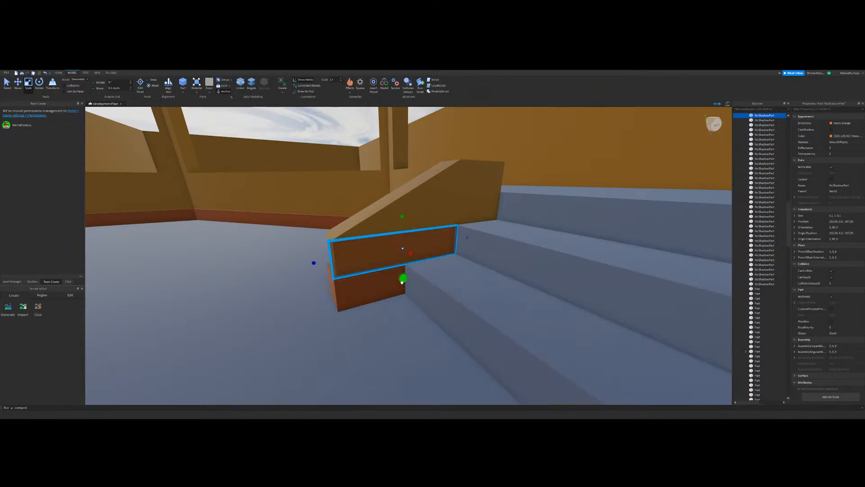
right_drag(402, 282, 402, 281)
key(d)
Step: Pull in the raised trim block's front end so it starts where the lower trim ends
drag(355, 252, 426, 254)
key(s)
right_drag(430, 249, 431, 249)
click(394, 227)
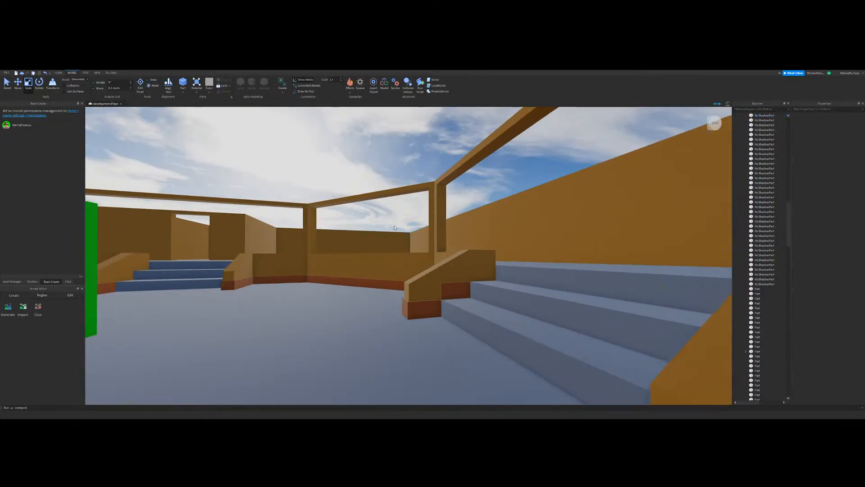
Step: Duplicate the stair railing's wedge, pull the copy out onto the floor and shrink it to a small wedge
right_drag(395, 227, 395, 227)
key(w)
click(404, 267)
right_drag(386, 286, 386, 286)
key(ctrl+d)
drag(391, 215, 380, 303)
key(s)
right_drag(380, 303, 380, 303)
drag(380, 303, 274, 356)
drag(269, 277, 278, 340)
right_drag(380, 311, 381, 311)
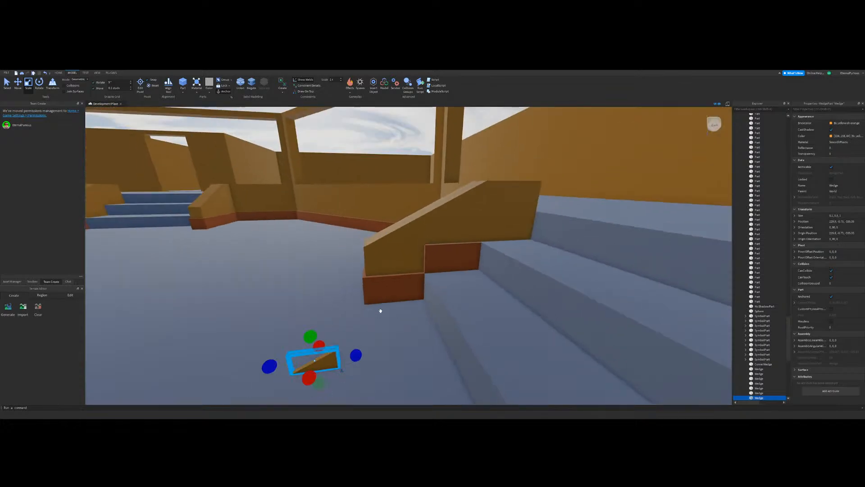
Step: Move the small wedge under the railing's slope and stretch it to fill the space above the lower trim, before the raised block
scroll(380, 311, down, 2)
scroll(309, 359, up, 4)
key(ctrl+1)
scroll(315, 360, down, 3)
scroll(405, 246, up, 3)
drag(332, 350, 412, 224)
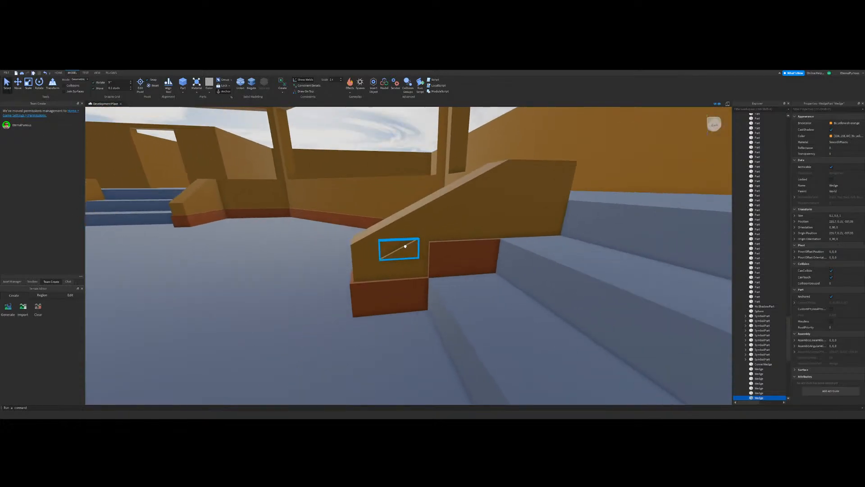
scroll(405, 247, up, 1)
key(ctrl+3)
drag(373, 261, 339, 265)
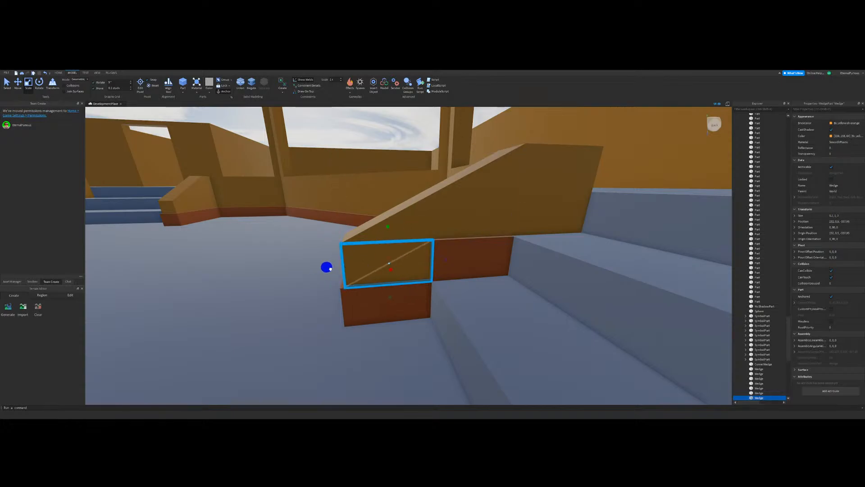
key(a)
key(d)
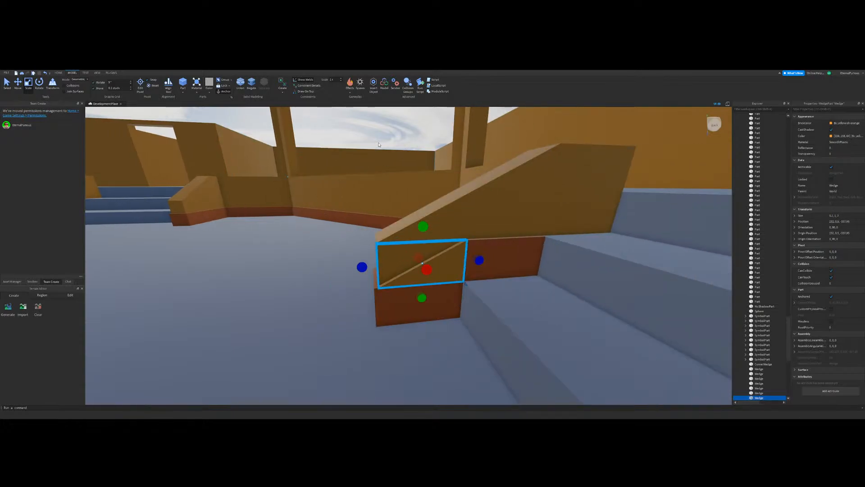
click(379, 145)
key(s)
key(w)
click(375, 158)
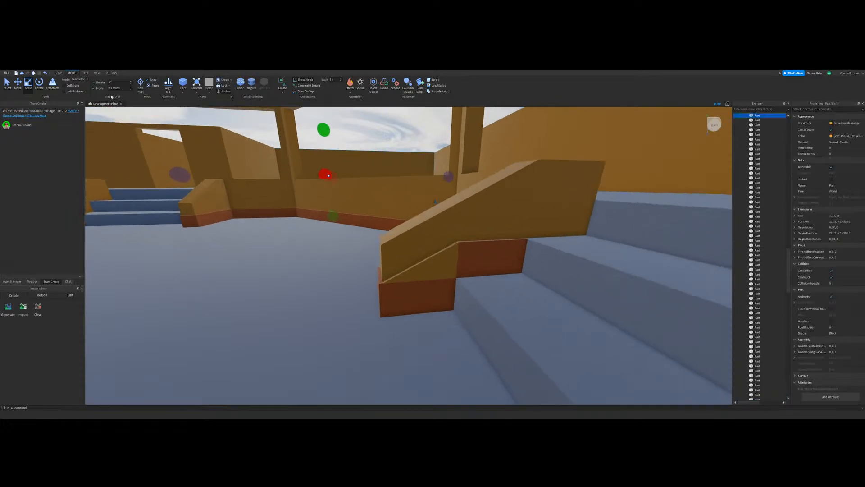
key(w)
key(d)
click(168, 111)
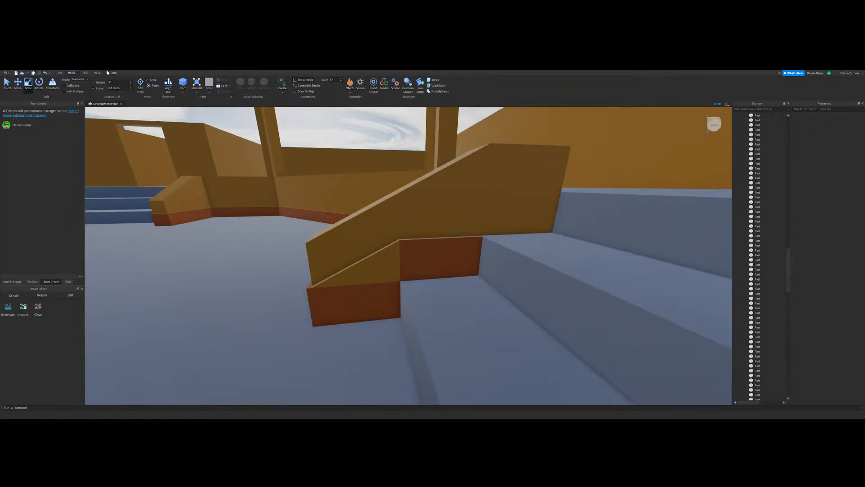
Step: Recolour the small wedge under the railing's slope with the orange copied from the neighbouring raised trim block
click(110, 72)
click(259, 86)
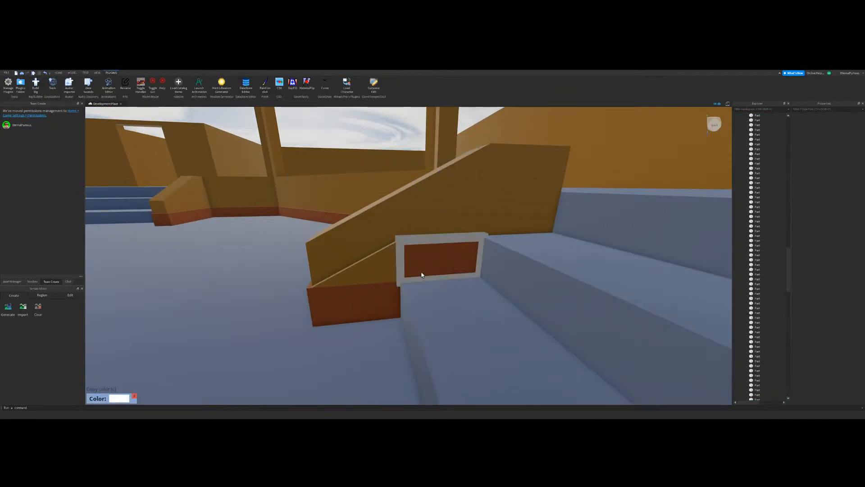
key(c)
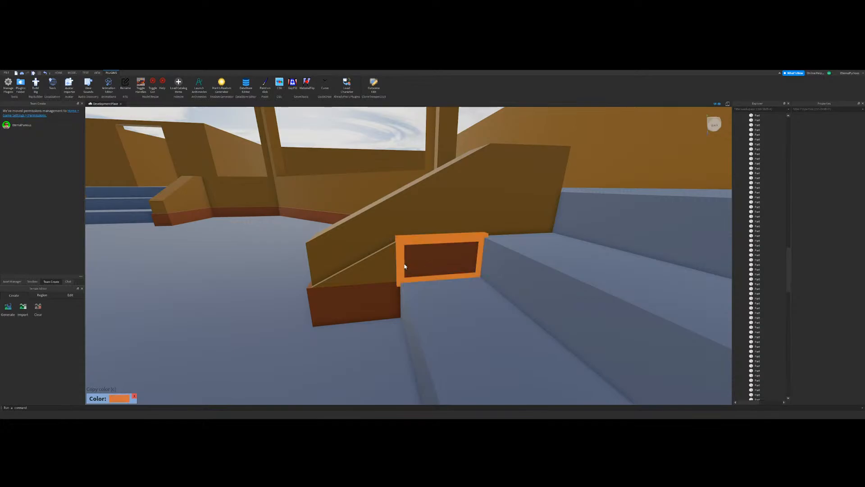
click(377, 277)
key(s)
key(w)
key(d)
click(73, 73)
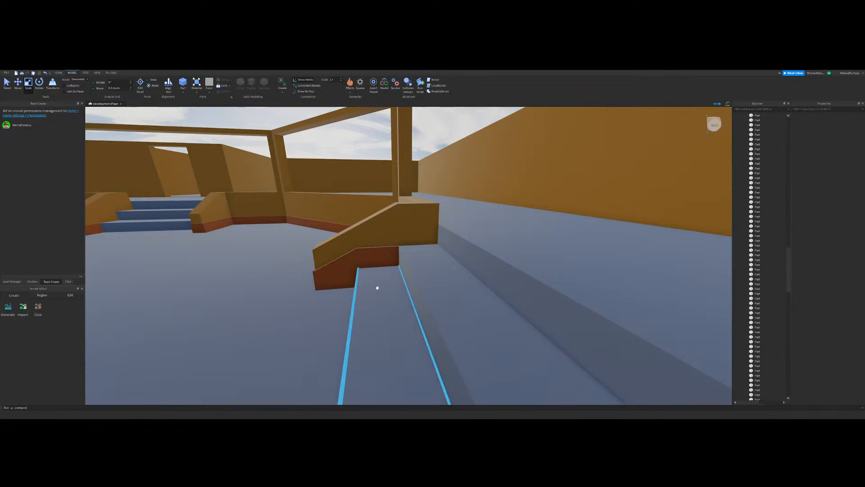
right_drag(377, 288, 421, 298)
click(440, 304)
ctrl+click(361, 309)
ctrl+click(428, 299)
right_drag(358, 309, 479, 184)
scroll(479, 184, down, 2)
click(261, 120)
scroll(122, 128, up, 3)
scroll(291, 193, down, 3)
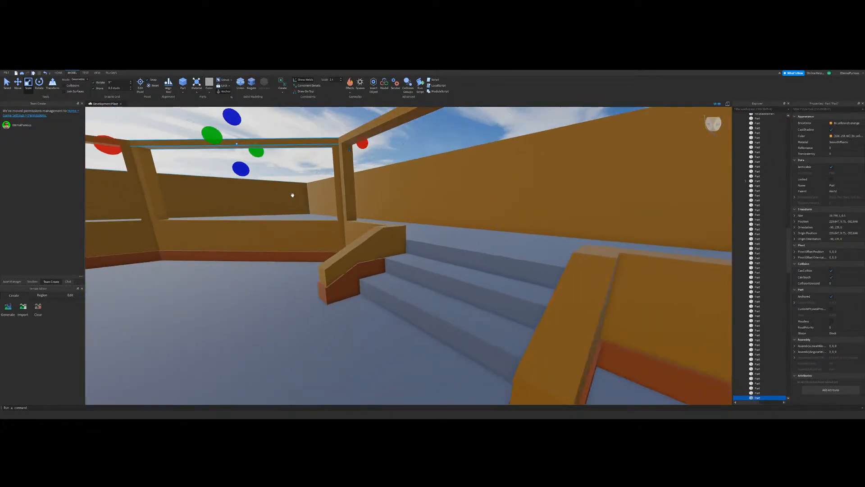
click(292, 193)
Step: Duplicate the small wedge and raised trim block together, and move the copies up and back one step along the railing
scroll(27, 129, up, 3)
click(18, 84)
click(257, 308)
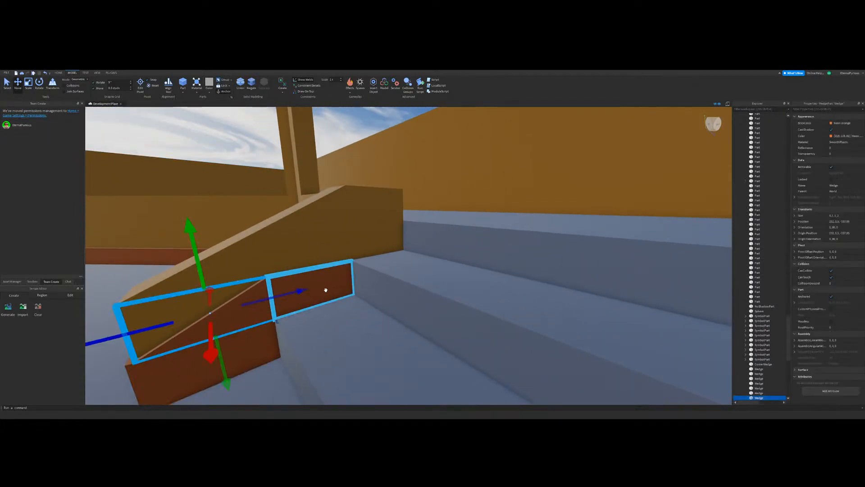
ctrl+click(323, 284)
key(s)
key(a)
drag(384, 254, 383, 231)
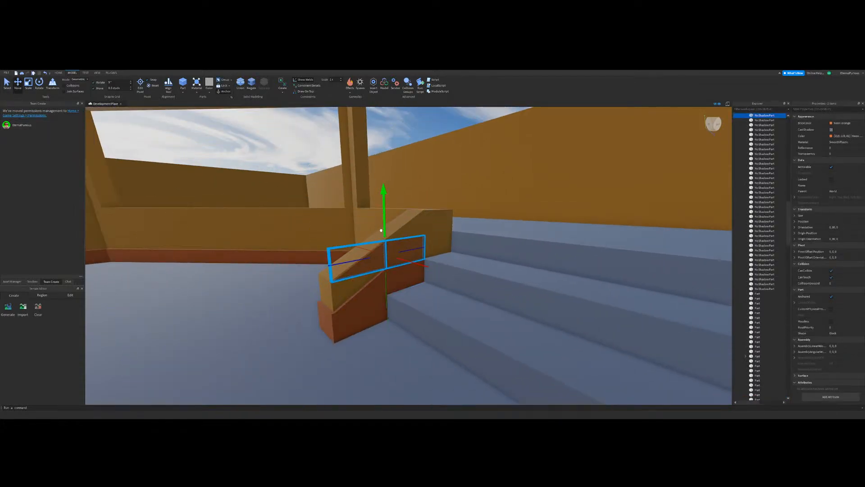
right_drag(383, 231, 382, 234)
key(d)
drag(355, 230, 399, 245)
right_drag(399, 245, 400, 244)
key(s)
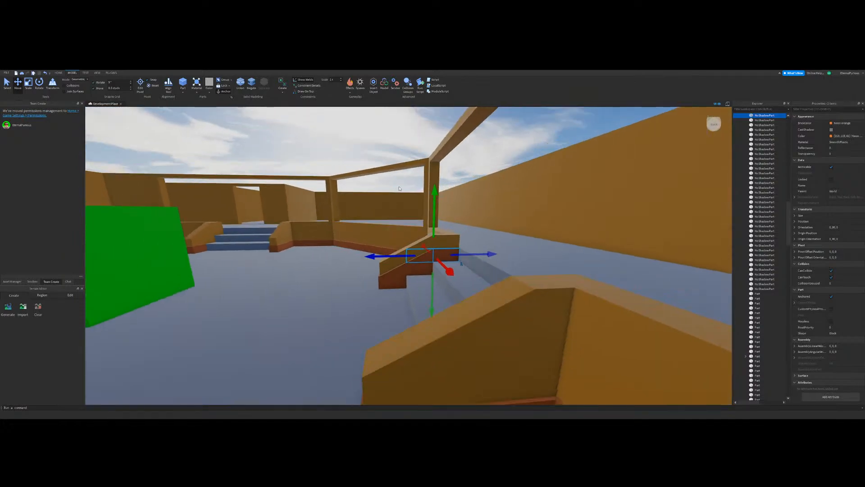
click(422, 222)
Step: Duplicate the upper trim wedge and move the copy up and back to fill the gap at the top of the railing
key(w)
key(a)
click(397, 260)
key(ctrl+d)
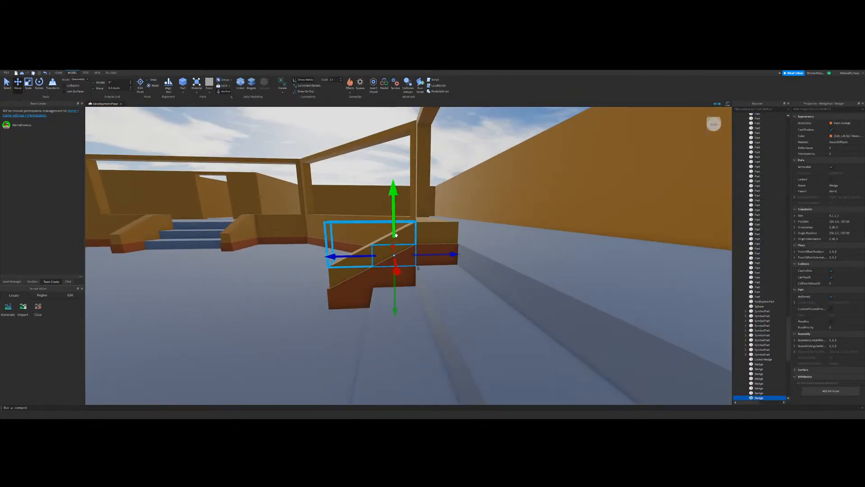
drag(395, 233, 395, 211)
drag(351, 233, 394, 229)
key(d)
click(434, 204)
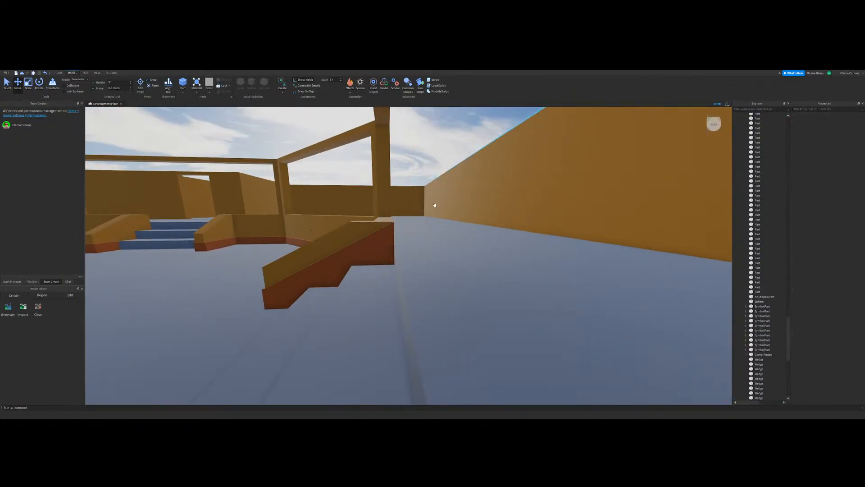
right_drag(434, 205, 436, 193)
key(s)
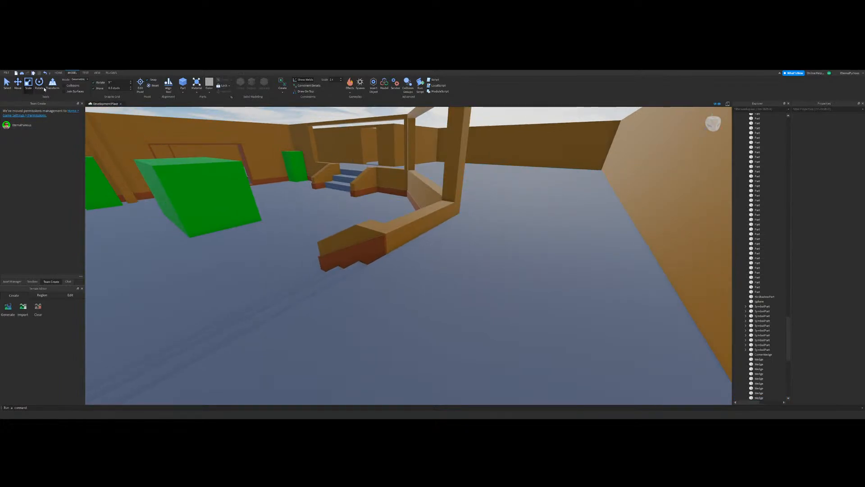
click(395, 236)
key(a)
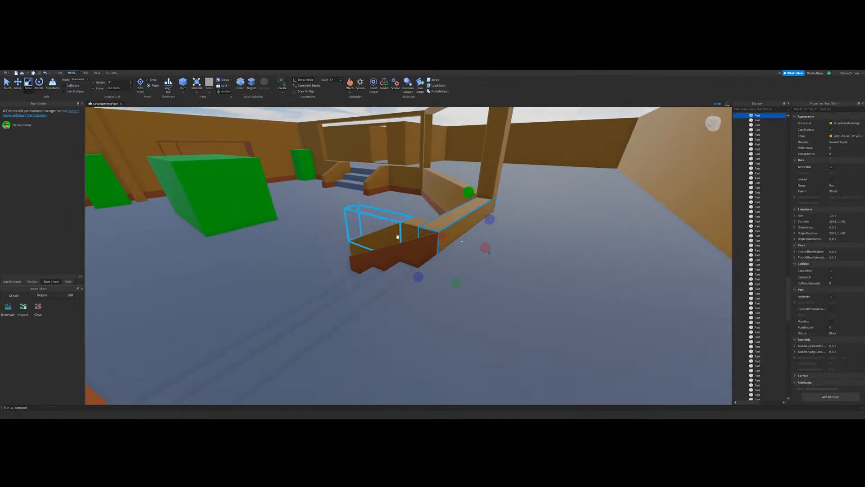
right_drag(398, 237, 440, 185)
click(421, 152)
key(w)
key(d)
key(s)
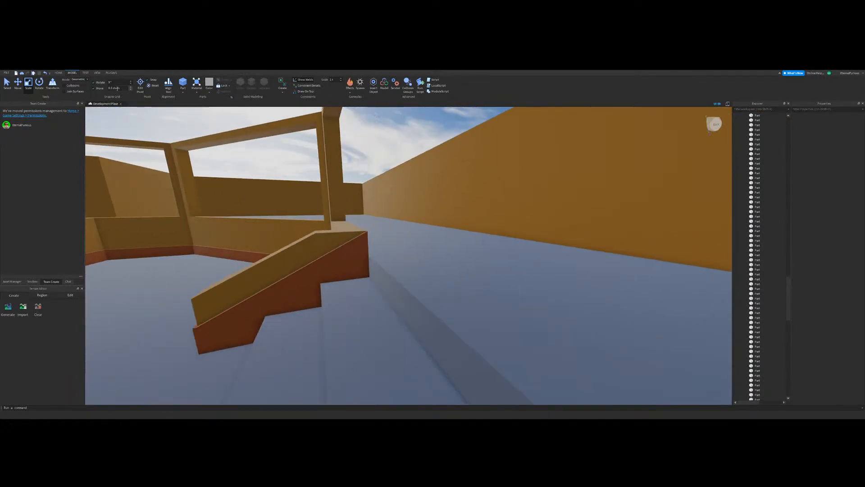
key(d)
Step: Duplicate the railing's uppermost trim block and resize the copy into a narrow piece on the back end of the low wall
right_drag(388, 231, 379, 271)
click(379, 270)
key(w)
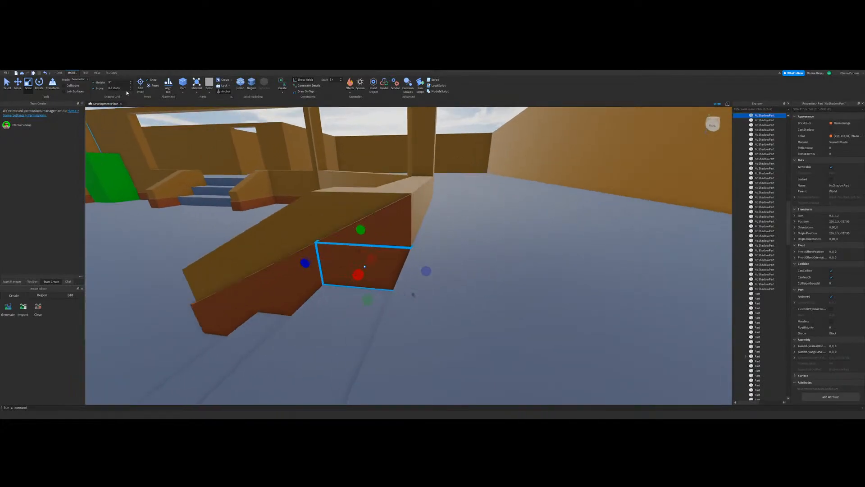
right_drag(413, 294, 411, 274)
key(ctrl+d)
drag(262, 294, 374, 327)
right_drag(450, 253, 374, 327)
drag(374, 327, 338, 323)
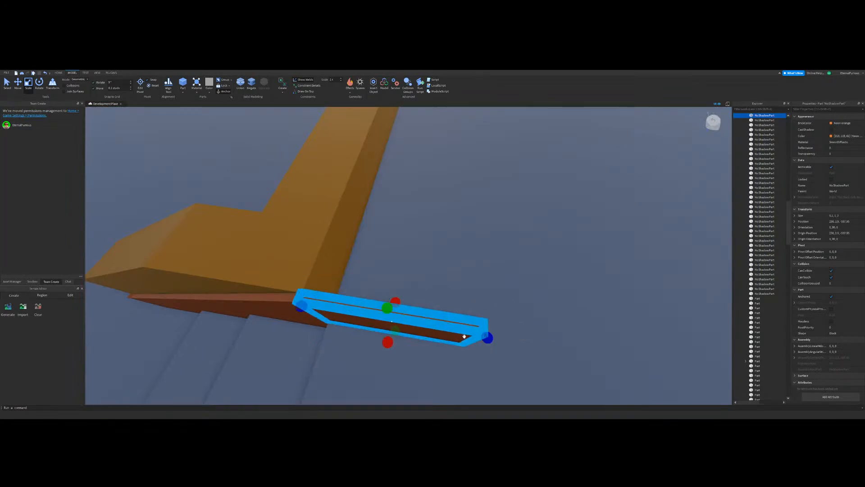
drag(487, 337, 431, 324)
right_drag(432, 325, 378, 255)
key(s)
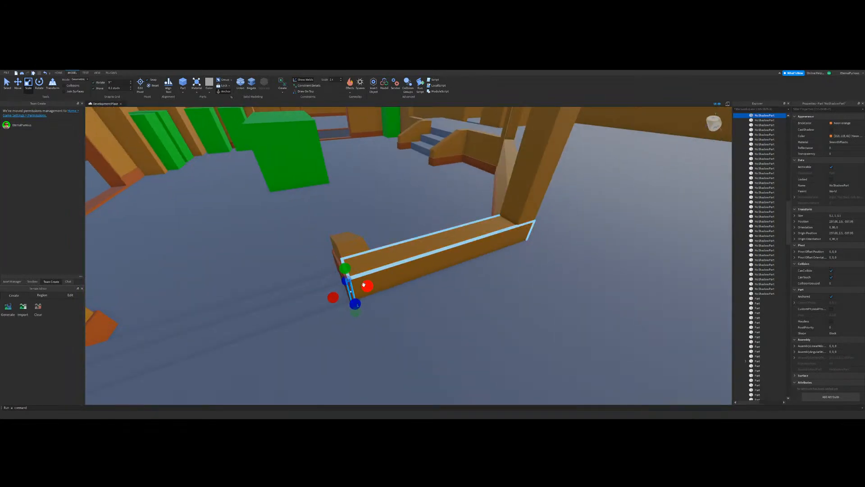
Step: Stretch the narrow trim piece along the back face of the low wall to the pillar
click(365, 285)
right_drag(365, 286, 420, 250)
key(w)
drag(420, 251, 305, 258)
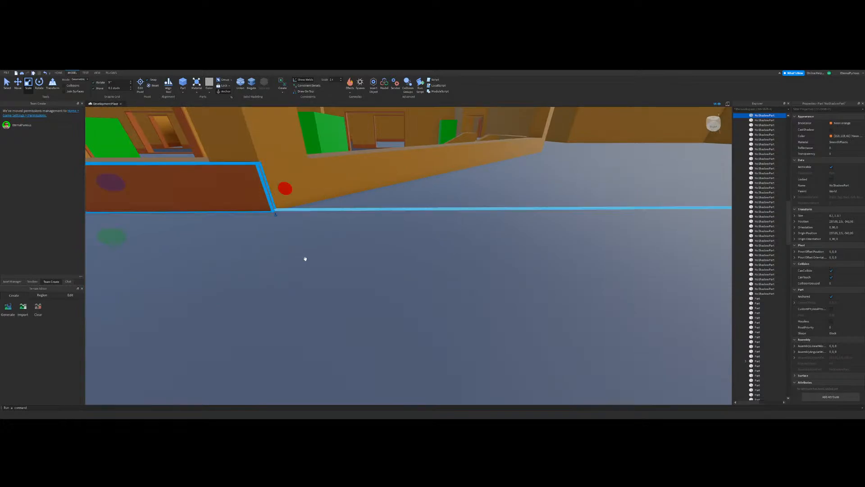
right_drag(304, 258, 417, 247)
click(505, 226)
Step: Duplicate the railing's stepped trim wedges and blocks together and move the copies across the stairs onto the opposite railing's inner face
key(w)
key(ctrl+2)
key(w)
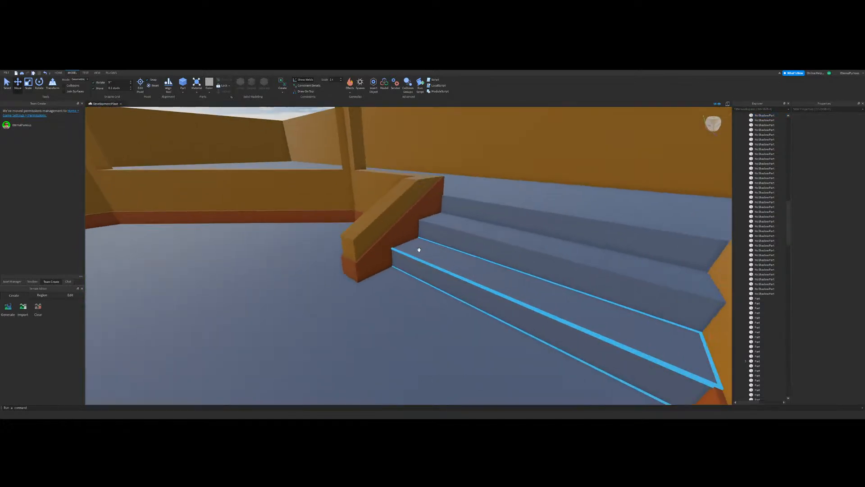
key(d)
click(346, 229)
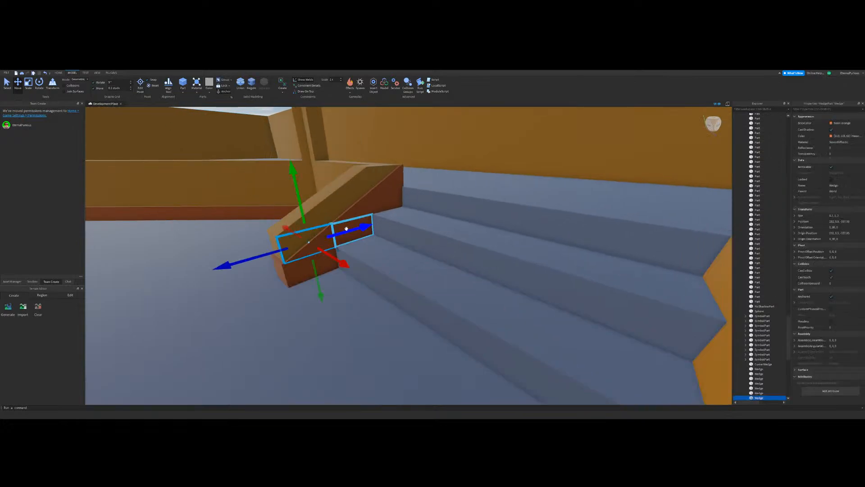
shift+click(381, 203)
shift+click(359, 205)
shift+click(338, 237)
shift+click(390, 184)
right_drag(390, 183, 325, 251)
key(a)
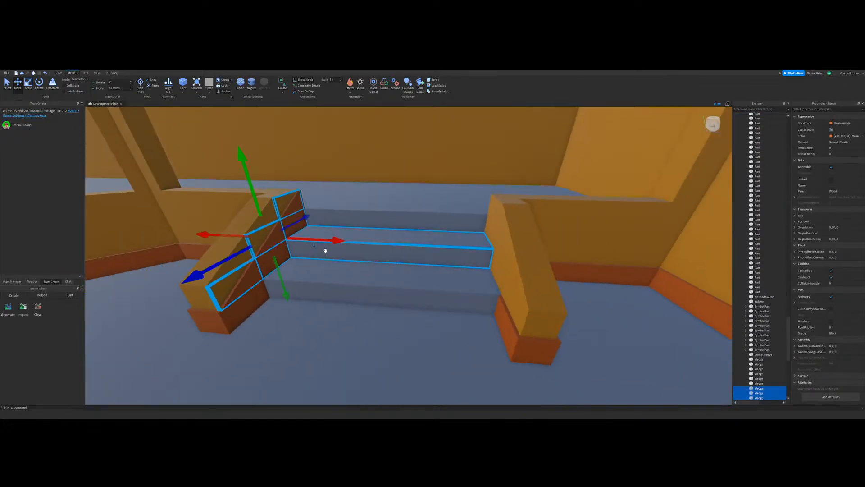
key(ctrl+d)
drag(337, 241, 560, 264)
right_drag(560, 264, 379, 238)
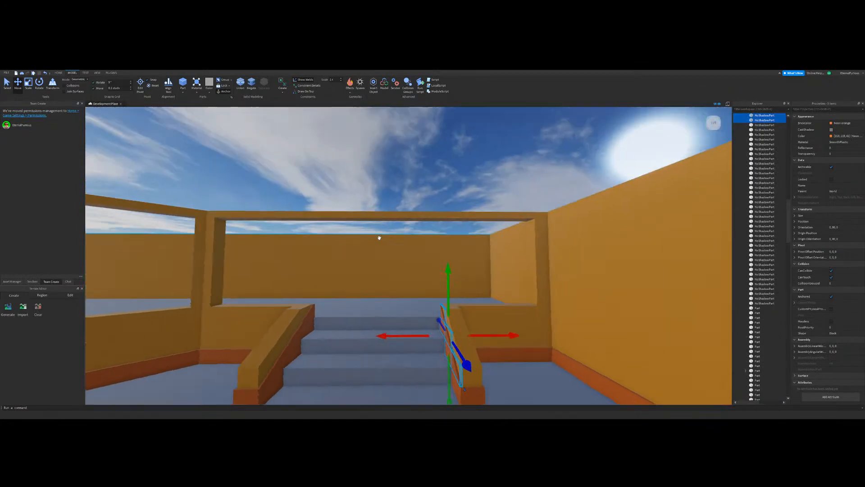
click(388, 139)
Step: Inspect the trim on both stair railings and the back of the low wall from the upper floor and the stairs
key(w)
key(a)
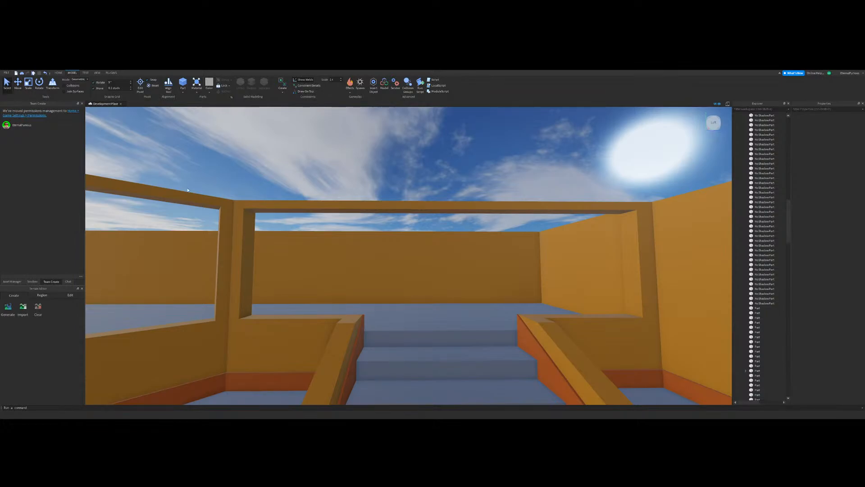
key(Delete)
key(w)
right_drag(418, 239, 419, 270)
key(d)
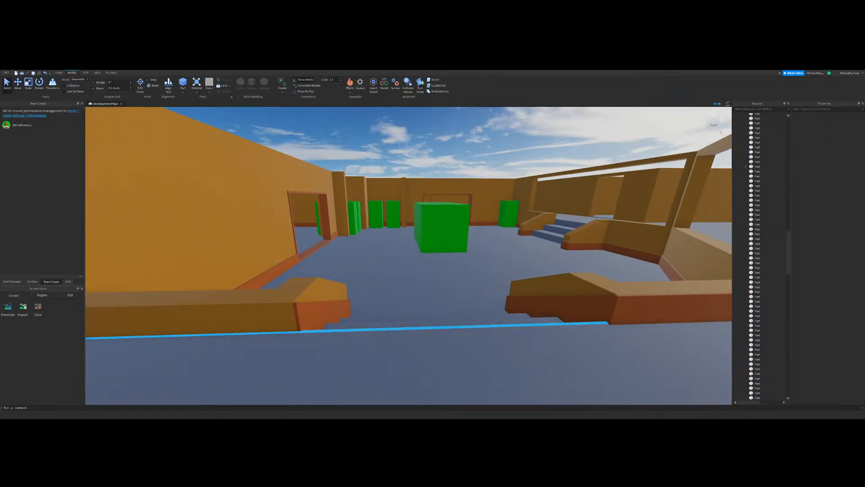
key(d)
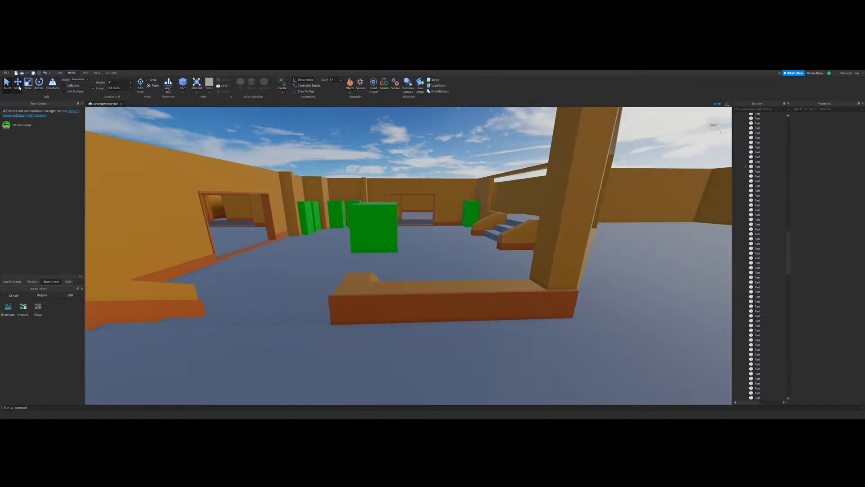
right_drag(419, 253, 422, 253)
key(a)
right_drag(382, 228, 417, 224)
key(w)
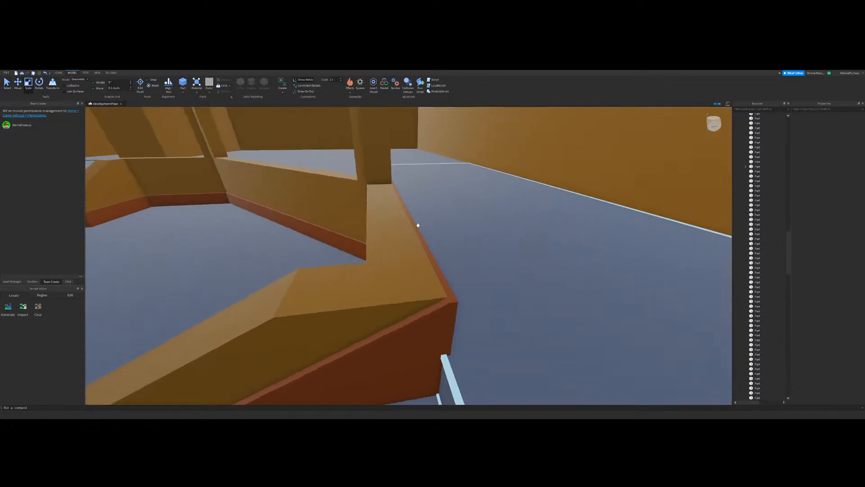
key(s)
right_drag(539, 195, 373, 202)
key(s)
key(w)
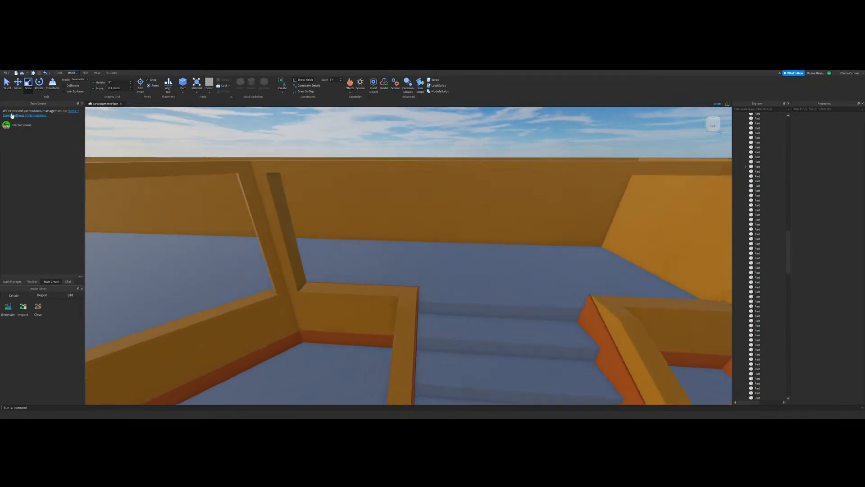
key(d)
click(18, 84)
key(s)
right_drag(183, 172, 396, 297)
key(w)
click(6, 87)
right_drag(451, 302, 345, 311)
key(w)
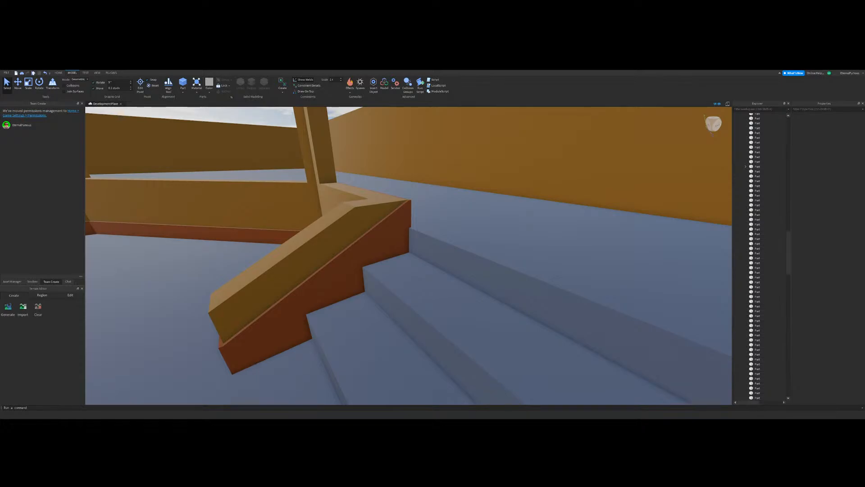
key(s)
Step: Duplicate the stepped trim wedges and blocks of both railings, rotate the copies and place them on the other staircase's railings
right_drag(345, 311, 370, 298)
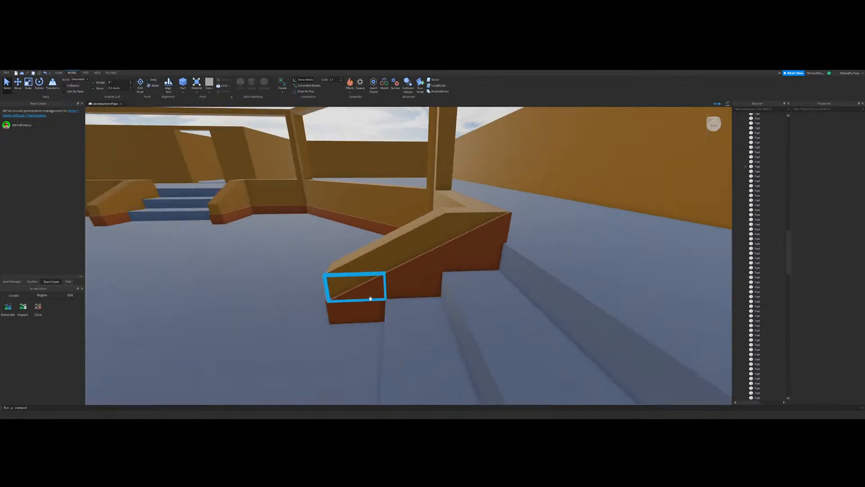
key(w)
right_drag(409, 266, 344, 324)
key(s)
click(345, 324)
ctrl+click(344, 324)
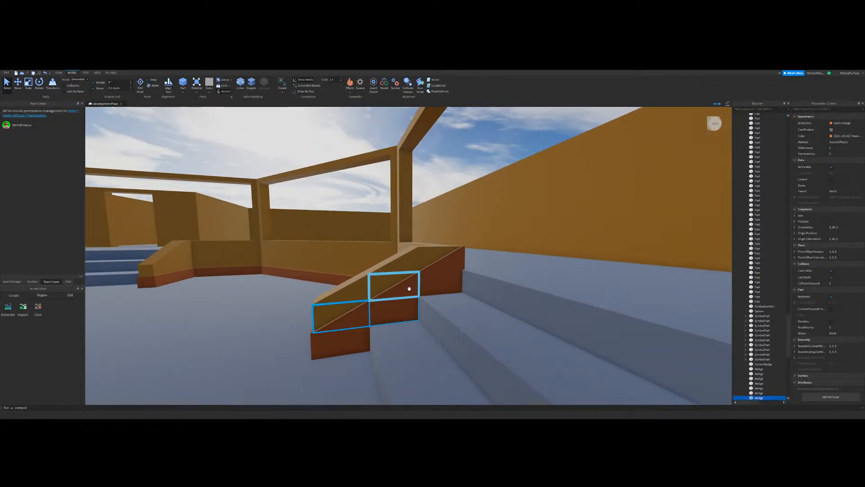
ctrl+click(407, 288)
ctrl+click(440, 282)
ctrl+click(446, 265)
right_drag(446, 264, 487, 303)
ctrl+click(540, 321)
ctrl+click(514, 314)
ctrl+click(481, 292)
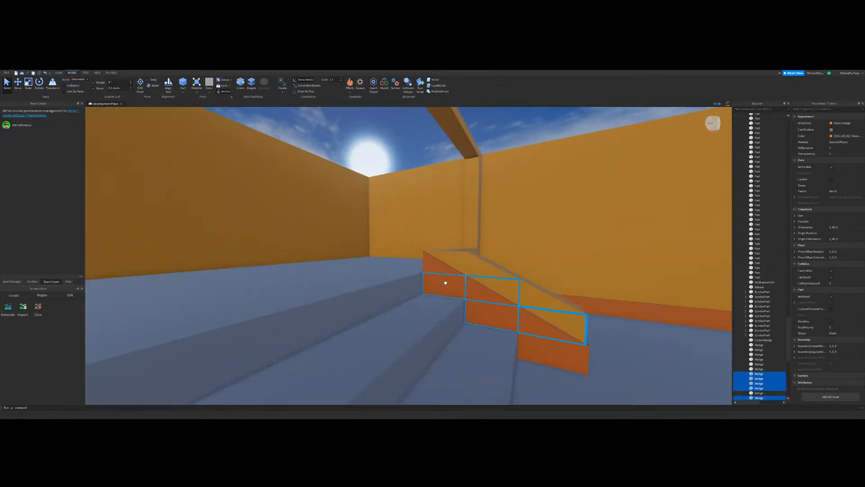
ctrl+click(444, 282)
ctrl+click(439, 268)
key(ctrl+d)
drag(484, 309, 421, 372)
right_drag(420, 371, 422, 372)
key(ctrl+r)
key(w)
drag(421, 373, 491, 314)
right_drag(492, 314, 493, 270)
key(s)
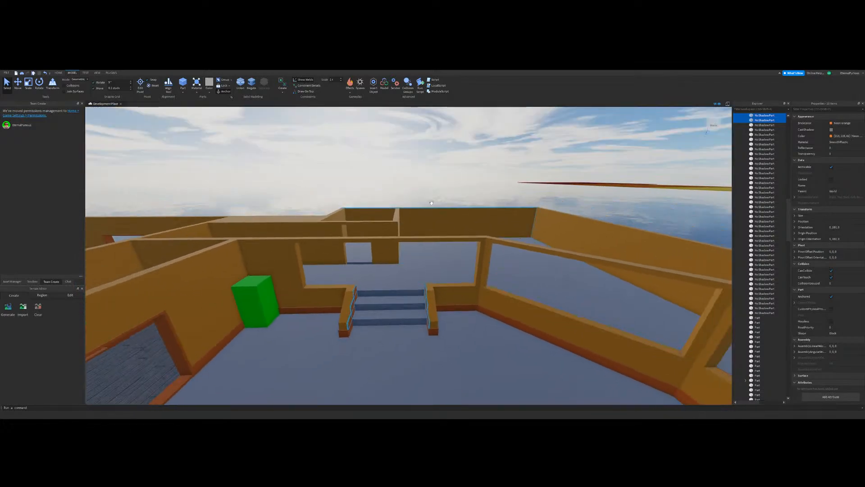
click(401, 186)
Step: Duplicate the uppermost trim block on the other staircase's railing and resize the copy into a narrow piece behind its low wall
key(w)
mouse_move(446, 215)
right_down()
mouse_move(446, 228)
mouse_move(446, 215)
right_up()
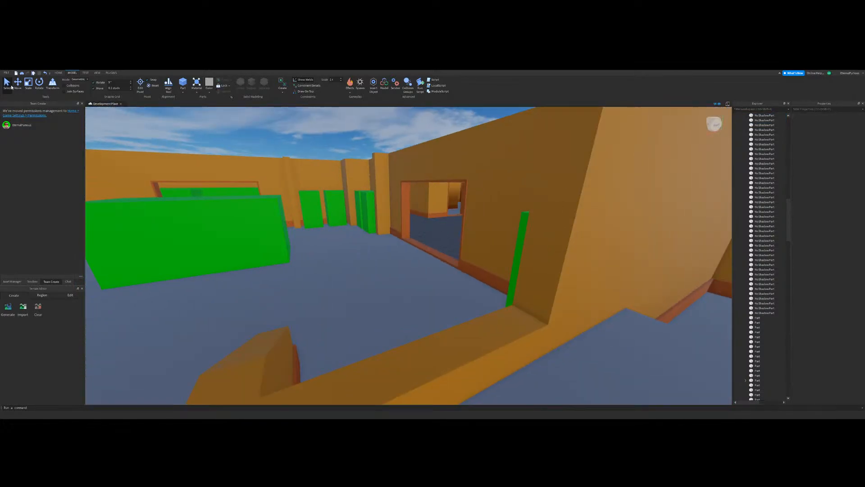
key(s)
right_drag(322, 157, 388, 309)
key(w)
click(388, 309)
key(ctrl+d)
key(d)
drag(388, 309, 344, 326)
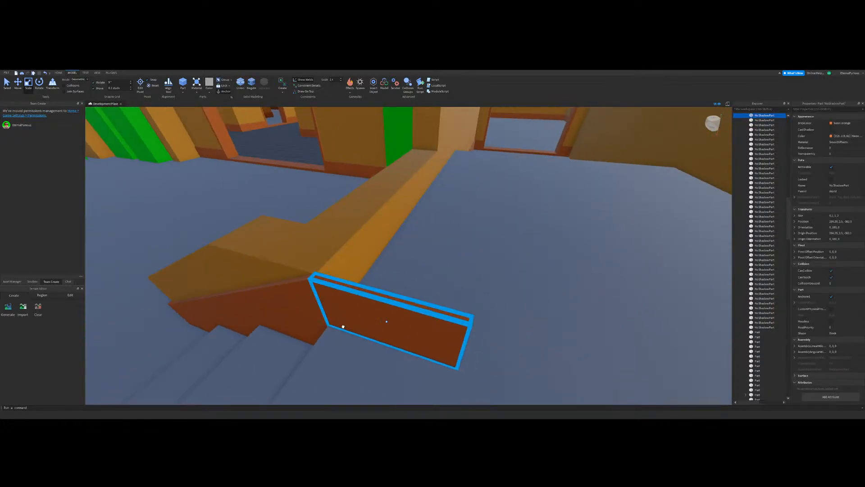
drag(477, 349, 248, 264)
Step: Stretch the narrow trim piece along the back face of that low wall up to the corner of the room wall
right_drag(446, 280, 262, 323)
key(d)
drag(229, 328, 303, 290)
key(s)
right_drag(452, 274, 452, 275)
Step: Duplicate the low wall's back trim and resize the copy across the floor into a thin strip against the opposite wall
key(d)
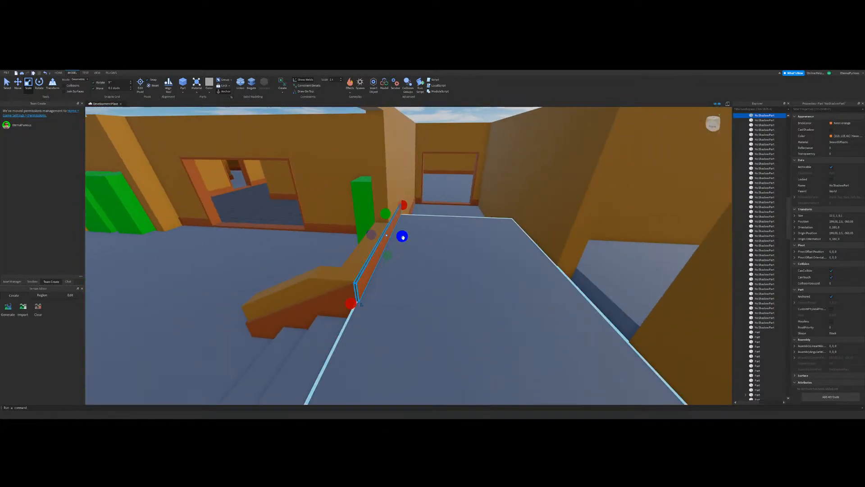
drag(403, 237, 500, 253)
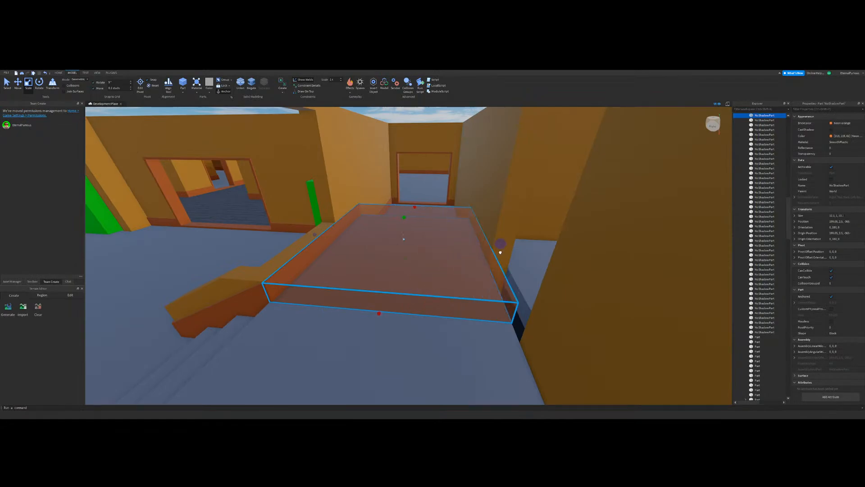
drag(315, 236, 465, 243)
right_drag(388, 253, 448, 346)
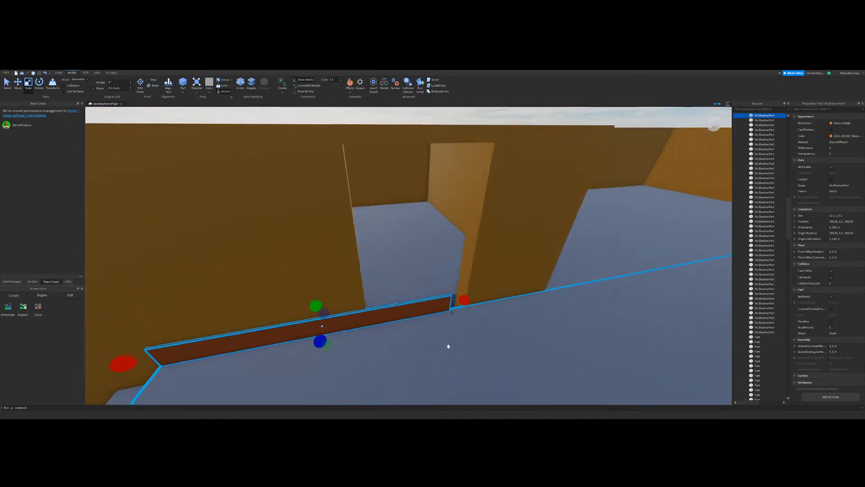
Step: Shorten the thin baseboard strip on the opposite wall so that it ends at the doorway's edge
key(d)
drag(437, 301, 359, 318)
key(s)
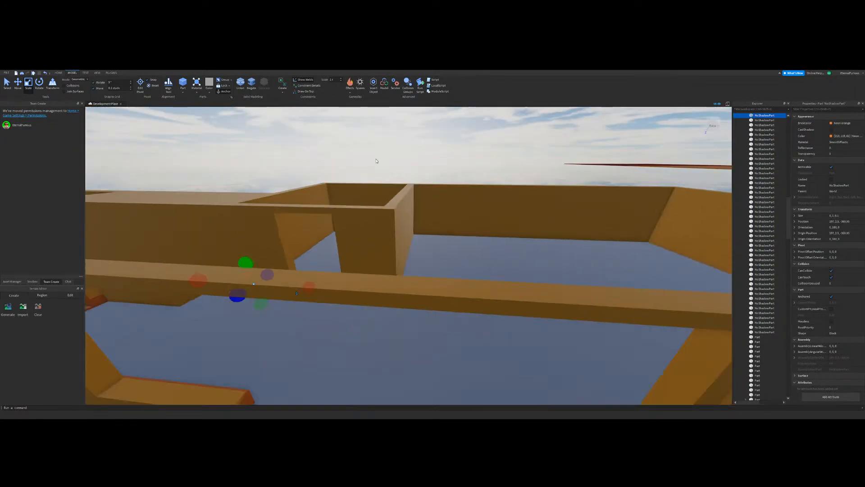
click(377, 160)
Step: Duplicate the stepped trim wedges and blocks of the stair railing and place the copies on the room wall beside the other stairs
key(w)
key(a)
key(a)
key(d)
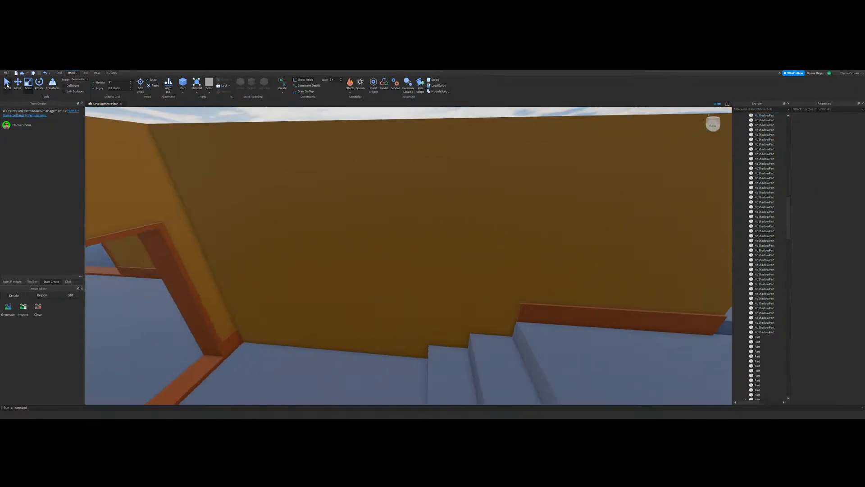
key(a)
key(ctrl+1)
right_drag(359, 275, 359, 275)
key(a)
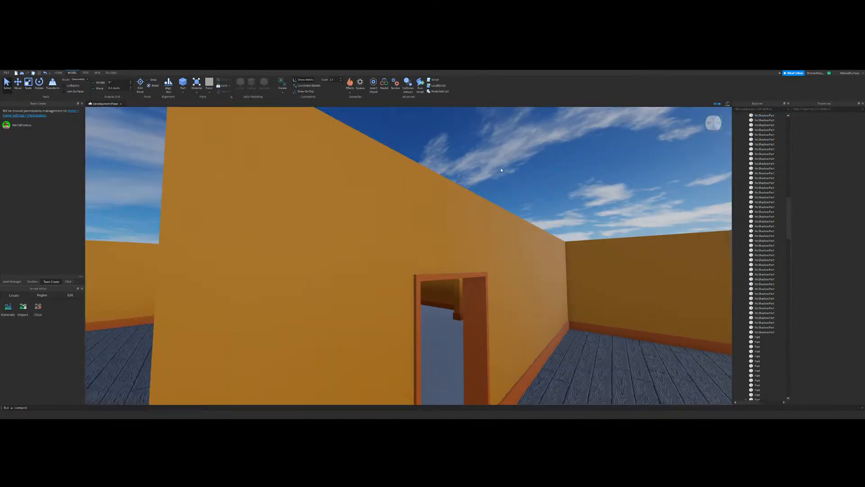
right_drag(463, 255, 450, 282)
key(w)
key(w)
click(414, 295)
shift+click(446, 285)
shift+click(463, 266)
shift+click(501, 250)
shift+click(506, 226)
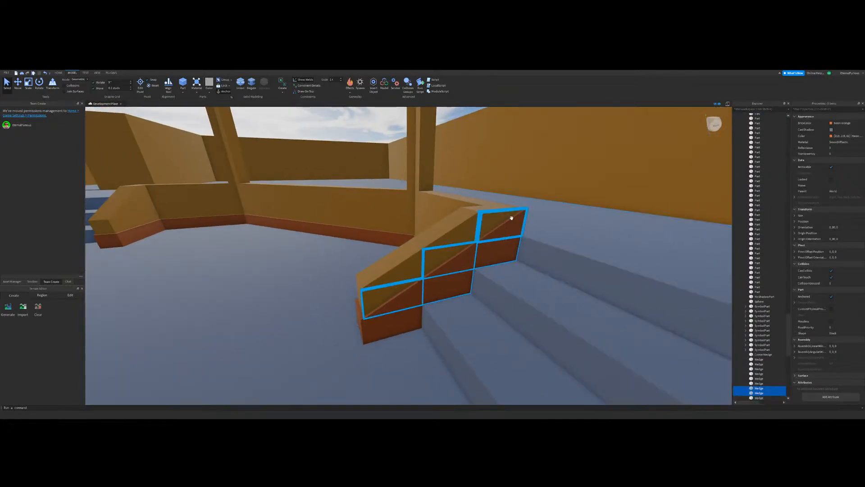
key(ctrl+d)
drag(442, 275, 411, 309)
right_drag(412, 310, 411, 309)
key(w)
drag(412, 309, 415, 301)
right_drag(412, 309, 415, 301)
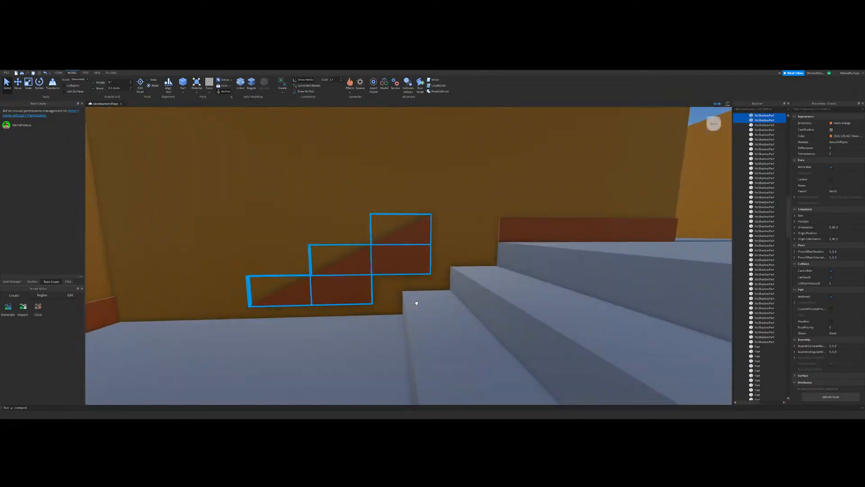
drag(415, 301, 414, 301)
right_drag(415, 301, 415, 301)
drag(415, 301, 478, 231)
Step: Align the copied wedges and blocks with the stair steps so they meet the upper landing's baseboard
key(s)
right_drag(340, 229, 425, 237)
key(w)
key(ctrl+2)
click(438, 284)
key(s)
mouse_move(438, 283)
right_down()
mouse_move(409, 241)
mouse_move(442, 283)
right_up()
key(w)
scroll(439, 257, down, 5)
scroll(439, 257, up, 6)
scroll(442, 283, down, 3)
Step: Duplicate the wall's stepped stair trim and move the copies to the wall on the staircase's other side
click(315, 283)
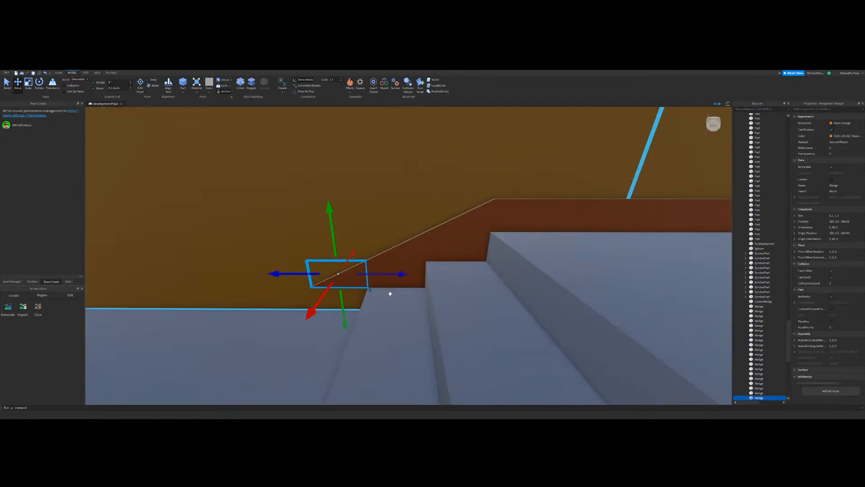
ctrl+click(458, 247)
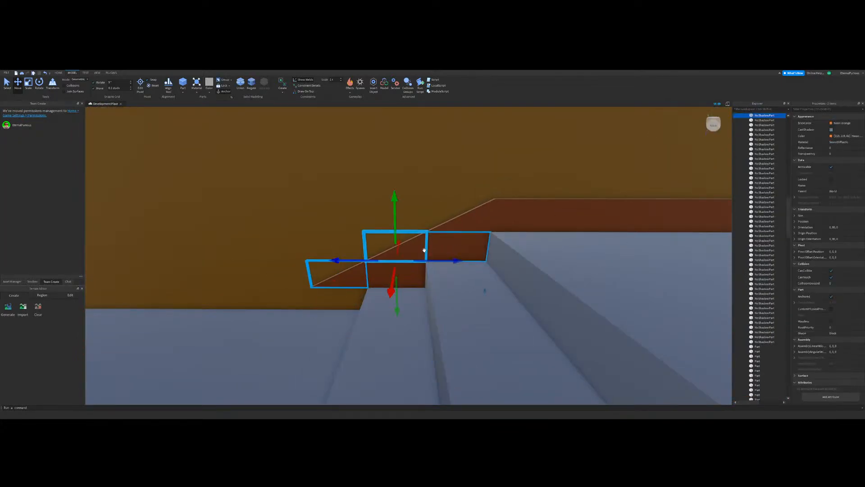
ctrl+click(424, 250)
ctrl+click(407, 280)
ctrl+click(470, 222)
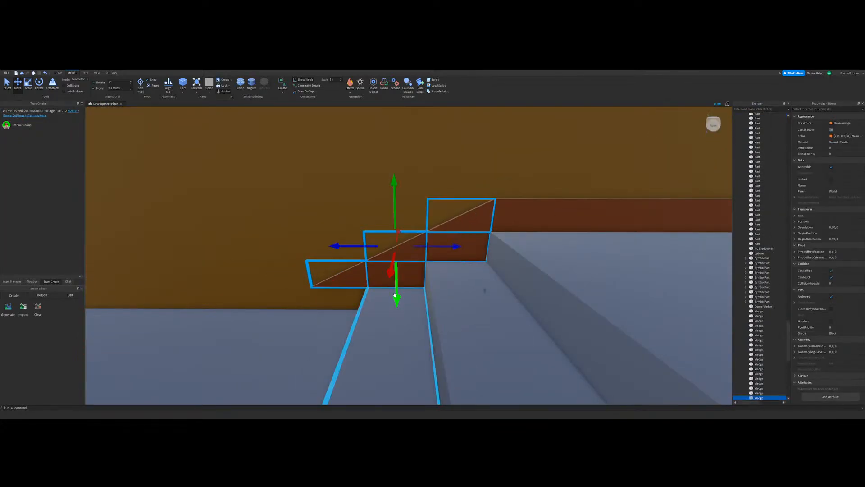
right_drag(397, 294, 407, 280)
key(ctrl+d)
drag(407, 280, 564, 261)
right_drag(423, 252, 405, 245)
click(405, 245)
key(s)
right_drag(434, 301, 526, 220)
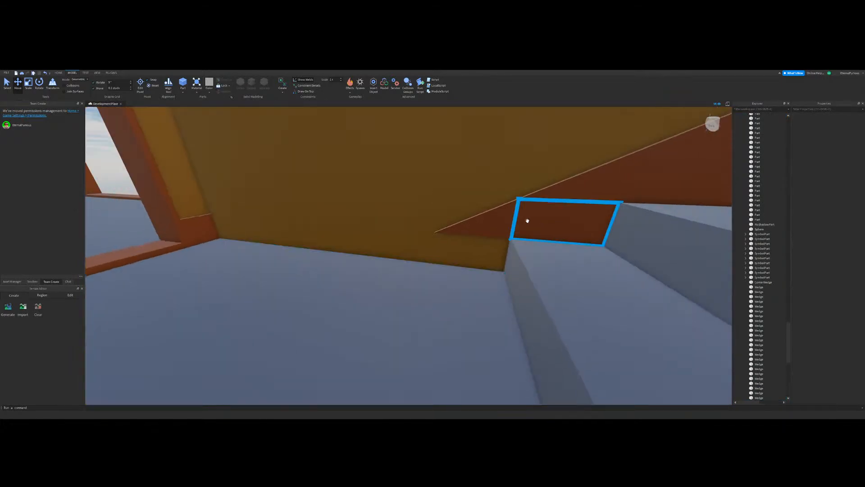
Step: Duplicate the trim block at the lowest step and move the copy down to floor level beneath the lowest wedge
click(526, 220)
key(ctrl+d)
drag(484, 212, 423, 229)
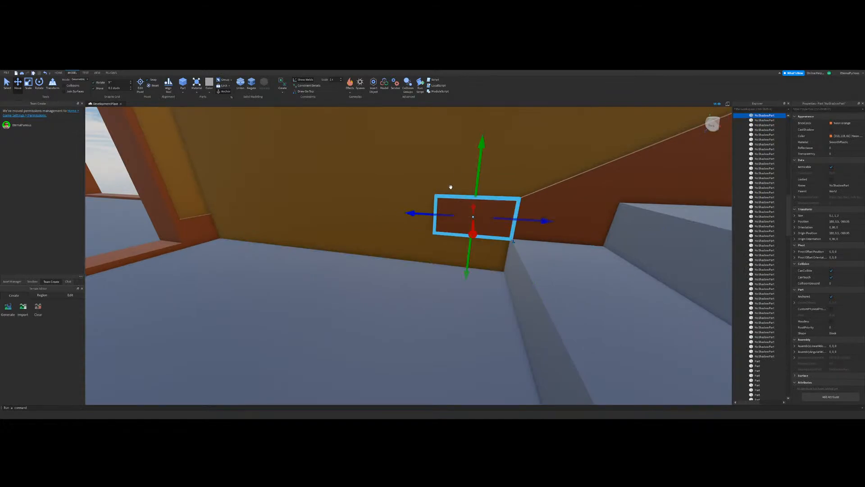
drag(477, 176, 461, 217)
right_drag(405, 214, 371, 214)
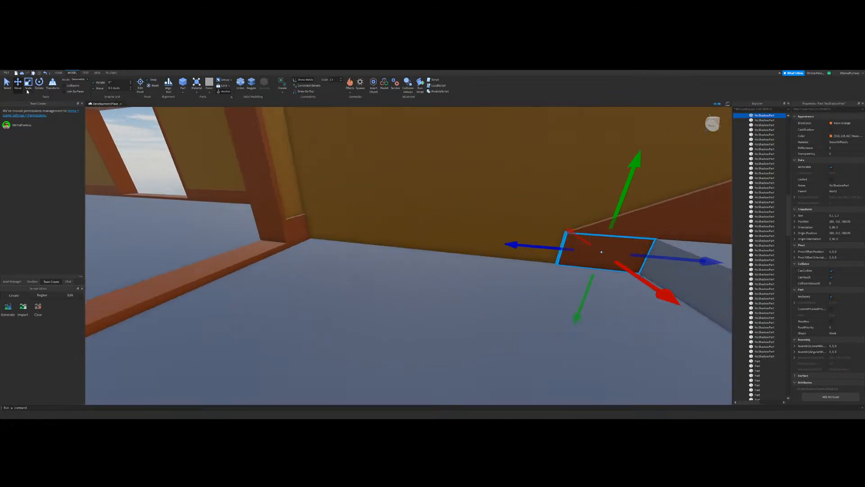
Step: Stretch the floor-level block along the wall to the corner next to the framed doorway
click(29, 84)
right_drag(396, 286, 454, 229)
key(a)
key(w)
drag(485, 210, 95, 298)
right_drag(272, 309, 244, 259)
key(a)
click(244, 258)
key(d)
key(w)
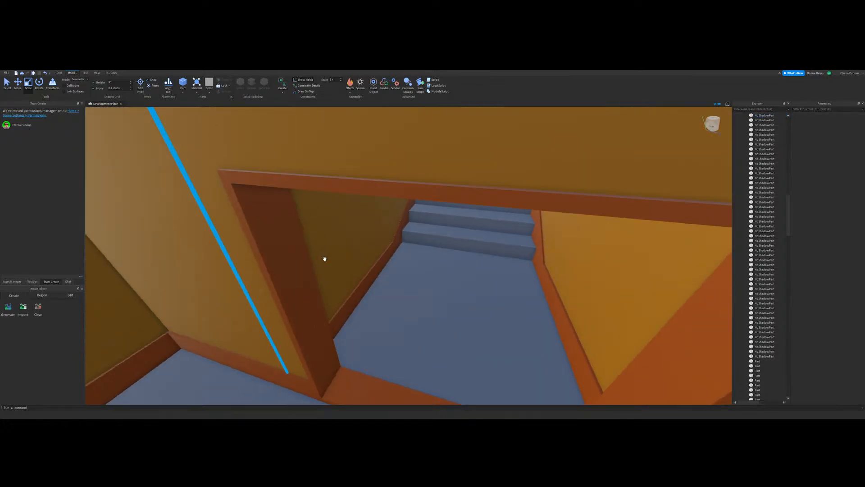
key(a)
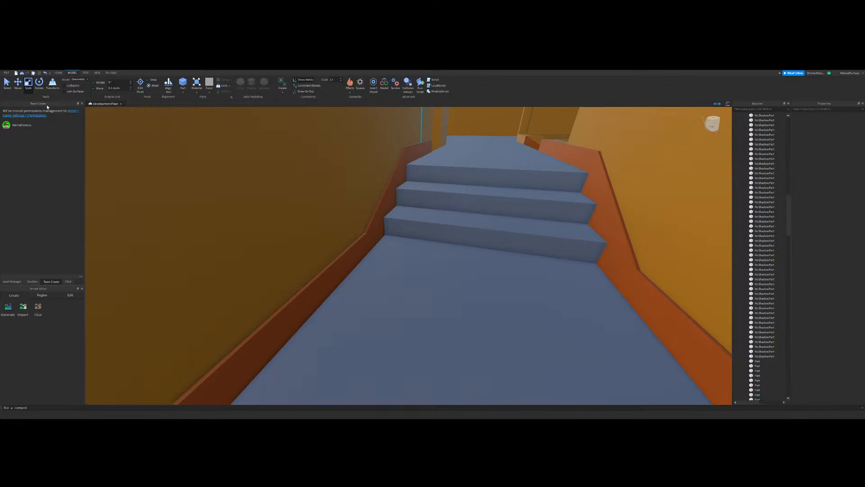
Step: Duplicate the short baseboard by the unframed doorway, move the copy to the doorway's other side and shorten it to the wall's corner
click(18, 84)
right_drag(523, 356, 523, 350)
key(s)
key(w)
right_drag(452, 243, 364, 225)
key(s)
click(364, 226)
key(ctrl+d)
drag(314, 209, 485, 279)
right_drag(484, 280, 478, 282)
key(d)
drag(485, 280, 526, 285)
key(d)
click(28, 84)
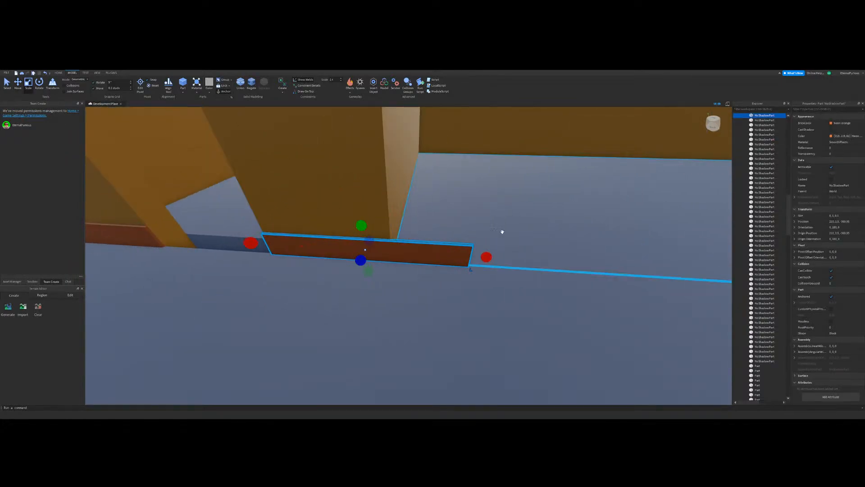
drag(486, 257, 406, 251)
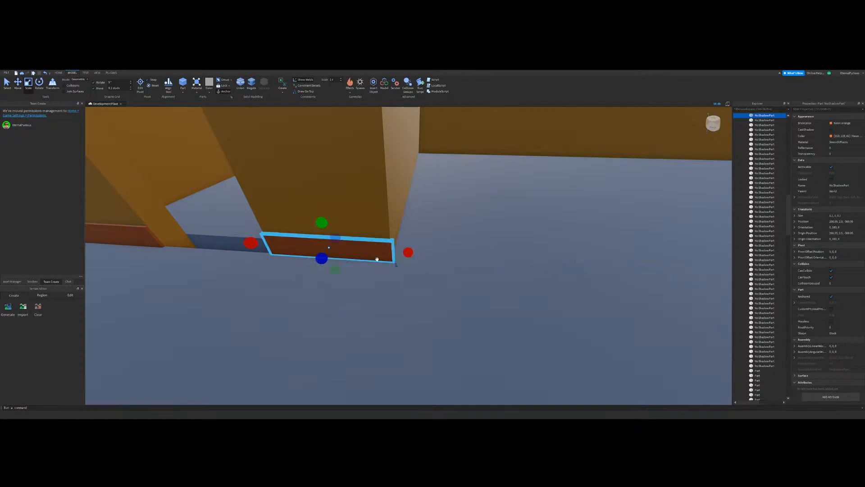
Step: Duplicate that short baseboard and resize the copy into a thin strip along the adjoining side wall up to the room corner
key(ctrl+d)
drag(251, 243, 542, 271)
right_drag(542, 270, 495, 288)
drag(390, 261, 459, 268)
right_drag(459, 268, 459, 268)
drag(459, 268, 465, 257)
scroll(460, 257, down, 5)
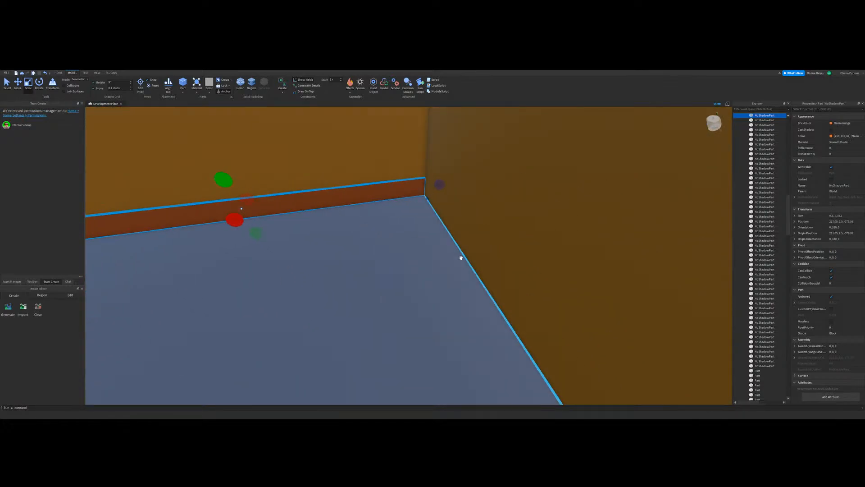
Step: Duplicate the side wall's baseboard and shrink the copy to a small piece in the room corner
key(ctrl+d)
right_drag(316, 255, 317, 255)
drag(268, 244, 644, 227)
right_drag(644, 227, 644, 226)
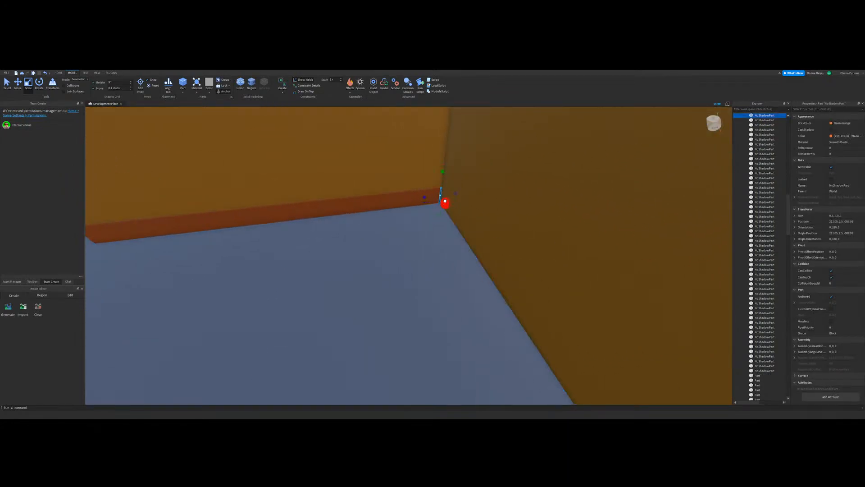
Step: Stretch the small corner piece along the back wall up to the far corner
drag(444, 203, 441, 301)
right_drag(441, 302, 440, 301)
drag(422, 282, 427, 286)
right_drag(420, 328, 425, 312)
click(421, 327)
click(345, 268)
drag(379, 269, 451, 269)
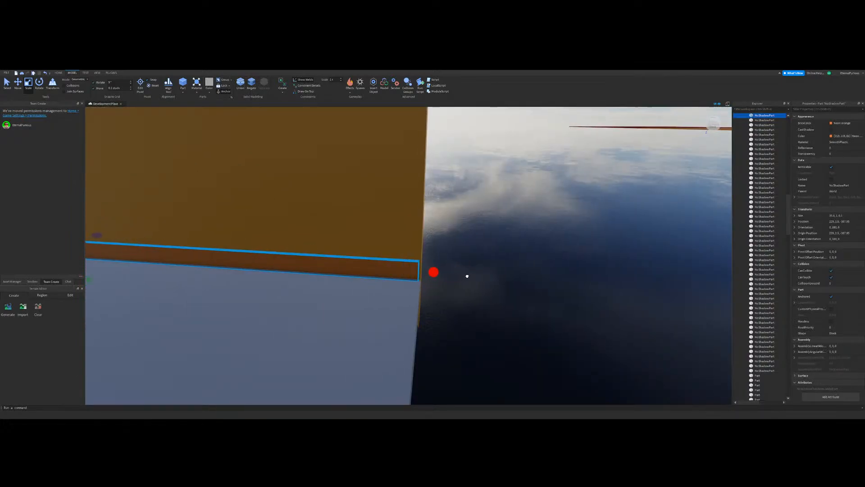
click(467, 275)
Step: Duplicate the side wall's baseboard and stretch the copy across the floor to the opposite outer wall
key(s)
key(a)
key(w)
click(361, 246)
key(s)
key(d)
key(a)
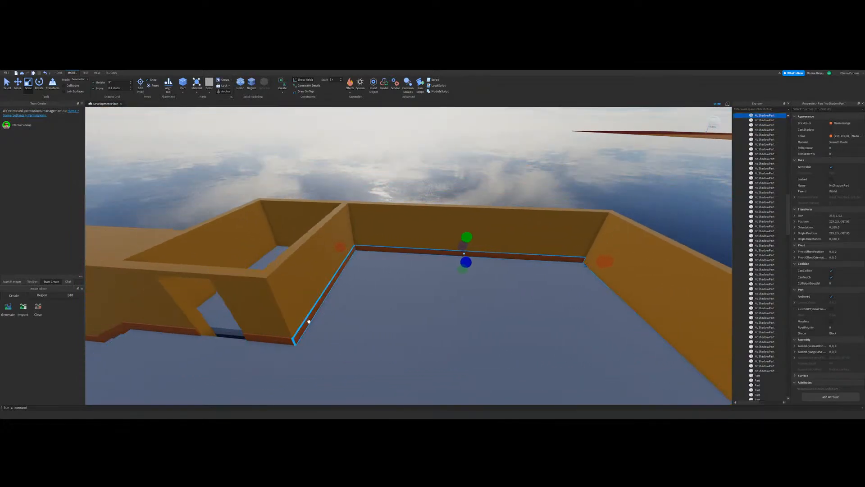
click(308, 321)
right_drag(355, 269, 355, 269)
key(s)
key(ctrl+d)
drag(270, 247, 486, 245)
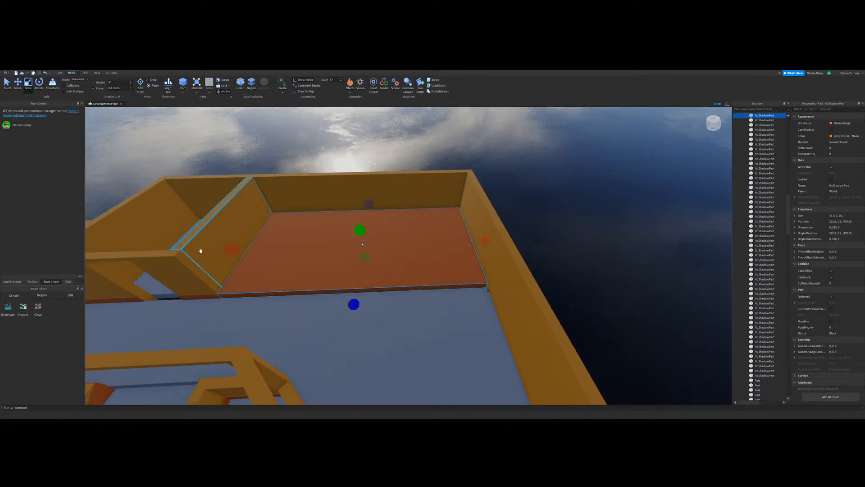
Step: Narrow the floor-wide copy into a thin baseboard against the outer wall
key(d)
drag(232, 249, 551, 230)
key(w)
drag(422, 207, 392, 209)
right_drag(533, 244, 533, 243)
click(533, 244)
right_drag(366, 296, 371, 294)
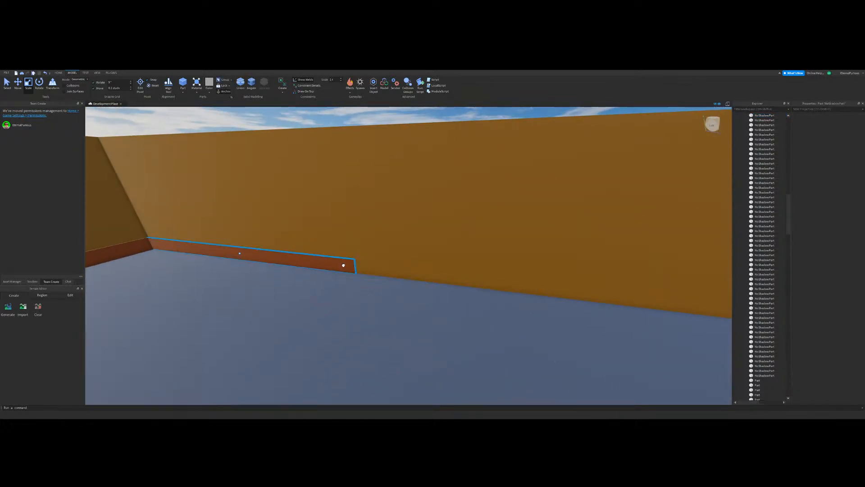
Step: Lengthen the outer wall's baseboard along the whole wall to its far corner
click(345, 265)
drag(368, 266, 428, 261)
right_drag(428, 260, 428, 261)
key(w)
drag(429, 261, 429, 261)
right_drag(430, 262, 429, 261)
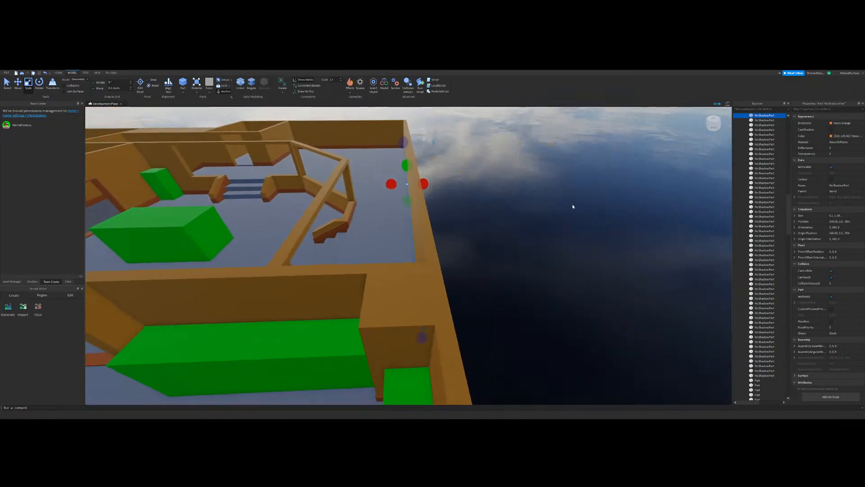
click(570, 206)
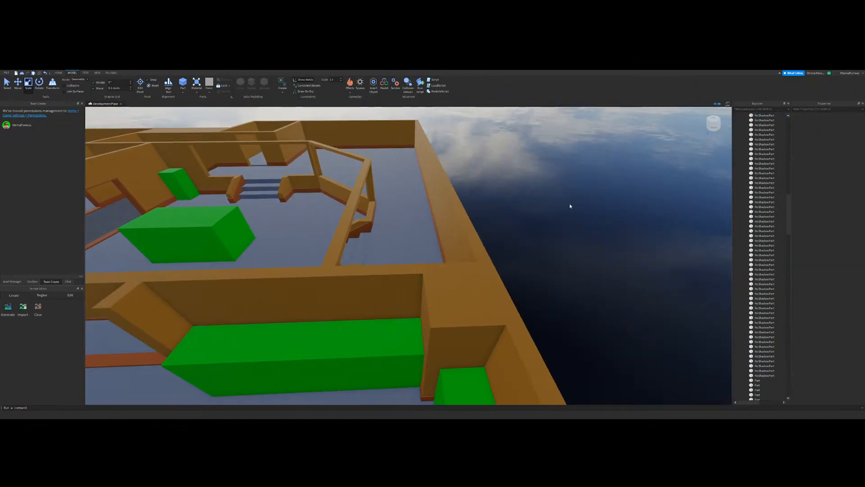
Step: Duplicate the long outer wall baseboard and stretch the copy across the walkway floor to the low wall
right_drag(570, 206, 570, 206)
key(w)
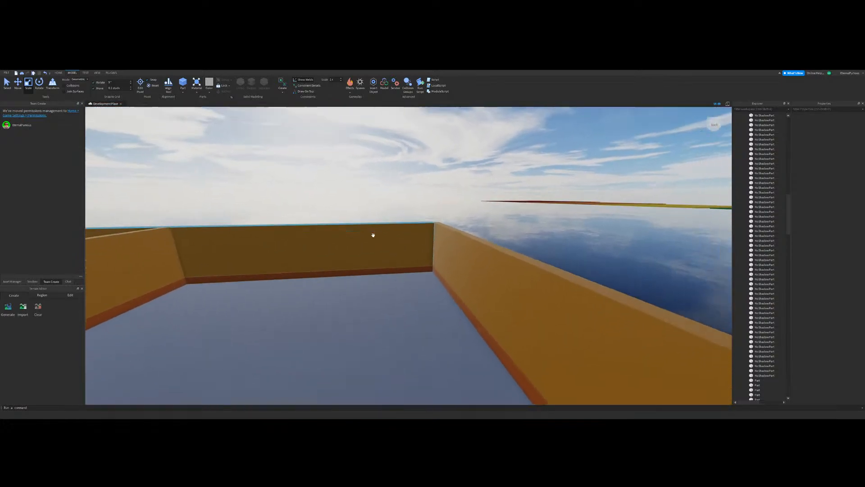
right_drag(430, 247, 430, 247)
scroll(417, 280, down, 5)
right_drag(417, 281, 448, 255)
scroll(461, 276, down, 4)
scroll(462, 277, up, 5)
scroll(459, 275, down, 3)
click(247, 288)
scroll(448, 255, down, 3)
key(a)
key(ctrl+d)
drag(525, 142, 447, 168)
right_drag(523, 219, 523, 219)
key(w)
key(a)
key(d)
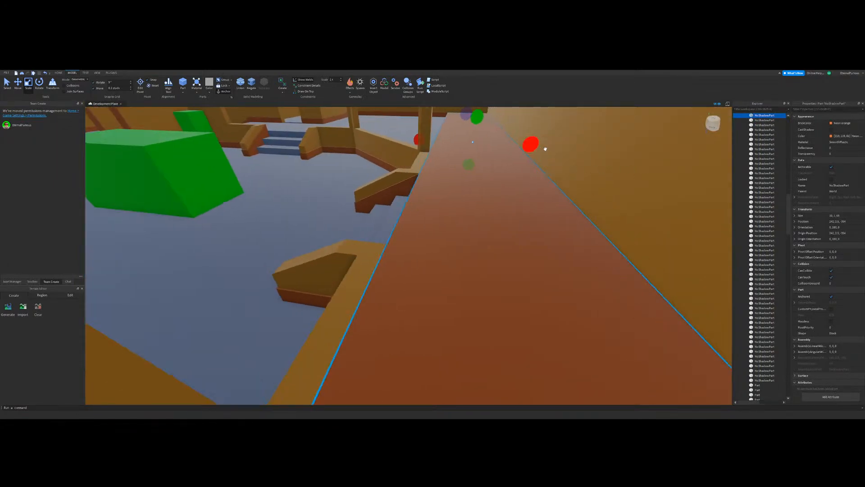
Step: Narrow the walkway-wide copy into a thin strip against the low wall and shorten it to that wall's length
drag(532, 146, 454, 142)
right_drag(508, 199, 507, 200)
scroll(507, 199, down, 2)
drag(500, 147, 426, 259)
right_drag(521, 277, 521, 277)
scroll(468, 252, up, 2)
right_drag(468, 252, 467, 253)
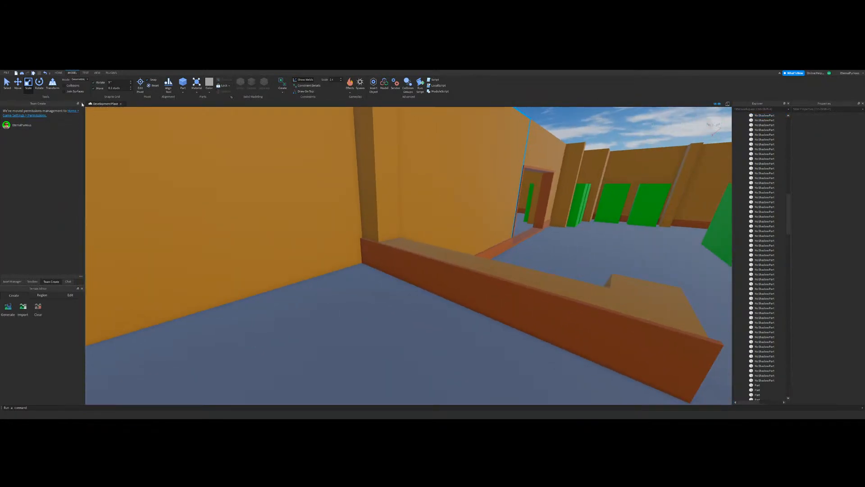
Step: Duplicate the low wall's baseboard and resize the copy into a short, thin strip against the adjoining tall wall
click(452, 296)
key(ctrl+d)
right_drag(452, 296, 452, 295)
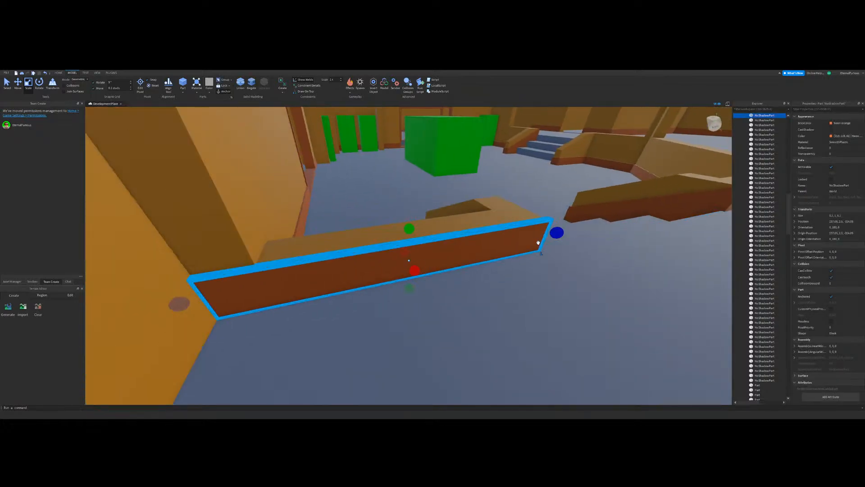
drag(556, 234, 75, 320)
right_drag(411, 296, 404, 298)
drag(426, 259, 316, 288)
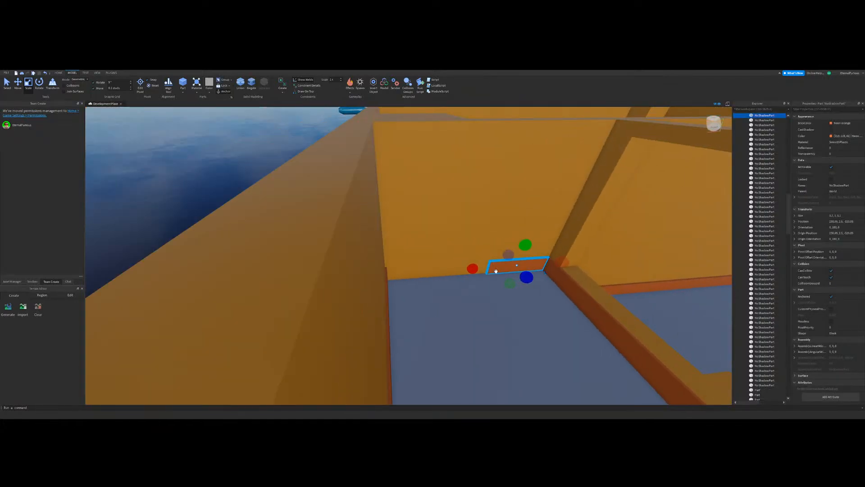
Step: Lengthen the short strip along the tall wall until it reaches the wall's far corner
right_drag(496, 271, 496, 271)
drag(496, 271, 359, 285)
right_drag(315, 282, 361, 272)
click(315, 282)
key(ctrl+2)
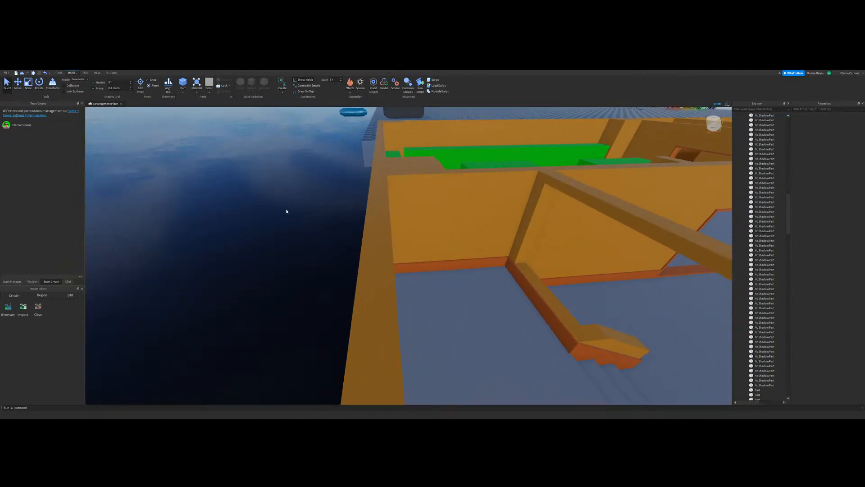
Step: Select all four door frame parts around the doorway beside the plank floor
right_drag(499, 274, 499, 274)
right_drag(438, 208, 438, 209)
right_drag(436, 242, 384, 247)
key(s)
key(w)
click(211, 221)
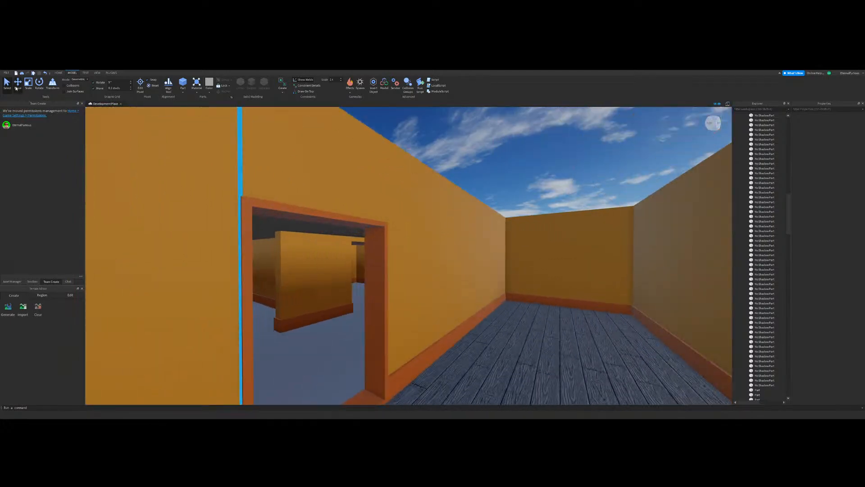
click(16, 89)
key(s)
right_drag(464, 301, 463, 301)
click(458, 255)
key(s)
key(d)
ctrl+click(290, 199)
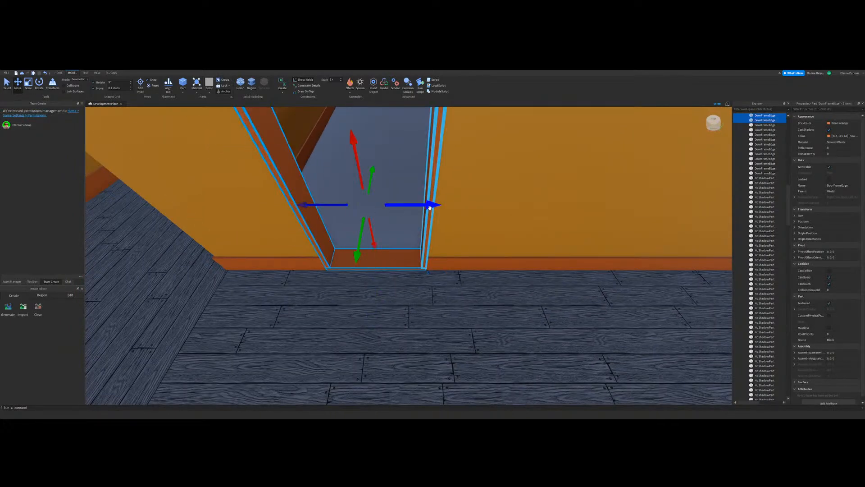
ctrl+click(437, 178)
ctrl+click(458, 218)
ctrl+click(431, 210)
right_drag(430, 208, 423, 198)
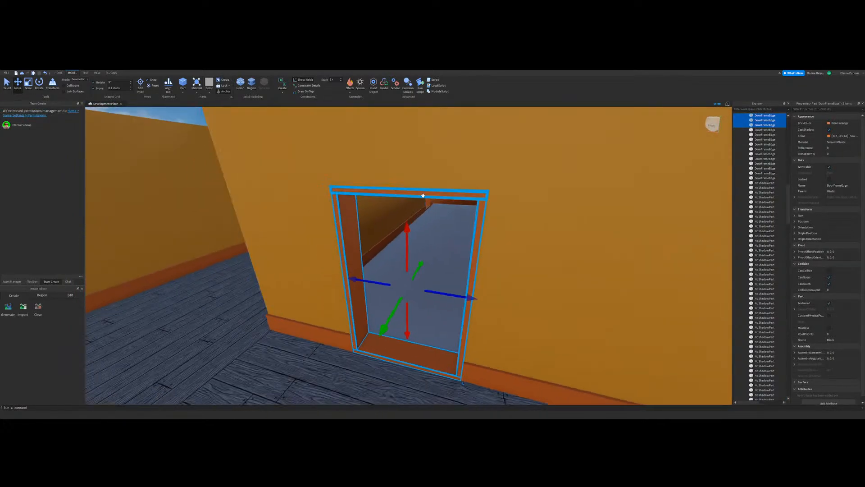
ctrl+click(423, 195)
key(a)
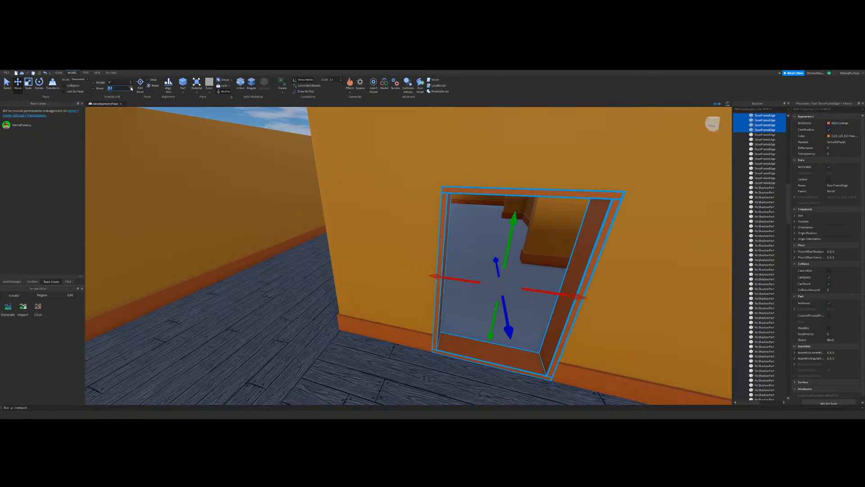
Step: Duplicate the selected door frame and place the copy at the unframed doorway in the blue-floored area
click(10, 90)
right_drag(488, 257, 404, 301)
scroll(403, 301, down, 3)
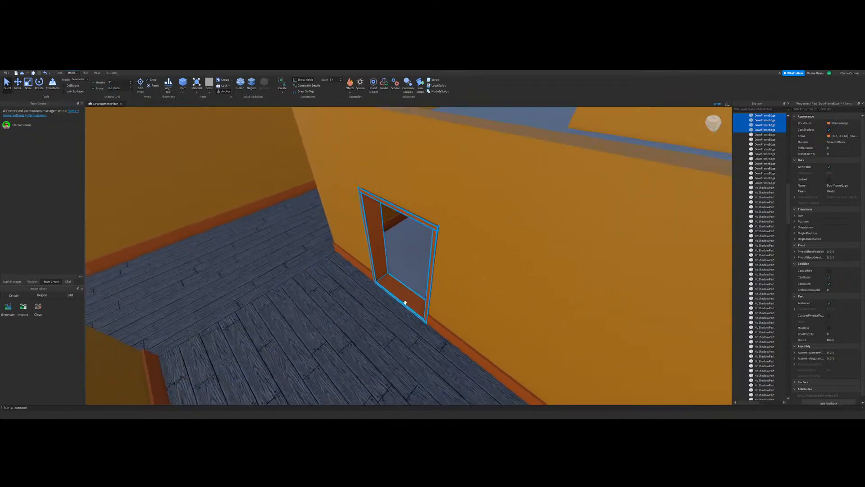
key(ctrl+d)
drag(404, 301, 382, 297)
key(f)
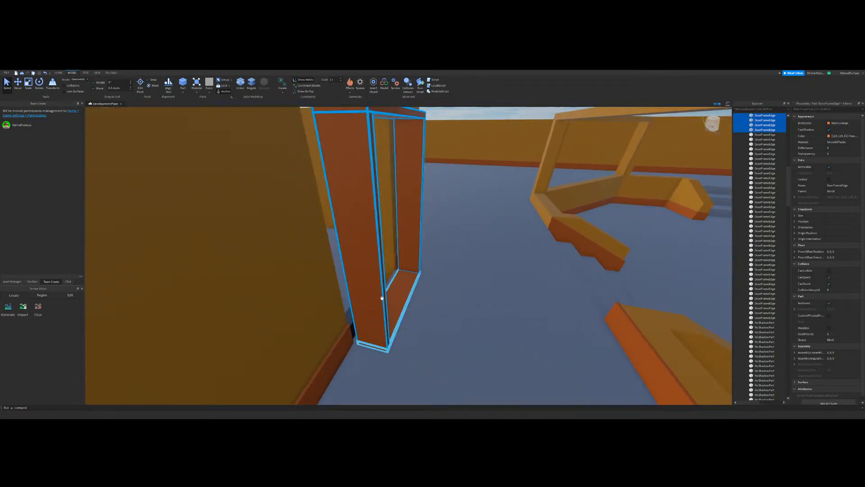
Step: Align the copied door frame with the doorway opening and set it into the wall's thickness
key(s)
key(w)
key(d)
click(19, 87)
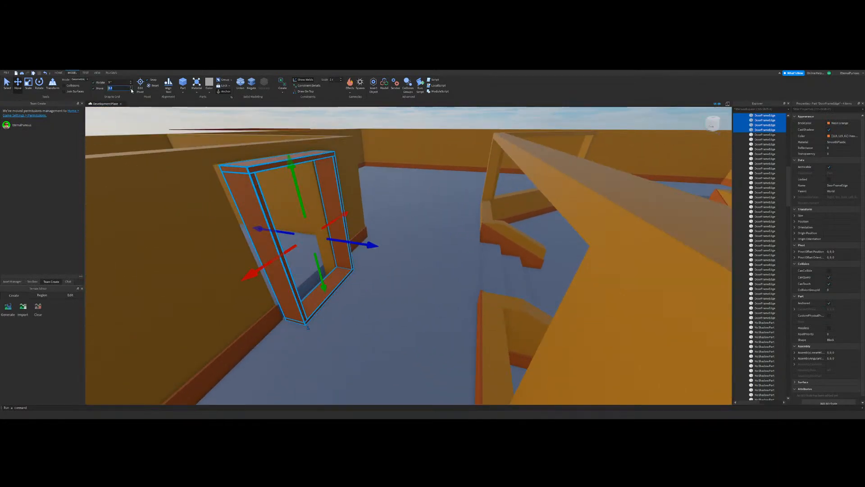
right_drag(388, 245, 399, 257)
key(a)
drag(440, 230, 408, 243)
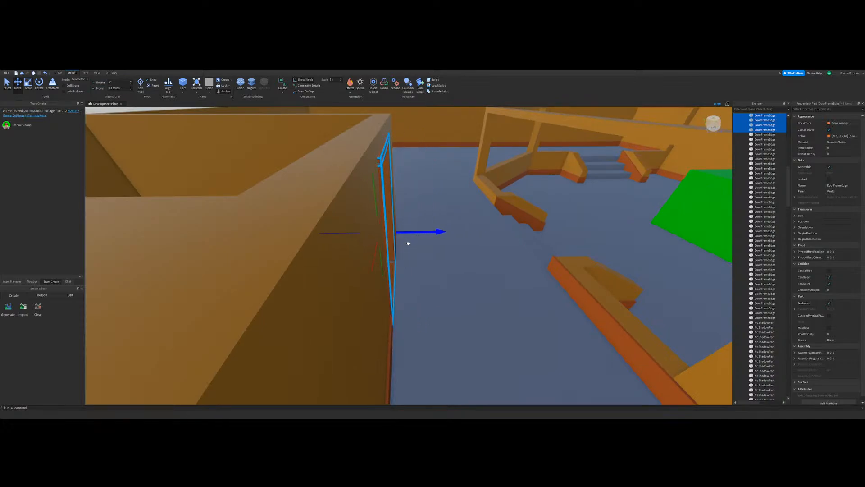
key(d)
mouse_move(409, 244)
right_down()
mouse_move(425, 282)
mouse_move(421, 255)
right_up()
drag(421, 255, 413, 253)
key(ctrl+z)
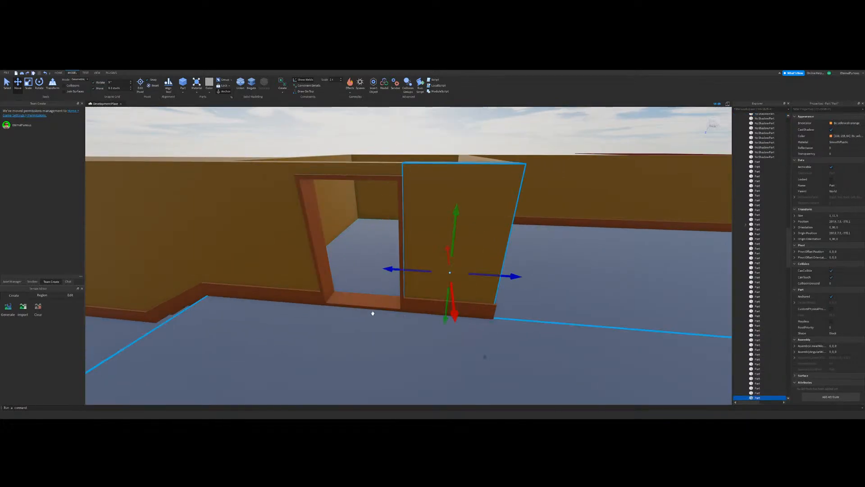
click(372, 312)
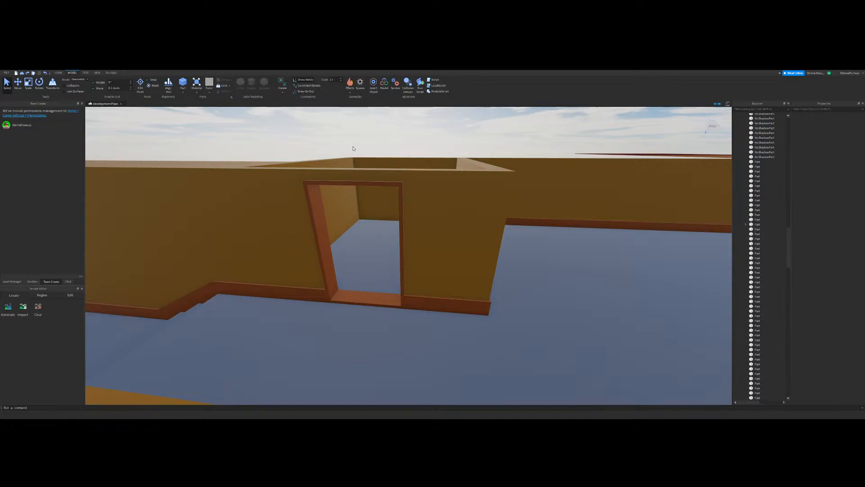
Step: Inspect the hallway, stairs and adjoining rooms around the newly framed doorway for missing baseboards and frames
right_drag(302, 145, 448, 277)
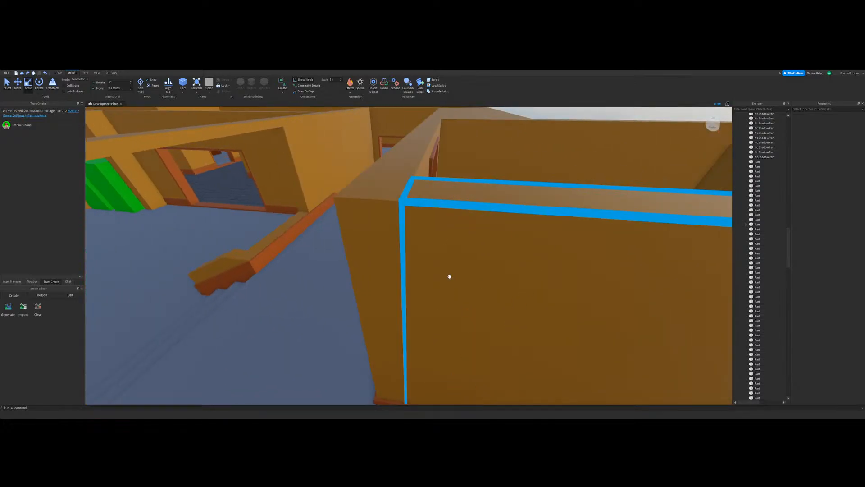
key(s)
key(d)
key(w)
key(w)
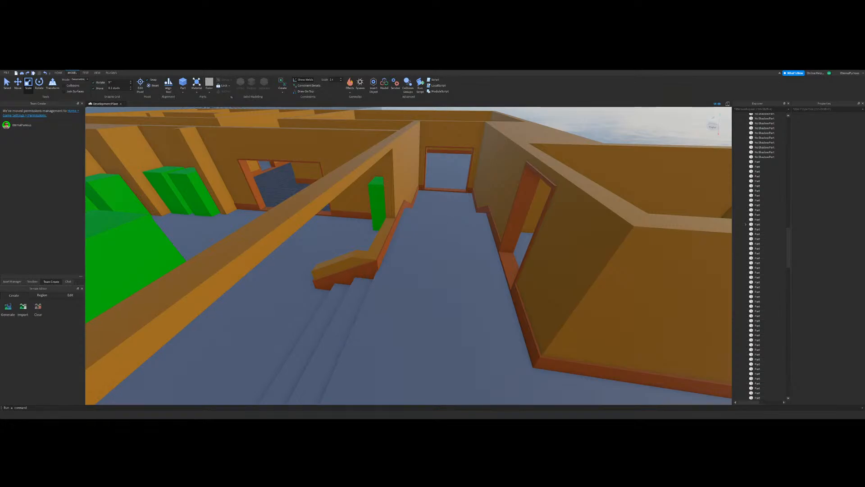
right_drag(343, 259, 345, 258)
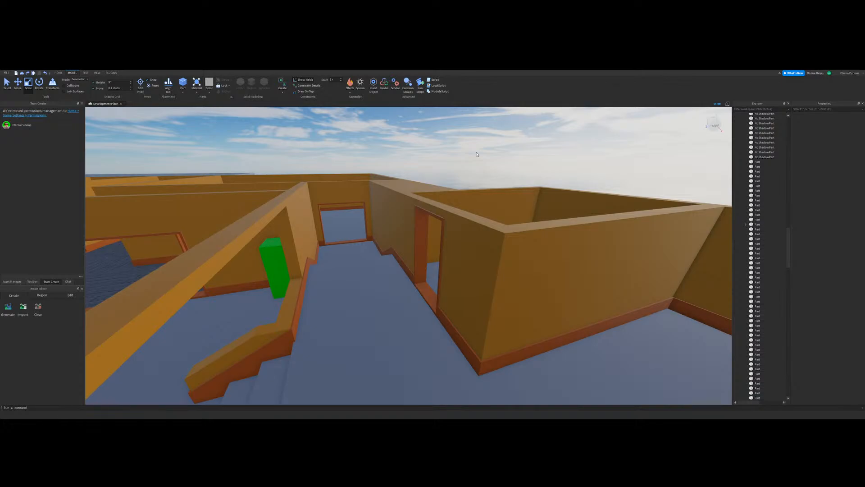
key(a)
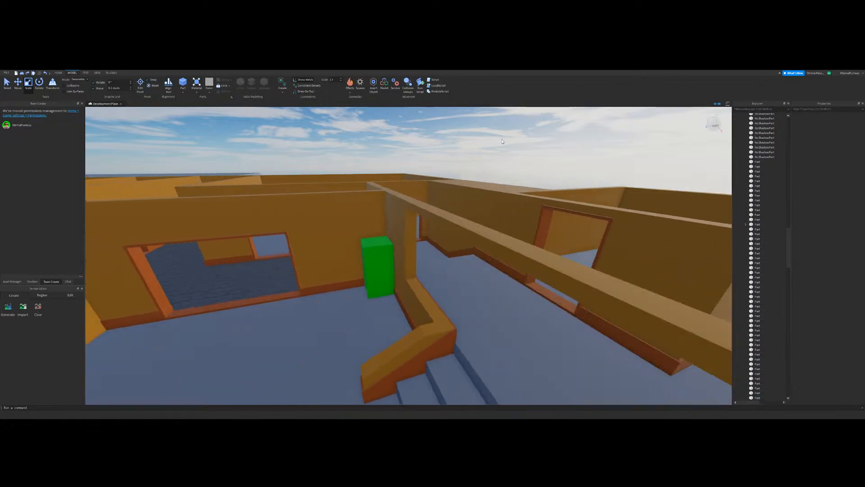
key(d)
key(s)
key(w)
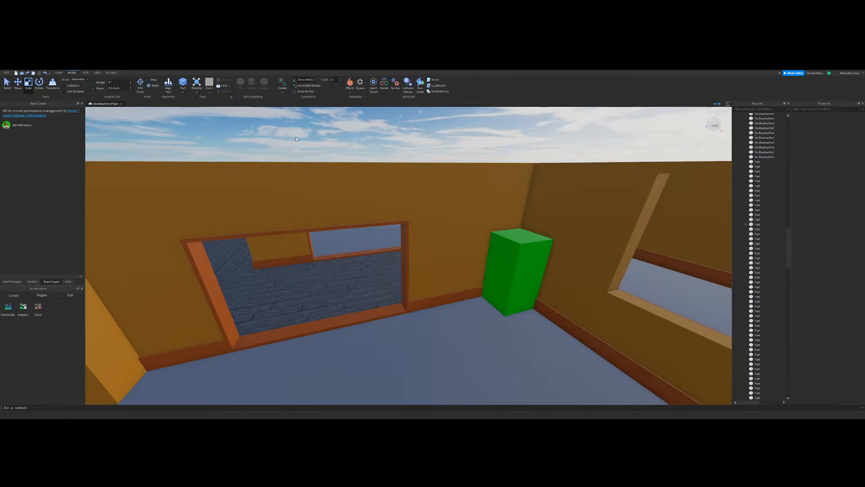
key(d)
key(w)
right_drag(417, 170, 399, 183)
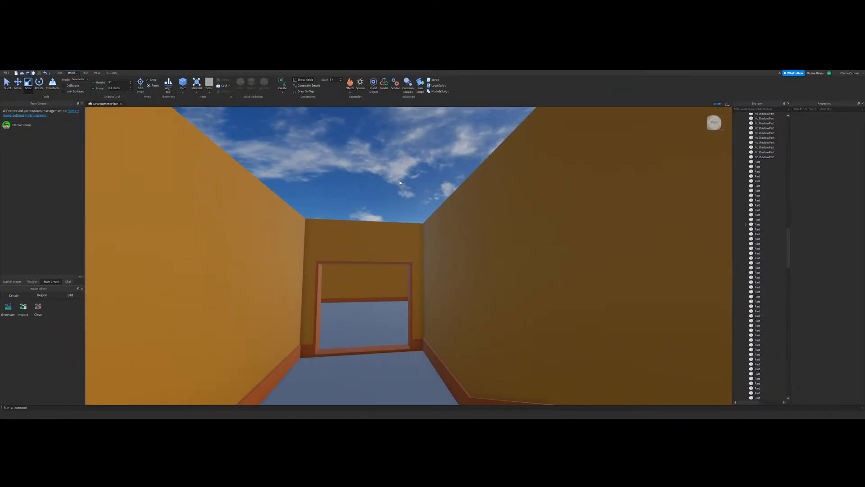
key(a)
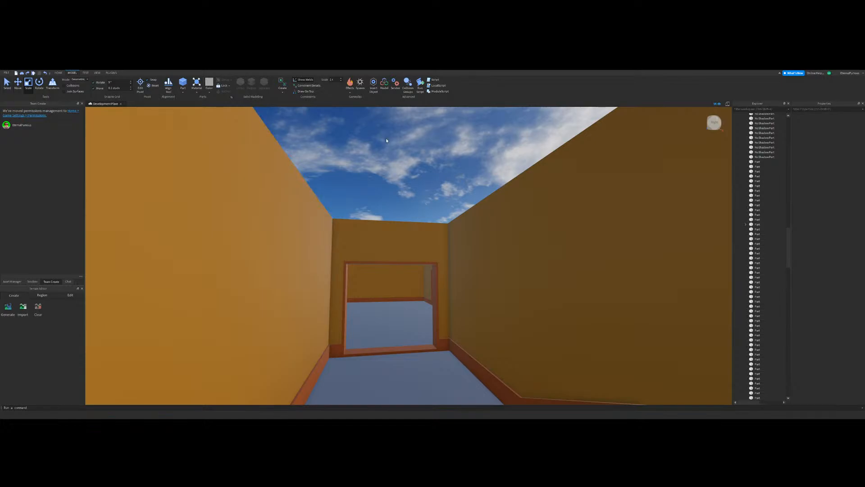
key(w)
Step: Fit an orange baseboard strip in the small bare room, between its corner and the door frame
right_drag(428, 190, 441, 268)
key(s)
click(400, 305)
key(w)
right_drag(421, 302, 420, 302)
drag(414, 263, 377, 273)
drag(447, 259, 411, 266)
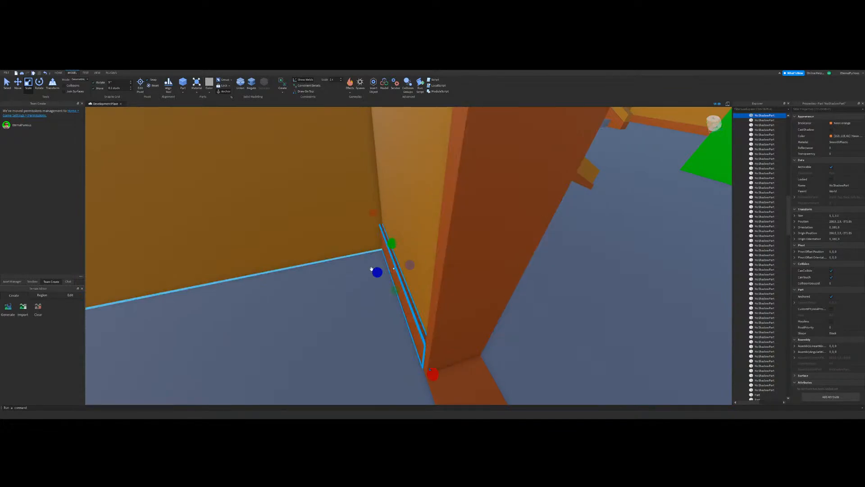
right_drag(355, 264, 355, 264)
key(a)
key(w)
mouse_move(355, 264)
mouse_down()
mouse_move(386, 256)
mouse_move(350, 257)
mouse_up()
key(s)
right_drag(371, 276, 371, 276)
key(w)
key(s)
click(18, 83)
click(538, 330)
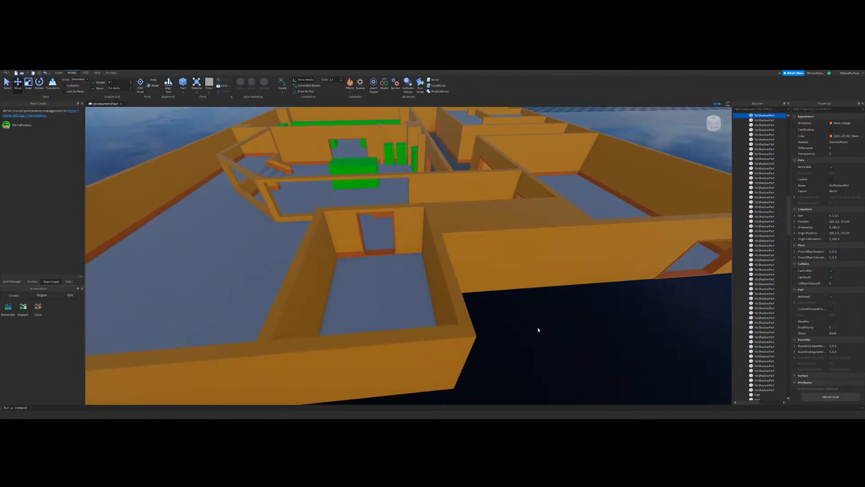
Step: Copy the strip beside the door frame, shrink it into the corner and stretch it along the adjoining long wall
key(w)
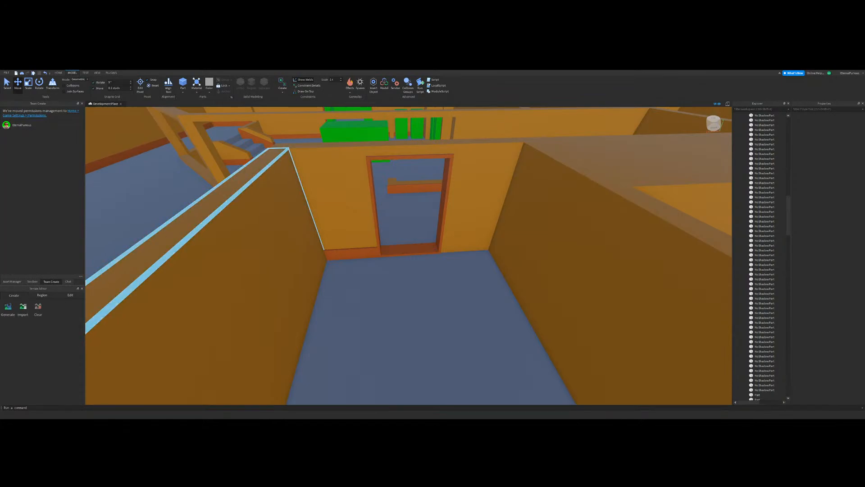
click(28, 86)
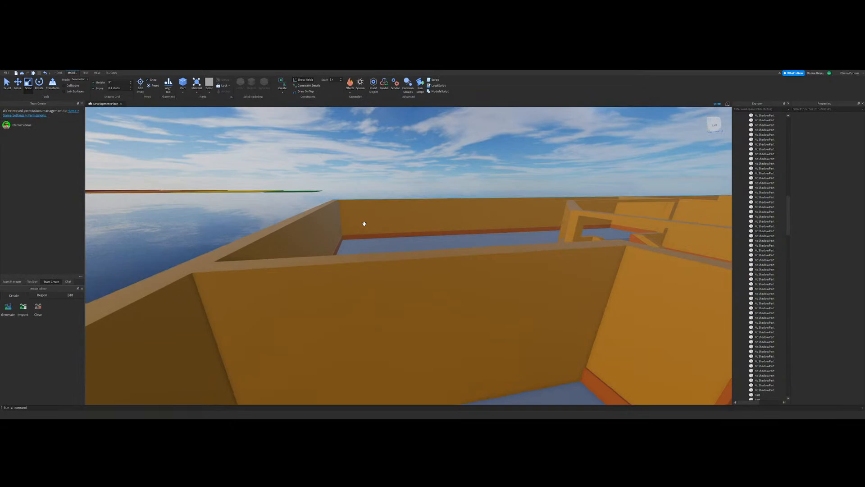
scroll(364, 224, up, 5)
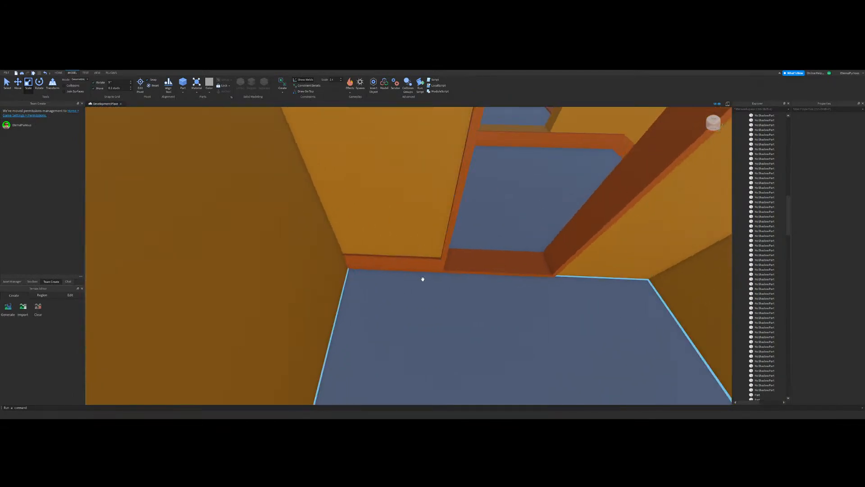
click(426, 265)
drag(457, 265, 359, 264)
right_drag(533, 265, 603, 169)
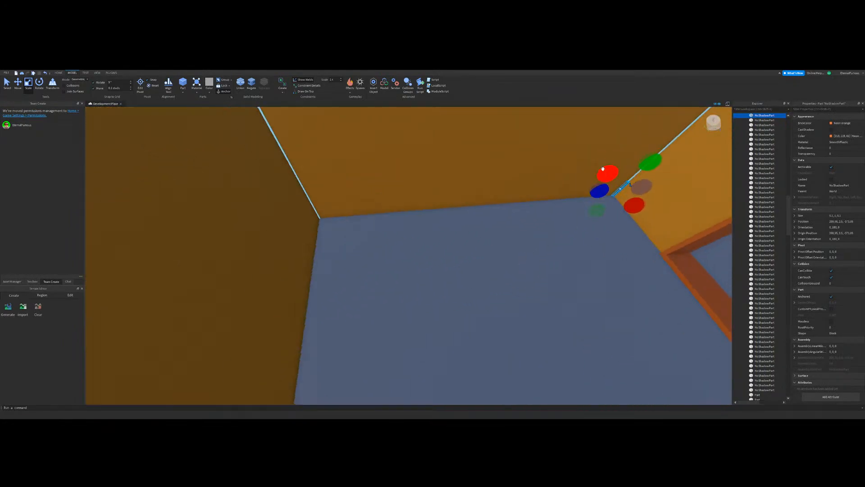
scroll(603, 169, down, 1)
drag(600, 193, 319, 222)
Step: Duplicate the small room's long baseboard and move the copy against the opposite long wall
click(18, 84)
right_drag(311, 189, 518, 203)
key(ctrl+d)
drag(405, 223, 506, 261)
right_drag(418, 231, 506, 261)
drag(506, 261, 507, 263)
right_drag(508, 262, 506, 262)
scroll(506, 263, down, 5)
click(594, 222)
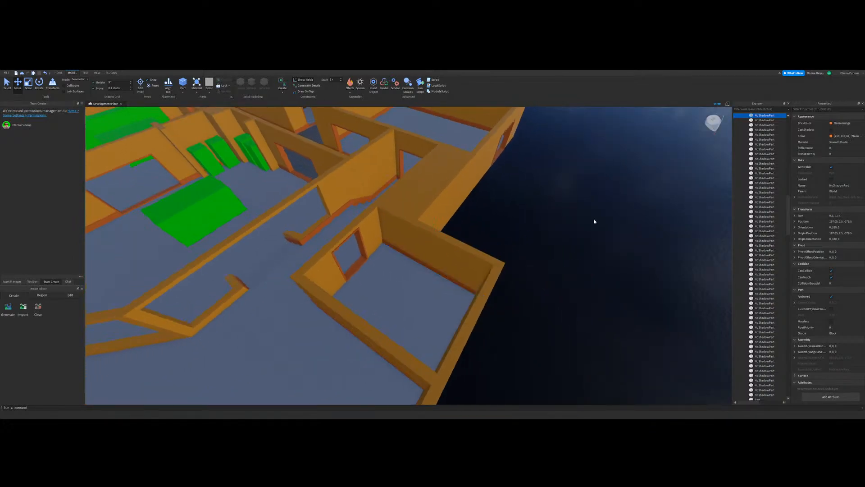
Step: Duplicate the second long baseboard and resize the copy to fill the short wall between the corner and the door frame
scroll(406, 253, up, 7)
click(29, 84)
right_drag(396, 279, 494, 270)
click(510, 255)
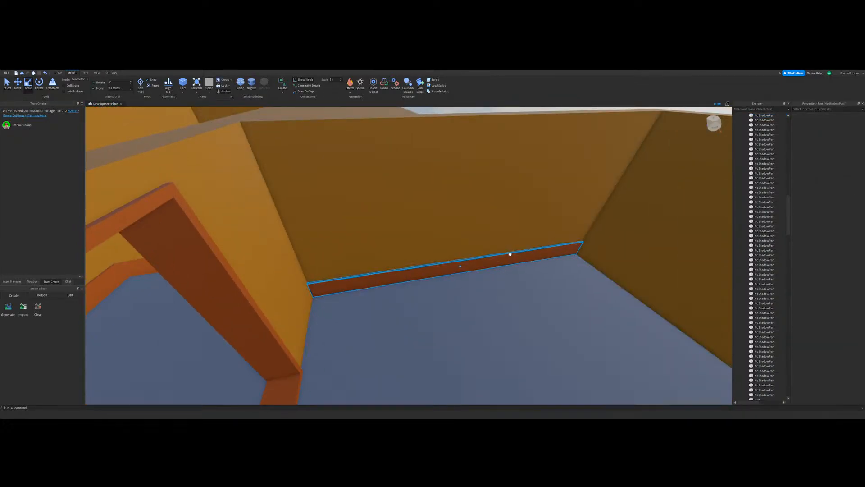
key(ctrl+d)
drag(603, 244, 306, 288)
scroll(446, 268, up, 4)
right_drag(446, 269, 446, 268)
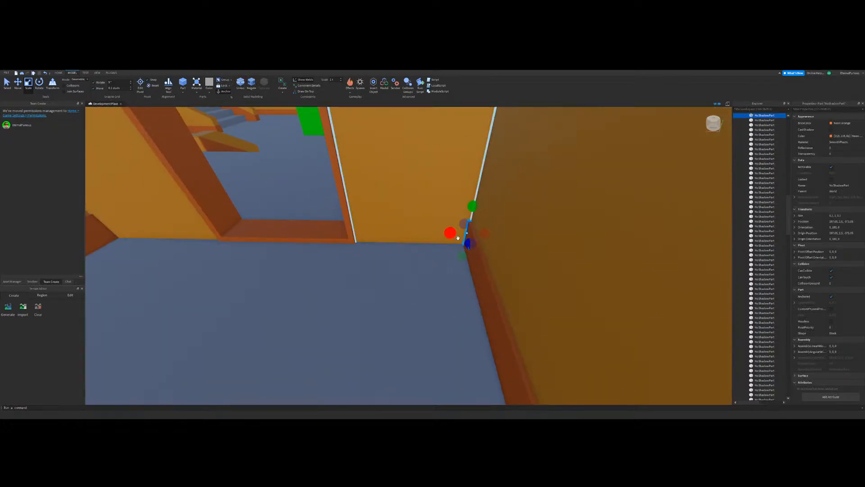
drag(457, 235, 340, 241)
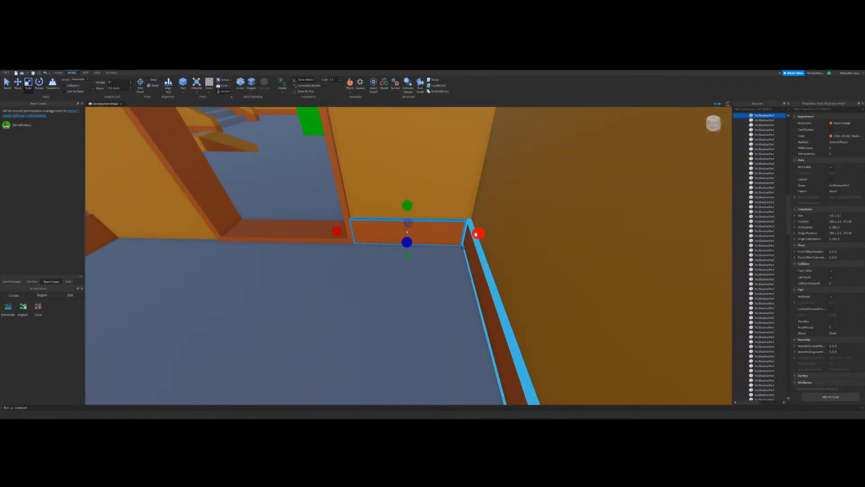
drag(475, 234, 479, 234)
Step: Duplicate the short strip beside the door frame and move the copy to the small room's opposite end wall
scroll(405, 252, down, 4)
right_drag(406, 252, 279, 220)
click(17, 84)
key(ctrl+d)
scroll(396, 223, up, 4)
drag(492, 234, 436, 226)
right_drag(454, 251, 483, 226)
drag(462, 237, 462, 236)
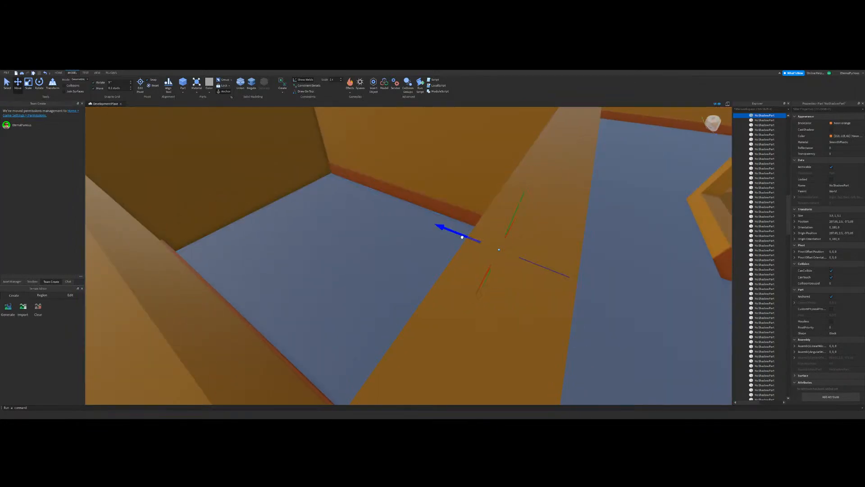
right_drag(462, 237, 467, 239)
drag(462, 237, 347, 240)
right_drag(347, 240, 586, 189)
Step: Lengthen the end wall's strip until it reaches the far corner of the small room
click(28, 84)
right_drag(495, 235, 546, 256)
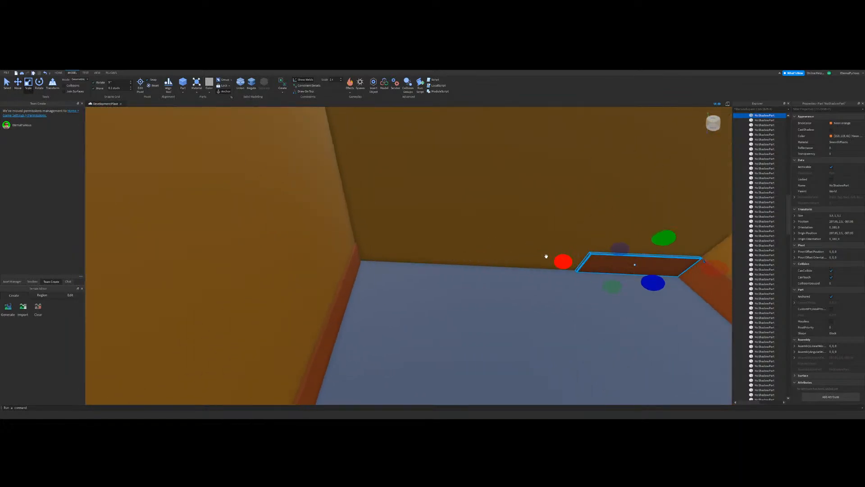
drag(546, 256, 344, 244)
right_drag(347, 246, 189, 369)
click(144, 392)
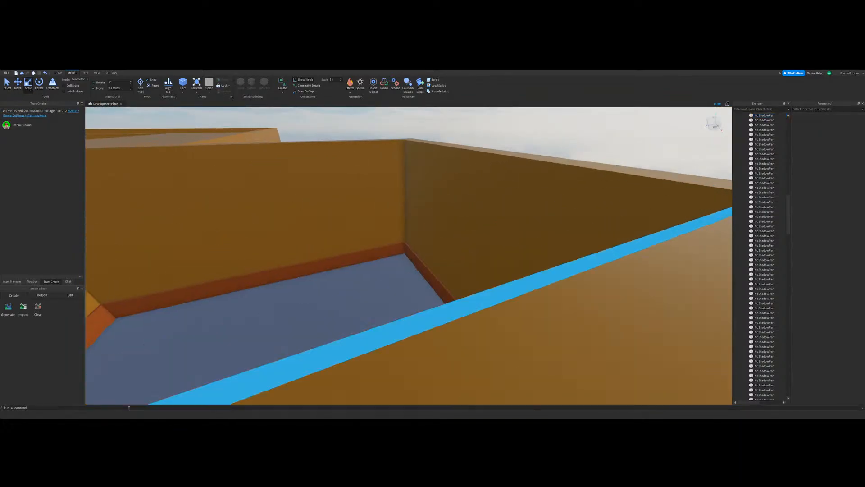
Step: Duplicate the baseboard of the low wall beside the steps and place the copy along the low wall next to the post
key(w)
key(a)
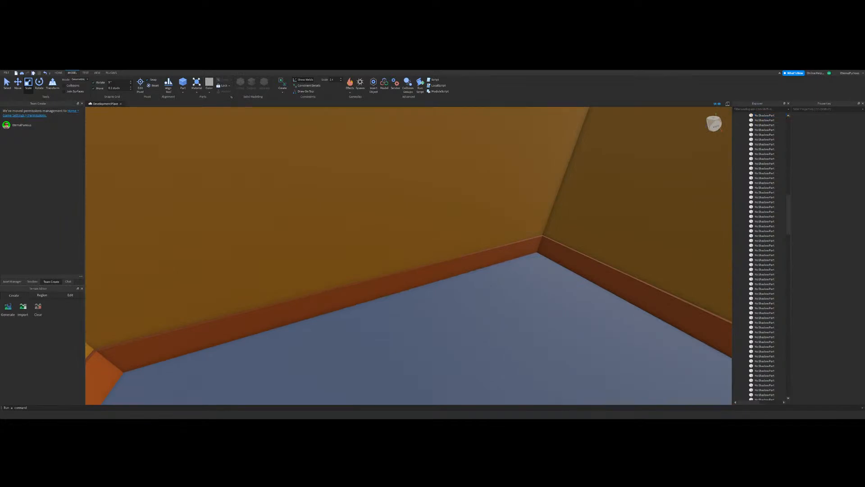
right_drag(540, 252, 431, 260)
key(s)
key(w)
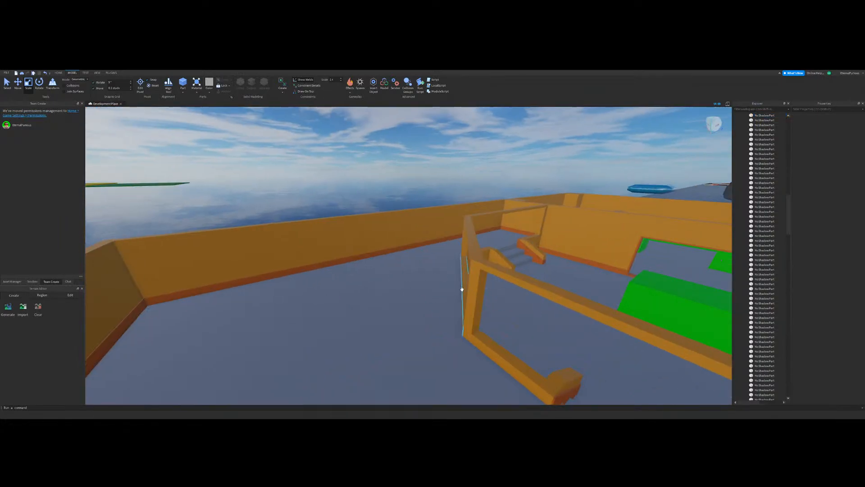
key(w)
right_drag(461, 288, 462, 289)
key(w)
key(d)
click(16, 87)
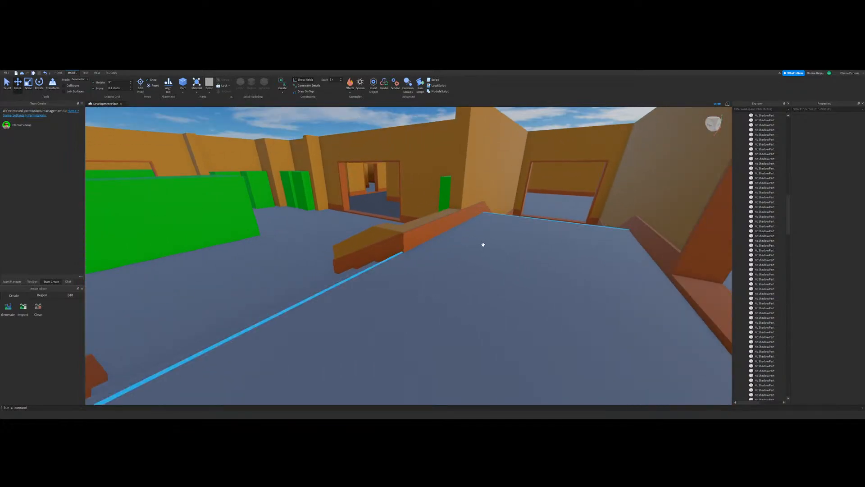
click(439, 229)
key(ctrl+d)
drag(473, 210, 380, 266)
right_drag(473, 210, 380, 267)
drag(380, 266, 361, 266)
right_drag(380, 266, 361, 266)
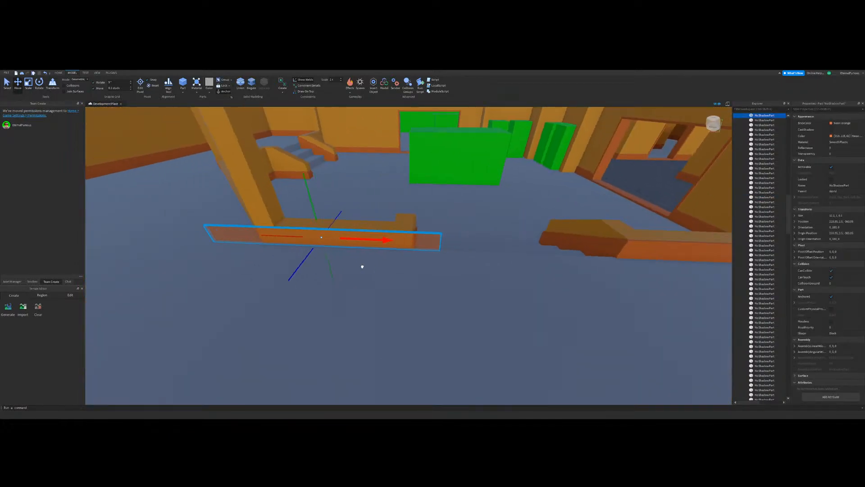
key(w)
drag(361, 266, 232, 262)
key(s)
key(a)
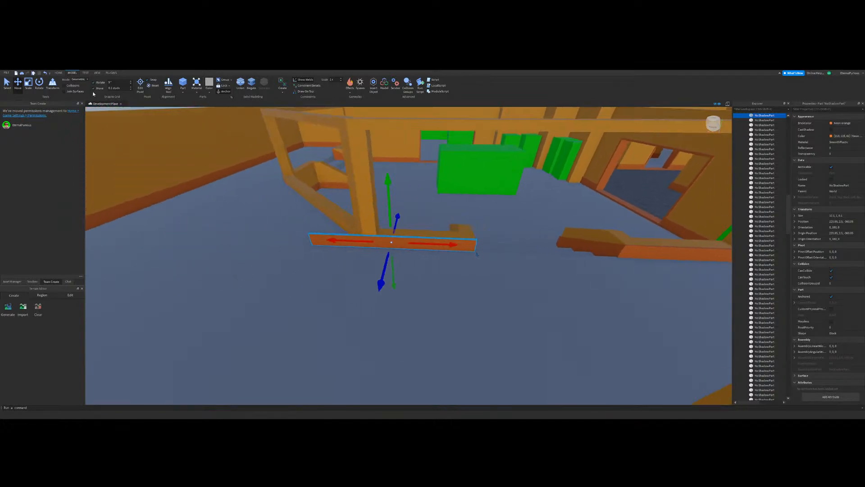
Step: Shorten the copied strip so that it ends flush with the corner of the low wall at the post
key(w)
click(28, 85)
key(w)
drag(382, 222, 427, 235)
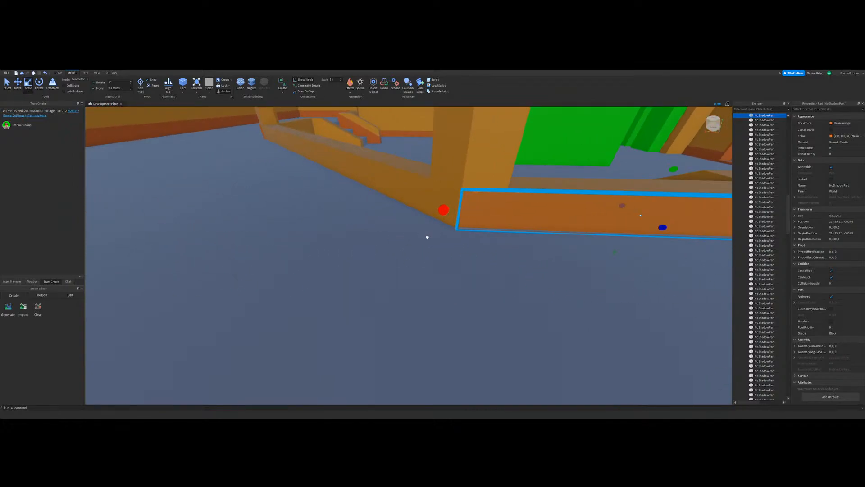
key(s)
mouse_move(427, 236)
right_down()
mouse_move(415, 236)
mouse_move(431, 242)
right_up()
key(w)
click(421, 232)
key(w)
key(s)
Step: Use the GapFill plugin to create an orange part along the diagonal low wall, starting from the new strip's end edge
click(111, 73)
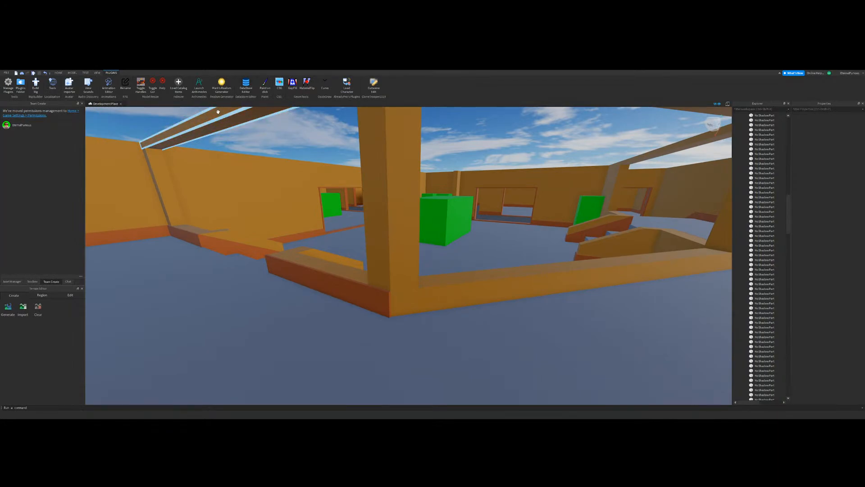
click(293, 84)
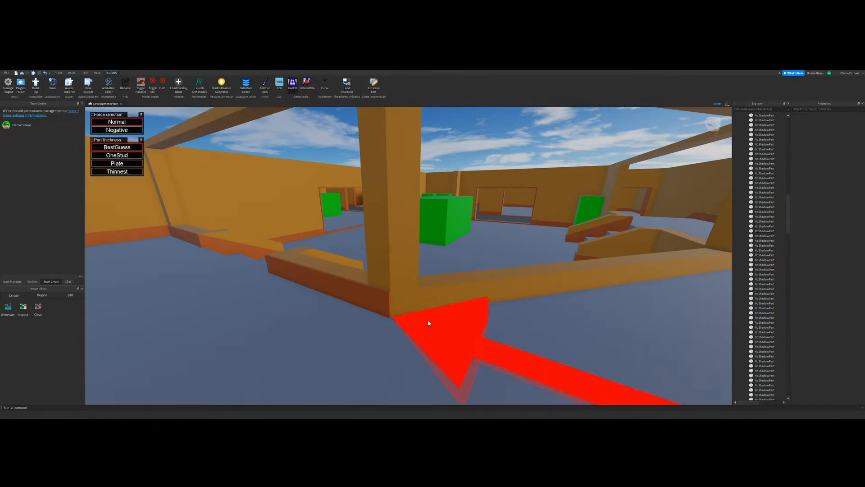
click(388, 304)
key(d)
right_drag(452, 258, 355, 211)
click(396, 258)
key(a)
key(d)
Step: Select the gap-filled part and adjust its width across the diagonal low wall using a finer move snap
key(ctrl+3)
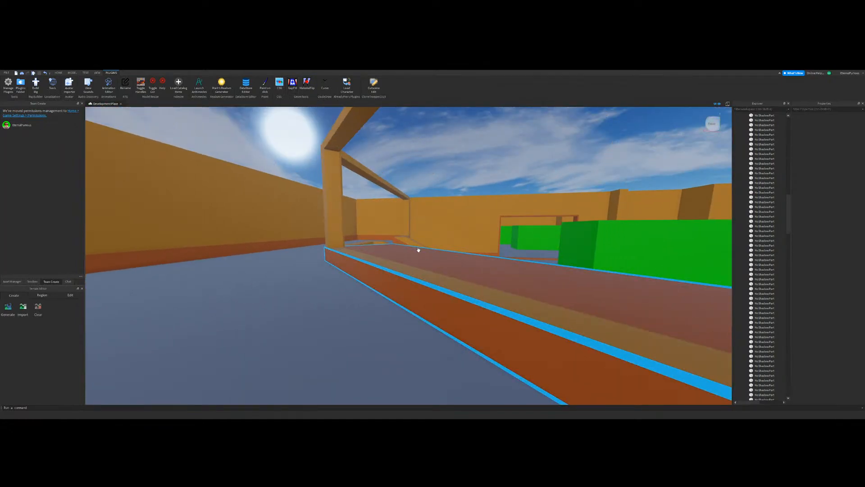
click(417, 250)
key(e)
right_drag(417, 250, 418, 254)
drag(428, 206, 385, 212)
key(w)
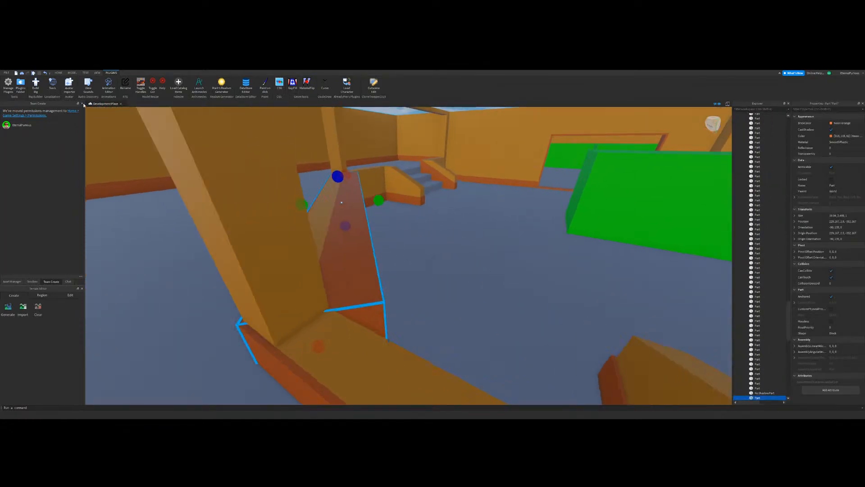
click(72, 73)
click(121, 89)
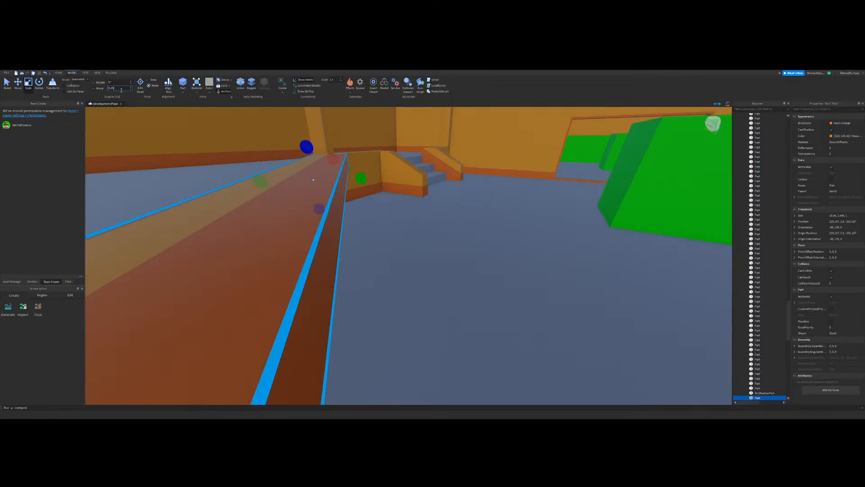
right_drag(431, 229, 430, 228)
key(s)
key(d)
drag(384, 171, 380, 173)
key(a)
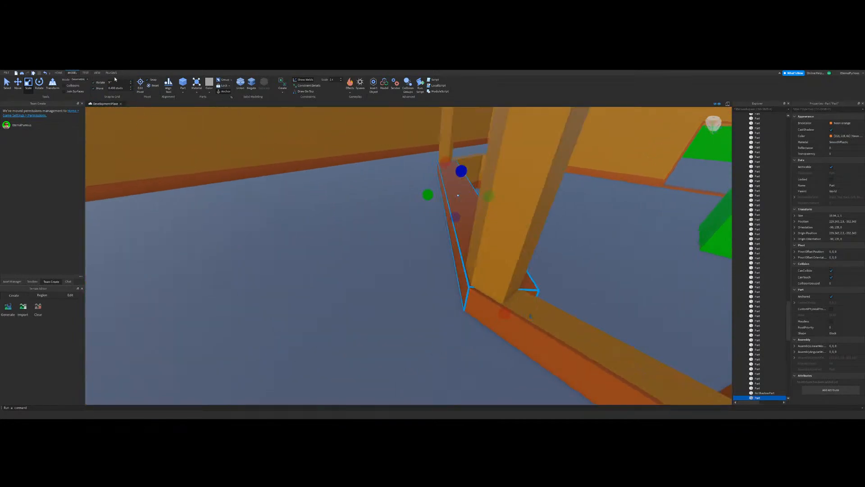
Step: Set the move snap to 0.1 studs and thin the gap-filled part to a narrow strip on the diagonal low wall's outer face
click(121, 89)
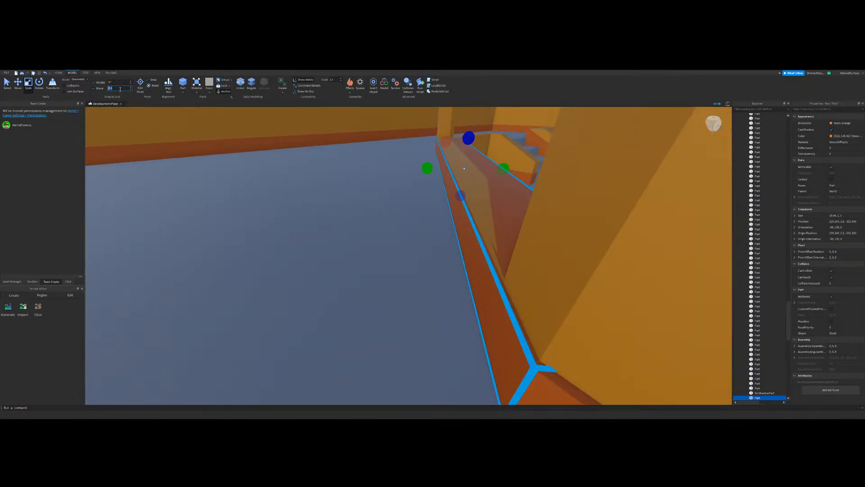
drag(503, 169, 452, 198)
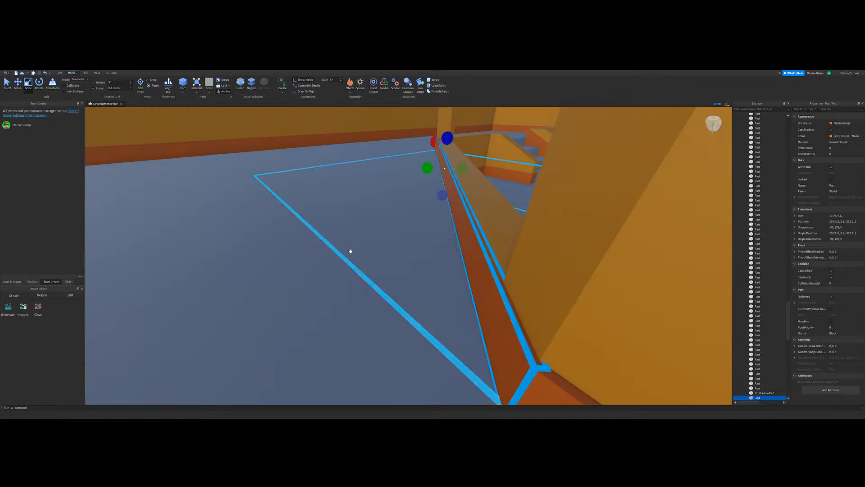
right_drag(350, 251, 351, 251)
key(s)
click(368, 191)
key(d)
right_drag(369, 191, 368, 191)
right_drag(473, 177, 473, 176)
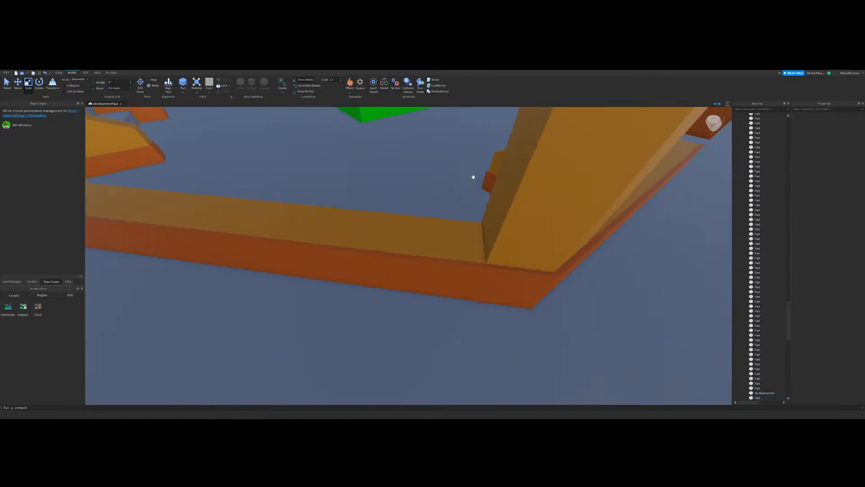
Step: Examine how the thinned strip meets the neighbouring baseboards and posts at both ends of the diagonal low wall
right_drag(409, 151, 450, 143)
key(w)
click(423, 256)
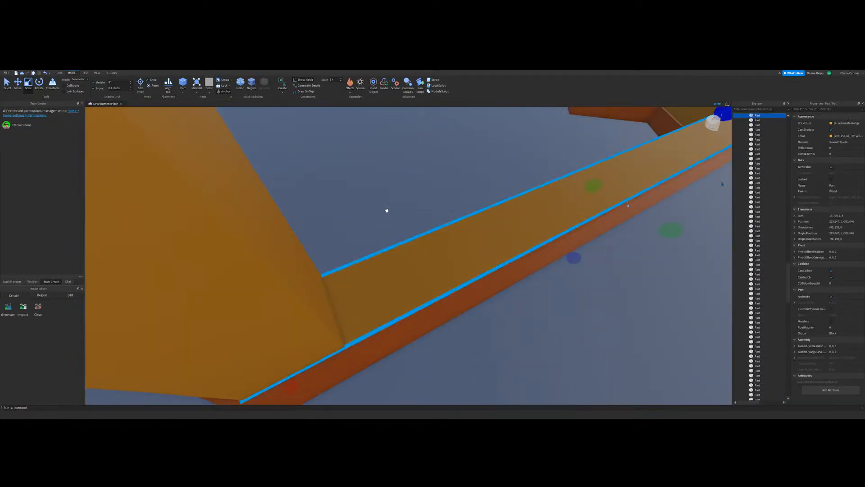
right_drag(432, 215, 432, 215)
key(w)
drag(326, 155, 329, 162)
right_drag(465, 223, 466, 222)
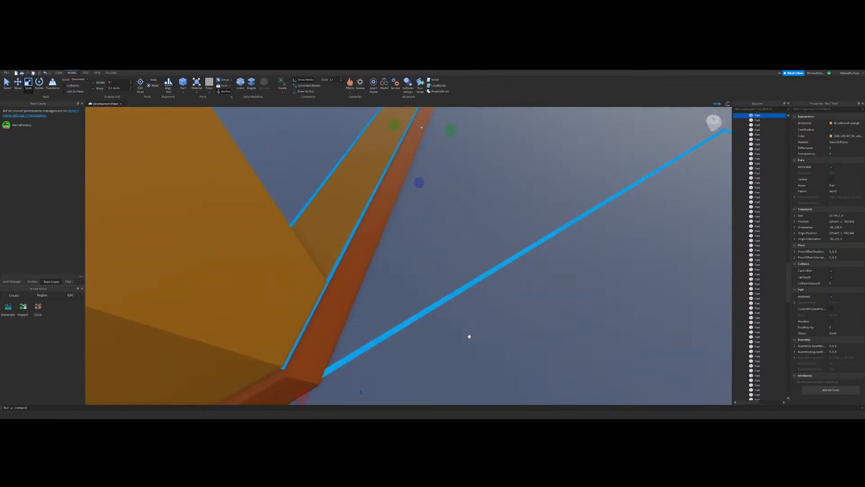
click(469, 336)
right_drag(469, 336, 469, 336)
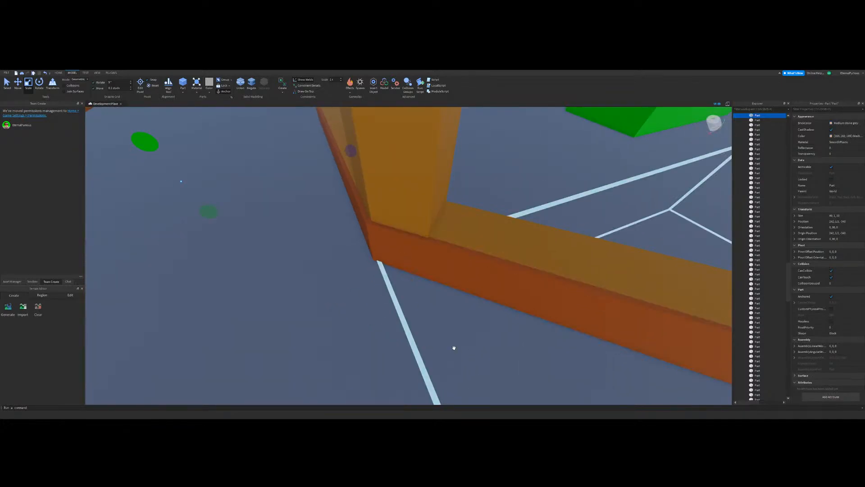
right_drag(456, 291, 456, 291)
scroll(456, 290, up, 4)
Step: Delete the gap-filled strip from the diagonal low wall's outer face
key(Delete)
click(360, 319)
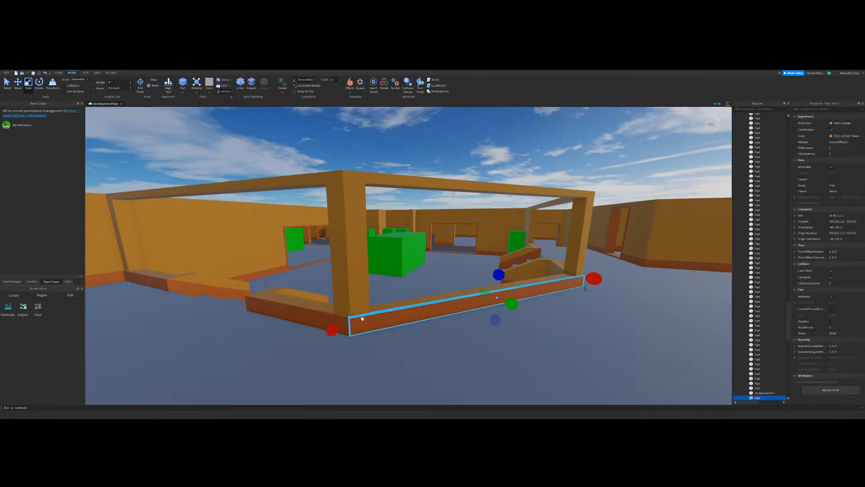
key(Delete)
Step: Duplicate the baseboard strip on the adjoining low wall and place the copy on the diagonal low wall's outer face
click(257, 306)
key(ctrl+d)
drag(257, 307, 270, 315)
right_drag(270, 315, 270, 315)
drag(270, 315, 383, 261)
right_drag(419, 318, 419, 319)
click(448, 177)
right_drag(456, 187, 455, 187)
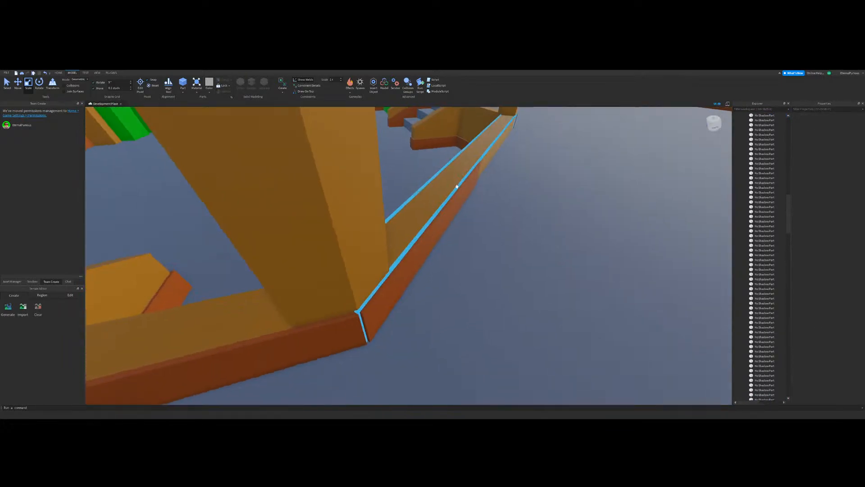
Step: Stretch the copied strip along the diagonal low wall until it reaches the corner at the other post
right_drag(510, 355, 510, 355)
click(324, 305)
scroll(386, 330, down, 3)
right_drag(386, 330, 386, 330)
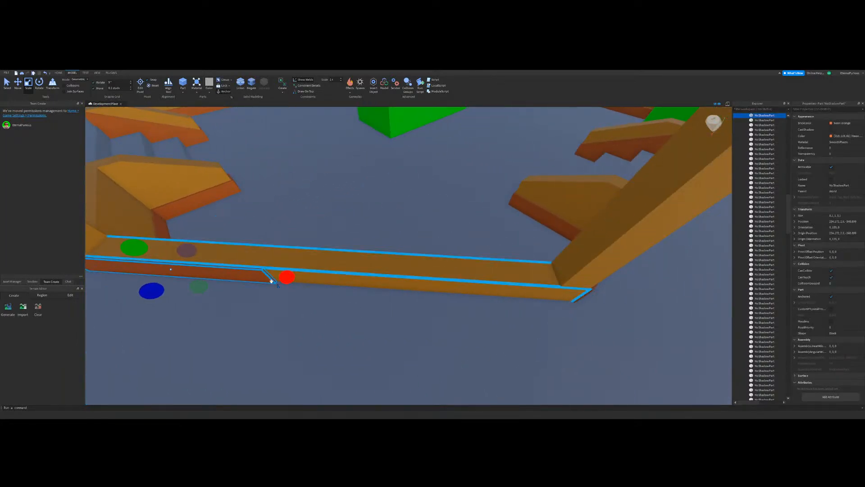
drag(285, 278, 377, 318)
right_drag(377, 318, 377, 318)
drag(377, 318, 344, 355)
right_drag(344, 355, 344, 355)
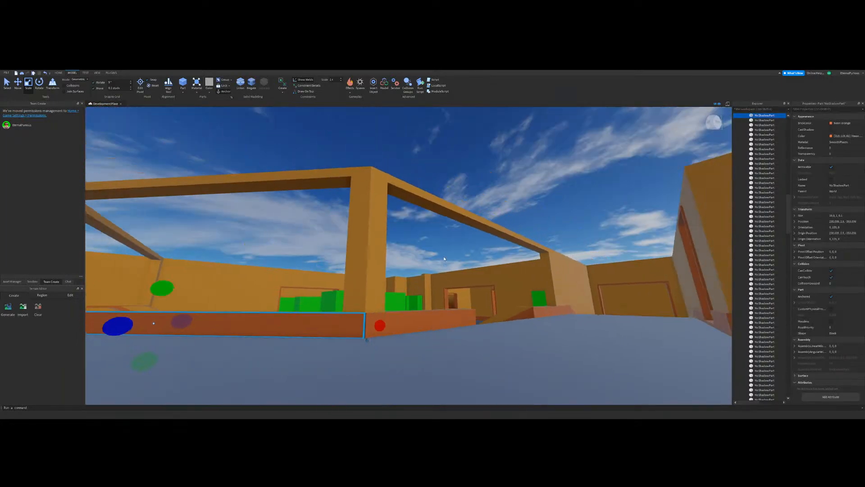
click(449, 253)
right_drag(450, 253, 450, 253)
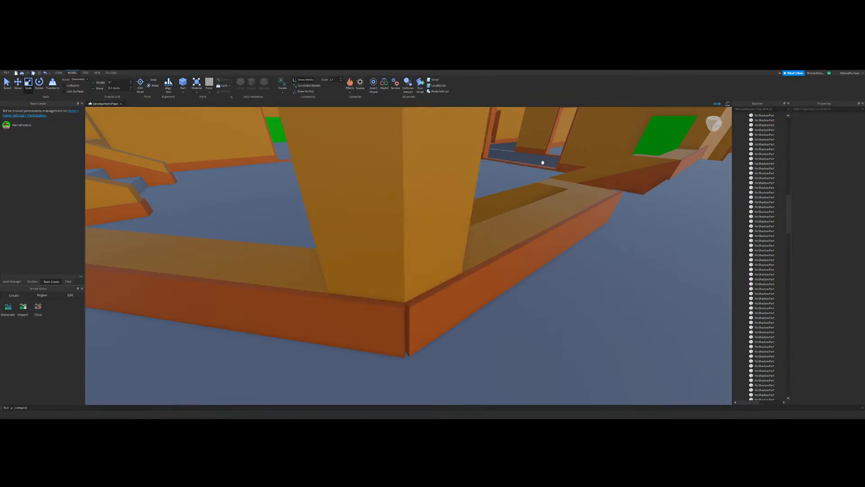
right_drag(542, 163, 542, 162)
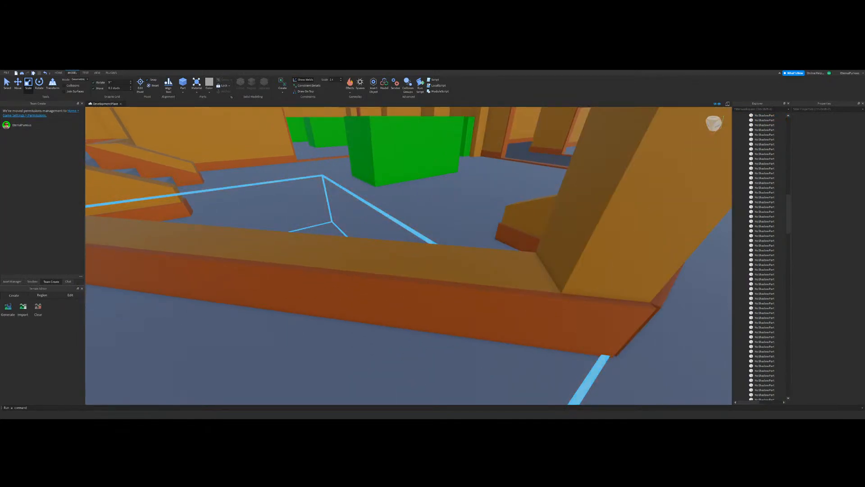
right_drag(431, 269, 431, 269)
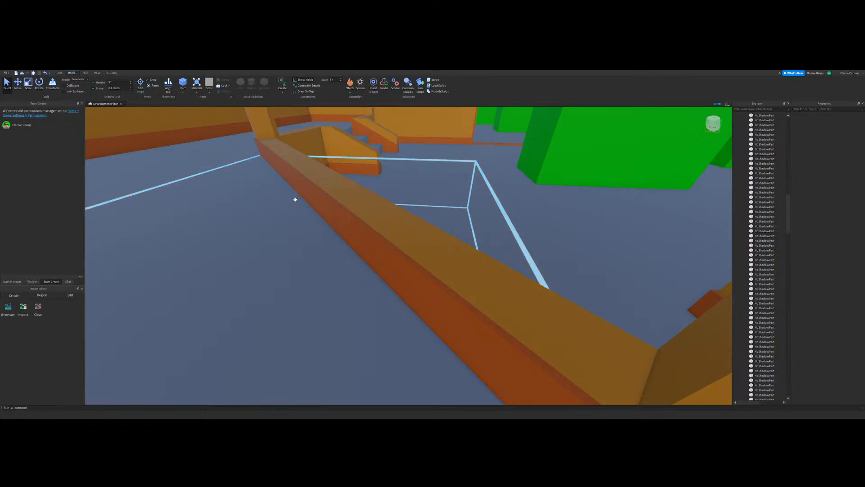
Step: Undo the last stretch of the diagonal wall's strip and redo it
right_drag(295, 199, 294, 194)
click(335, 299)
scroll(400, 187, down, 3)
key(ctrl+z)
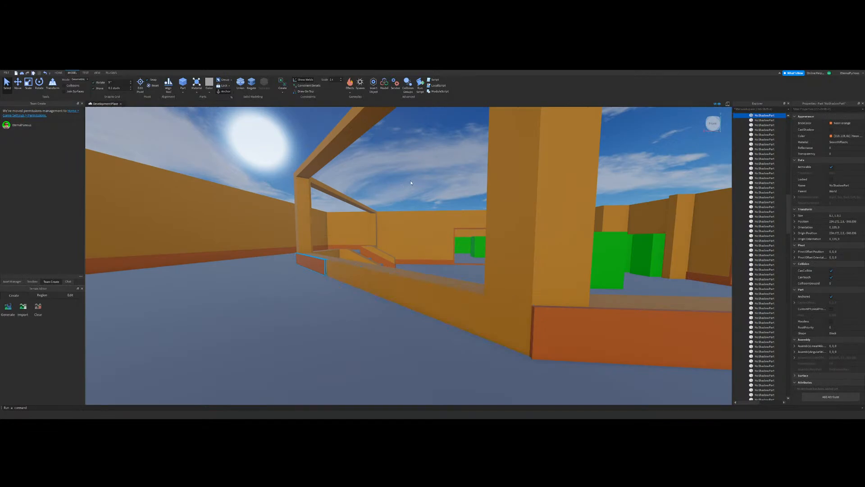
key(ctrl+y)
click(434, 185)
Step: Use the GapFill plugin to fill the narrow gap between the two baseboard strips' end edges at the post corner
key(w)
key(d)
click(110, 73)
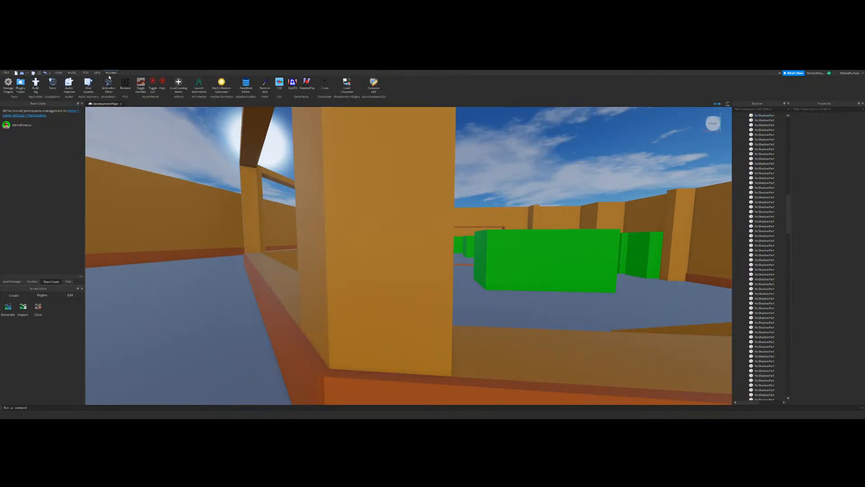
scroll(436, 233, down, 4)
right_drag(436, 227, 437, 233)
key(w)
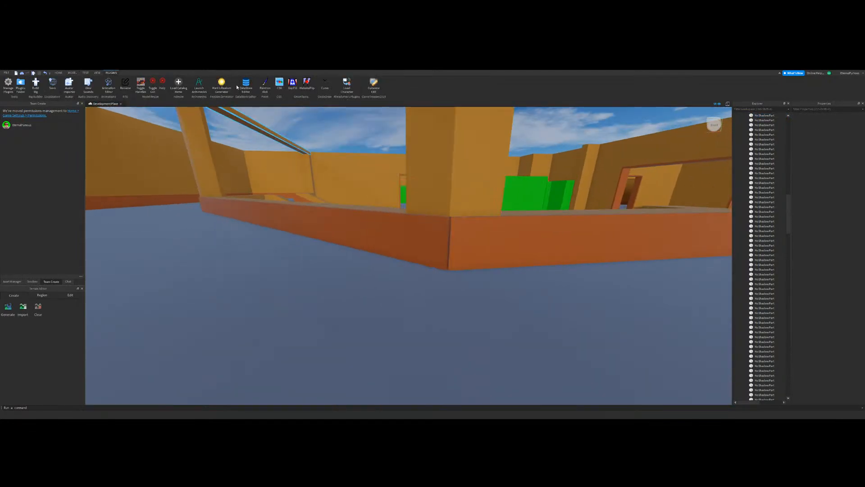
key(s)
key(d)
key(a)
click(293, 85)
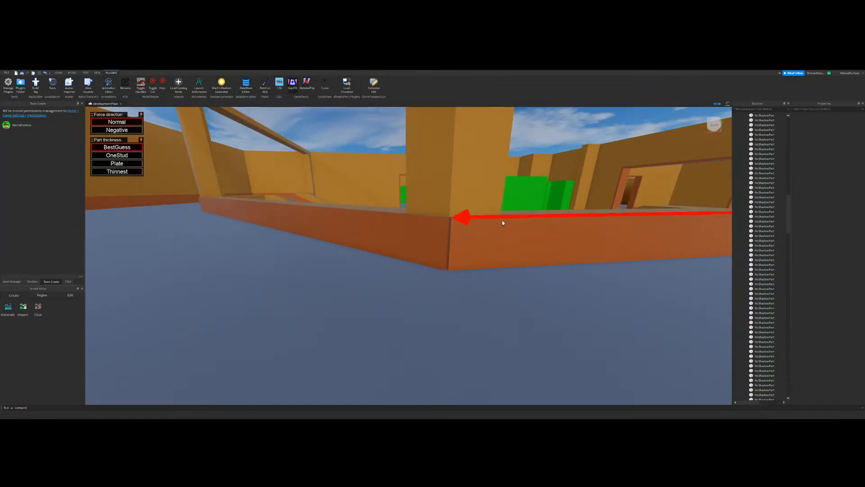
click(452, 260)
key(s)
key(a)
right_drag(360, 275, 436, 268)
key(w)
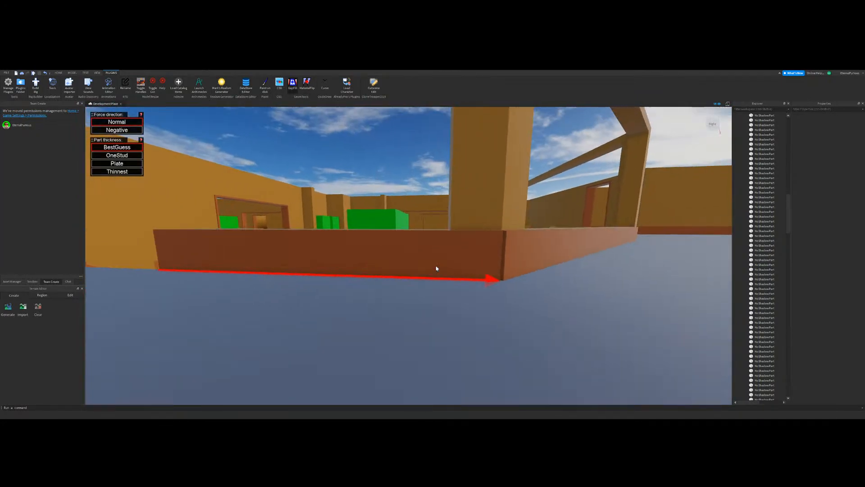
key(d)
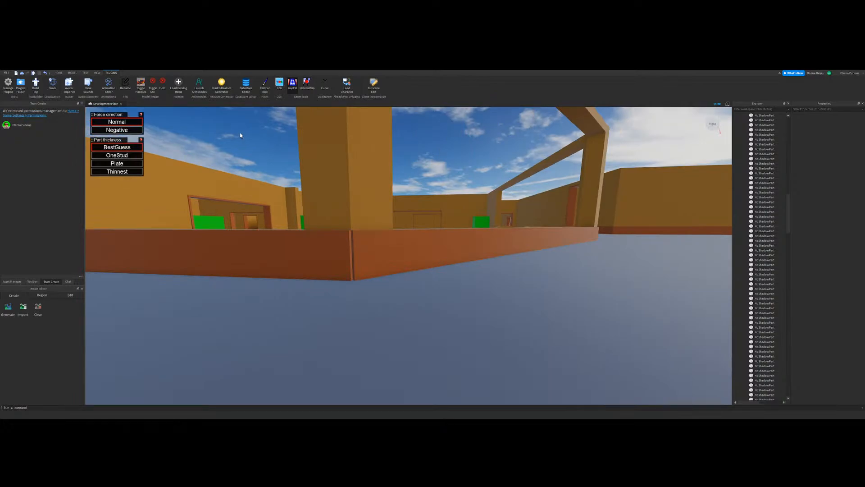
click(346, 261)
click(355, 258)
key(w)
key(a)
click(293, 85)
right_drag(397, 211, 399, 226)
key(s)
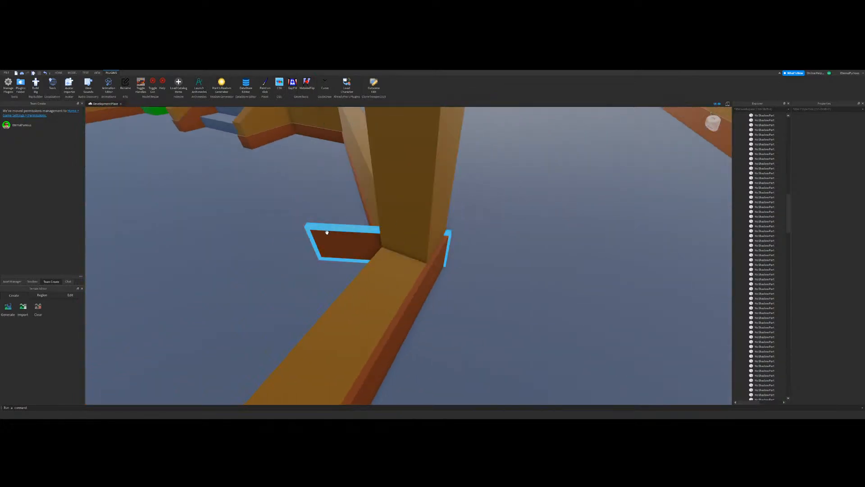
Step: Select the gap-filled part crossing the post corner and resize it along its long side with the Scale tool
click(326, 232)
click(73, 73)
click(29, 85)
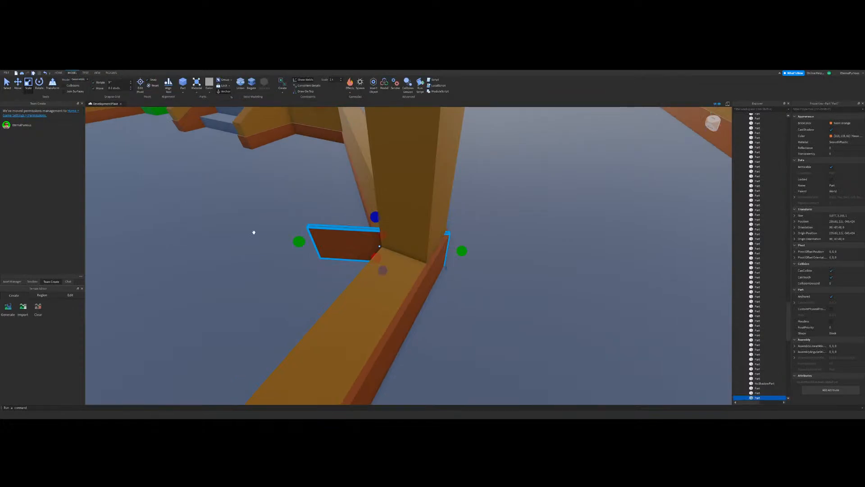
key(w)
drag(299, 242, 270, 240)
key(d)
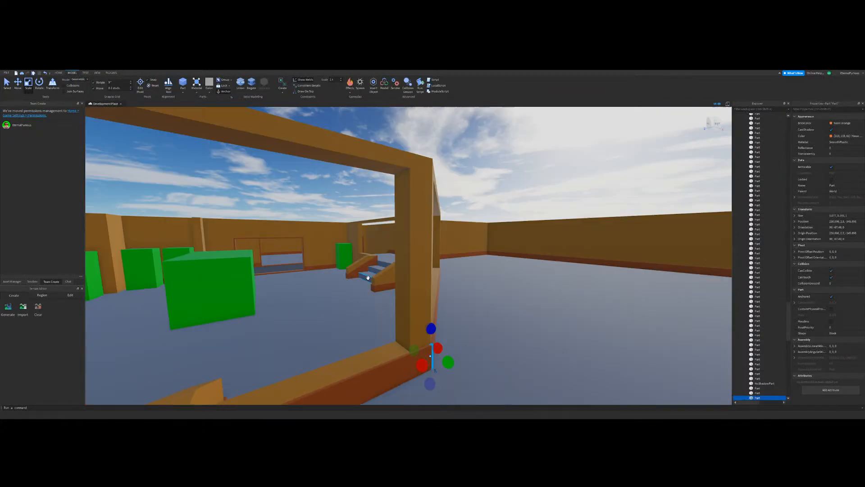
click(533, 218)
right_drag(534, 218, 442, 278)
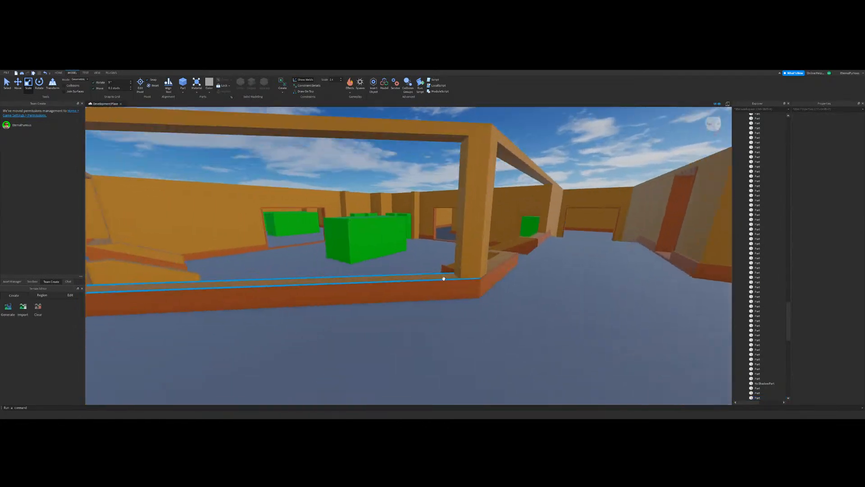
Step: Examine the baseboard joints at the posts along the low walls
key(w)
click(405, 216)
drag(343, 225, 399, 233)
key(w)
right_drag(398, 234, 400, 234)
drag(399, 234, 384, 251)
right_drag(384, 251, 385, 251)
key(s)
click(385, 251)
key(w)
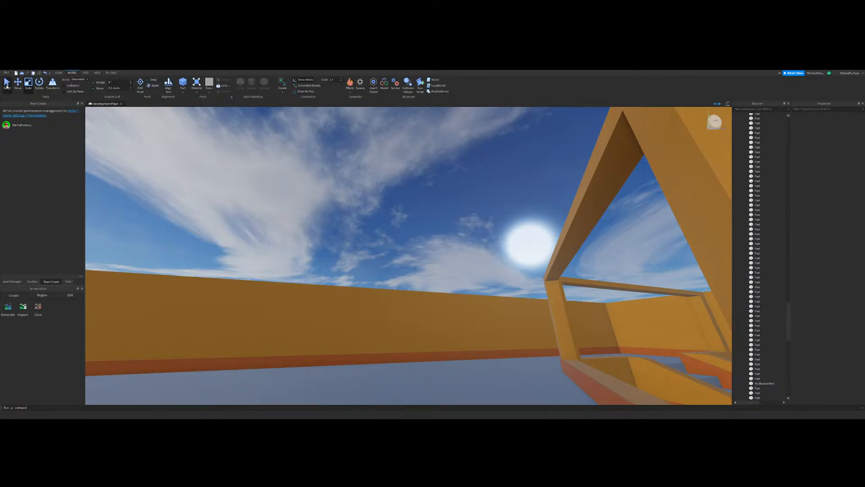
Step: Inspect the baseboards along the outer walls and walkway from above for missing pieces
right_drag(356, 197, 388, 188)
key(s)
key(d)
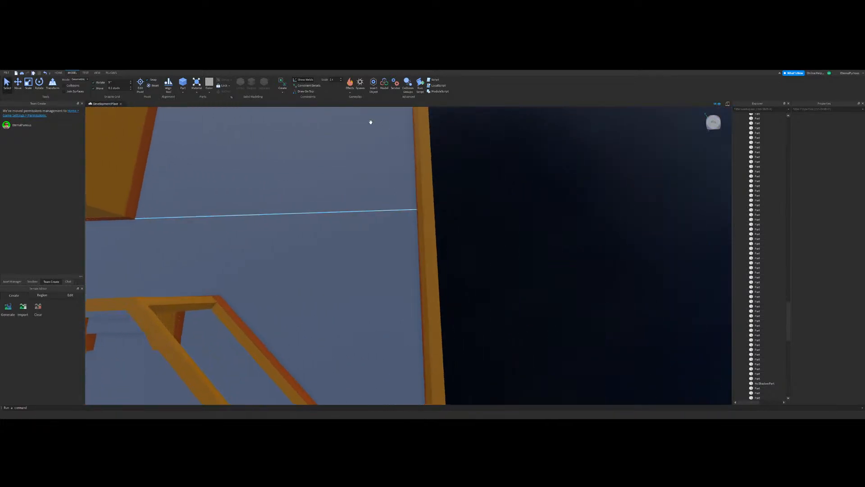
right_drag(371, 122, 396, 259)
key(w)
key(s)
key(w)
key(s)
key(w)
key(s)
key(w)
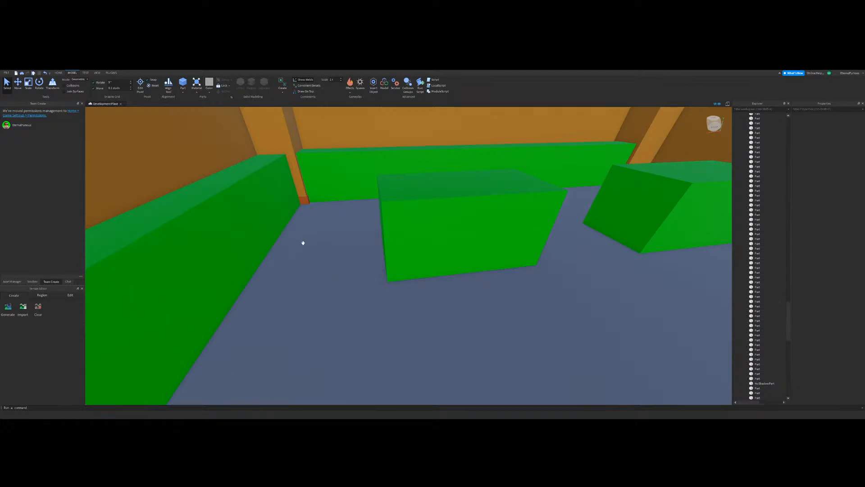
Step: Check the room with the green blocks, the overhead beams and the walkway floor for remaining baseboard gaps
scroll(303, 243, down, 5)
right_drag(303, 243, 301, 241)
scroll(400, 201, up, 5)
right_drag(401, 201, 401, 201)
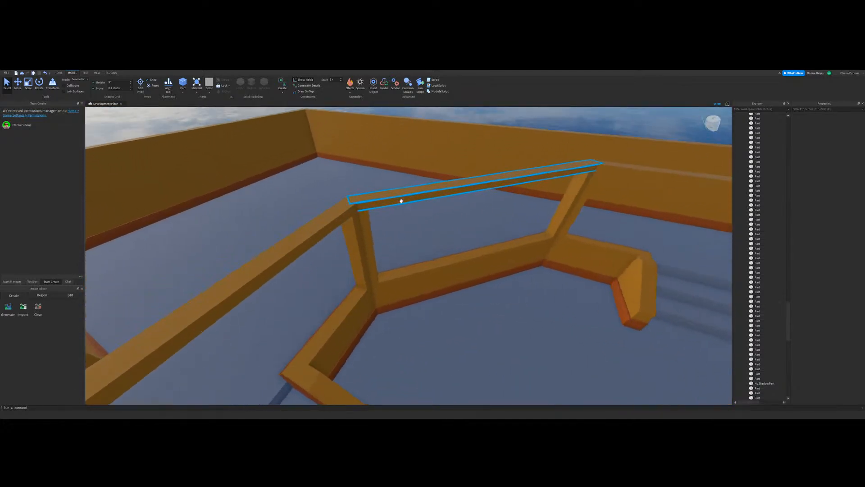
key(a)
key(d)
key(a)
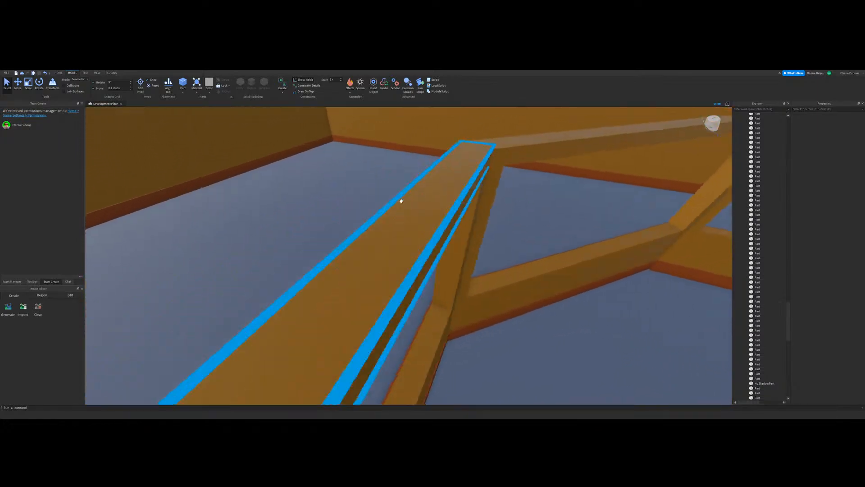
key(w)
key(s)
key(w)
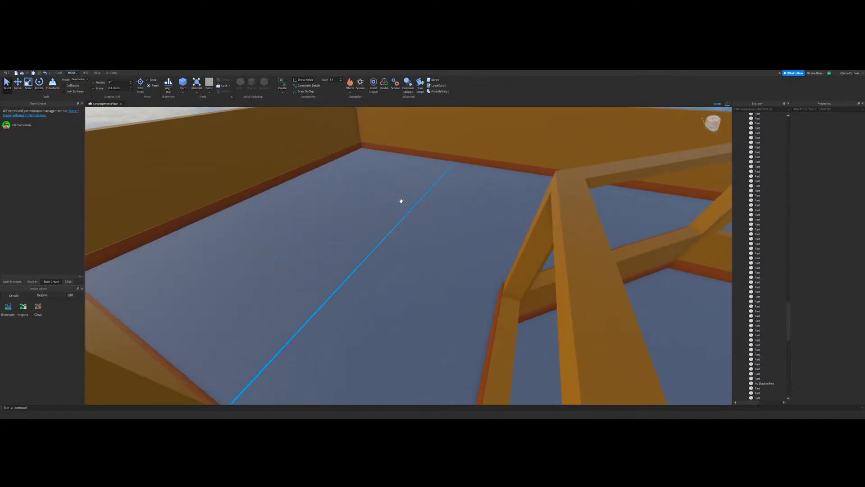
key(w)
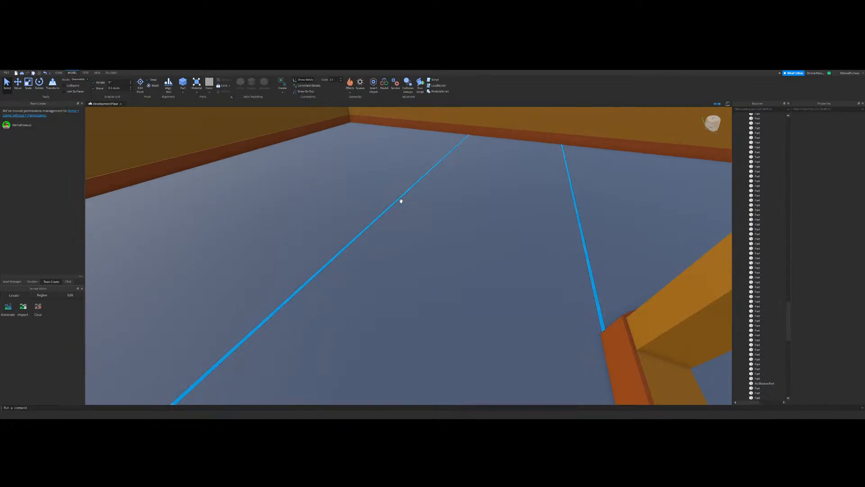
key(s)
key(w)
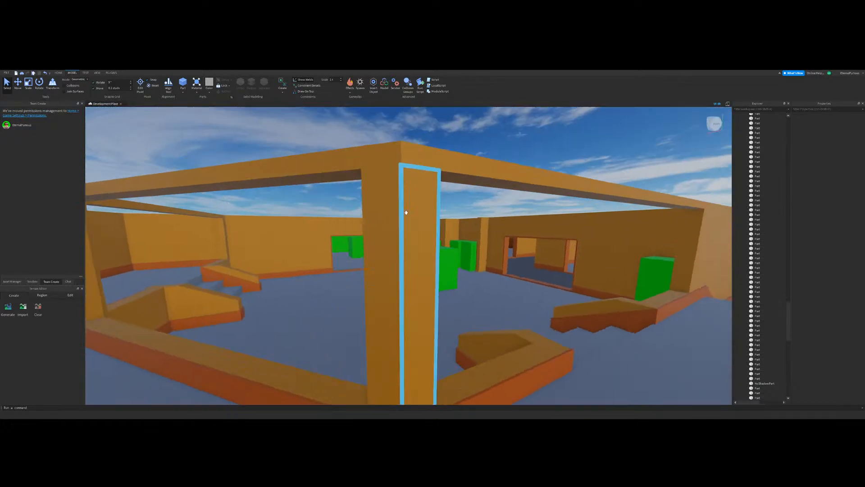
Step: Review the framed low-wall enclosure from outside and the whole building layout from above
key(s)
key(a)
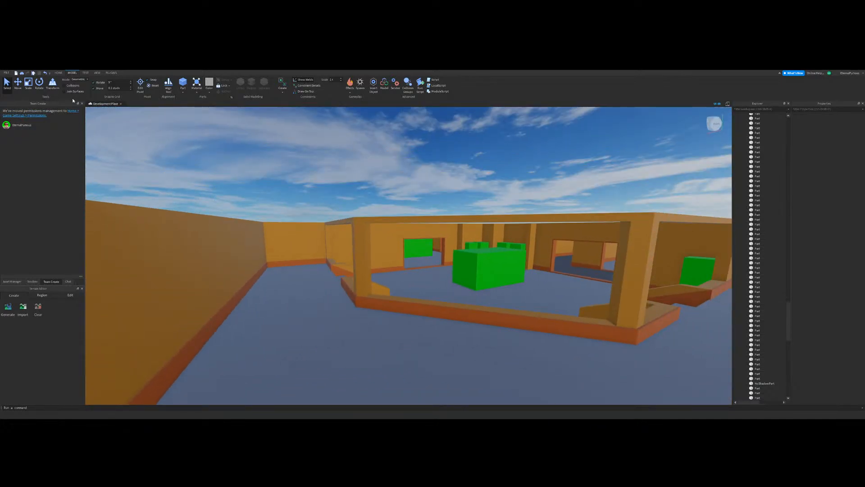
key(w)
key(d)
key(s)
key(a)
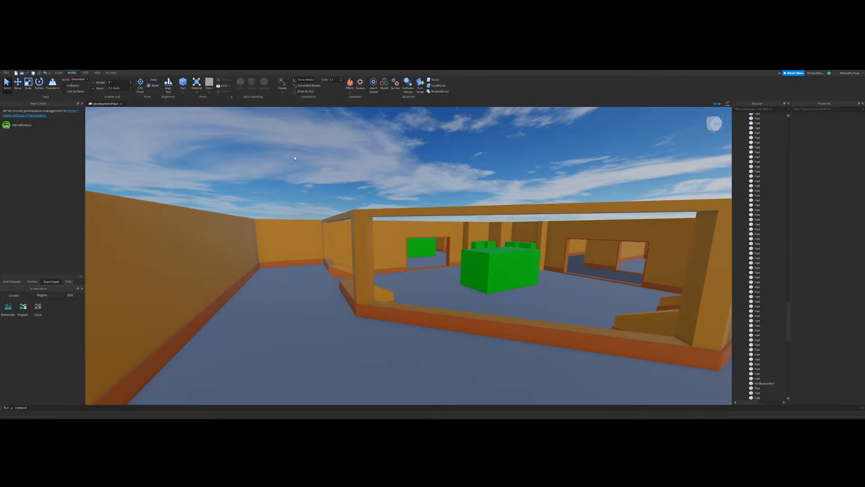
scroll(458, 292, down, 8)
right_drag(456, 288, 456, 293)
scroll(456, 293, up, 3)
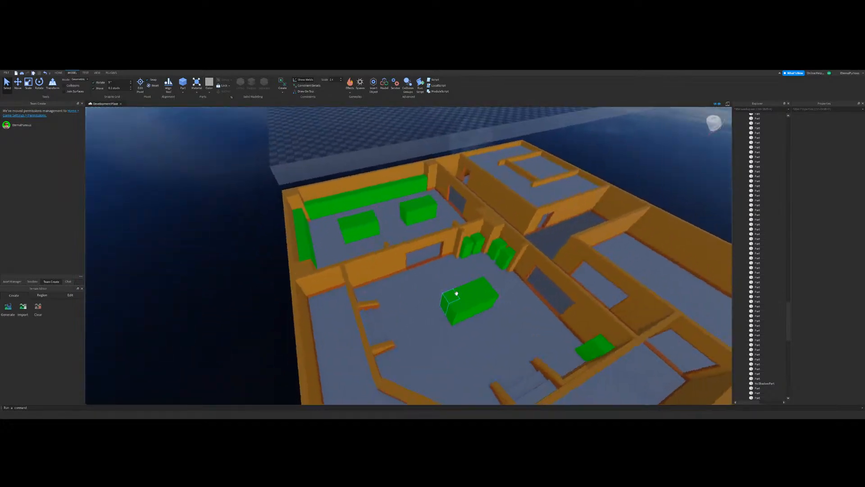
right_drag(292, 242, 318, 238)
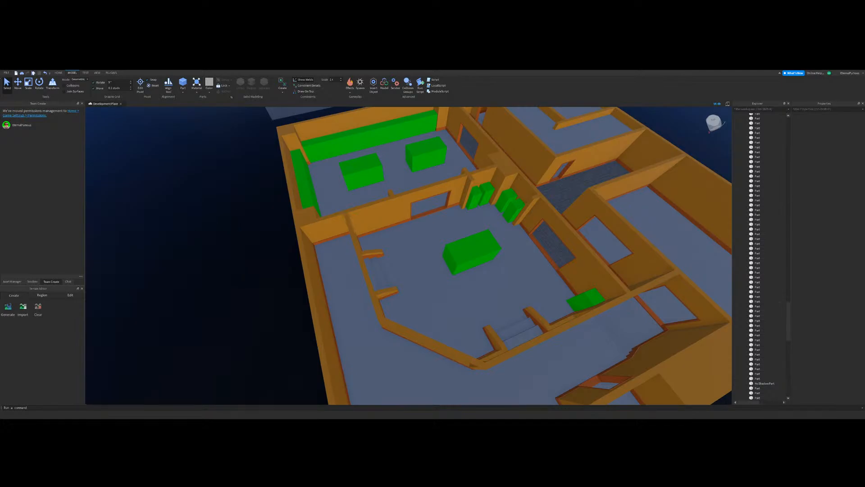
Step: Inspect the trim on the stair side walls, low walls and posts from inside the main room
scroll(380, 253, up, 8)
right_drag(397, 251, 418, 219)
scroll(418, 219, down, 2)
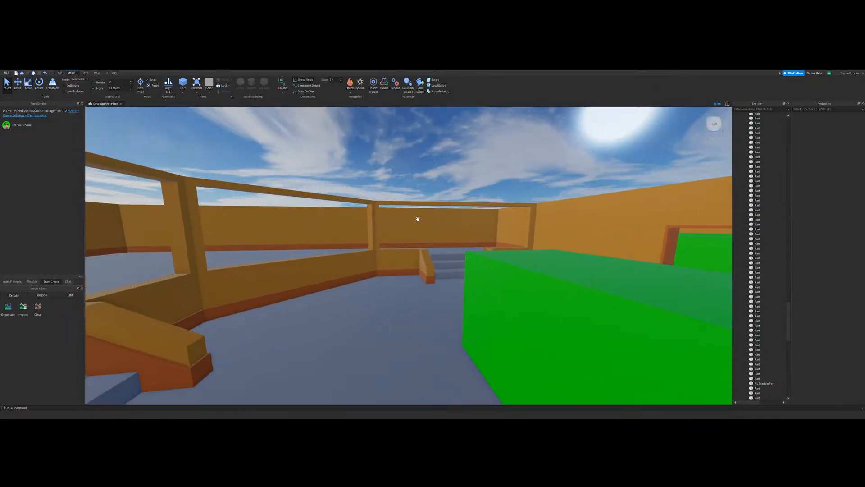
key(w)
key(a)
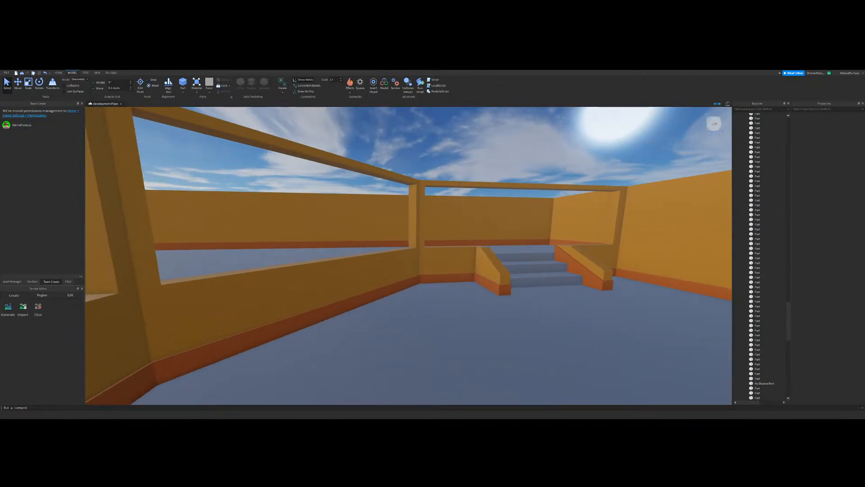
key(a)
right_drag(395, 269, 375, 160)
key(d)
click(27, 86)
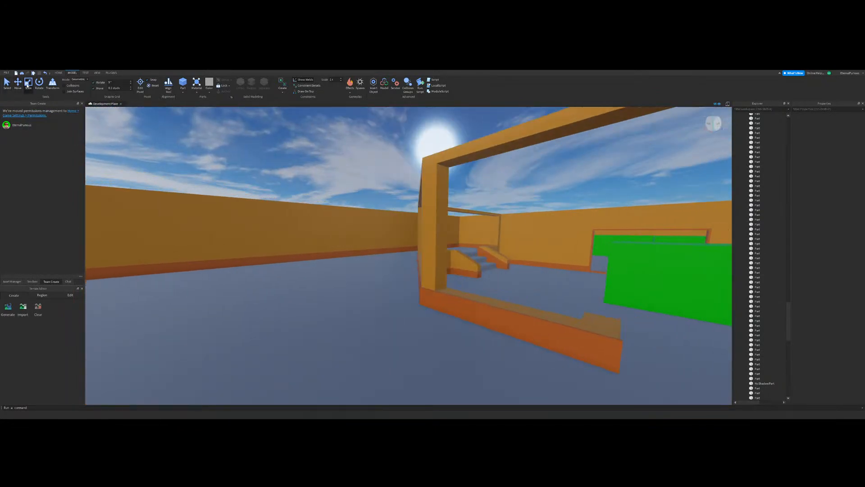
key(d)
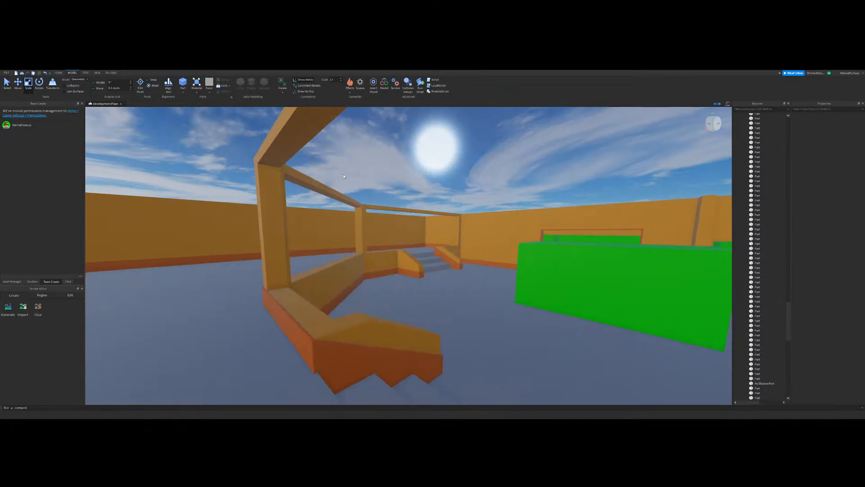
Step: Inspect the trim on the stair side walls up close and across the main room
key(a)
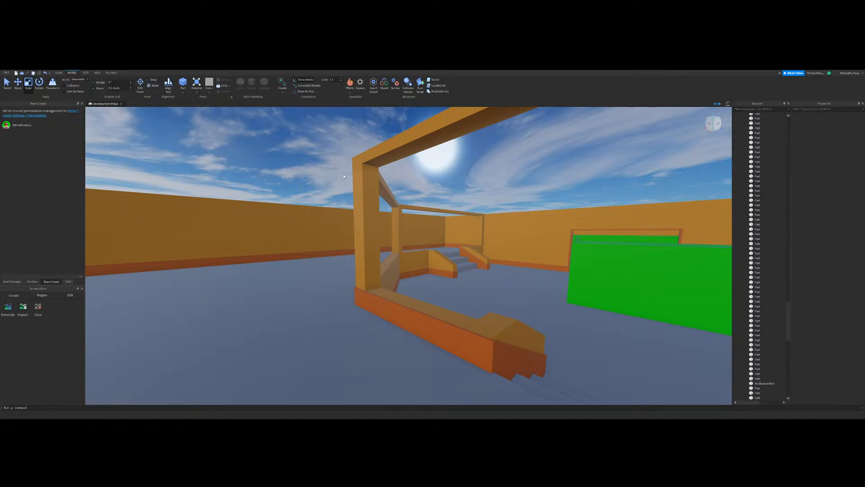
scroll(378, 331, down, 5)
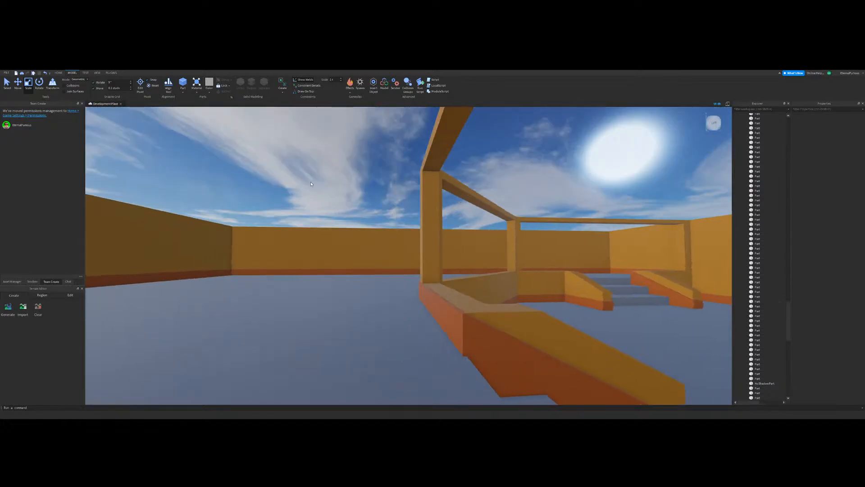
key(d)
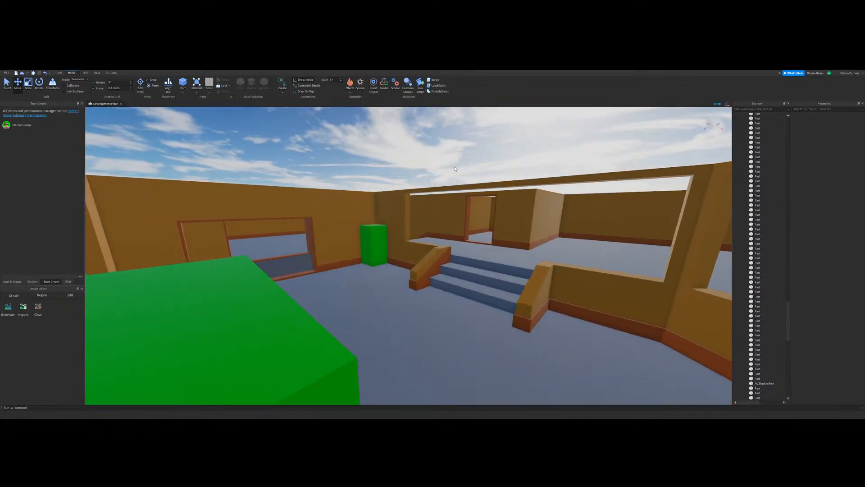
right_drag(453, 168, 454, 199)
scroll(468, 201, down, 3)
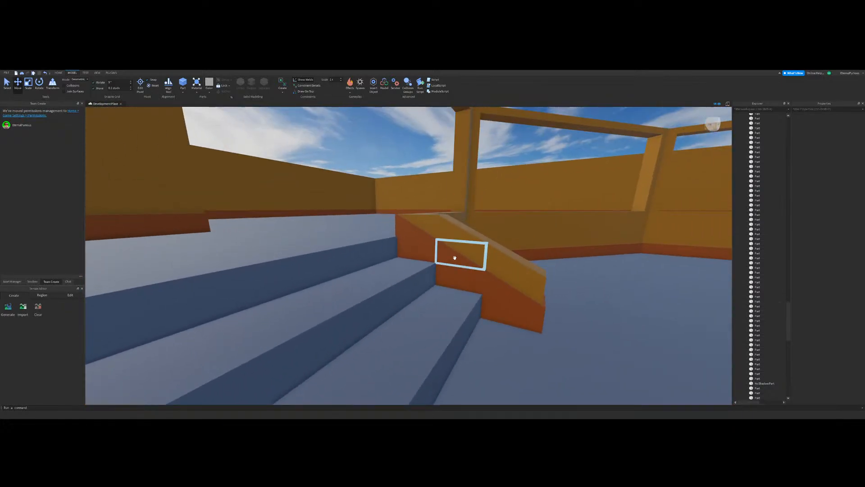
scroll(456, 257, up, 5)
right_drag(446, 193, 424, 198)
key(s)
key(d)
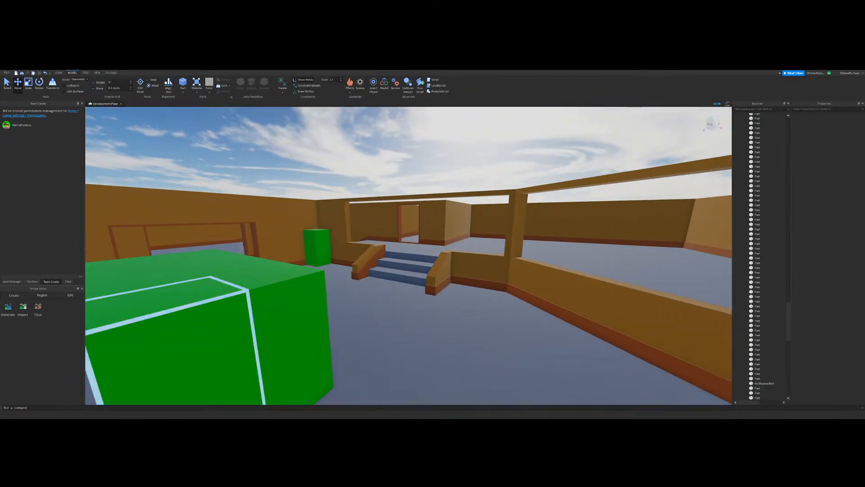
Step: Inspect the framed low walls, posts and outer walkway baseboards, and view the rooms with green blocks from above
right_drag(359, 293, 413, 207)
key(w)
key(s)
key(w)
key(w)
key(w)
key(w)
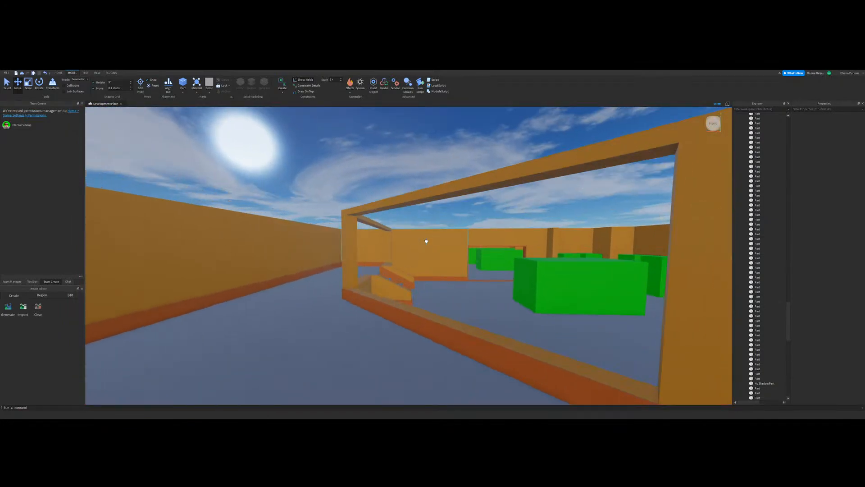
right_drag(426, 242, 422, 239)
key(s)
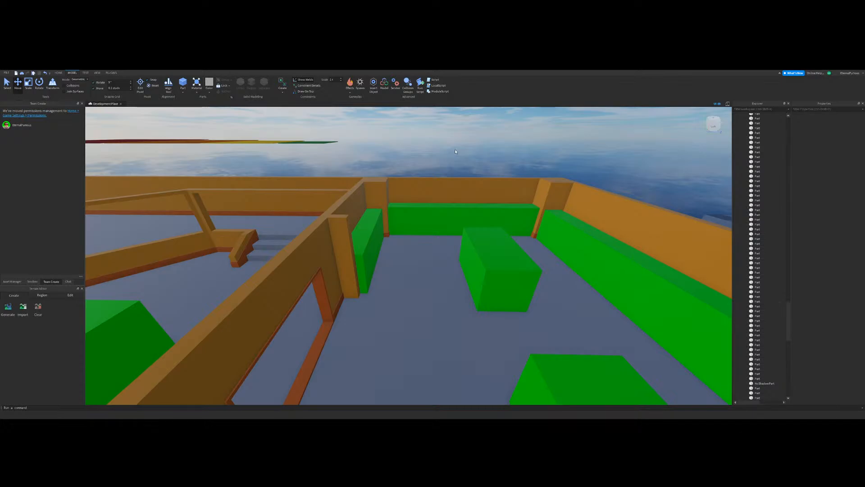
Step: Collapse the building's World folder and move the Arcade map folder from ServerStorage into the Workspace
drag(788, 321, 770, 117)
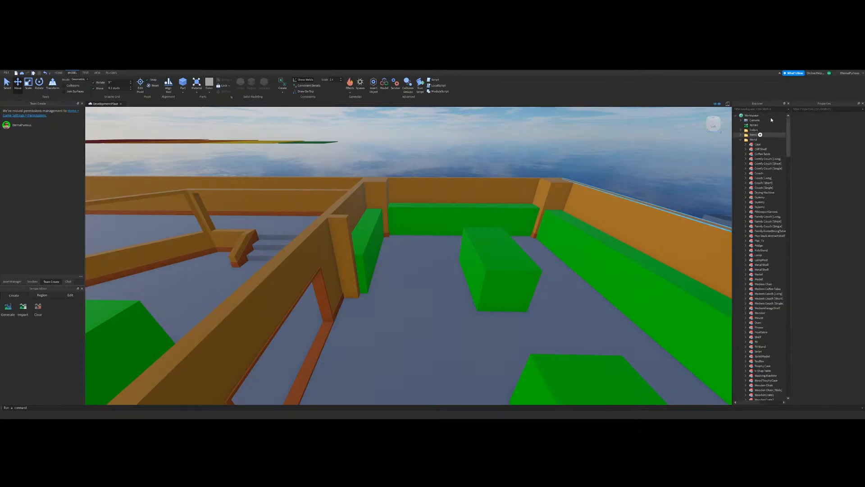
click(740, 140)
right_drag(582, 208, 584, 209)
scroll(582, 207, down, 10)
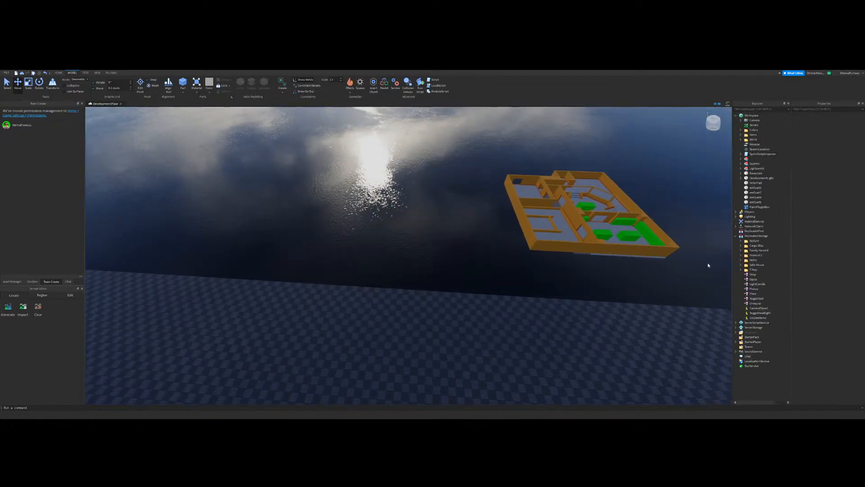
scroll(708, 265, up, 1)
click(736, 327)
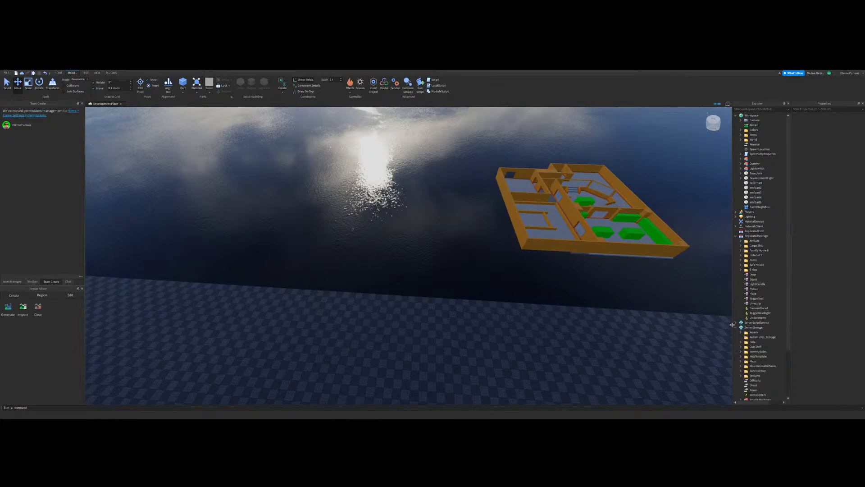
drag(754, 332, 751, 116)
key(f)
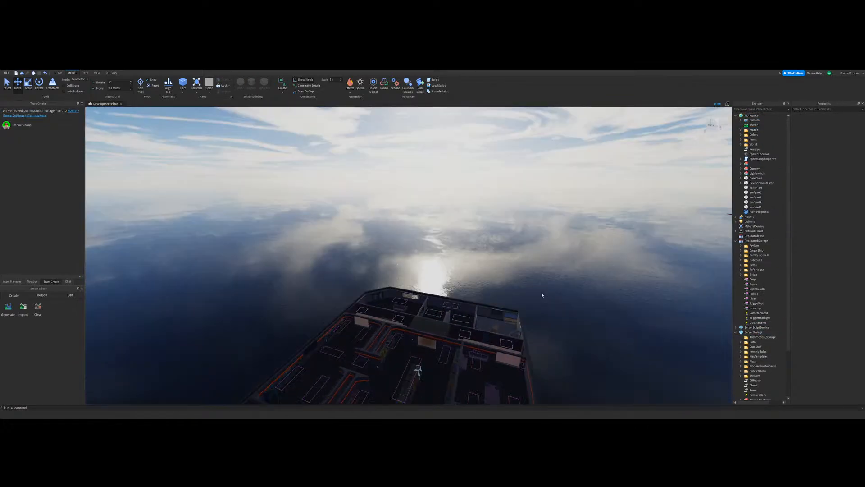
Step: Select the patterned carpet floor in the arcade map and copy its Top texture
right_drag(542, 295, 542, 296)
scroll(413, 266, up, 4)
right_drag(448, 300, 448, 301)
scroll(448, 301, up, 3)
click(382, 270)
click(383, 271)
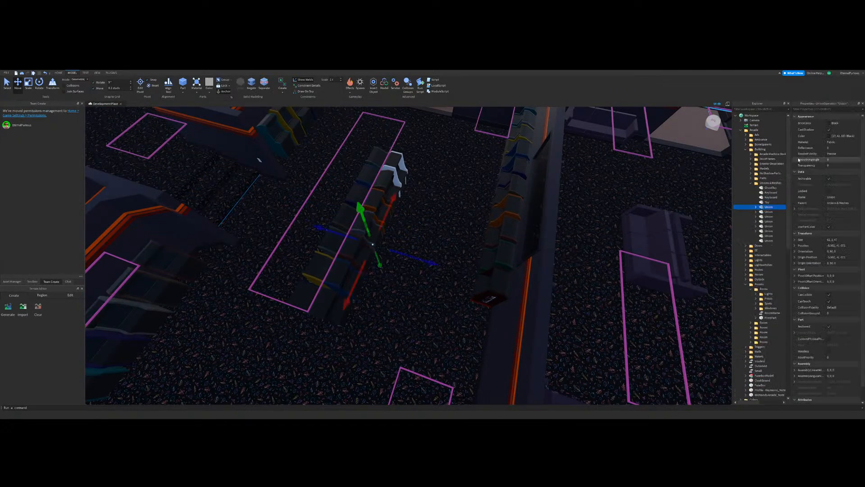
click(755, 206)
click(771, 212)
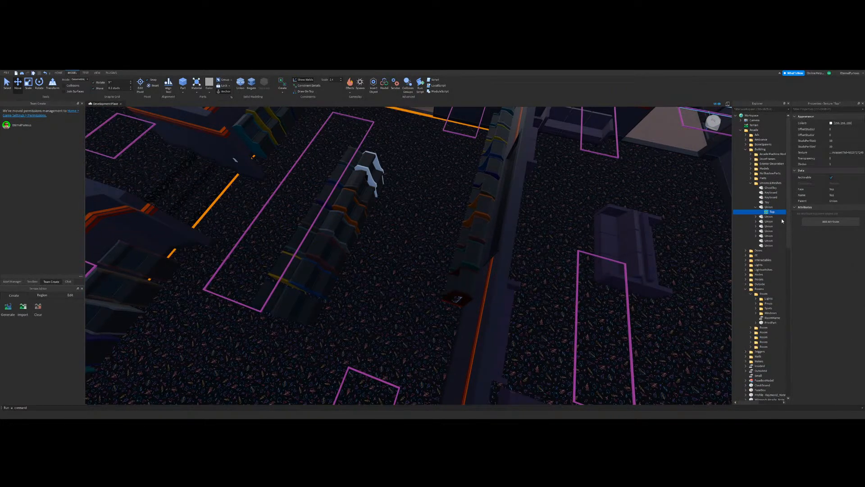
Step: Paste the carpet texture into the floor of the enclosed room beside the hallway with the wooden floor
scroll(455, 251, down, 6)
right_drag(456, 251, 444, 283)
click(444, 284)
scroll(444, 282, up, 7)
click(342, 256)
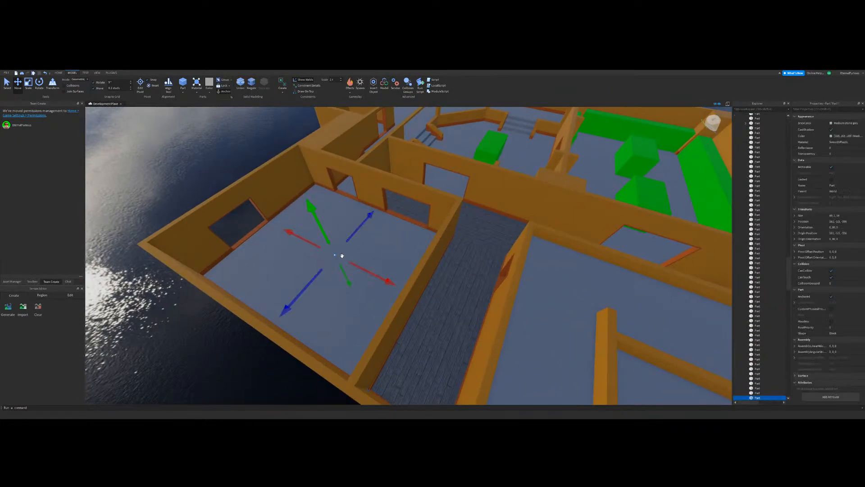
key(ctrl+shift+v)
click(234, 338)
Step: Paste the carpet texture into the floors of the main room and the adjoining room with the green blocks
right_drag(450, 295, 47, 123)
scroll(456, 280, up, 5)
click(397, 276)
key(ctrl+shift+v)
click(452, 296)
click(6, 84)
right_drag(383, 230, 419, 211)
click(419, 211)
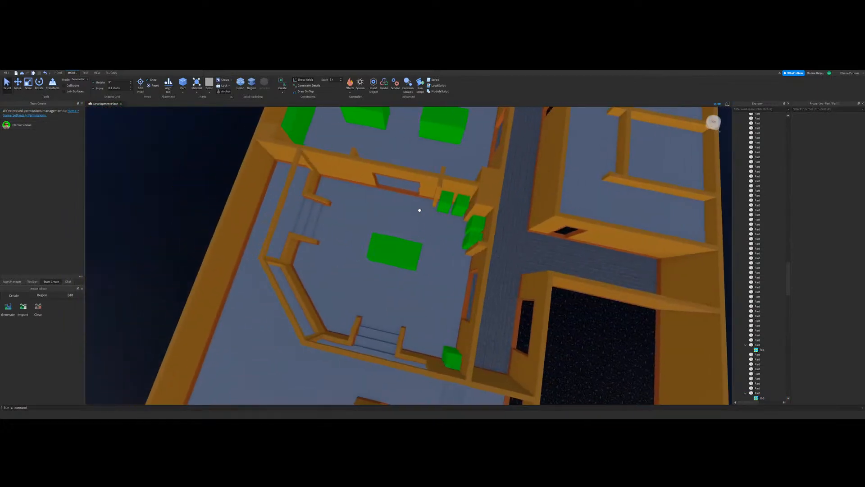
key(ctrl+shift+v)
key(s)
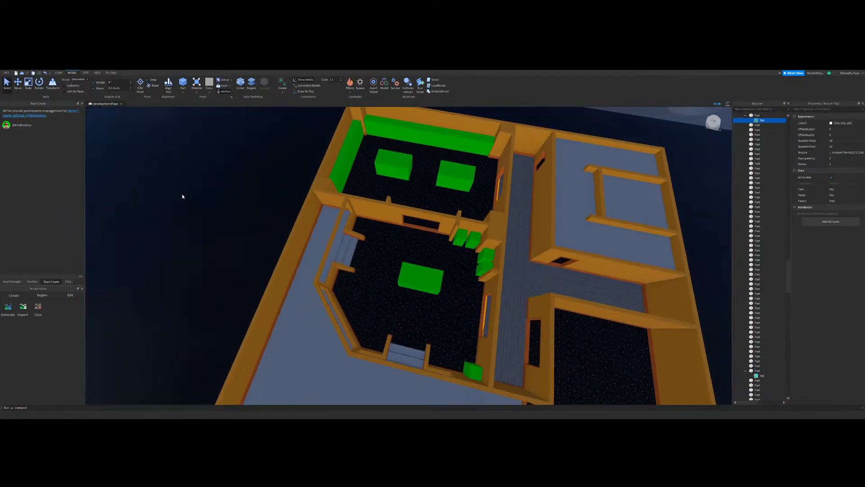
Step: Select the carpeted floor parts and set their material to Fabric
click(183, 195)
key(w)
right_drag(344, 218, 419, 294)
key(d)
key(s)
click(410, 284)
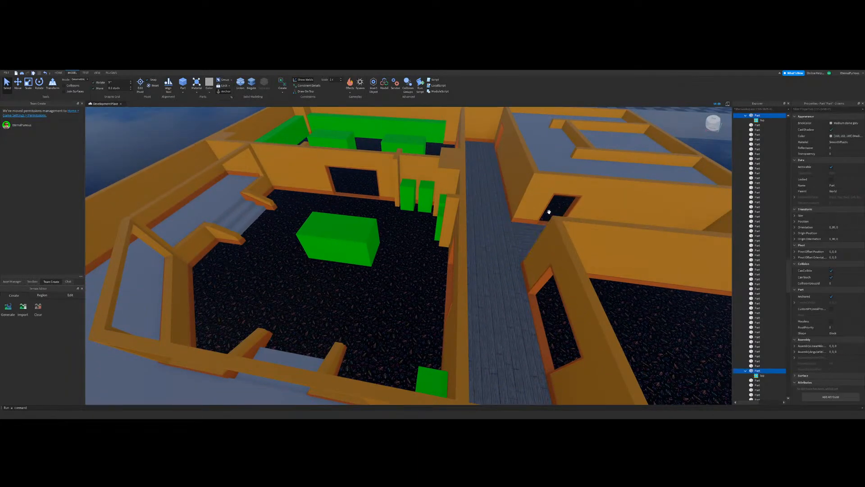
click(834, 142)
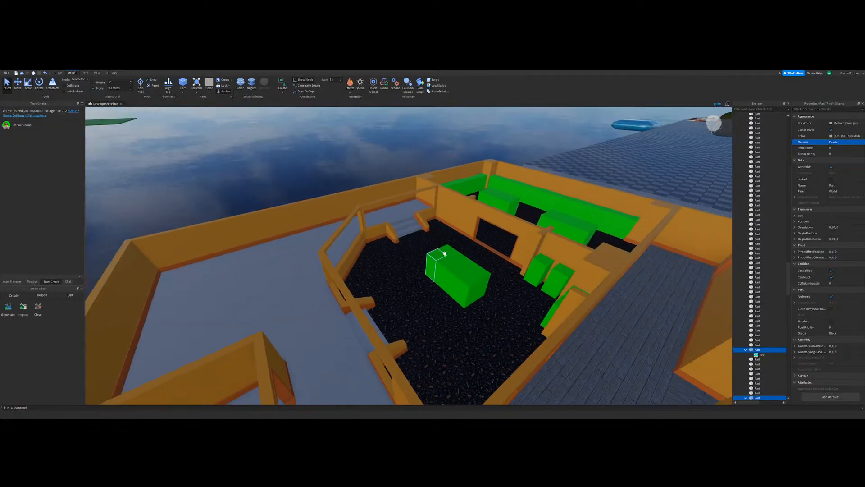
Step: Collapse the Arcade and World folders in the Workspace and bring the whole building into view
right_drag(445, 254, 425, 234)
click(424, 233)
scroll(425, 234, down, 5)
drag(789, 279, 786, 106)
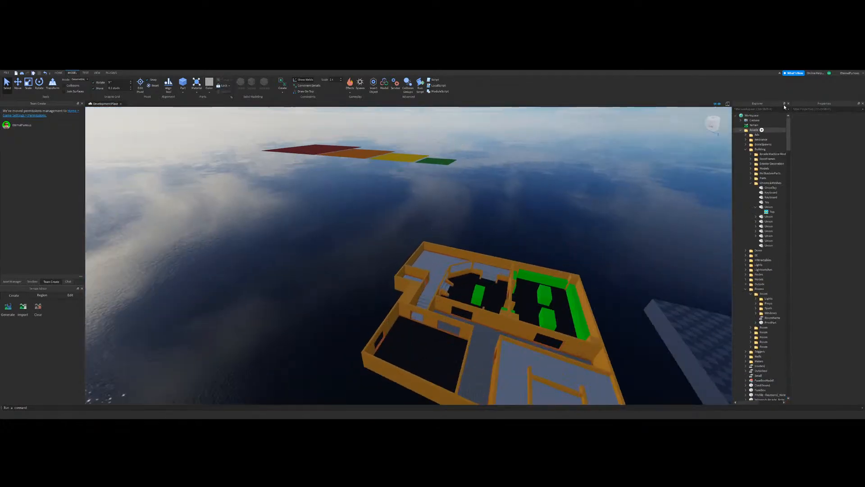
click(741, 130)
click(741, 144)
right_drag(631, 183, 595, 203)
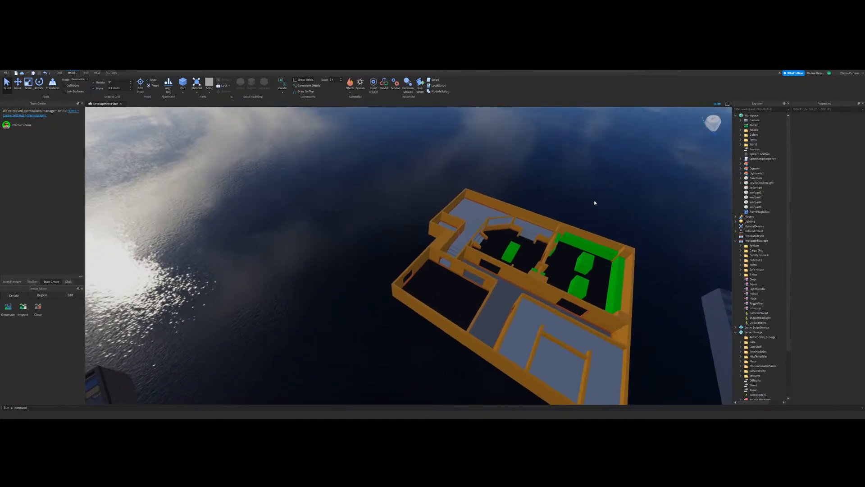
scroll(595, 202, down, 5)
right_drag(246, 359, 336, 327)
scroll(336, 326, up, 6)
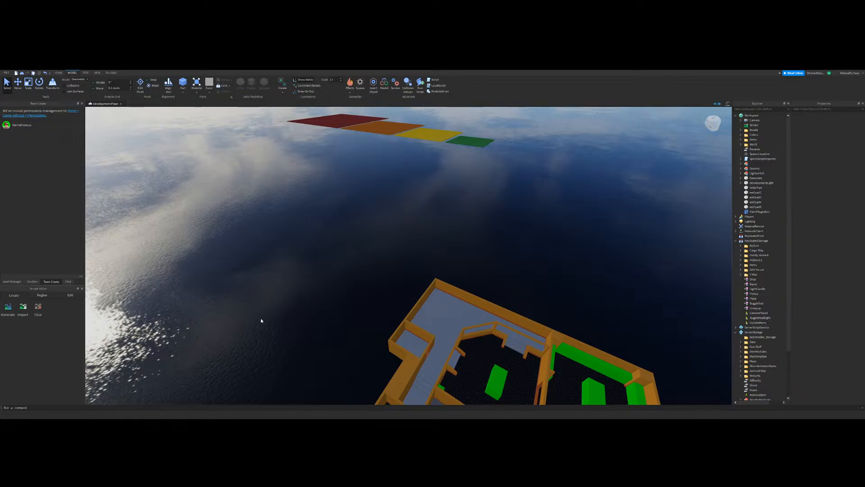
Step: Examine the carpeted rooms and the bare walkway floors around the main room from above
right_drag(320, 252, 347, 278)
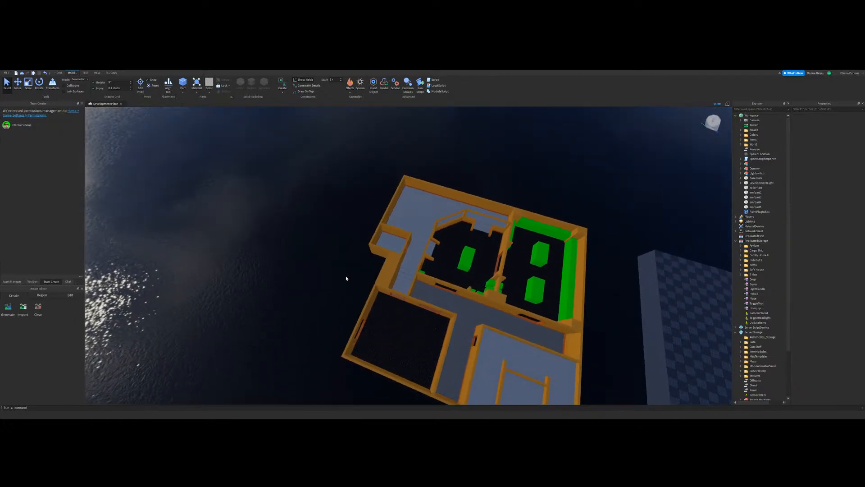
key(w)
key(w)
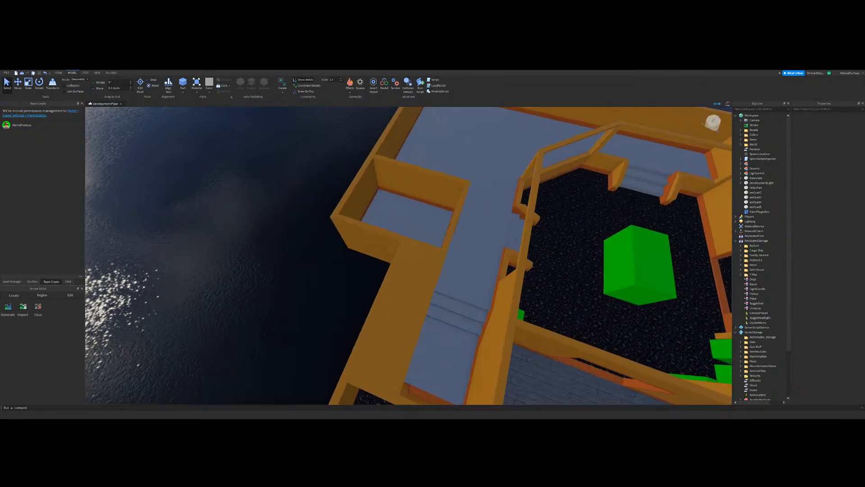
right_drag(198, 418, 367, 311)
key(w)
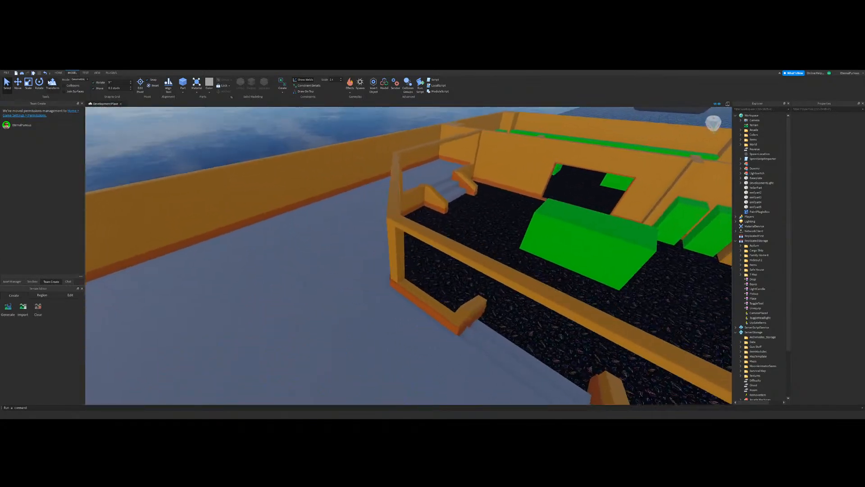
key(s)
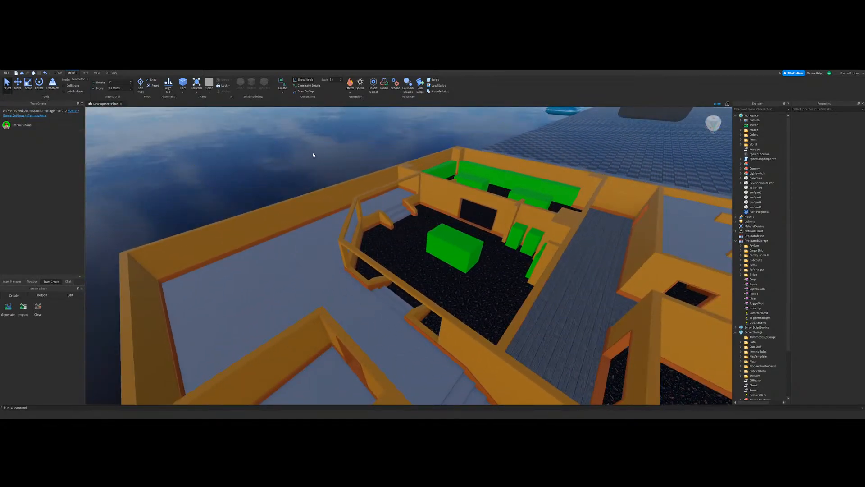
key(s)
right_drag(403, 223, 500, 266)
key(s)
key(w)
key(s)
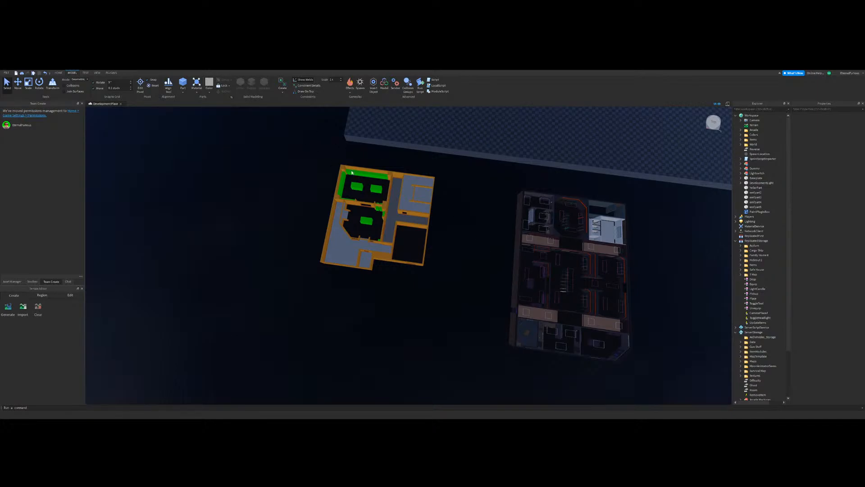
Step: Look over the building's floor layout alongside the arcade map
mouse_move(454, 255)
right_down()
mouse_move(429, 258)
mouse_move(471, 256)
right_up()
key(w)
key(w)
key(s)
key(w)
key(w)
Step: Set the material of the walkway floor parts beside the small stairs to Fabric
key(w)
right_drag(419, 256, 399, 274)
key(s)
key(w)
key(w)
key(d)
key(w)
right_drag(254, 271, 394, 239)
click(377, 249)
key(w)
ctrl+click(501, 254)
right_drag(484, 260, 477, 293)
key(s)
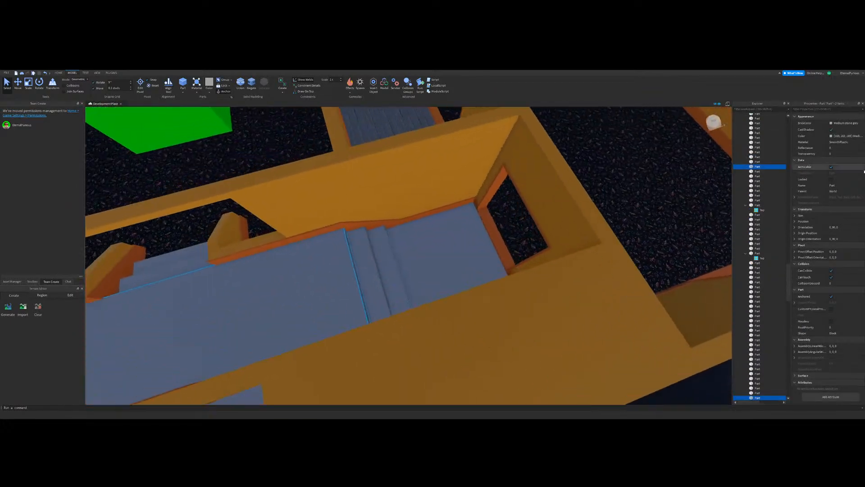
click(844, 142)
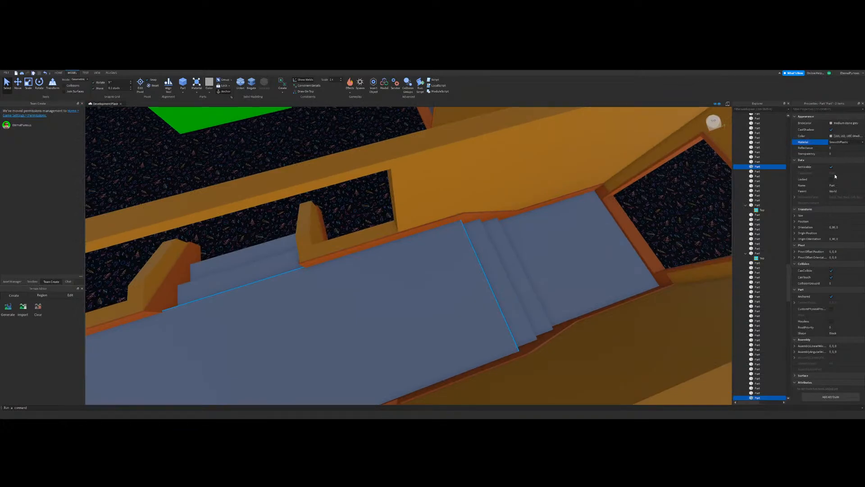
click(834, 167)
Step: Set the material of the wedge and floor strip along the angled low wall to Fabric
key(s)
right_drag(417, 246, 369, 314)
key(w)
click(412, 307)
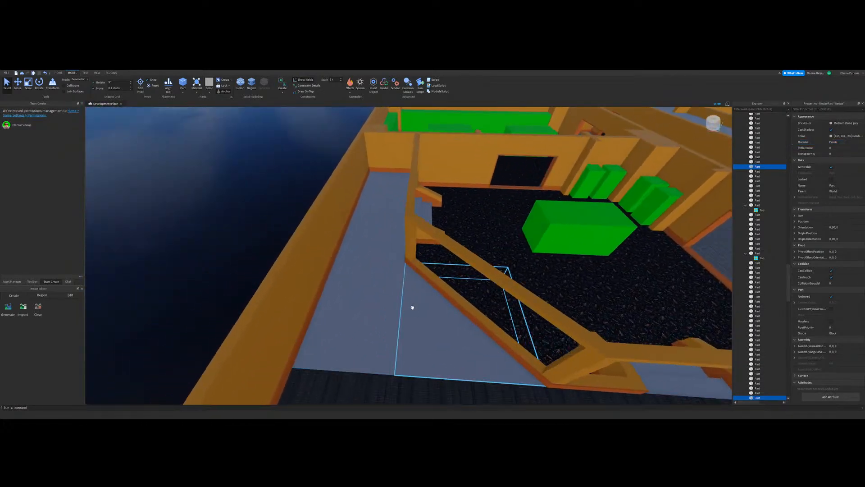
ctrl+click(379, 306)
key(a)
click(839, 144)
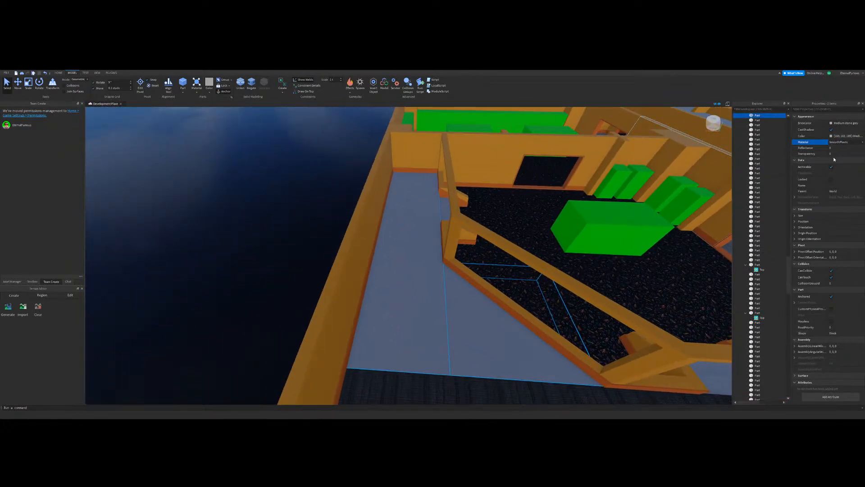
click(834, 168)
Step: Set the material of the remaining plain walkway floor section along the outer wall to Fabric
click(126, 255)
right_drag(126, 255, 425, 309)
key(s)
click(425, 309)
key(w)
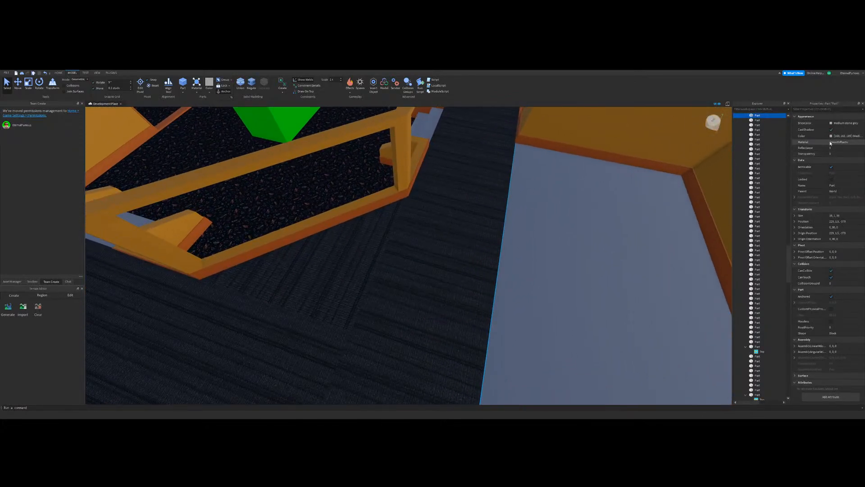
click(830, 143)
click(831, 168)
key(s)
Step: Select the fabric walkway floor parts and paste the carpet texture into them
click(639, 161)
right_drag(545, 189, 399, 245)
key(s)
key(a)
key(w)
click(399, 245)
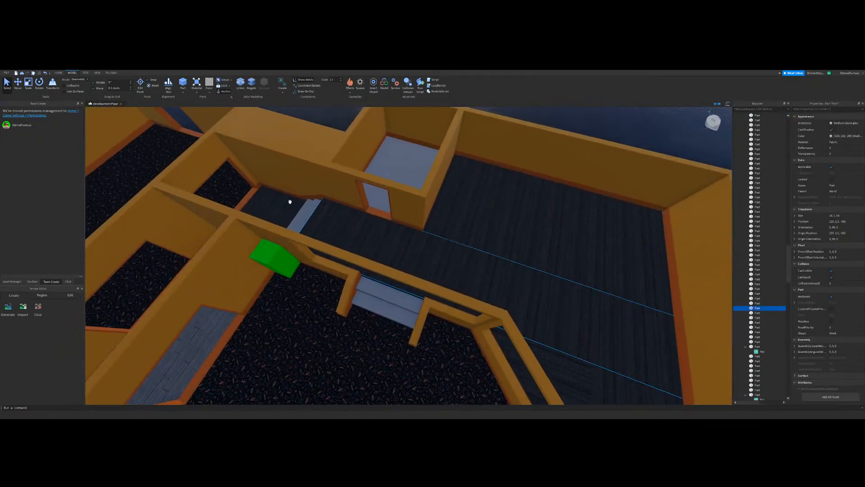
ctrl+click(290, 202)
ctrl+click(479, 205)
key(s)
right_drag(479, 204, 479, 134)
ctrl+click(382, 162)
ctrl+click(392, 143)
key(ctrl+shift+v)
key(s)
click(486, 129)
Step: Examine the carpet pattern along the outer wall and at the joins between the walkway floor parts
key(w)
key(w)
key(s)
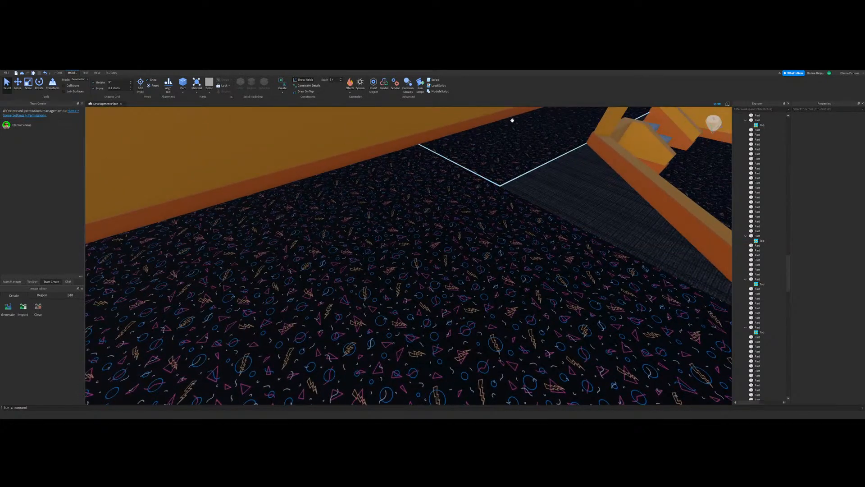
key(w)
right_drag(484, 241, 456, 199)
key(s)
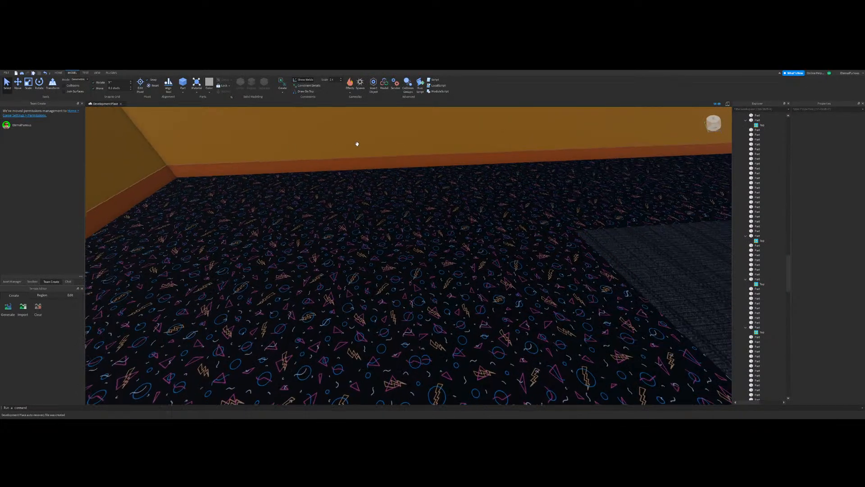
key(w)
right_drag(243, 174, 239, 176)
key(s)
key(w)
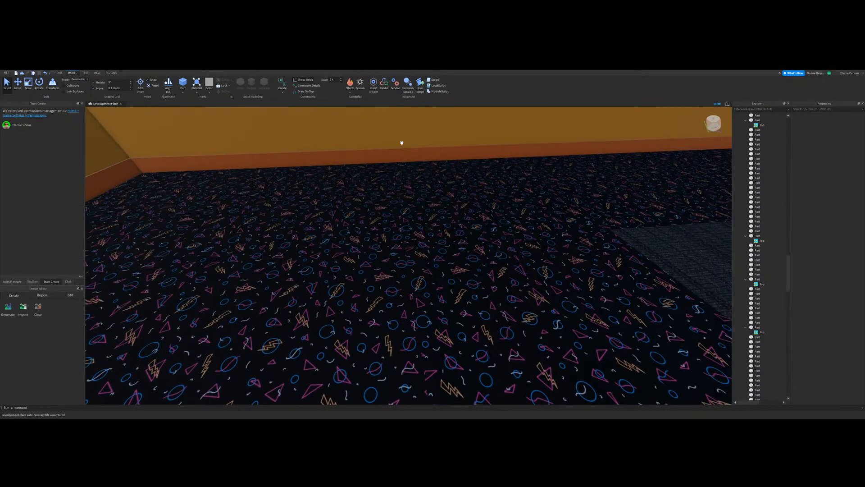
Step: Examine how the patterned carpet covers the stairs and floors in the existing arcade map, for comparison with the building
key(s)
right_drag(401, 143, 402, 142)
key(w)
right_drag(425, 242, 419, 242)
key(s)
key(w)
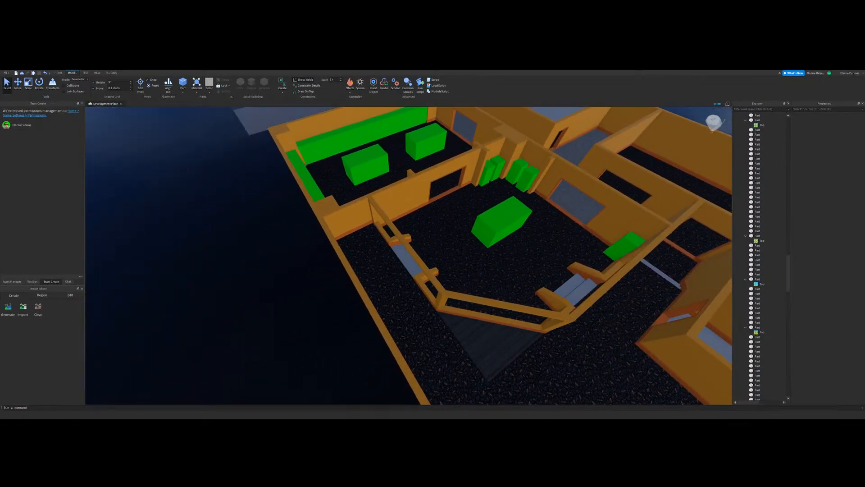
right_drag(363, 323, 364, 324)
key(s)
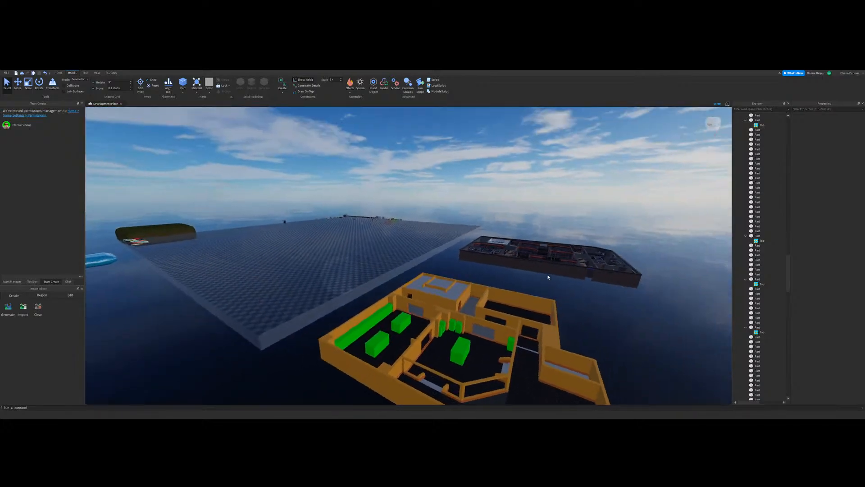
key(w)
right_drag(461, 261, 440, 282)
key(w)
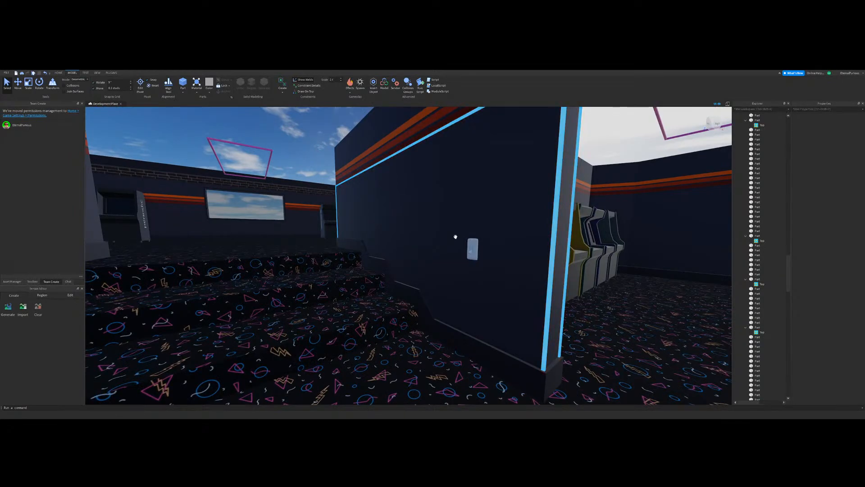
right_drag(455, 237, 450, 239)
key(w)
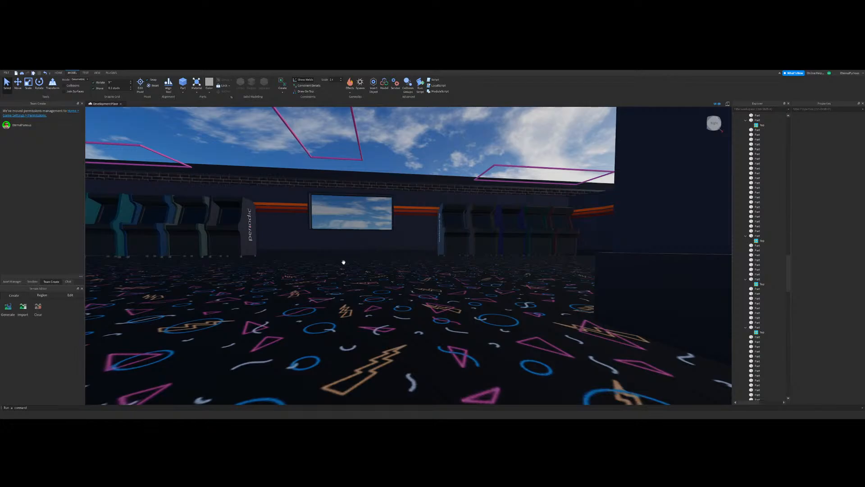
right_drag(342, 263, 394, 272)
key(s)
key(w)
key(w)
key(w)
right_drag(347, 327, 442, 164)
key(s)
key(s)
key(w)
key(s)
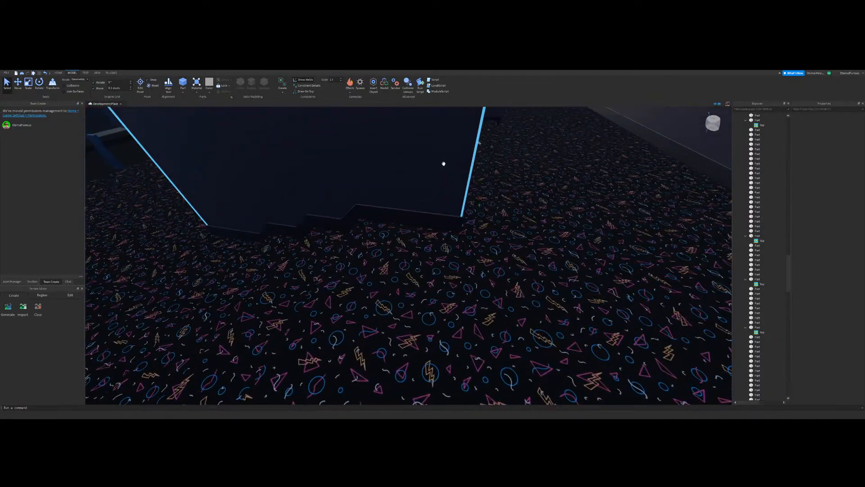
click(490, 270)
right_drag(491, 271, 425, 299)
key(w)
key(s)
drag(425, 299, 551, 258)
key(w)
right_drag(551, 259, 415, 318)
key(s)
key(ctrl+z)
click(375, 179)
key(w)
key(w)
key(s)
drag(415, 319, 626, 225)
Step: Return from the arcade map to the building and look over the walkway floor around its stair openings
key(s)
key(s)
key(ctrl+z)
click(528, 285)
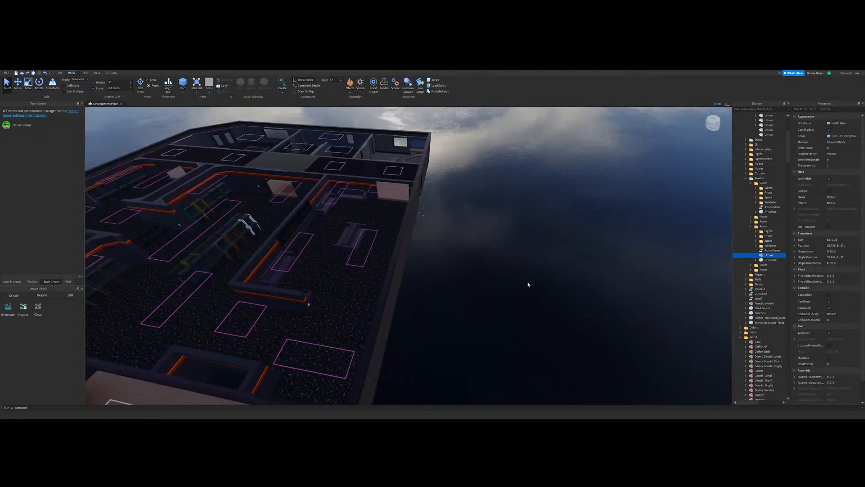
right_drag(529, 285, 406, 358)
right_drag(434, 280, 434, 280)
key(w)
key(s)
right_drag(415, 243, 415, 243)
key(w)
click(208, 393)
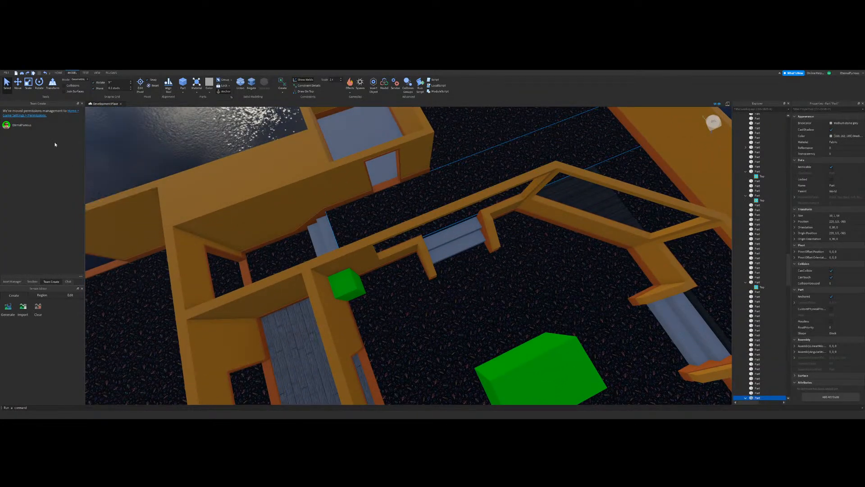
click(28, 84)
click(120, 127)
key(a)
click(7, 83)
key(w)
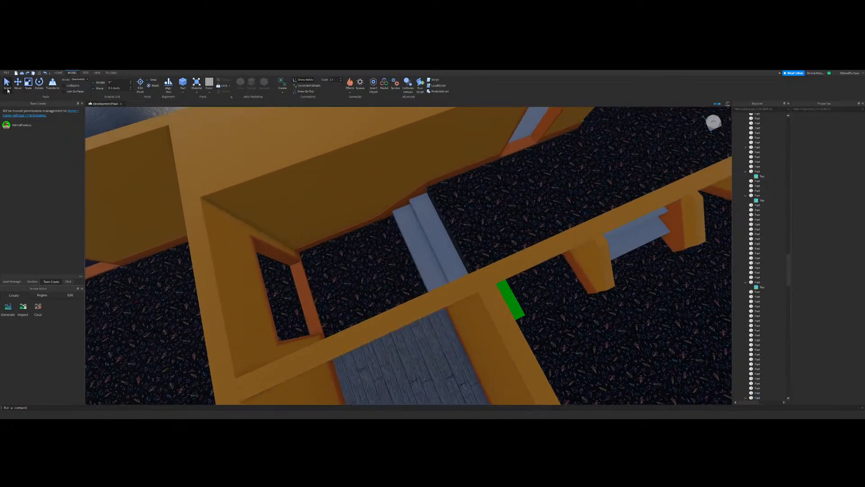
Step: Examine the plain hallway steps and the raised walkway floor above them up close
key(w)
right_drag(388, 304, 398, 293)
click(398, 293)
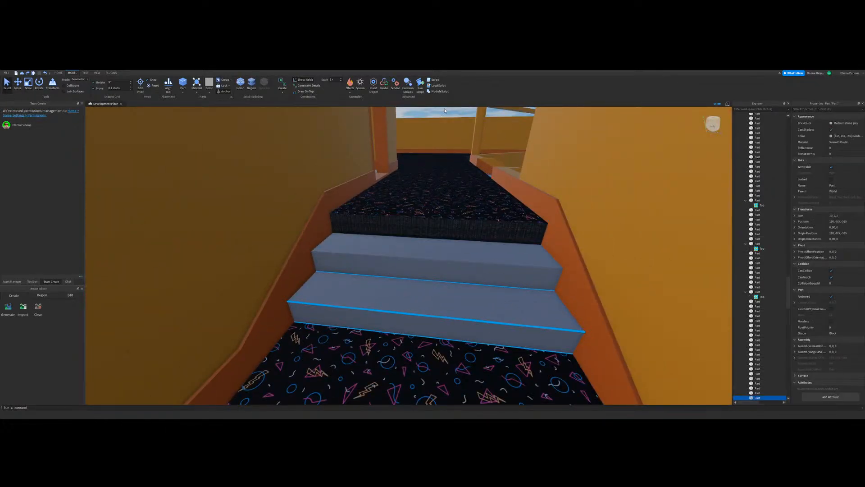
click(436, 146)
click(415, 288)
ctrl+click(416, 266)
ctrl+click(423, 199)
key(s)
right_drag(446, 288, 420, 280)
key(w)
Step: Select the two plain hallway steps one after the other and paste the carpet texture into each
key(w)
key(s)
click(249, 175)
right_drag(249, 175, 249, 174)
key(w)
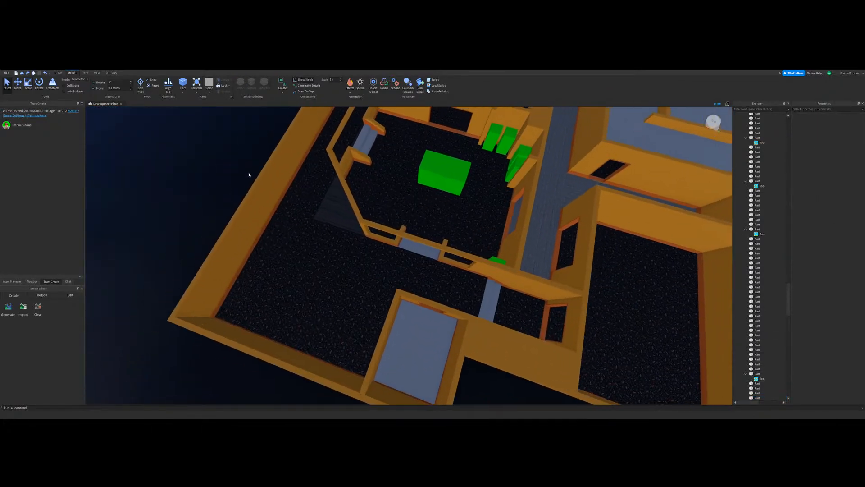
key(d)
key(d)
key(w)
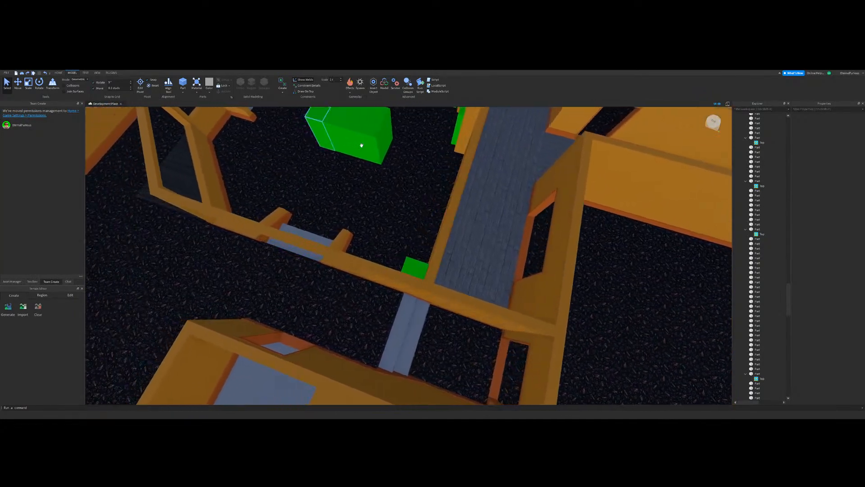
right_drag(490, 260, 490, 261)
click(354, 212)
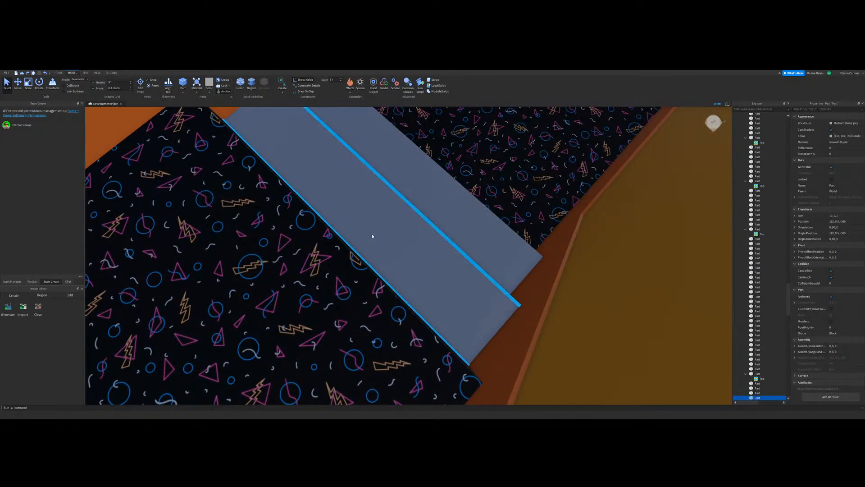
key(ctrl+shift+v)
right_drag(413, 284, 414, 284)
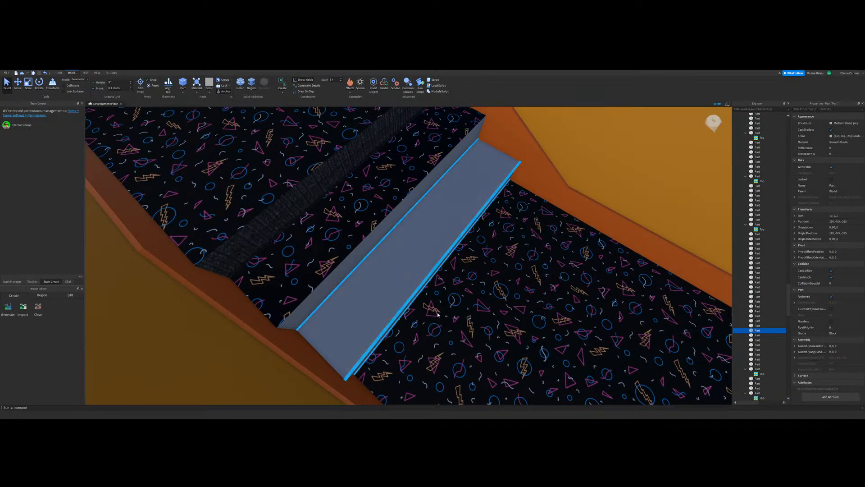
key(ctrl+shift+v)
right_drag(467, 311, 382, 330)
click(423, 198)
scroll(383, 330, up, 3)
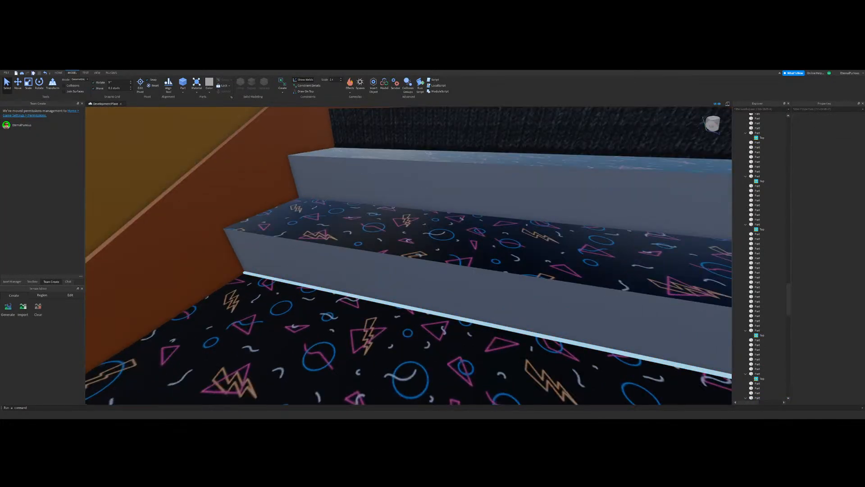
right_drag(275, 171, 282, 214)
scroll(282, 215, down, 10)
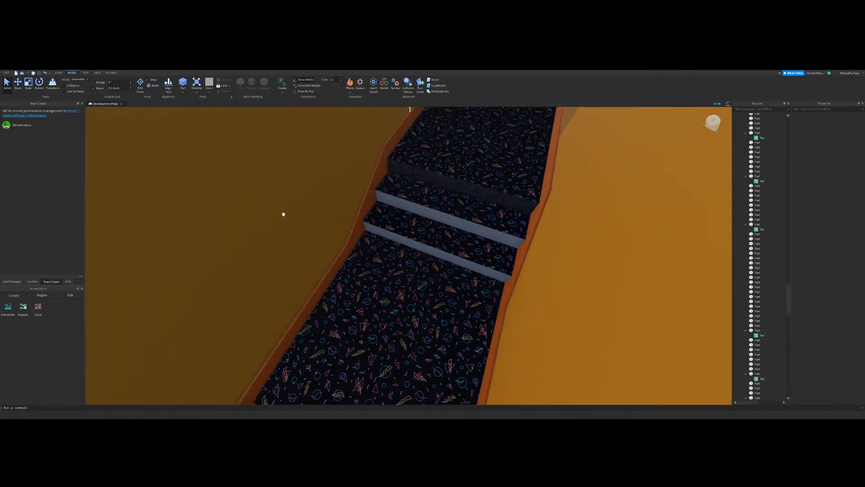
Step: Apply the floor's Fabric material to the two hallway steps with the painting plugin
click(111, 73)
click(262, 83)
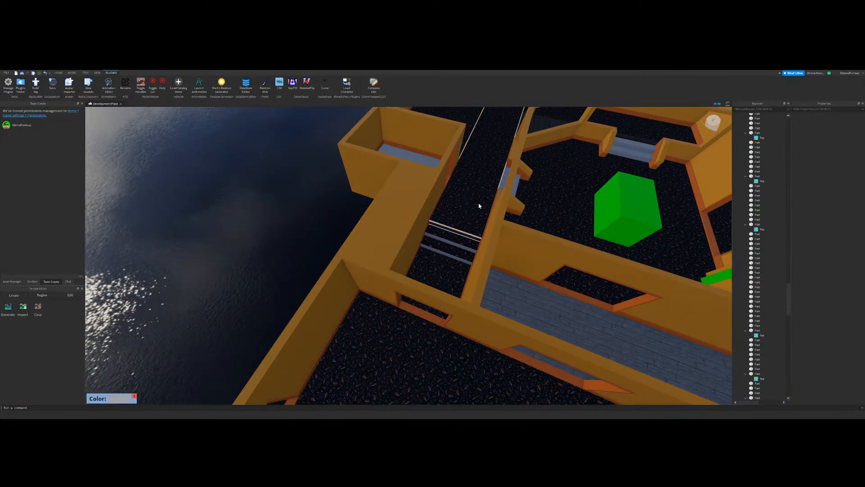
click(445, 239)
click(438, 252)
right_drag(435, 263, 421, 274)
scroll(419, 272, down, 6)
Step: Apply the same Fabric material to the plain steps at the central room's two openings
click(375, 257)
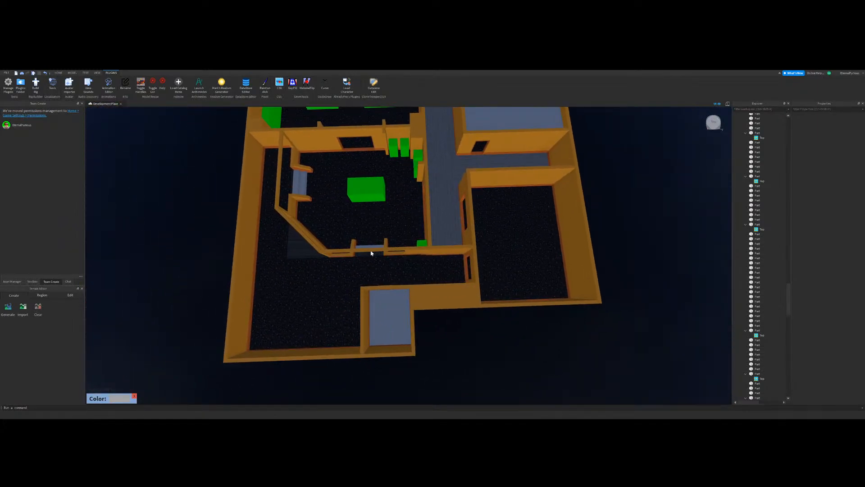
right_drag(372, 250, 340, 253)
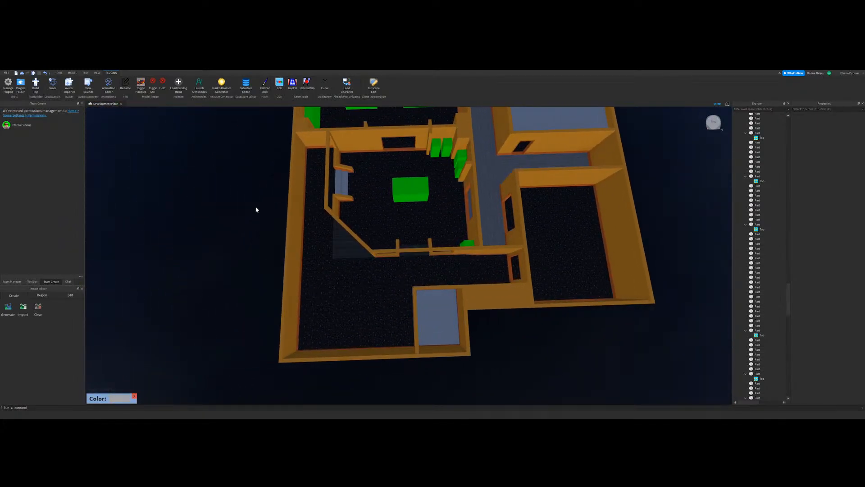
click(338, 184)
click(344, 186)
key(a)
key(w)
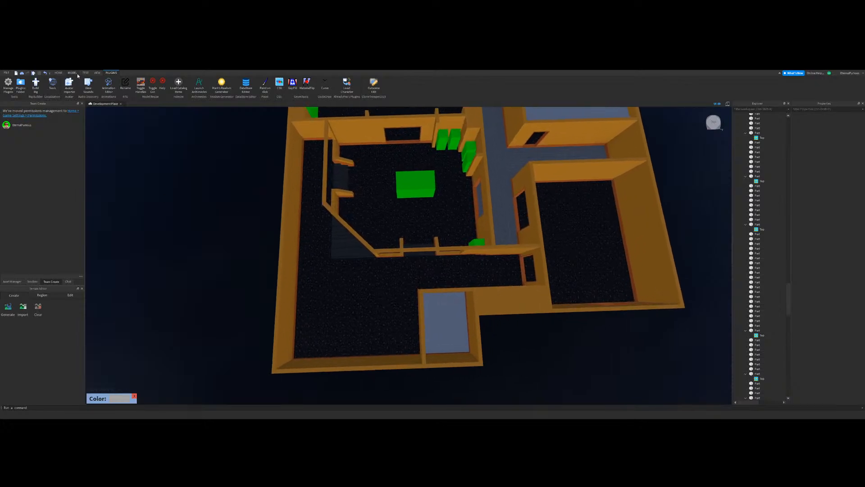
Step: Select both hallway steps and paste a second carpet texture into them
click(72, 73)
click(28, 86)
key(d)
scroll(420, 269, up, 5)
right_drag(421, 269, 421, 269)
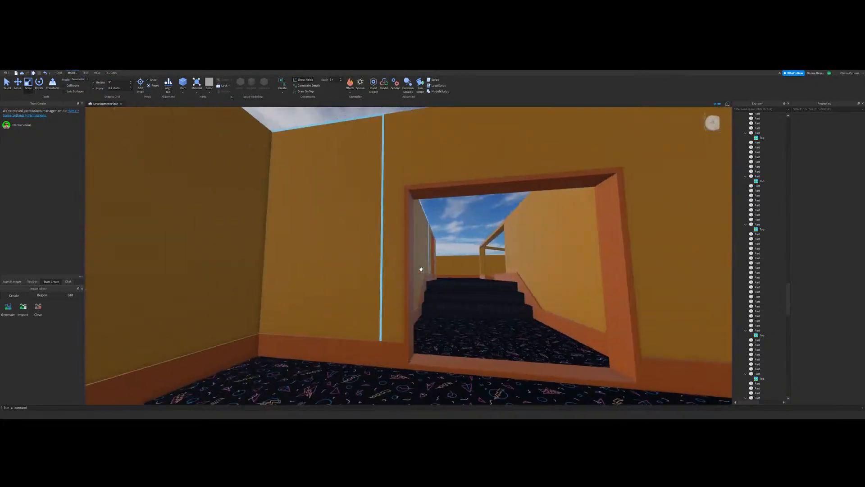
key(w)
key(w)
right_drag(422, 186, 422, 186)
key(s)
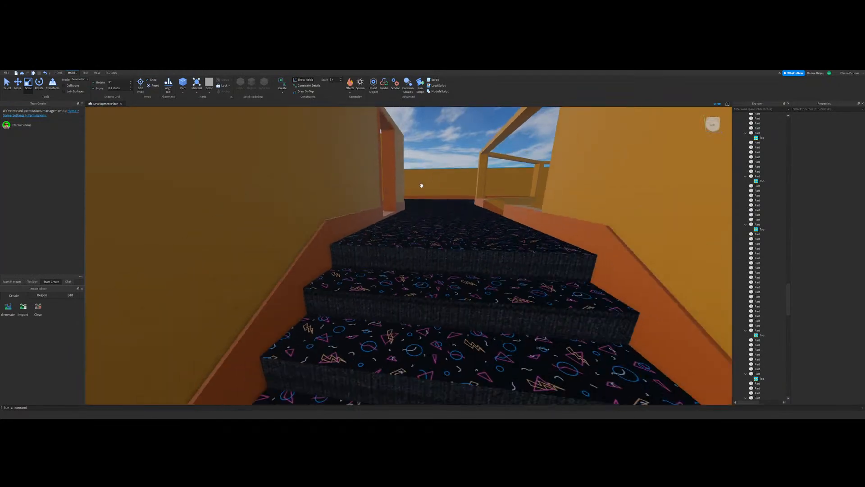
click(8, 84)
click(366, 336)
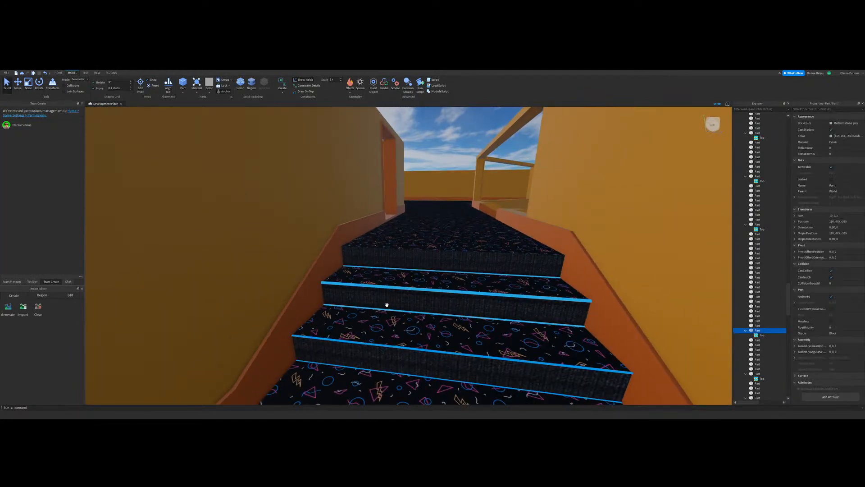
ctrl+click(387, 298)
key(ctrl+shift+v)
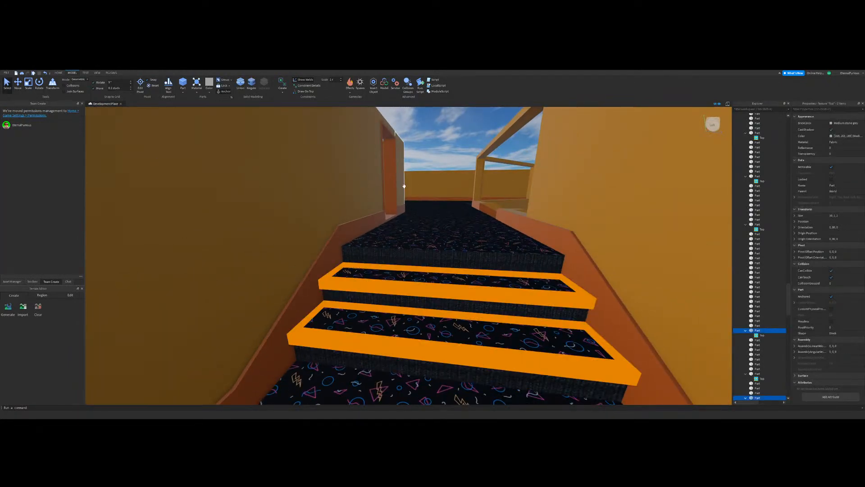
Step: Set the face of the newly pasted step textures to Front so they cover the risers
click(835, 189)
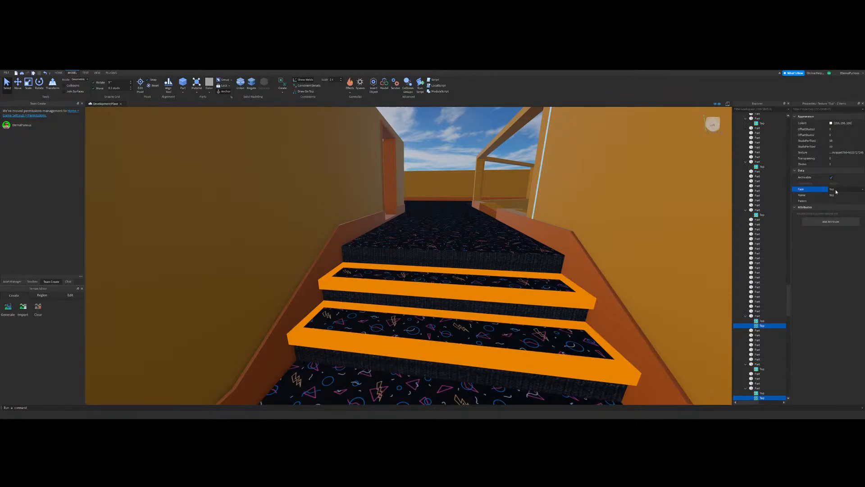
click(834, 213)
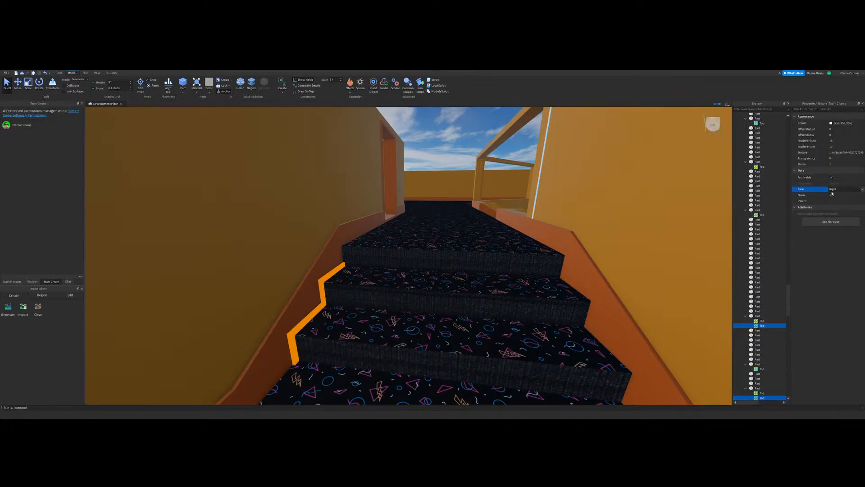
click(832, 190)
click(834, 202)
click(454, 157)
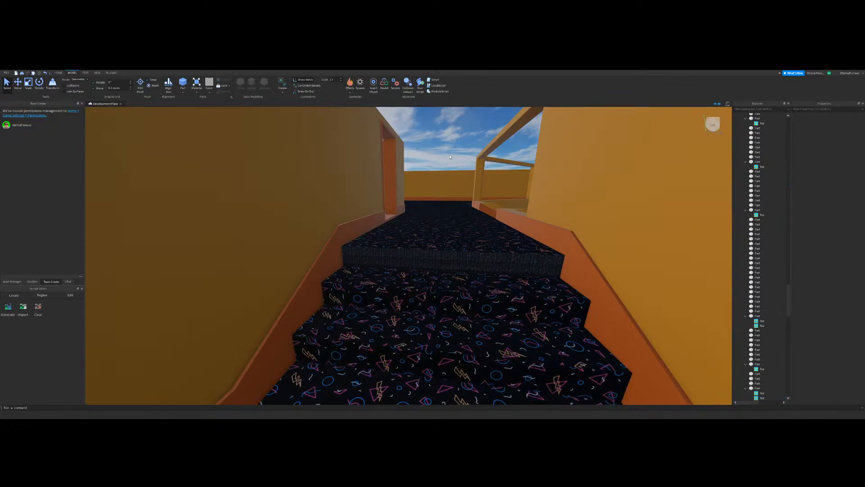
Step: Paste a second carpet texture into the walkway floor part above the hallway steps and set its face to Front
right_drag(450, 158, 456, 166)
key(w)
click(356, 251)
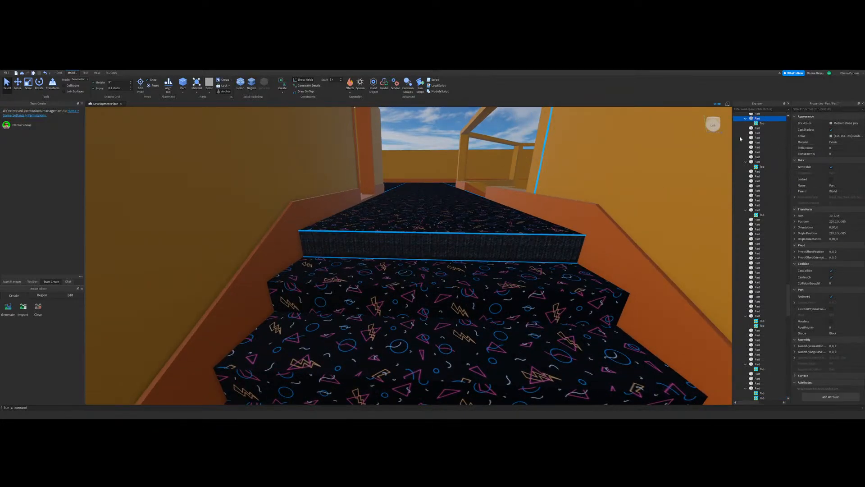
click(761, 118)
key(ctrl+shift+v)
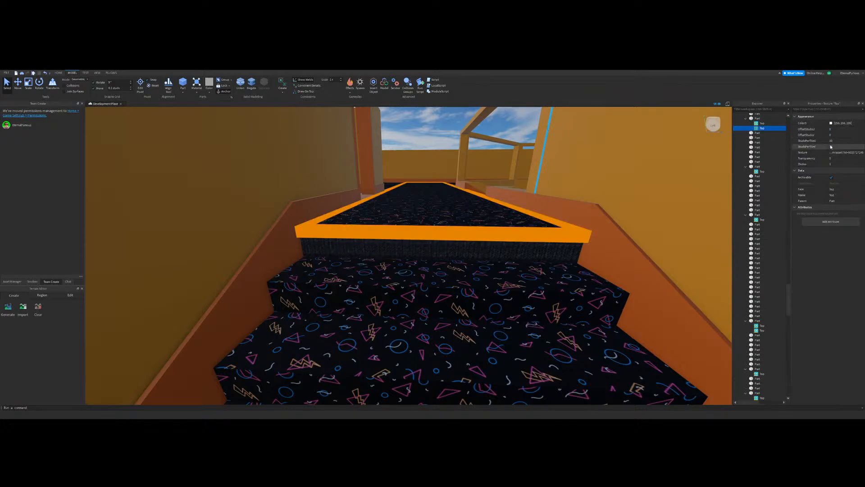
click(832, 190)
click(835, 205)
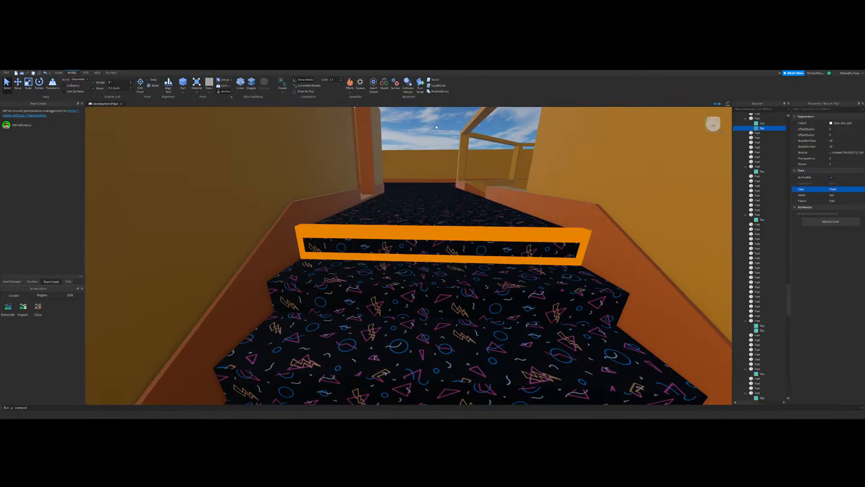
click(443, 134)
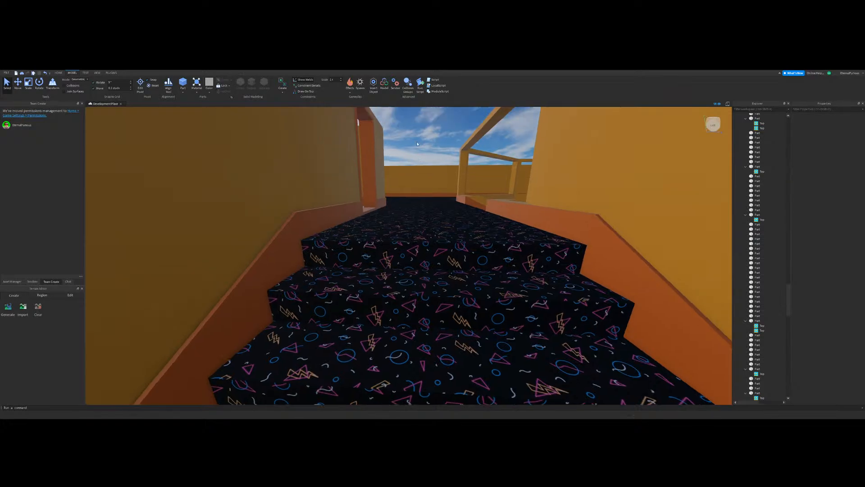
Step: Examine the carpet on the hallway steps, their risers and the adjoining room's floor
right_drag(433, 141, 415, 139)
scroll(415, 138, down, 8)
scroll(508, 237, up, 8)
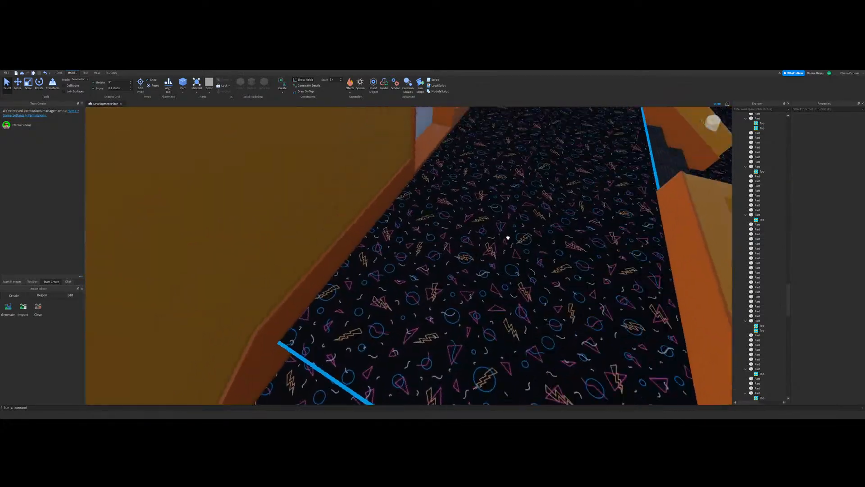
right_drag(508, 237, 444, 183)
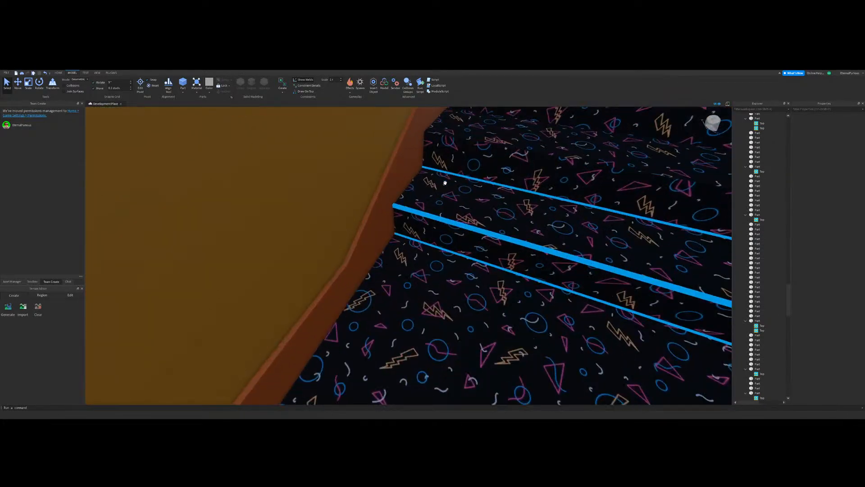
right_drag(336, 182, 457, 250)
click(317, 263)
scroll(333, 259, down, 6)
click(334, 258)
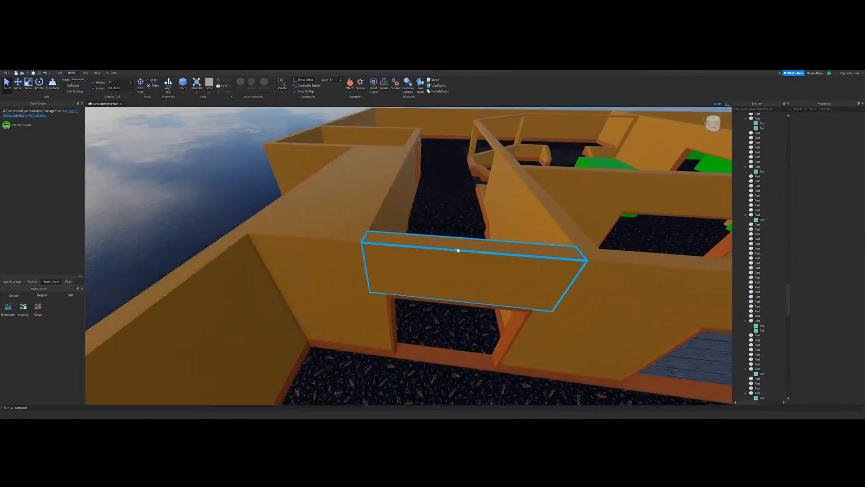
scroll(458, 249, up, 6)
scroll(429, 220, down, 2)
scroll(430, 217, up, 4)
scroll(430, 217, up, 5)
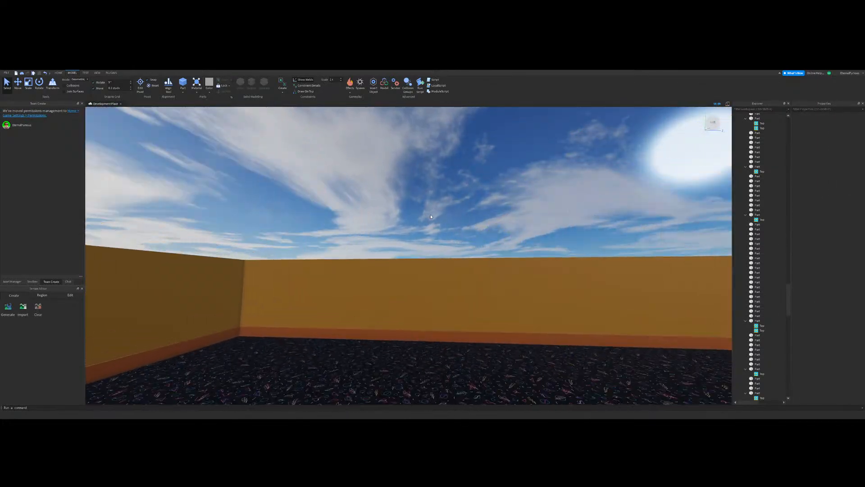
right_drag(430, 217, 407, 218)
scroll(407, 218, down, 6)
scroll(482, 189, up, 3)
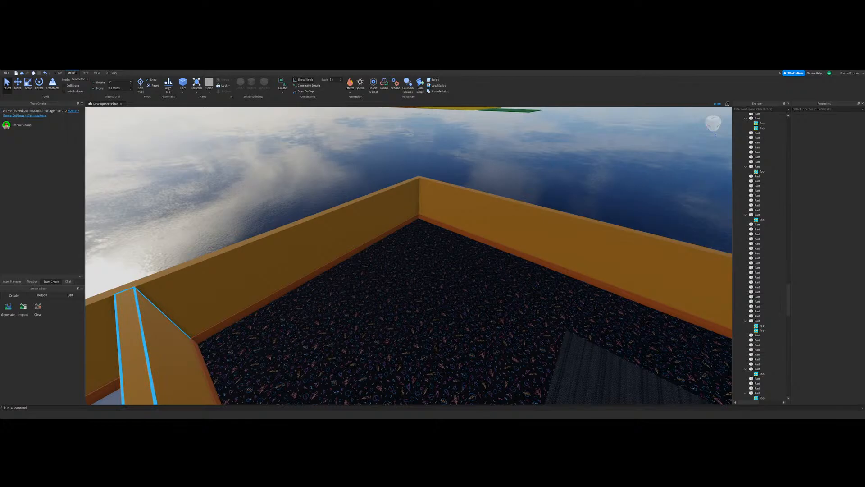
Step: Examine the remaining uncarpeted wedge and opening steps, and the carpet pattern in the walkway's outer corner
right_drag(450, 212, 488, 175)
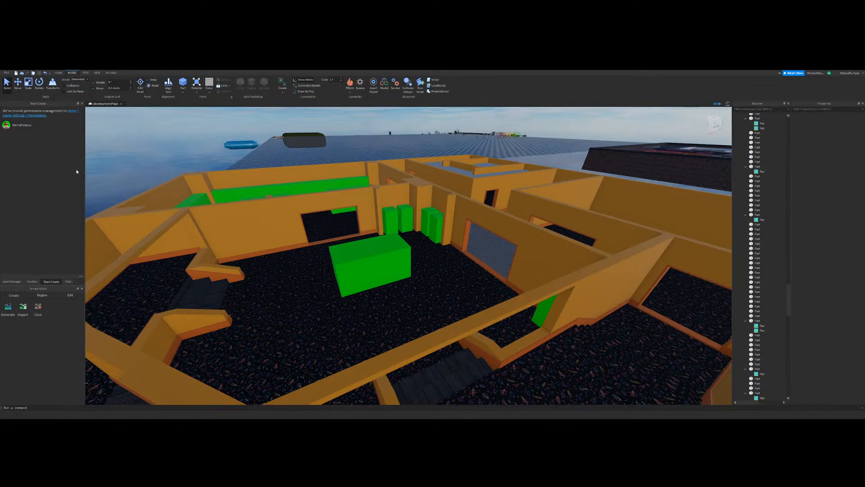
right_drag(135, 148, 208, 154)
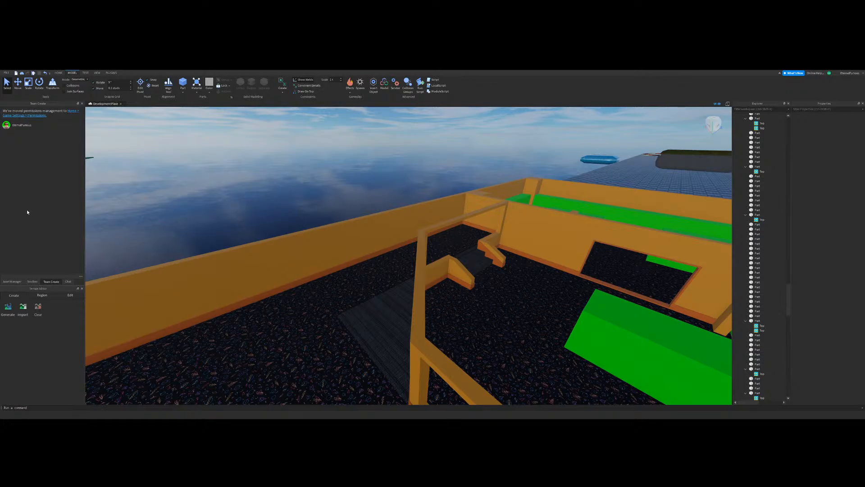
right_drag(298, 234, 349, 216)
key(w)
right_drag(423, 180, 423, 180)
key(w)
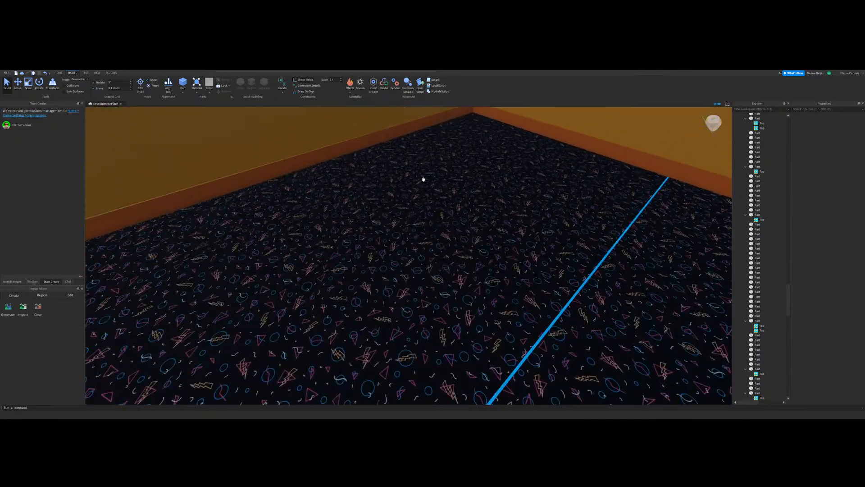
key(d)
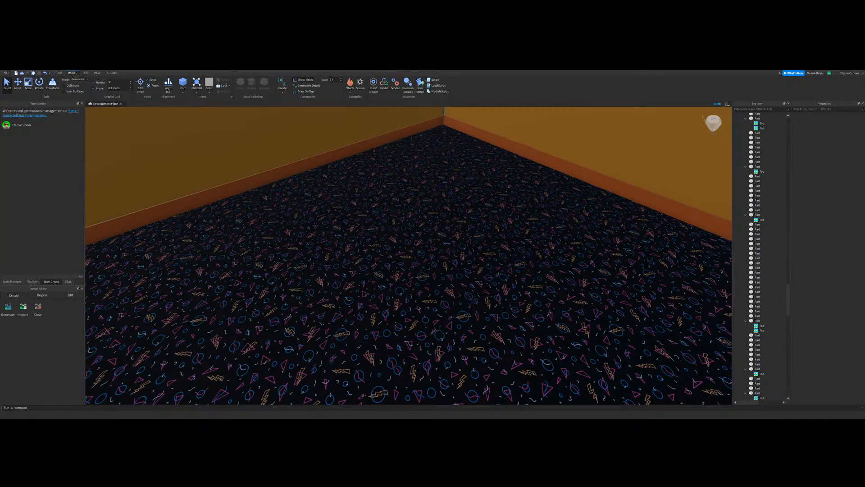
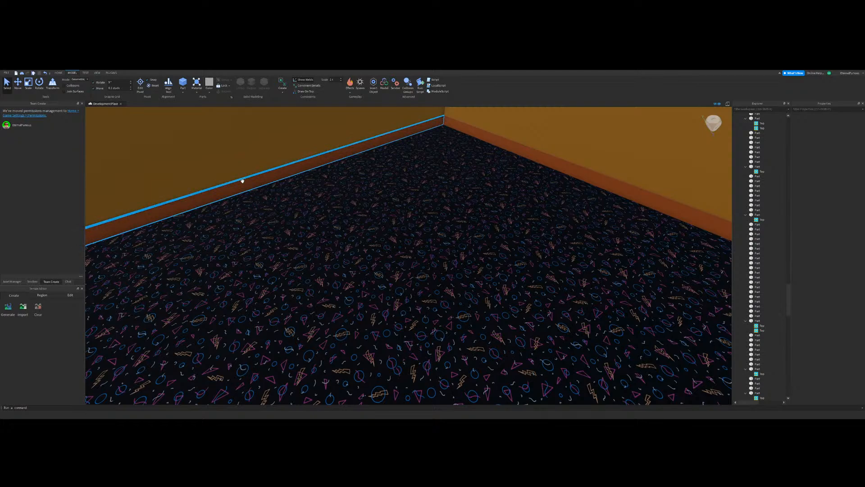
Step: Examine the carpeted outer corner, the walkway and the opening steps that still lack carpet
click(242, 181)
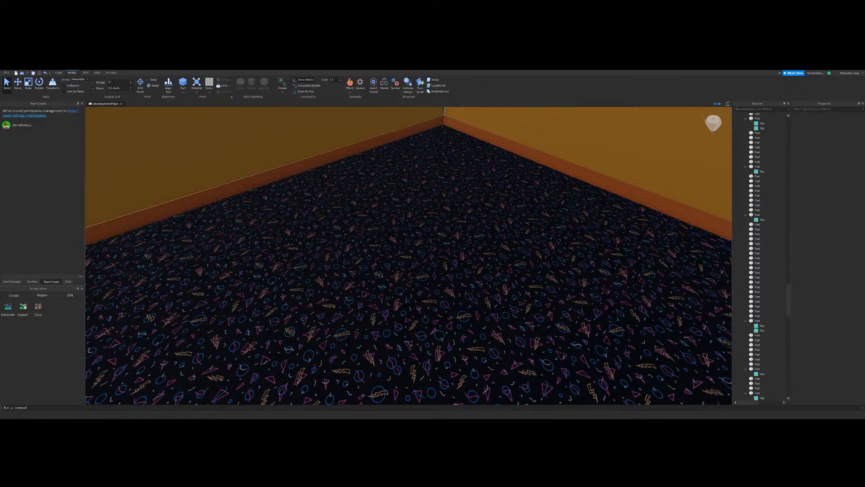
right_drag(363, 251, 365, 252)
scroll(366, 252, down, 10)
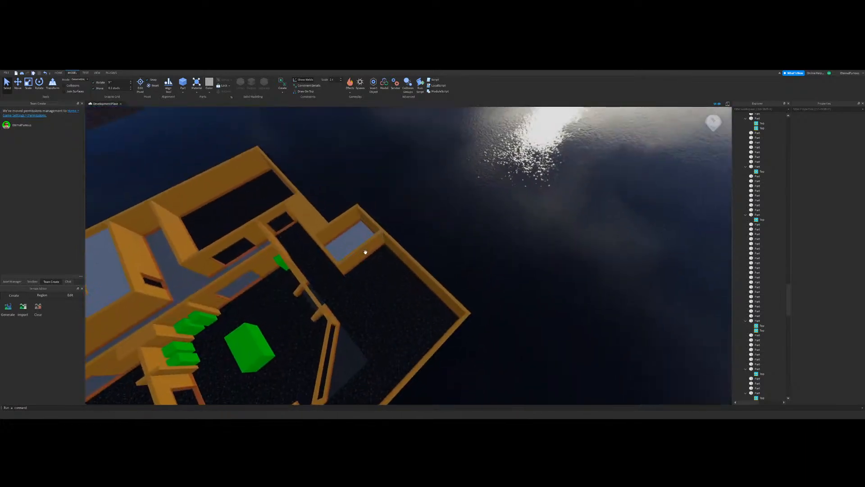
key(f)
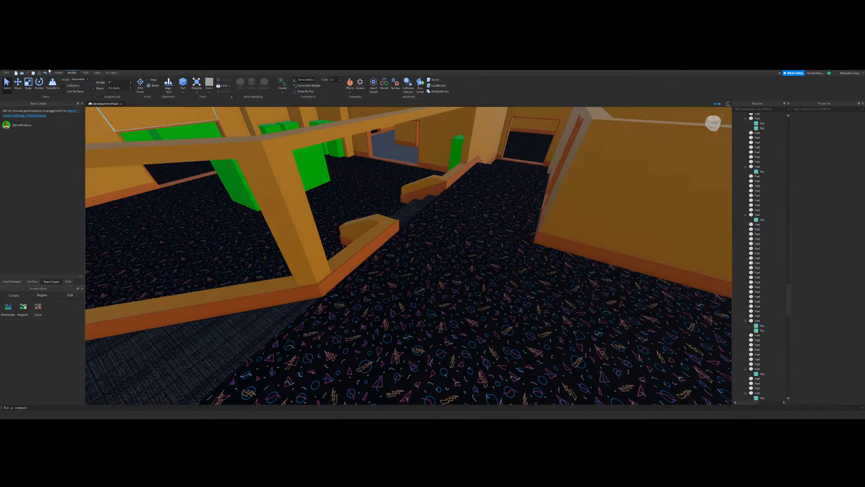
right_drag(475, 197, 442, 280)
key(s)
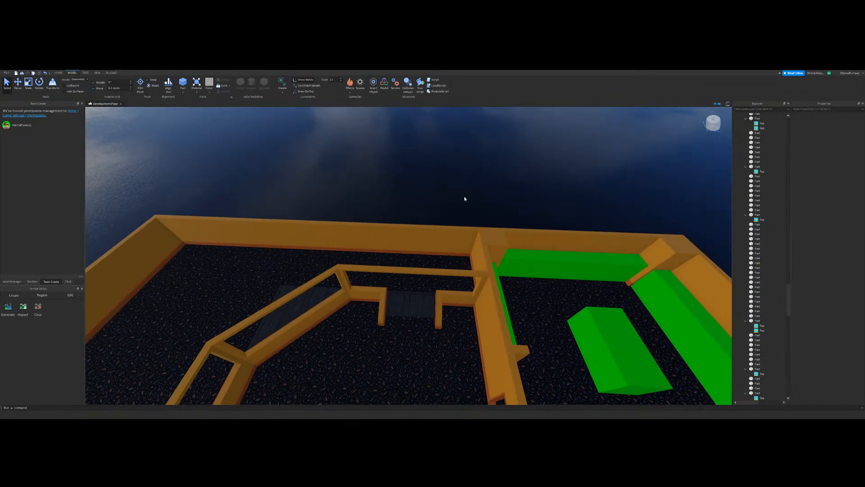
key(w)
right_drag(436, 243, 532, 217)
key(s)
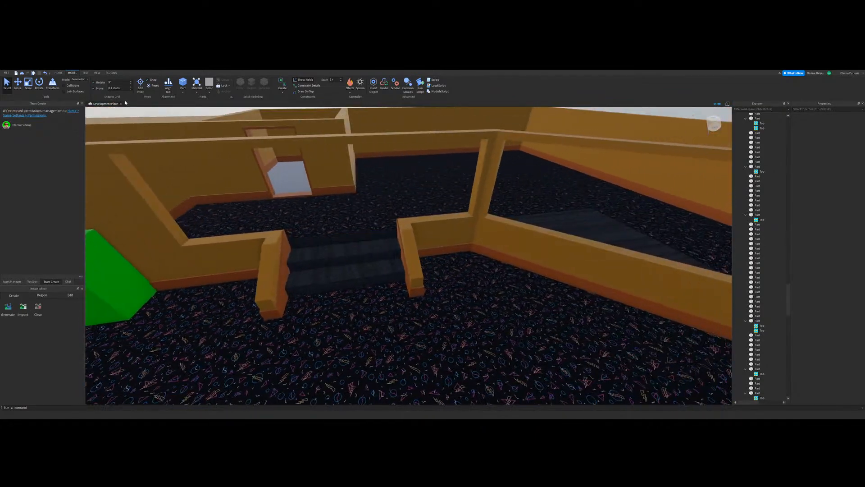
Step: Delete the uncarpeted step parts in both openings between the lower room and the raised walkway
key(w)
click(130, 87)
click(387, 296)
key(Delete)
click(355, 255)
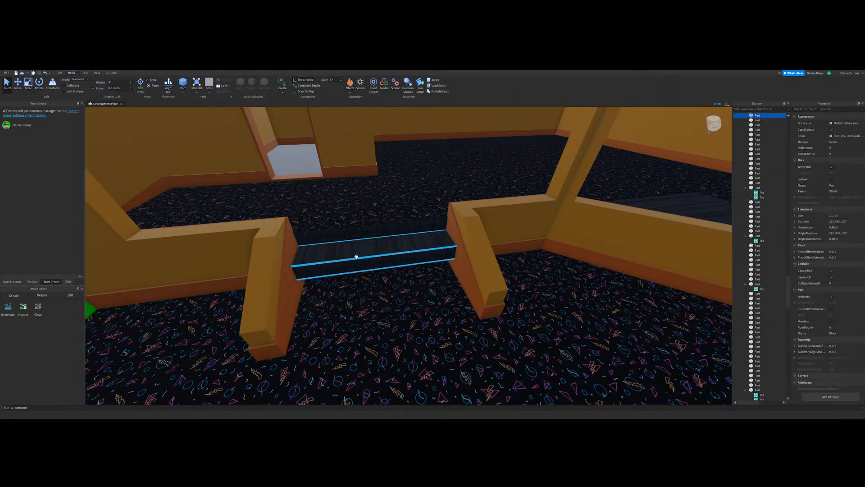
key(Delete)
key(s)
mouse_move(466, 273)
right_down()
mouse_move(454, 286)
mouse_move(456, 276)
right_up()
click(402, 348)
key(Delete)
click(417, 307)
key(Delete)
key(s)
Step: Duplicate the two carpeted hallway steps, rotate the copies and fit them into the first walkway opening
right_drag(417, 307, 413, 280)
key(w)
click(347, 305)
shift+click(318, 341)
key(ctrl+d)
drag(319, 341, 452, 252)
right_drag(452, 253, 451, 253)
key(w)
key(ctrl+r)
drag(452, 252, 391, 279)
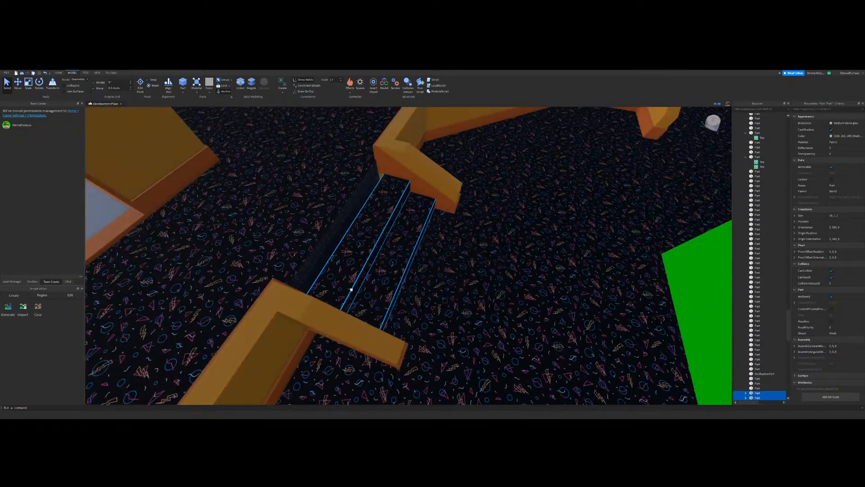
right_drag(498, 282, 498, 282)
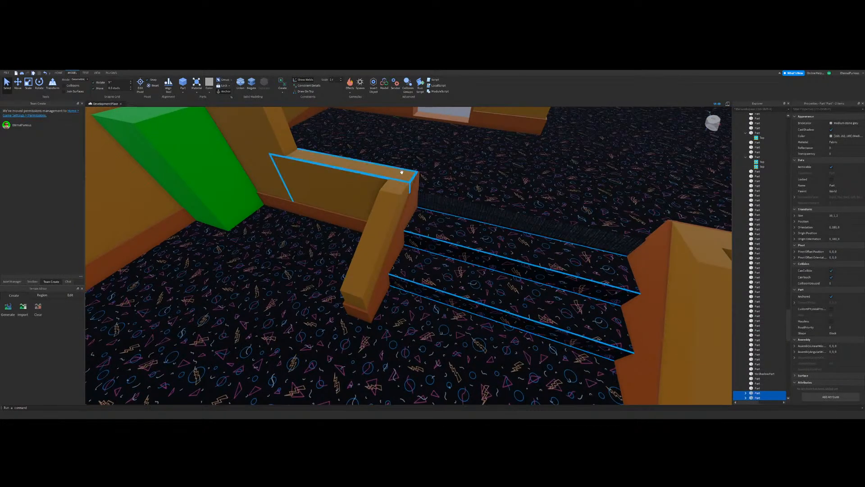
Step: Duplicate the carpeted pair of steps again, rotate it and place it in the second walkway opening
key(w)
right_drag(446, 191, 426, 167)
key(s)
key(ctrl+d)
drag(375, 266, 440, 301)
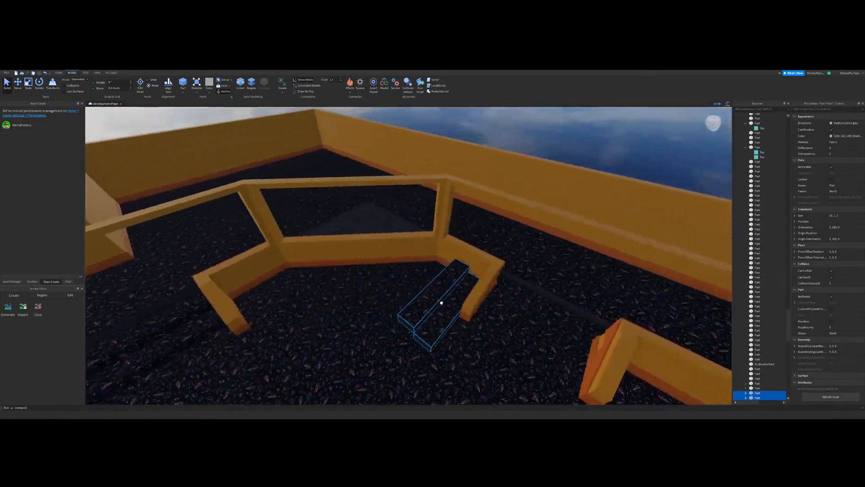
right_drag(440, 302, 438, 301)
mouse_move(440, 302)
mouse_down()
mouse_move(453, 286)
mouse_move(425, 304)
mouse_up()
key(ctrl+r)
key(w)
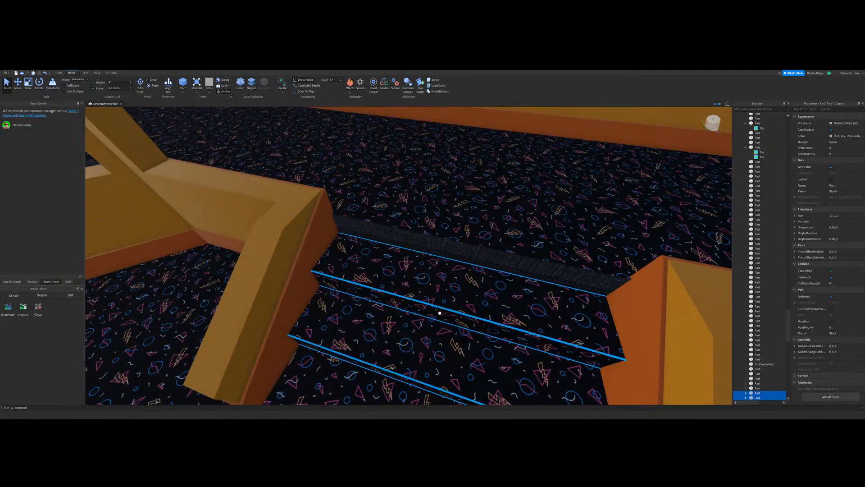
right_drag(441, 315, 440, 316)
Step: Examine the newly placed opening steps and the bare top riser at the walkway's edge
key(s)
click(468, 197)
right_drag(467, 197, 468, 197)
key(w)
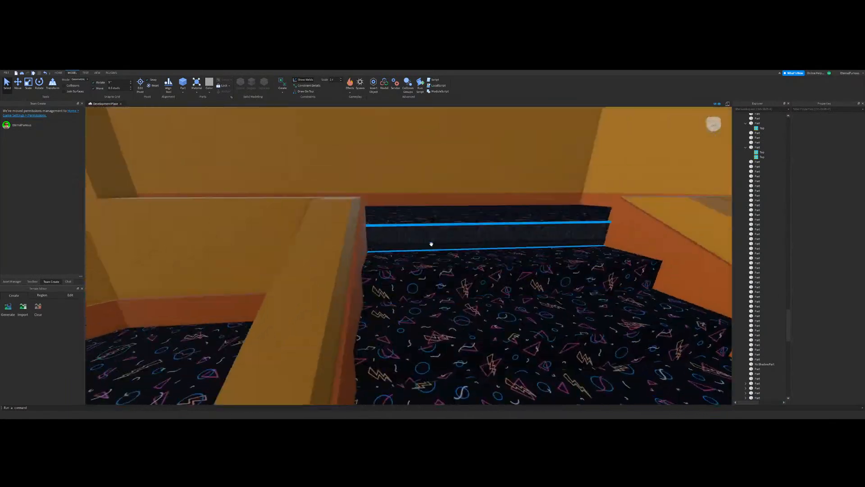
right_drag(198, 374, 198, 373)
key(s)
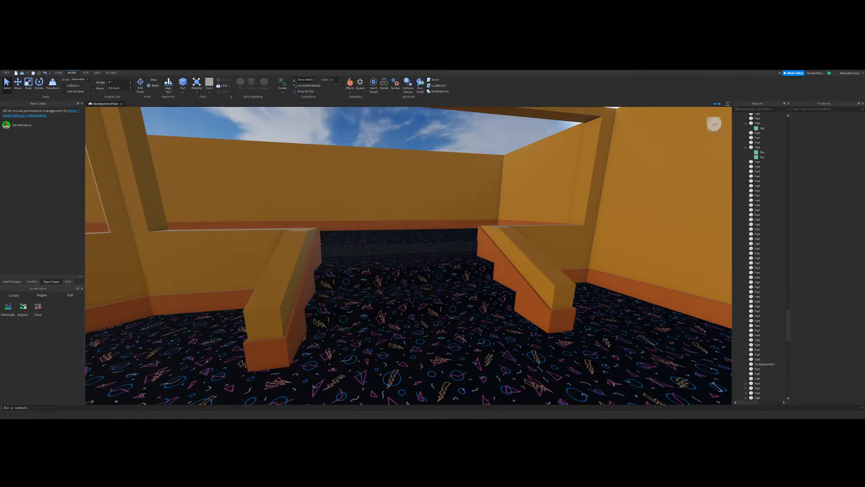
key(s)
right_drag(461, 279, 461, 279)
key(w)
right_drag(377, 240, 400, 255)
key(s)
right_drag(380, 315, 457, 170)
Step: Examine the uncarpeted wedge and the seams between the surrounding walkway floor parts
key(a)
key(w)
key(s)
key(w)
key(s)
key(w)
key(d)
key(w)
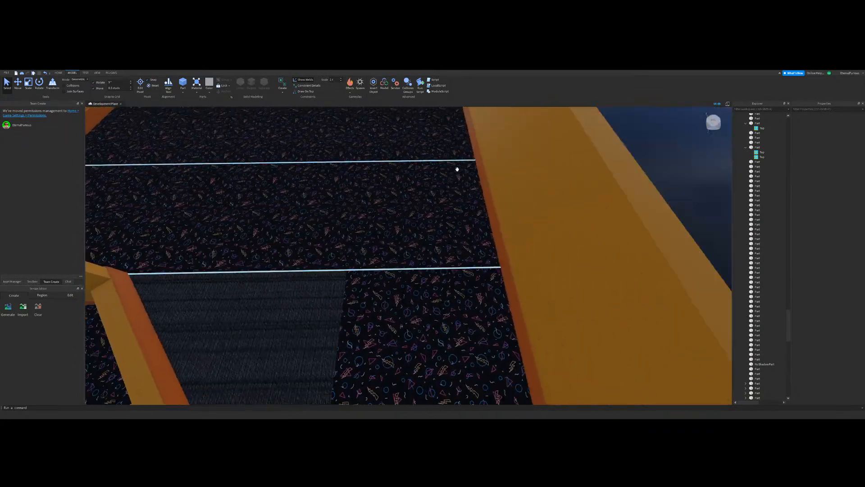
key(s)
key(w)
key(a)
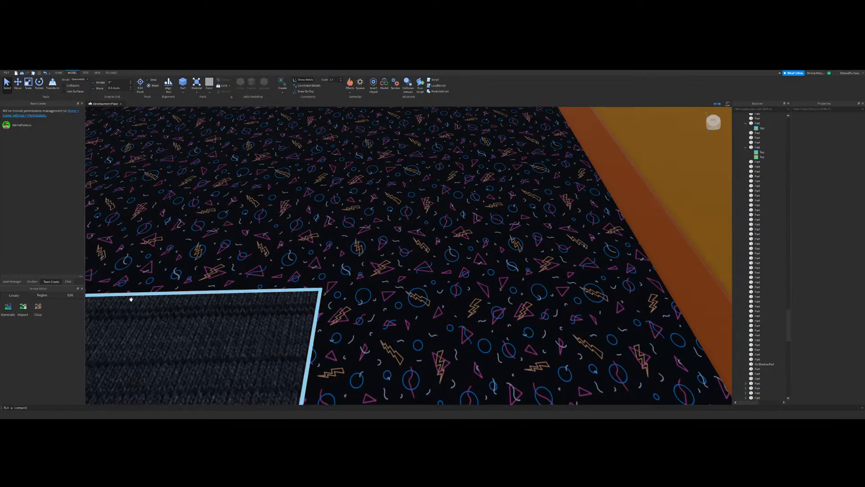
Step: Delete the large floor part in the outer corner beyond the walkway
right_drag(131, 299, 255, 247)
key(s)
key(a)
click(301, 234)
key(Delete)
key(a)
key(s)
key(d)
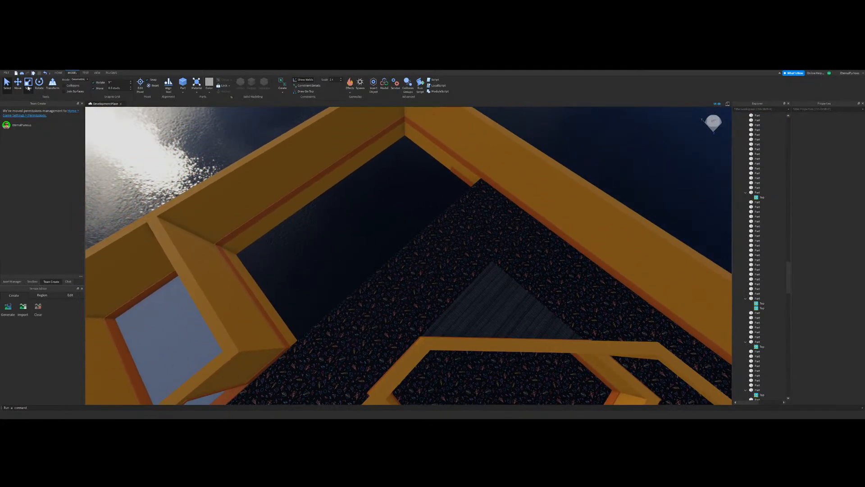
Step: Duplicate the carpeted walkway floor part and scale the copy out to the far wall of the outer corner
click(379, 291)
right_drag(379, 291, 411, 269)
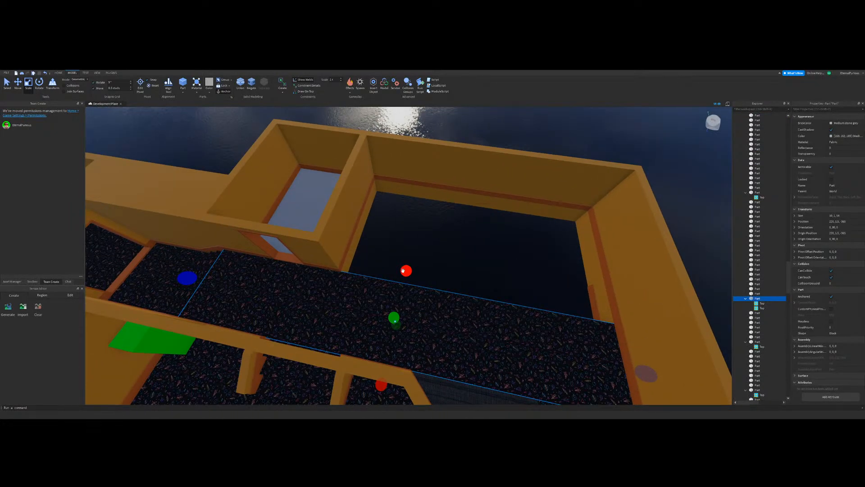
drag(403, 270, 414, 180)
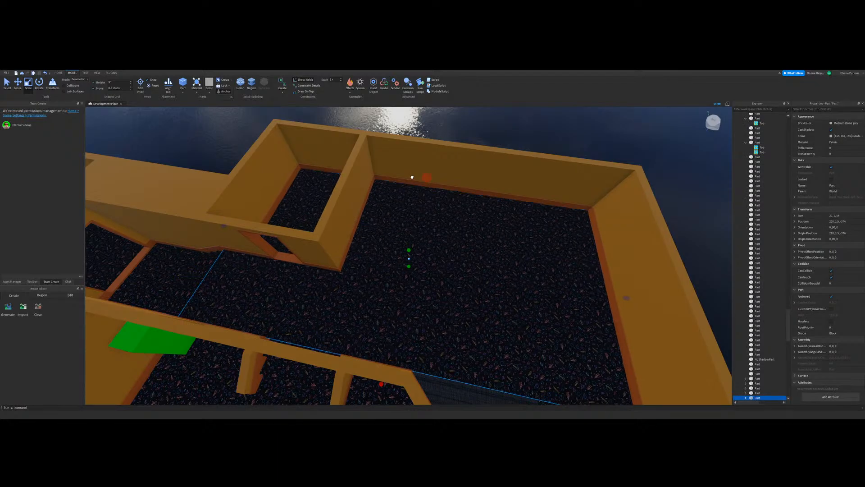
key(w)
key(a)
Step: Trim the scaled floor copy so it ends at the small room's dividing wall and the walkway floor's edge
drag(208, 221, 327, 243)
key(d)
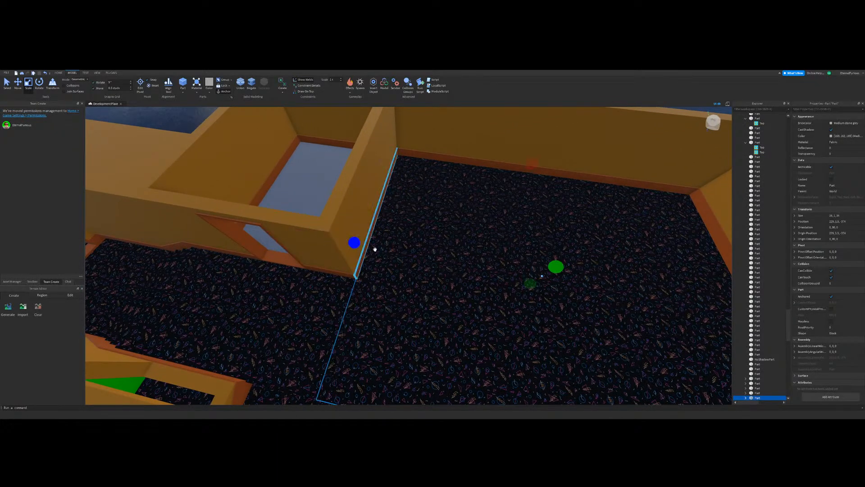
right_drag(374, 249, 417, 255)
key(w)
drag(475, 209, 430, 242)
right_drag(430, 243, 429, 242)
key(a)
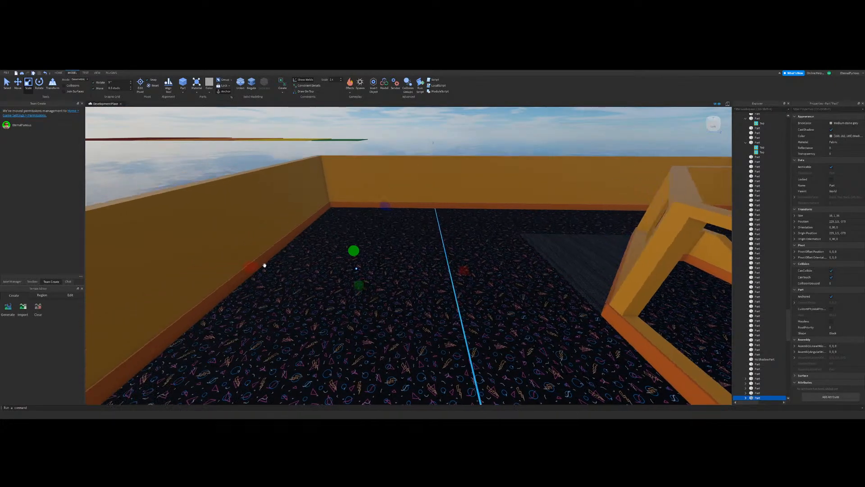
Step: Try to nudge the outer corner floor's edge so it meets the walkway floor
right_drag(488, 321, 489, 321)
scroll(489, 322, down, 8)
scroll(429, 257, up, 6)
right_drag(428, 258, 429, 258)
right_drag(390, 166, 383, 176)
scroll(383, 176, up, 3)
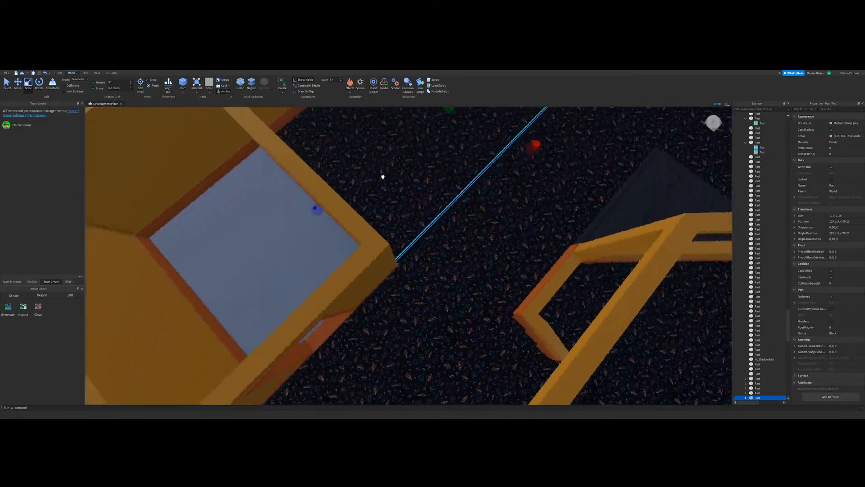
right_drag(423, 229, 423, 231)
scroll(423, 230, up, 4)
scroll(423, 230, down, 4)
click(420, 223)
scroll(398, 255, up, 4)
drag(425, 267, 409, 268)
click(379, 285)
right_drag(379, 260, 378, 260)
scroll(378, 259, down, 5)
click(417, 169)
right_drag(433, 168, 432, 168)
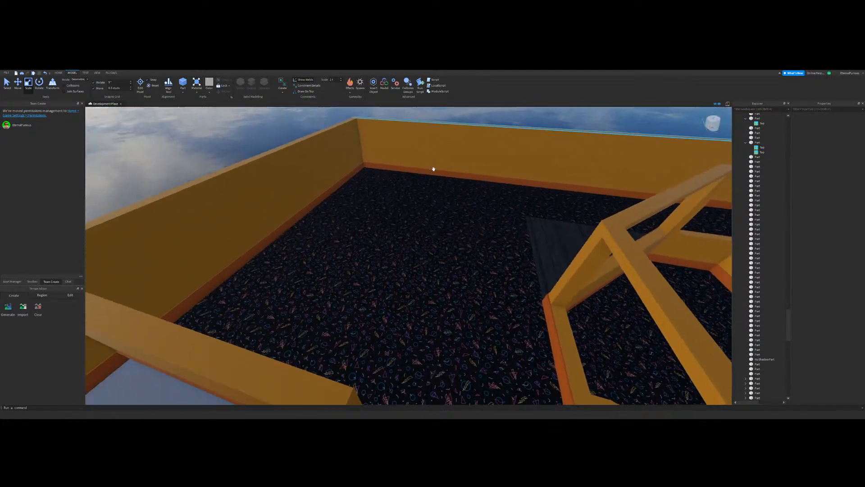
Step: Undo the last floor edge adjustments between the walkway and outer corner floor parts
scroll(433, 169, up, 3)
key(ctrl+z)
drag(411, 349, 400, 347)
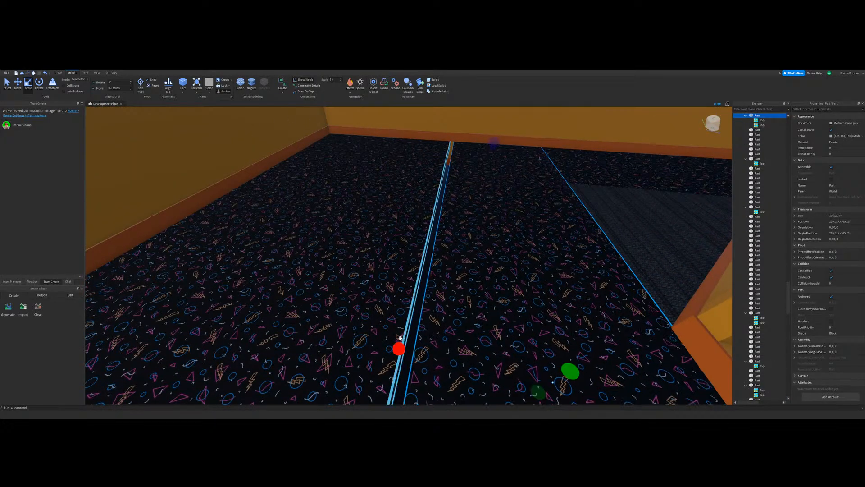
click(391, 315)
scroll(432, 234, down, 3)
scroll(442, 236, down, 3)
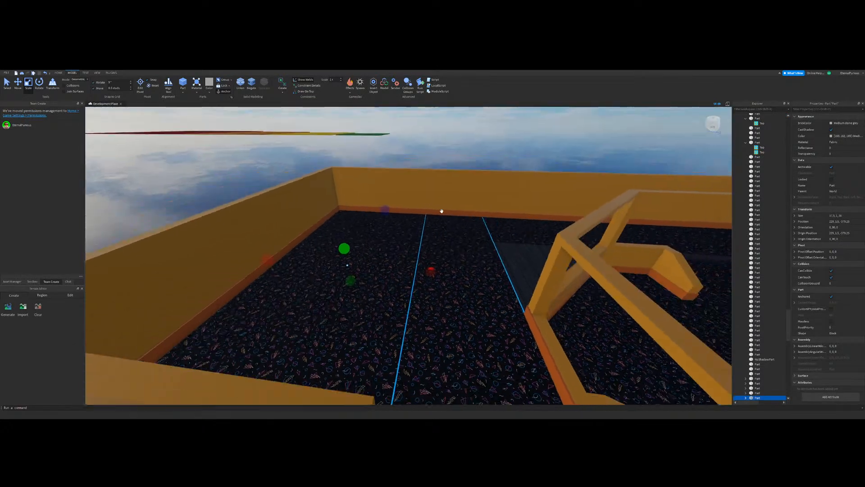
key(ctrl+z)
Step: Scale the walkway and outer corner floor parts so the gap along their shared edge closes
click(430, 313)
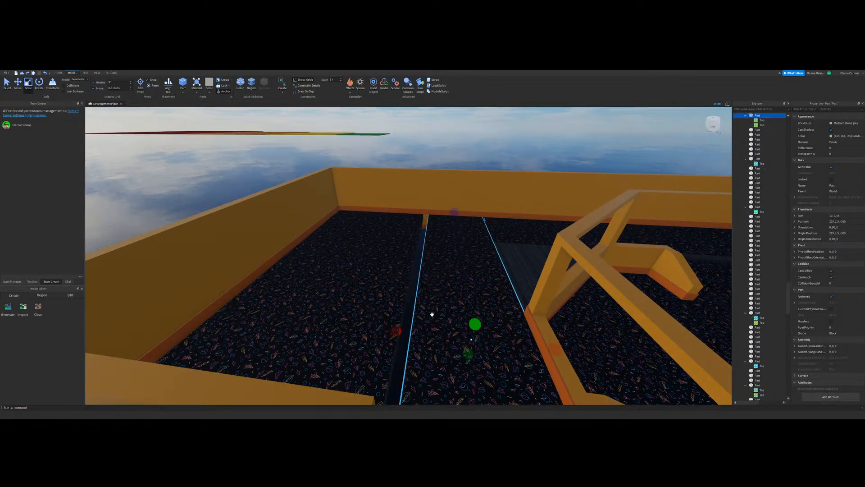
right_drag(392, 322, 393, 322)
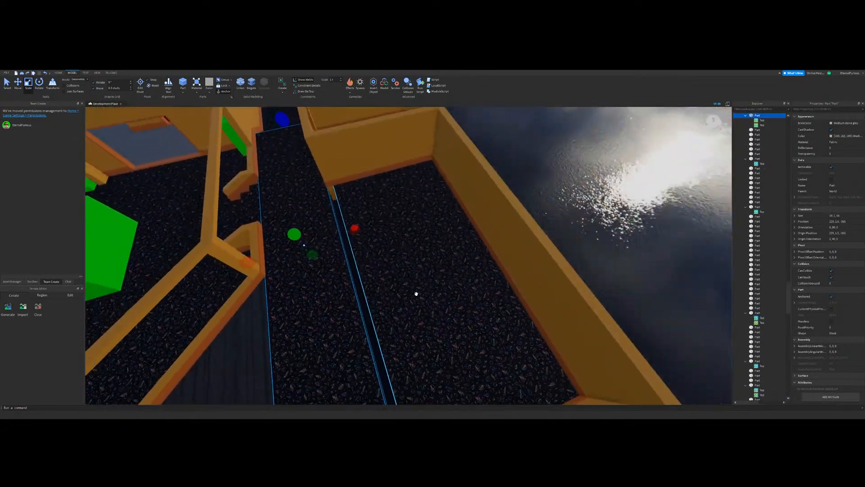
click(415, 291)
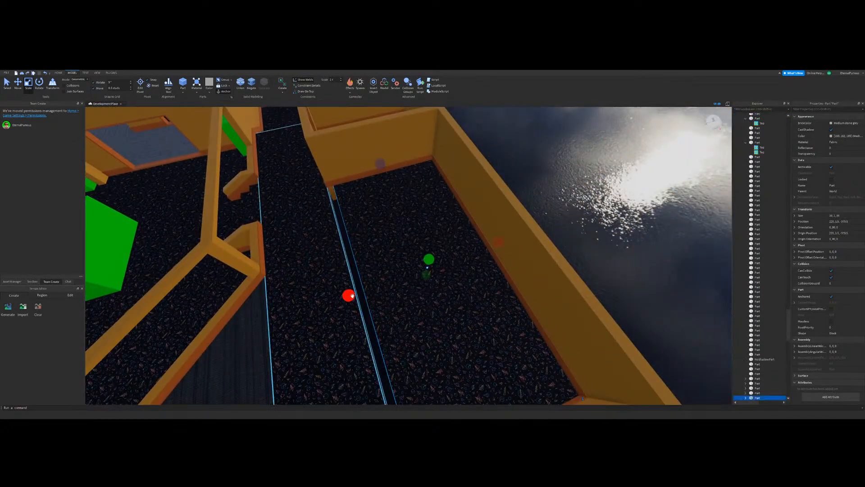
scroll(582, 186, up, 3)
right_drag(582, 186, 431, 244)
scroll(431, 243, down, 3)
Step: Try to shorten the walkway floor part lengthwise, then undo the resize
click(396, 291)
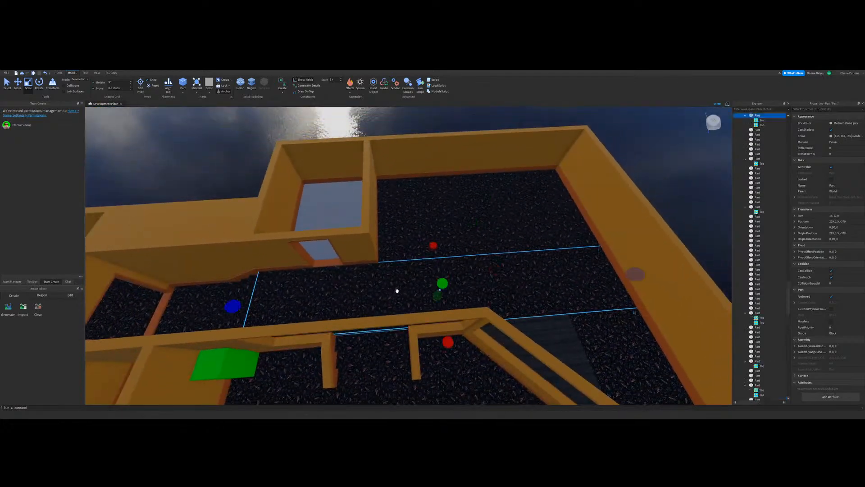
drag(578, 273, 360, 305)
scroll(360, 305, down, 3)
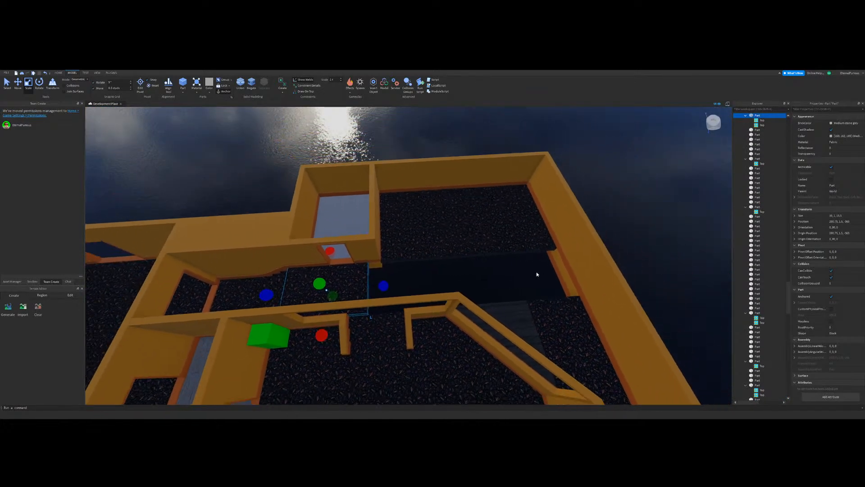
key(ctrl+z)
scroll(602, 233, up, 2)
click(603, 234)
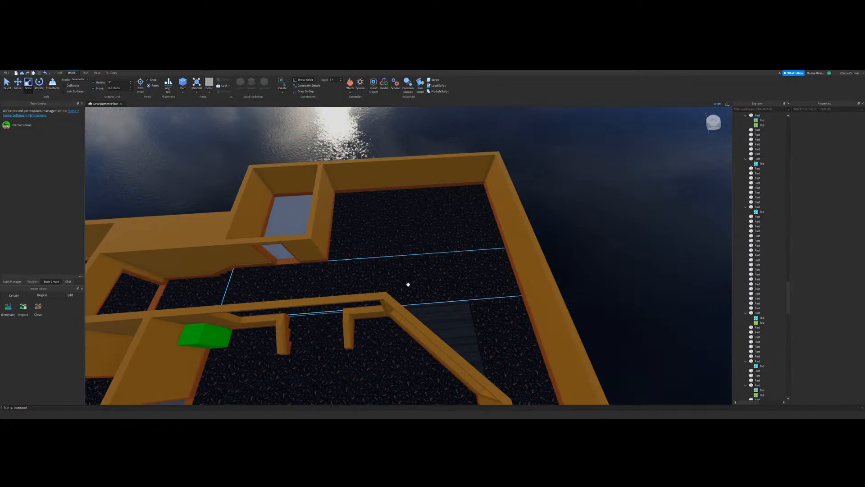
Step: Unite the outer corner, walkway and wedge floor parts into a single union
right_drag(408, 284, 414, 277)
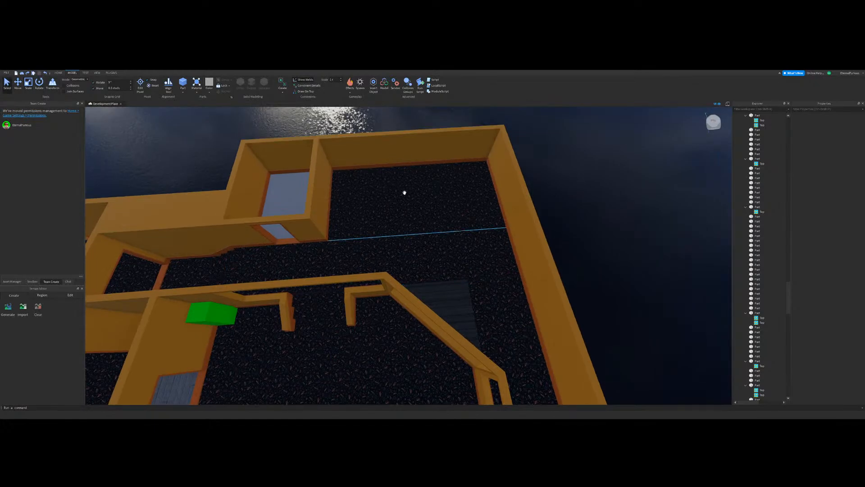
right_drag(502, 273, 506, 275)
key(w)
right_drag(417, 247, 415, 247)
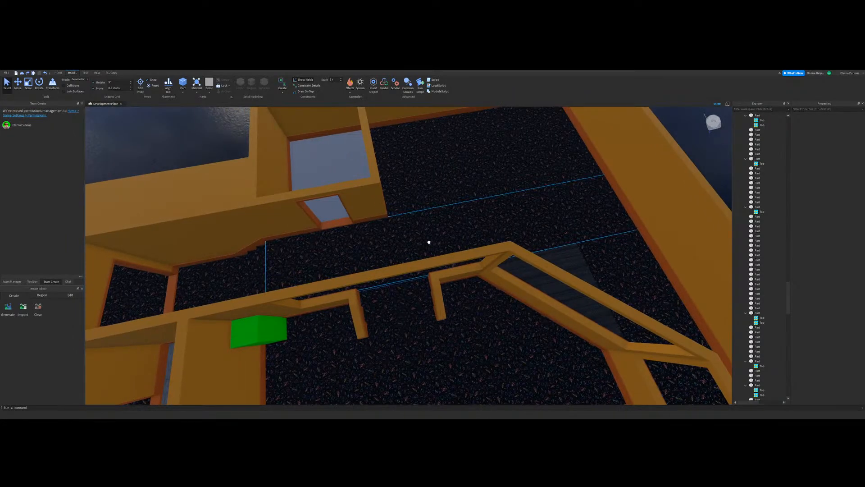
click(429, 242)
key(d)
key(s)
ctrl+click(451, 272)
ctrl+click(479, 259)
ctrl+click(443, 184)
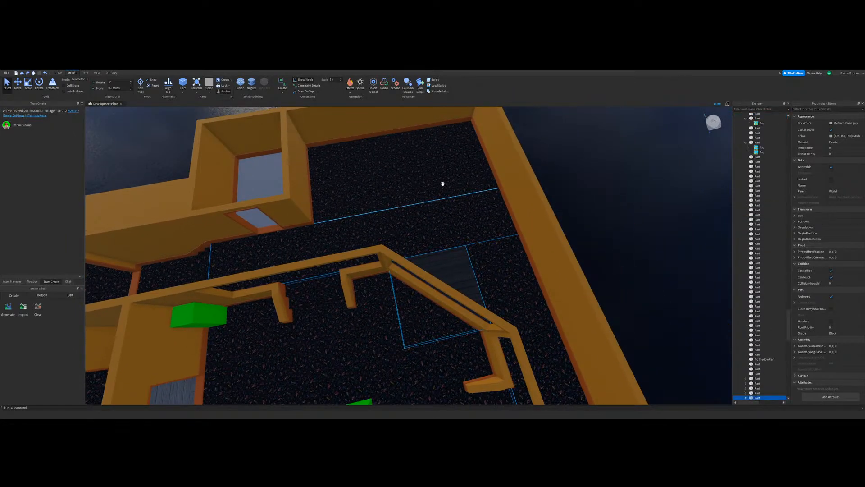
click(514, 255)
key(w)
right_drag(513, 255, 424, 231)
key(s)
key(w)
key(s)
key(w)
key(s)
key(w)
key(s)
key(s)
key(w)
key(s)
click(355, 234)
right_drag(355, 234, 423, 233)
ctrl+click(389, 258)
ctrl+click(347, 263)
ctrl+click(392, 287)
key(s)
right_drag(299, 148, 284, 108)
key(Delete)
Step: Copy the carpeted floor part at the hallway end and paste it into the new floor union
right_drag(586, 210, 295, 228)
key(w)
click(295, 228)
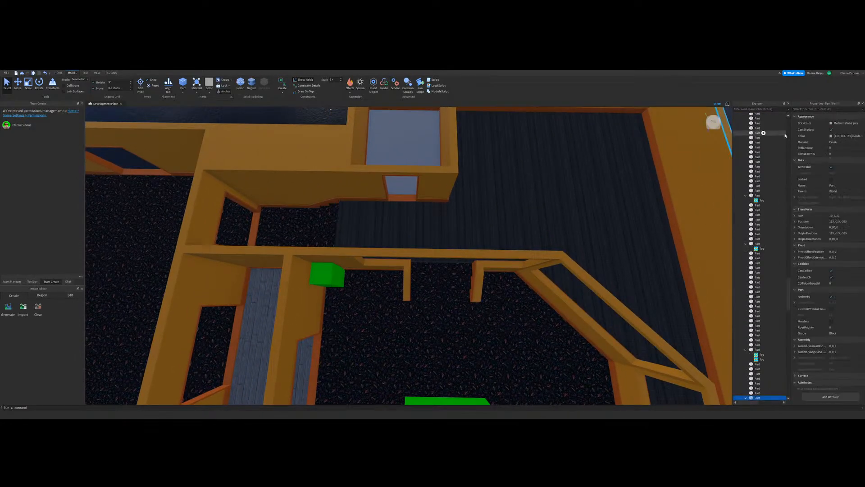
scroll(763, 388, down, 5)
click(762, 334)
click(762, 329)
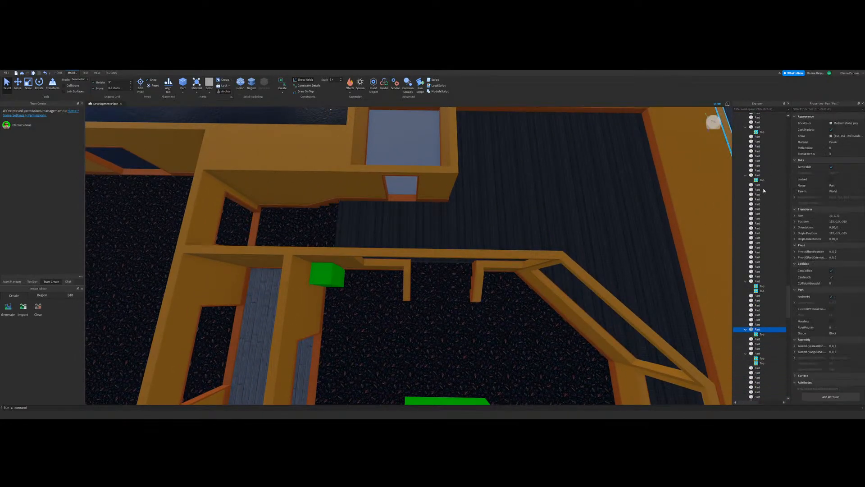
click(563, 220)
key(ctrl+shift+u)
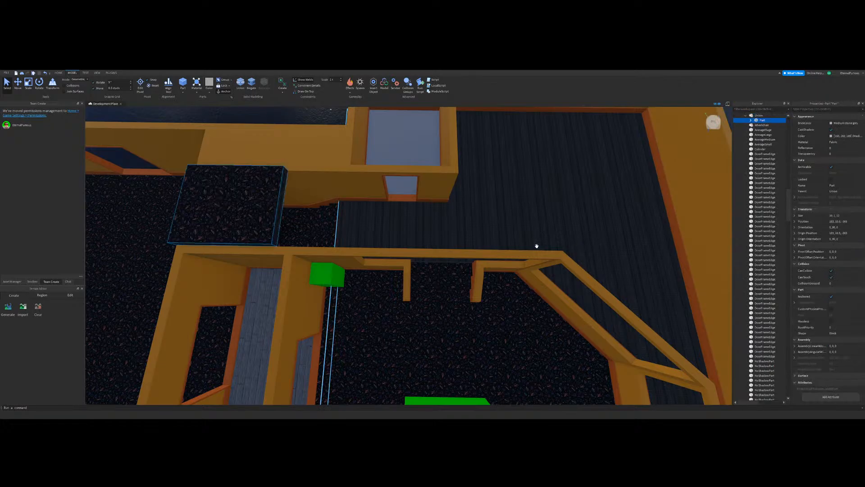
Step: Undo the part paste, then copy the hallway floor part's Top carpet texture and paste it into the new floor union
key(ctrl+z)
click(269, 228)
scroll(757, 354, down, 4)
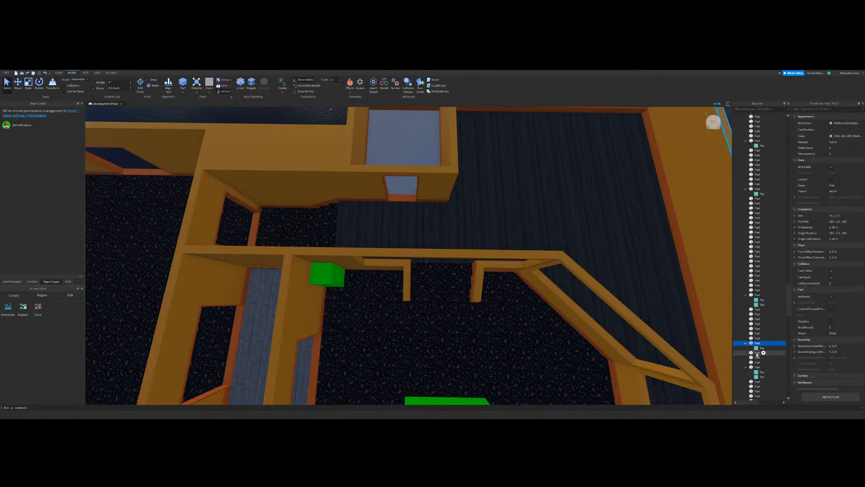
click(759, 348)
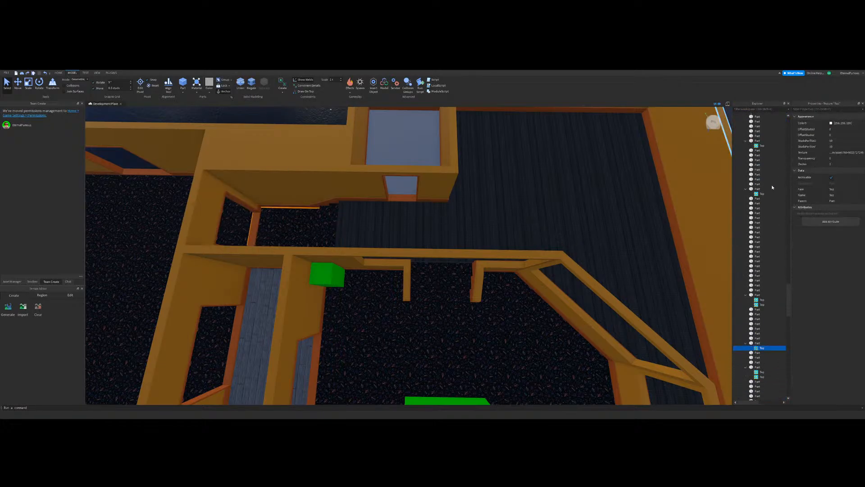
click(537, 211)
key(ctrl+shift+v)
Step: Paste a second copy of the carpet texture into the floor union and assign it to an uncovered stair-riser face
right_drag(549, 237, 467, 282)
key(w)
click(467, 282)
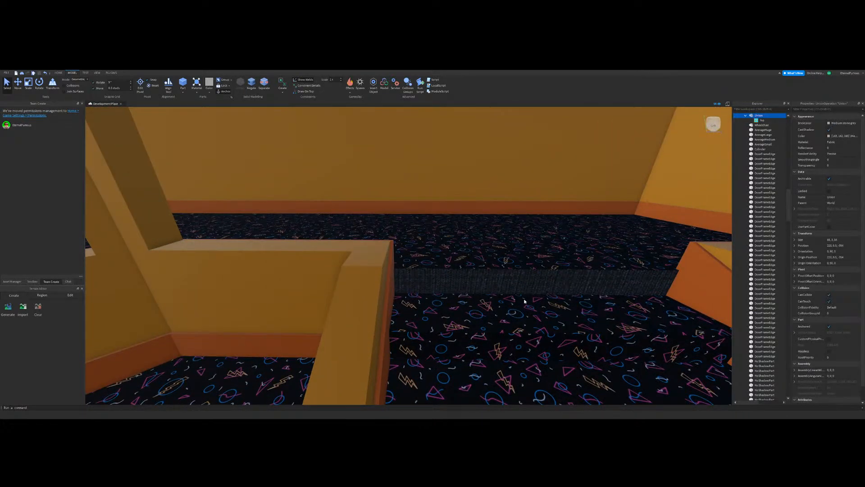
key(ctrl+shift+v)
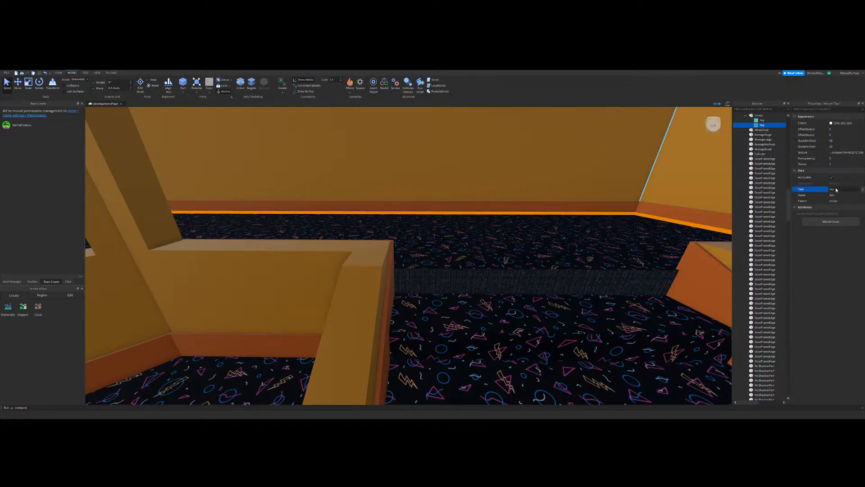
click(836, 208)
key(s)
right_drag(532, 252, 496, 166)
key(w)
key(w)
click(496, 166)
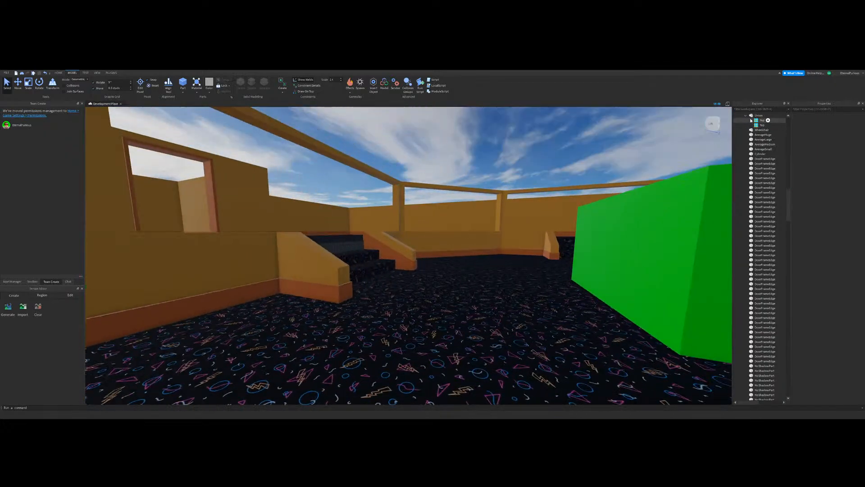
Step: Paste a third carpet texture copy into the floor union and set its face to Left
click(759, 115)
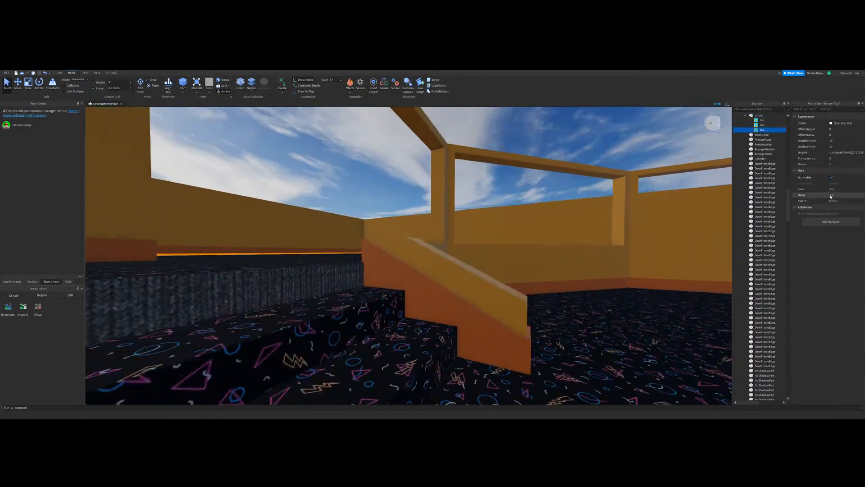
click(835, 189)
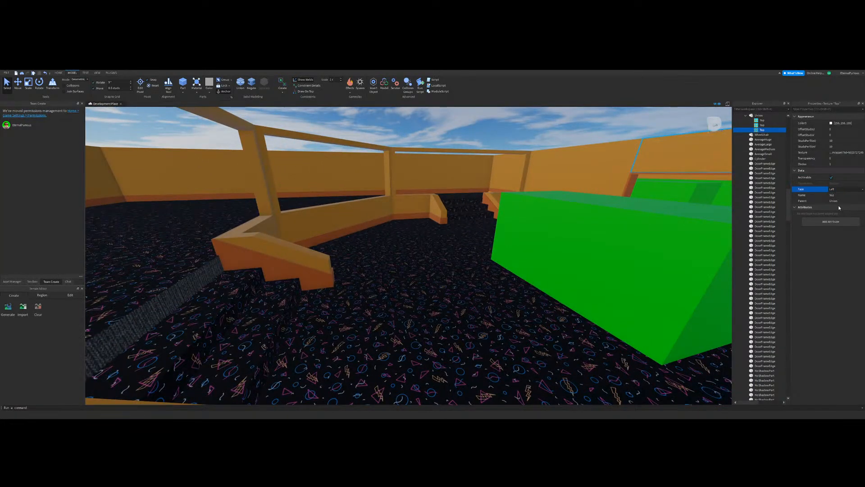
right_drag(672, 225, 482, 183)
click(482, 183)
key(w)
key(a)
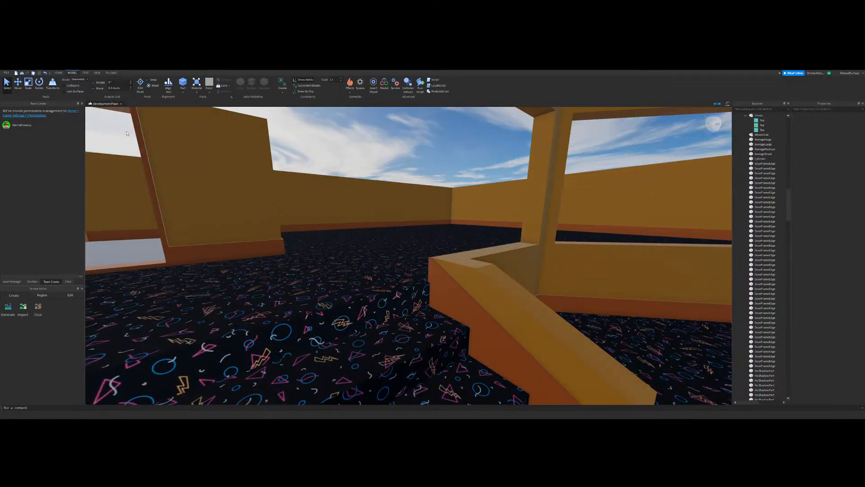
Step: Examine the carpeted floors, walkways and stairs from several angles and compare them with the finished arcade building
key(a)
right_drag(448, 176, 413, 172)
scroll(414, 172, down, 10)
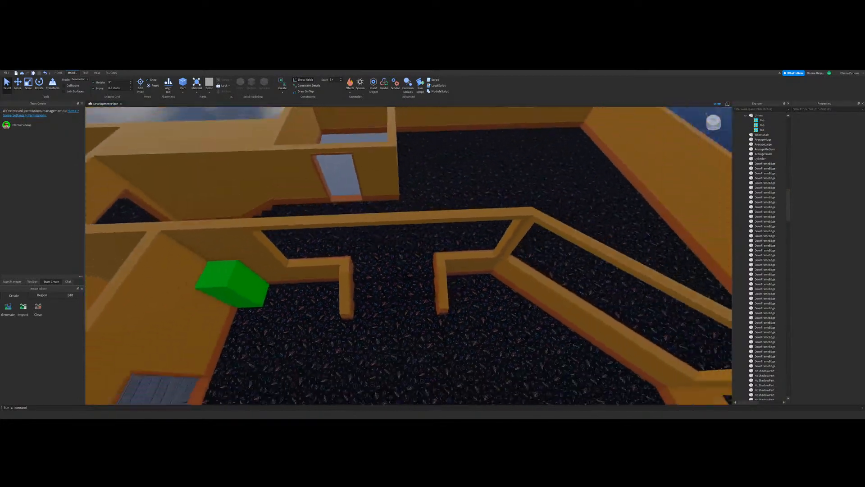
right_drag(264, 358, 479, 302)
scroll(479, 303, down, 3)
right_drag(550, 377, 506, 352)
scroll(506, 352, up, 4)
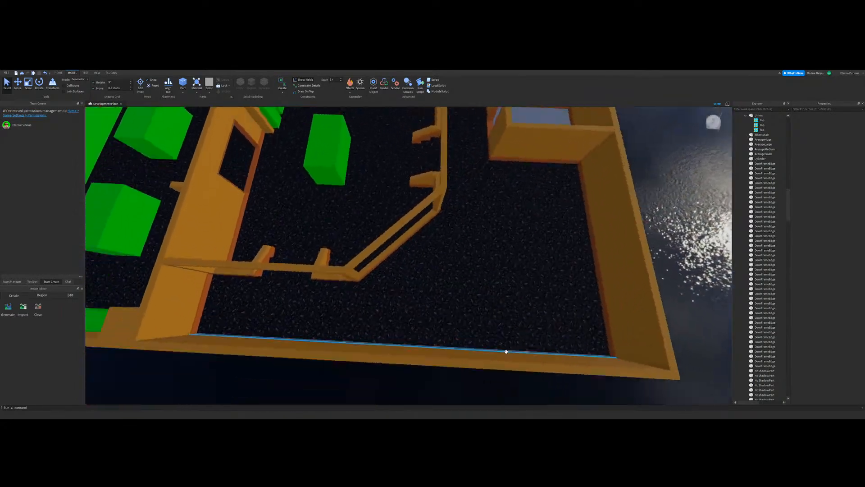
scroll(369, 160, up, 6)
scroll(504, 247, down, 10)
drag(440, 276, 579, 239)
click(444, 300)
scroll(445, 300, down, 4)
scroll(444, 301, up, 6)
right_drag(444, 300, 409, 286)
scroll(445, 299, down, 10)
scroll(409, 286, down, 10)
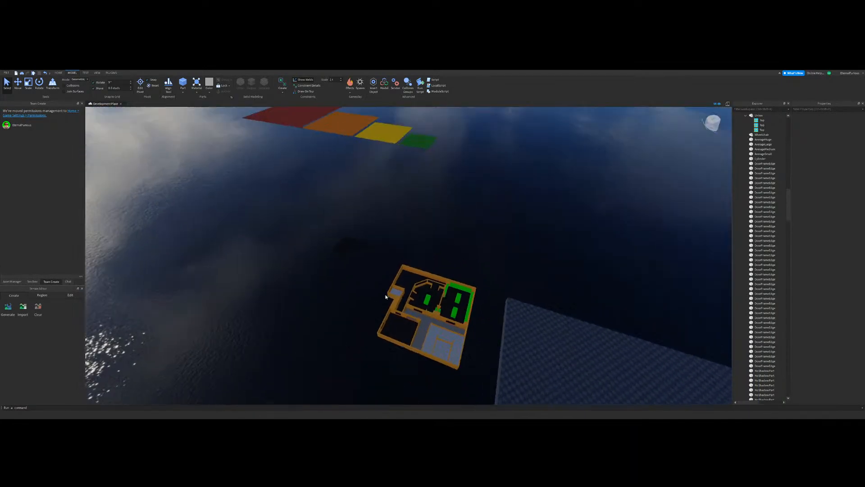
scroll(397, 288, up, 5)
key(ctrl+z)
click(245, 315)
right_drag(474, 297, 457, 279)
scroll(434, 295, up, 10)
scroll(439, 292, up, 5)
scroll(456, 280, down, 10)
scroll(458, 278, up, 5)
scroll(458, 278, up, 10)
scroll(457, 278, up, 3)
scroll(317, 161, down, 4)
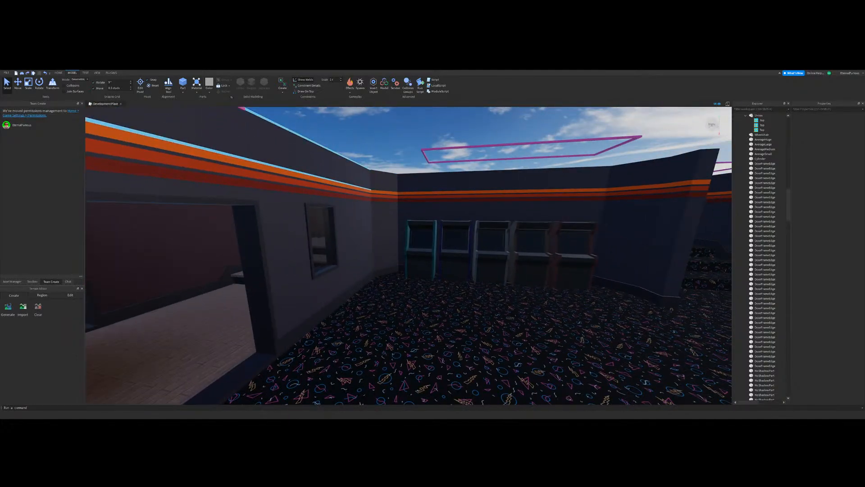
click(110, 73)
click(264, 83)
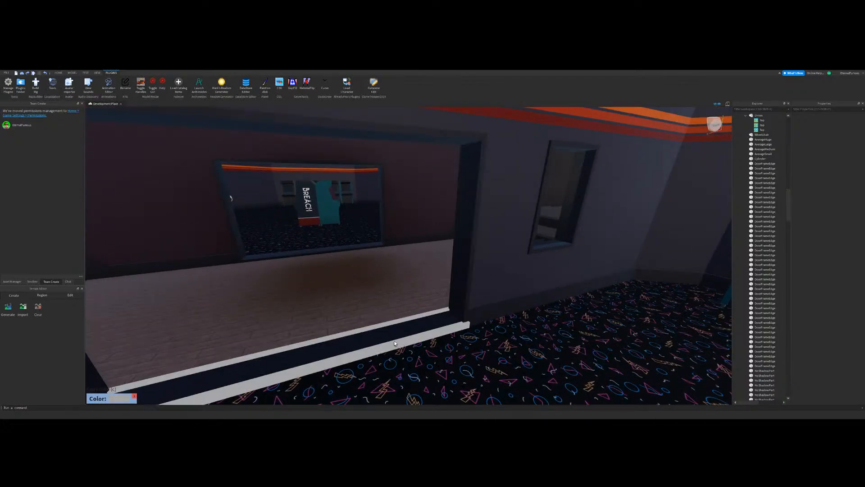
scroll(424, 263, down, 10)
right_drag(422, 266, 419, 276)
scroll(420, 266, up, 10)
scroll(419, 276, down, 4)
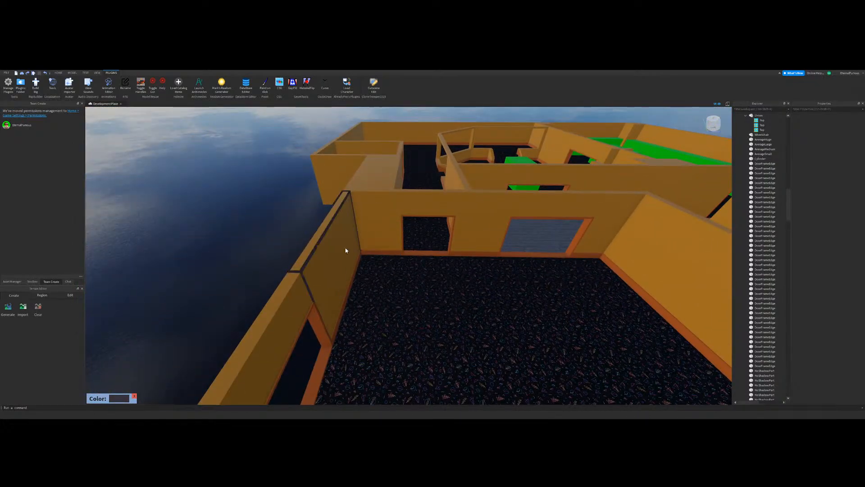
click(59, 73)
click(39, 83)
Step: Compare the baseboard in the carpeted room with the baseboard beneath the counter in the finished arcade
click(365, 252)
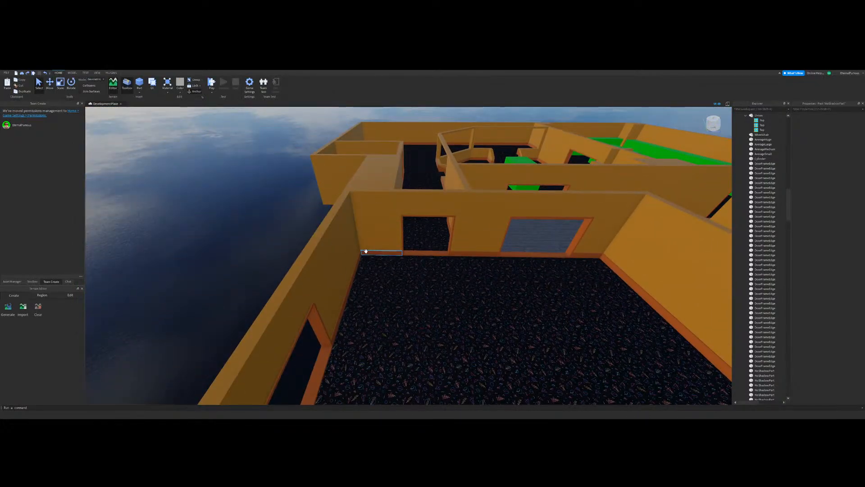
key(s)
key(d)
scroll(762, 361, down, 12)
drag(784, 294, 766, 180)
scroll(781, 238, up, 14)
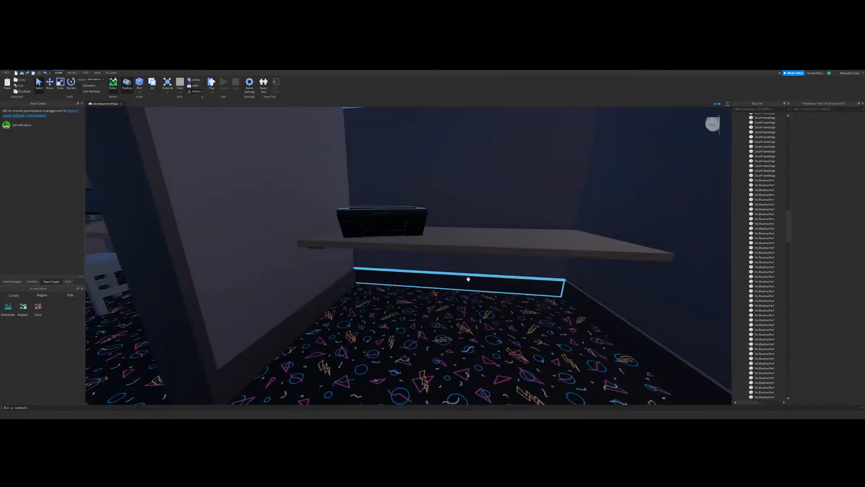
click(467, 279)
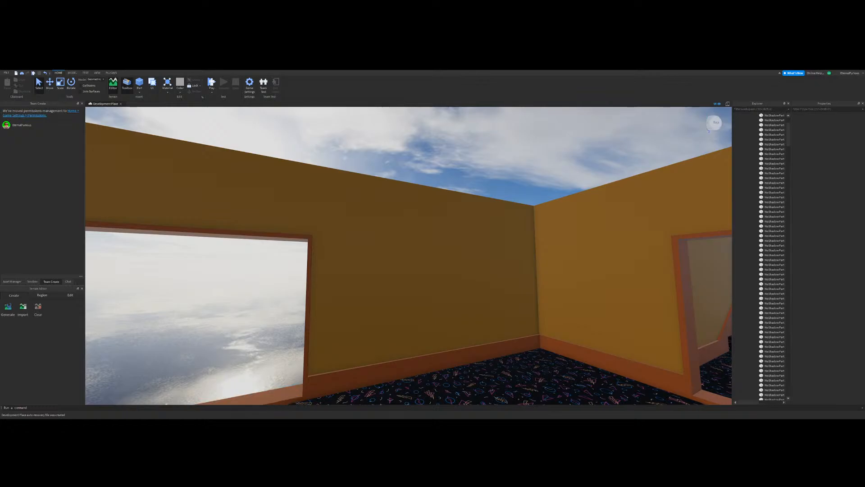
Step: Examine the rows of colour palette blocks on the baseplate for possible wall and trim colours
right_drag(324, 282, 324, 285)
scroll(324, 283, down, 8)
key(w)
right_drag(410, 274, 410, 276)
scroll(429, 339, down, 5)
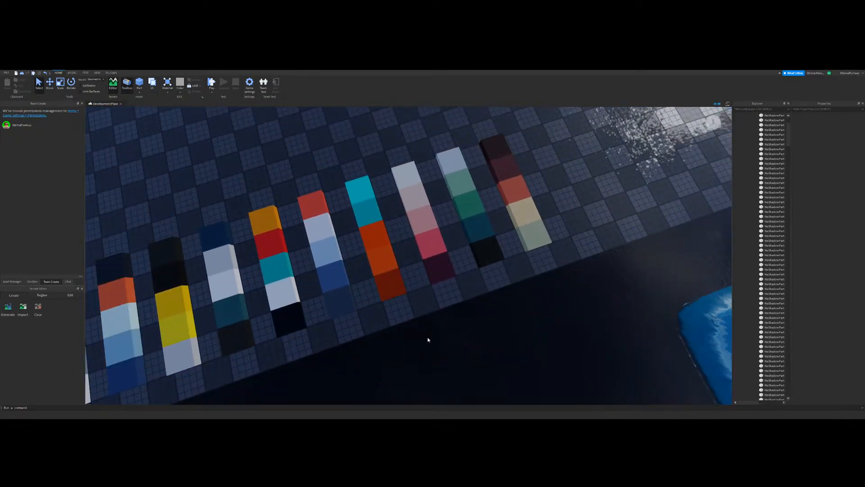
right_drag(428, 340, 471, 311)
right_drag(482, 273, 482, 272)
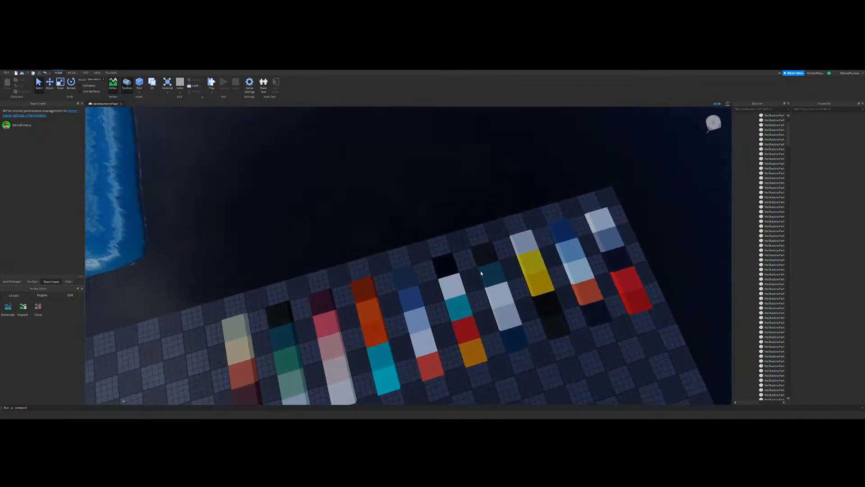
right_drag(450, 232, 450, 230)
right_drag(481, 280, 481, 286)
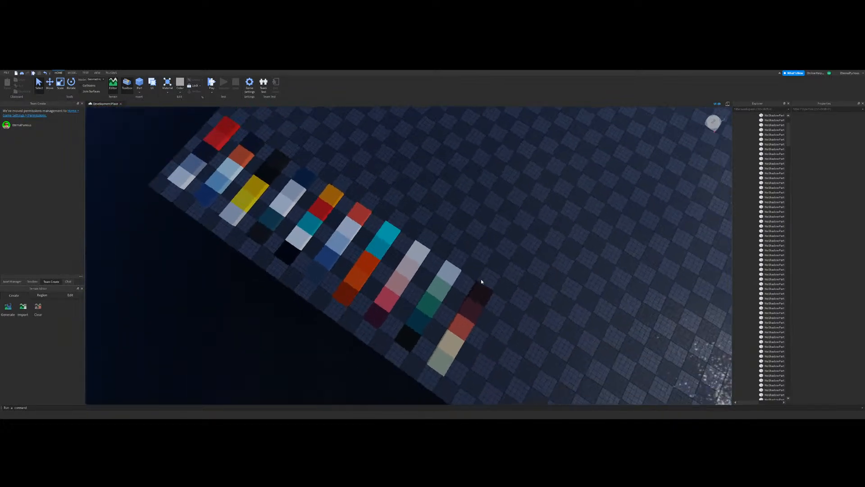
right_drag(472, 229, 468, 224)
key(d)
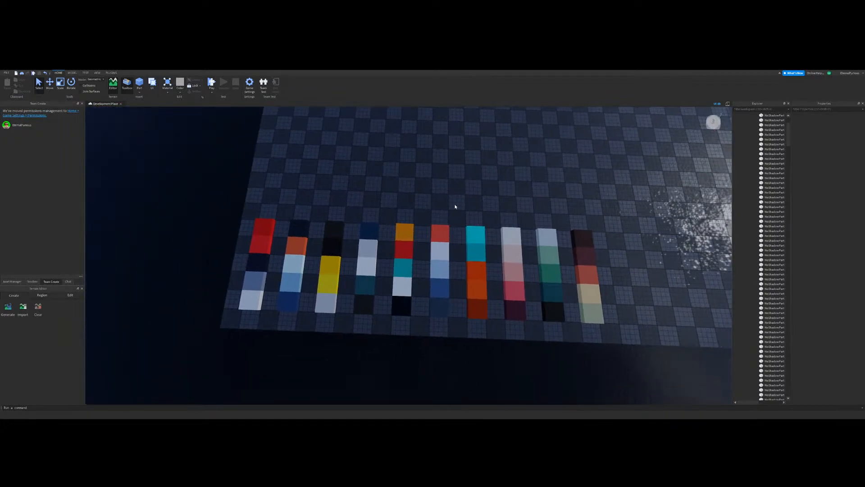
key(d)
right_drag(401, 245, 413, 272)
key(w)
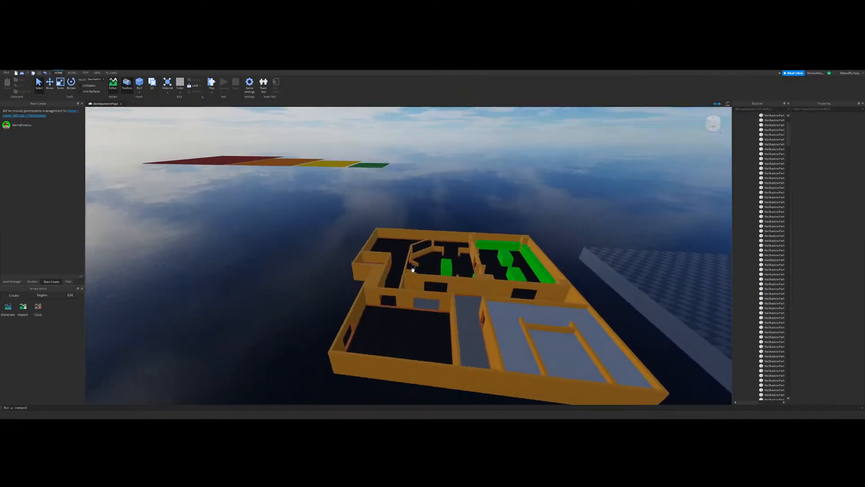
key(w)
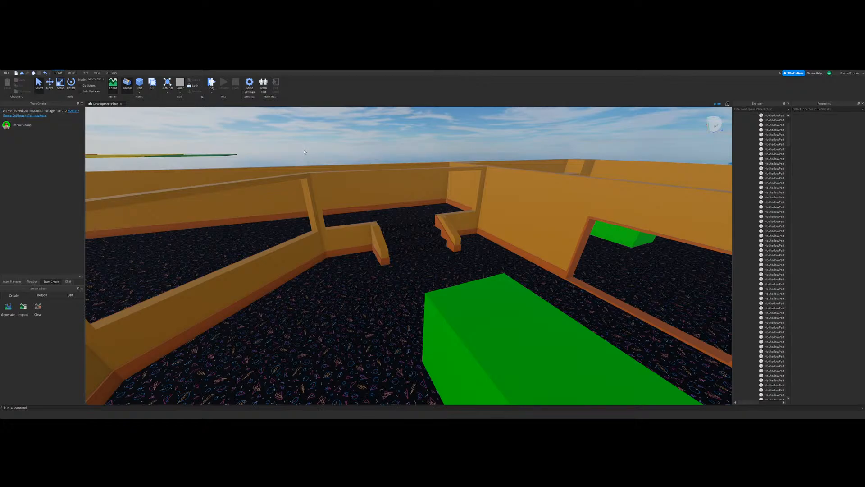
Step: Examine the orange walls, railings and rooms of the new building from above and from several sides
key(a)
key(s)
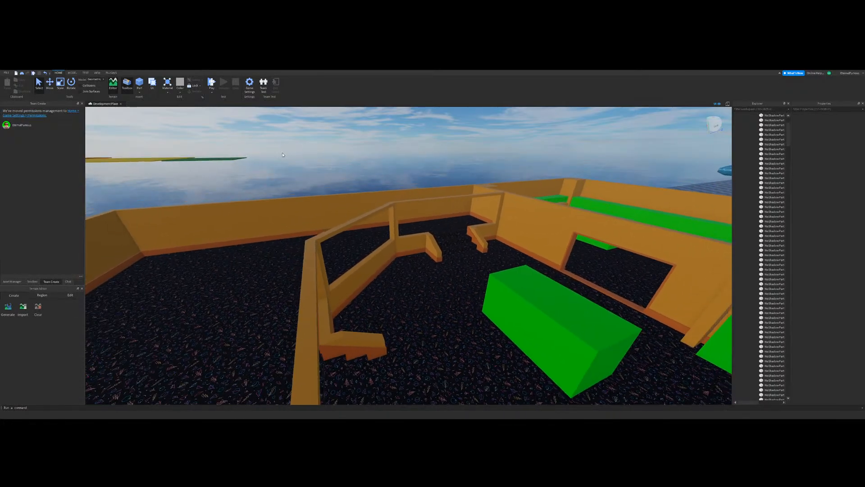
key(w)
mouse_move(356, 242)
right_down()
mouse_move(345, 245)
mouse_move(361, 230)
right_up()
key(s)
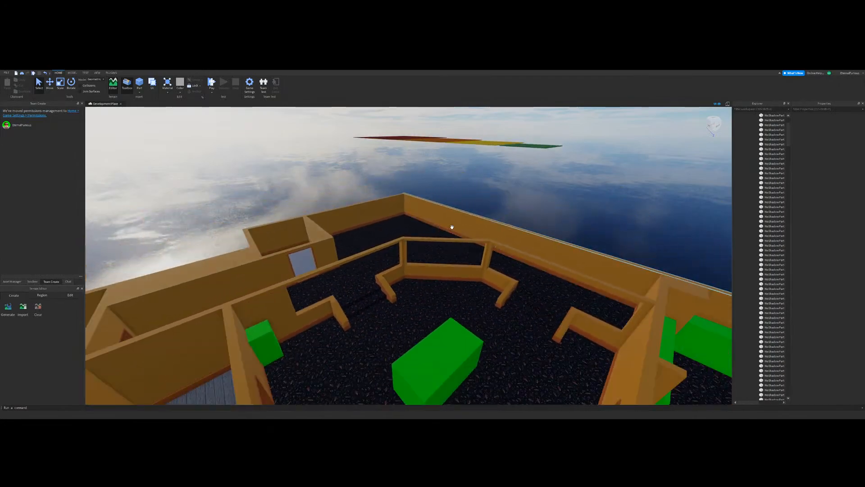
key(w)
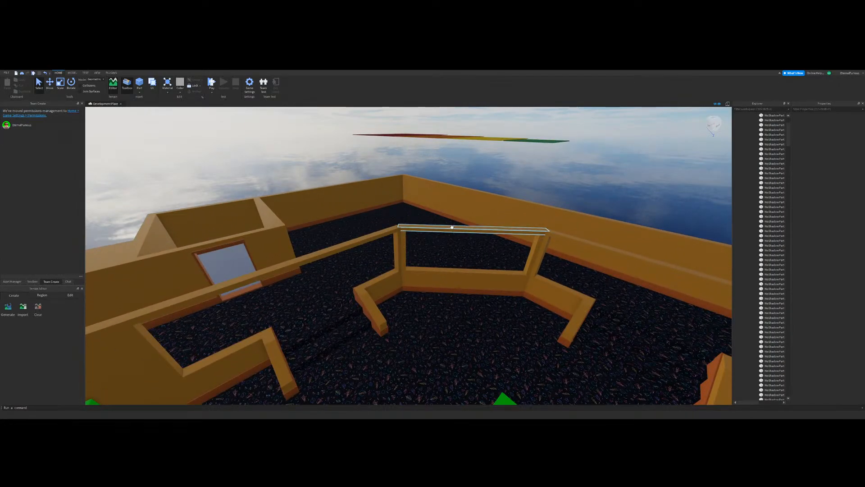
key(s)
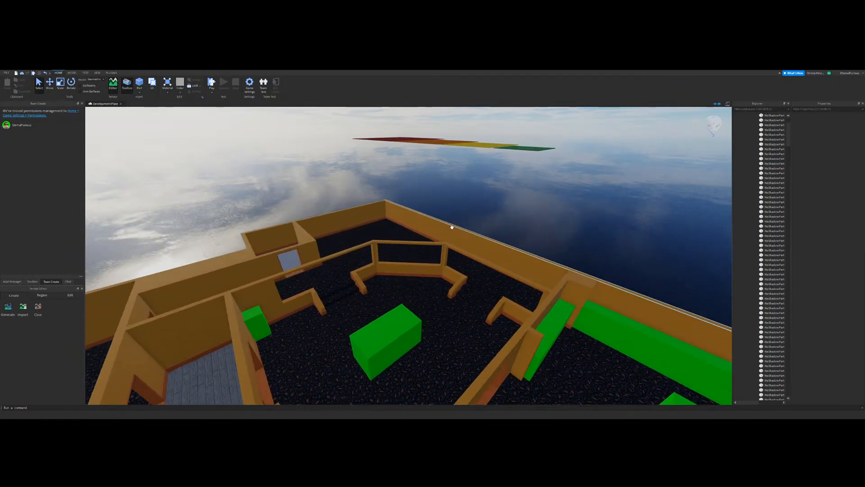
right_drag(503, 226, 519, 224)
key(w)
key(a)
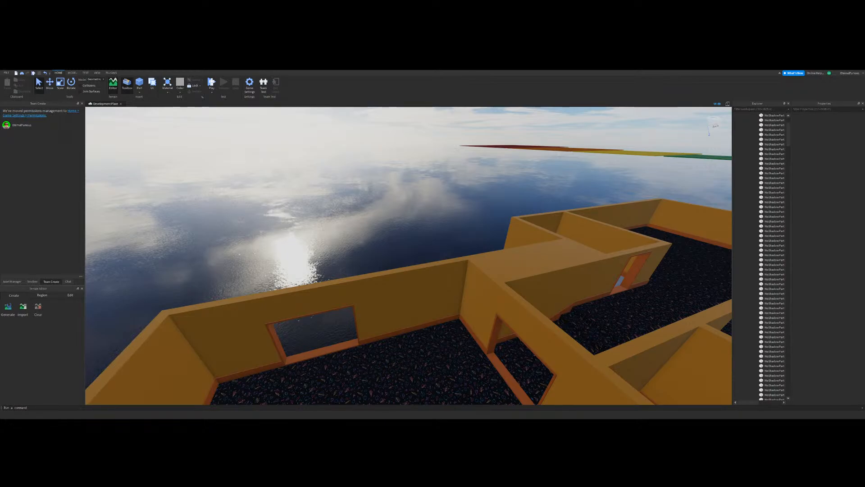
right_drag(324, 311, 275, 312)
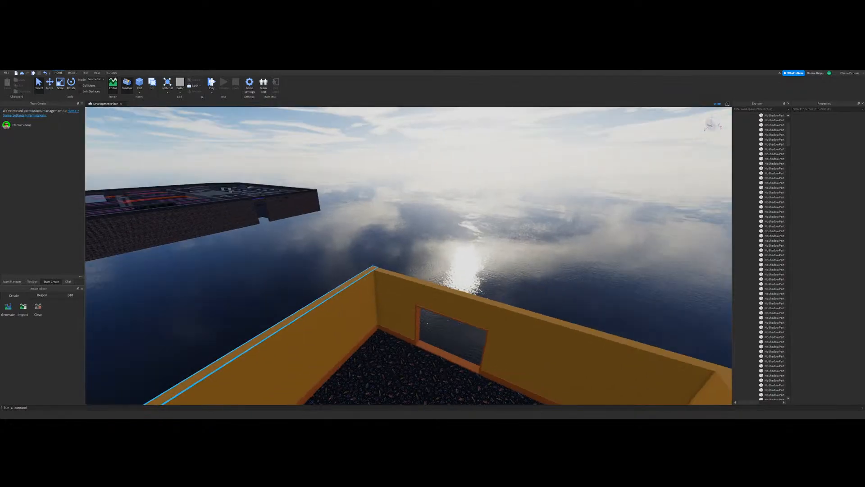
Step: Sample a wall colour from the finished arcade with the paint plugin and apply it to the wall segment between the carpeted room's two openings
key(a)
click(111, 73)
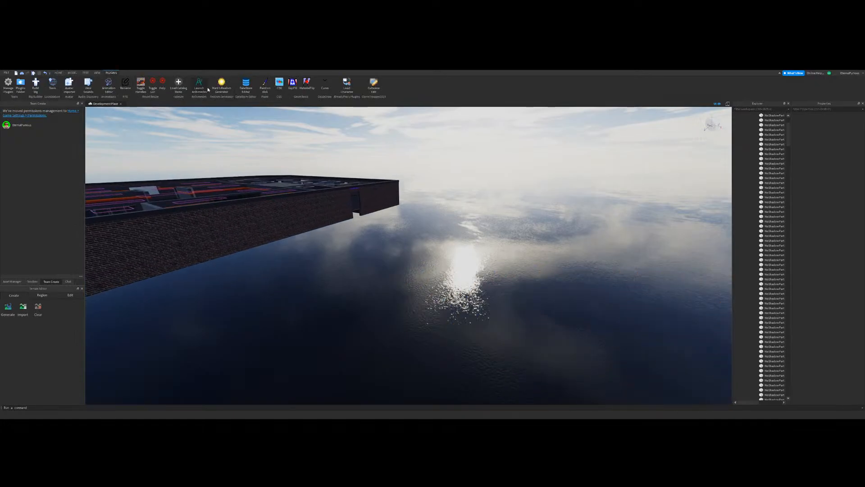
click(265, 85)
key(w)
right_drag(401, 255, 396, 250)
key(w)
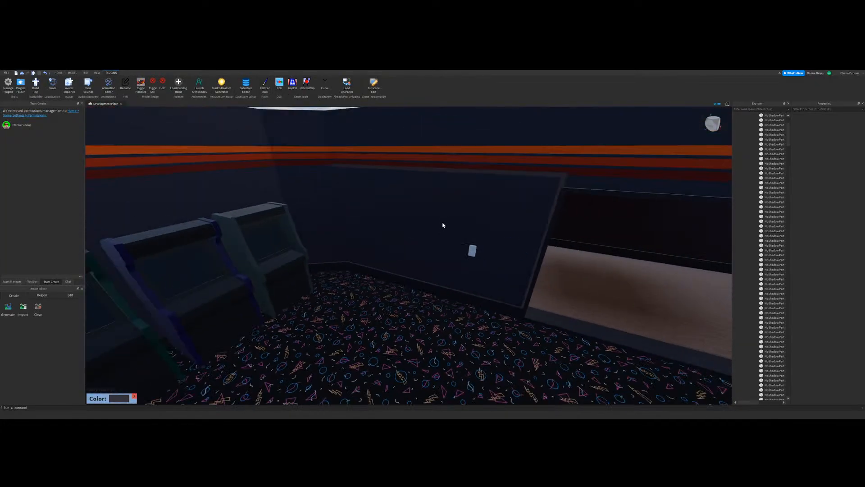
click(442, 225)
right_drag(427, 276, 470, 269)
key(w)
key(w)
key(w)
click(412, 231)
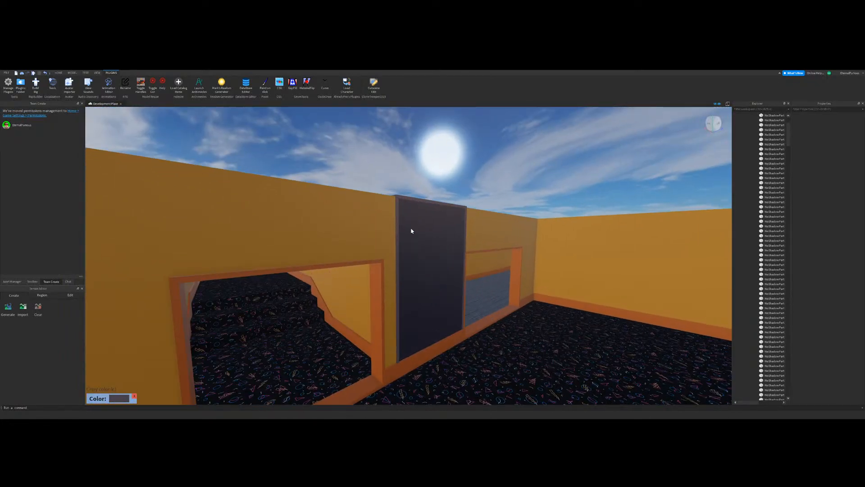
Step: Change the colour of the wall segment between the two openings to a dark navy
click(58, 74)
click(343, 270)
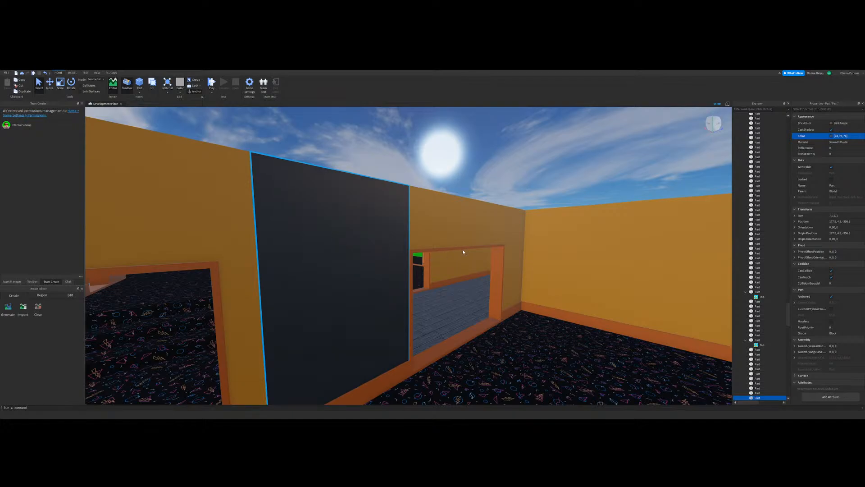
drag(489, 236, 491, 235)
drag(448, 251, 454, 250)
click(548, 169)
Step: Examine the dark wall segment against the surrounding orange walls and carpet from above and at eye level
right_drag(548, 170, 409, 247)
scroll(410, 247, down, 4)
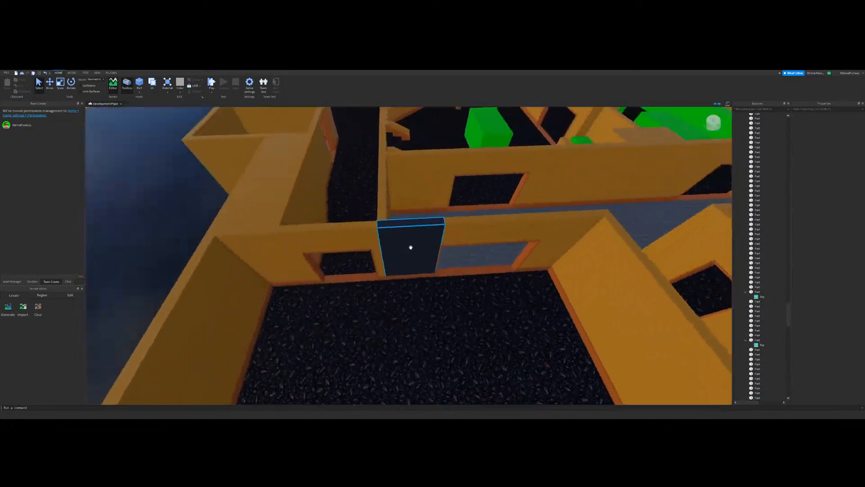
scroll(409, 247, up, 3)
scroll(402, 218, up, 4)
right_drag(401, 218, 360, 149)
scroll(360, 148, down, 3)
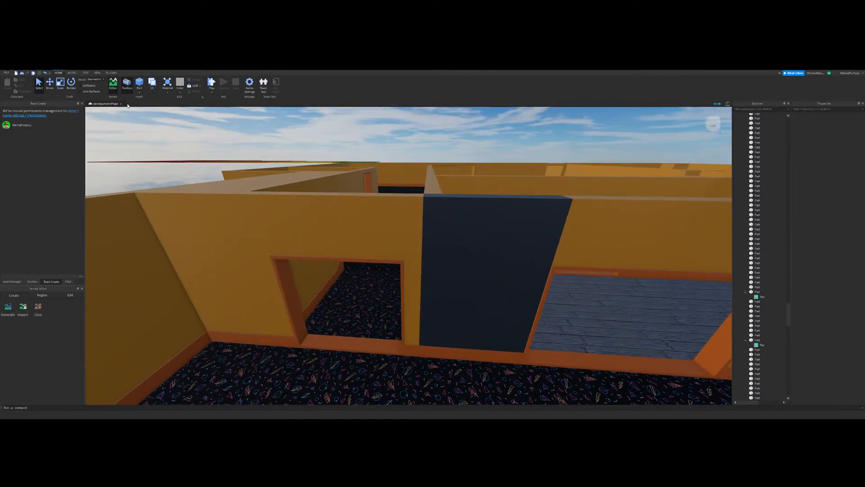
scroll(230, 216, down, 2)
Step: Sample a wall colour from the finished arcade with the paint plugin and apply it to the wall above the carpeted room's doorway
click(112, 73)
scroll(295, 225, down, 6)
mouse_move(312, 172)
right_down()
mouse_move(295, 225)
mouse_move(380, 234)
right_up()
click(265, 85)
scroll(380, 234, up, 2)
scroll(309, 274, up, 5)
right_drag(309, 274, 369, 280)
scroll(437, 247, up, 3)
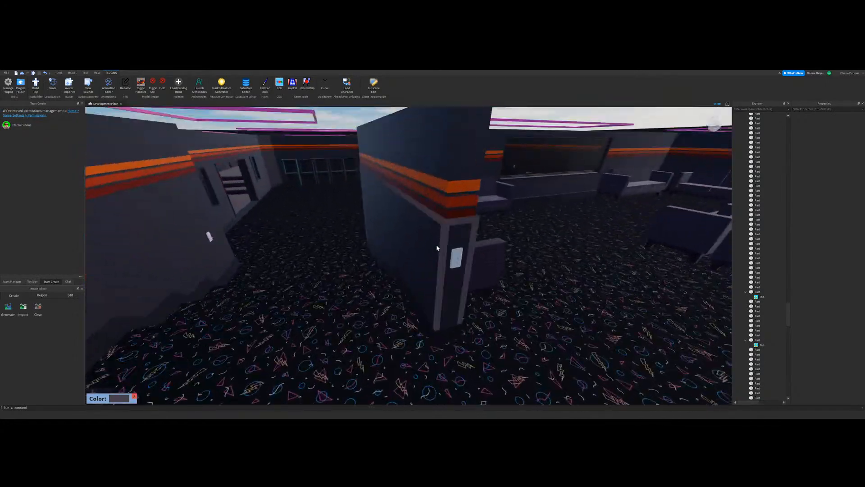
scroll(437, 247, down, 3)
right_drag(437, 247, 421, 204)
scroll(435, 249, up, 6)
click(397, 219)
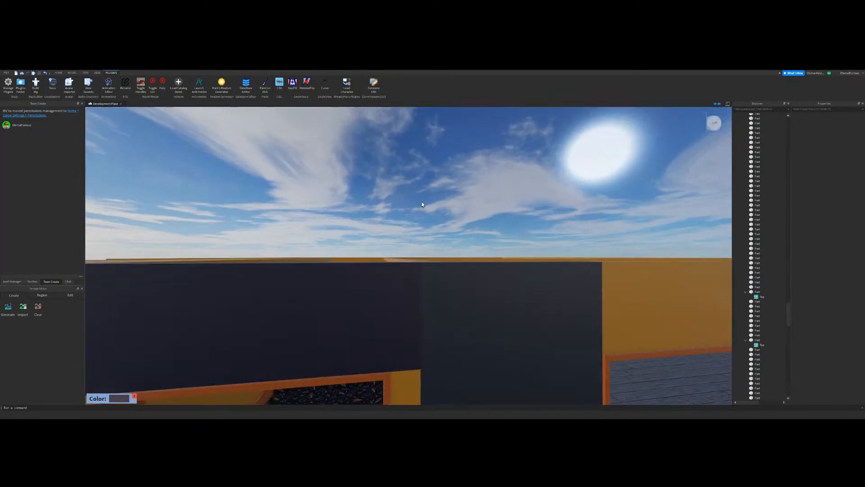
click(58, 73)
click(458, 295)
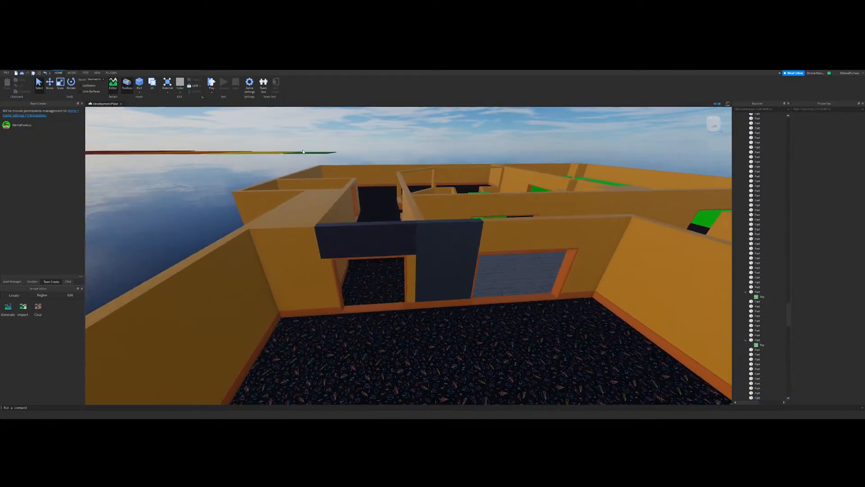
Step: Sample the dark navy segment's colour with the paint plugin and apply it to the wall pieces around and above the doorway
click(112, 73)
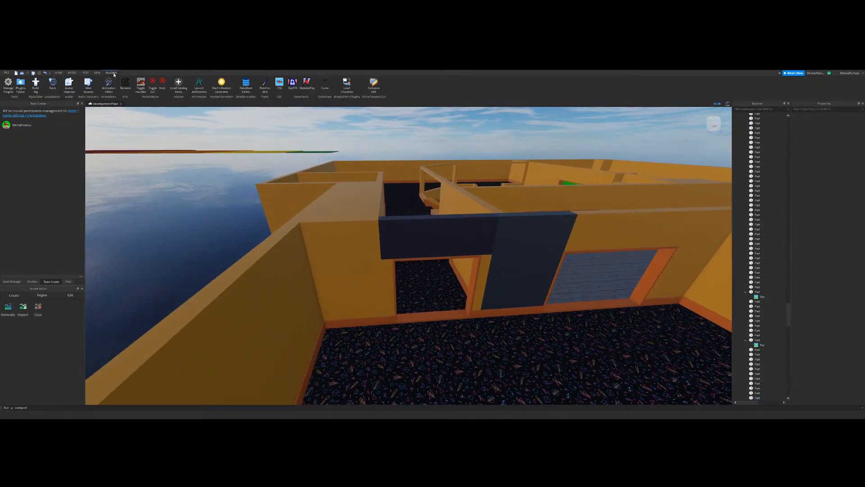
click(265, 85)
key(d)
right_drag(469, 283, 467, 272)
key(c)
click(377, 303)
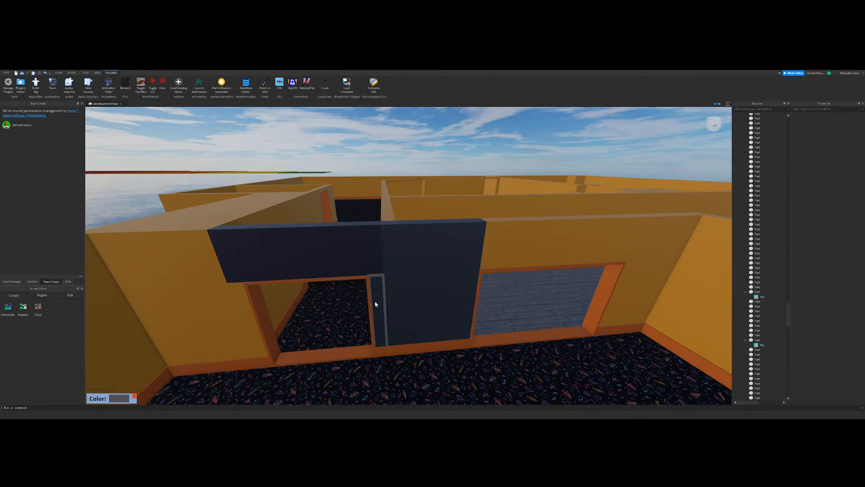
click(354, 255)
key(a)
click(363, 305)
click(318, 296)
Step: Paint the carpeted room's remaining orange walls and the adjoining block beside the stairs in the same dark navy
mouse_move(514, 259)
right_down()
mouse_move(493, 267)
mouse_move(381, 255)
right_up()
click(473, 229)
click(422, 204)
click(337, 207)
click(292, 228)
click(407, 246)
key(d)
click(421, 299)
click(567, 307)
key(a)
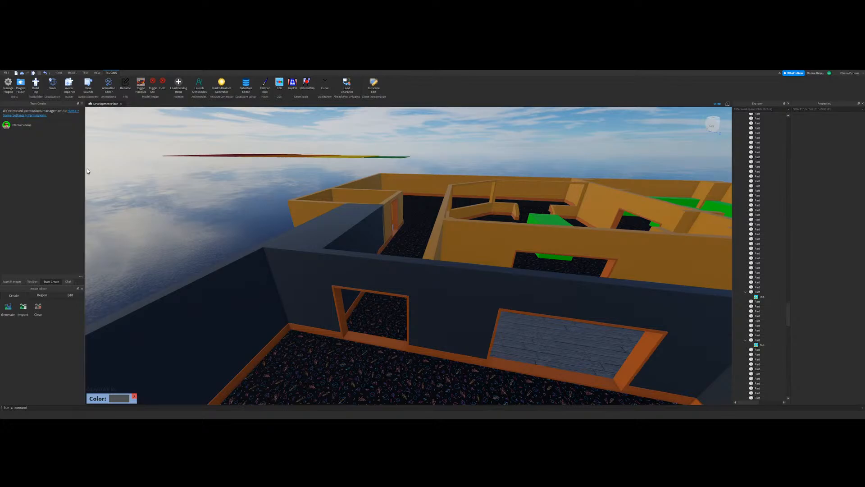
Step: Resize the dark block above the stairs so its end lines up with the small orange room's wall
key(w)
right_drag(471, 162, 199, 135)
key(s)
click(73, 73)
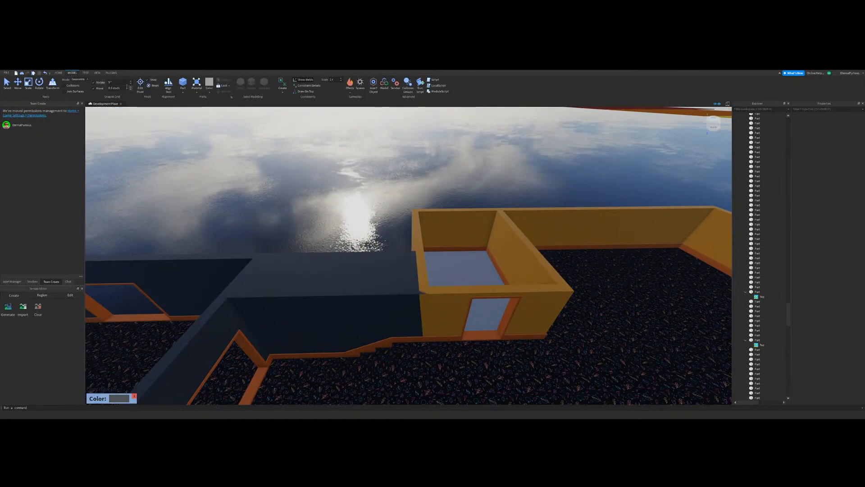
click(365, 322)
drag(438, 302, 429, 302)
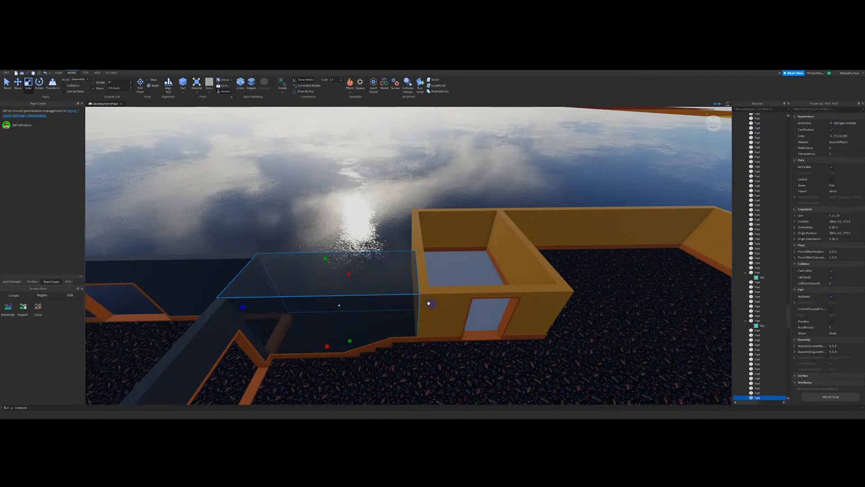
click(314, 208)
Step: Reactivate the paint plugin and continue the dark navy wall colour inside the roofed carpeted area
click(111, 72)
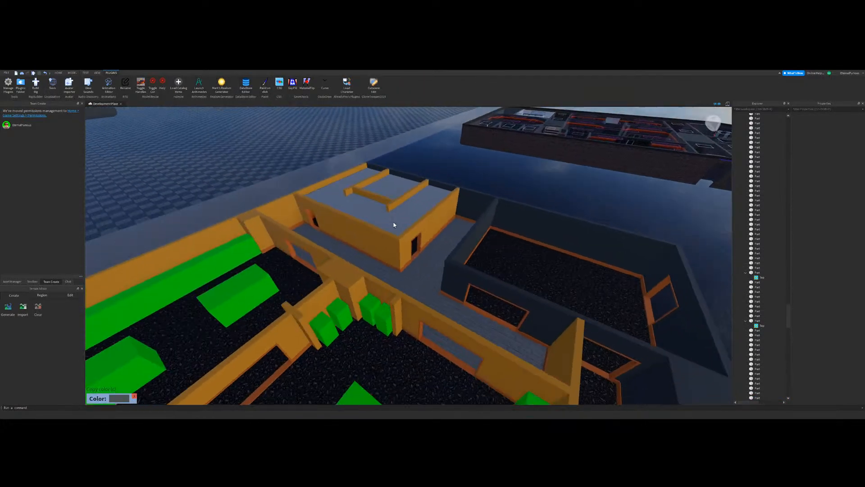
key(w)
right_drag(394, 225, 441, 252)
key(d)
key(s)
key(w)
key(s)
key(w)
right_drag(441, 253, 424, 263)
key(s)
key(w)
key(s)
key(w)
key(w)
key(s)
key(w)
key(w)
key(w)
click(472, 243)
Step: Paint the roofed carpeted area's side walls, pillar and overhead beam dark navy
key(w)
right_drag(472, 243, 472, 243)
key(w)
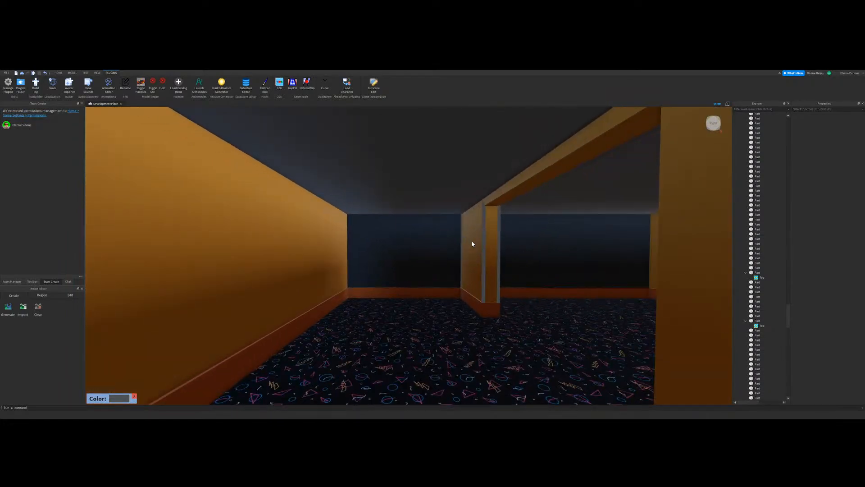
click(282, 269)
key(w)
right_drag(481, 277, 475, 251)
click(274, 266)
click(525, 156)
click(563, 194)
click(488, 210)
key(w)
key(w)
key(s)
Step: Paint the outer walls and inner partitions of the white-floored room beside the plank hallway dark navy
right_drag(442, 305, 434, 287)
click(463, 217)
key(s)
click(507, 311)
click(546, 317)
click(467, 299)
click(435, 289)
key(a)
click(434, 283)
click(343, 274)
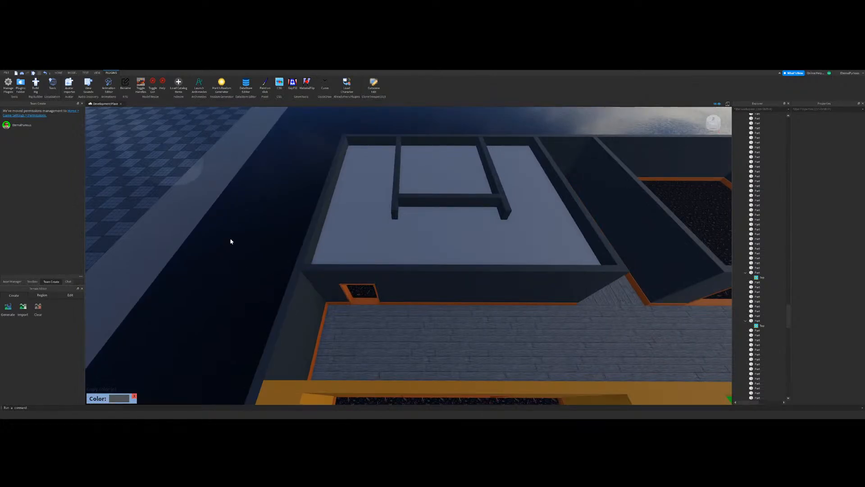
Step: Paint the wall segments between the plank hallway and the carpeted room with the green blocks dark navy
mouse_move(399, 281)
right_down()
mouse_move(415, 274)
mouse_move(402, 264)
mouse_move(409, 282)
right_up()
key(s)
key(w)
click(338, 275)
click(396, 259)
click(496, 248)
key(d)
click(464, 262)
key(a)
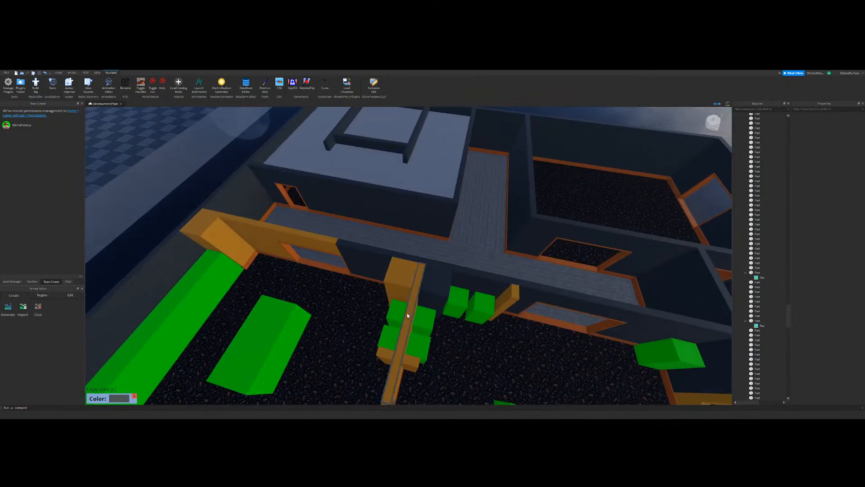
Step: Paint the dividing wall between the green-block rooms, its pillars and the nearby wall post dark navy
key(s)
right_drag(396, 328, 405, 310)
key(w)
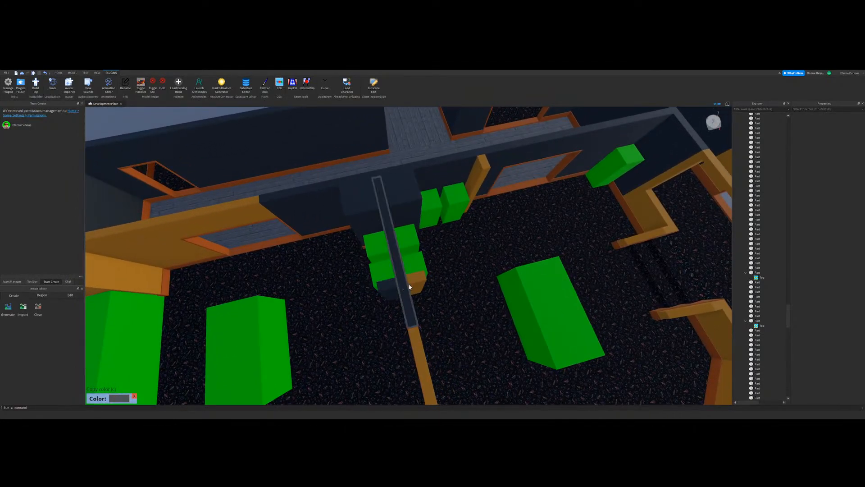
click(414, 339)
key(d)
click(464, 175)
right_drag(432, 282, 457, 274)
key(w)
click(486, 209)
key(s)
key(w)
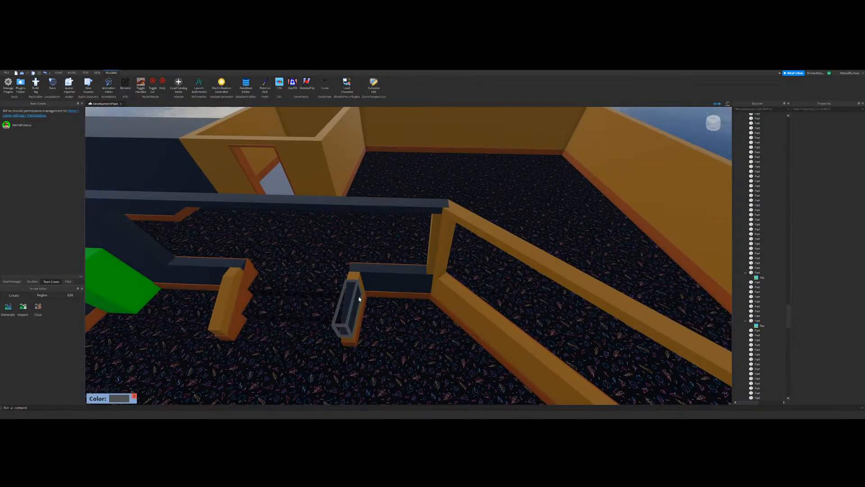
Step: Paint the low railing walls beside the carpeted steps dark navy
key(d)
mouse_move(359, 299)
right_down()
mouse_move(382, 272)
mouse_move(427, 278)
mouse_move(379, 280)
right_up()
click(369, 276)
key(w)
click(506, 288)
click(481, 280)
Step: Paint the posts, top beams and low walls of the angled window opening dark navy
key(w)
key(w)
right_drag(463, 305, 462, 305)
click(427, 261)
click(413, 239)
click(393, 223)
key(w)
right_drag(457, 271, 457, 271)
Step: Paint the sloped stair railing and its adjoining low wall pieces beyond the window opening dark navy
key(w)
click(452, 253)
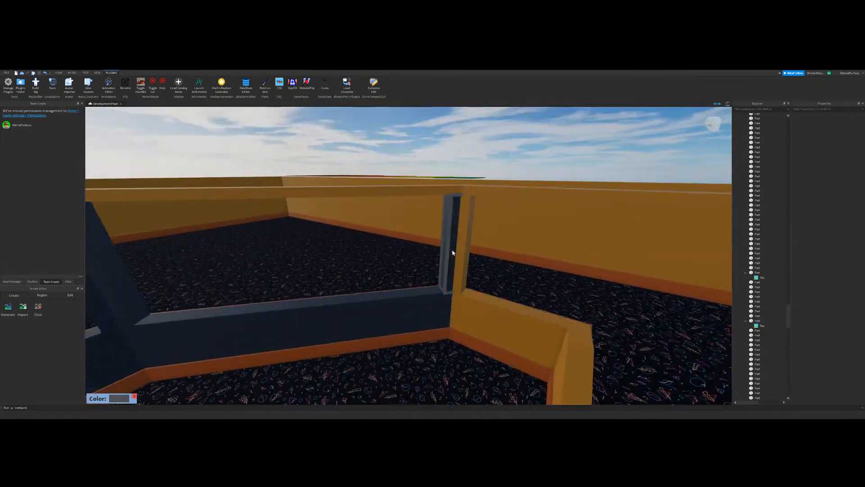
click(439, 189)
click(475, 191)
key(w)
right_drag(496, 320, 496, 321)
click(513, 266)
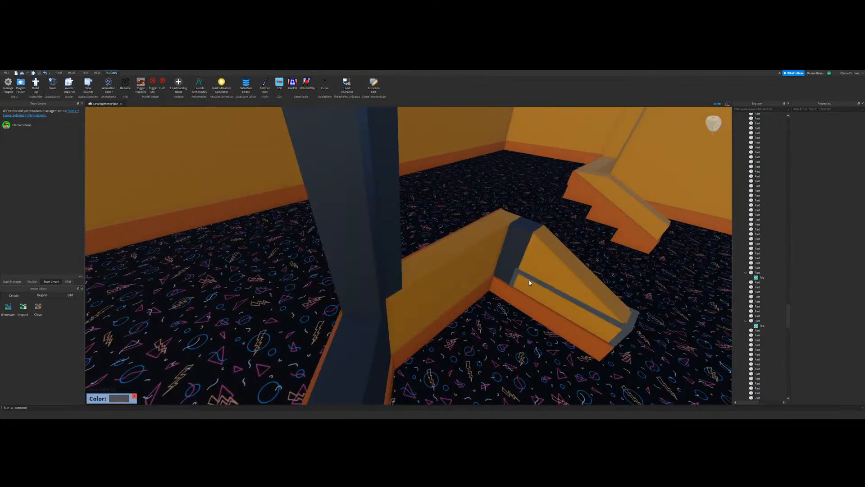
click(546, 266)
click(477, 272)
Step: Paint the remaining orange railing and wall pieces around the carpeted stairs dark navy
key(w)
mouse_move(477, 273)
right_down()
mouse_move(454, 286)
mouse_move(458, 307)
mouse_move(444, 290)
right_up()
click(367, 325)
click(443, 293)
key(s)
click(446, 252)
click(459, 307)
key(w)
key(s)
click(444, 290)
key(w)
click(436, 242)
Step: Paint the outer wall and the corner pillars behind the green benches dark navy
right_drag(321, 261, 445, 269)
key(s)
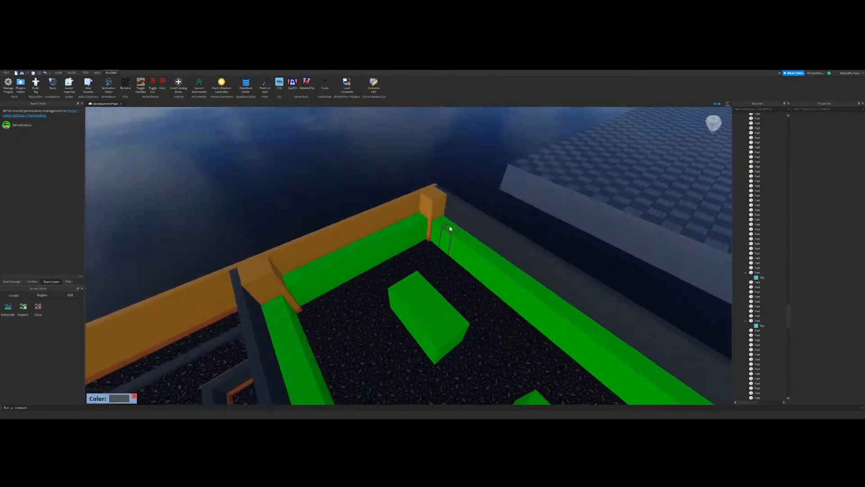
click(450, 228)
click(418, 210)
right_drag(505, 265, 505, 264)
key(a)
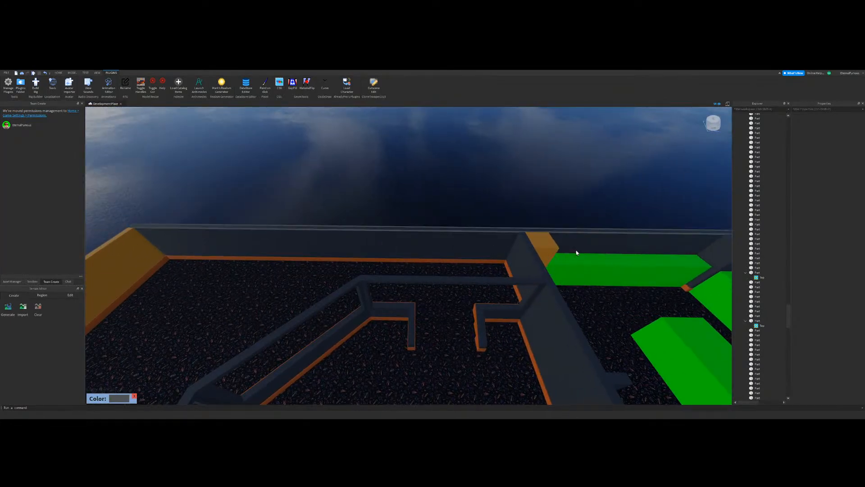
click(551, 252)
Step: Paint the remaining outer wall and the walls of the small white-floored room by the stairs dark navy
key(a)
right_drag(550, 293, 471, 274)
click(471, 274)
key(s)
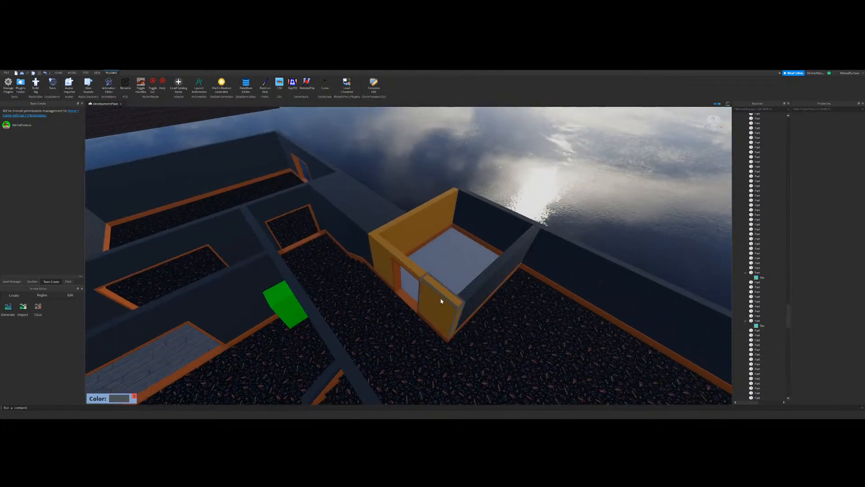
click(378, 237)
key(s)
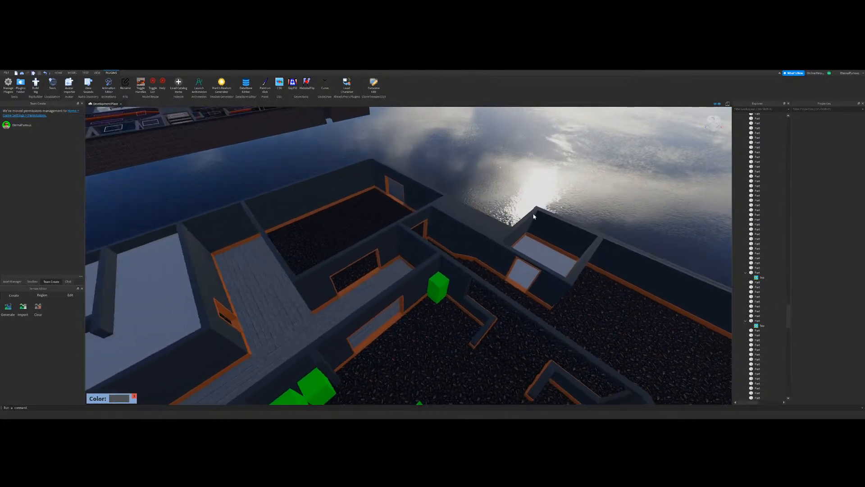
Step: Leave the paint plugin and examine the repainted building's walls and orange trim from above and from several sides
click(73, 73)
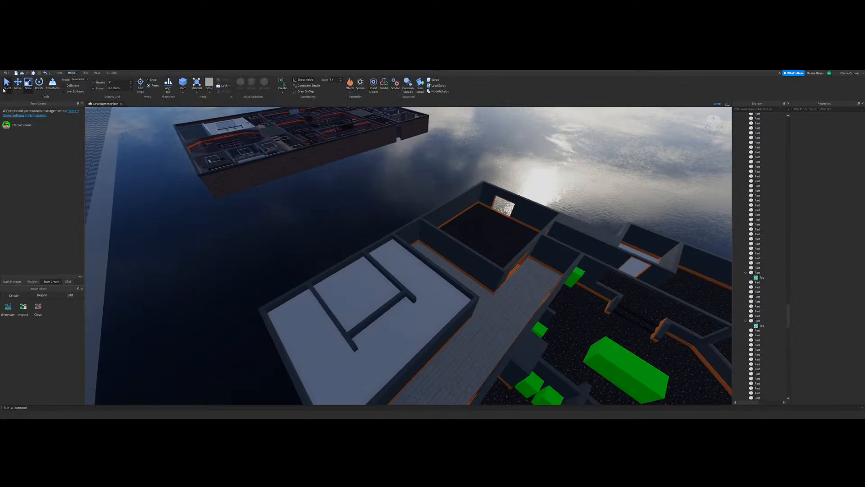
key(w)
right_drag(470, 252, 446, 243)
key(w)
key(s)
key(w)
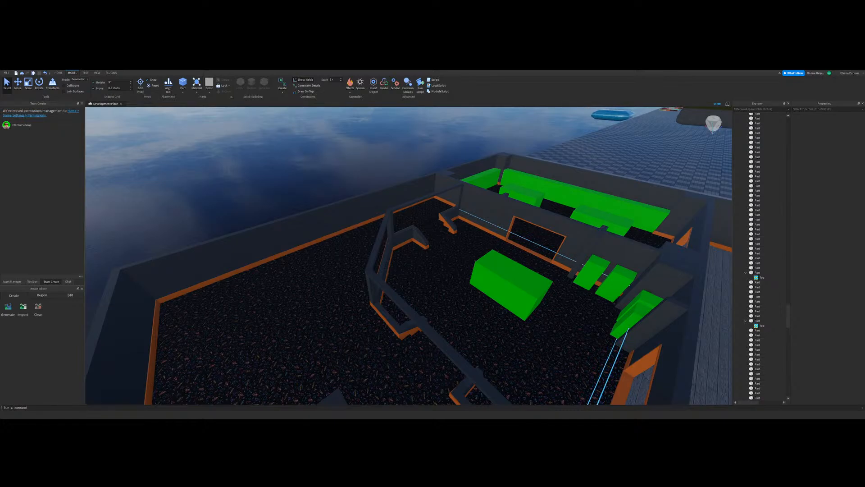
right_drag(390, 237, 391, 237)
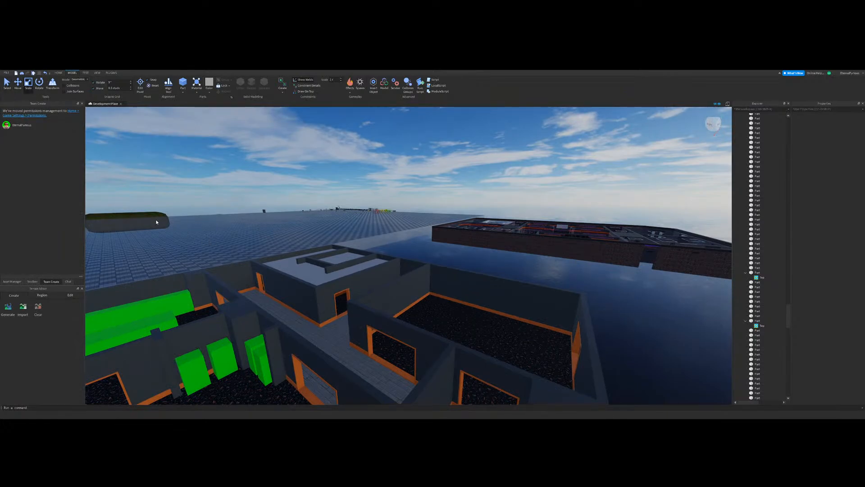
Step: Recolour the orange baseboard between the doorway and the window in the carpeted room very dark navy
mouse_move(384, 277)
right_down()
mouse_move(416, 276)
mouse_move(362, 272)
mouse_move(390, 270)
right_up()
scroll(195, 282, up, 5)
right_drag(490, 234, 444, 265)
click(384, 332)
click(445, 268)
scroll(402, 288, up, 5)
right_drag(402, 288, 401, 287)
click(431, 338)
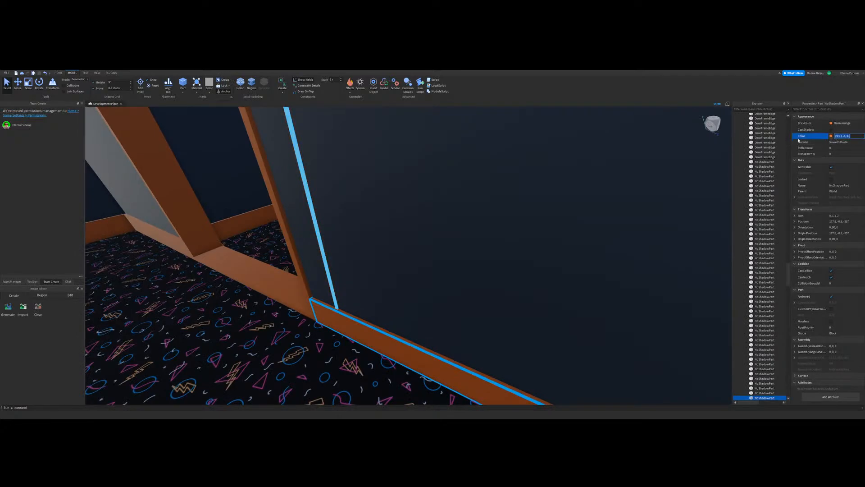
scroll(439, 189, down, 5)
right_drag(422, 201, 421, 201)
right_drag(442, 127, 442, 127)
right_drag(490, 201, 490, 201)
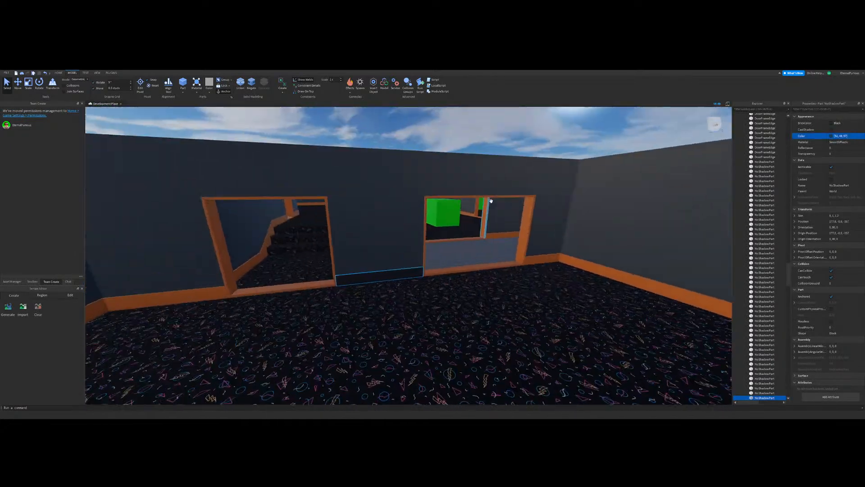
Step: Paint the orange doorway frame facing the carpeted stairs the same dark trim colour with the paint plugin
scroll(490, 201, up, 3)
scroll(562, 220, down, 4)
click(464, 127)
scroll(450, 131, up, 3)
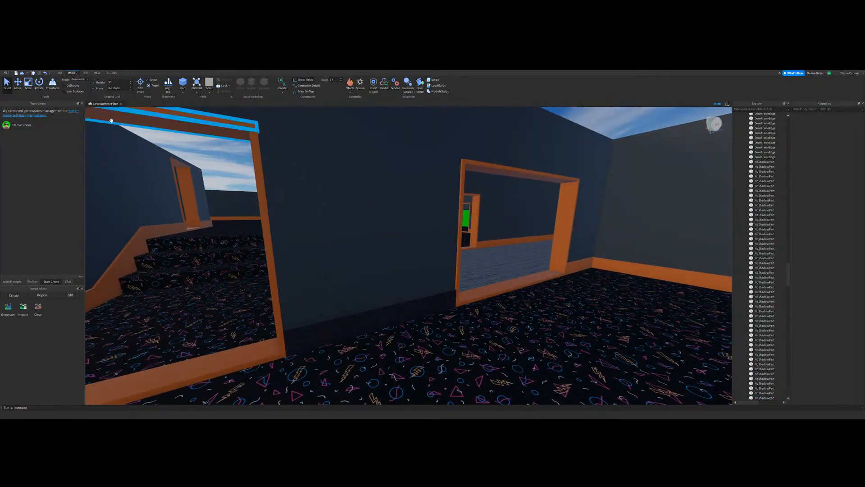
scroll(110, 120, down, 4)
click(112, 73)
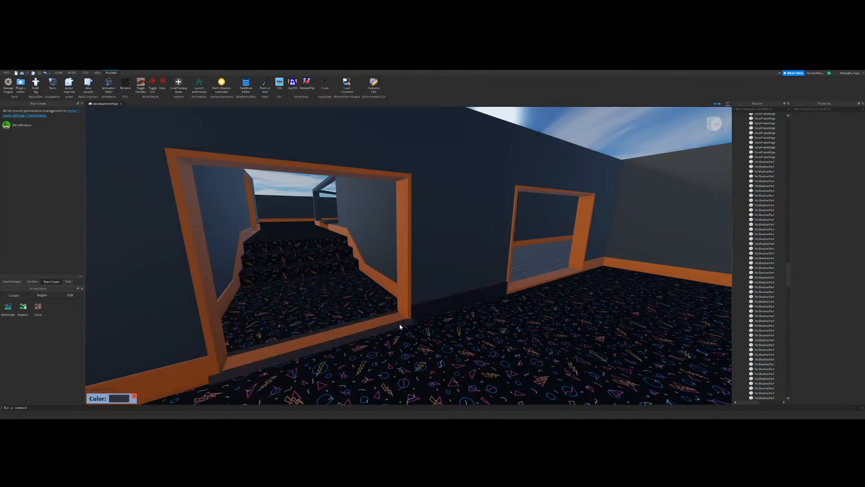
scroll(287, 304, down, 4)
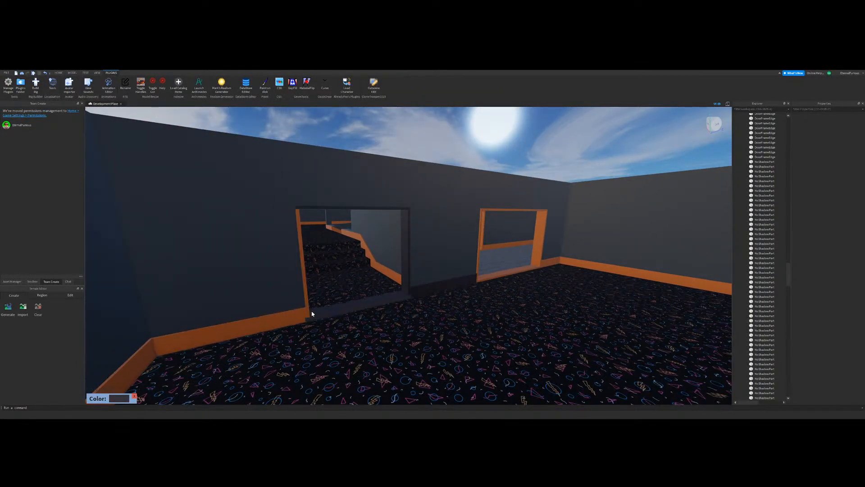
Step: Paint the remaining doorway side, the outer opening's frame and the adjoining baseboards dark navy
right_drag(293, 322, 459, 288)
click(380, 271)
click(461, 287)
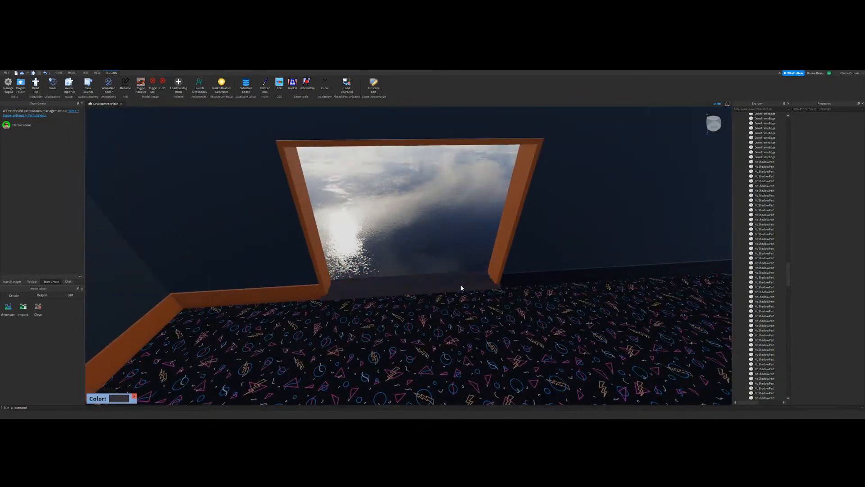
click(309, 291)
scroll(309, 291, down, 4)
right_drag(309, 292, 442, 251)
scroll(422, 279, up, 3)
scroll(442, 251, down, 5)
Step: Leave the paint plugin and examine the newly painted trim in the carpeted room
click(58, 74)
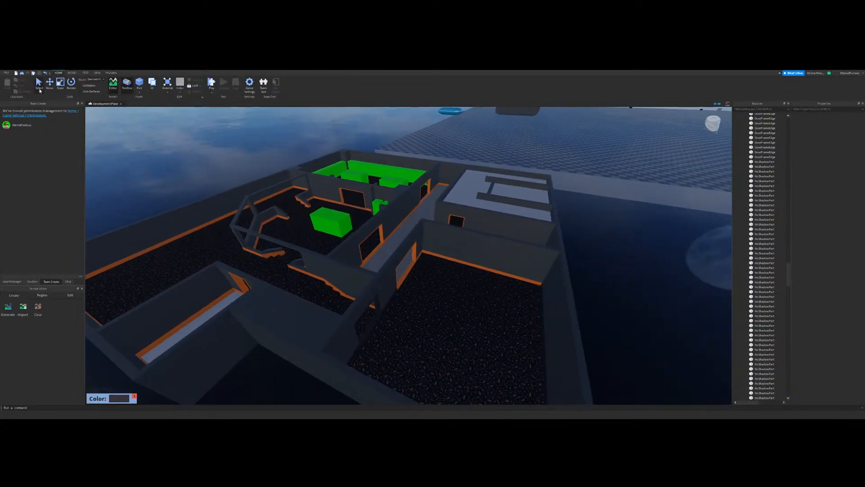
click(39, 86)
scroll(477, 224, up, 3)
right_drag(477, 224, 421, 251)
scroll(522, 274, up, 3)
scroll(522, 275, up, 3)
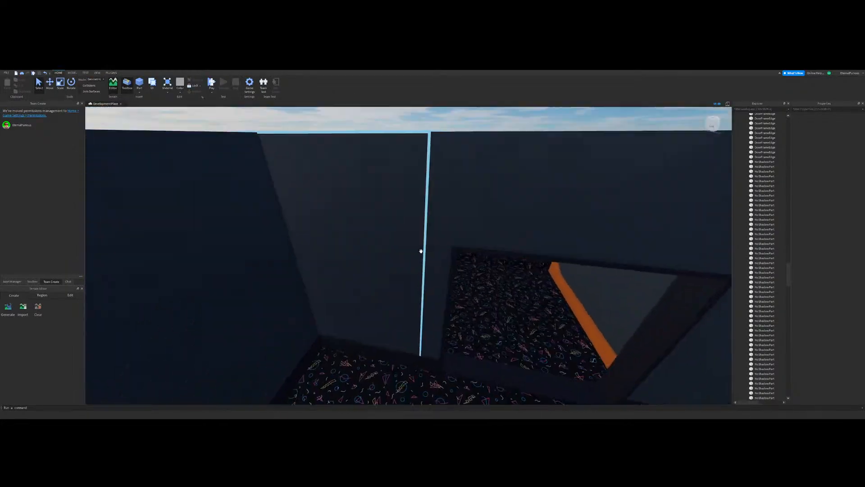
scroll(421, 251, down, 3)
scroll(295, 220, down, 5)
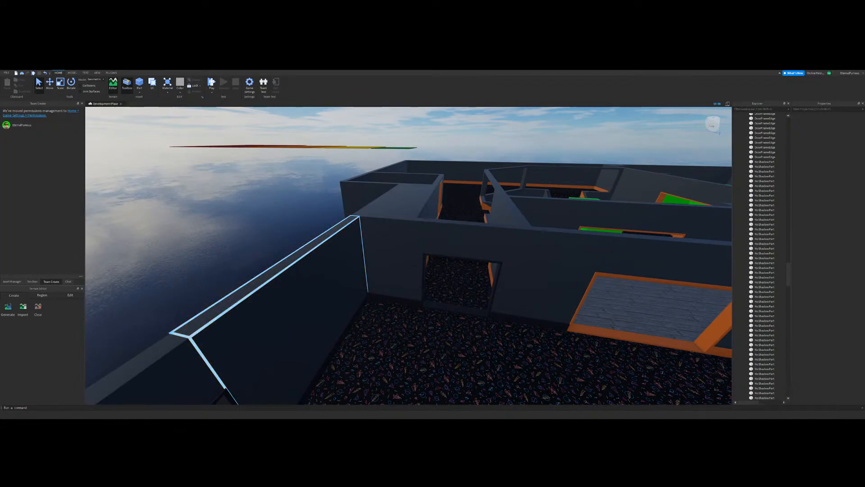
Step: Return to the start of the object tree and collapse the expanded folders in the Workspace
drag(789, 275, 801, 108)
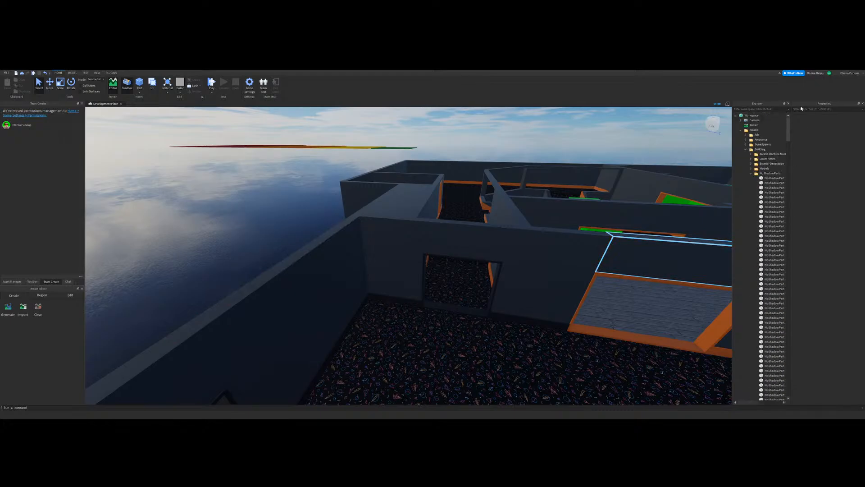
click(741, 130)
click(740, 144)
right_drag(477, 218, 539, 216)
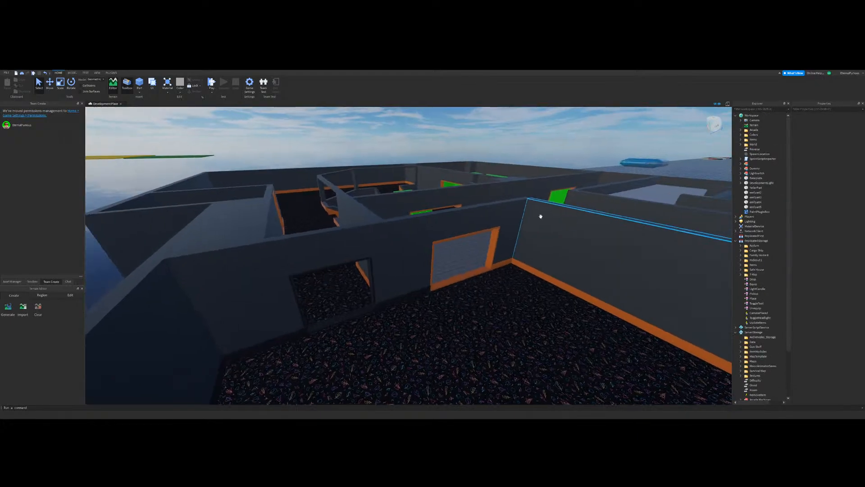
Step: Examine the partly repainted building and its surroundings from outside and above
key(d)
key(s)
key(s)
key(w)
key(a)
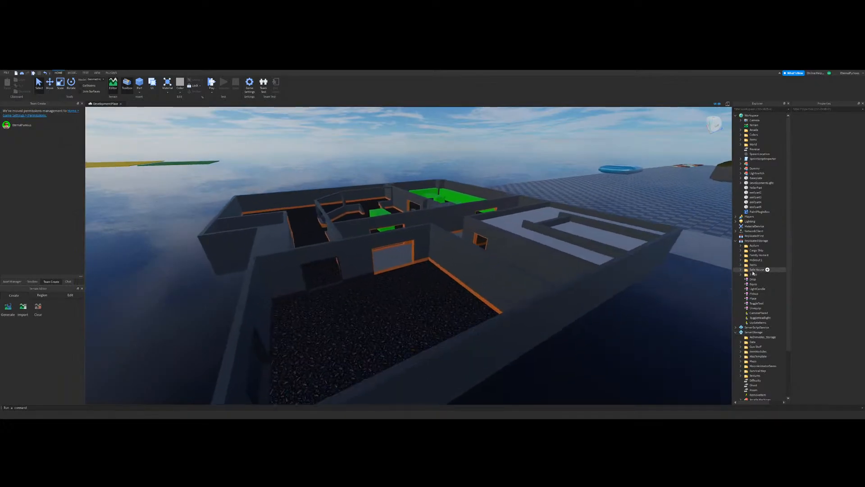
key(s)
key(d)
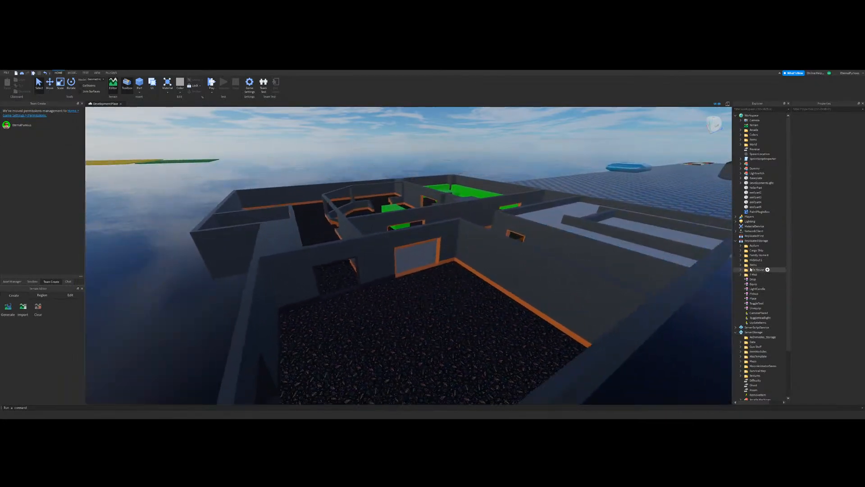
click(442, 277)
mouse_move(442, 277)
right_down()
mouse_move(464, 248)
mouse_move(440, 285)
right_up()
key(w)
key(w)
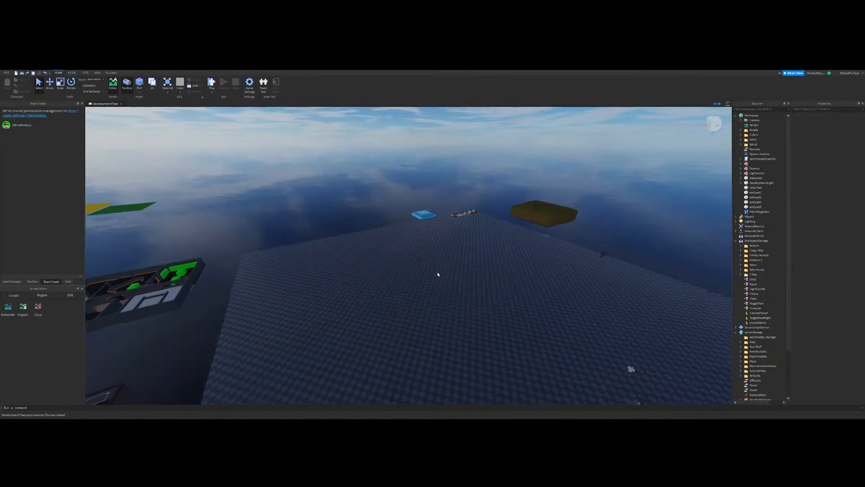
Step: Paint the interior window frame and the carpeted room's remaining orange baseboards dark navy with the paint plugin
click(110, 73)
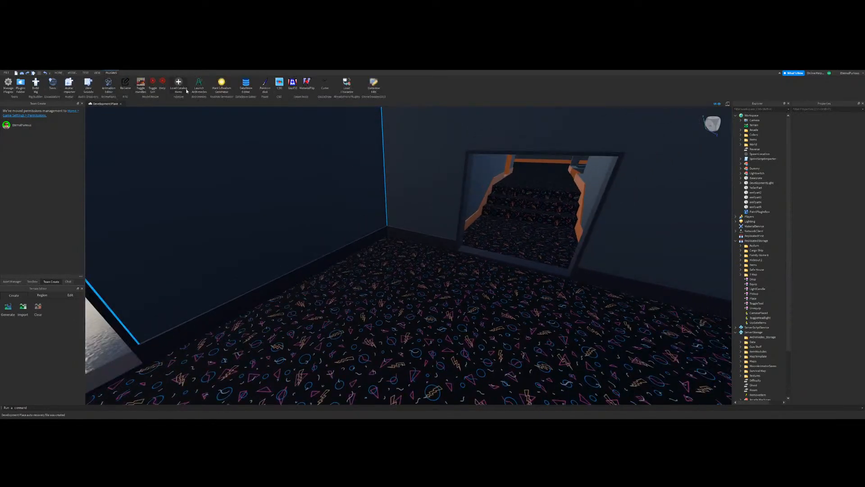
click(262, 85)
right_drag(430, 252, 430, 252)
key(w)
mouse_move(377, 274)
right_down()
mouse_move(347, 284)
mouse_move(348, 234)
mouse_move(533, 261)
mouse_move(453, 245)
right_up()
click(348, 234)
key(s)
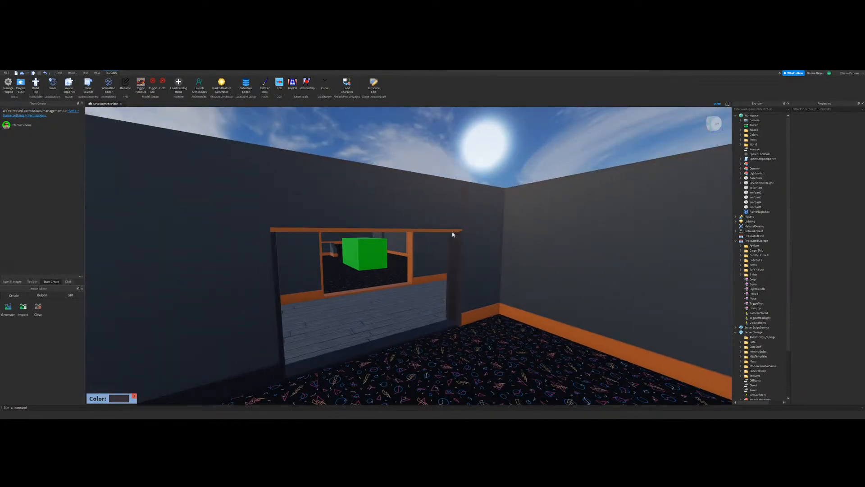
click(495, 309)
click(521, 316)
right_drag(521, 317, 82, 92)
Step: Apply the painted baseboard's dark colour to the listed NoShadowPart and DoorFrameEdge parts together
key(s)
key(w)
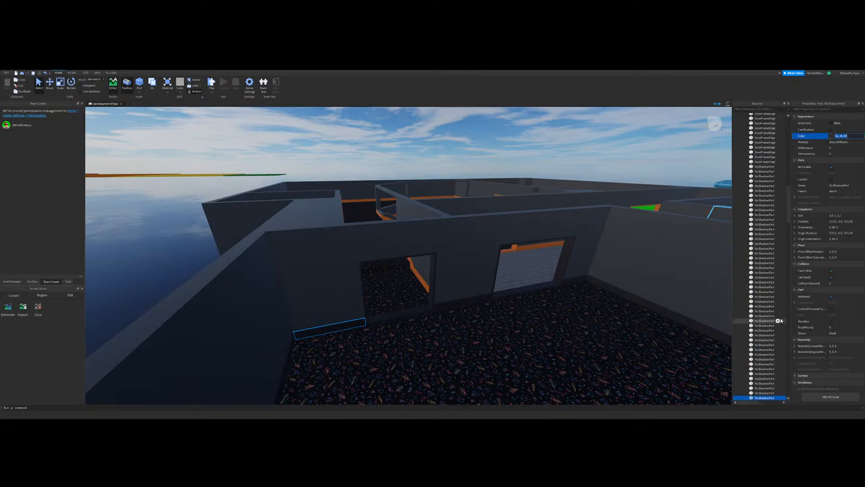
scroll(777, 327, down, 8)
scroll(774, 226, up, 8)
shift+click(760, 228)
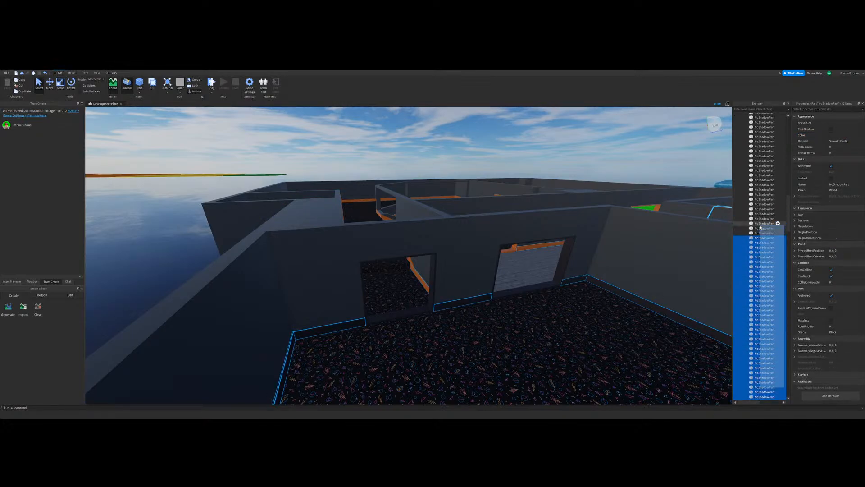
shift+click(757, 195)
scroll(756, 196, up, 4)
shift+click(755, 195)
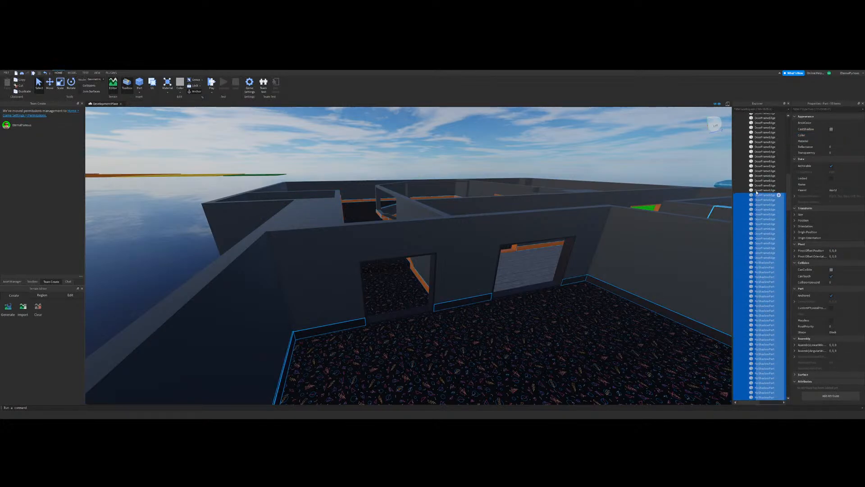
scroll(755, 193, up, 4)
shift+click(755, 187)
scroll(755, 183, up, 4)
shift+click(753, 173)
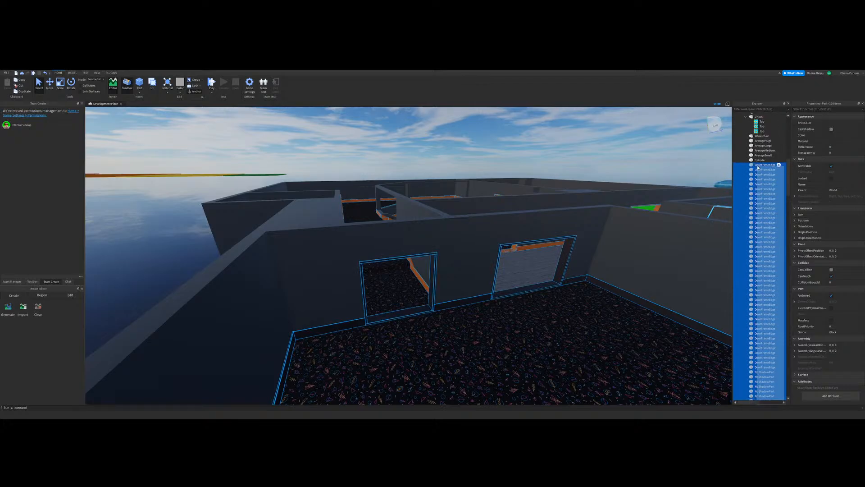
key(f)
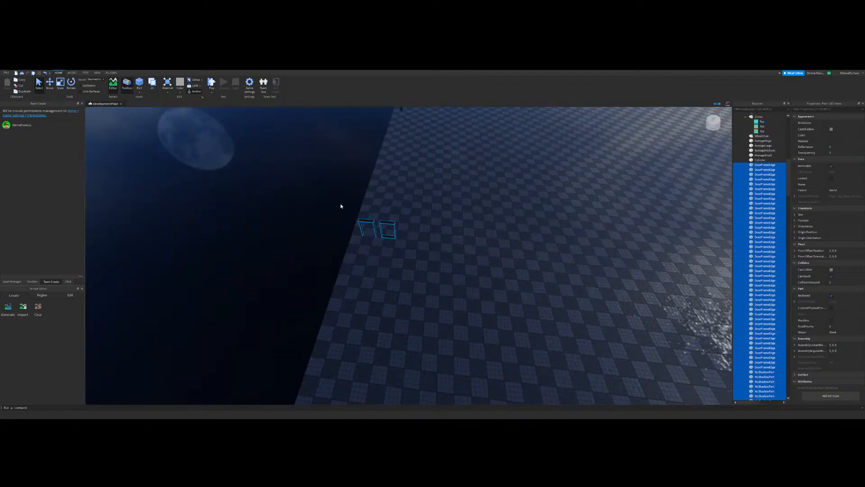
ctrl+drag(340, 206, 457, 264)
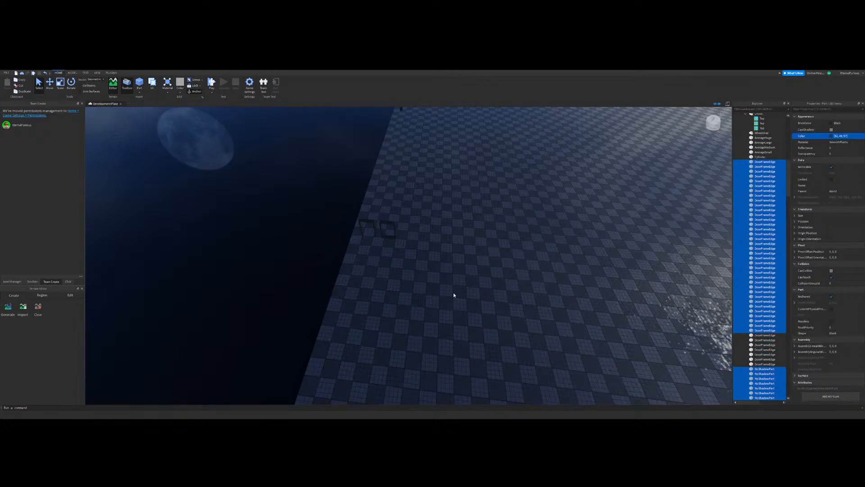
click(404, 295)
Step: Select the orange wedges on the stair railing beside the green block
right_drag(404, 295, 410, 279)
key(w)
key(w)
key(s)
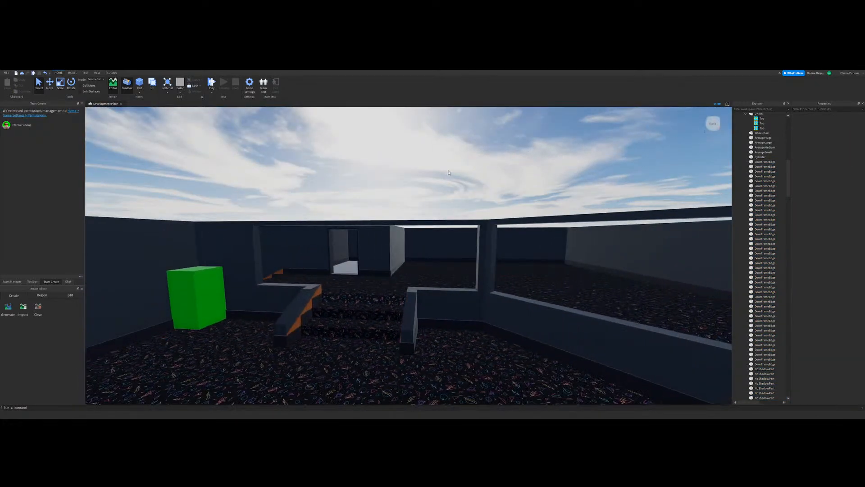
key(w)
right_drag(437, 192, 435, 193)
click(388, 264)
key(s)
right_drag(407, 271, 408, 273)
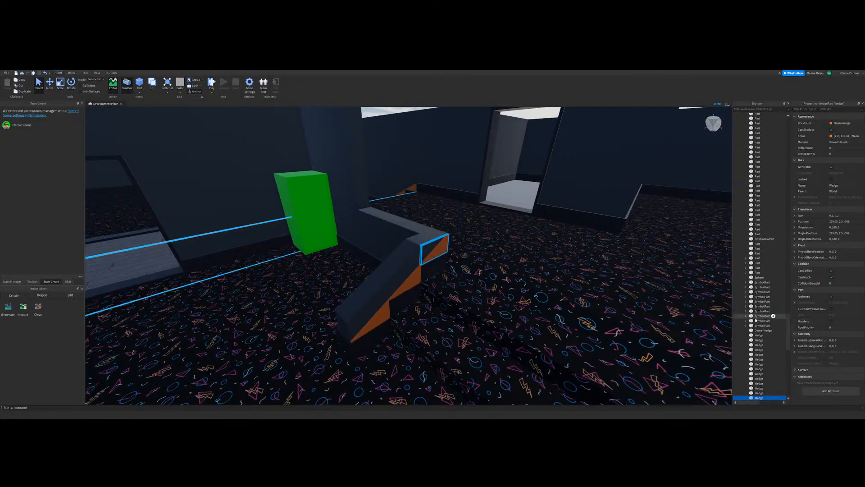
scroll(756, 319, down, 4)
right_drag(480, 322, 481, 322)
ctrl+click(259, 322)
key(s)
Step: Add the orange wedges on the other stair railings to the selection
right_drag(445, 291, 442, 261)
ctrl+click(397, 240)
key(w)
ctrl+click(484, 262)
ctrl+click(528, 237)
ctrl+click(309, 244)
key(s)
key(w)
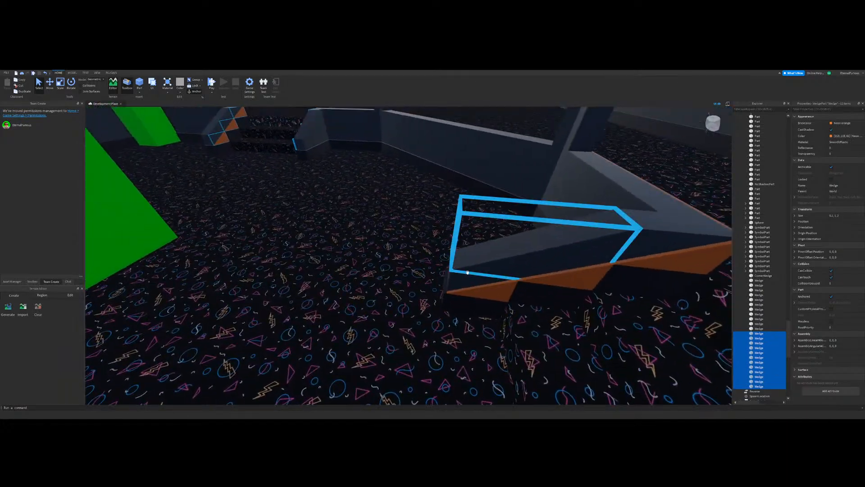
ctrl+click(682, 269)
key(w)
right_drag(515, 259, 516, 259)
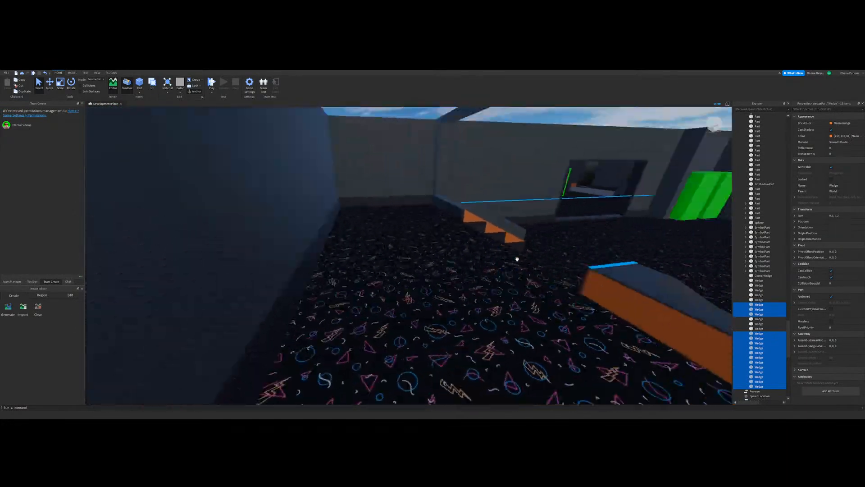
Step: Include the last railing's orange wedges, recolour the selection dark navy, rename it NoShadowPart and turn off CastShadow
right_drag(452, 214, 451, 214)
key(w)
right_drag(366, 255, 374, 252)
ctrl+click(543, 287)
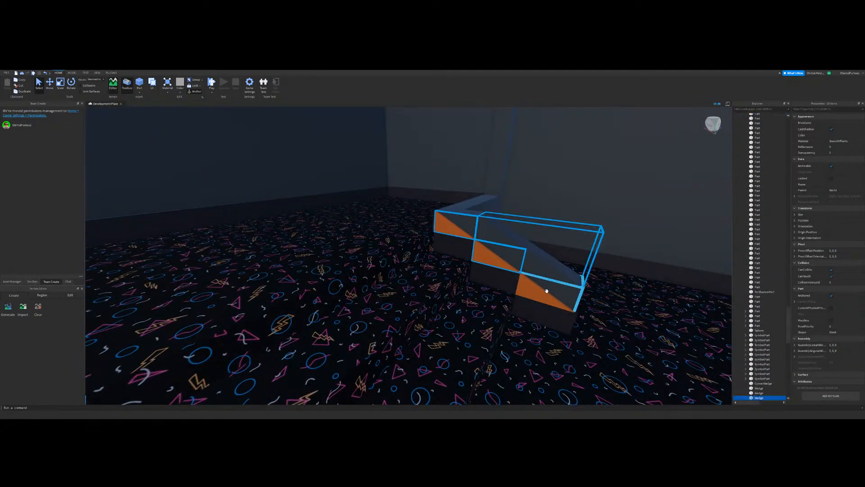
ctrl+click(535, 293)
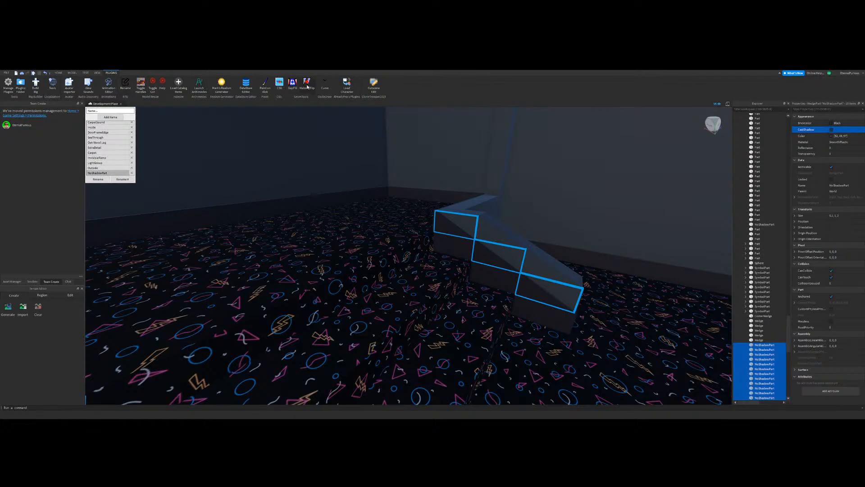
click(122, 88)
scroll(371, 216, down, 5)
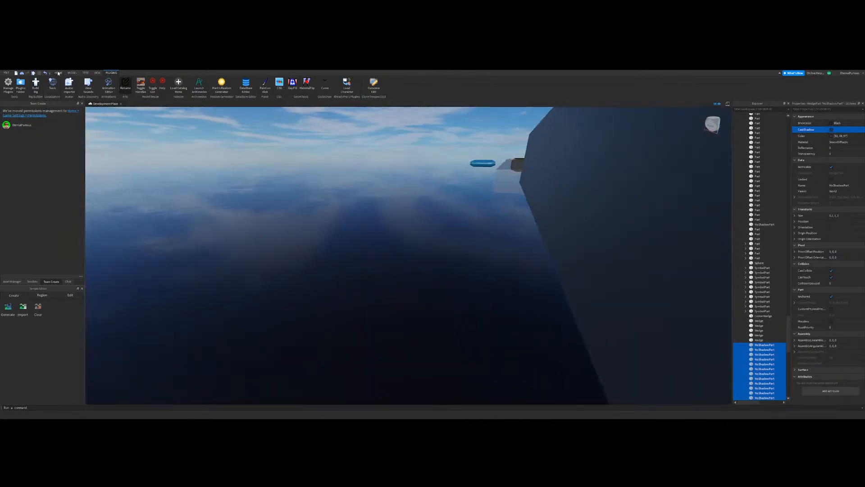
Step: Cut the orange panel overlapping the base of the railing at the corner pillar
right_drag(226, 184, 446, 251)
key(w)
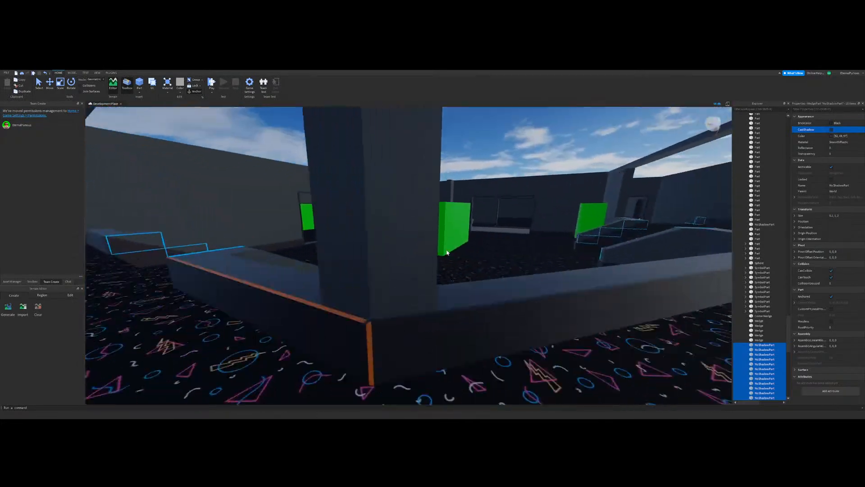
key(s)
key(a)
click(39, 87)
click(439, 336)
key(w)
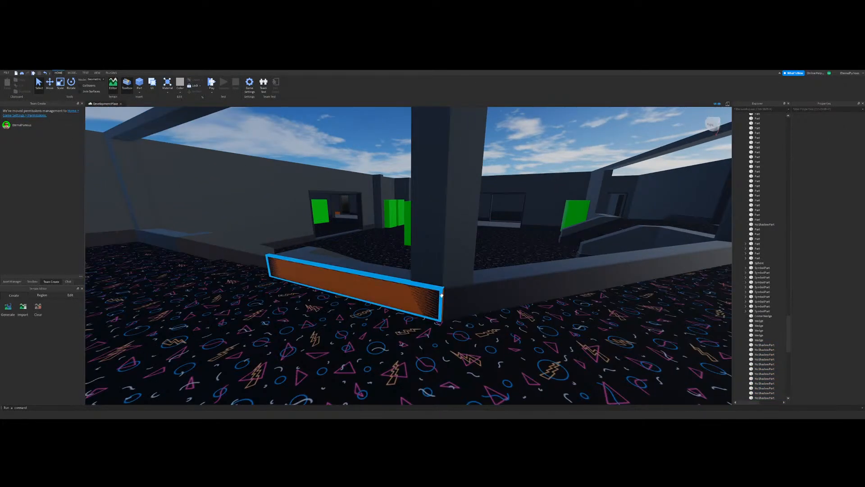
scroll(443, 295, up, 5)
right_drag(393, 287, 392, 286)
click(234, 270)
key(s)
right_drag(483, 227, 434, 228)
key(ctrl+x)
Step: Paint the leftover orange corner strips below the railing pillars dark navy with the paint plugin
key(s)
key(d)
key(w)
click(111, 73)
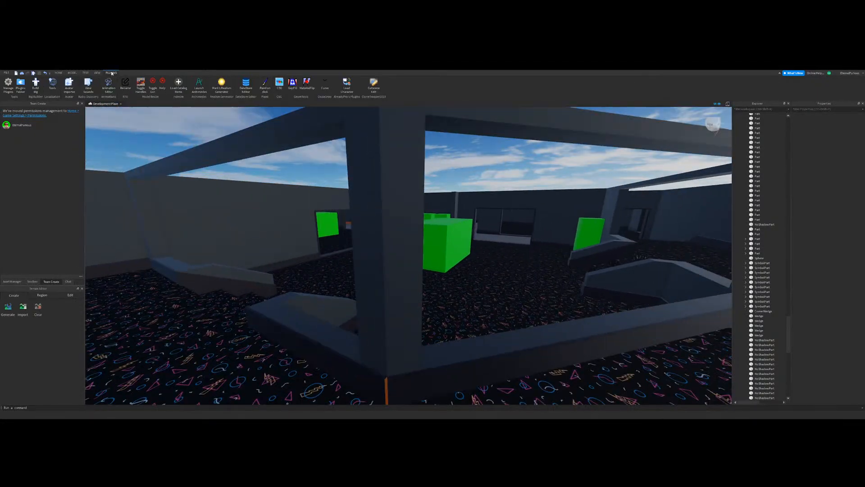
click(265, 85)
key(c)
right_drag(455, 291, 419, 299)
click(393, 300)
key(d)
key(w)
key(s)
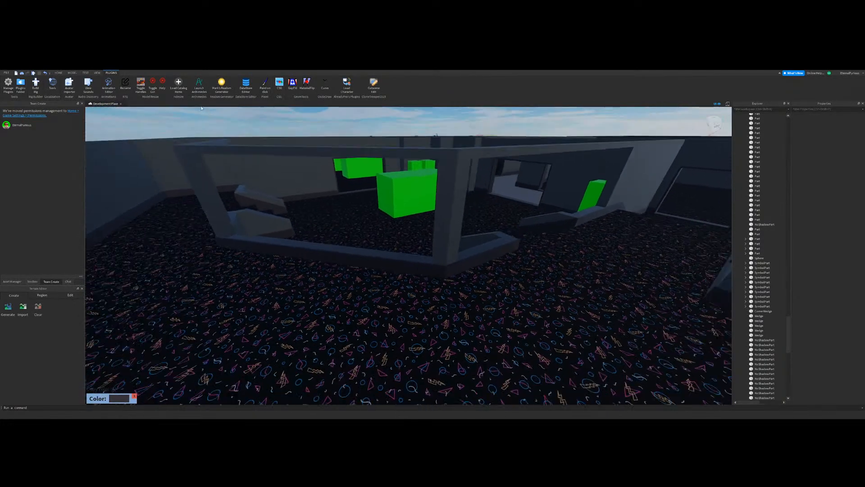
Step: Select the two recoloured corner strips at the railing pillars and rename them NoShadowPart with the Rename plugin
right_drag(587, 318, 587, 318)
key(w)
click(58, 73)
click(42, 86)
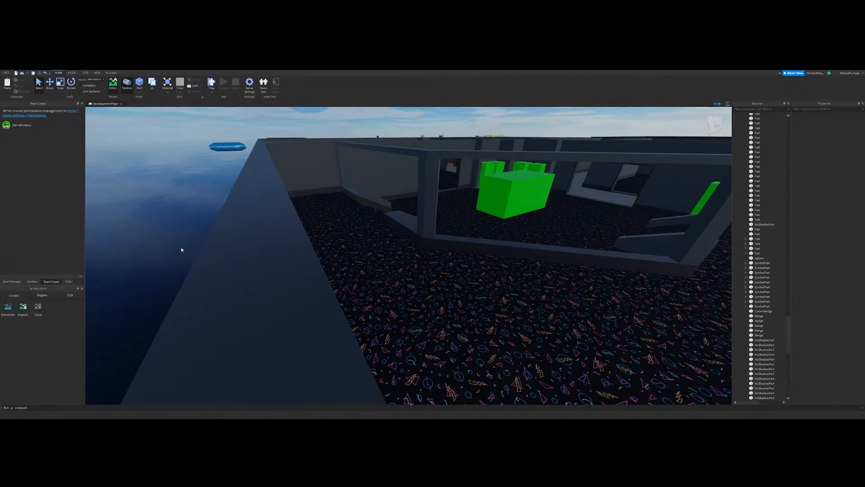
key(w)
right_drag(403, 255, 404, 255)
key(a)
click(503, 224)
key(s)
right_drag(504, 224, 503, 224)
ctrl+click(485, 268)
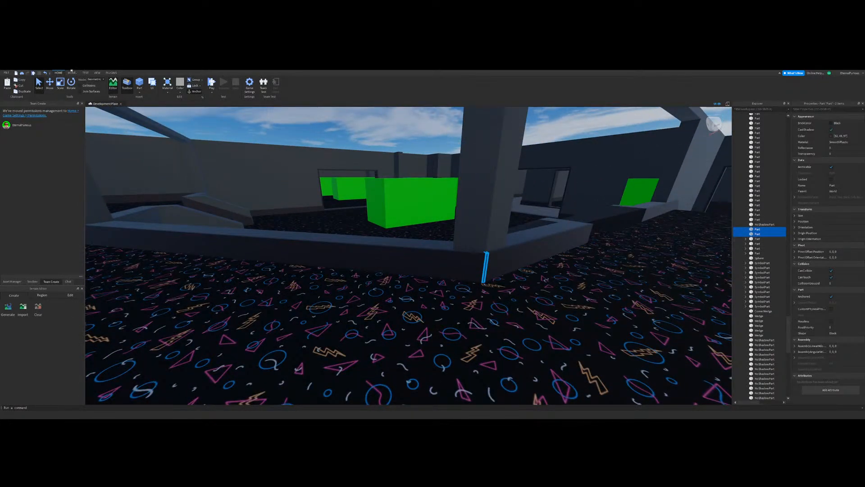
click(111, 72)
click(125, 83)
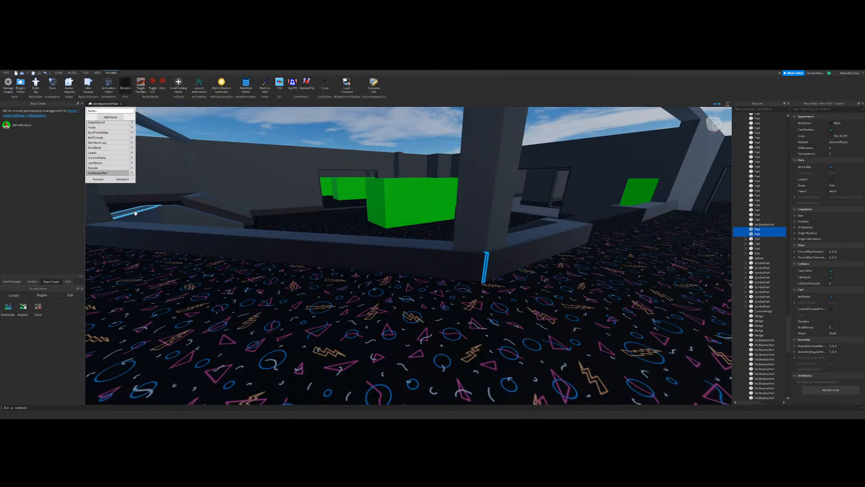
click(98, 179)
click(125, 84)
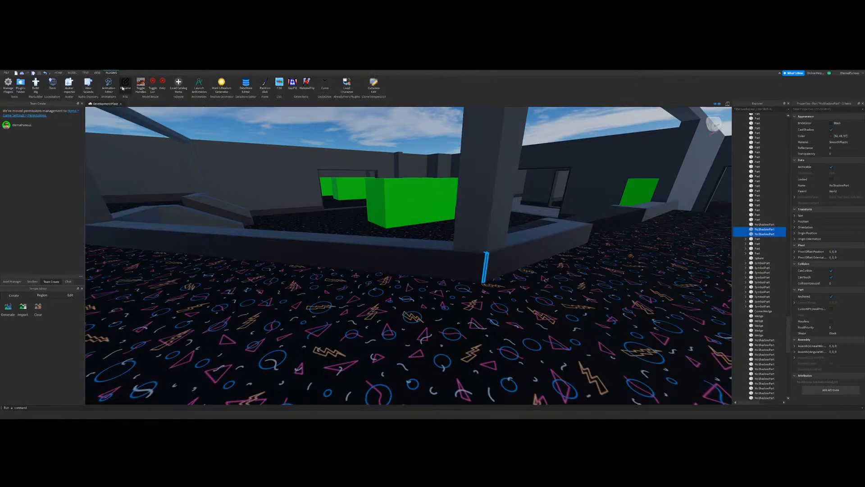
click(380, 137)
Step: Paint the leftover baseboard piece beside the wood-floored corridor's doorway dark navy with the paint plugin
right_drag(380, 137, 408, 142)
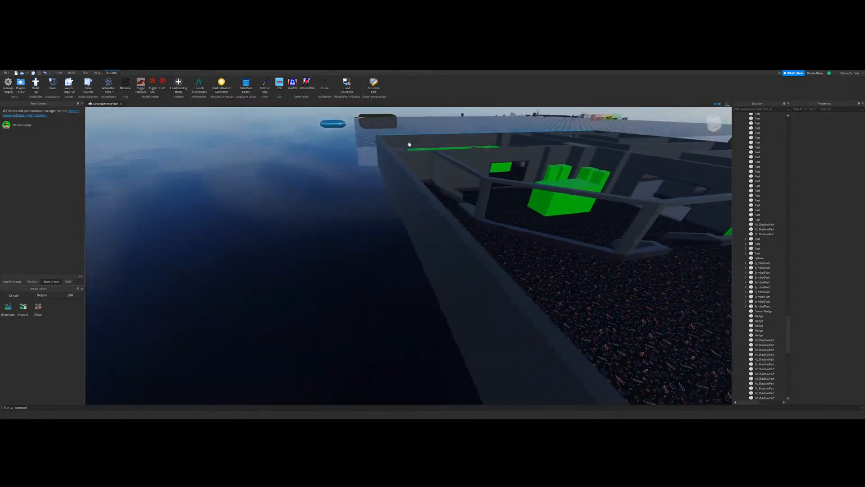
key(d)
click(58, 73)
key(a)
right_drag(279, 257, 450, 271)
key(w)
key(w)
click(466, 262)
key(a)
key(a)
click(324, 258)
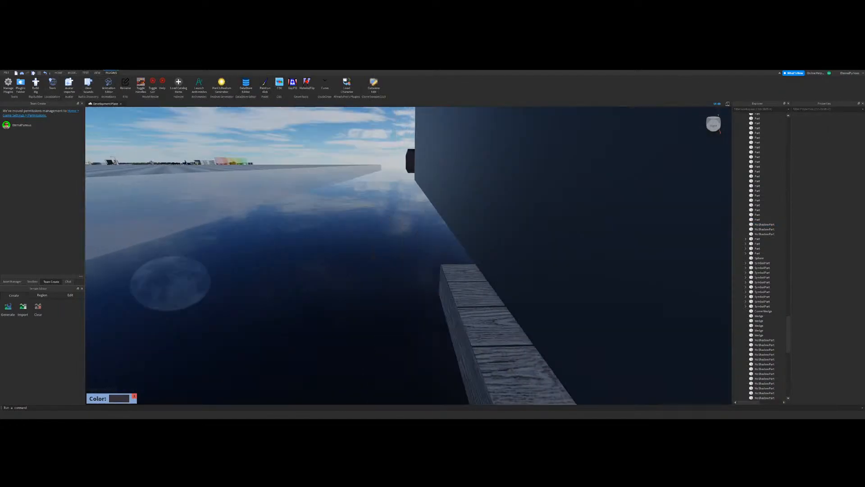
Step: Inspect the new building's rooms and corridors from inside and above for leftover unpainted parts and unfinished floors
click(59, 72)
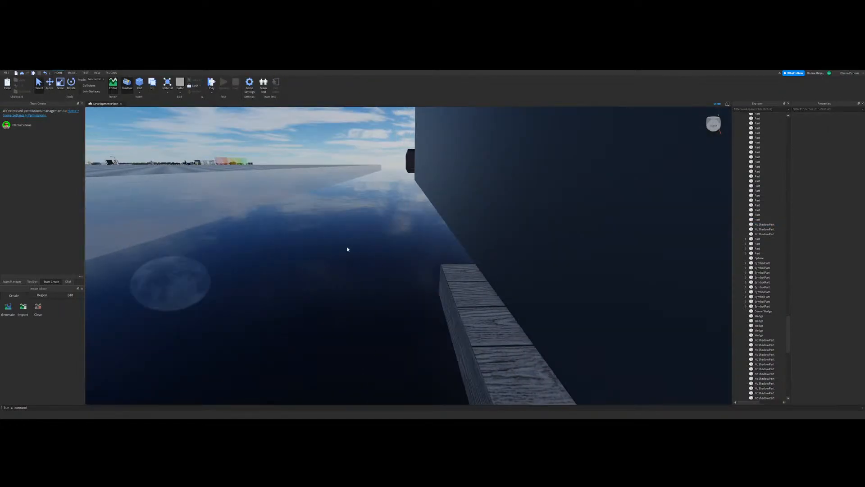
key(w)
right_drag(422, 215, 422, 215)
key(w)
right_drag(388, 239, 388, 239)
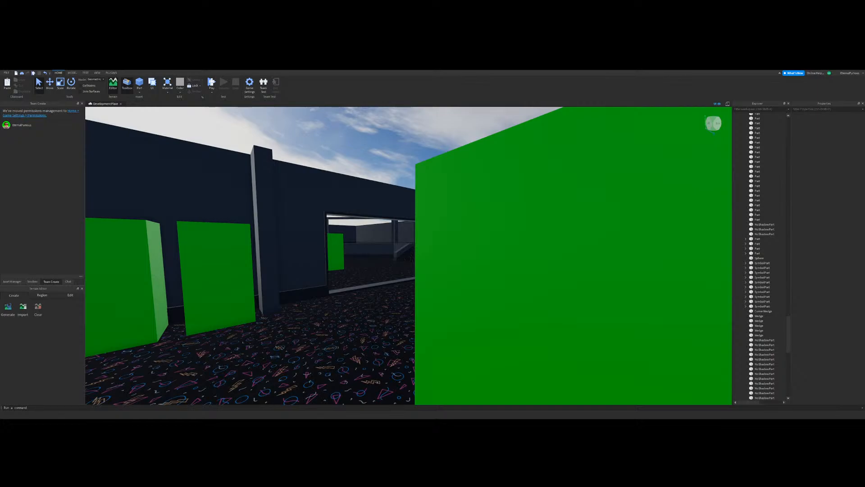
scroll(425, 257, down, 5)
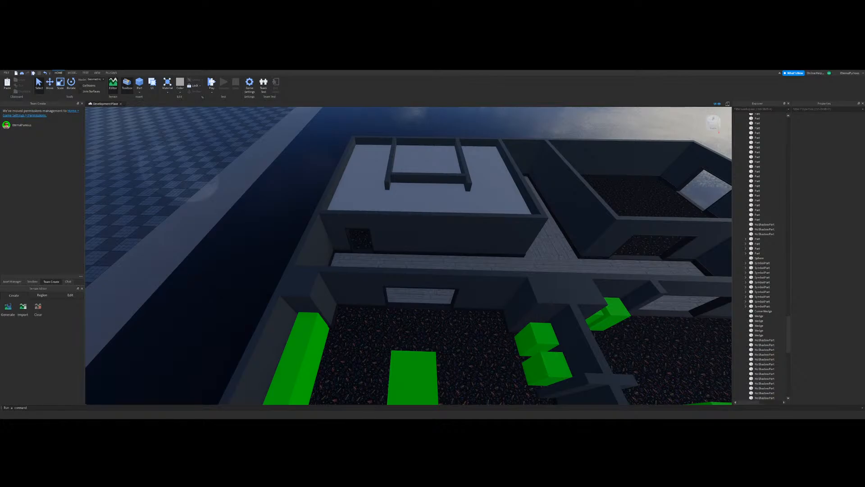
right_drag(384, 215, 424, 268)
key(w)
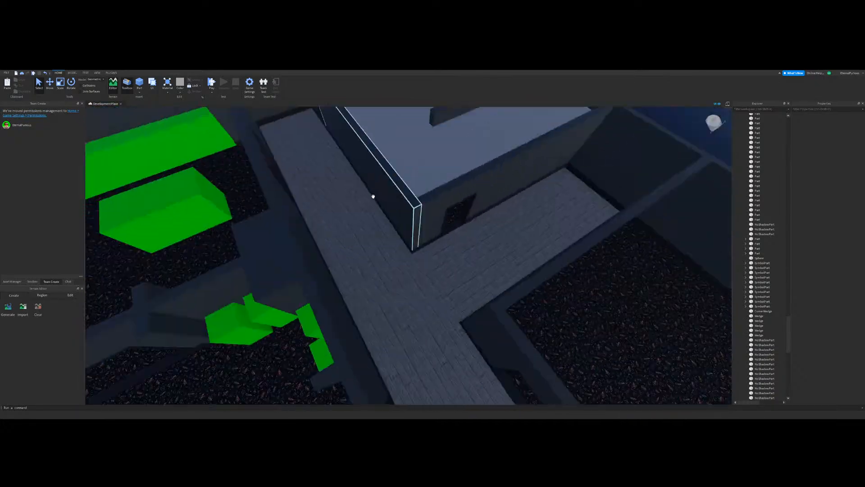
right_drag(372, 194, 373, 194)
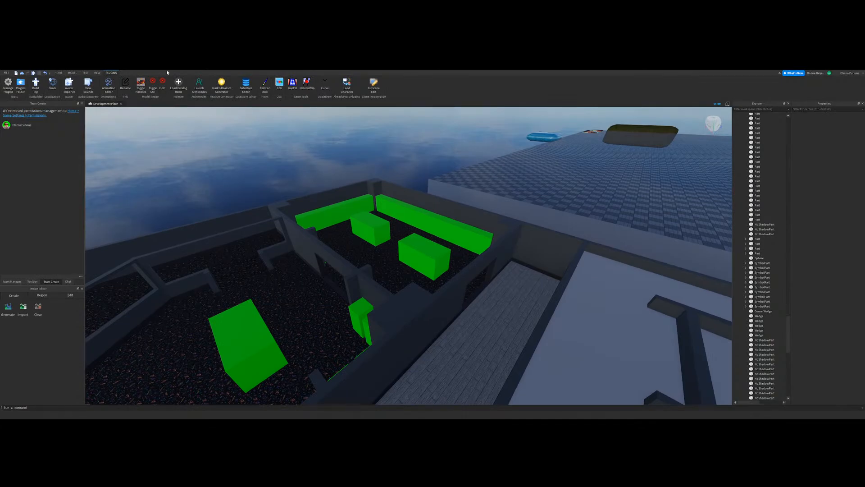
click(303, 87)
right_drag(490, 299, 397, 257)
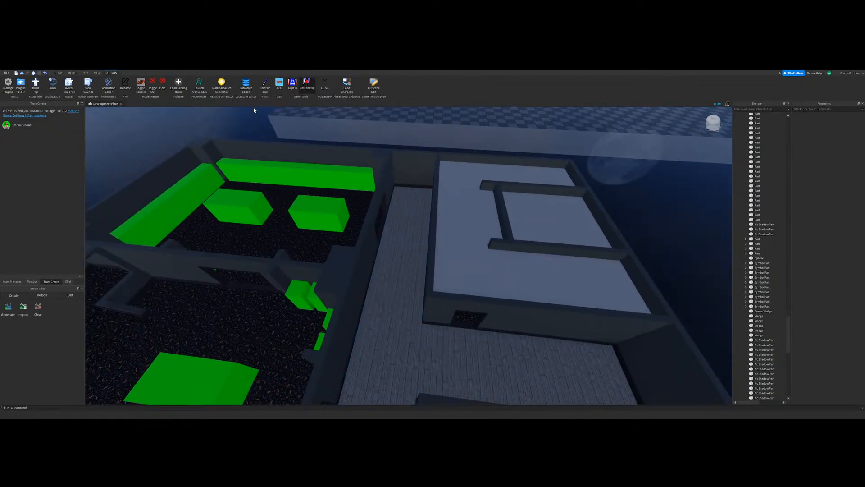
click(71, 73)
click(7, 84)
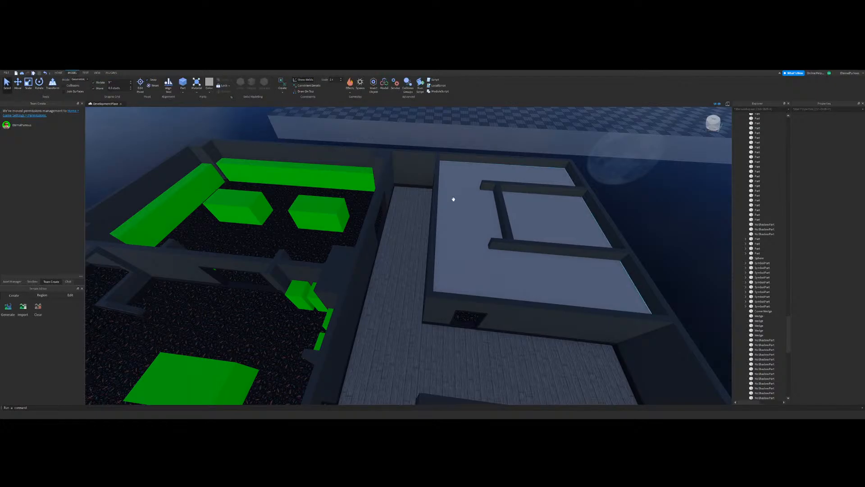
Step: Delete the wood floor piece in the side passage between the two large rooms
right_drag(454, 197, 467, 171)
scroll(467, 172, up, 4)
right_drag(235, 129, 498, 134)
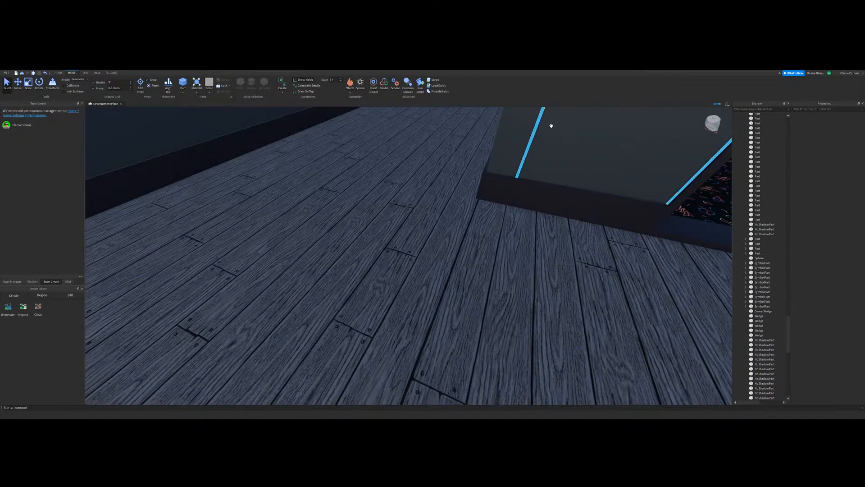
right_drag(550, 126, 506, 244)
click(506, 244)
key(Delete)
Step: Duplicate the main corridor's wood floor and resize the copy across into the empty side passage
click(320, 246)
key(s)
click(28, 87)
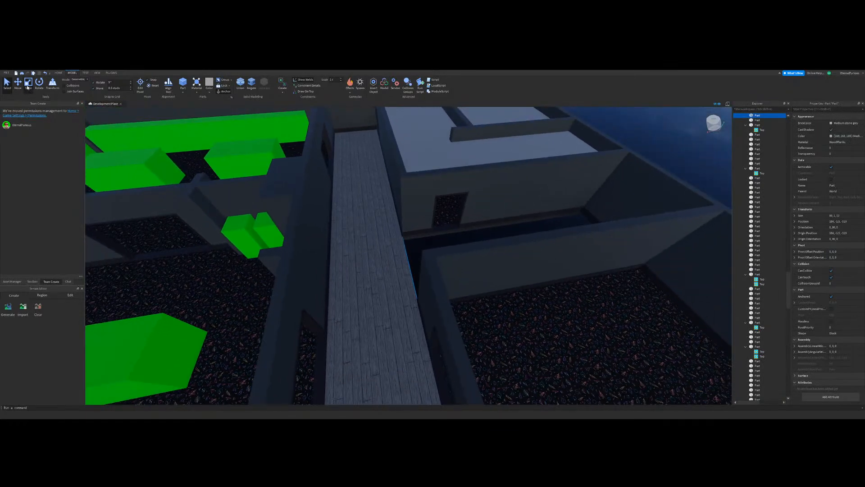
key(ctrl+d)
drag(418, 217, 484, 212)
scroll(373, 230, up, 2)
drag(311, 241, 382, 227)
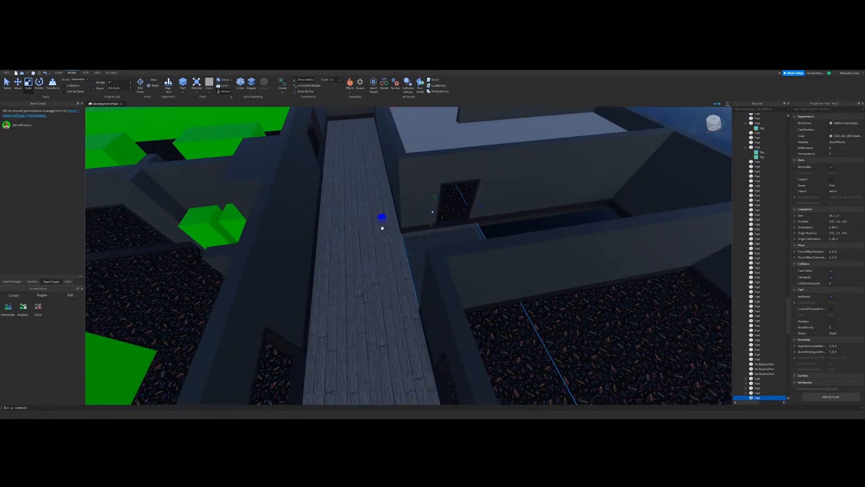
click(530, 232)
scroll(517, 224, up, 8)
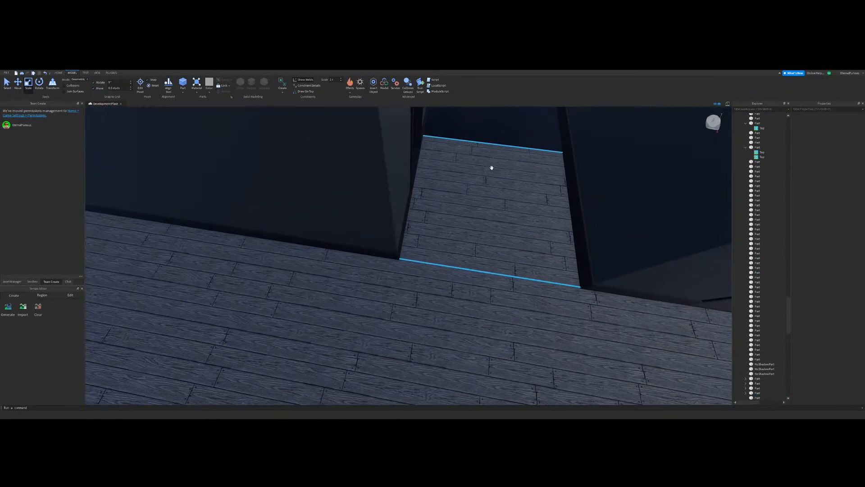
Step: Resize the copied floor to fit between the side passage's walls and extend it to the outer wall
click(452, 180)
scroll(441, 181, down, 8)
drag(254, 194, 365, 218)
scroll(384, 213, up, 7)
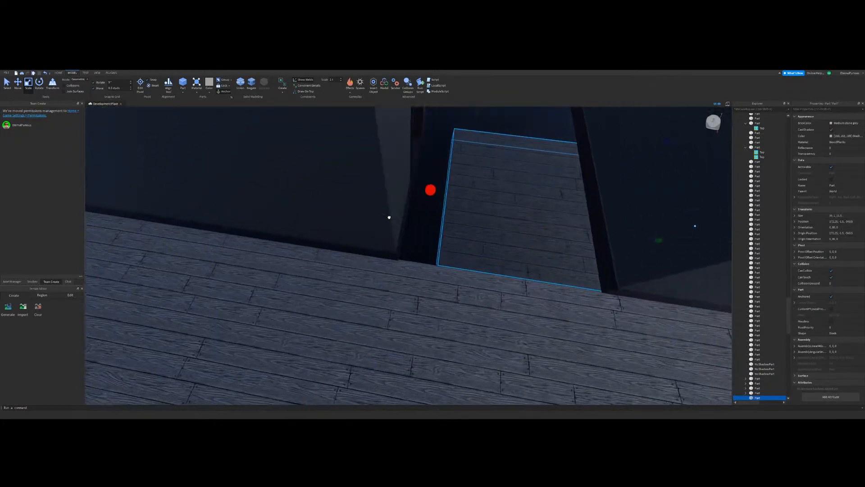
scroll(366, 219, down, 8)
right_drag(365, 219, 526, 194)
scroll(432, 211, up, 8)
drag(563, 189, 446, 207)
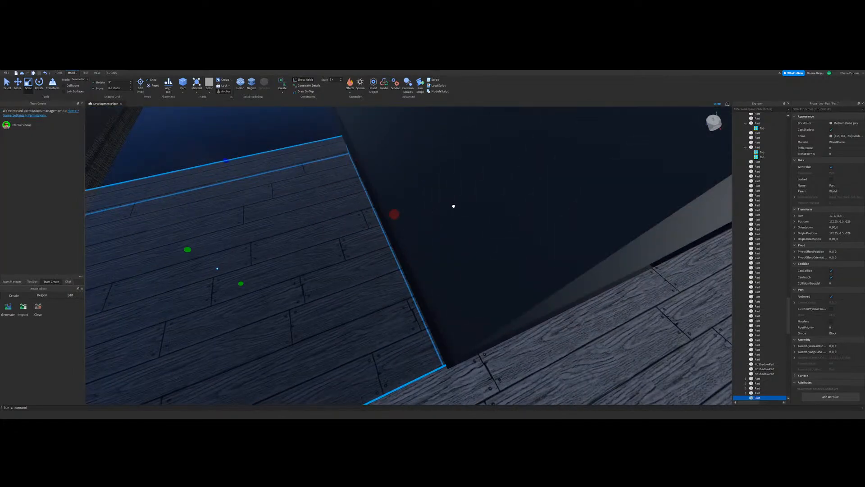
right_drag(446, 208, 452, 224)
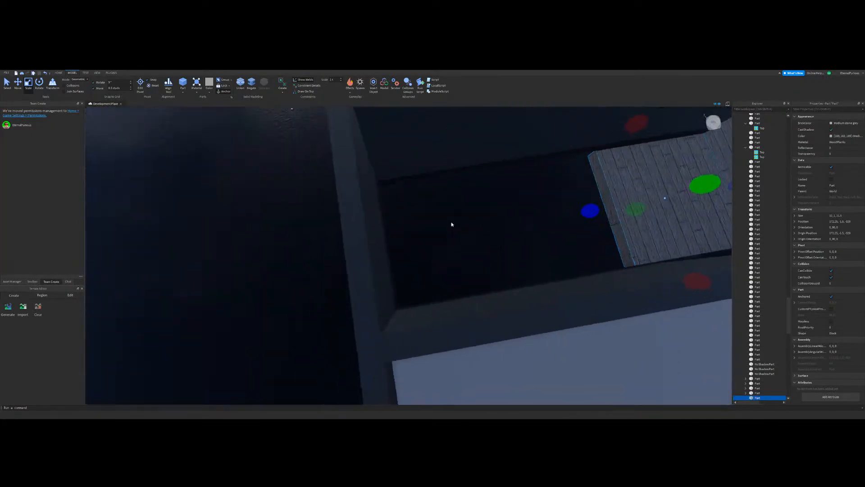
key(d)
drag(543, 210, 321, 267)
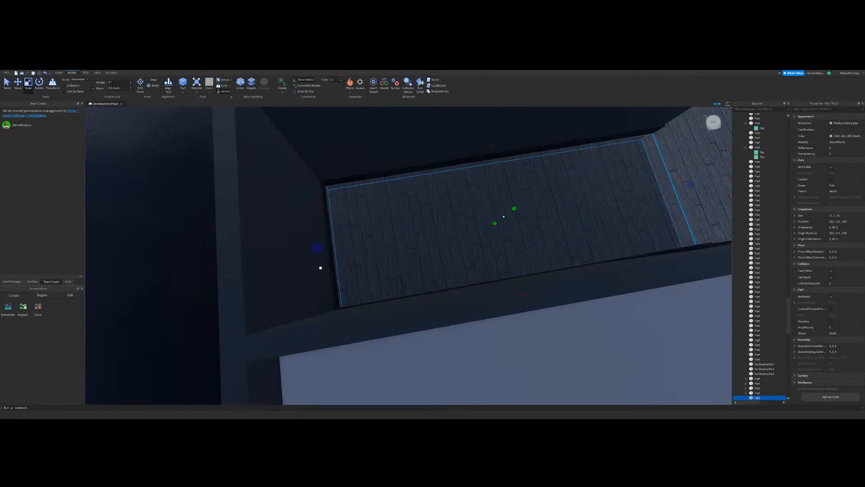
key(s)
click(233, 246)
key(d)
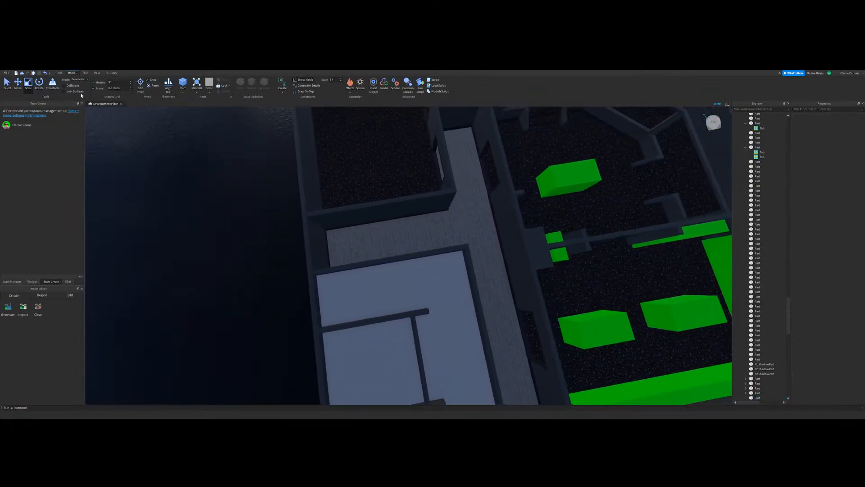
key(s)
Step: Copy the colour value of the wood floor in the finished arcade building
click(7, 85)
mouse_move(441, 278)
right_down()
mouse_move(463, 272)
mouse_move(436, 266)
right_up()
scroll(441, 271, down, 5)
key(w)
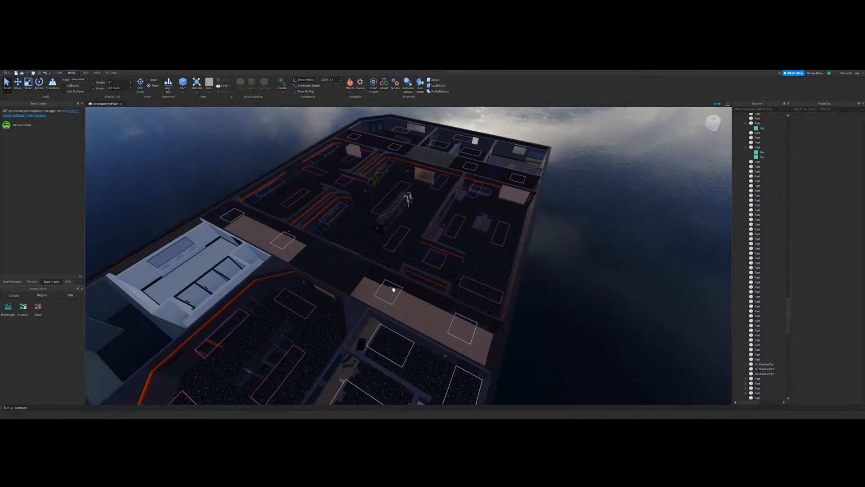
right_drag(392, 289, 390, 270)
key(w)
click(485, 312)
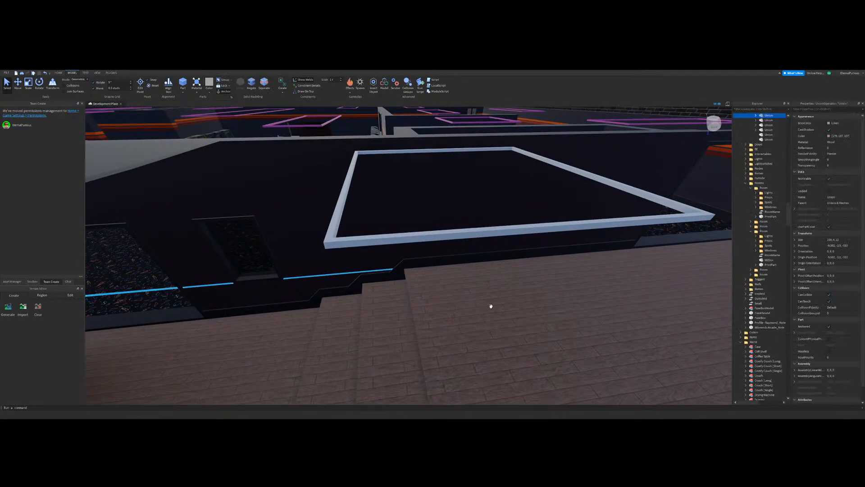
key(w)
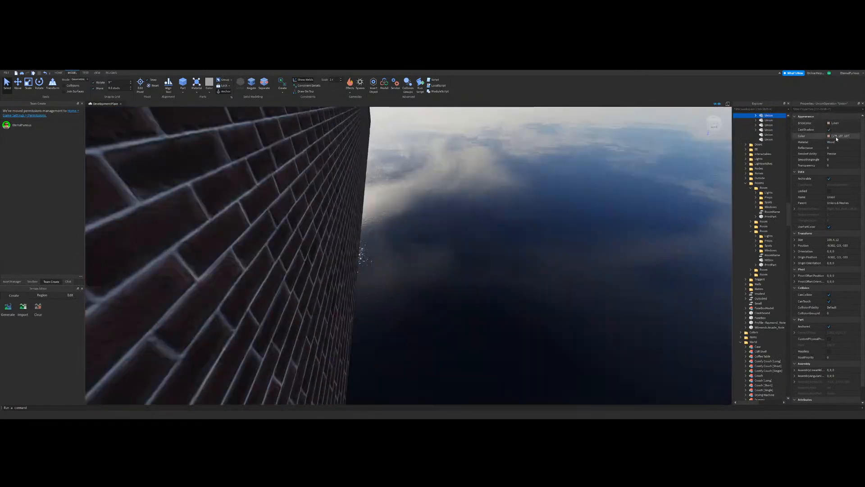
click(837, 137)
key(ctrl+c)
click(513, 235)
Step: Paste the copied wood colour onto the new building's main corridor and side passage floors
right_drag(473, 246, 442, 257)
key(e)
key(w)
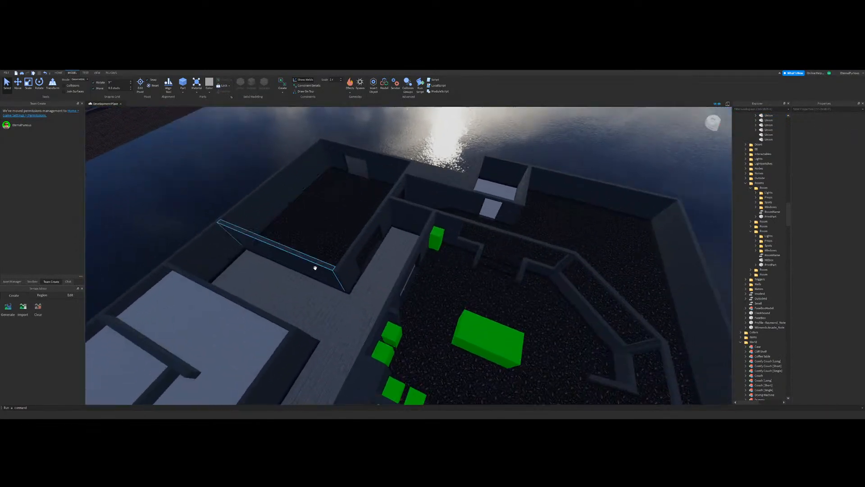
click(352, 230)
click(849, 137)
key(ctrl+v)
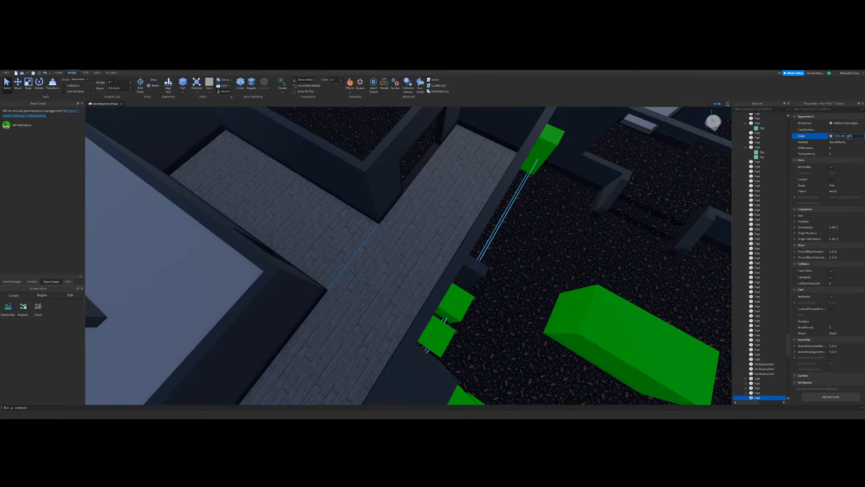
key(Return)
Step: Examine the recoloured wood floors from above and along the corridor
right_drag(352, 273, 516, 220)
key(d)
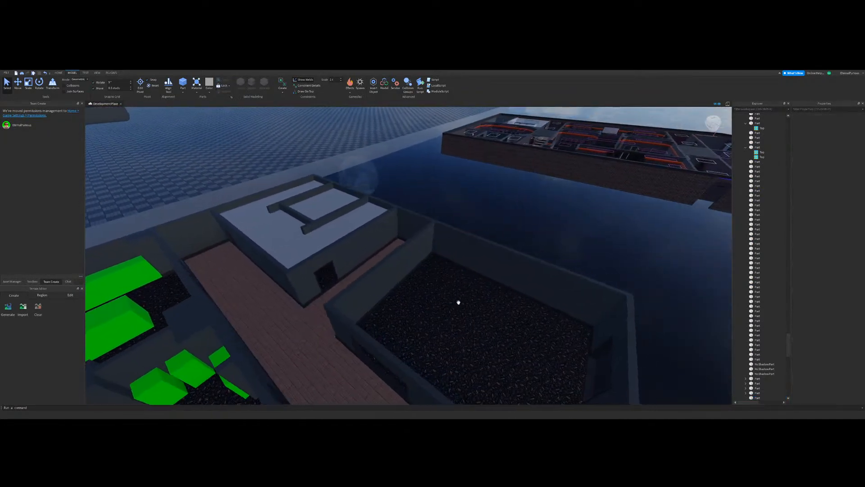
key(w)
right_drag(457, 302, 380, 239)
click(461, 301)
key(w)
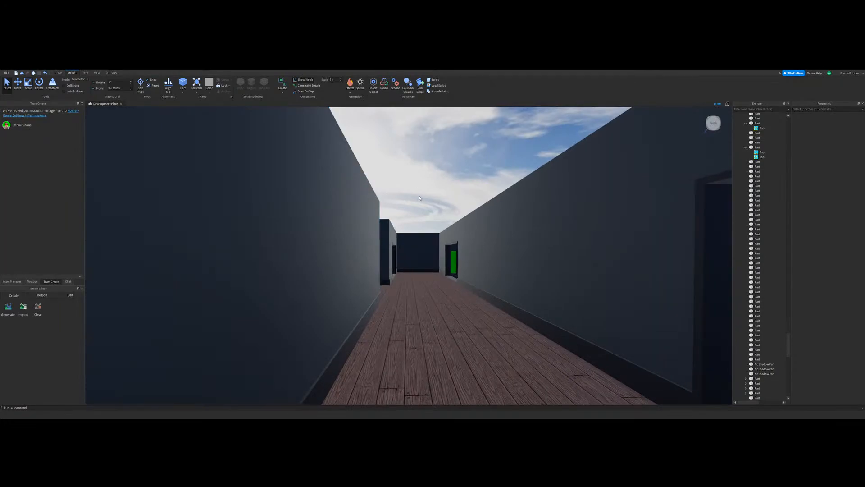
key(s)
right_drag(398, 299, 346, 277)
click(346, 296)
Step: Try a greyer brown colour on the corridor and side passage floors
ctrl+click(491, 266)
key(w)
key(a)
click(830, 136)
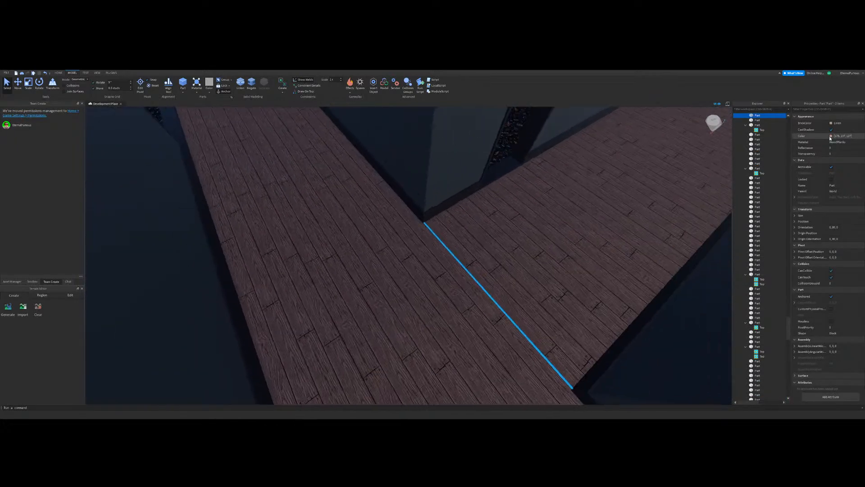
key(d)
drag(480, 235, 480, 238)
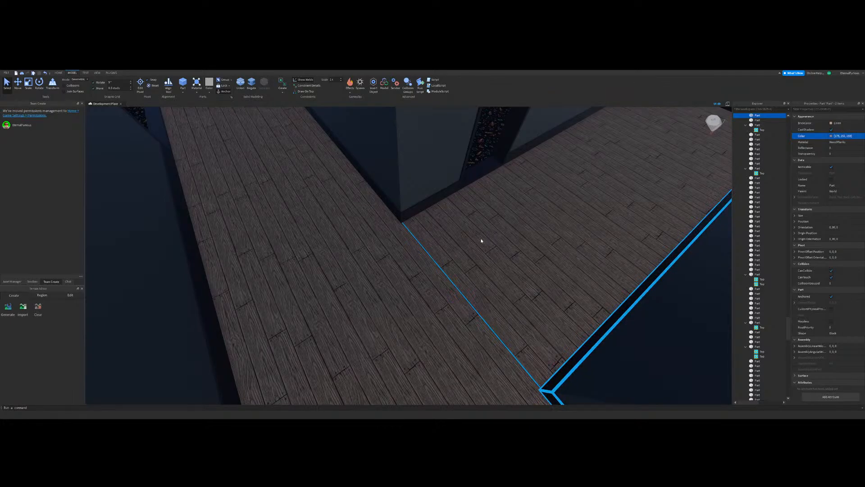
right_drag(466, 292, 463, 282)
key(e)
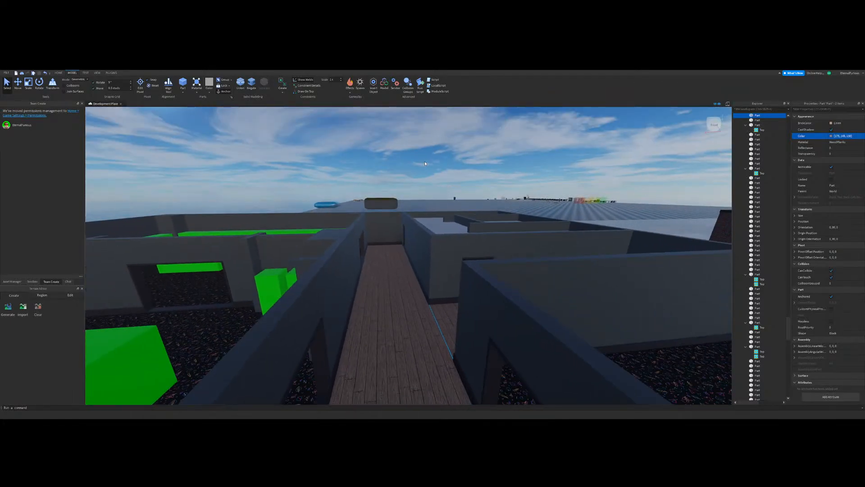
click(425, 161)
Step: Recolour the corridor and side passage floors a slightly muted reddish brown
right_drag(448, 198, 453, 210)
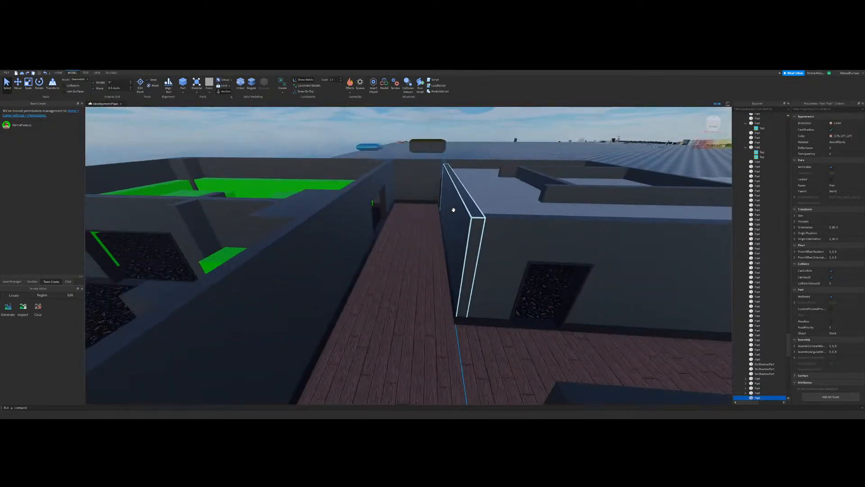
click(463, 153)
click(464, 154)
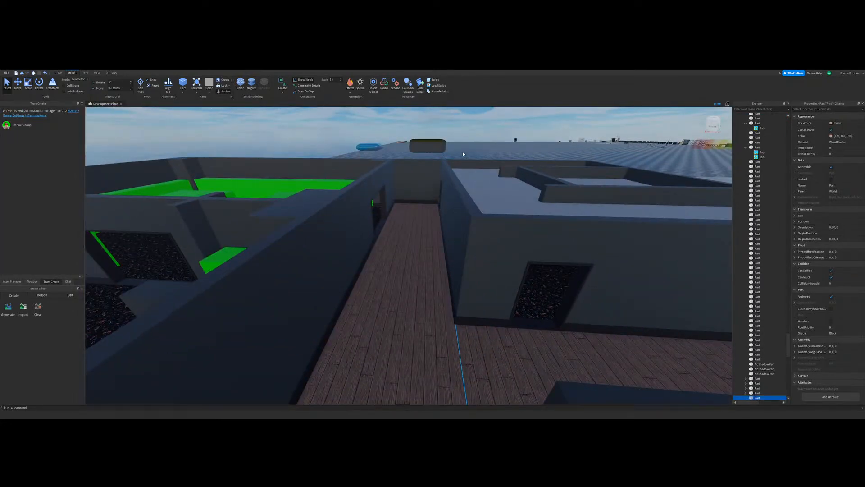
click(810, 135)
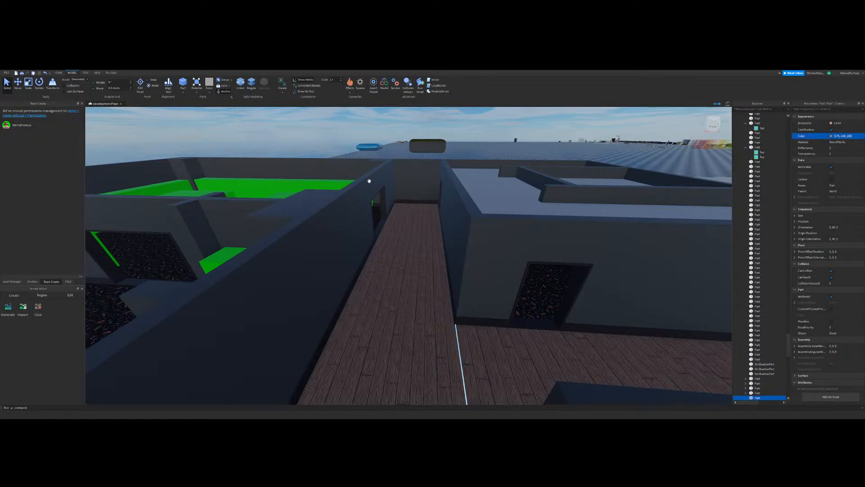
click(390, 152)
Step: Set the material of the small walled room's plain floor to Marble
key(w)
right_drag(423, 198, 430, 224)
key(w)
key(s)
key(w)
click(649, 133)
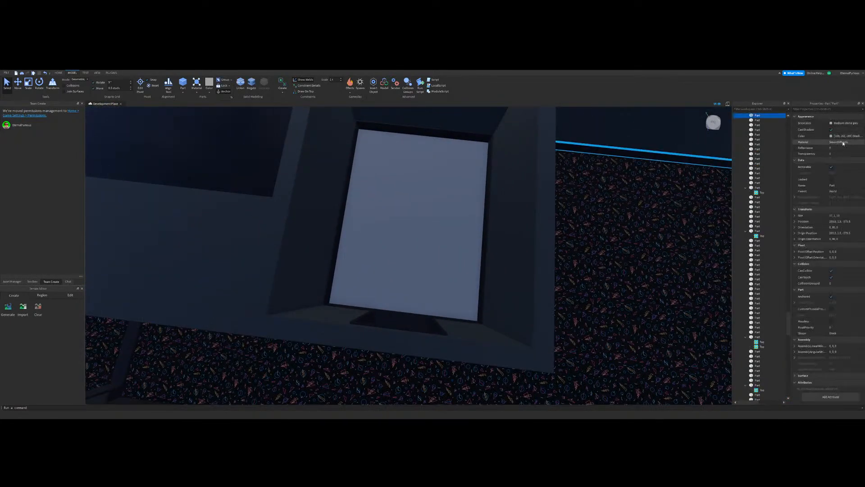
click(842, 142)
click(839, 171)
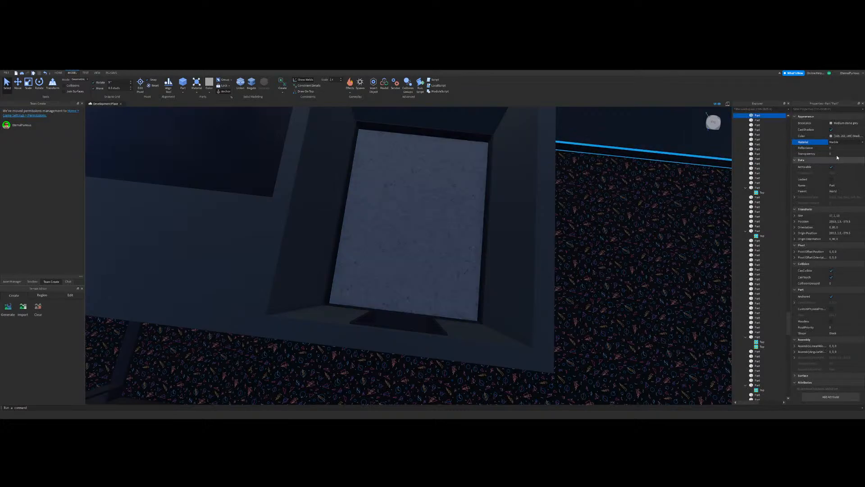
Step: Give the small room's marble floor a lighter BrickColor and view it from inside the room
click(844, 124)
click(855, 216)
click(490, 204)
right_drag(531, 200, 391, 195)
key(w)
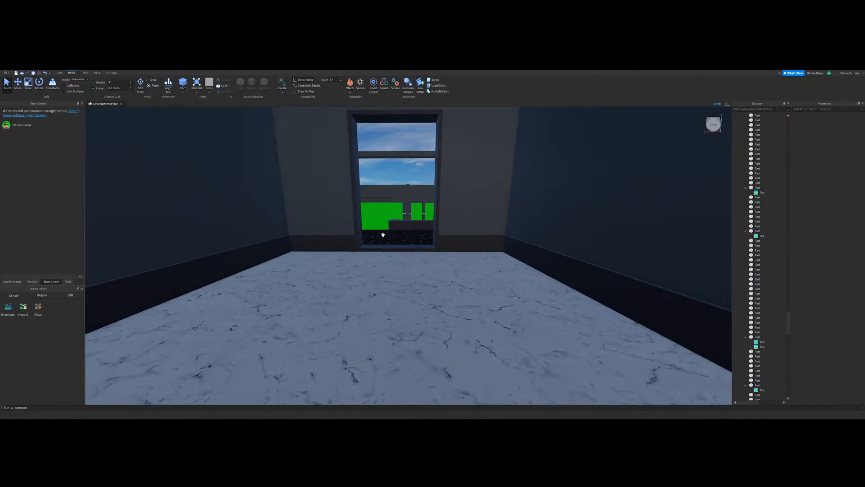
Step: Inspect the small room's marble floor from above and select the corner pillar beside the green placeholder blocks
right_drag(382, 234, 369, 244)
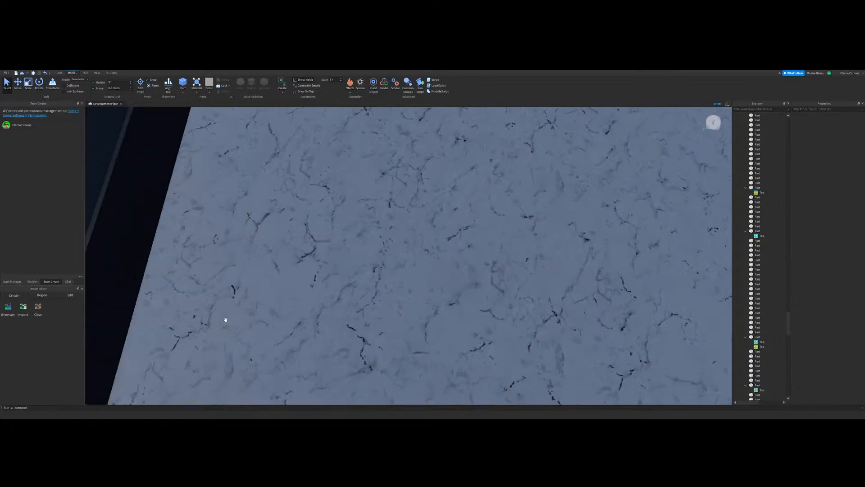
scroll(226, 319, down, 10)
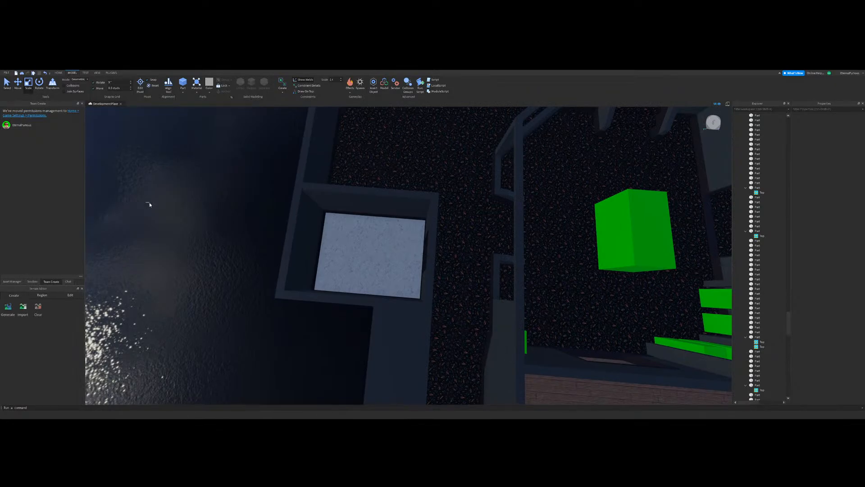
right_drag(405, 237, 438, 236)
key(w)
key(w)
click(352, 271)
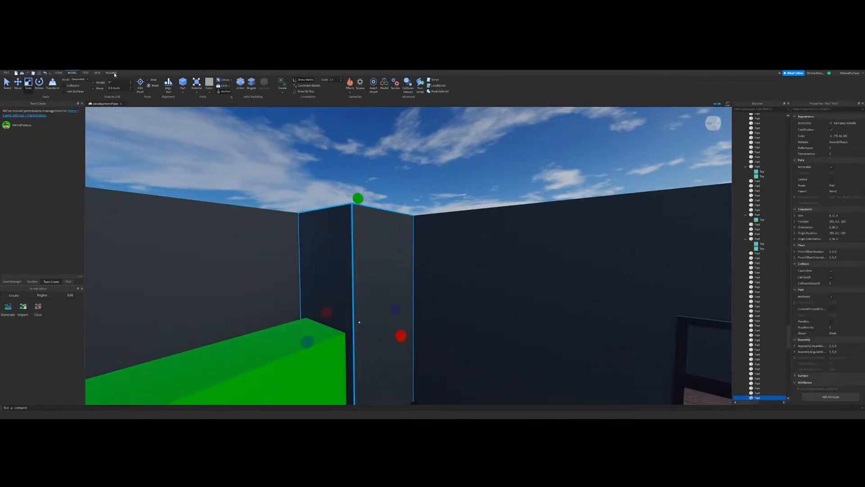
Step: Examine the orange and maroon wall stripes in the finished arcade's lounge, selecting the lowest stripe for comparison
key(s)
right_drag(386, 245, 328, 245)
key(Delete)
key(w)
key(s)
click(328, 246)
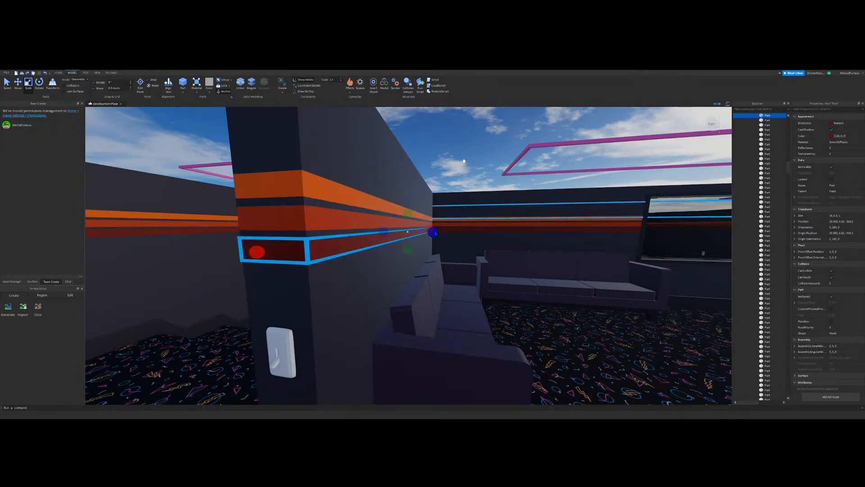
key(s)
right_drag(464, 160, 457, 166)
key(w)
click(334, 268)
right_drag(493, 264, 442, 259)
key(d)
key(a)
key(s)
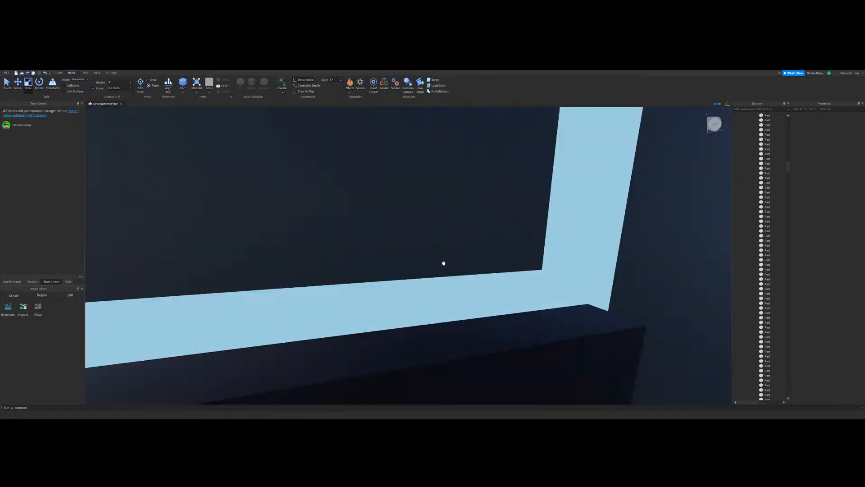
Step: Inspect the new building's plain wall sections along the wood corridor and beside the carpeted room's doorway
right_drag(443, 263, 479, 225)
key(s)
click(478, 225)
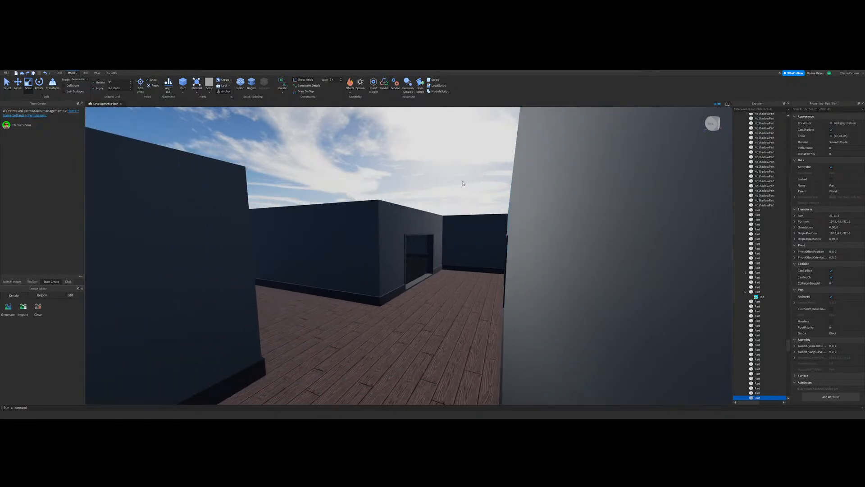
click(463, 184)
key(w)
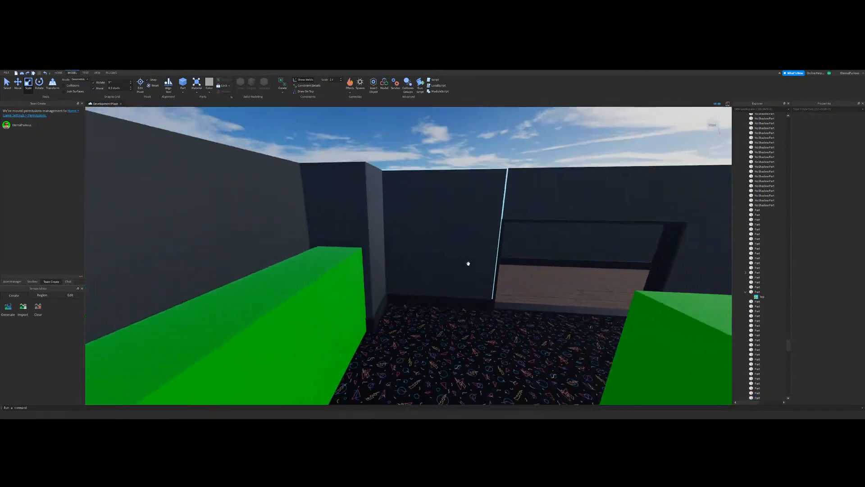
key(s)
click(447, 246)
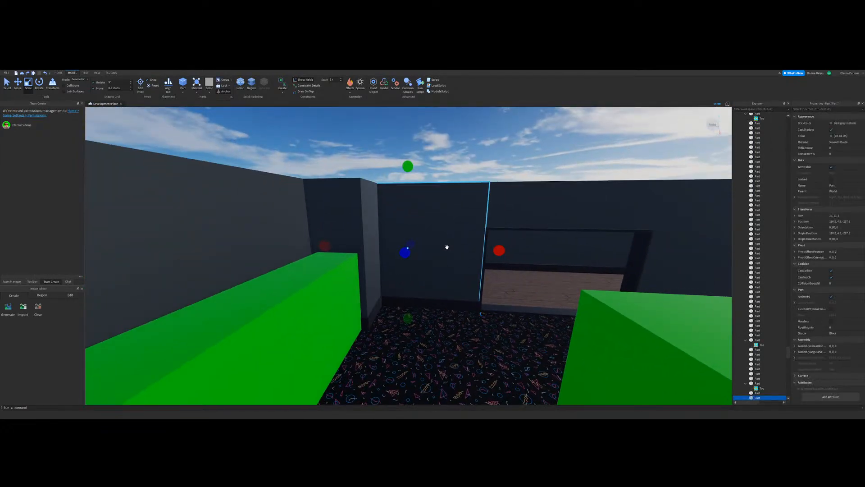
click(435, 201)
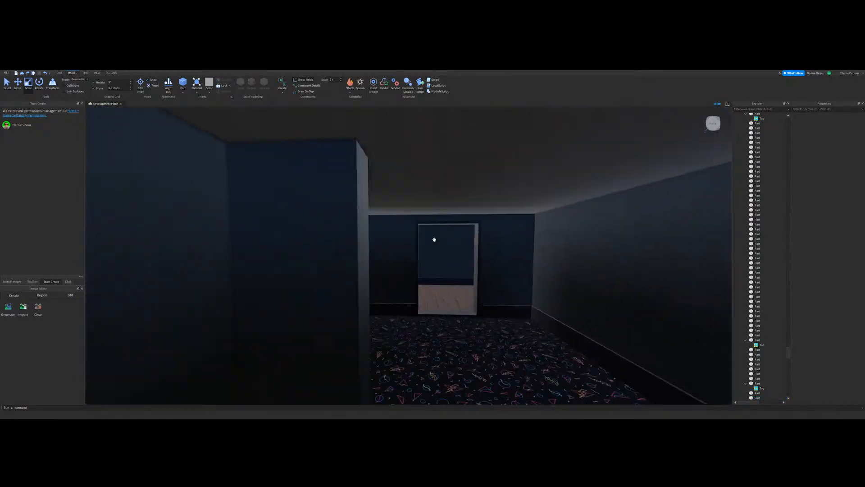
Step: Compare the new building's roofed carpeted room with the finished arcade's striped walls and doorway trim
key(w)
right_drag(434, 240, 434, 239)
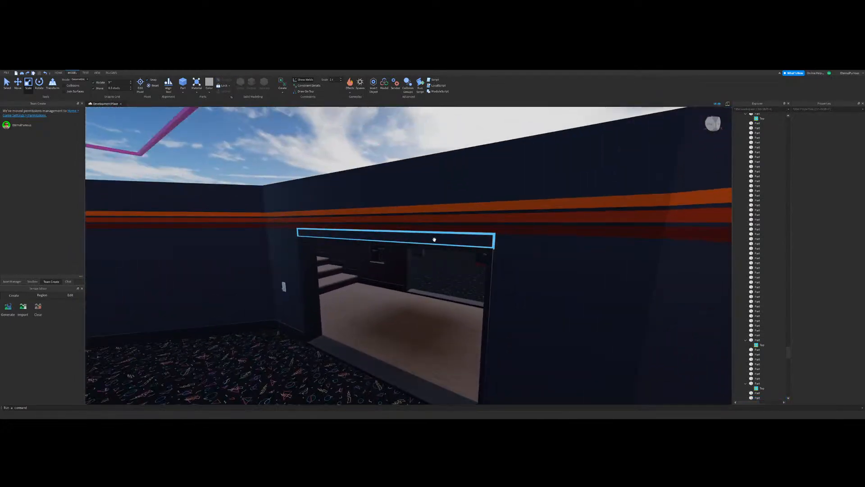
key(w)
right_drag(435, 305, 435, 305)
key(w)
key(w)
key(w)
right_drag(466, 303, 467, 303)
right_drag(415, 254, 388, 255)
key(w)
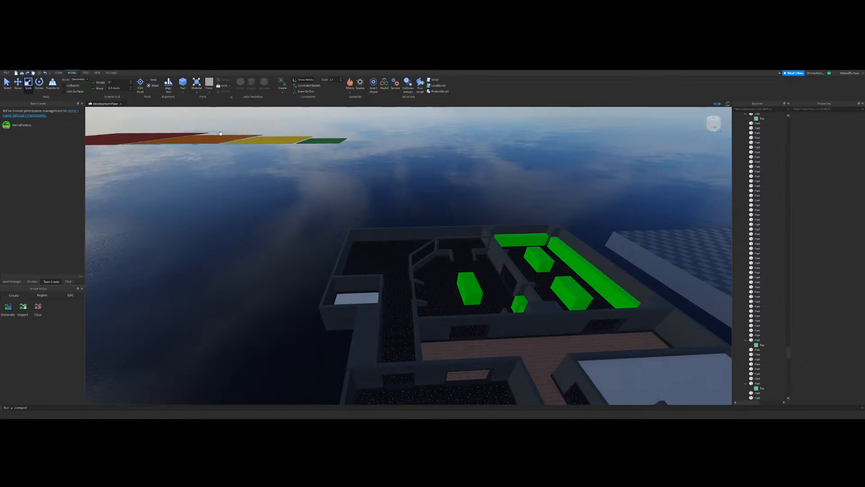
Step: Survey the new building's overall layout from several heights, including the raised walkway and green placeholder blocks
right_drag(462, 259, 450, 280)
scroll(450, 281, up, 5)
key(w)
right_drag(432, 171, 442, 244)
key(w)
key(e)
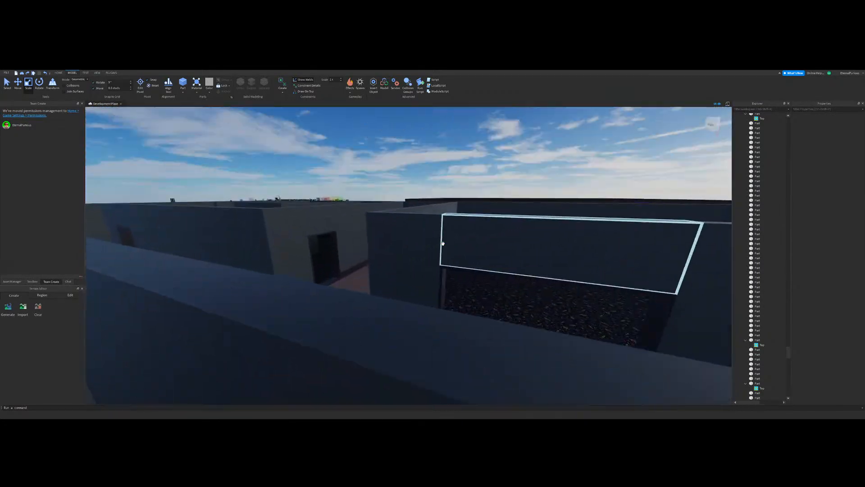
key(s)
key(s)
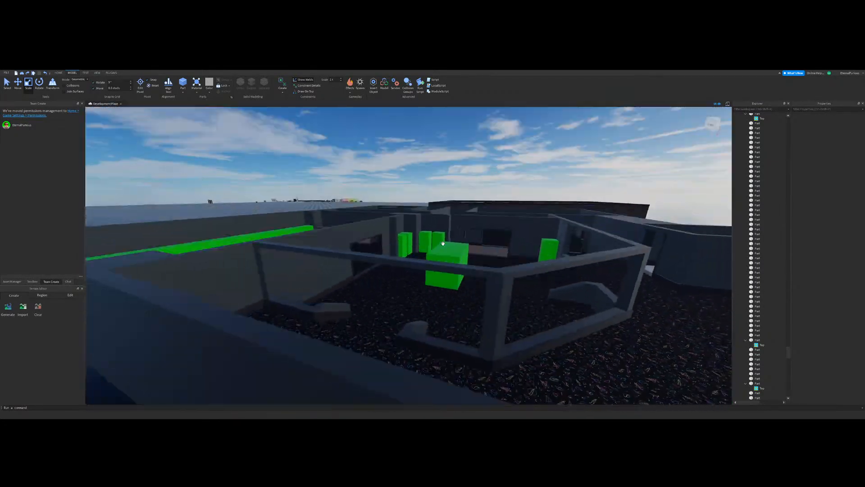
key(w)
key(e)
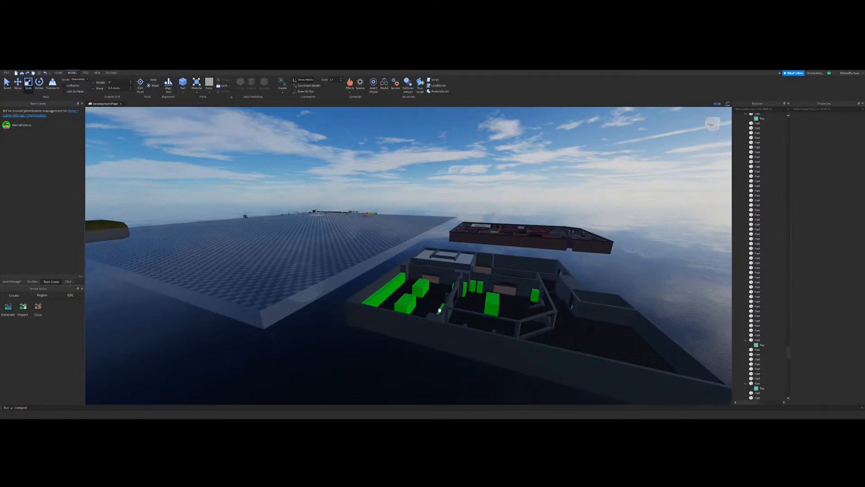
right_drag(439, 309, 432, 308)
key(s)
key(a)
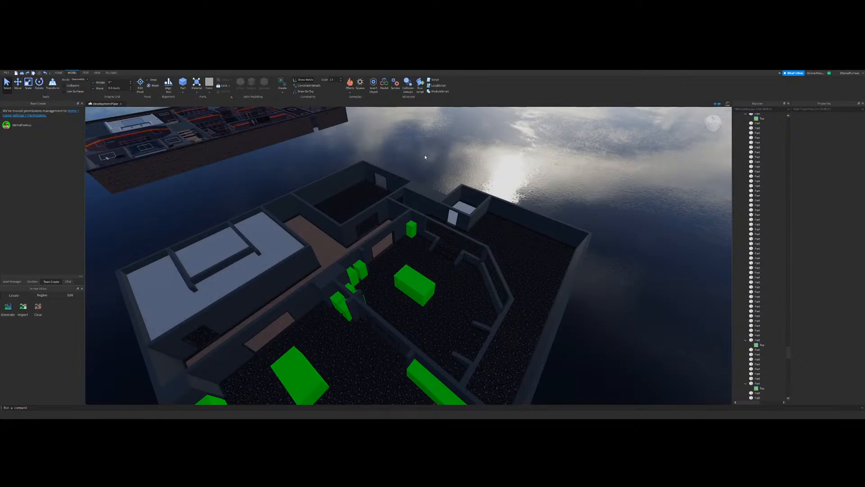
Step: Start a playtest from inside the large empty carpeted room
key(s)
right_drag(463, 232, 463, 231)
key(w)
key(s)
key(w)
key(w)
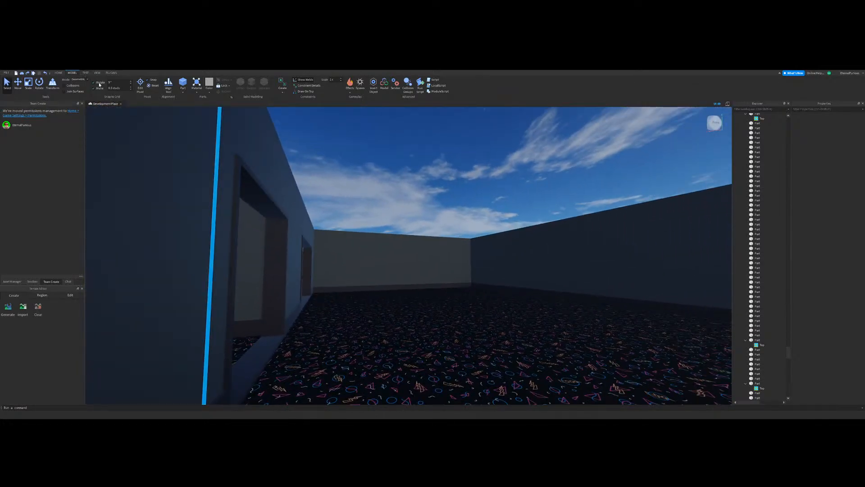
key(w)
right_drag(367, 178, 367, 179)
click(85, 72)
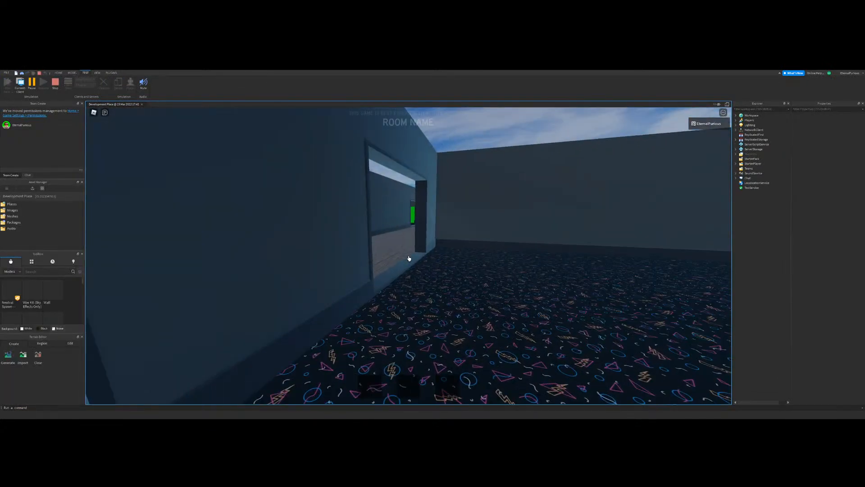
Step: Walk up the carpeted steps and through the main carpeted rooms around the green placeholder blocks to check their scale
key(w)
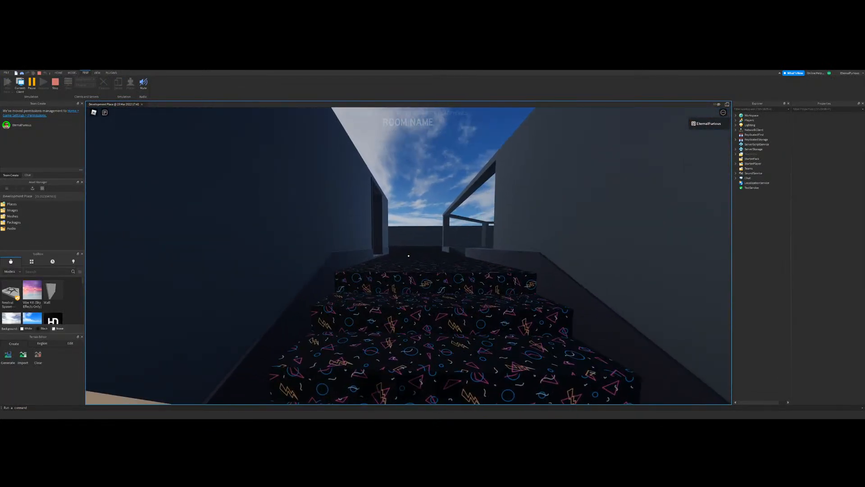
key(w)
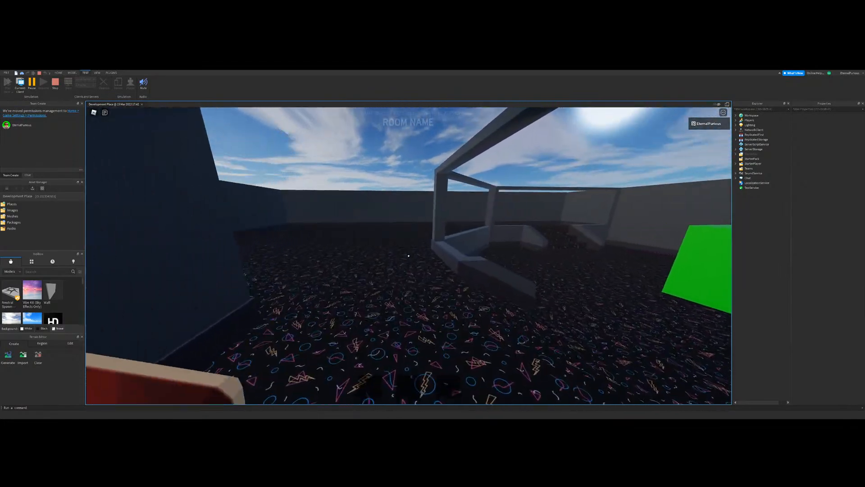
key(w)
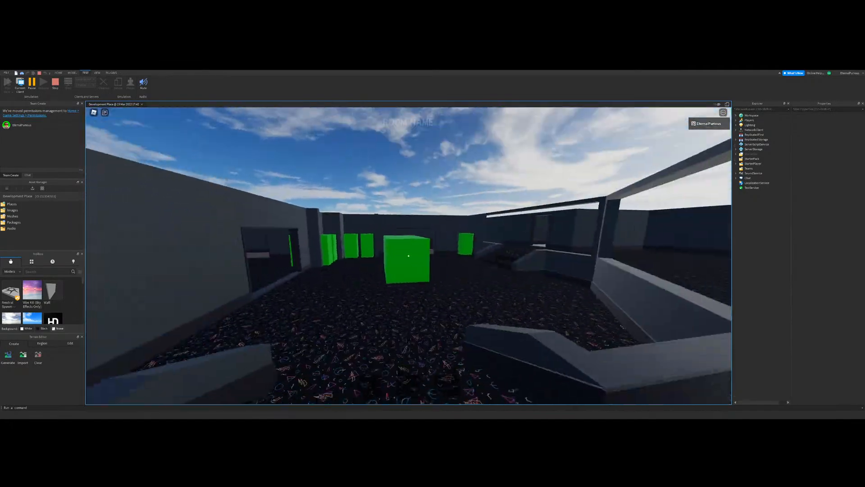
key(w)
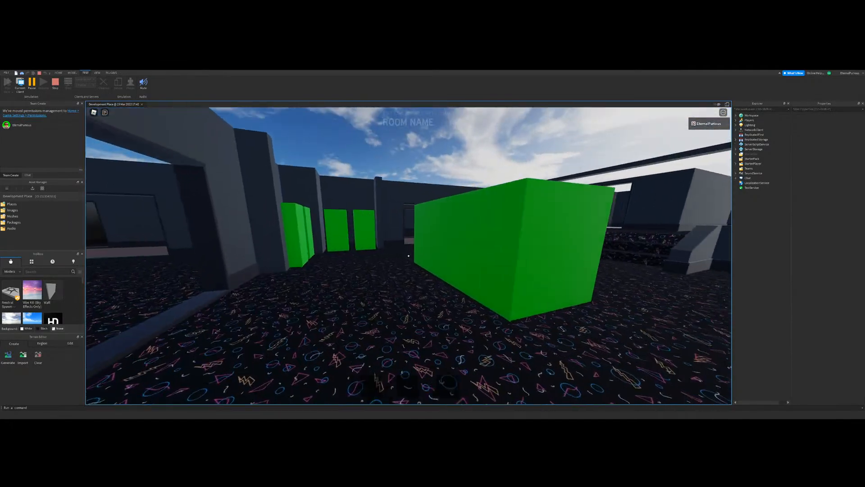
key(w)
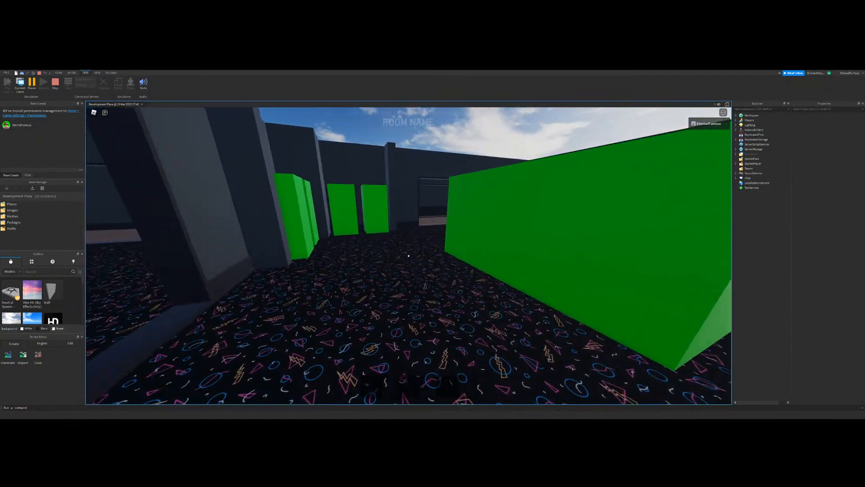
key(w)
key(w)
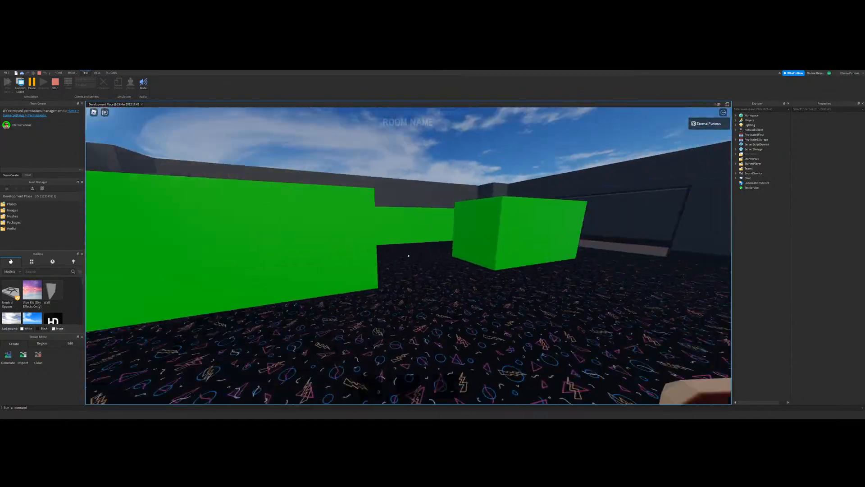
key(w)
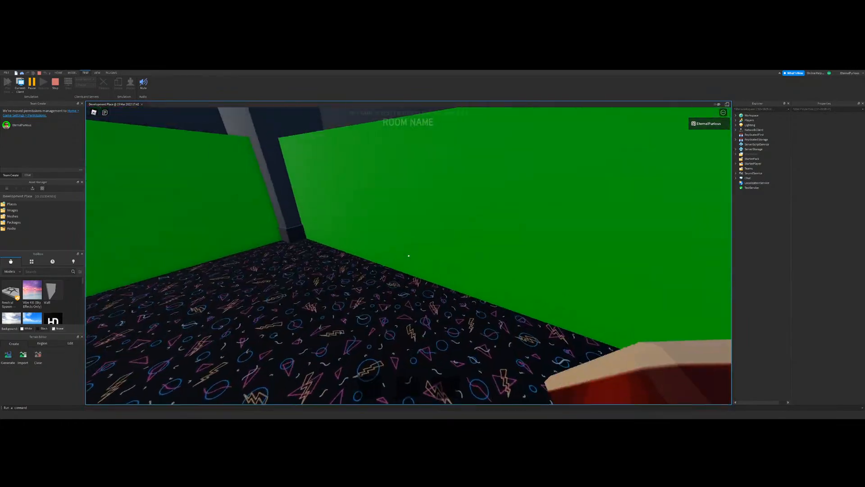
key(w)
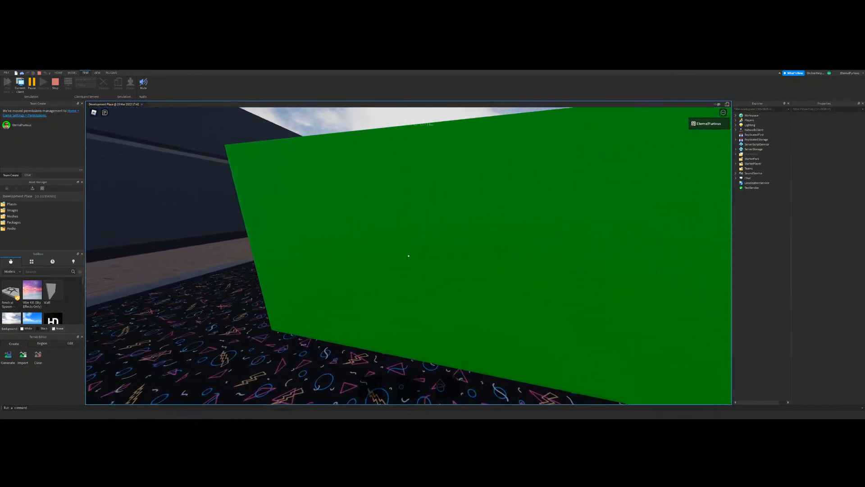
Step: Walk through the wood corridor, the roofed room and the raised carpeted walkway, and stop the playtest
key(w)
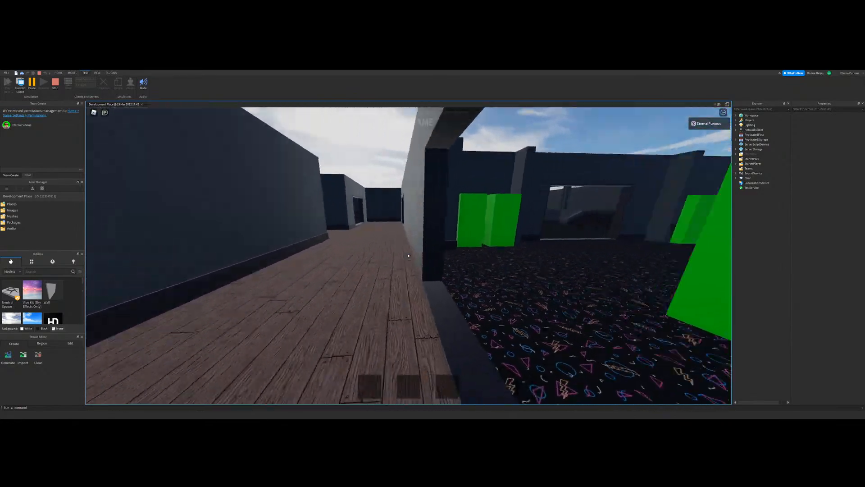
key(w)
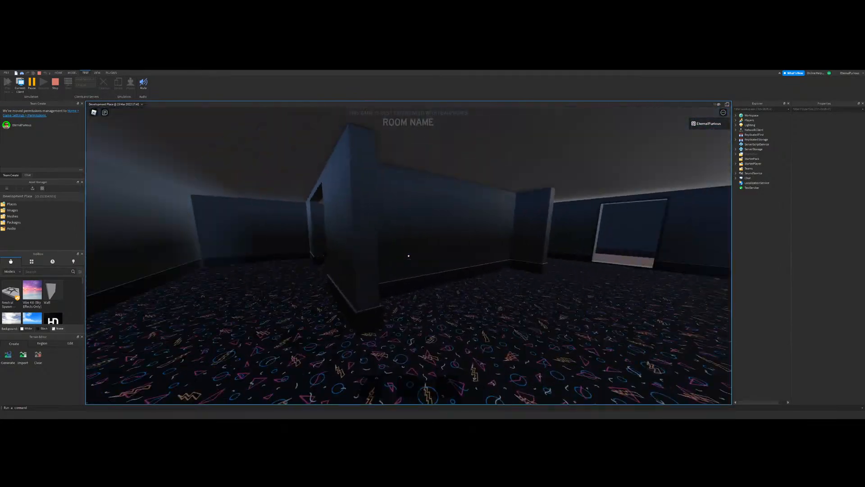
key(w)
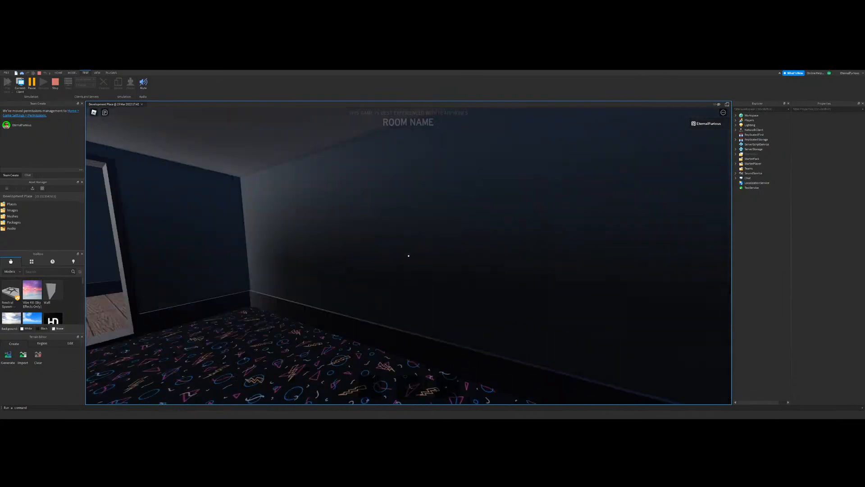
key(w)
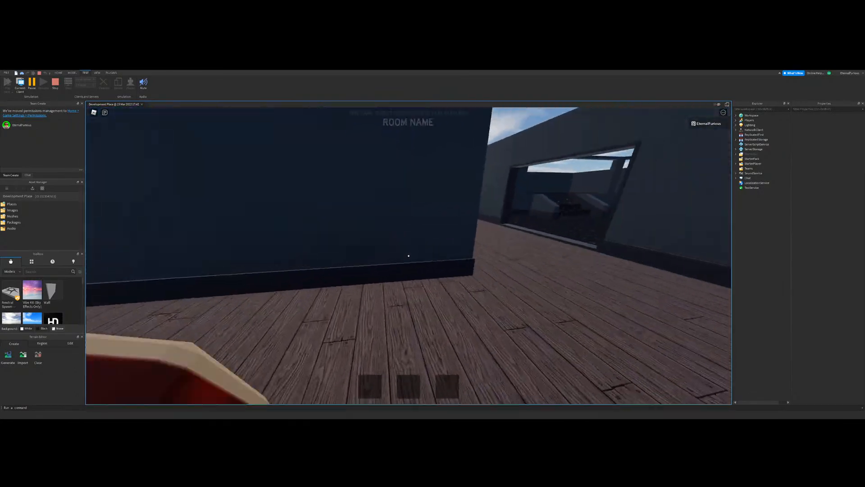
key(w)
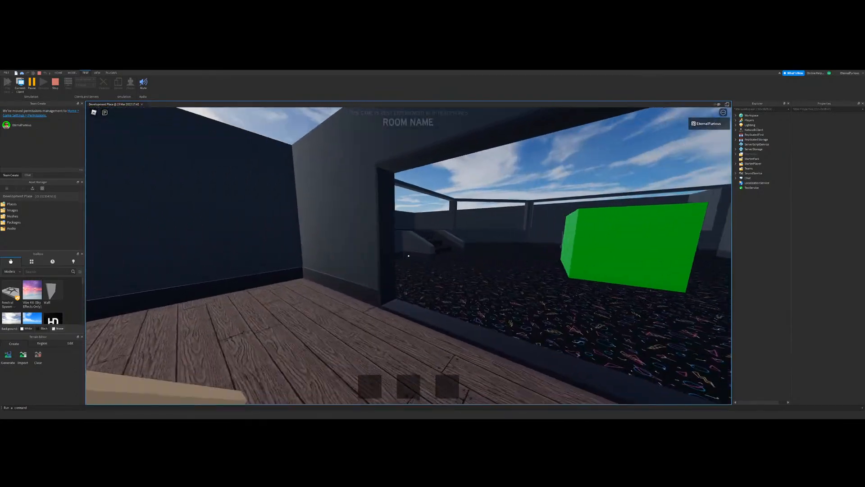
key(w)
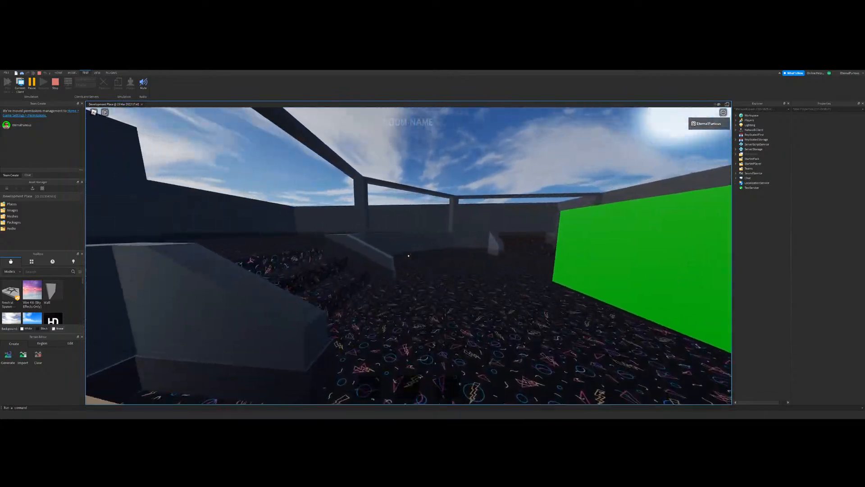
key(w)
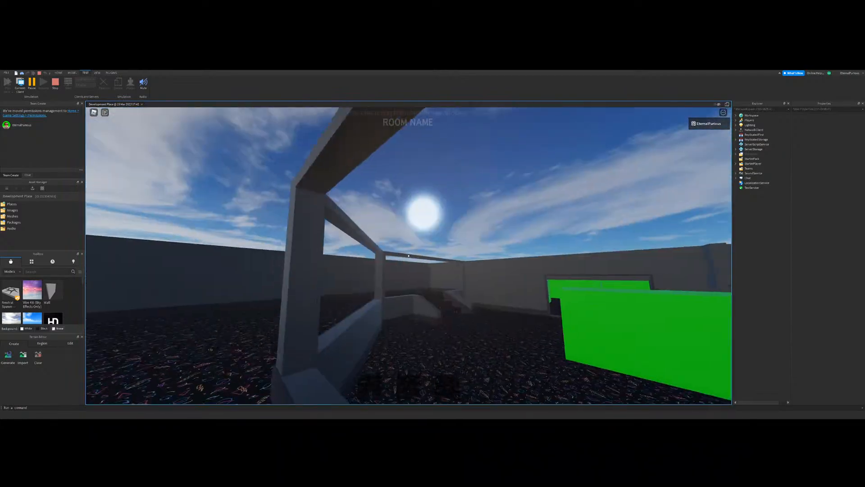
key(w)
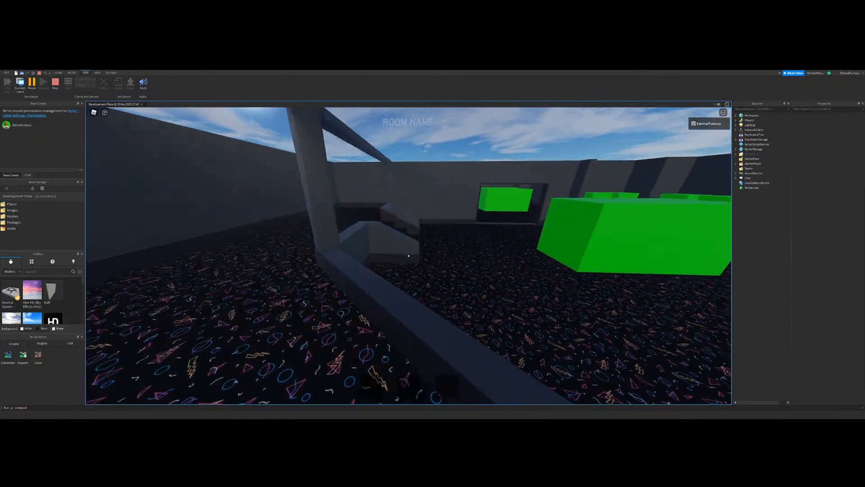
key(w)
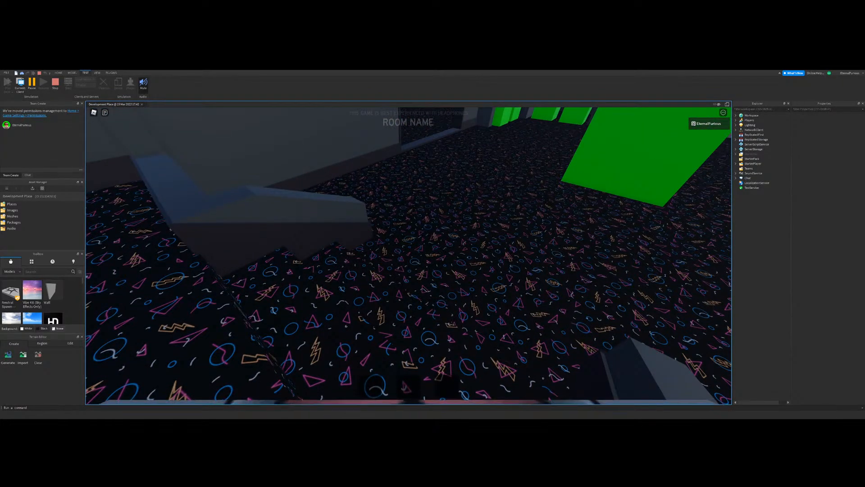
click(57, 90)
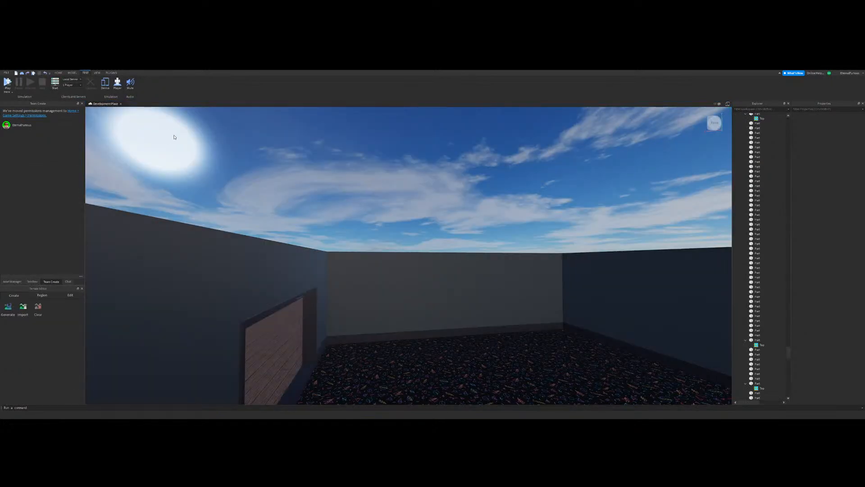
Step: Survey the unroofed building from above, from the empty carpeted room across to the rooms with green placeholder blocks
right_drag(373, 250, 376, 241)
scroll(377, 241, down, 10)
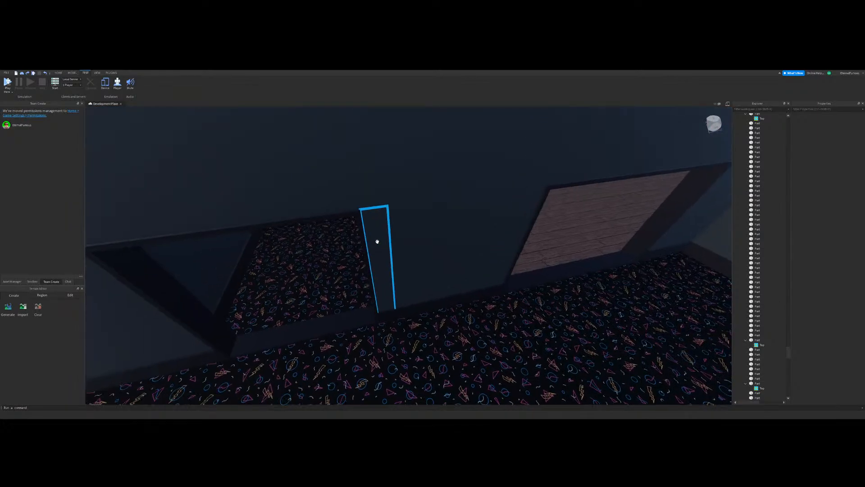
click(72, 73)
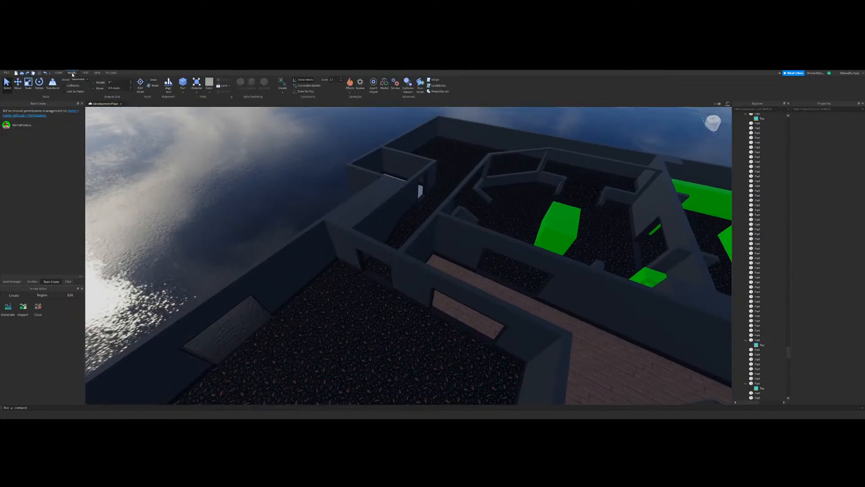
right_drag(431, 263, 431, 259)
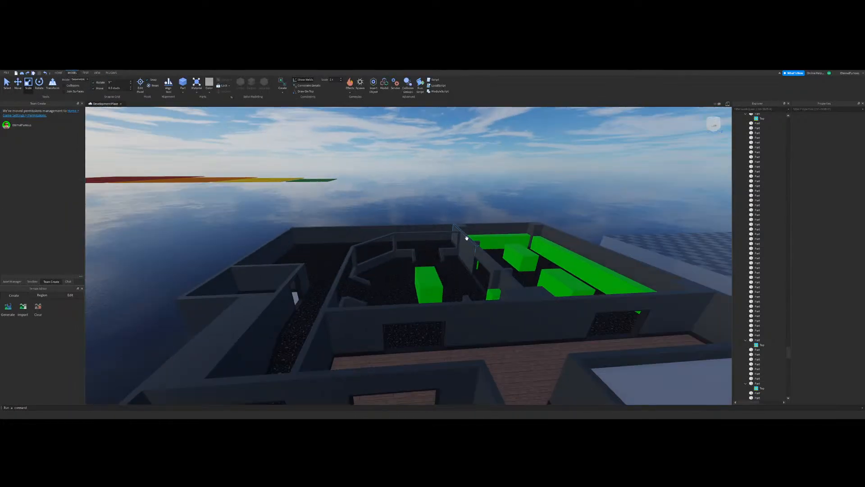
key(d)
key(d)
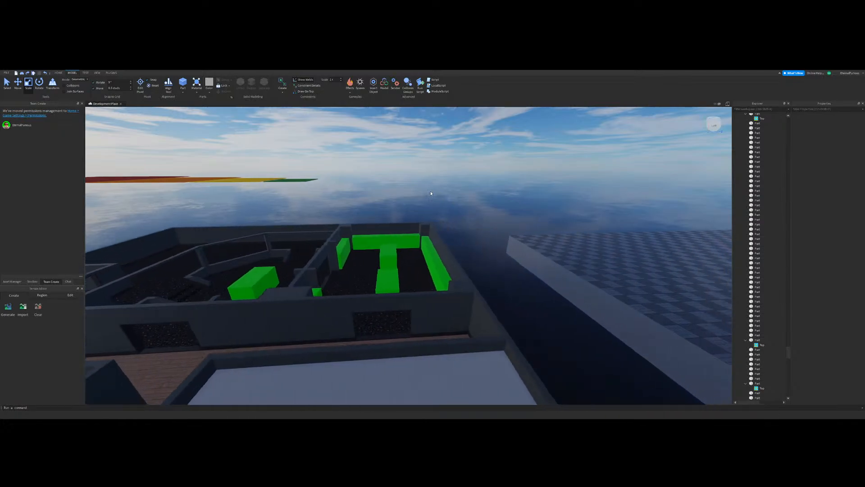
key(w)
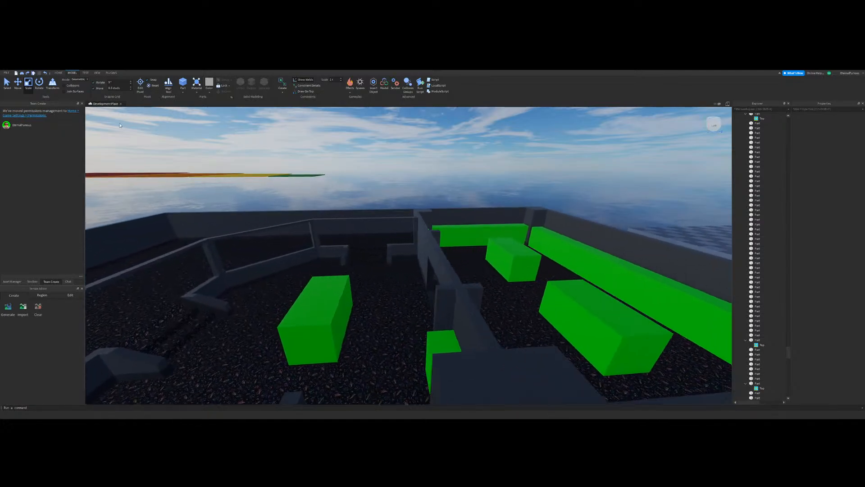
right_drag(454, 222, 452, 234)
Step: Adjust the baseboard trim at the end of the dividing wall beside the green placeholder blocks
key(w)
click(425, 292)
key(w)
right_drag(425, 292, 338, 228)
key(s)
key(d)
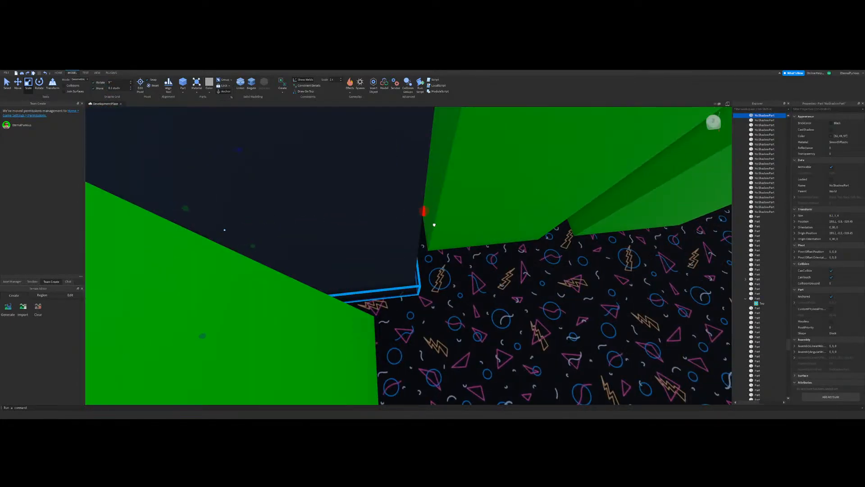
right_drag(434, 225, 423, 216)
scroll(423, 216, down, 10)
click(526, 134)
scroll(453, 251, up, 5)
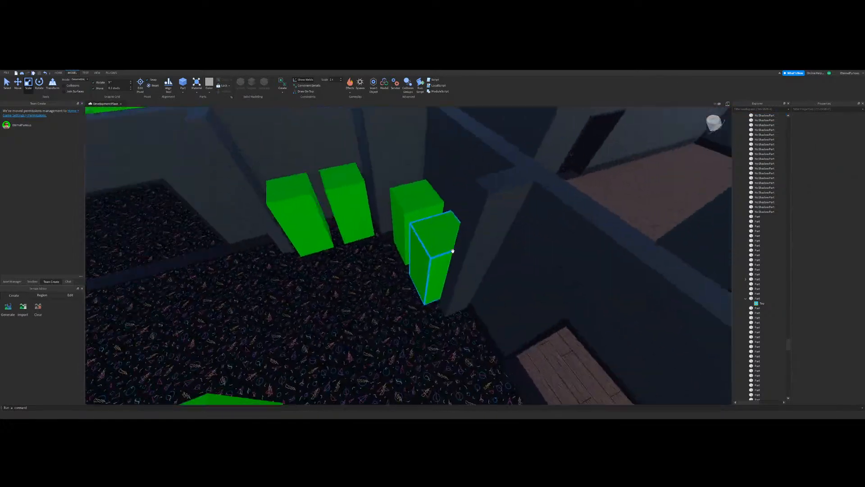
scroll(453, 251, down, 10)
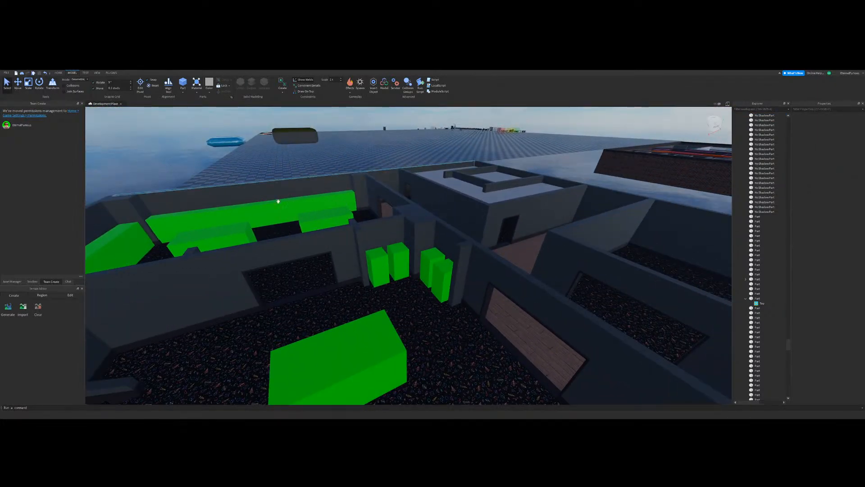
Step: Delete the pillars along the dividing wall between the two rooms with green placeholder blocks
right_drag(377, 250, 371, 246)
scroll(371, 247, up, 8)
scroll(371, 249, down, 5)
click(419, 233)
key(d)
right_drag(419, 234, 417, 235)
ctrl+click(338, 245)
key(d)
right_drag(479, 258, 477, 258)
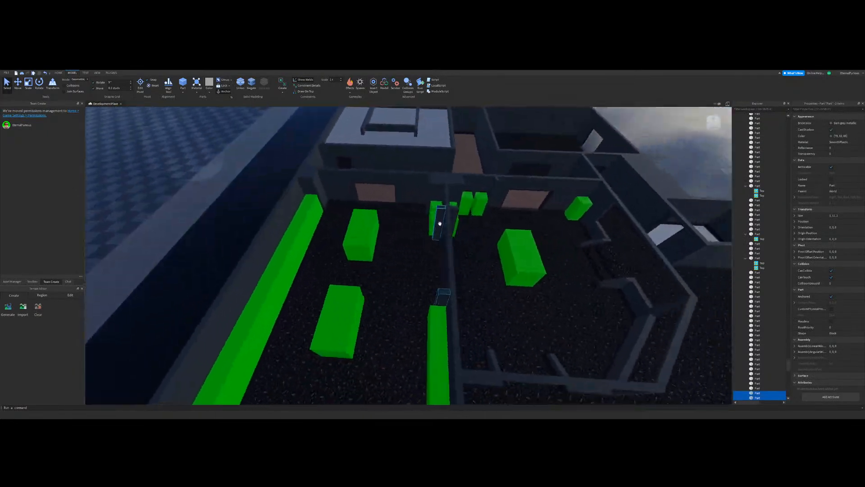
key(Delete)
right_drag(417, 255, 417, 256)
key(w)
click(417, 256)
key(Delete)
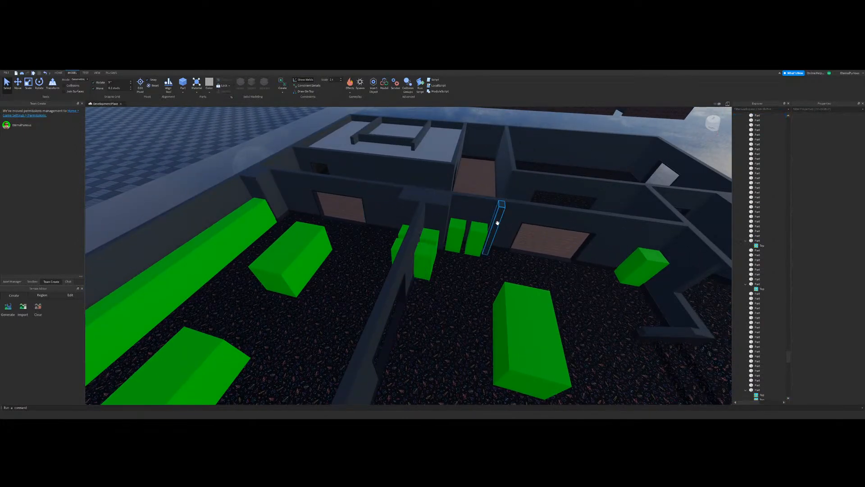
Step: Examine both green-block rooms from above and at floor level, including the steps and the openings between them
key(d)
right_drag(467, 267, 466, 266)
key(s)
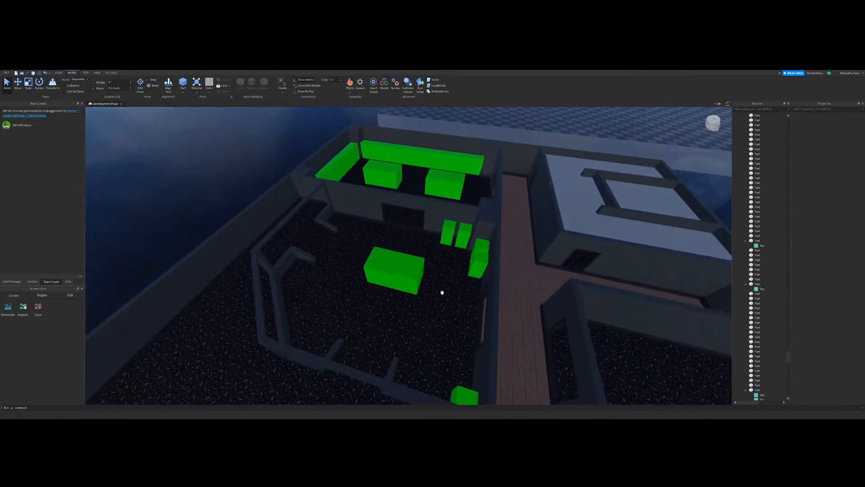
key(w)
right_drag(422, 291, 422, 291)
key(s)
right_drag(442, 202, 441, 201)
key(w)
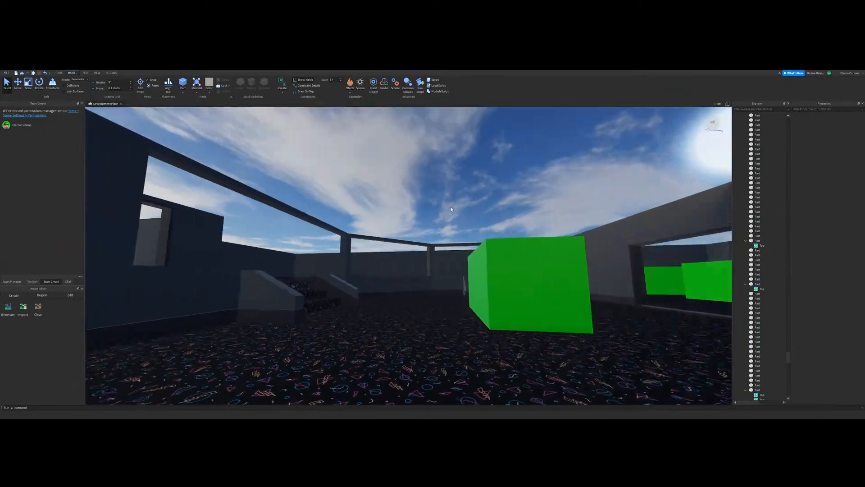
right_drag(391, 261, 433, 263)
key(w)
key(w)
key(s)
key(a)
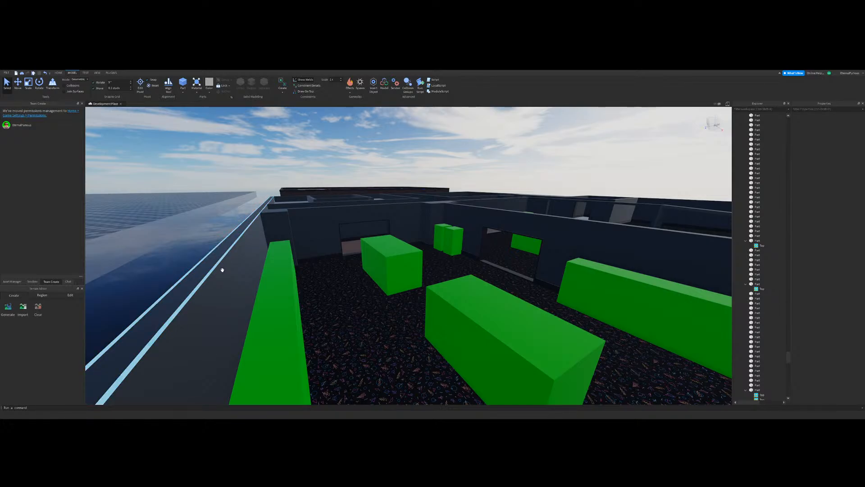
Step: Inspect the wood corridor and its surrounding walls and openings next to the roofed room
right_drag(382, 260, 297, 228)
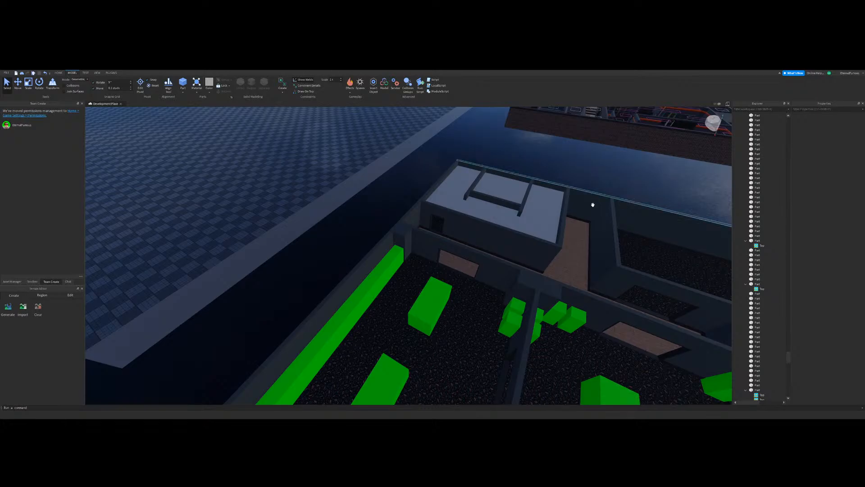
right_drag(592, 204, 309, 222)
key(w)
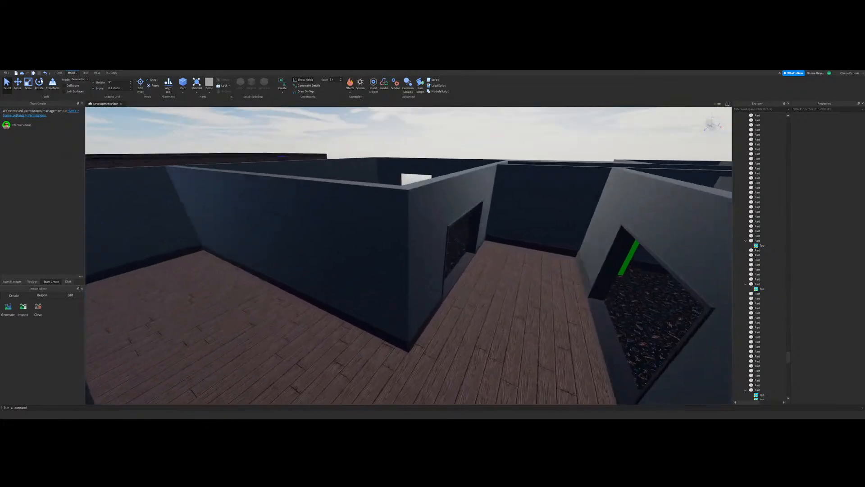
key(w)
right_drag(234, 270, 420, 247)
key(s)
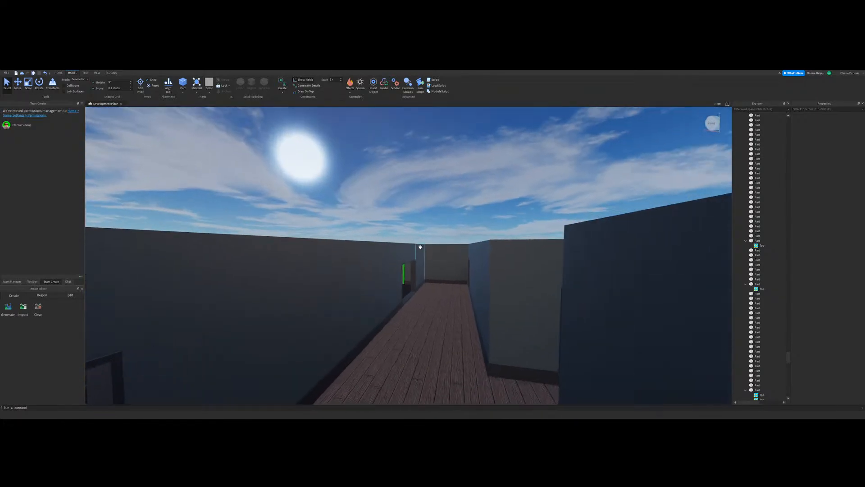
key(d)
Step: Extend the ceiling coverage from the roofed room across the neighbouring rooms and the empty carpeted room
click(28, 83)
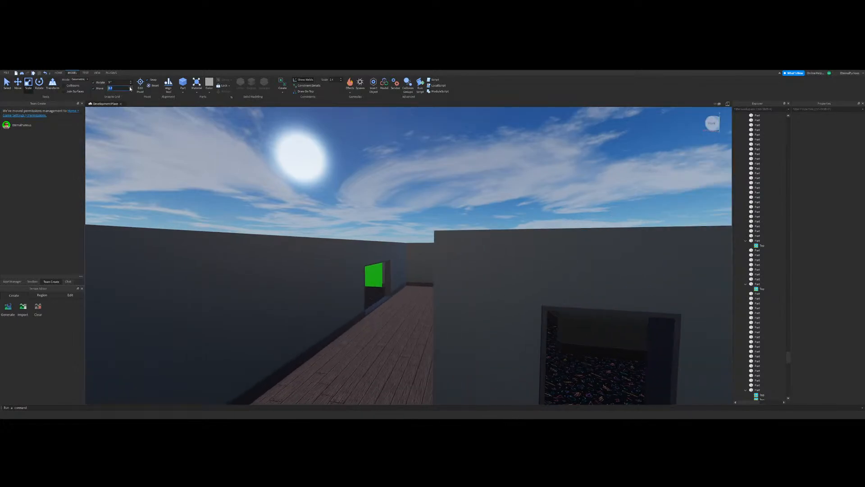
key(s)
right_drag(419, 182, 439, 253)
key(d)
key(w)
key(w)
key(s)
click(408, 212)
key(w)
right_drag(407, 212, 407, 213)
drag(343, 176, 526, 148)
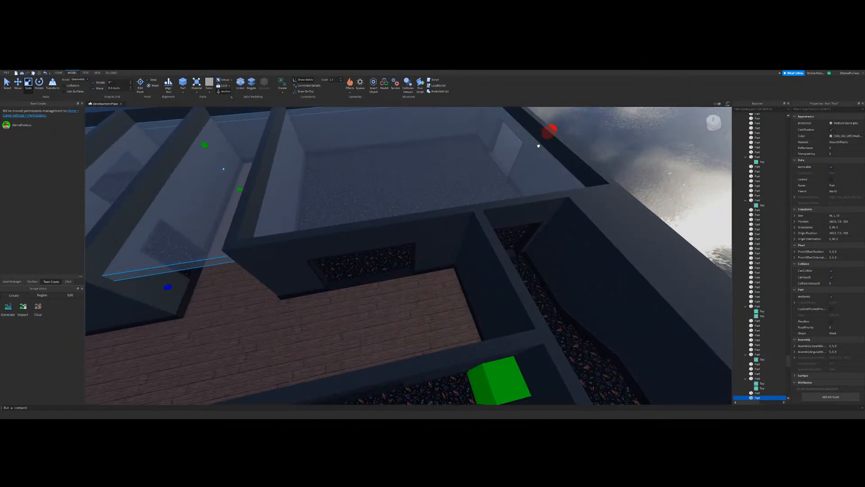
Step: Cover the wood corridor with a ceiling slab and trim its end to the corridor's end wall
click(473, 239)
key(w)
right_drag(473, 240, 469, 240)
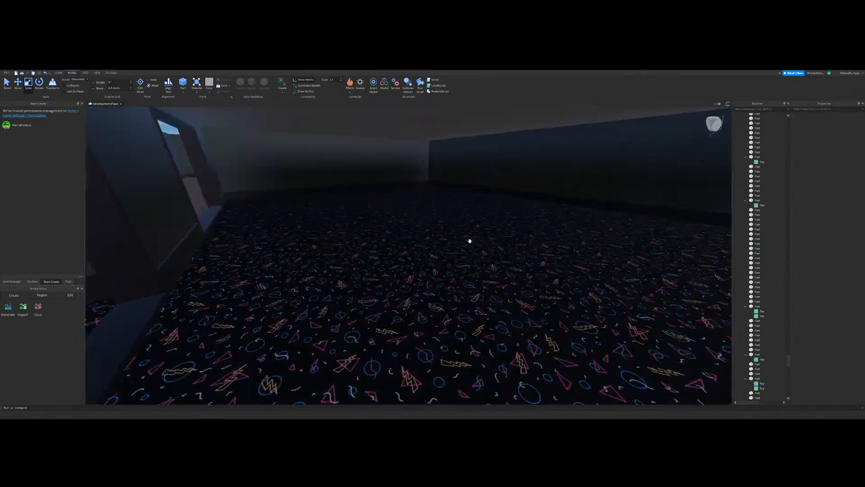
right_drag(452, 269, 405, 283)
key(s)
click(457, 263)
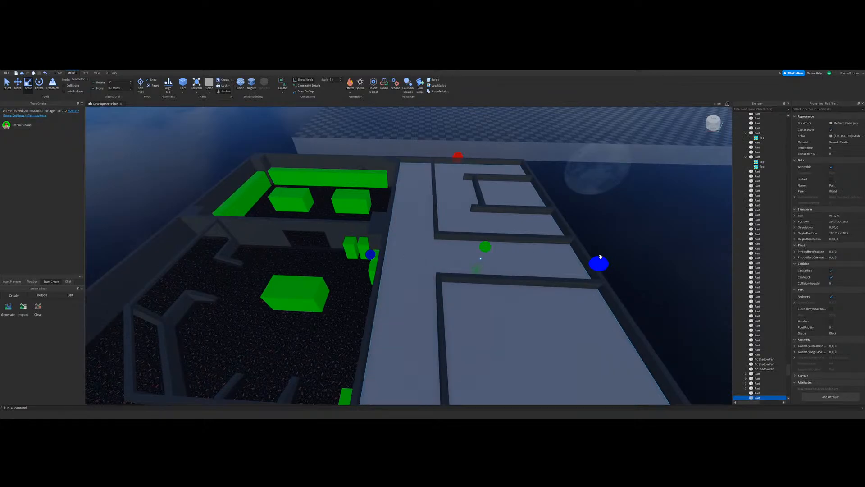
right_drag(454, 264, 453, 263)
key(s)
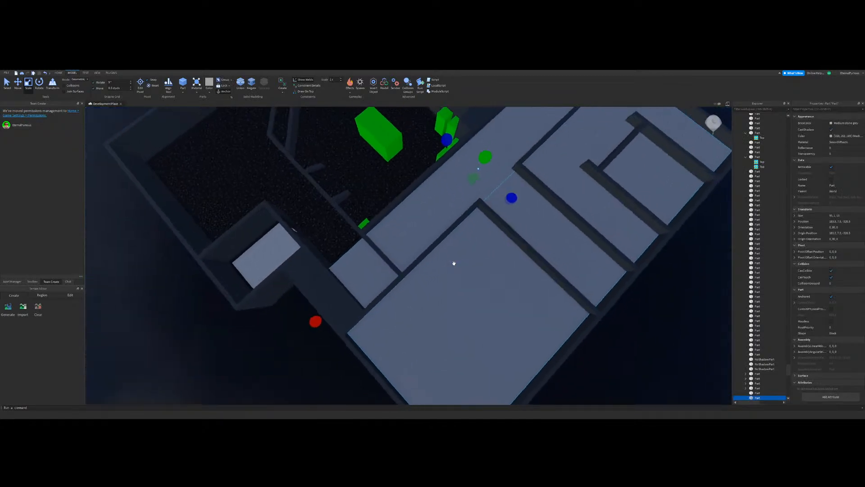
key(w)
drag(319, 317, 380, 263)
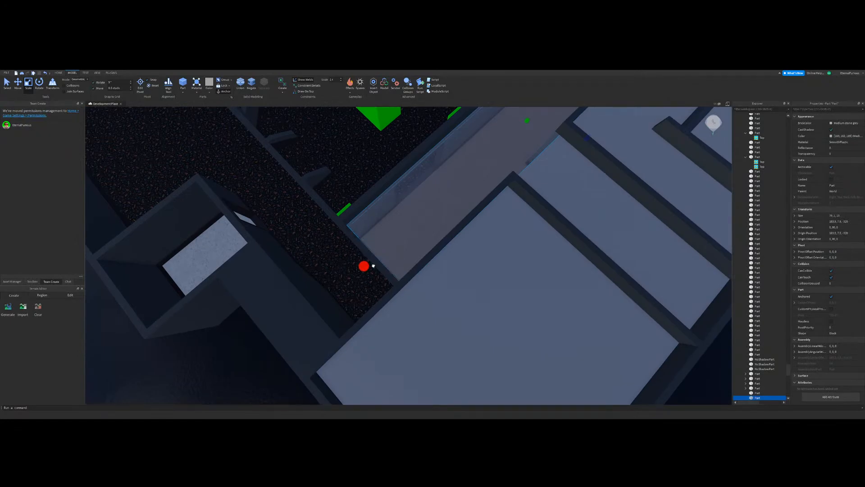
key(s)
right_drag(436, 247, 436, 247)
click(397, 294)
Step: Examine the newly covered carpeted room from inside, looking towards its doorways, the steps and the corridor
key(w)
right_drag(398, 294, 422, 289)
key(w)
key(s)
key(w)
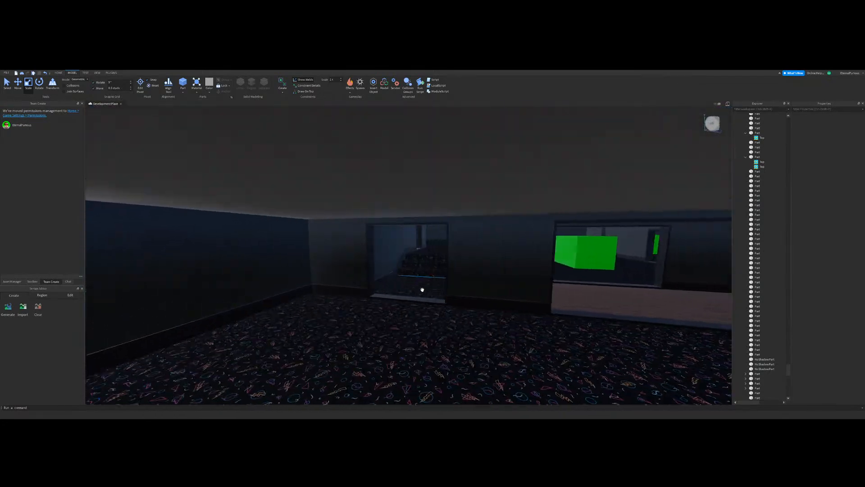
key(a)
key(w)
key(s)
key(d)
key(a)
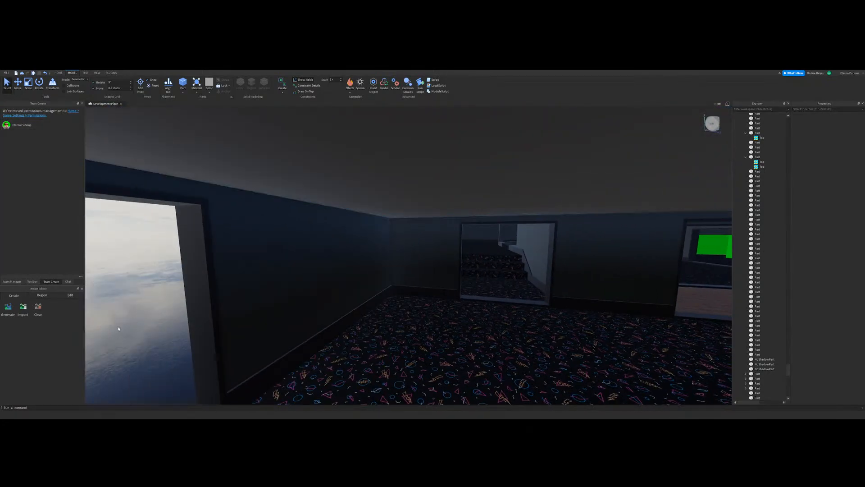
key(d)
right_drag(382, 318, 353, 314)
key(s)
right_drag(524, 277, 524, 277)
key(w)
right_drag(424, 277, 426, 276)
key(w)
key(w)
key(s)
Step: Duplicate the wood corridor's ceiling slab and move the copy across to the outer wall of the green-block rooms
click(419, 245)
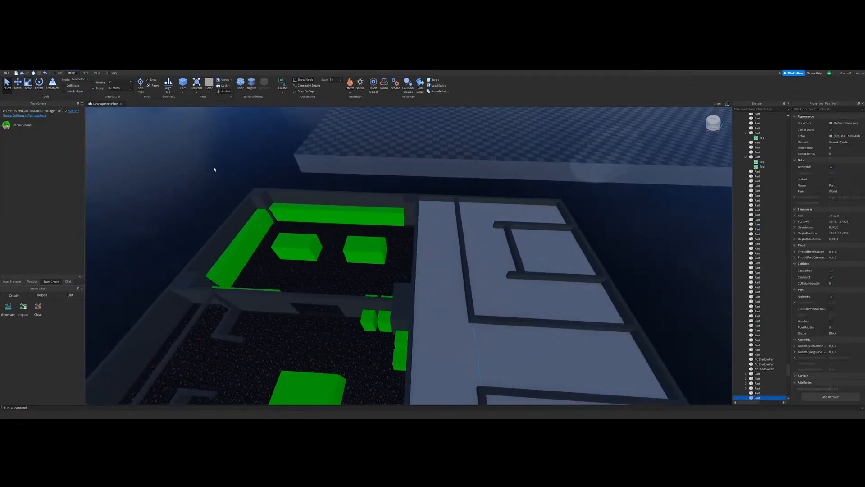
key(a)
key(a)
drag(467, 305, 381, 299)
right_drag(381, 300, 381, 299)
drag(380, 299, 380, 299)
right_drag(380, 299, 381, 299)
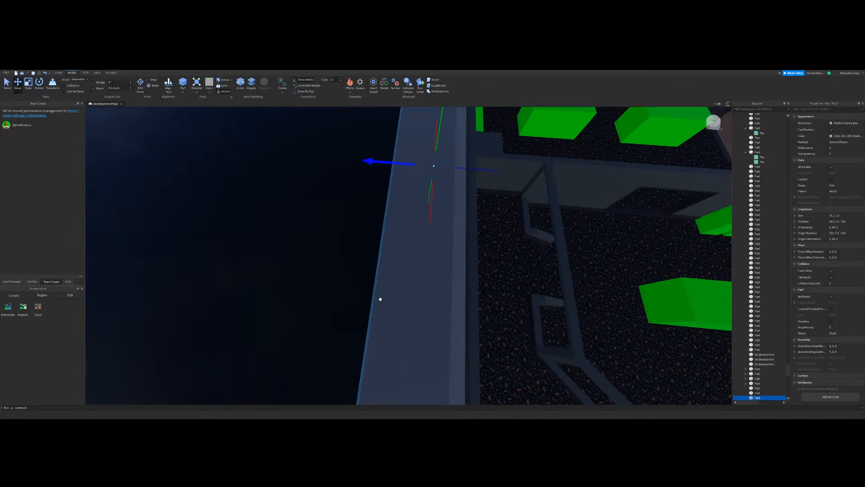
drag(381, 299, 381, 299)
right_drag(380, 299, 380, 300)
key(s)
drag(380, 300, 380, 299)
right_drag(380, 299, 380, 299)
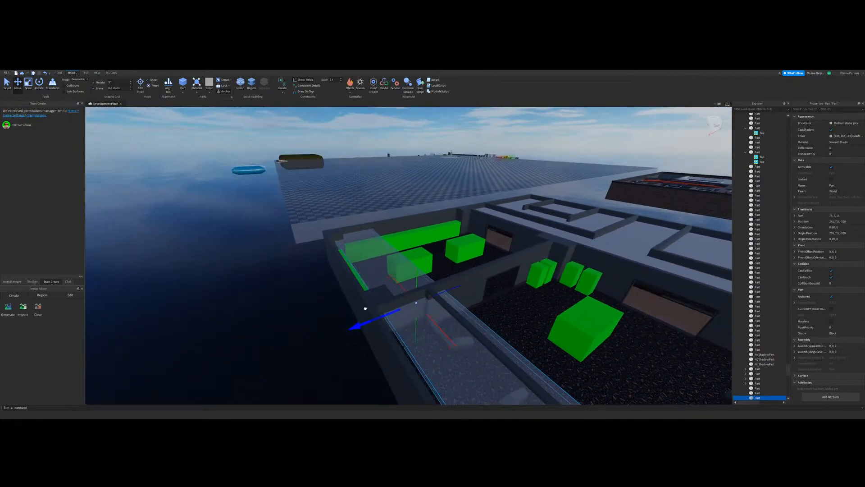
Step: Align the copied ceiling slab with the outer wall and raise it to the wall tops
drag(362, 309, 361, 310)
drag(411, 282, 408, 268)
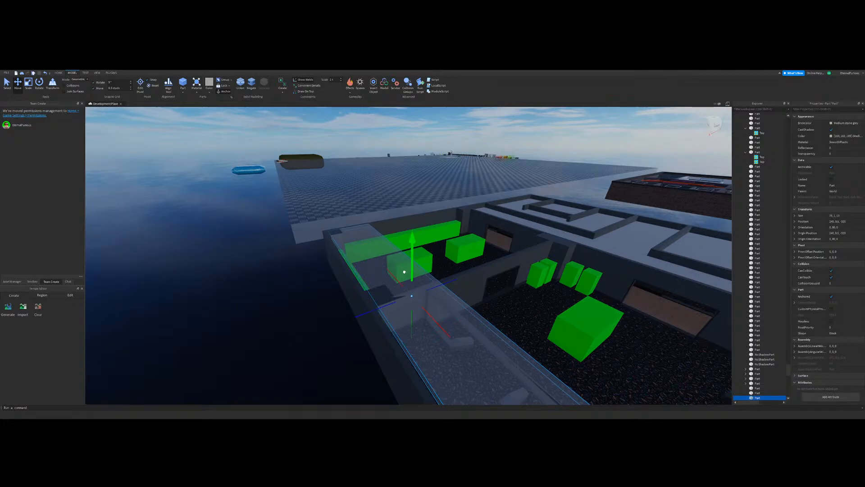
drag(404, 268, 403, 268)
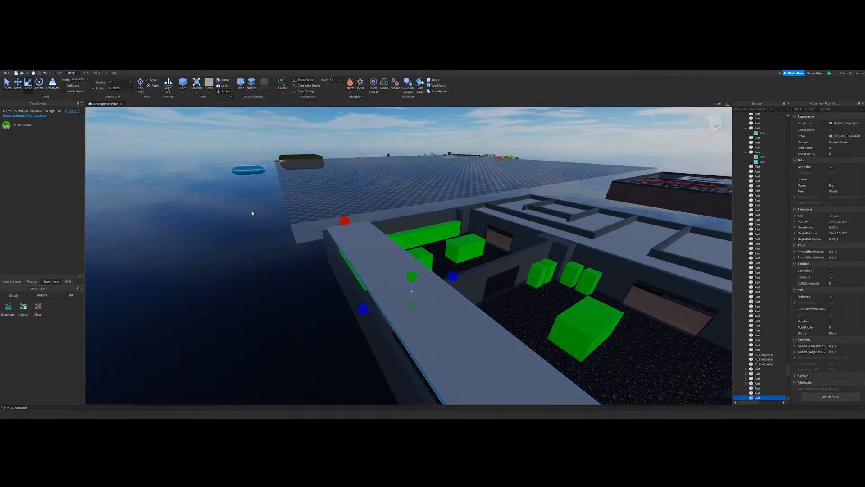
Step: Resize the raised ceiling slab so its end fits the outer corner of the green-block room
key(a)
right_drag(413, 257, 413, 257)
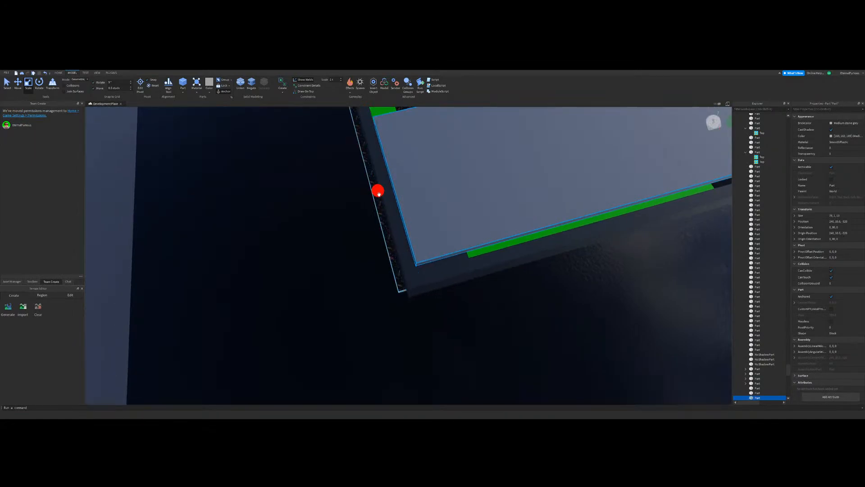
drag(376, 190, 366, 195)
right_drag(448, 234, 428, 261)
click(449, 215)
click(428, 261)
drag(500, 232, 507, 235)
right_drag(506, 311, 506, 311)
Step: Trim the protruding edges of the carpet floor and the wood corridor floor from beneath the building
click(480, 250)
key(w)
right_drag(388, 240, 380, 263)
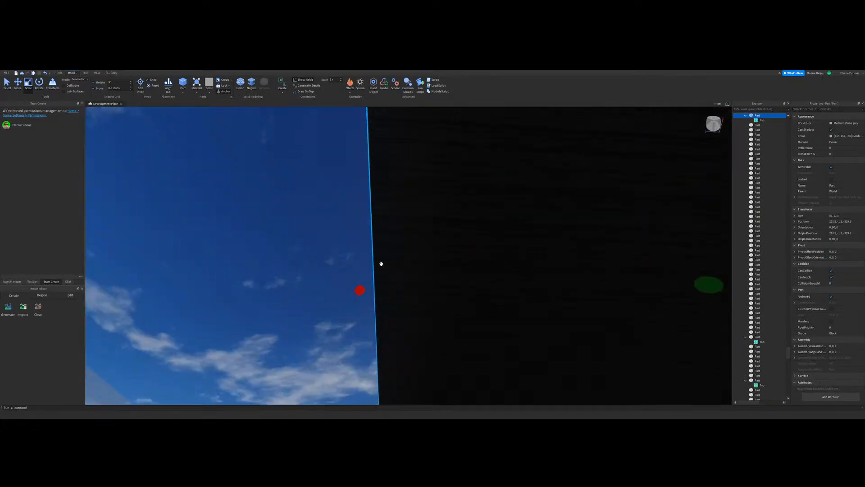
drag(387, 293, 375, 296)
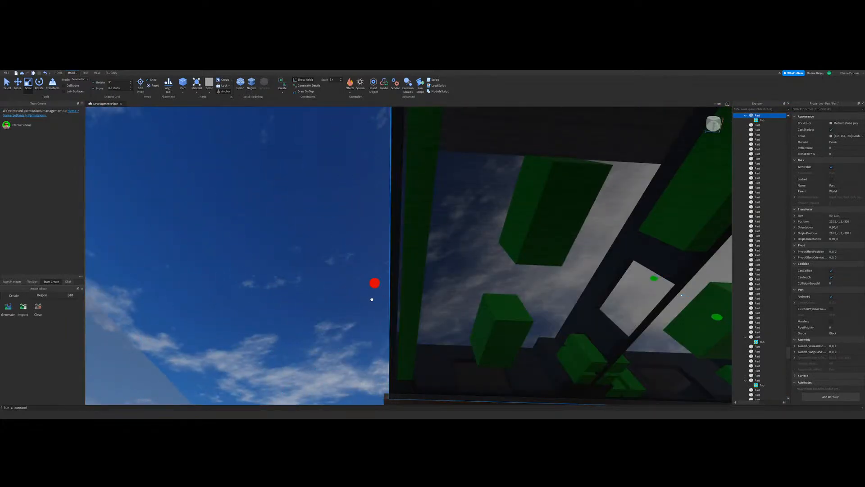
right_drag(377, 302, 378, 303)
click(381, 296)
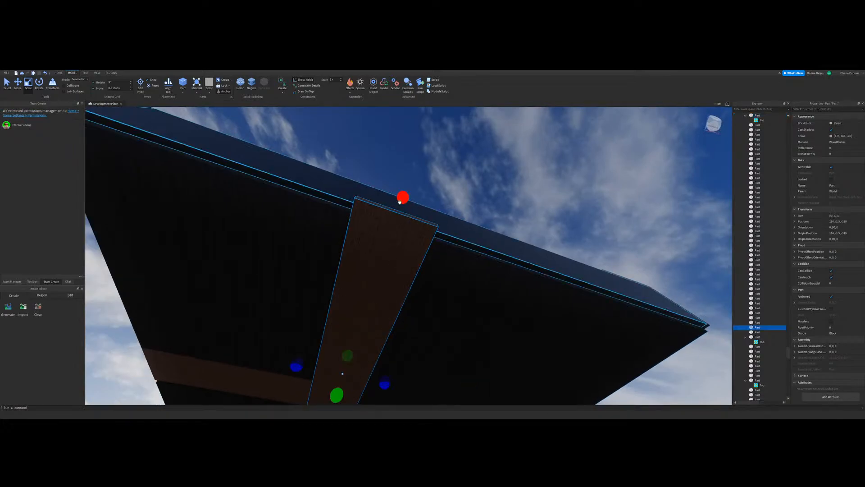
drag(401, 200, 400, 220)
click(450, 210)
Step: Widen the ceiling slab over the green-block rooms so it reaches the edge of the neighbouring slab
key(w)
right_drag(454, 257, 500, 225)
click(500, 232)
key(w)
drag(568, 233, 376, 266)
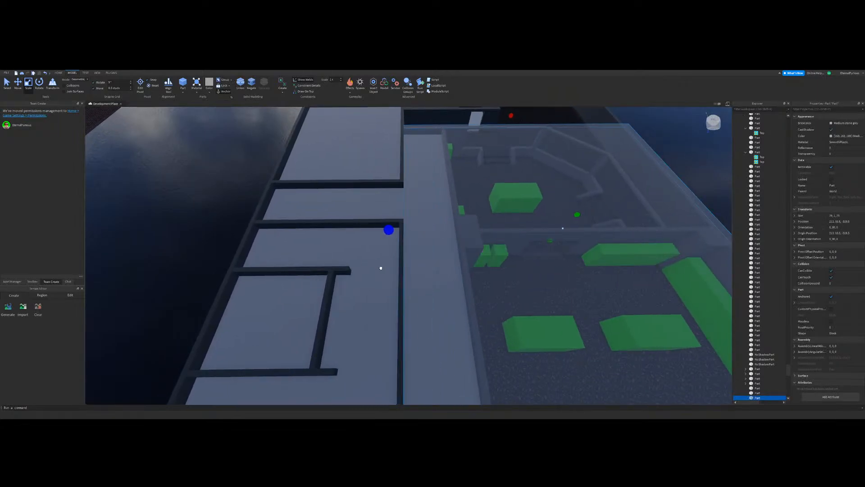
right_drag(381, 268, 402, 201)
key(w)
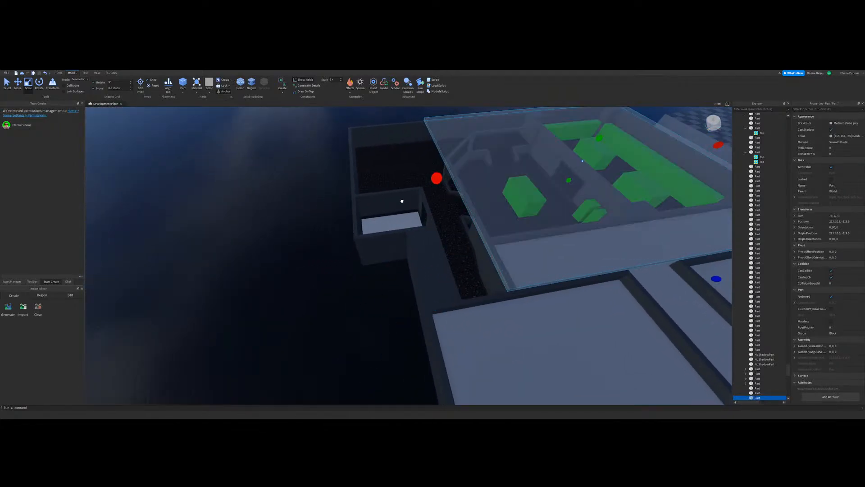
Step: Extend the same ceiling slab lengthwise over the remaining carpeted rooms so its end meets the outer wall
drag(437, 178, 355, 222)
key(w)
right_drag(363, 271, 447, 263)
drag(463, 204, 457, 208)
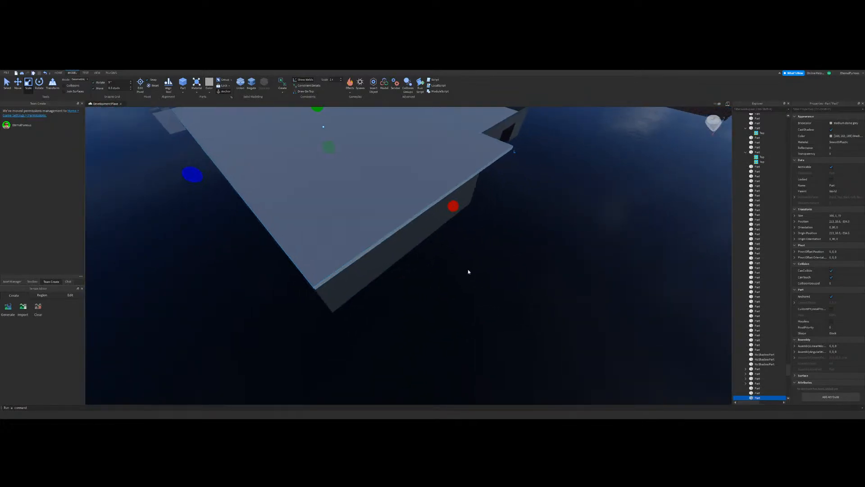
key(w)
Step: Select the unneeded part outside the roofed rooms and delete it
right_drag(467, 270, 271, 186)
click(459, 261)
key(w)
key(w)
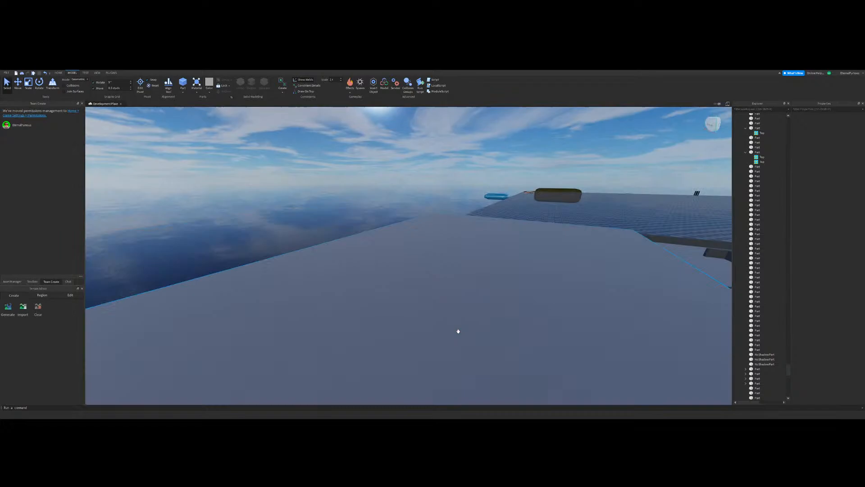
right_drag(458, 331, 474, 289)
key(w)
click(344, 148)
key(s)
right_drag(457, 233, 430, 278)
key(Delete)
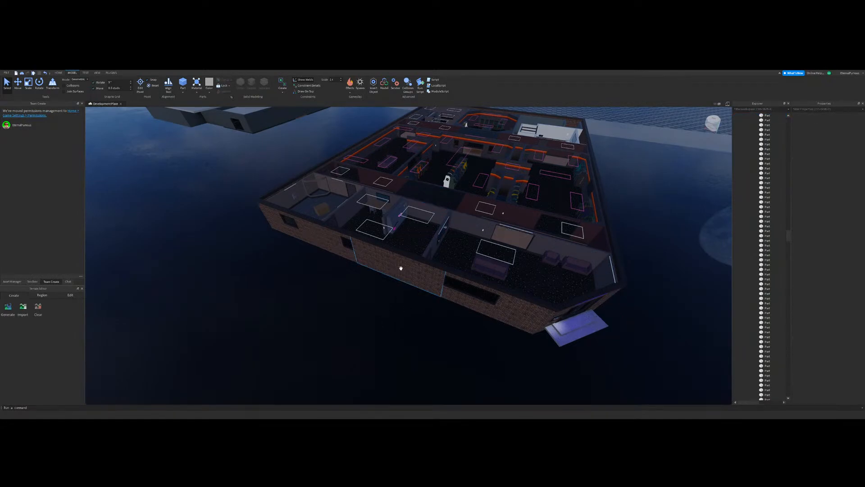
Step: Examine the finished arcade's walls and rooms from above, and compare them with the new building's roofed interior
right_drag(401, 268, 400, 268)
key(w)
right_drag(438, 300, 444, 284)
key(w)
key(s)
key(w)
key(w)
key(w)
key(w)
key(w)
right_drag(189, 176, 190, 176)
right_drag(354, 249, 354, 244)
key(w)
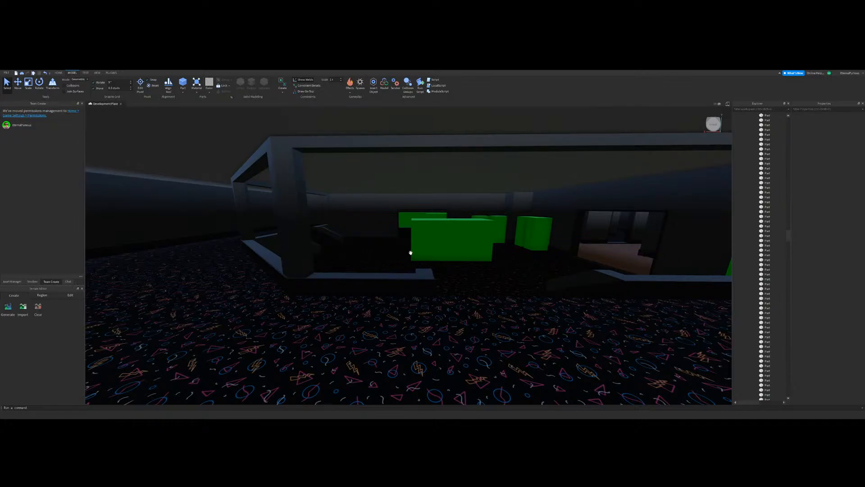
right_drag(506, 257, 506, 257)
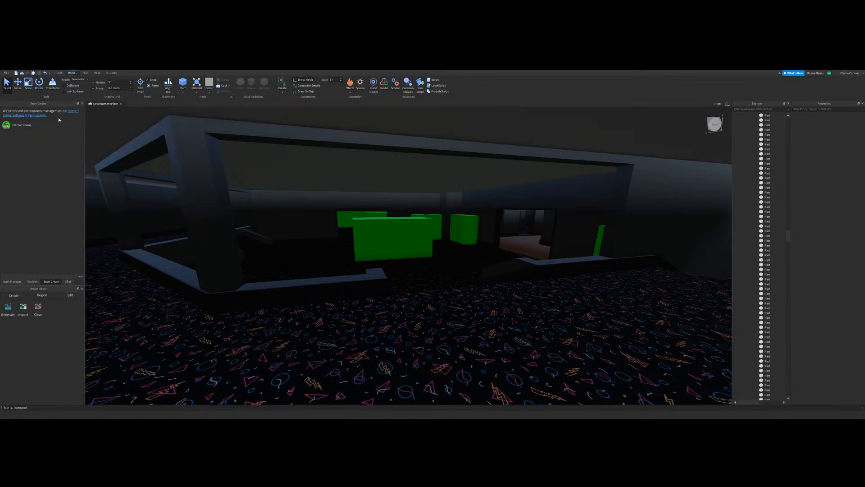
Step: Reduce a section of the wall beside the doorway near the green blocks to a low horizontal band
click(29, 84)
key(a)
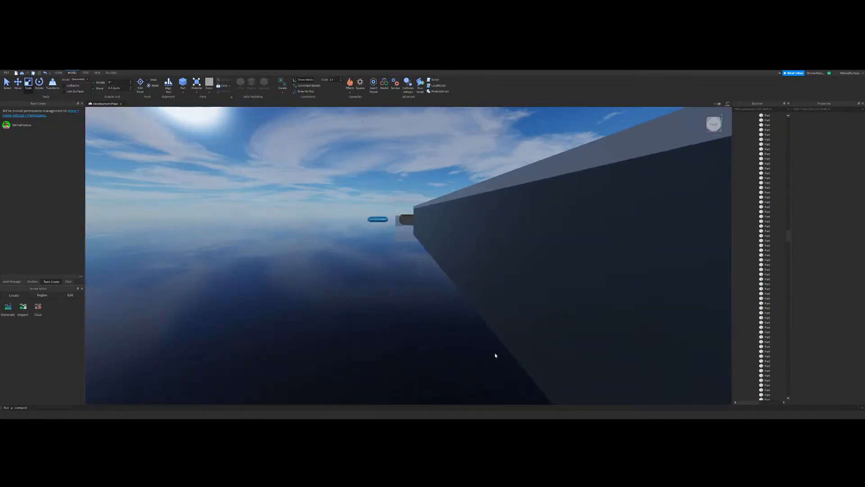
key(d)
right_drag(472, 279, 446, 277)
key(w)
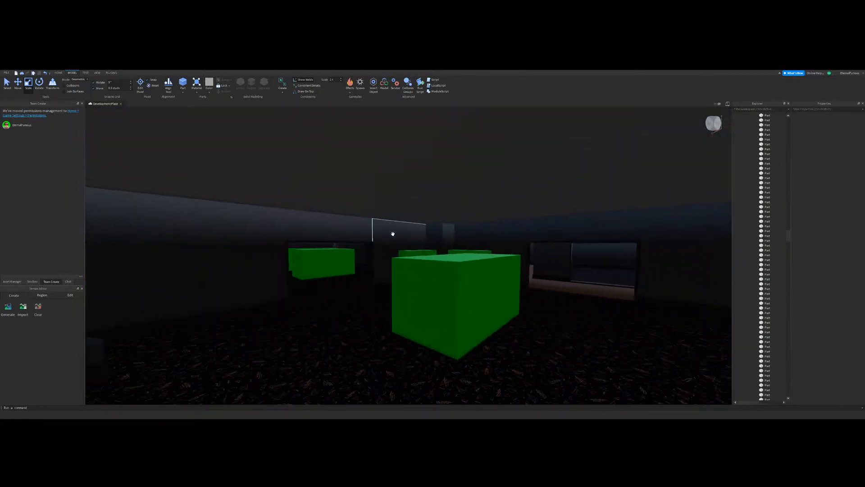
right_drag(392, 234, 435, 249)
key(w)
click(435, 249)
key(w)
drag(333, 164, 345, 214)
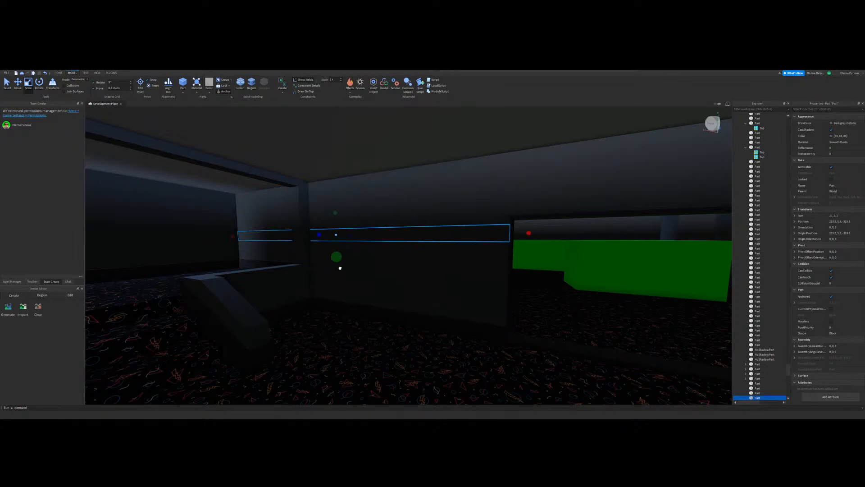
Step: Adjust the wall pieces around the band, use a finer move snap, and thin the band to a narrow strip above the lower wall
click(388, 286)
mouse_move(334, 167)
mouse_down()
mouse_move(340, 235)
mouse_move(329, 165)
mouse_up()
click(393, 238)
click(388, 273)
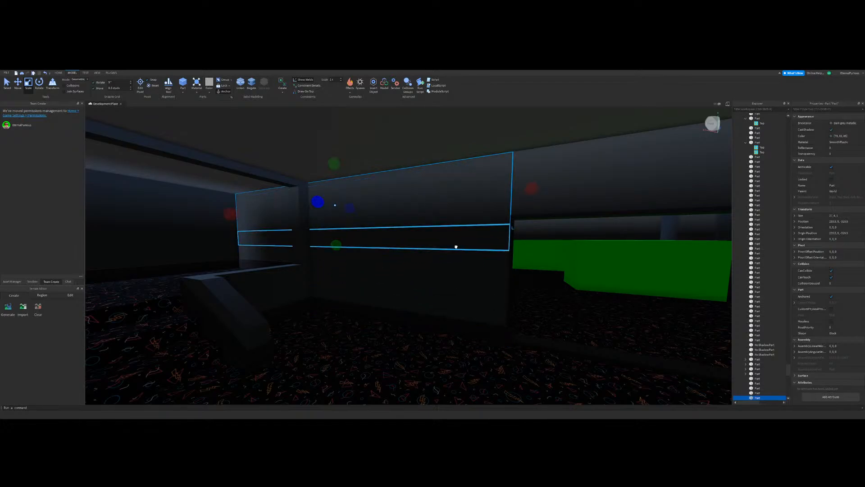
key(w)
key(a)
click(131, 89)
right_drag(296, 176, 296, 188)
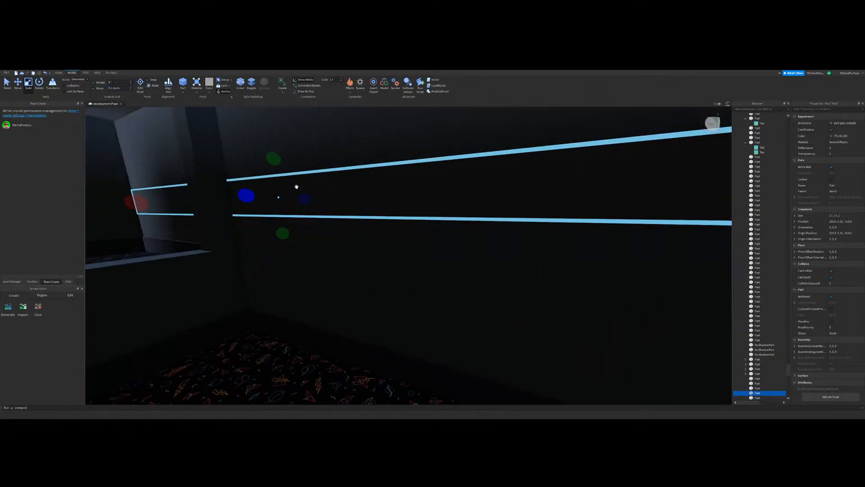
key(d)
drag(240, 177, 215, 192)
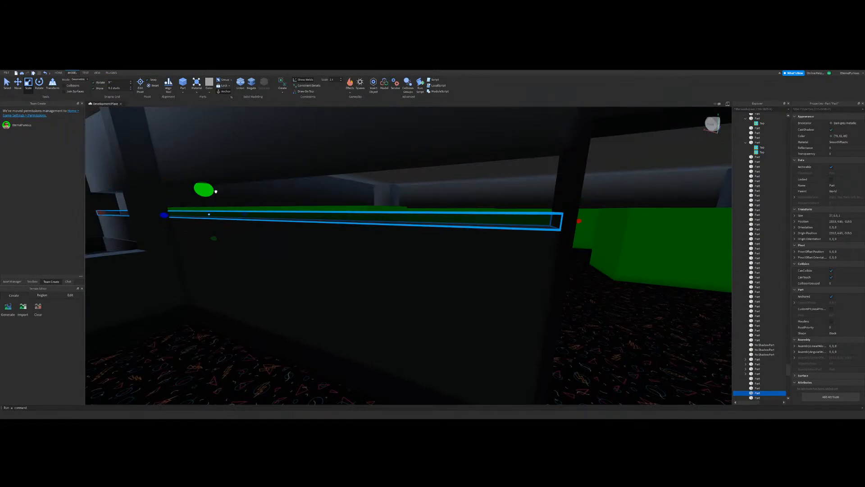
Step: Duplicate the narrow strip, raise the copy to the upper wall's bottom edge, and colour both strips Really red
key(ctrl+2)
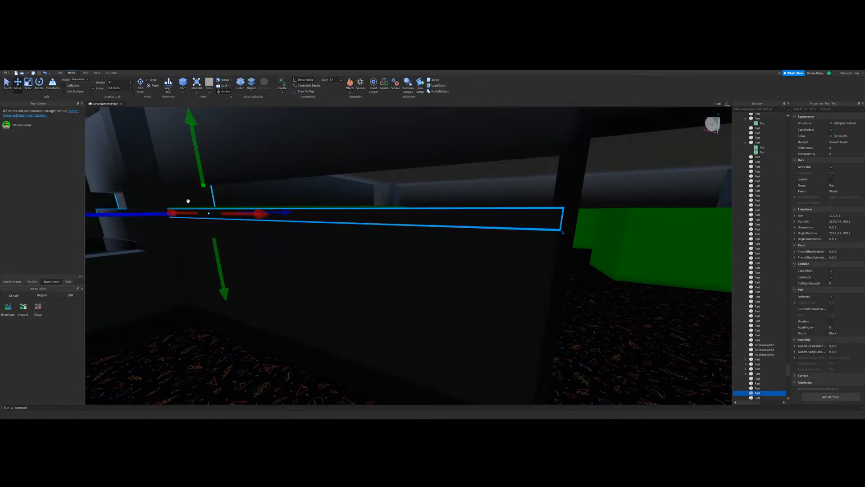
key(ctrl+d)
drag(203, 184, 199, 158)
ctrl+click(403, 219)
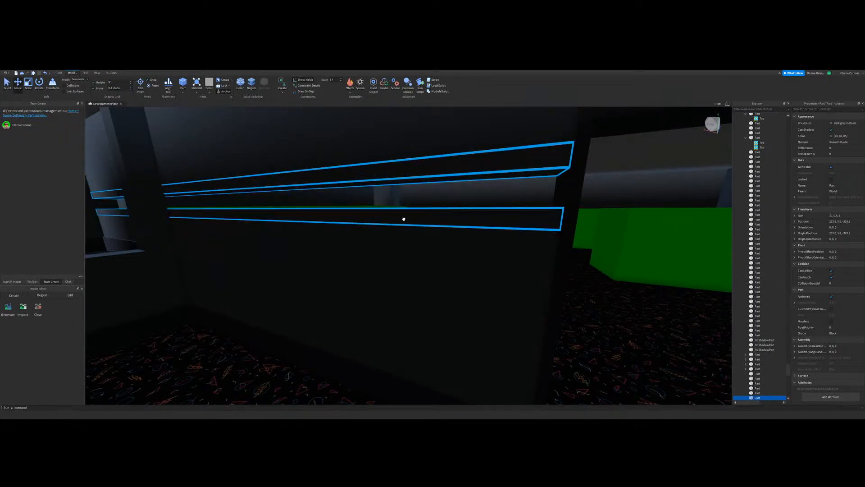
click(849, 168)
Step: Duplicate the lower red strip and raise the copy into the gap between the two red strips
click(486, 311)
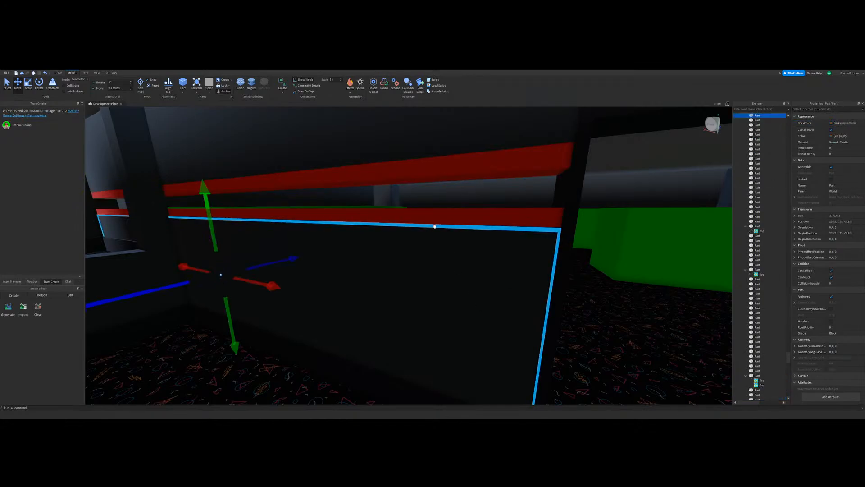
click(432, 221)
scroll(264, 186, down, 2)
drag(255, 194, 254, 186)
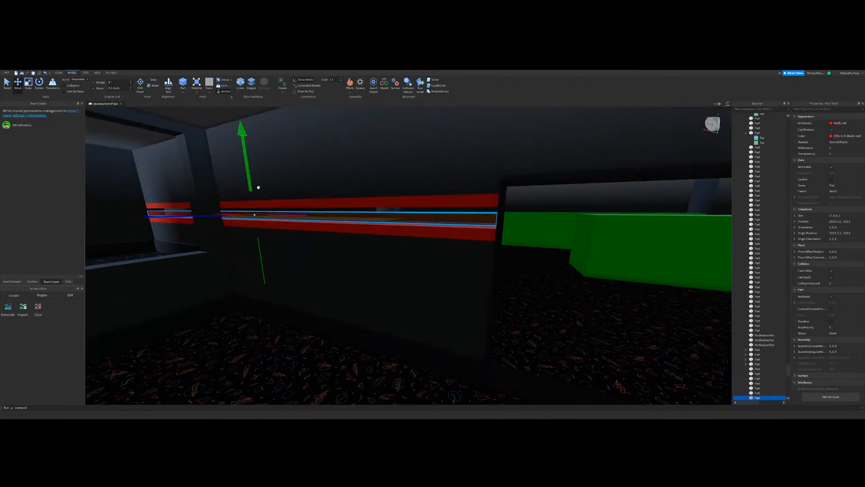
click(565, 315)
scroll(398, 259, down, 3)
click(392, 236)
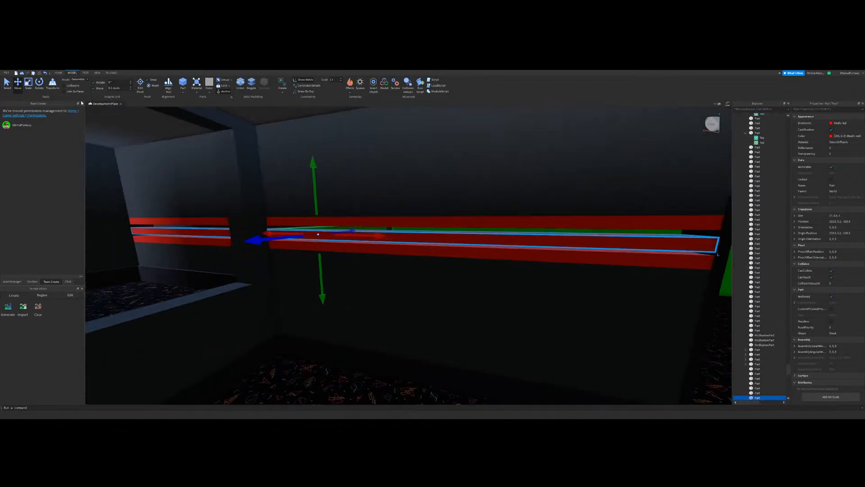
Step: Trim the height of the middle red strip to leave gaps between it and the upper and lower strips
click(29, 84)
right_drag(338, 266, 338, 257)
scroll(338, 258, down, 3)
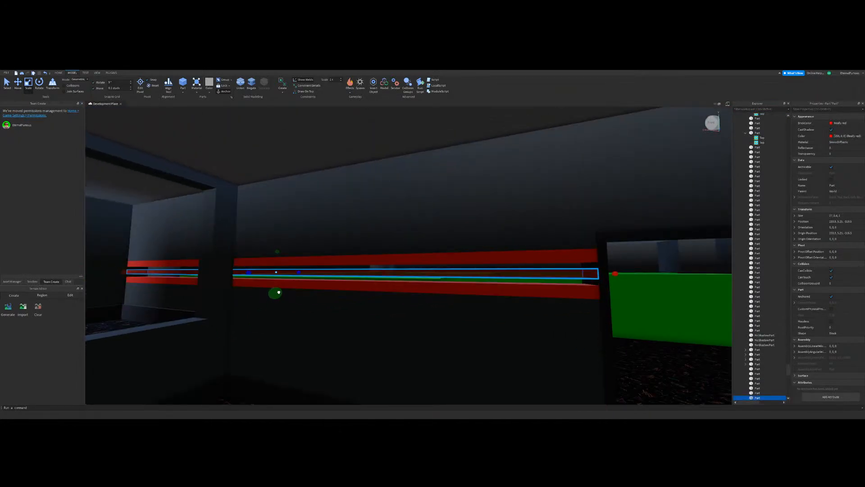
click(359, 337)
scroll(359, 336, down, 4)
click(411, 349)
scroll(401, 348, up, 5)
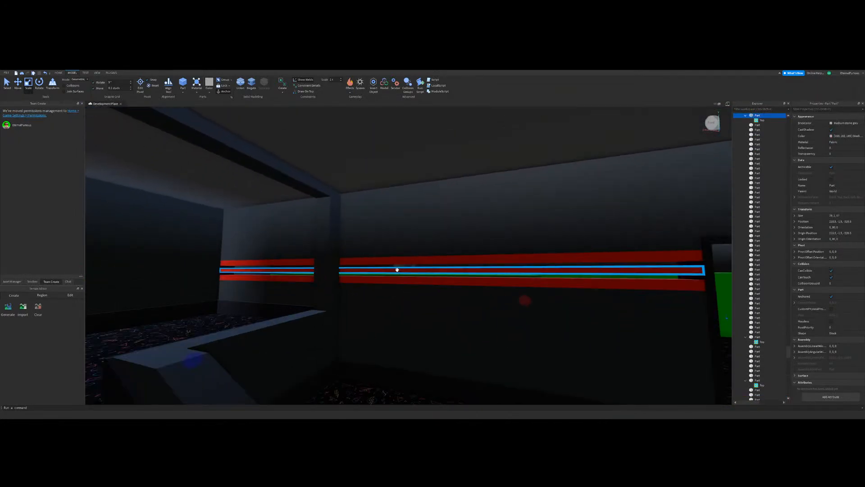
scroll(326, 257, up, 3)
mouse_move(397, 269)
right_down()
mouse_move(326, 257)
mouse_move(399, 278)
right_up()
scroll(369, 265, down, 4)
click(373, 262)
scroll(486, 283, up, 4)
scroll(399, 278, down, 4)
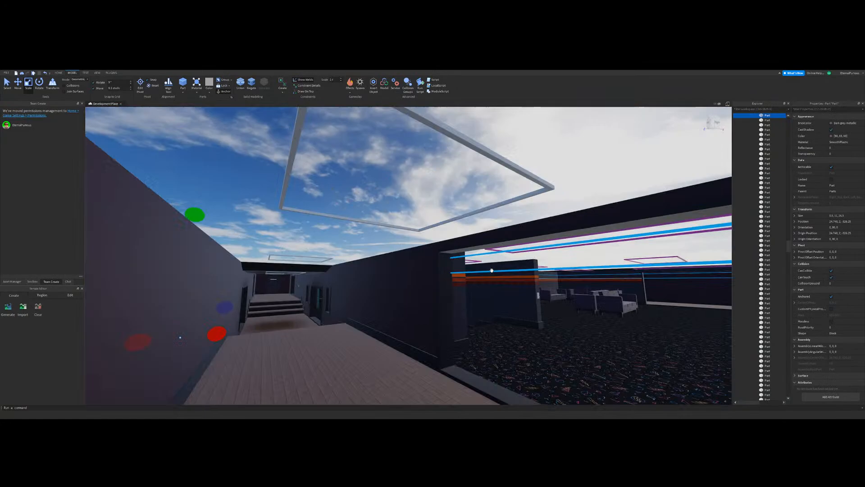
Step: Examine the finished arcade's locker area and carpeted corridors, and view the new red-striped wall from the adjoining rooms
key(w)
right_drag(492, 271, 491, 271)
click(410, 248)
key(w)
mouse_move(420, 270)
right_down()
mouse_move(437, 261)
mouse_move(428, 276)
right_up()
scroll(419, 270, down, 8)
click(368, 177)
scroll(435, 261, down, 8)
key(w)
click(8, 86)
key(w)
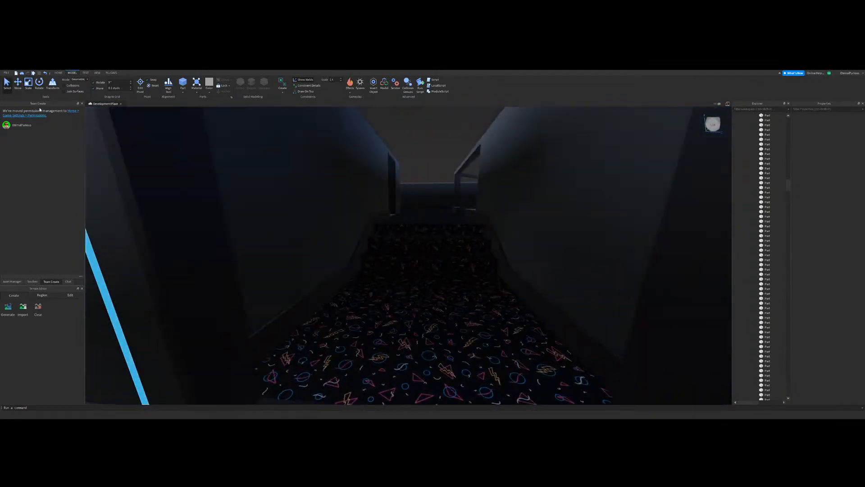
right_drag(330, 198, 330, 196)
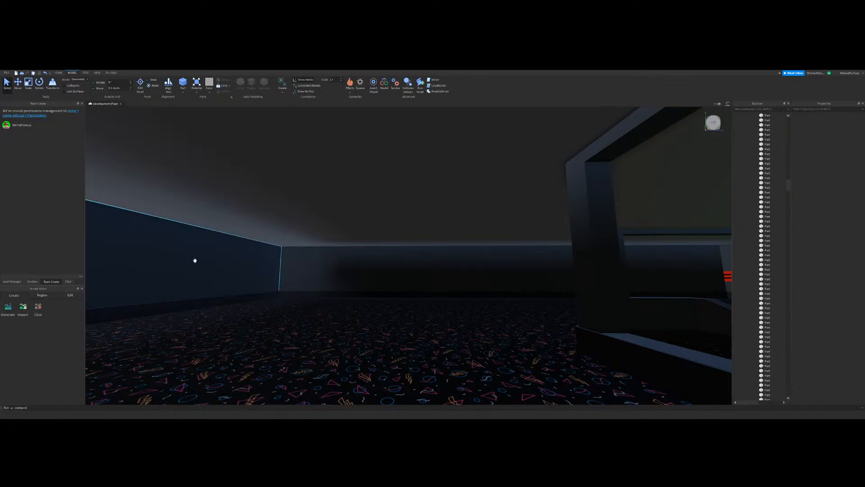
right_drag(351, 306, 349, 307)
right_drag(317, 338, 330, 325)
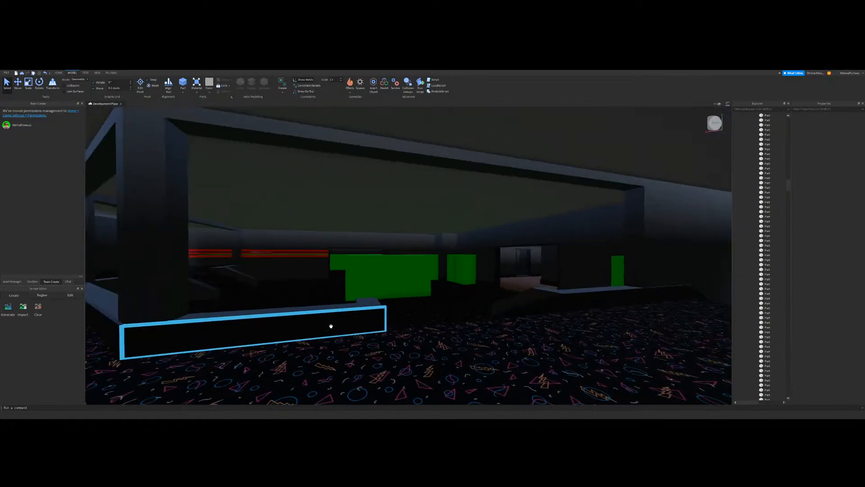
scroll(410, 278, up, 3)
scroll(396, 260, up, 5)
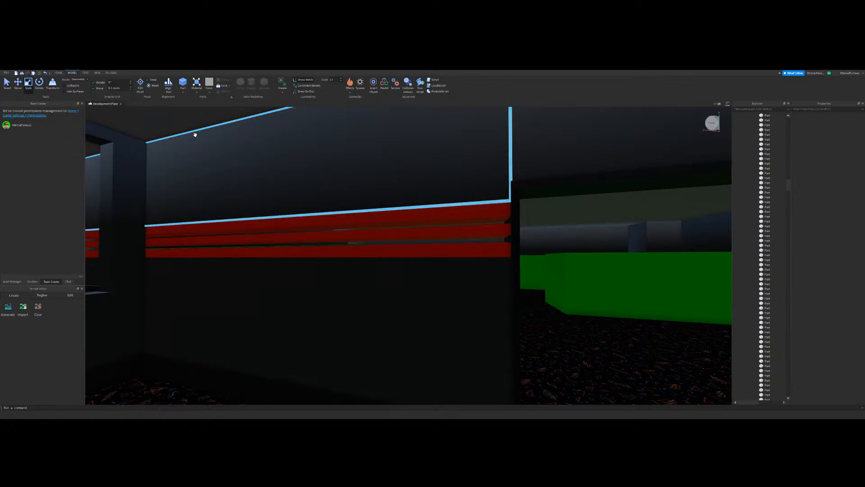
right_drag(407, 264, 366, 236)
click(372, 235)
key(s)
key(ctrl+d)
drag(237, 236, 237, 234)
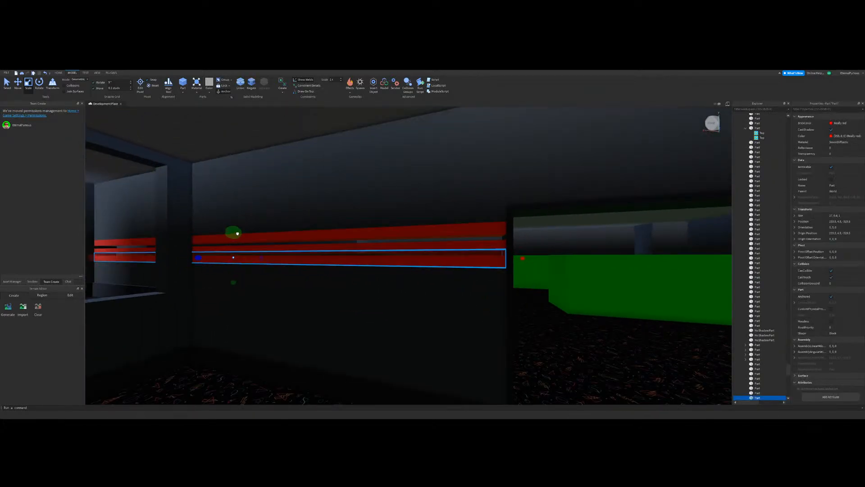
drag(233, 286, 232, 277)
key(Delete)
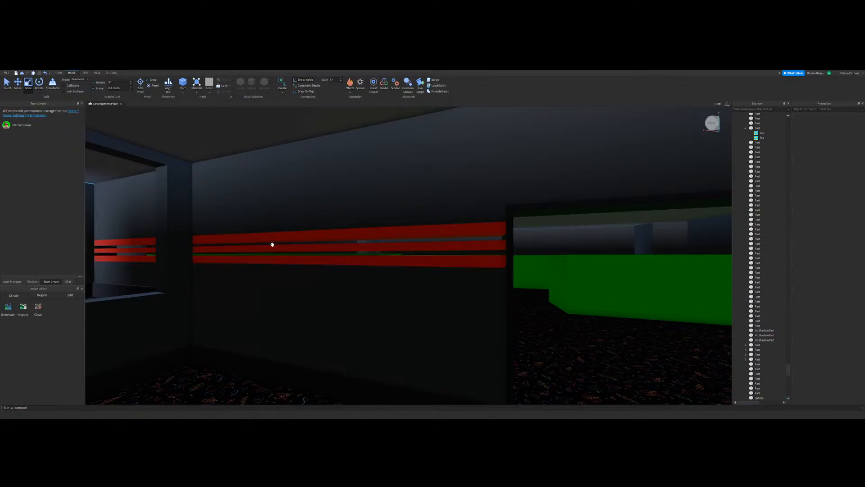
Step: Duplicate a red strip, fit the copy into the gap between strips, and fill the other gap likewise to form a solid band
click(251, 247)
key(w)
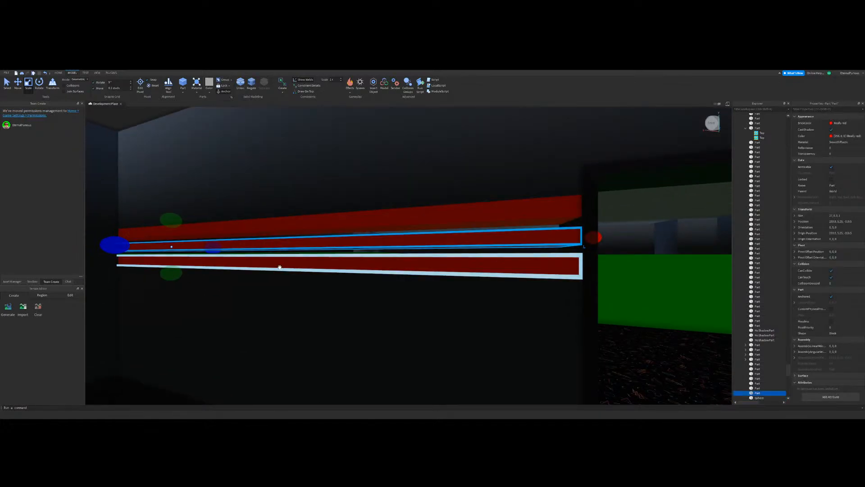
click(280, 267)
right_drag(280, 266, 279, 267)
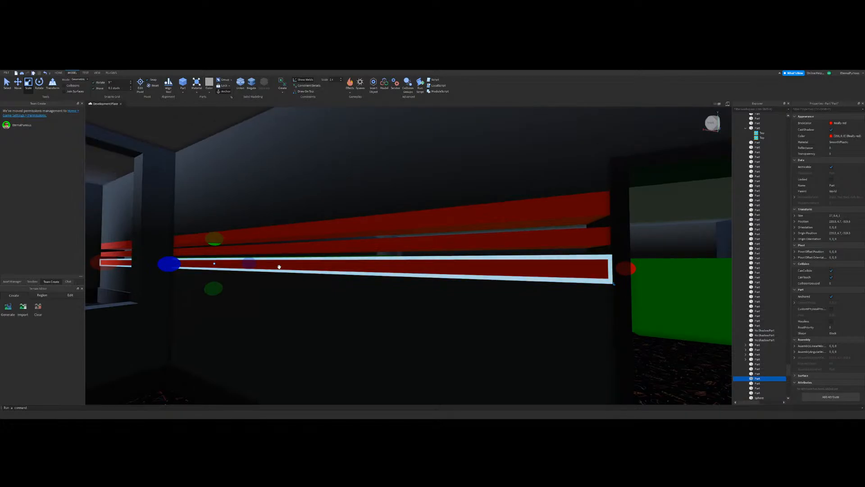
key(ctrl+d)
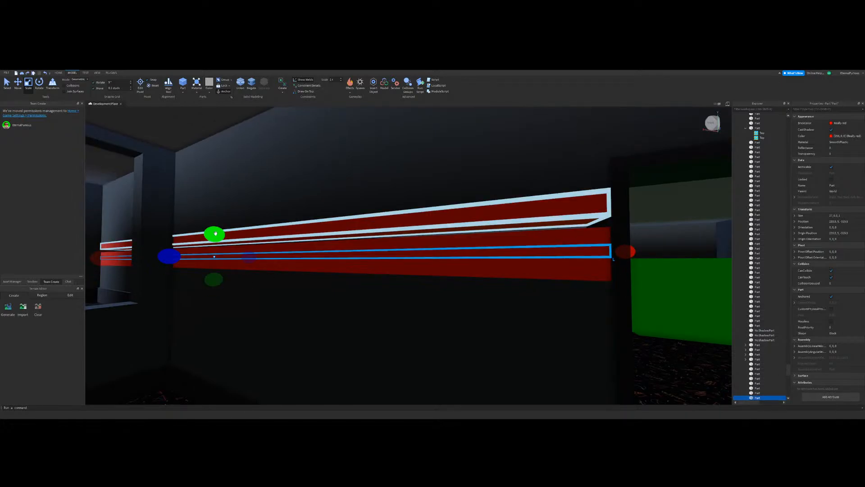
click(18, 86)
drag(212, 222, 214, 215)
right_drag(279, 271, 360, 275)
click(321, 278)
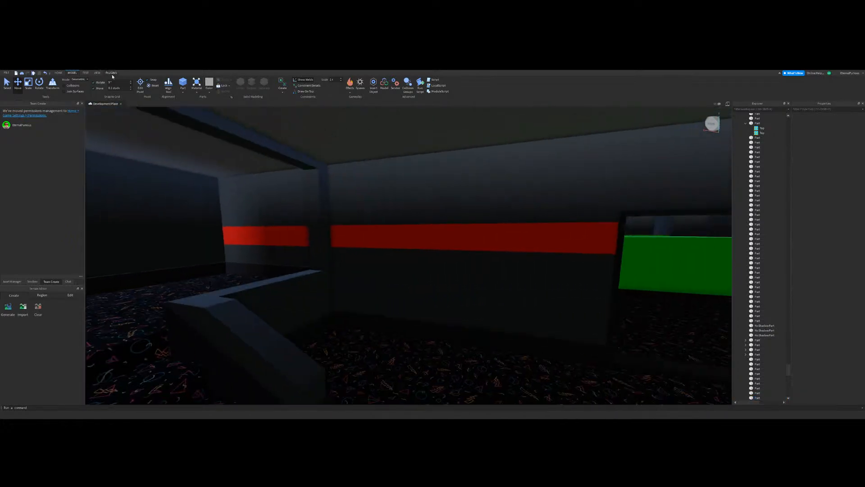
Step: Paint the filler strips between the three red strips dark grey with the colour plugin
click(112, 73)
click(258, 94)
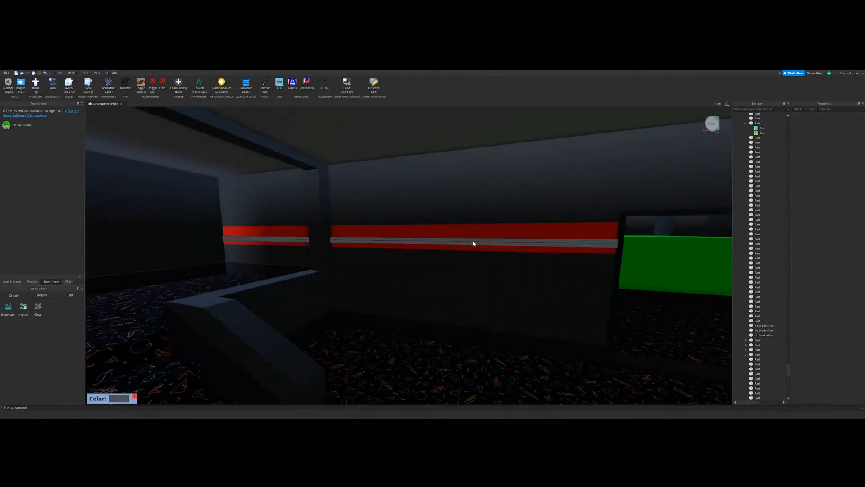
mouse_move(473, 234)
right_down()
mouse_move(477, 274)
mouse_move(501, 225)
mouse_move(521, 220)
mouse_move(174, 125)
right_up()
key(w)
key(d)
click(72, 73)
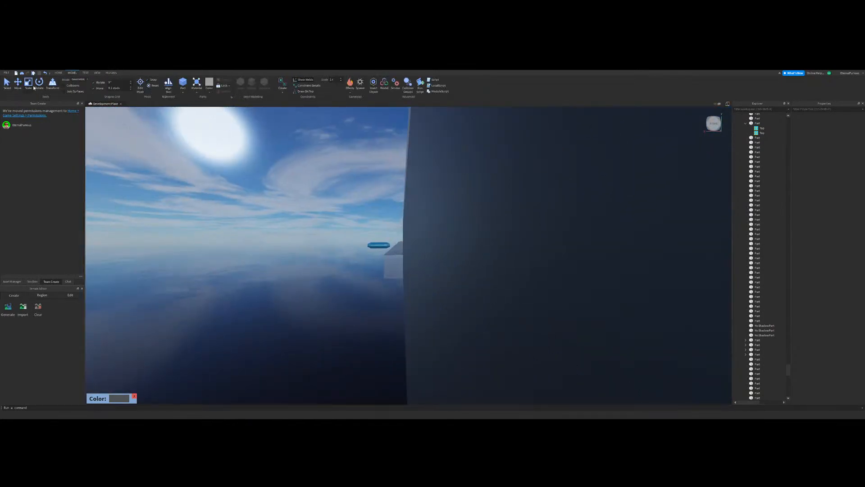
click(18, 84)
Step: Inspect the three red wall stripes from the carpeted corridor and the adjoining room
right_drag(288, 216, 484, 300)
key(w)
key(s)
key(w)
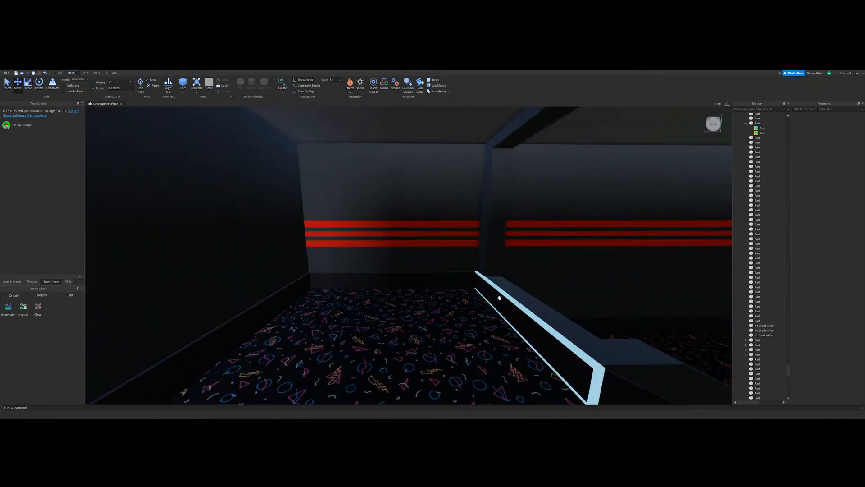
right_drag(517, 217, 516, 217)
key(w)
key(w)
key(w)
key(w)
key(w)
click(29, 88)
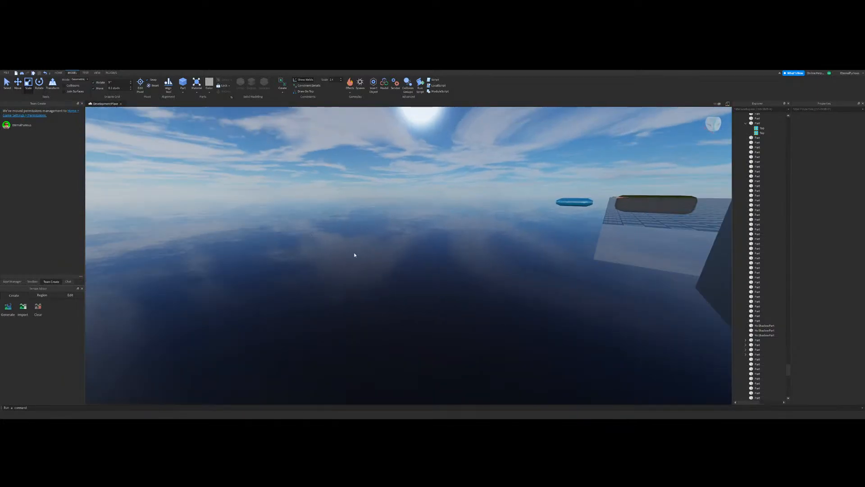
key(w)
right_drag(373, 259, 374, 260)
right_drag(433, 249, 434, 250)
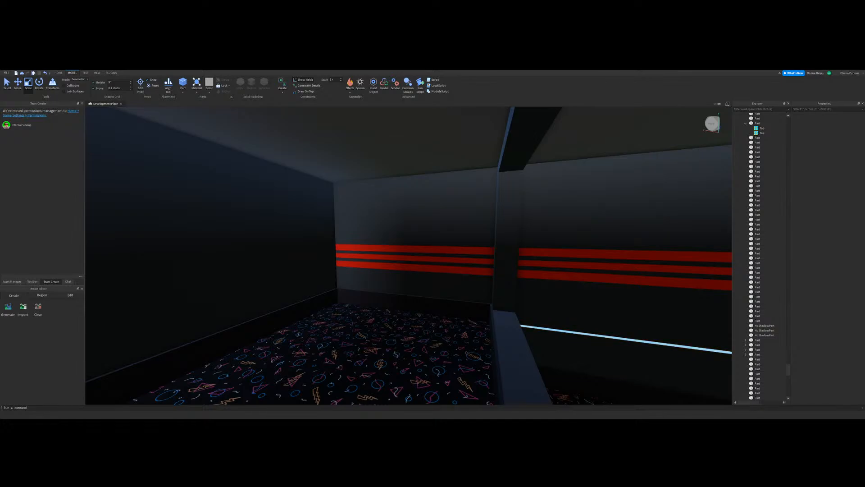
Step: Recolour the middle of the three red wall stripes yellowish orange
right_drag(429, 276, 431, 276)
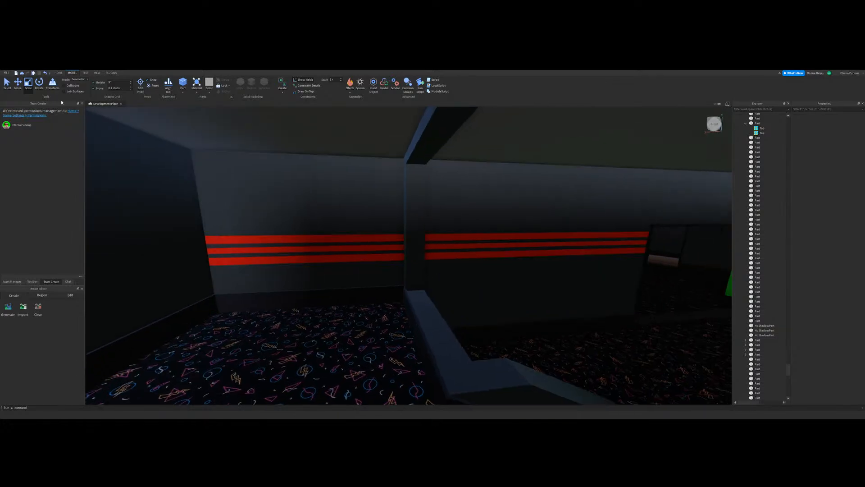
click(7, 83)
key(d)
key(w)
click(354, 249)
key(w)
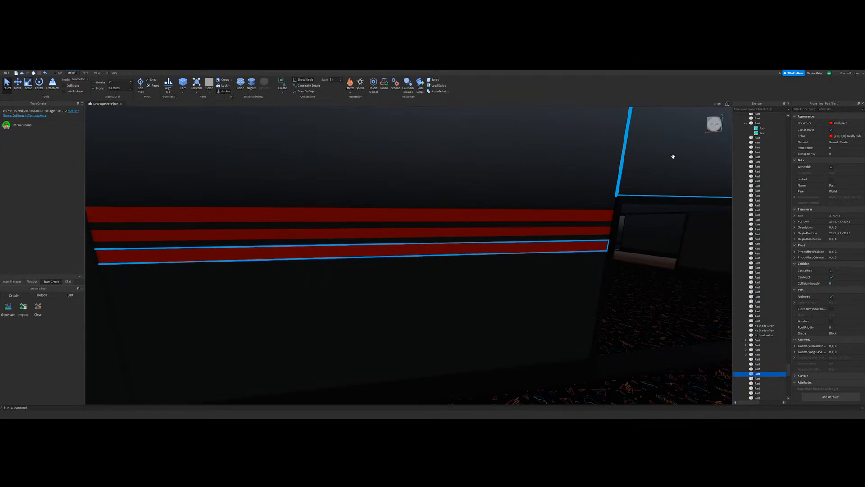
click(837, 124)
shift+click(583, 216)
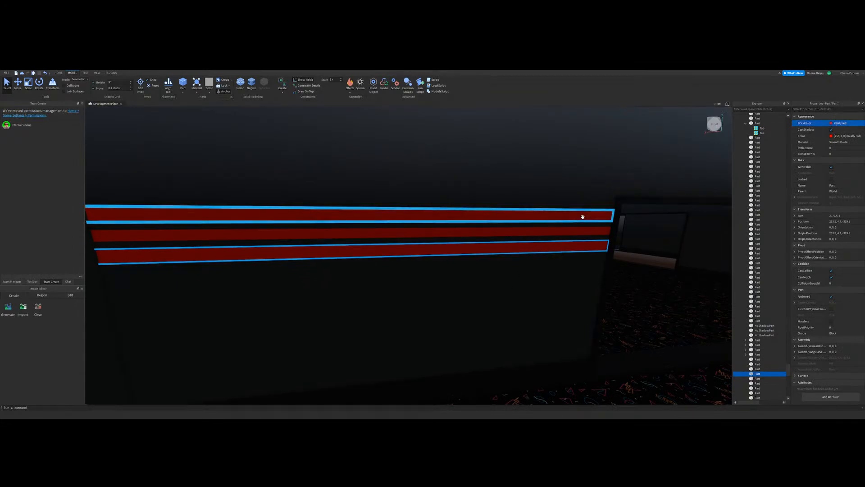
click(582, 231)
click(838, 124)
click(793, 188)
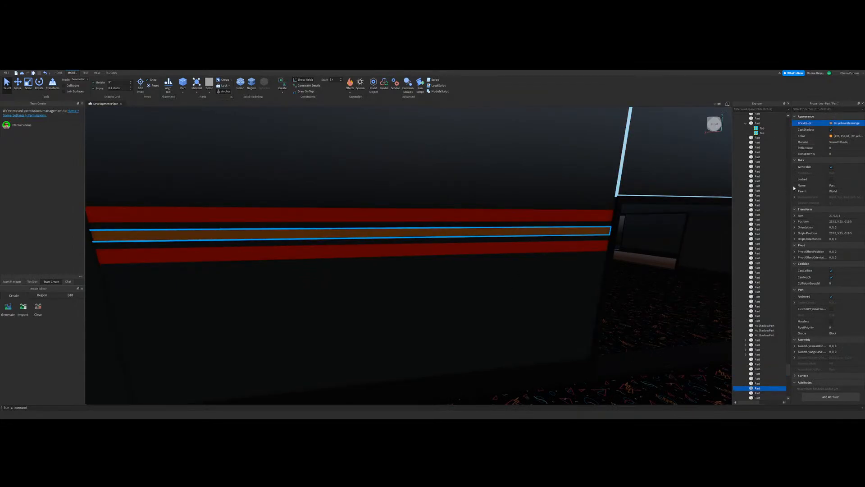
Step: Change the top red wall stripe's brick colour to hot pink and deselect it to check the look
click(593, 216)
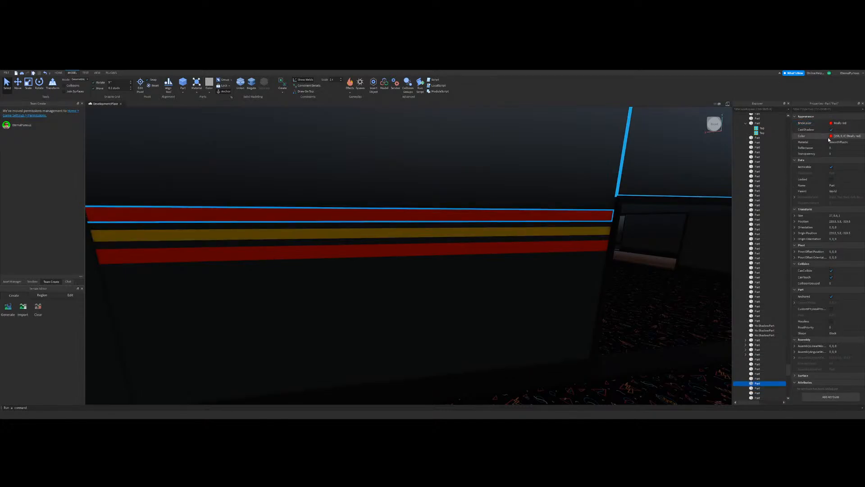
click(841, 124)
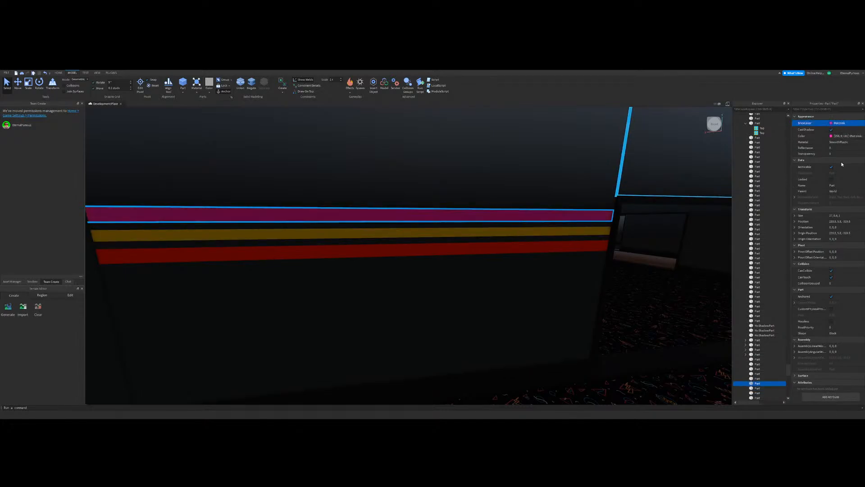
scroll(360, 286, down, 5)
click(345, 277)
scroll(278, 264, up, 5)
Step: Set the middle wall stripe's brick colour to bright violet, deselect it and view the stripes from the adjoining room
right_drag(478, 315, 447, 316)
key(w)
click(491, 246)
click(844, 122)
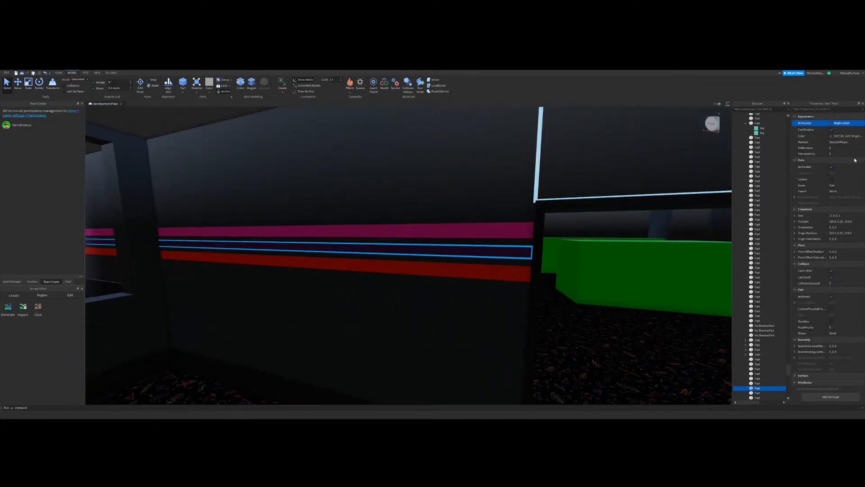
right_drag(433, 253, 419, 253)
scroll(356, 273, down, 5)
click(340, 276)
scroll(347, 261, up, 4)
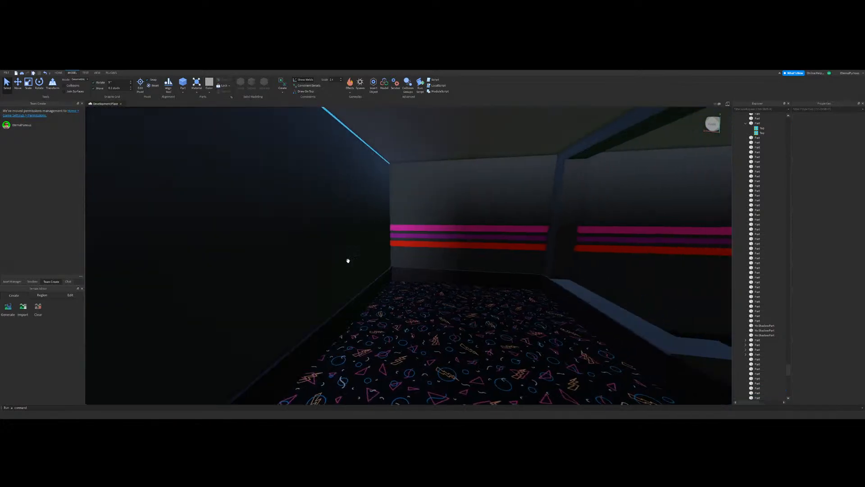
key(d)
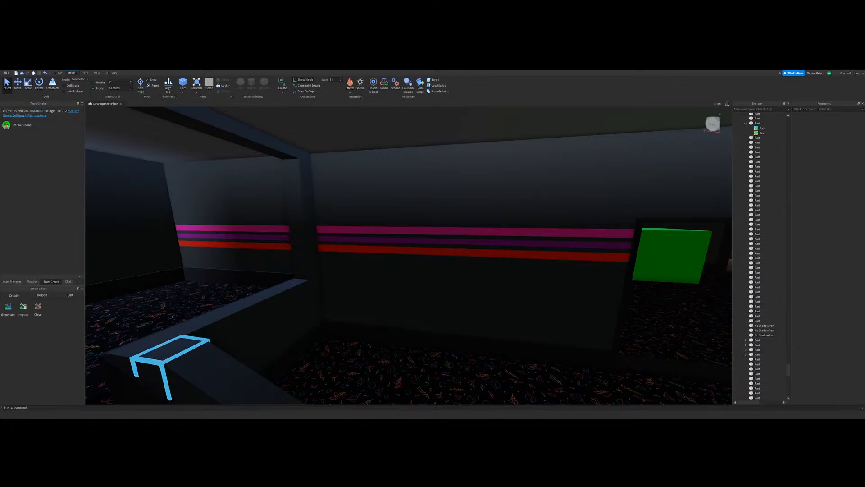
Step: Compare the new building's wall stripes with the orange stripe accents above the sofas in the finished arcade
click(372, 251)
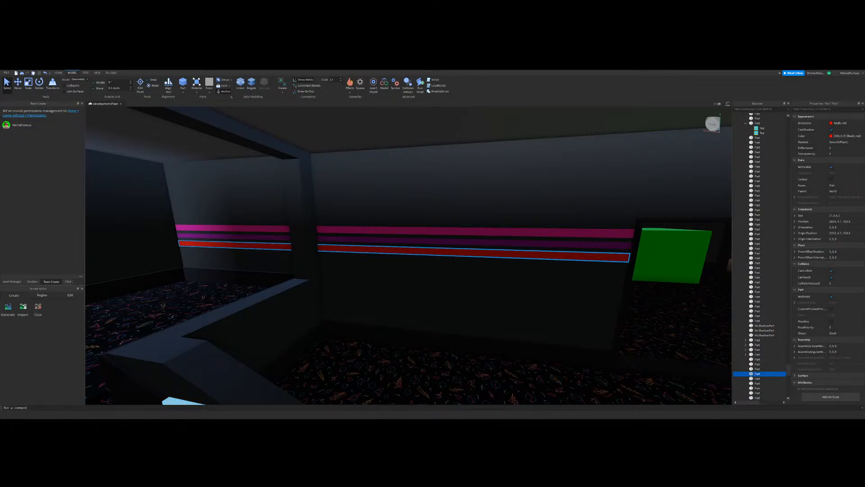
key(a)
right_drag(413, 293, 305, 255)
click(305, 255)
key(d)
right_drag(218, 209, 480, 290)
key(s)
key(w)
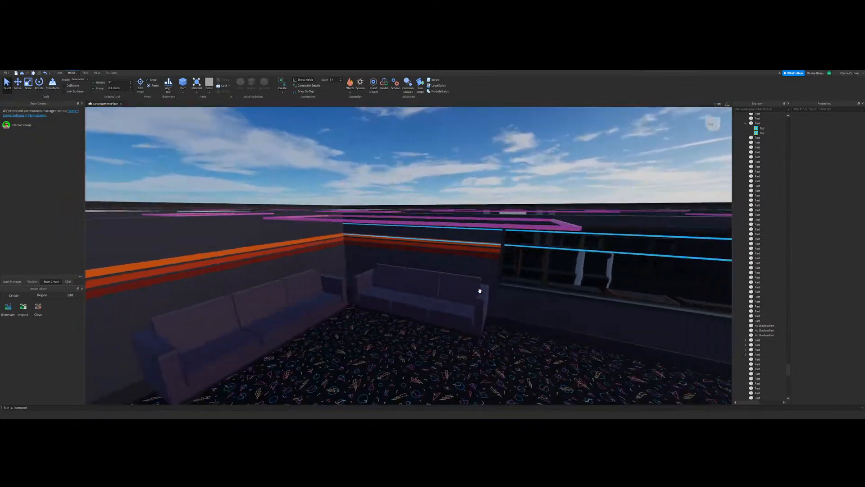
key(s)
right_drag(410, 258, 420, 259)
key(w)
key(w)
key(s)
key(w)
Step: Delete the pink, violet and red stripes from the wall, leaving the gap between its upper and lower sections empty
click(26, 86)
key(s)
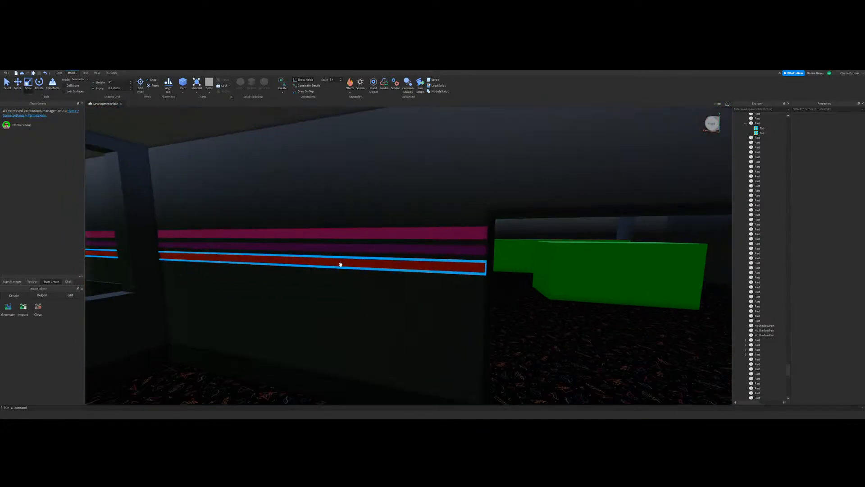
click(351, 261)
key(Delete)
key(s)
click(381, 262)
key(Delete)
click(383, 255)
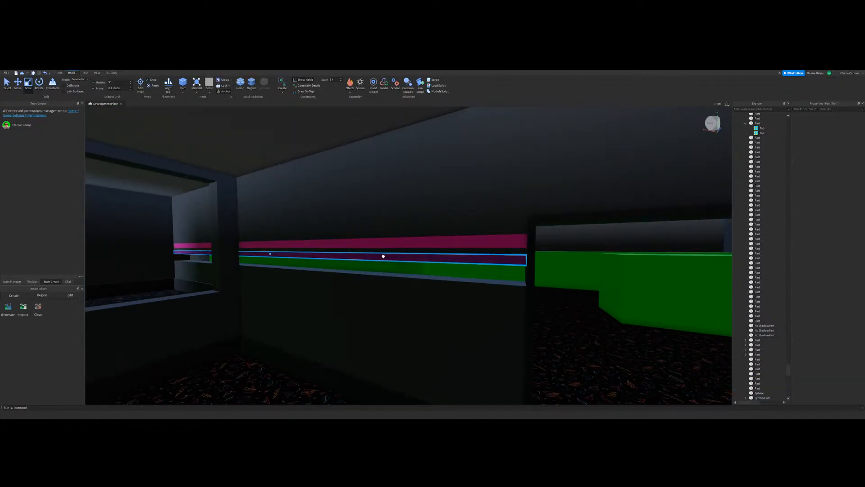
key(Delete)
click(385, 251)
key(Delete)
click(382, 243)
key(Delete)
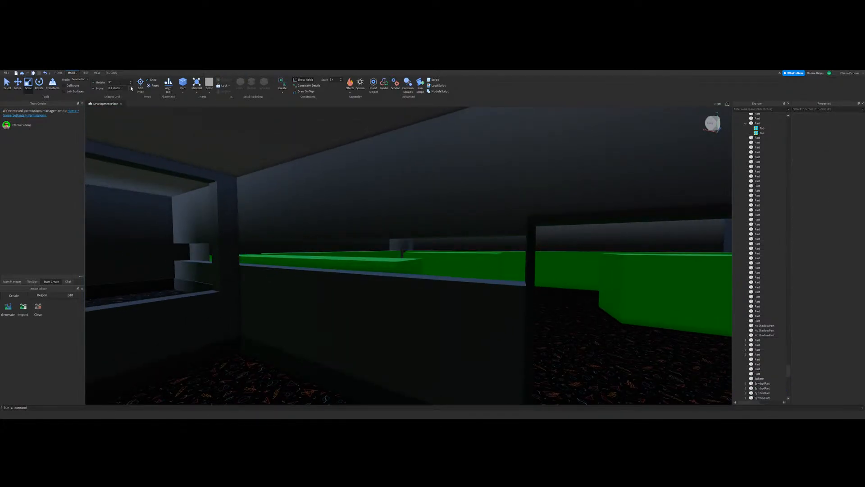
Step: Duplicate the lower wall section and scale the copy into a thin strip along the bottom of the gap
click(130, 88)
click(266, 277)
drag(273, 249, 270, 226)
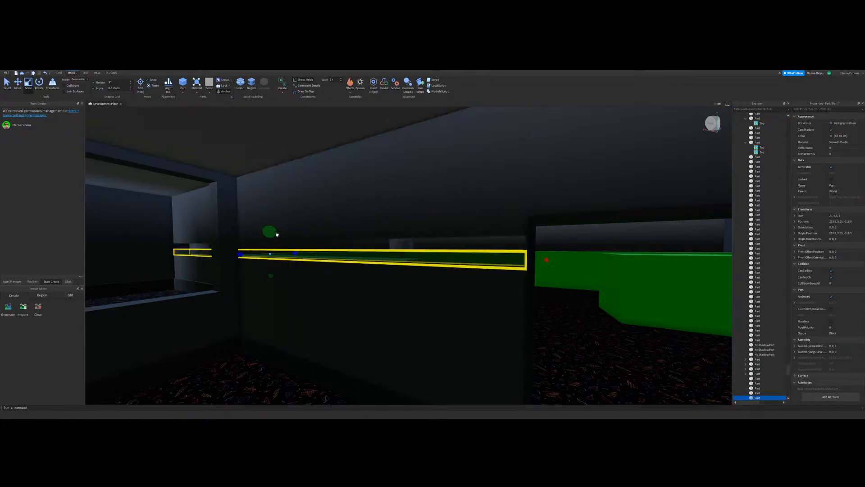
click(130, 88)
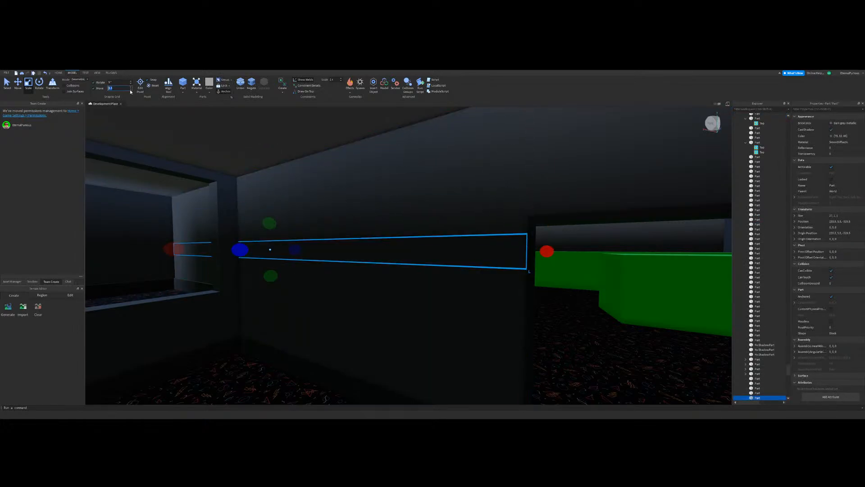
drag(270, 223, 274, 235)
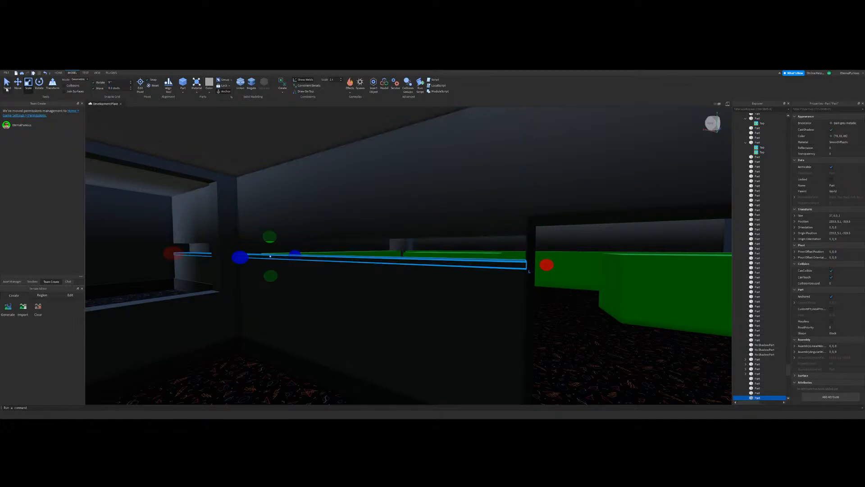
Step: Stack duplicates of the thin strip upwards to fill the wall gap with five equal strips
key(w)
click(18, 84)
right_drag(319, 243, 309, 244)
drag(262, 232, 256, 226)
drag(257, 224, 257, 216)
key(ctrl+d)
key(ctrl+d)
Step: Set the lowest wall strip's colour to purple
key(a)
right_drag(256, 216, 315, 216)
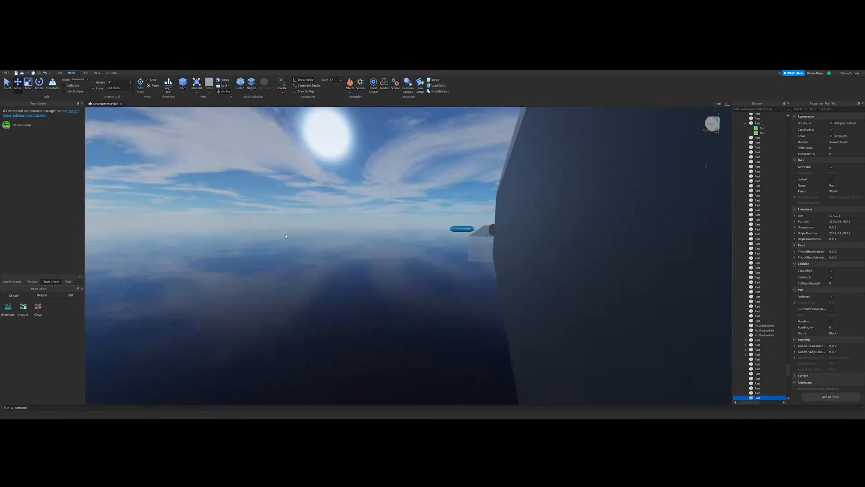
click(257, 215)
right_drag(113, 147, 2, 86)
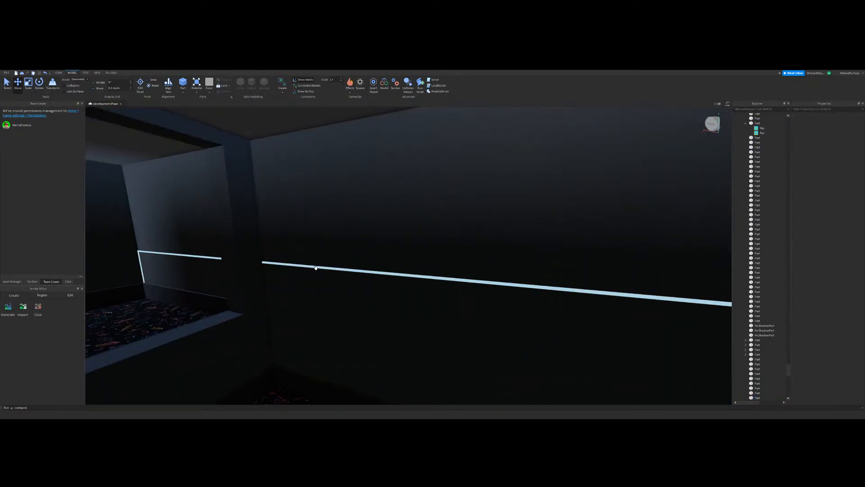
click(316, 264)
key(d)
click(839, 124)
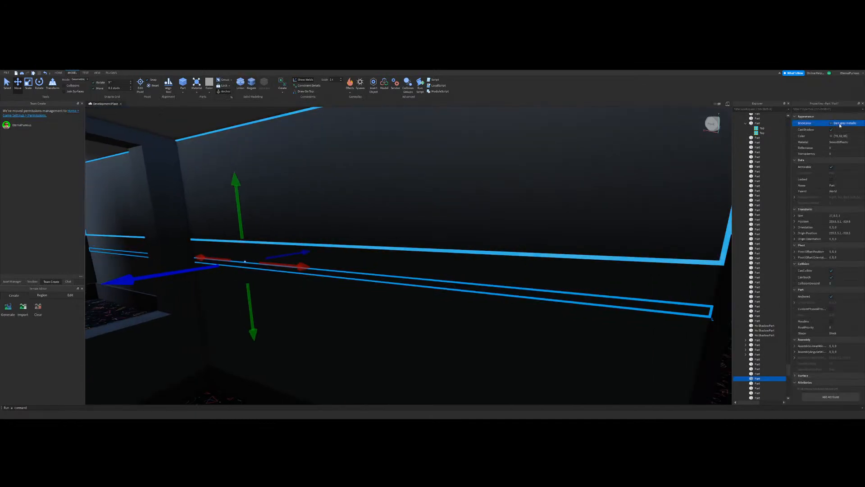
click(842, 165)
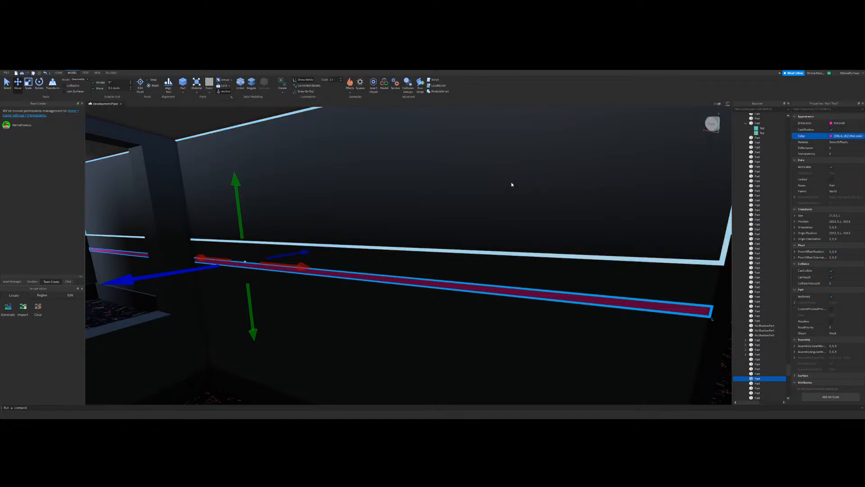
drag(511, 183, 504, 182)
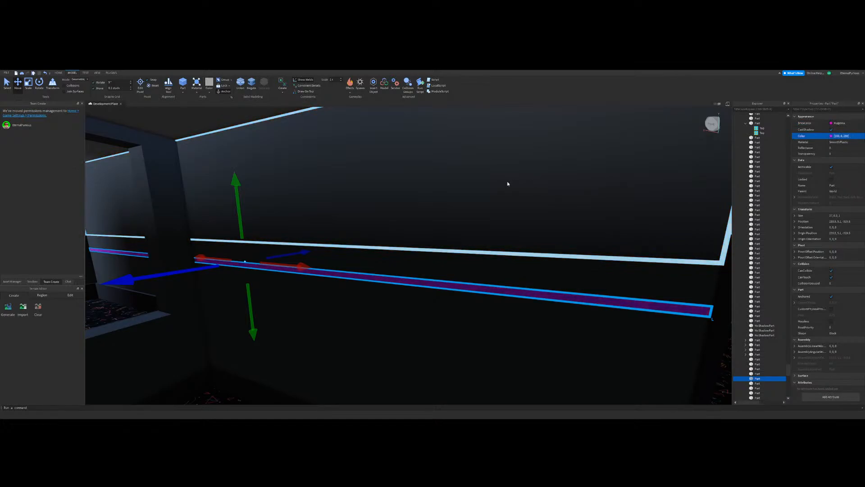
Step: Set the second wall strip from the bottom to a magenta pink colour
click(536, 287)
click(483, 277)
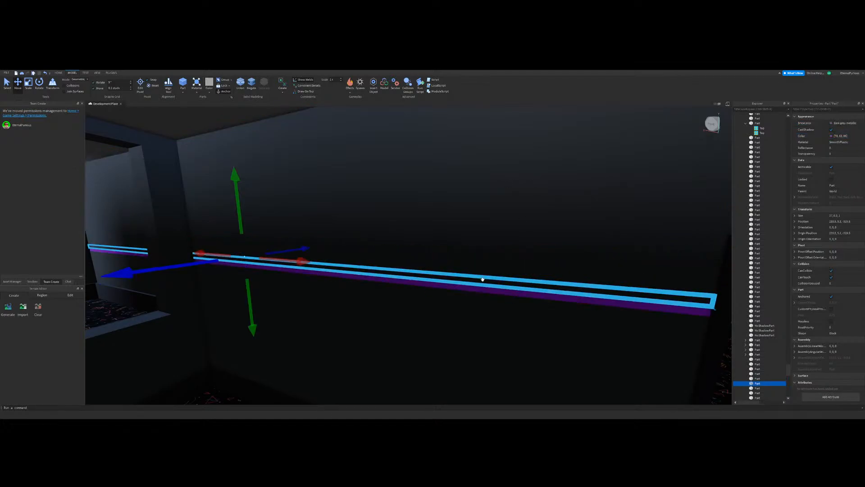
right_drag(483, 278, 491, 255)
click(831, 136)
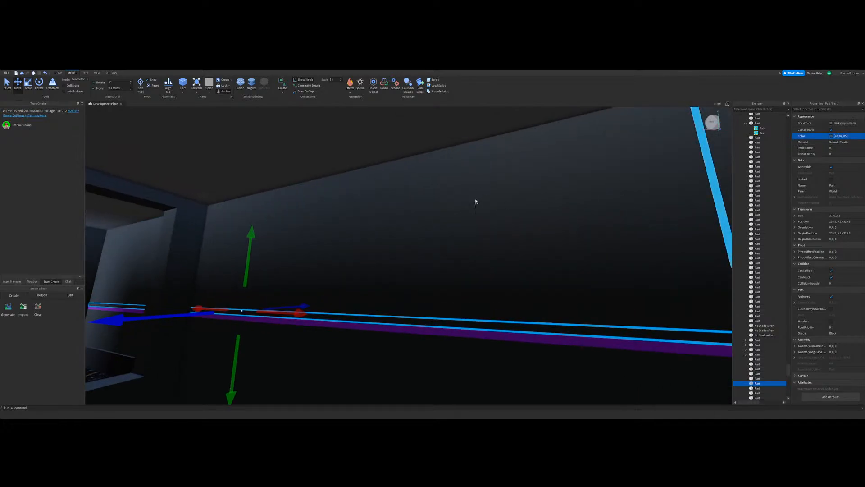
drag(449, 203, 442, 199)
drag(494, 224, 496, 181)
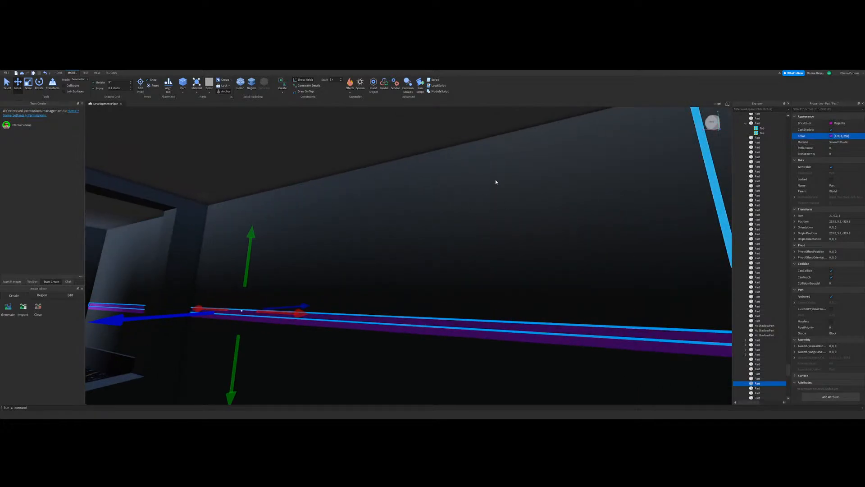
drag(441, 202, 439, 202)
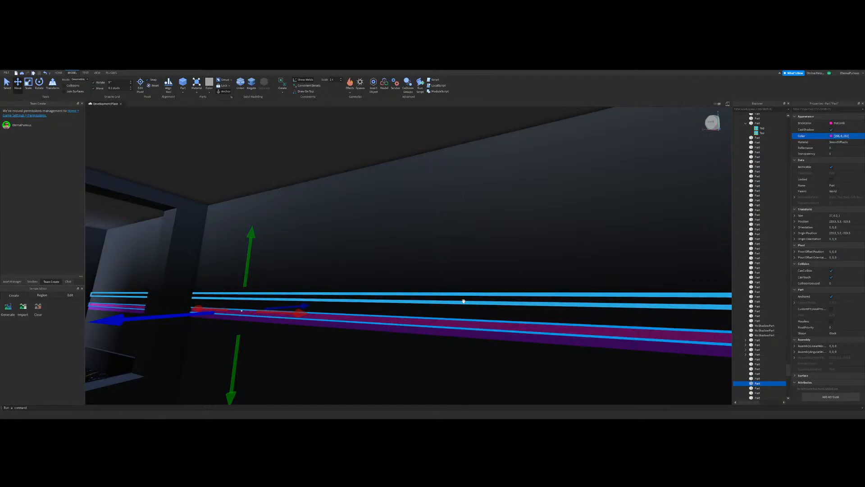
Step: Set the middle wall strip's colour to red
click(461, 316)
click(828, 137)
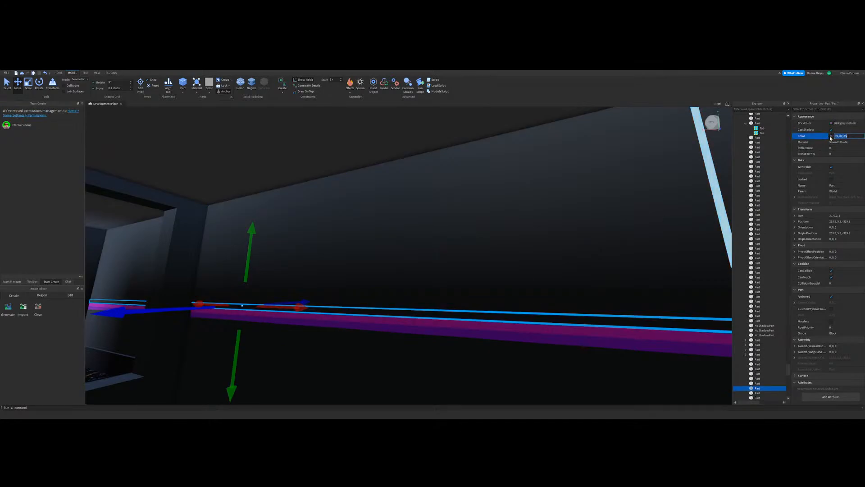
click(831, 137)
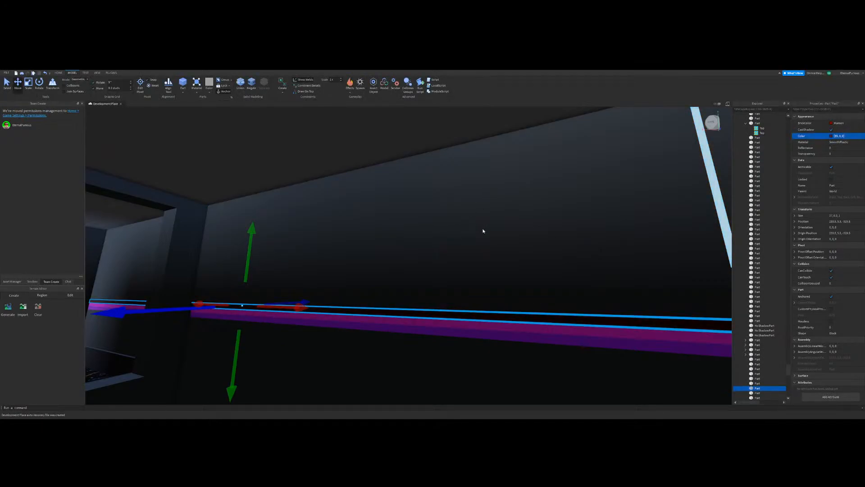
click(496, 199)
click(437, 203)
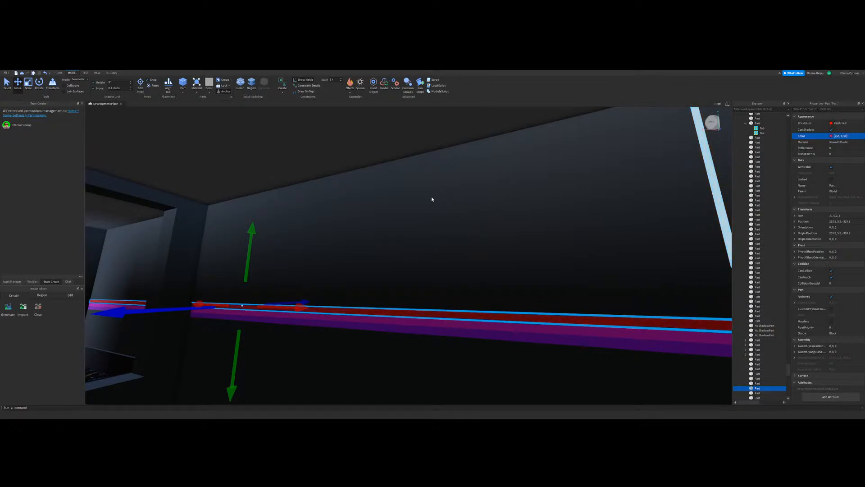
drag(433, 199, 433, 203)
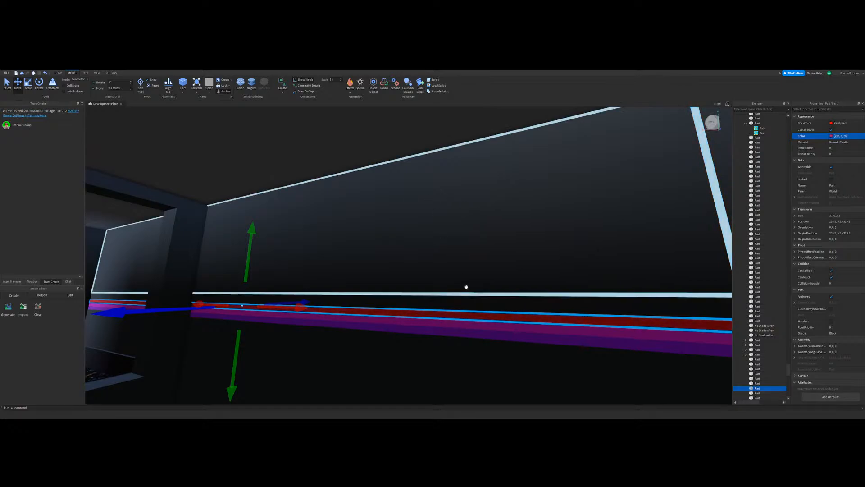
Step: Set the fourth wall strip from the bottom to orange
click(466, 287)
scroll(473, 297, down, 3)
right_drag(498, 342, 495, 274)
scroll(495, 274, up, 3)
click(494, 273)
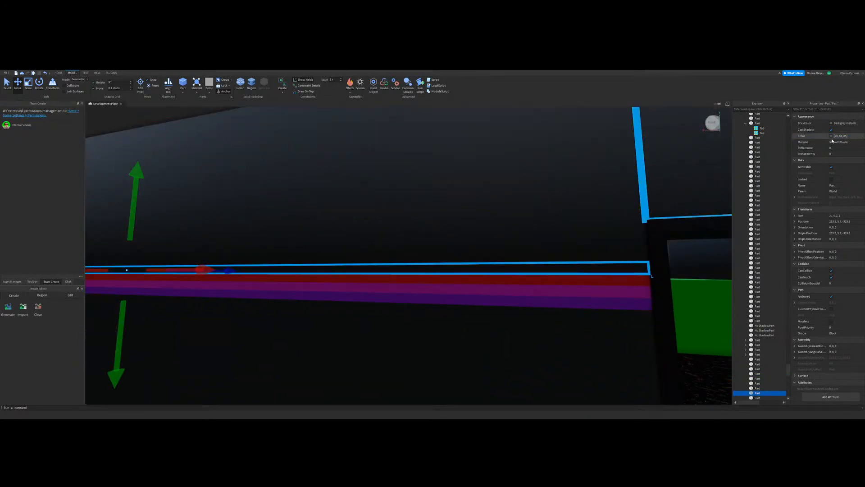
drag(491, 204, 493, 185)
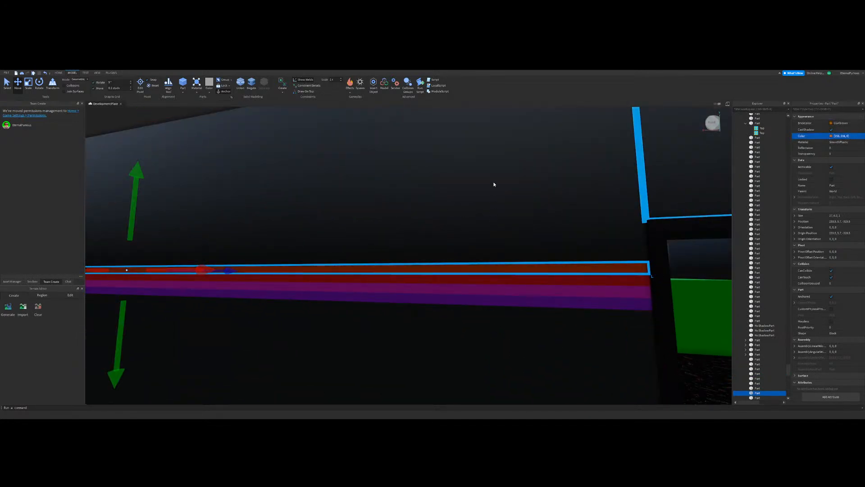
click(482, 202)
click(479, 202)
click(480, 202)
Step: Set the topmost wall strip's colour to yellow
click(480, 324)
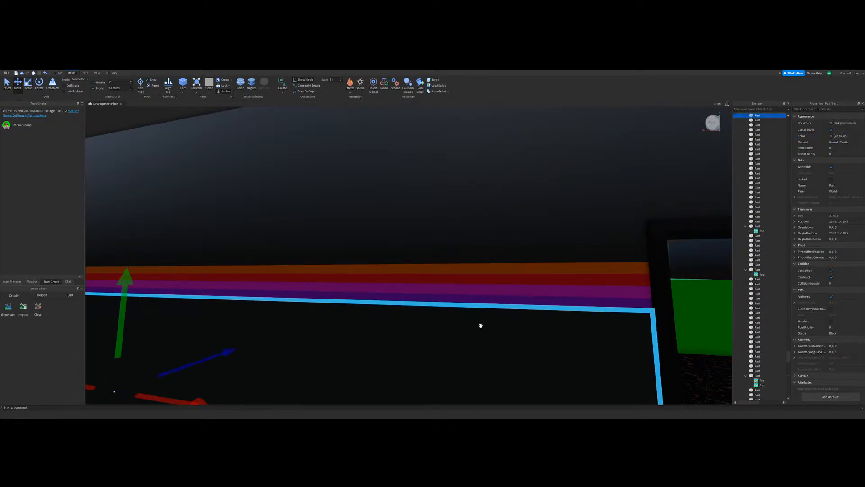
scroll(478, 320, down, 2)
click(428, 258)
scroll(428, 258, up, 1)
click(831, 136)
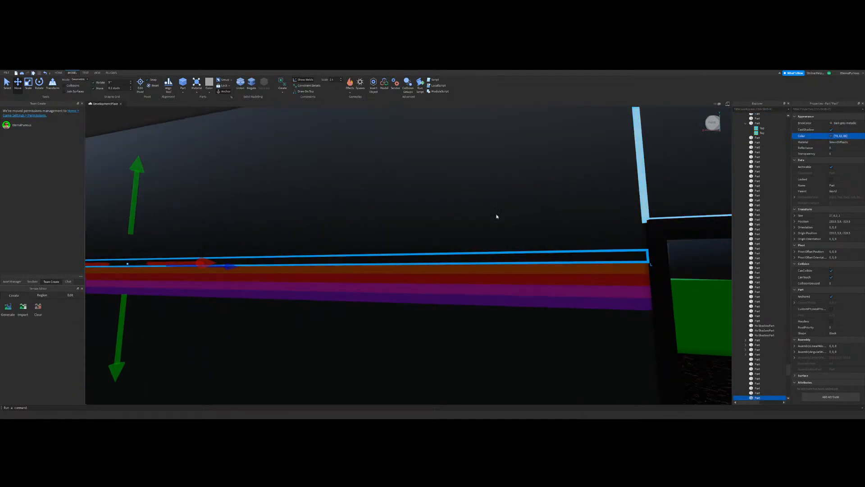
click(477, 198)
drag(494, 220, 497, 172)
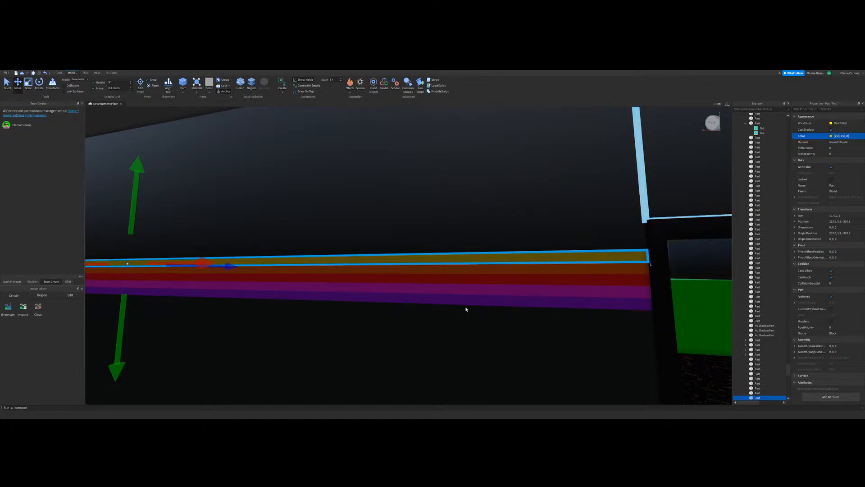
click(484, 210)
Step: Examine the five-colour wall stripe from the carpeted corridor and the adjoining room
scroll(489, 207, down, 3)
right_drag(484, 206, 491, 208)
scroll(490, 208, down, 4)
click(272, 280)
scroll(527, 380, up, 4)
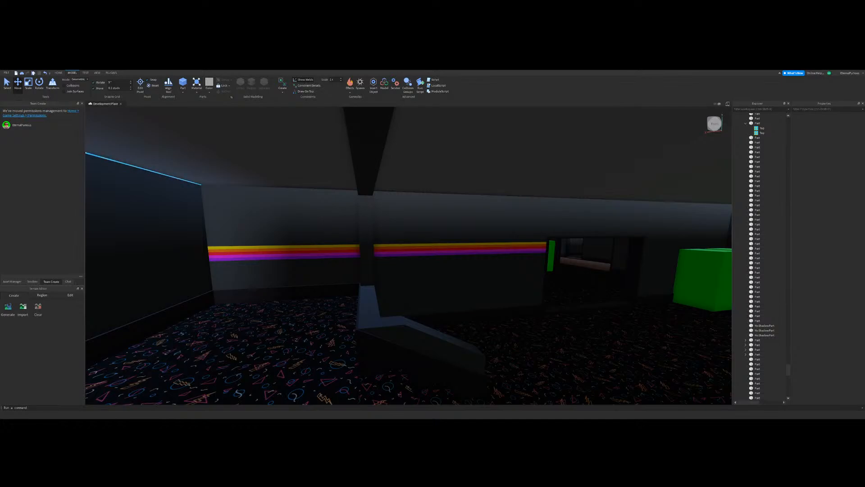
right_drag(498, 290, 499, 290)
right_drag(494, 207, 494, 207)
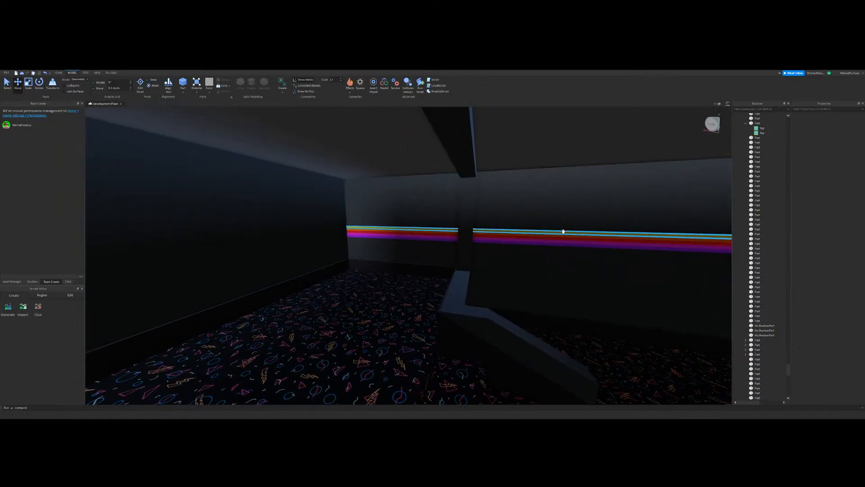
right_drag(563, 231, 593, 233)
right_drag(488, 259, 488, 260)
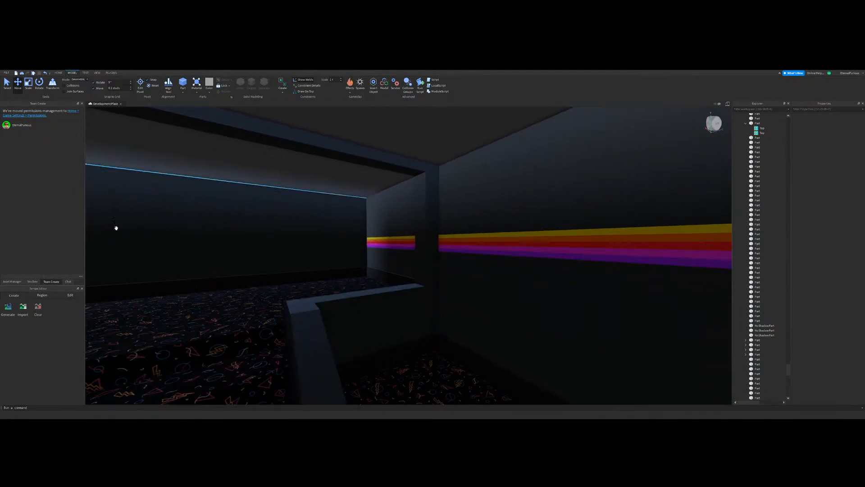
right_drag(550, 255, 550, 255)
right_drag(524, 222, 523, 223)
Step: Try a different yellow shade on the top wall stripe and undo the change
click(520, 260)
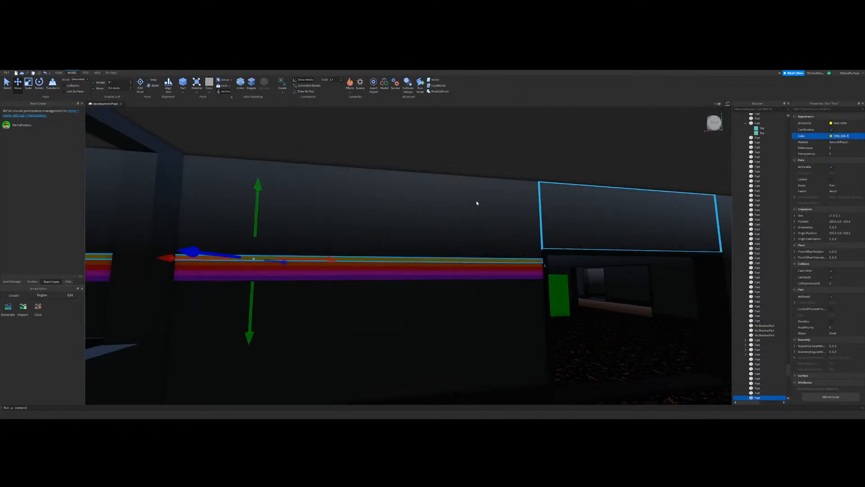
click(462, 291)
right_drag(568, 201, 512, 168)
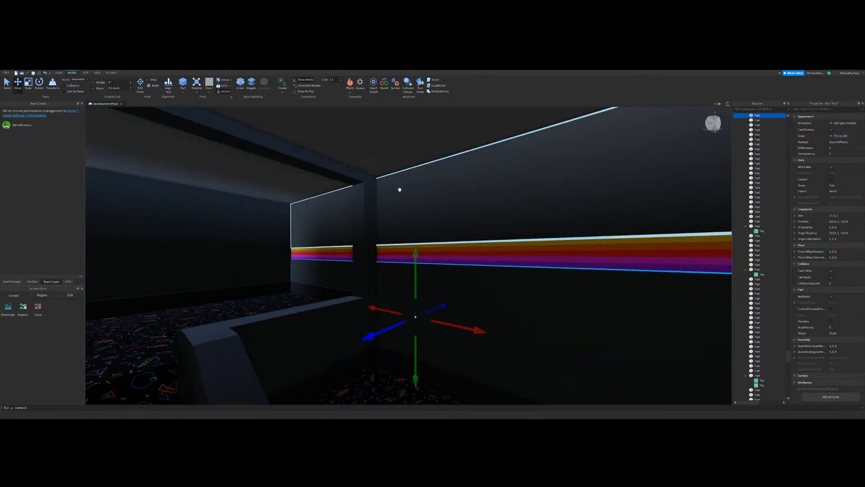
right_drag(399, 189, 400, 191)
key(ctrl+z)
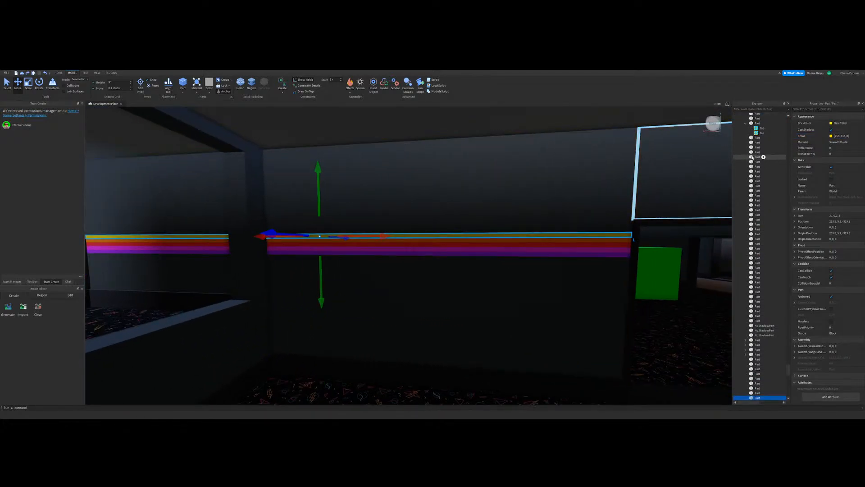
Step: Adjust the top wall stripe's yellow to a slightly more orange shade
click(831, 136)
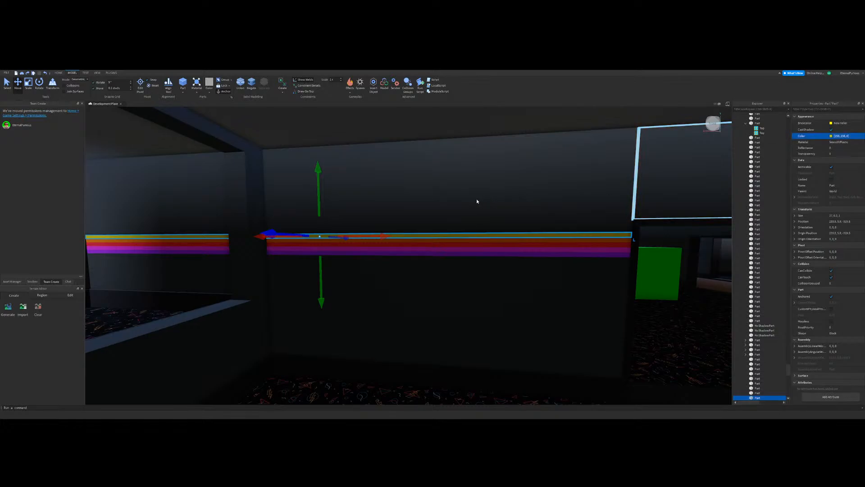
drag(477, 200, 478, 199)
click(471, 303)
Step: Inspect the recoloured wall stripes from inside the rooms and view the building's roof layout from above
scroll(537, 303, down, 5)
right_drag(536, 303, 401, 184)
click(466, 209)
key(s)
click(7, 84)
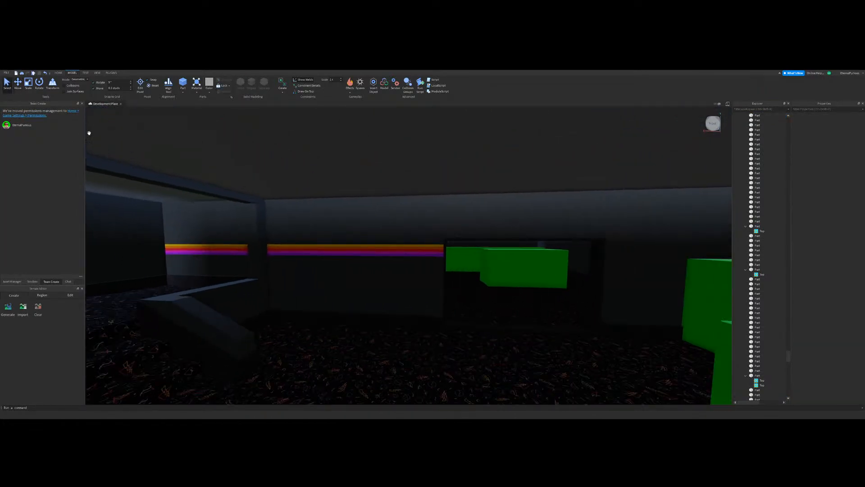
right_drag(432, 225, 432, 224)
key(w)
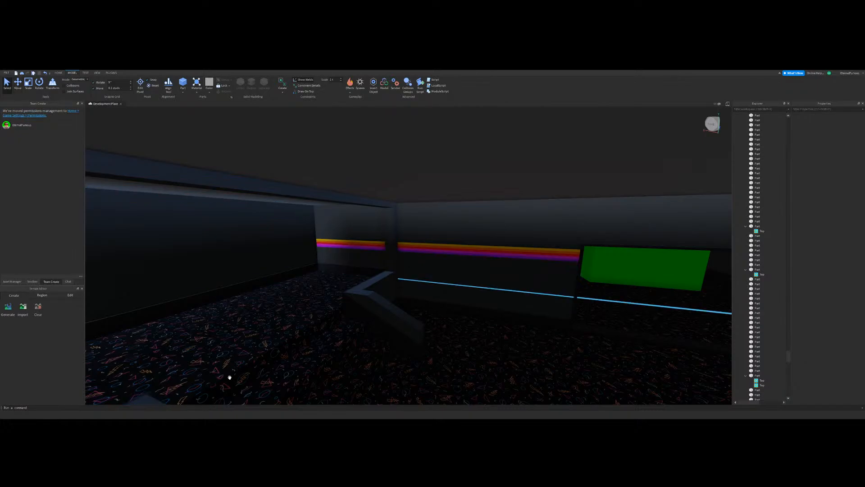
right_drag(392, 236, 400, 230)
scroll(399, 230, down, 8)
scroll(400, 230, up, 4)
scroll(400, 230, down, 6)
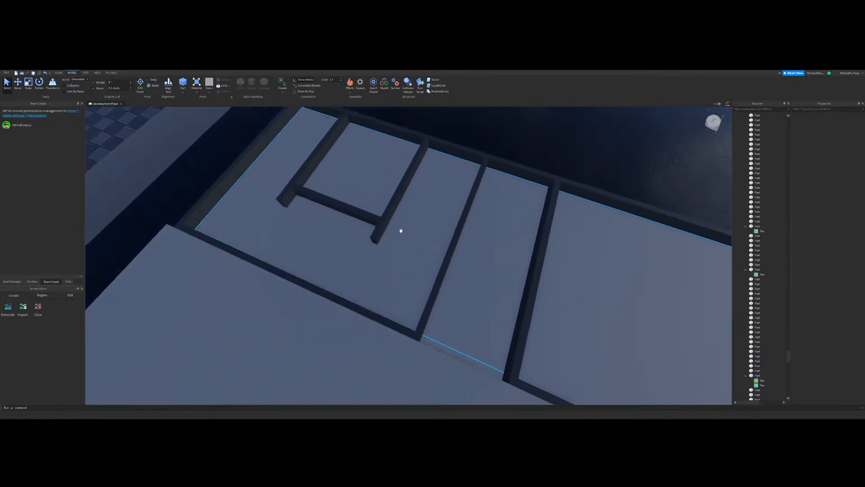
Step: Duplicate the building's outer wall part and resize the copy into a short bar above the roof
click(336, 197)
scroll(333, 197, down, 2)
click(27, 86)
right_drag(568, 239, 568, 240)
key(s)
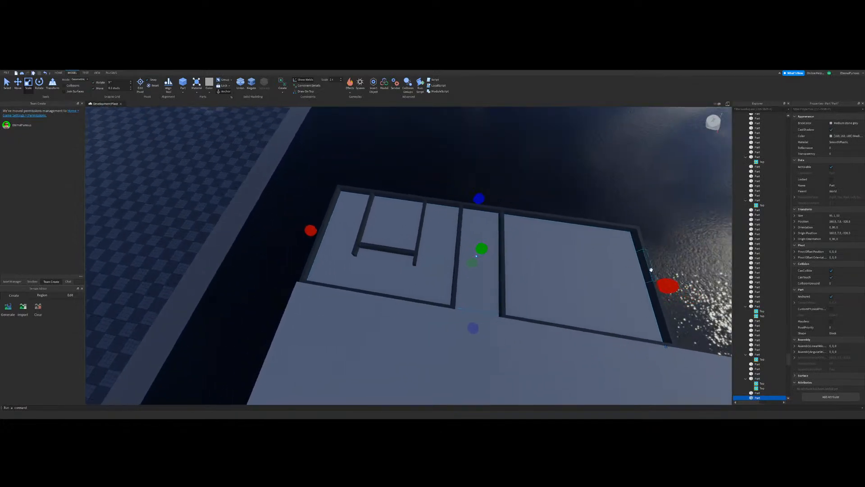
key(ctrl+d)
drag(667, 286, 345, 262)
key(w)
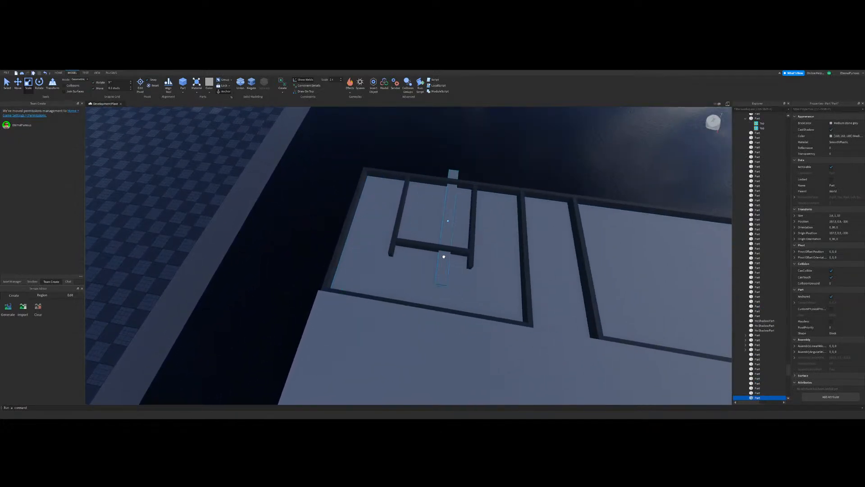
drag(444, 257, 525, 237)
right_drag(443, 257, 525, 238)
drag(526, 237, 550, 241)
drag(419, 207, 501, 220)
scroll(469, 219, up, 3)
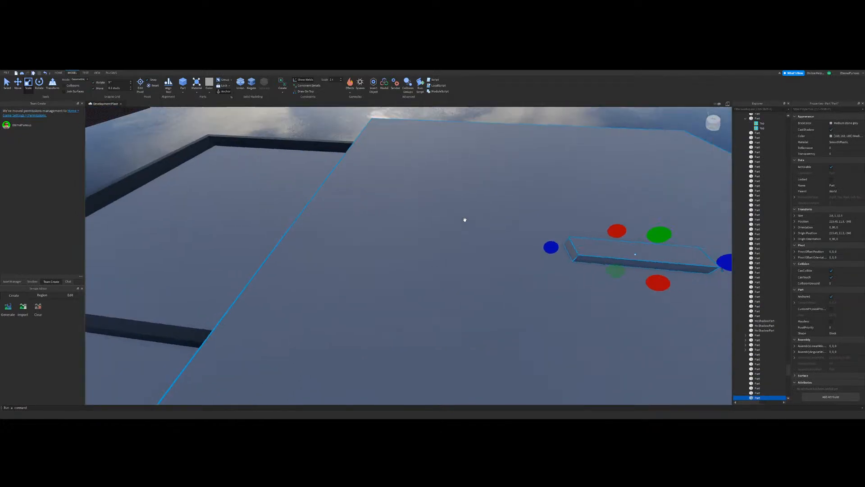
Step: Scale the short bar on the roof down into a thin, narrow strip
right_drag(464, 219, 483, 241)
key(w)
key(w)
key(w)
key(w)
drag(466, 223, 401, 220)
key(w)
right_drag(423, 216, 423, 216)
key(w)
drag(304, 264, 434, 260)
right_drag(433, 260, 433, 260)
drag(433, 260, 442, 249)
right_drag(433, 260, 442, 249)
drag(443, 249, 442, 249)
right_drag(443, 249, 443, 249)
right_drag(384, 215, 352, 216)
Step: Adjust the thin strip's length and colour it Hot pink
key(w)
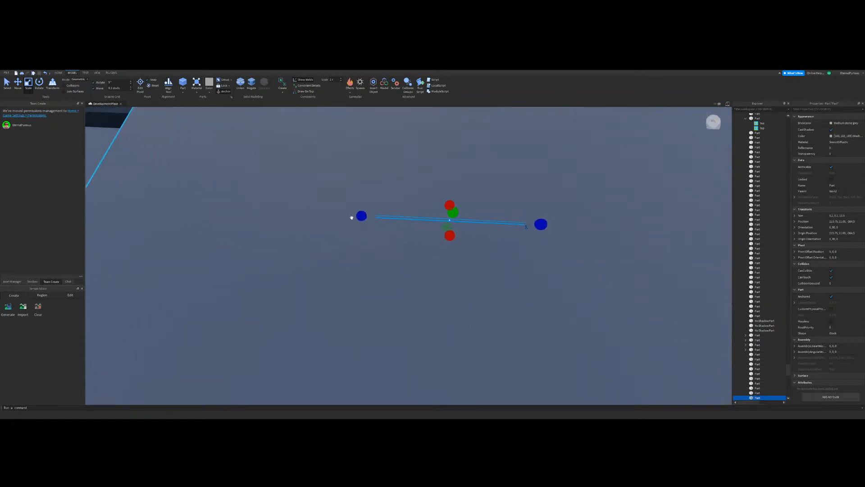
drag(356, 212, 398, 214)
key(d)
key(w)
key(a)
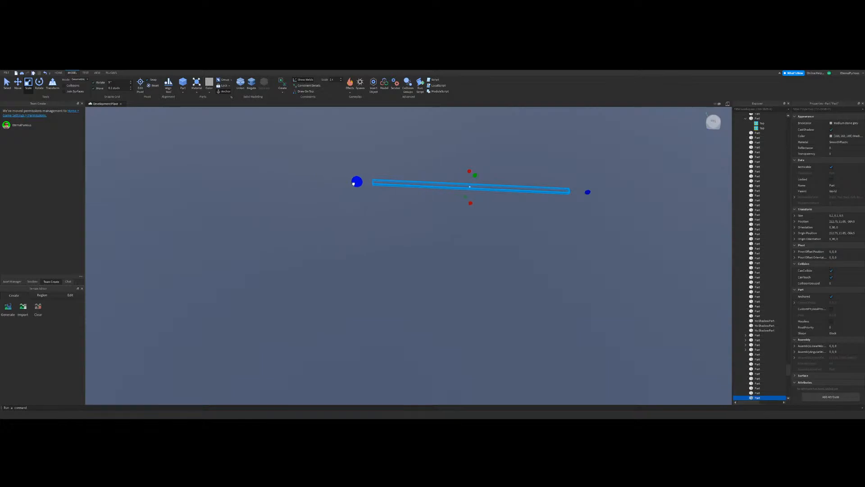
right_drag(358, 185, 357, 186)
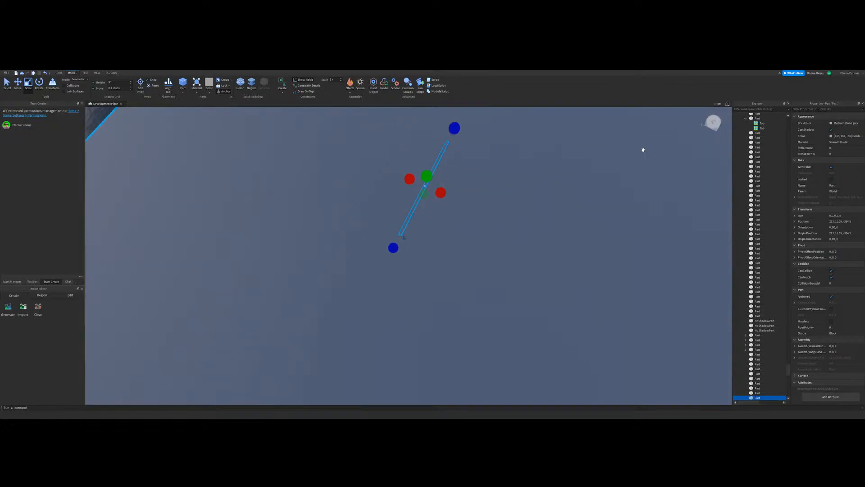
right_drag(539, 180, 539, 180)
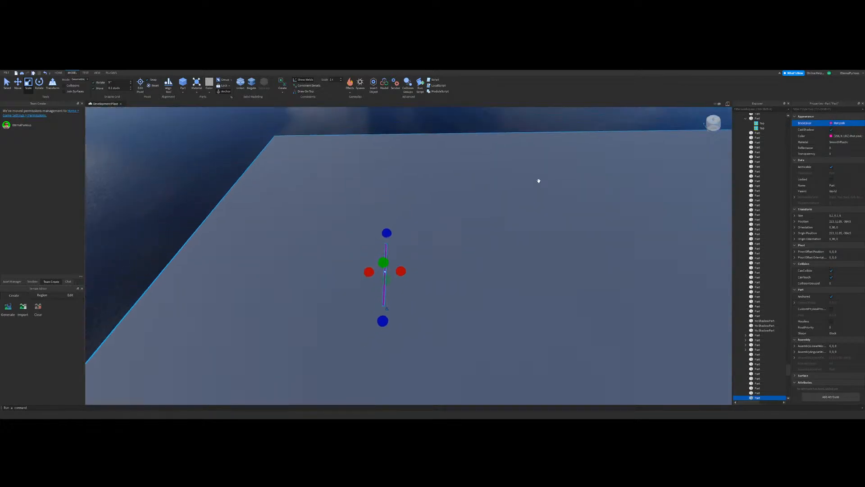
key(w)
Step: Copy the pink strip as the opposite long side of a rectangular frame and widen another copy across the gap
click(18, 84)
key(d)
key(w)
drag(406, 286, 450, 289)
click(30, 90)
drag(343, 289, 404, 295)
key(ctrl+z)
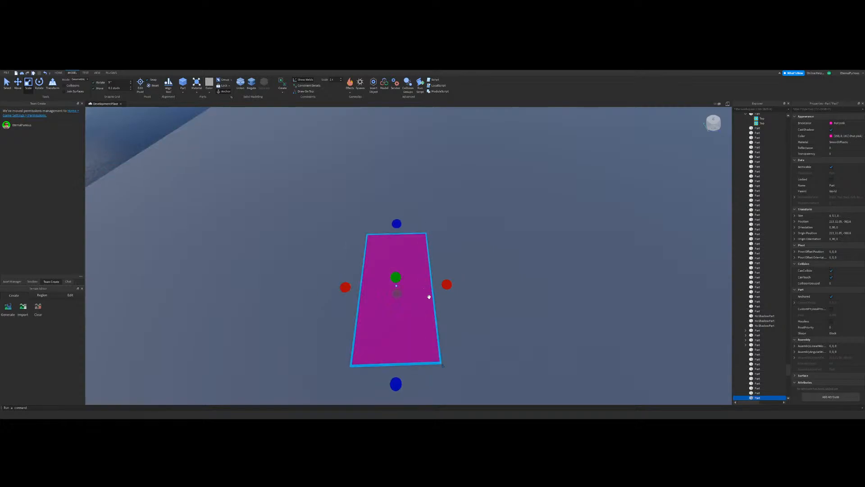
Step: Inset the pink plate between the two long strips and shrink it lengthwise into an end strip
drag(346, 288, 318, 304)
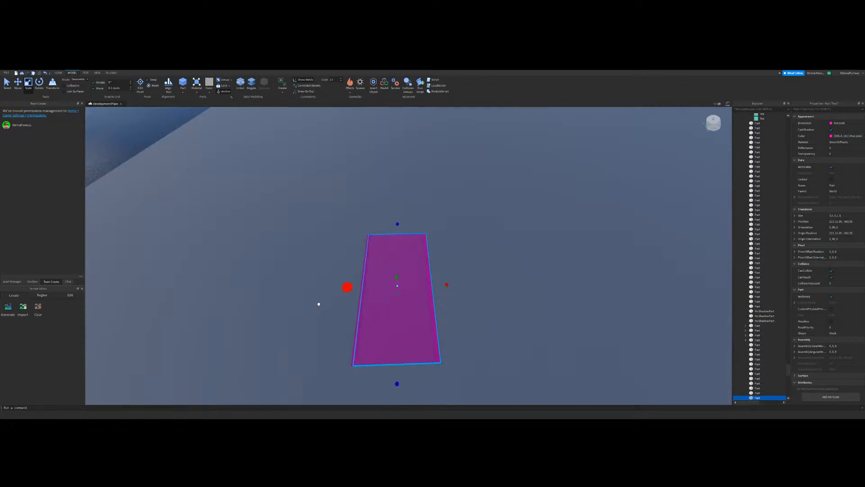
drag(448, 285, 442, 285)
right_drag(443, 285, 542, 269)
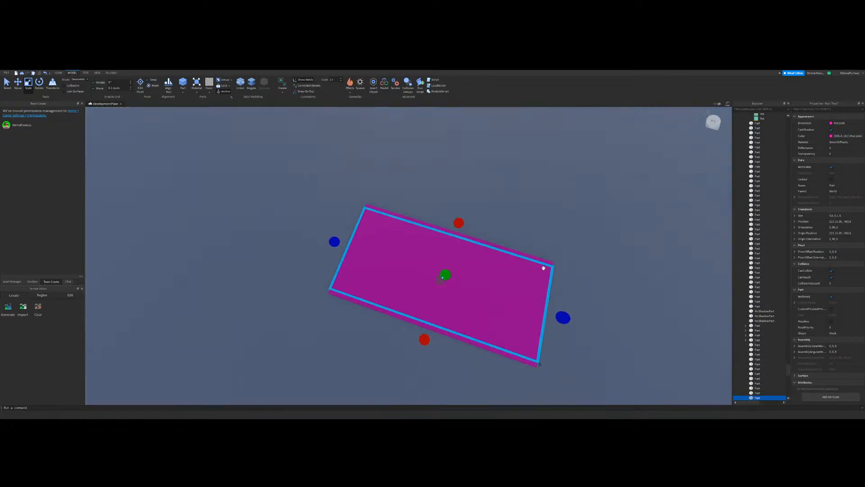
drag(563, 317, 519, 302)
scroll(238, 195, down, 3)
Step: Duplicate the end strip and move the copy to the opposite end to complete the rectangular frame
key(w)
click(17, 84)
key(ctrl+d)
right_drag(519, 302, 540, 199)
scroll(541, 198, down, 3)
click(541, 199)
right_drag(448, 274, 449, 277)
Step: Copy the colour of a rectangular ceiling light in the finished arcade and return to the new frame
key(w)
click(507, 324)
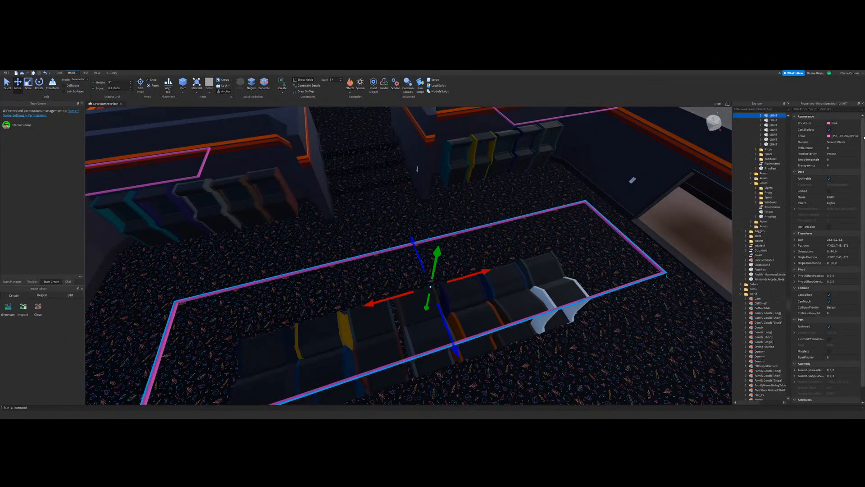
key(s)
key(d)
click(837, 138)
right_drag(380, 241, 381, 242)
click(466, 221)
right_drag(465, 221, 466, 221)
key(w)
Step: Select the frame's four strips and set their colour to the copied Pink
key(w)
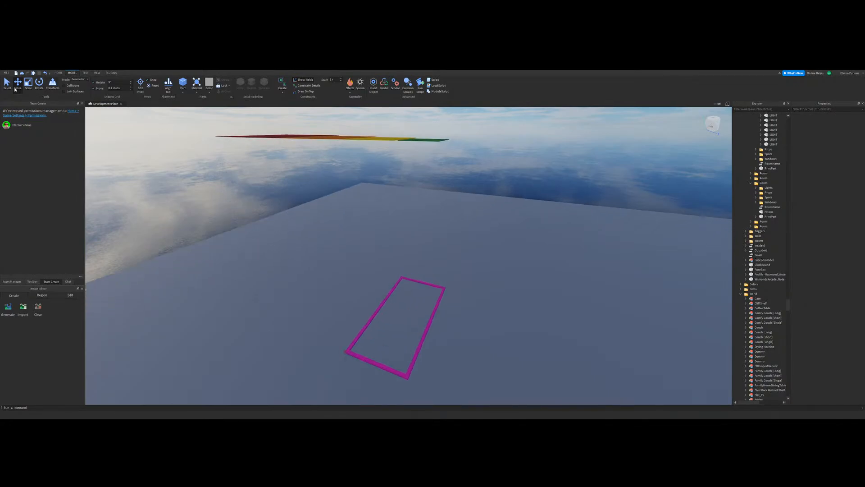
right_drag(428, 276, 428, 276)
key(w)
click(393, 337)
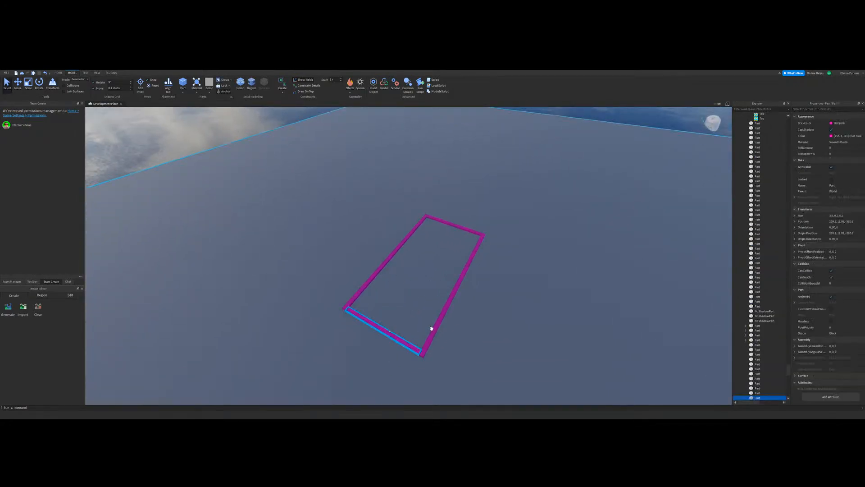
ctrl+click(436, 327)
ctrl+click(378, 267)
ctrl+click(459, 226)
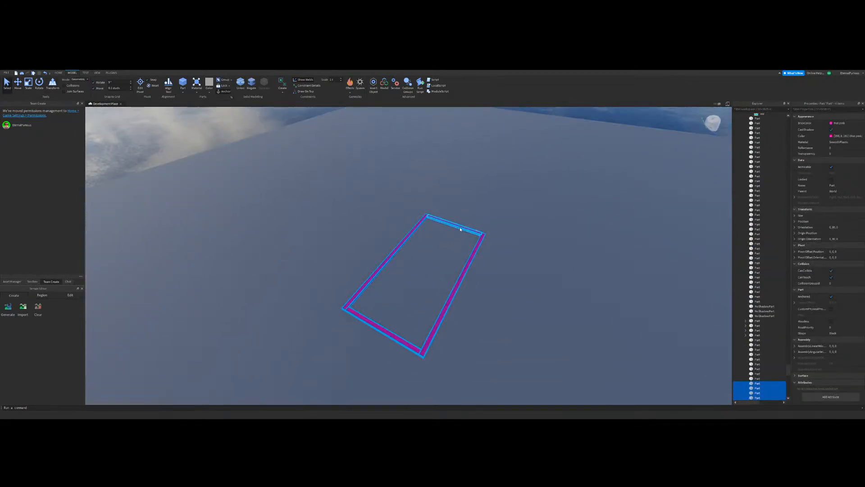
key(Return)
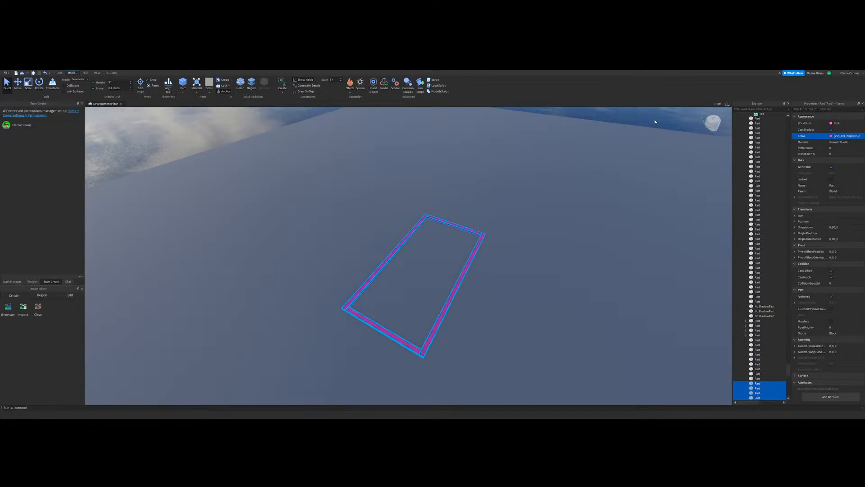
Step: Union the four pink frame strips into one object and name it LIGHT
click(418, 290)
click(397, 343)
ctrl+click(371, 273)
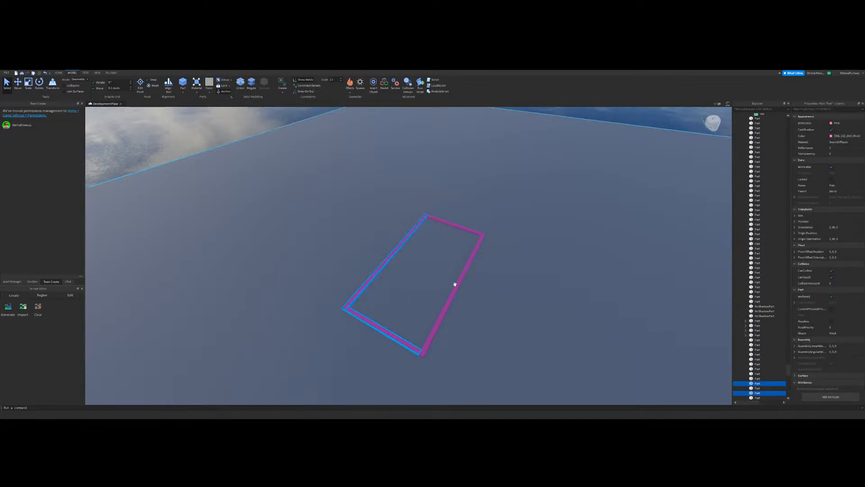
ctrl+click(456, 286)
ctrl+click(457, 226)
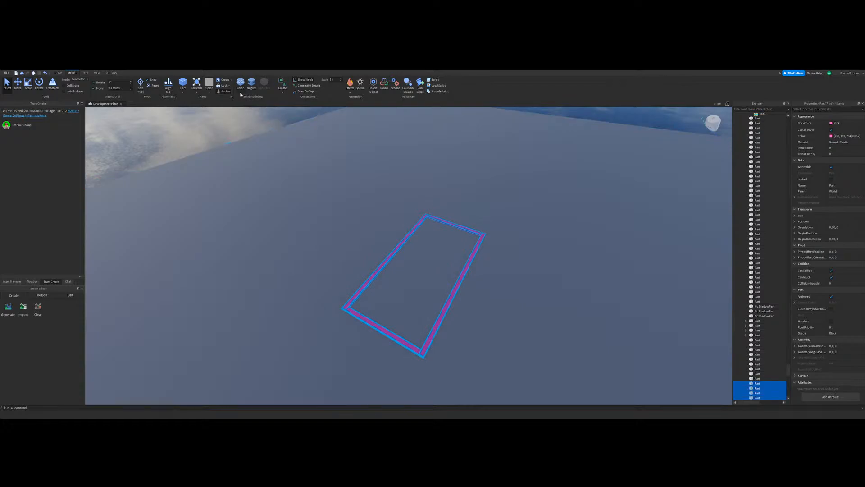
key(ctrl+shift+g)
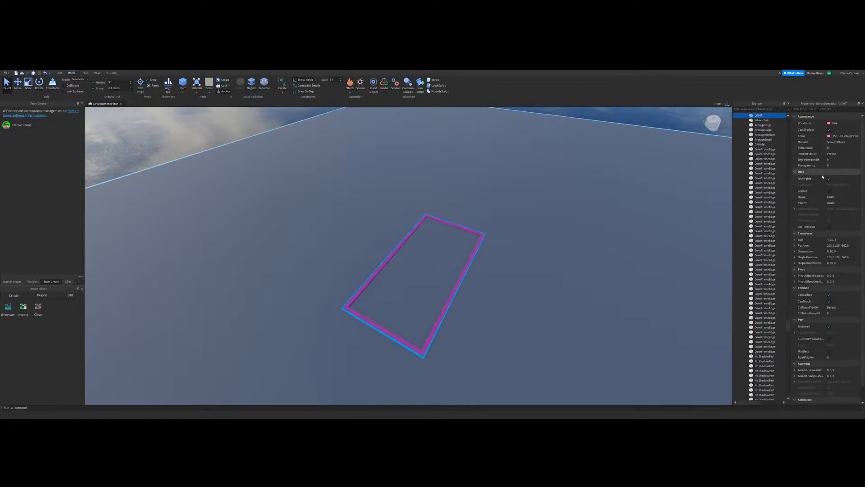
Step: Enable UsePartColor on the LIGHT union and set its material to Neon
click(829, 226)
click(838, 142)
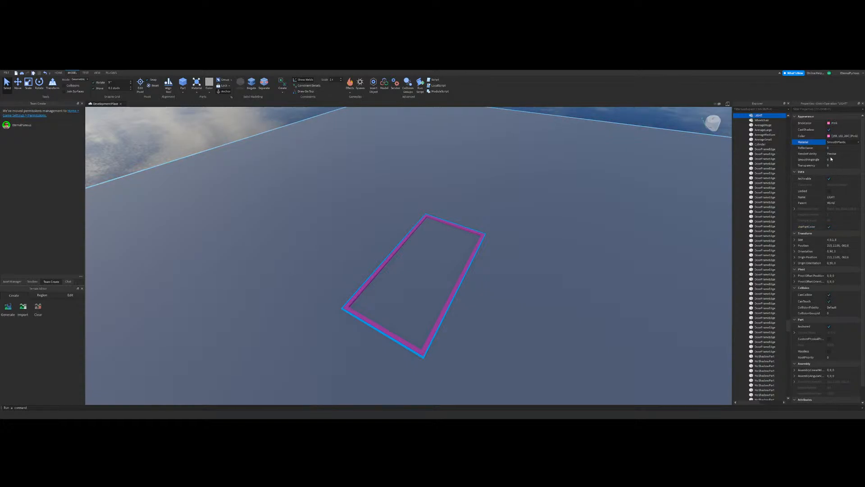
click(831, 159)
click(592, 134)
Step: Move the neon light frame from the roof into the carpeted interior and place it on the ceiling
right_drag(508, 268, 369, 305)
click(419, 283)
key(w)
key(w)
click(317, 263)
scroll(369, 305, down, 5)
scroll(444, 228, up, 5)
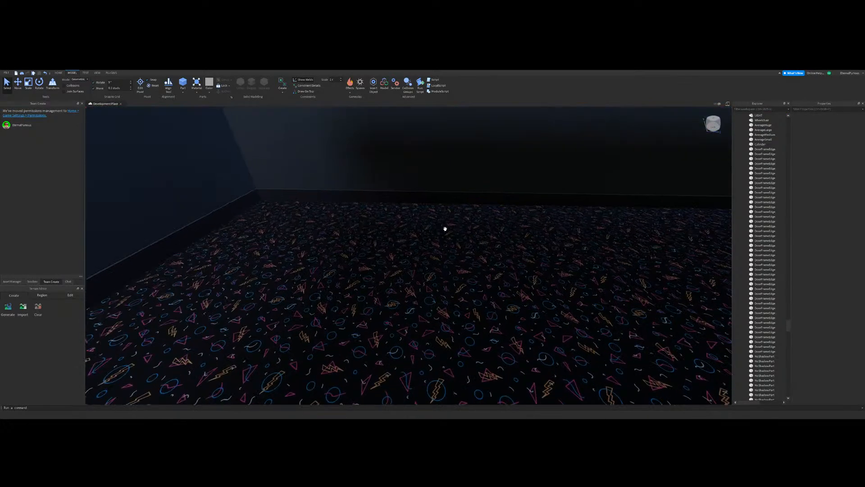
scroll(445, 228, down, 4)
scroll(446, 228, up, 4)
right_drag(446, 228, 452, 226)
drag(532, 241, 531, 241)
right_drag(531, 241, 532, 241)
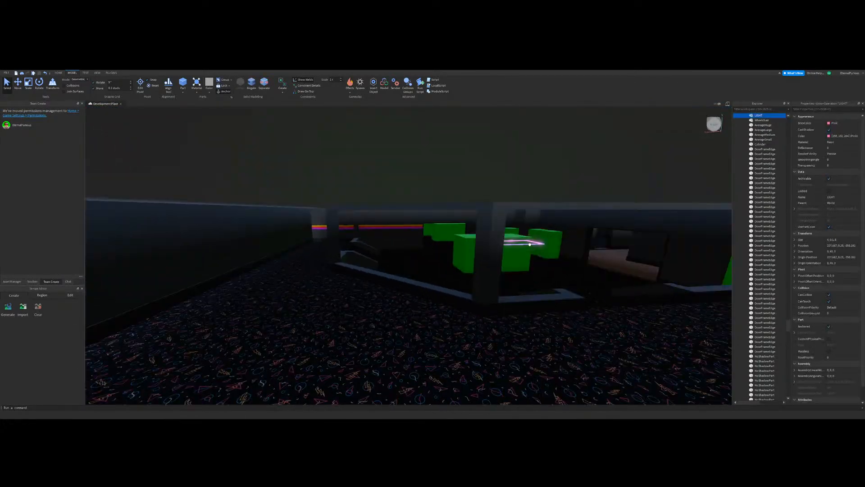
drag(532, 242, 529, 244)
right_drag(531, 242, 529, 243)
drag(528, 244, 361, 192)
Step: Copy the SpotLight from a rectangular ceiling light in the finished arcade
scroll(361, 192, down, 5)
right_drag(361, 191, 418, 252)
click(528, 197)
scroll(431, 322, up, 5)
click(458, 308)
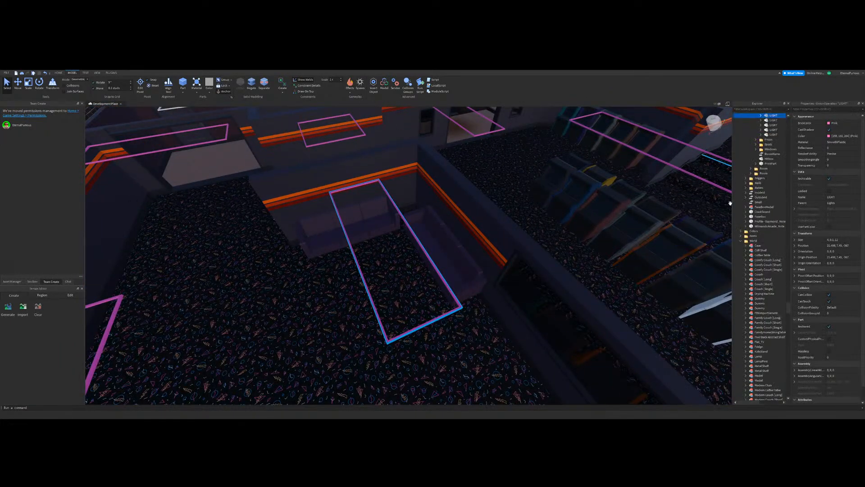
click(772, 121)
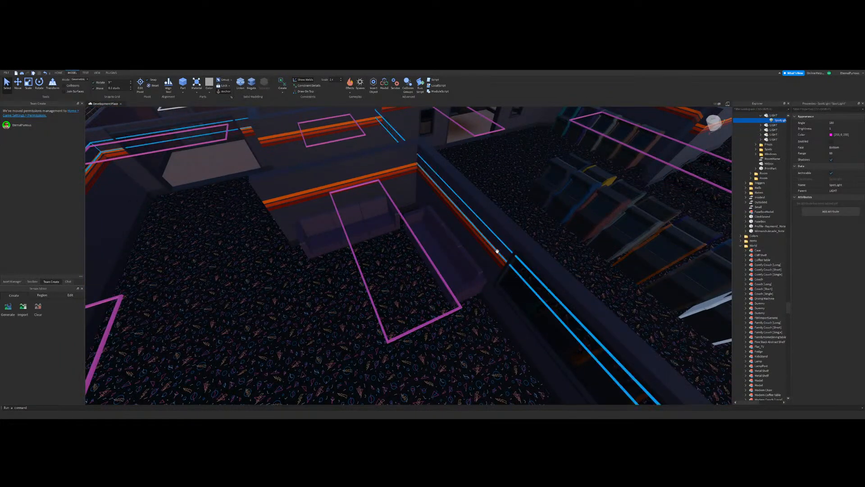
Step: Paste the copied SpotLight into the new building's neon LIGHT frame
scroll(401, 257, down, 10)
right_drag(401, 257, 373, 325)
click(373, 325)
scroll(419, 261, up, 10)
right_drag(419, 261, 419, 261)
key(w)
click(501, 234)
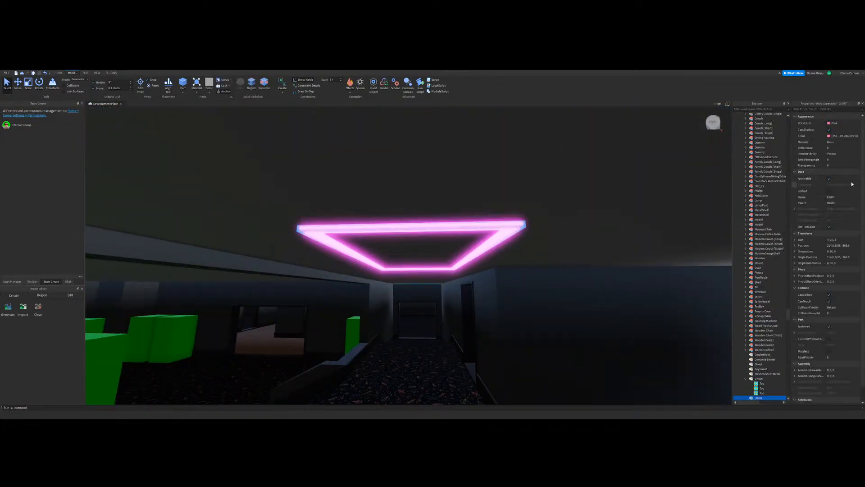
scroll(780, 295, down, 6)
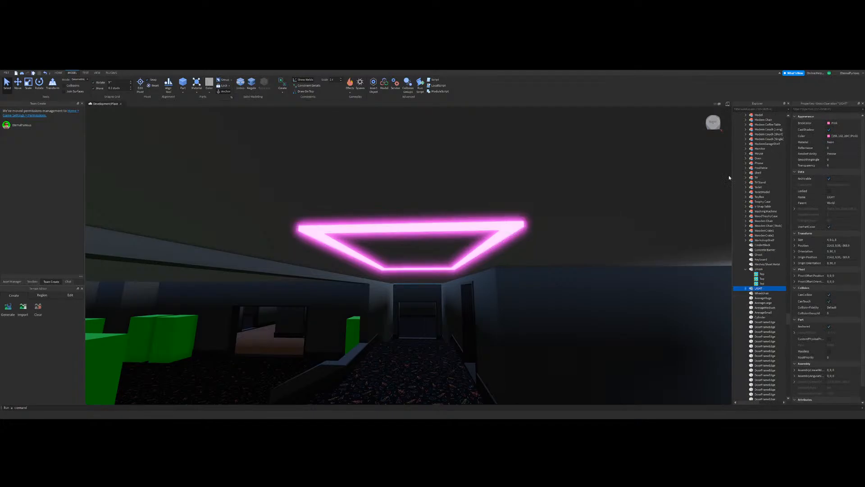
key(ctrl+shift+v)
Step: Enable the new light's SpotLight, set its range to 32 and view the lit corridor
scroll(526, 214, down, 3)
right_drag(525, 214, 571, 216)
click(831, 142)
scroll(572, 216, down, 3)
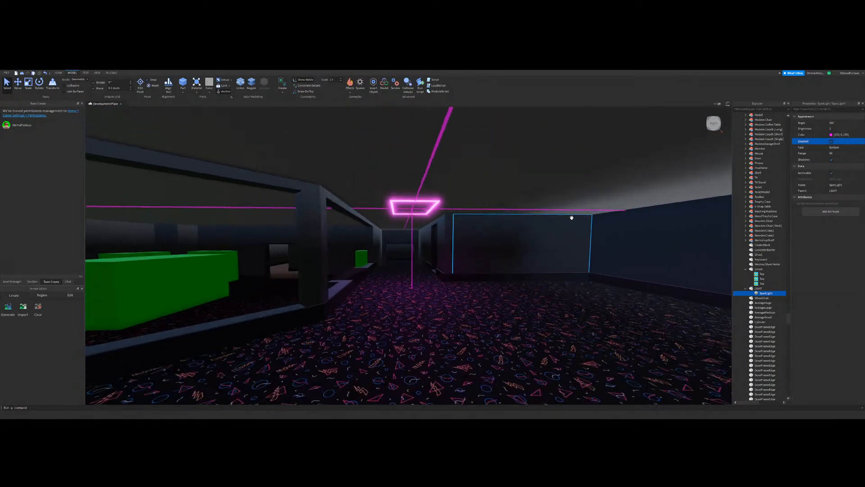
scroll(571, 216, up, 3)
text(2)
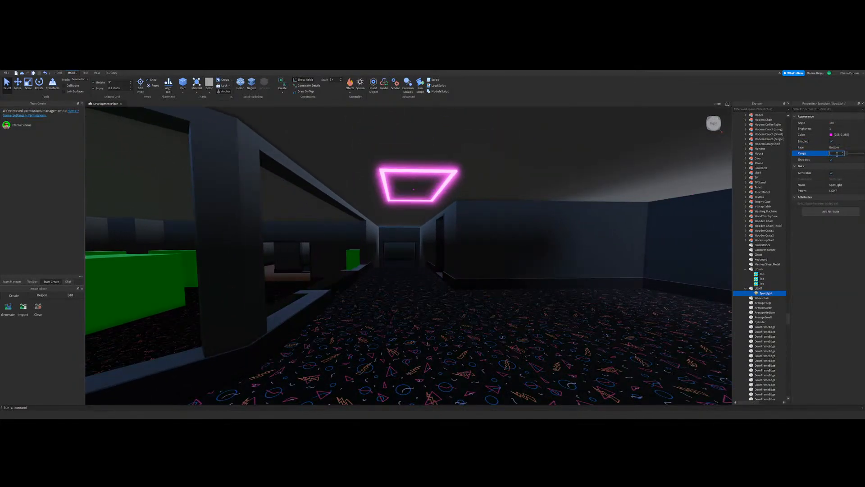
text(32)
right_drag(579, 219, 512, 264)
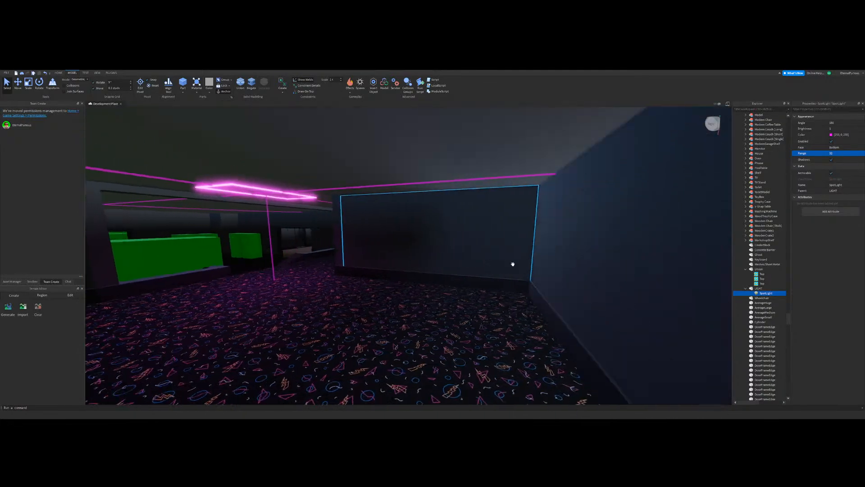
click(458, 272)
right_drag(458, 272, 481, 195)
scroll(481, 195, up, 3)
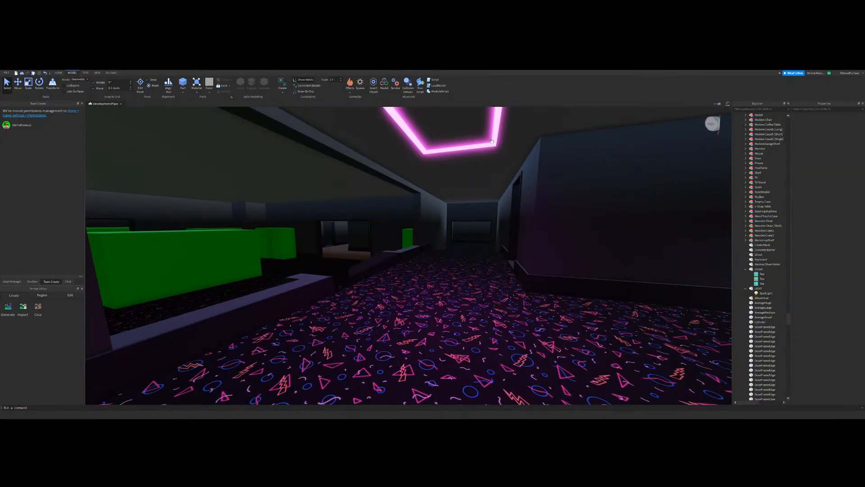
Step: Move the neon light frame across the ceiling towards the corner of the adjoining room
click(491, 142)
key(s)
key(w)
click(18, 84)
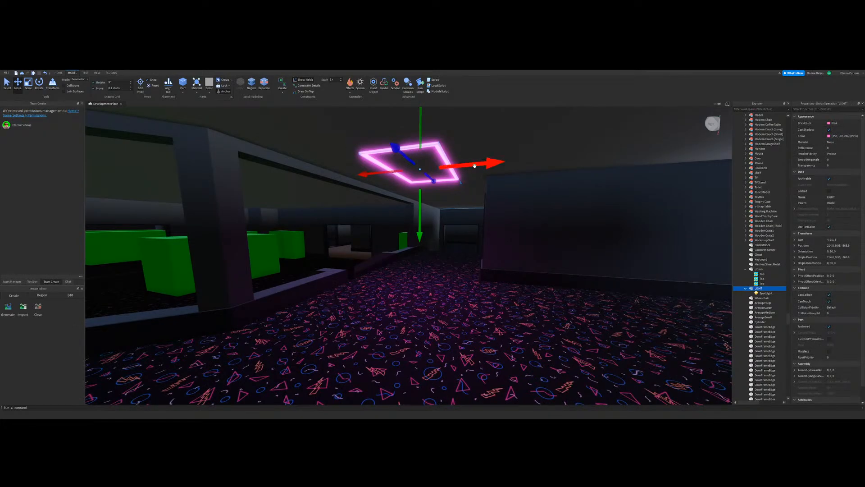
drag(474, 166, 540, 161)
right_drag(536, 160, 538, 161)
drag(540, 160, 517, 164)
right_drag(517, 164, 520, 161)
drag(516, 163, 496, 165)
right_drag(472, 183, 475, 184)
drag(392, 187, 394, 187)
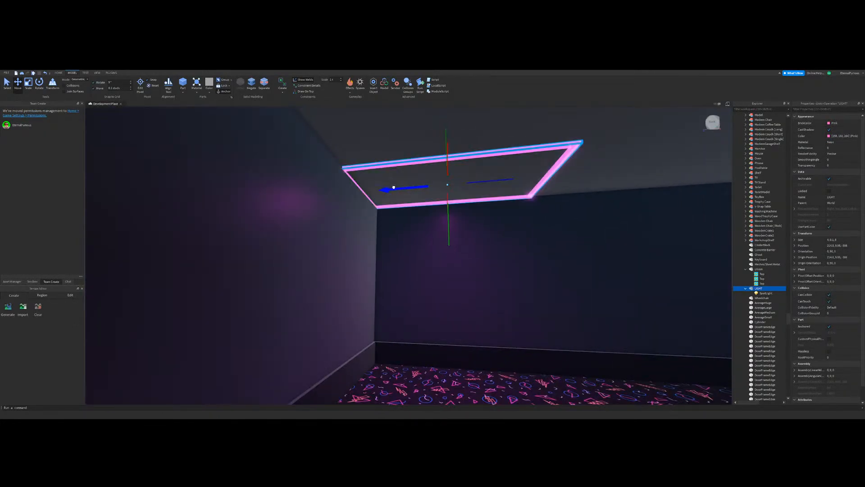
click(417, 255)
key(w)
key(a)
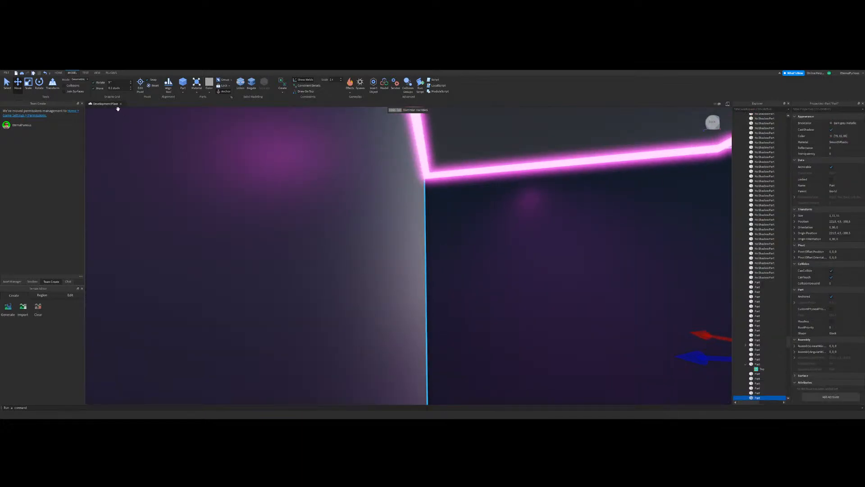
key(s)
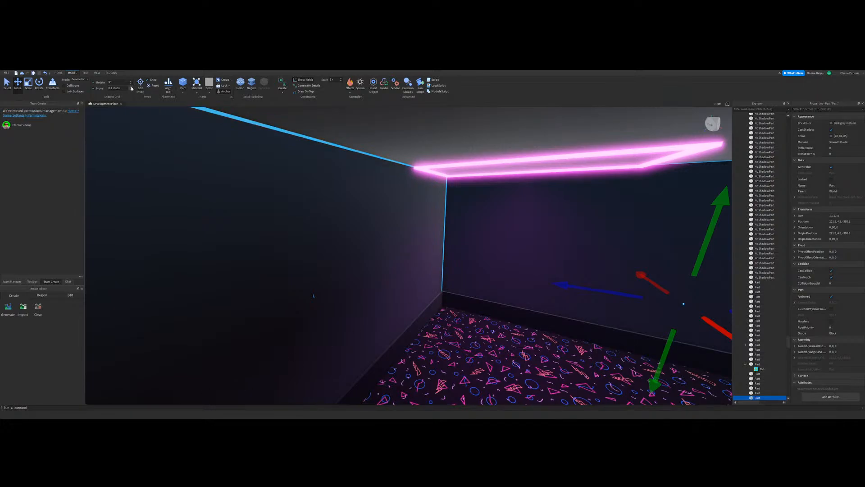
right_drag(342, 161, 634, 242)
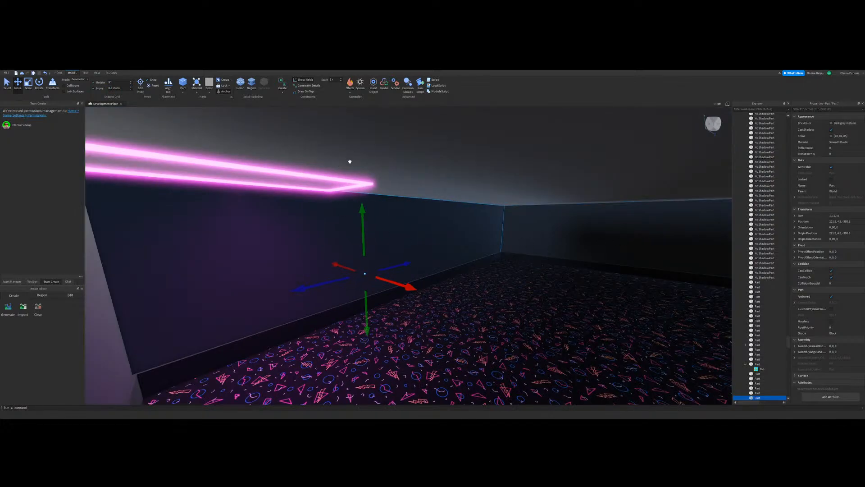
Step: Duplicate the neon light in the room's corner and move the copy to the corridor ceiling near the doorway
click(338, 177)
right_drag(338, 177, 438, 205)
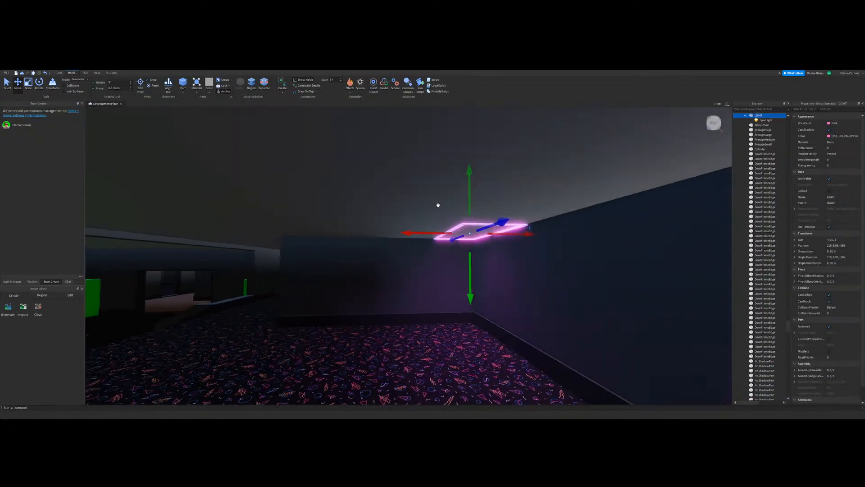
key(ctrl+d)
key(a)
drag(427, 233, 379, 249)
key(w)
right_drag(491, 235, 485, 235)
key(d)
drag(484, 236, 506, 234)
right_drag(506, 233, 487, 225)
Step: Centre a neon light between the corridor's side walls using offset duplicates, and delete the surplus copies
key(ctrl+d)
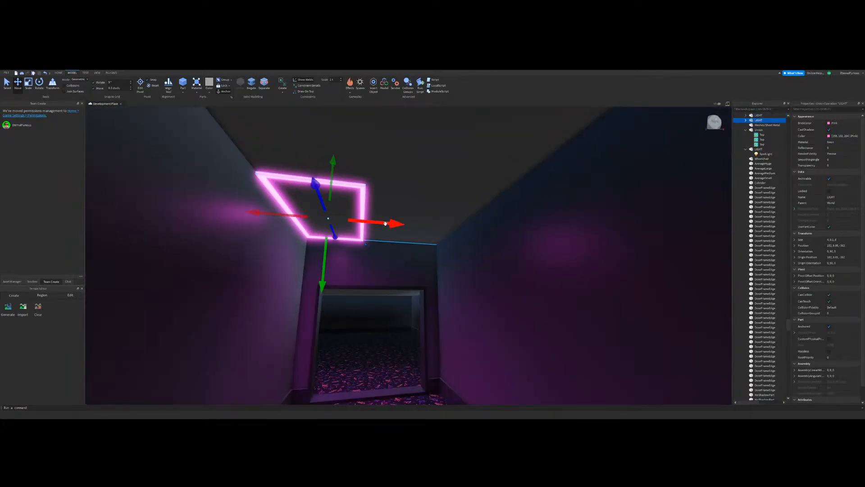
drag(386, 222, 444, 230)
key(d)
key(a)
right_drag(443, 230, 460, 228)
key(ctrl+d)
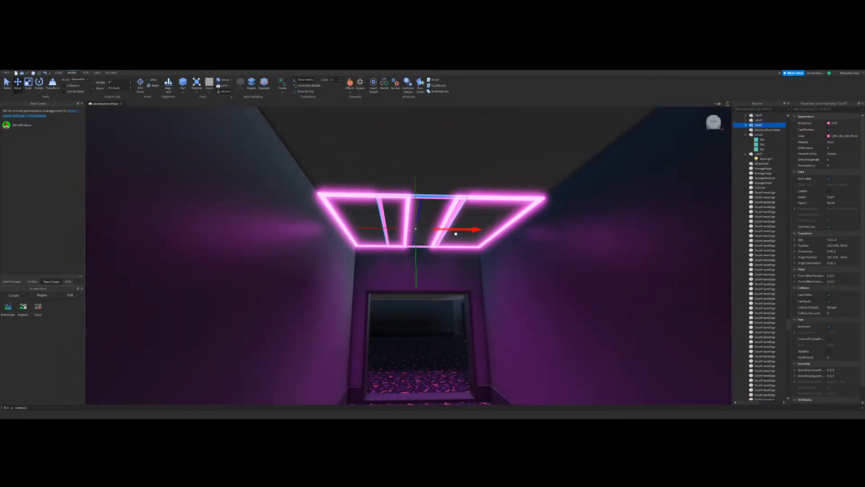
key(Delete)
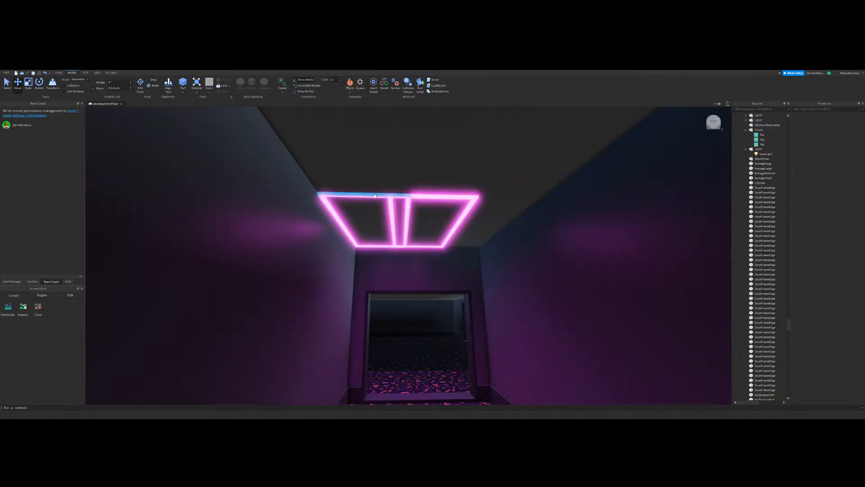
click(367, 195)
key(Delete)
Step: Duplicate the centred corridor light, shift the copy along the ceiling and delete the light it was spaced from
click(443, 197)
key(w)
right_drag(443, 196, 402, 264)
key(ctrl+d)
key(d)
drag(402, 264, 457, 307)
click(377, 254)
key(Delete)
Step: Undo the last light change and delete the surplus neon light on the corridor ceiling
right_drag(443, 263, 505, 182)
key(s)
key(e)
key(q)
right_drag(487, 226, 455, 242)
key(ctrl+z)
click(437, 245)
drag(463, 205, 386, 204)
click(389, 246)
key(Delete)
Step: Try another duplicate of the corridor light and delete it
right_drag(390, 214, 443, 181)
click(444, 182)
key(ctrl+d)
drag(472, 220, 515, 237)
key(Delete)
Step: Duplicate the room's corner light to the far end of the wall and add offset copies meeting midway between both
right_drag(515, 238, 426, 239)
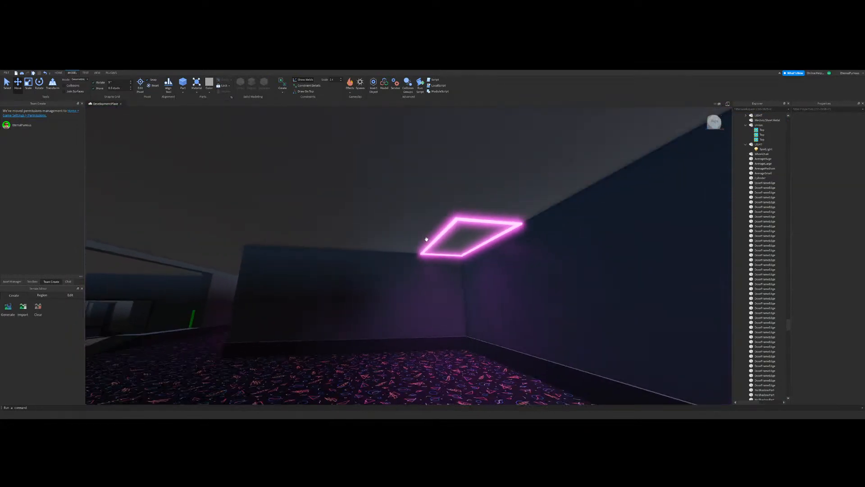
click(432, 244)
key(ctrl+d)
drag(433, 243, 455, 239)
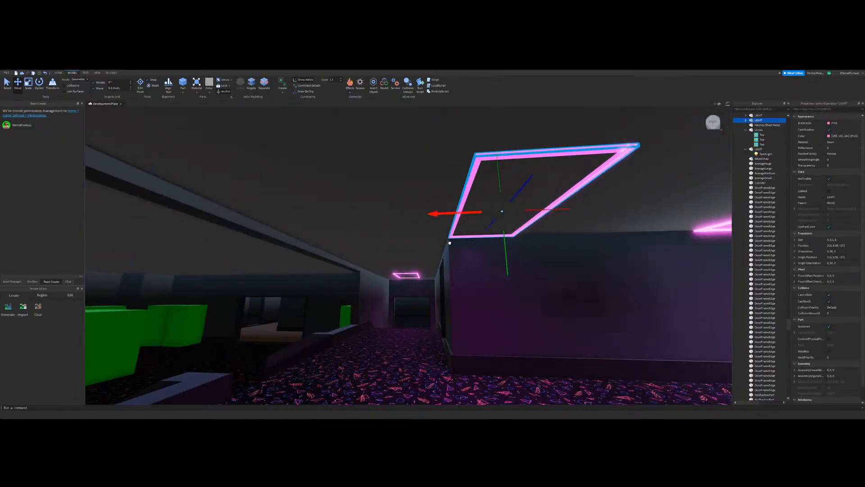
key(d)
key(d)
mouse_move(504, 221)
mouse_down()
mouse_move(431, 222)
mouse_move(537, 217)
mouse_move(499, 219)
mouse_up()
key(ctrl+d)
key(ctrl+d)
key(a)
key(d)
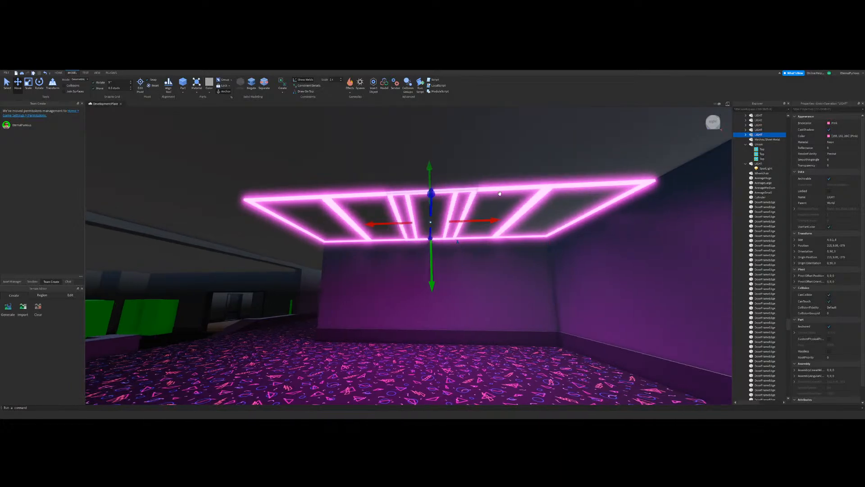
Step: Delete the outer and overlapping light copies, leaving only the centred neon light on the room's ceiling
click(493, 189)
key(Delete)
click(369, 191)
key(Delete)
key(ctrl+z)
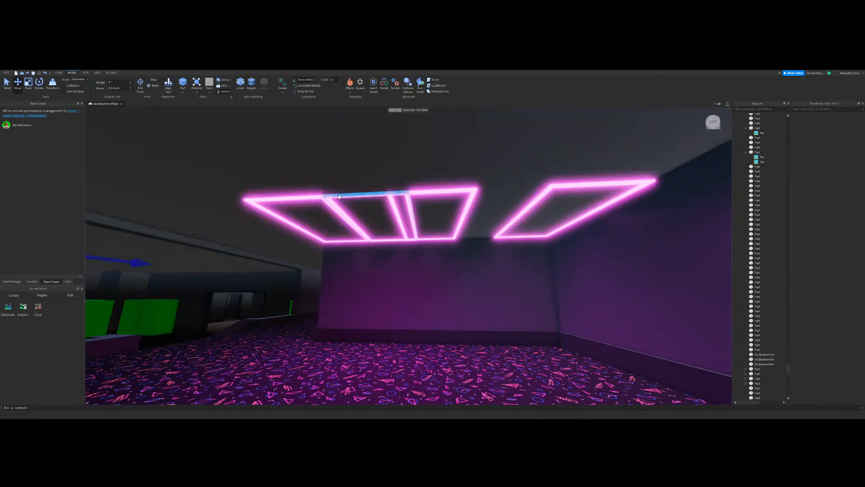
click(365, 195)
key(Delete)
click(314, 199)
key(Delete)
click(559, 186)
key(Delete)
Step: Duplicate the centred neon light and move the copy across the ceiling to the opposite wall
click(399, 220)
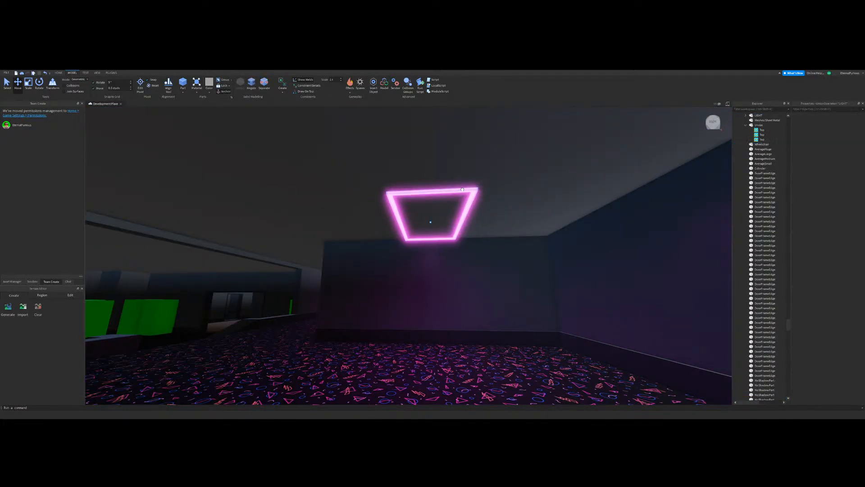
right_drag(392, 226, 393, 227)
key(ctrl+d)
key(d)
drag(377, 216, 464, 222)
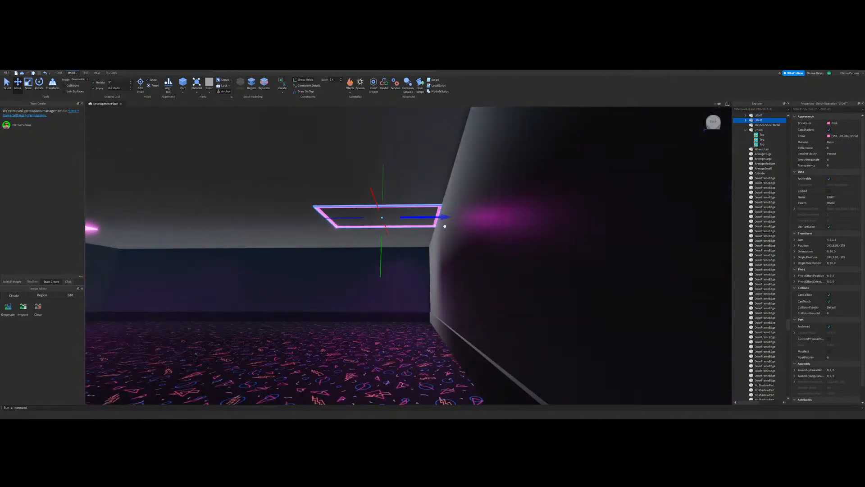
key(s)
key(a)
key(w)
Step: Shift both room lights inward from their walls with a 5-stud move increment, deleting the light left at the wall
click(386, 208)
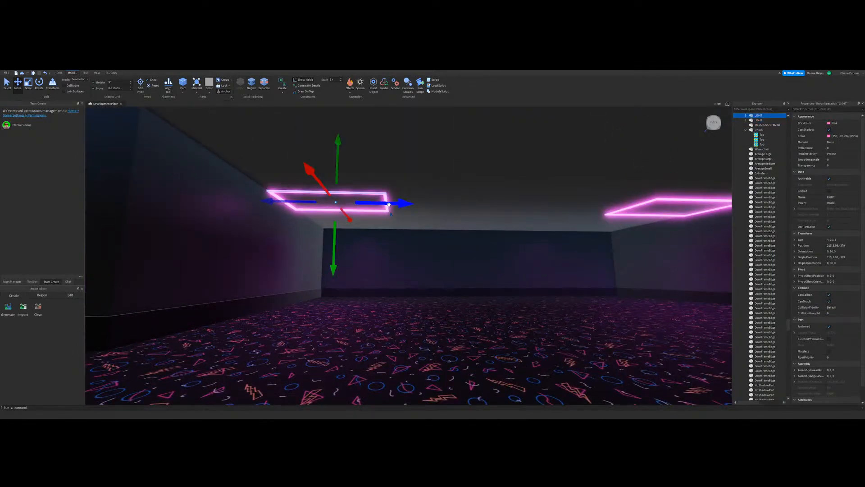
key(ctrl+d)
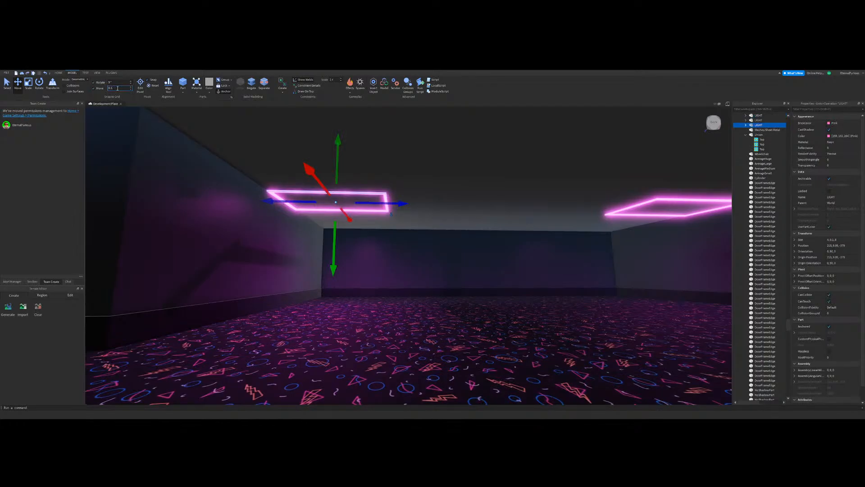
drag(402, 204, 385, 207)
key(d)
click(464, 202)
key(a)
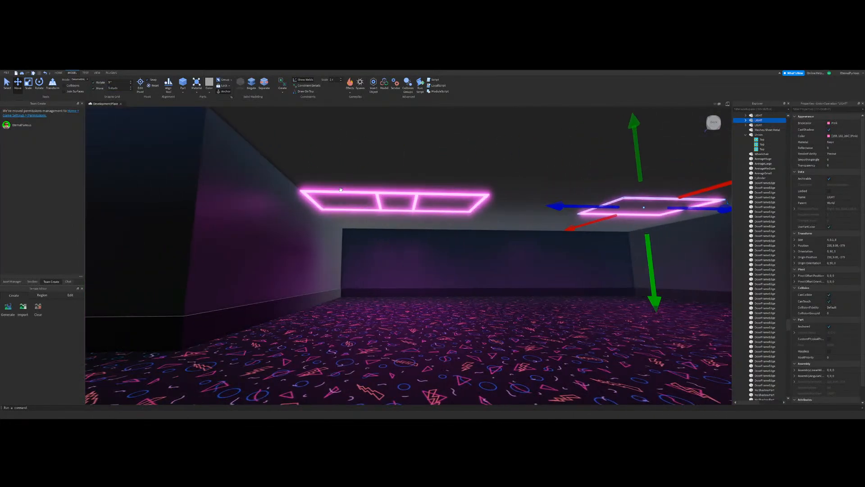
click(343, 189)
key(Delete)
Step: Set the move increment to 1 stud, select both room lights, duplicate them and move the copies across the ceiling
right_drag(438, 225, 490, 239)
key(w)
click(119, 89)
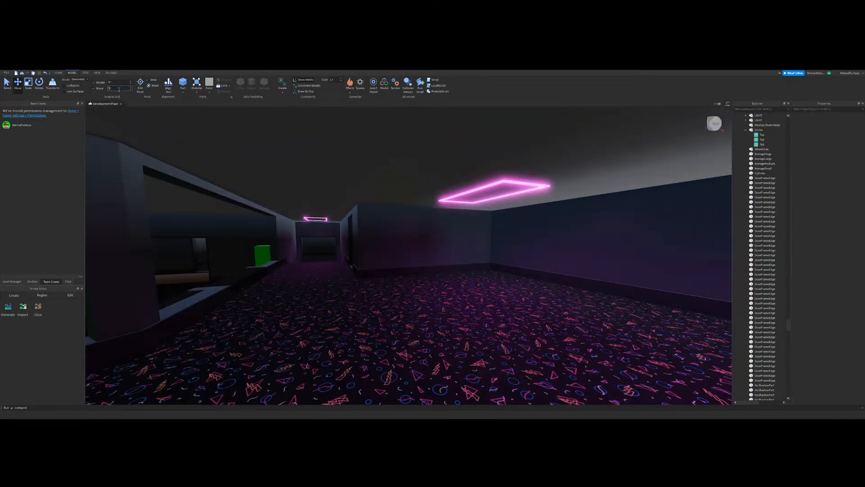
click(507, 180)
key(s)
right_drag(507, 181, 471, 274)
shift+click(483, 203)
key(ctrl+d)
drag(460, 294, 362, 300)
Step: Position the duplicated pair of lights on the ceiling so the four room lights form a two-by-two grid
key(a)
drag(402, 273, 423, 293)
key(w)
key(s)
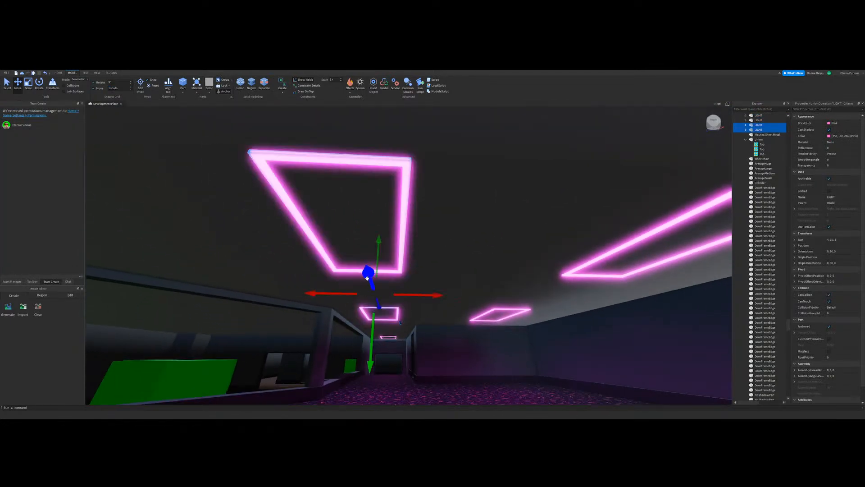
drag(367, 278, 389, 331)
key(w)
right_drag(490, 276, 477, 265)
key(w)
click(564, 249)
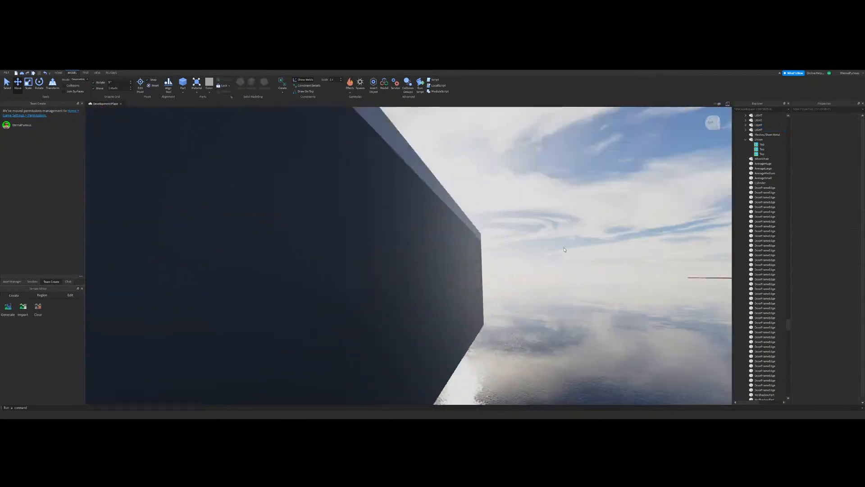
right_drag(407, 247, 407, 247)
key(w)
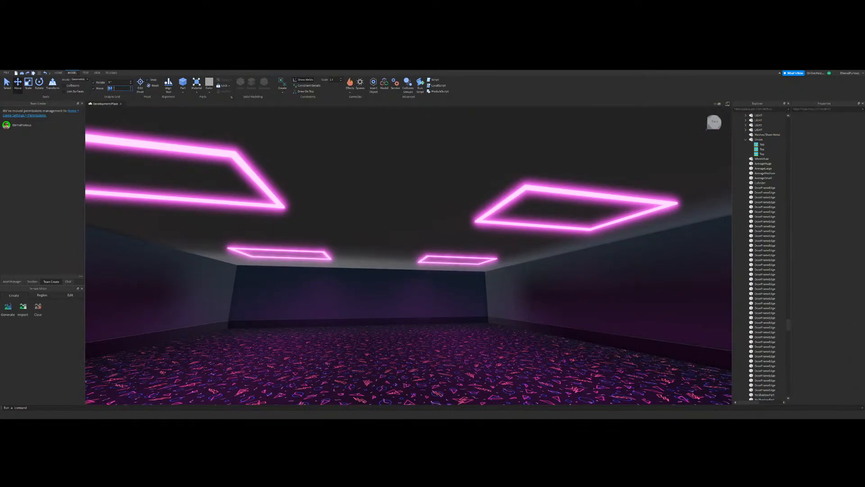
Step: Duplicate one of the grid's neon lights and move the copy along the ceiling beyond the grid
click(141, 174)
right_drag(141, 174, 141, 173)
key(s)
key(ctrl+d)
drag(380, 250, 500, 242)
key(a)
right_drag(501, 242, 500, 242)
key(s)
Step: Duplicate the moved light again and place the new copy as a spacing guide along the same row
key(ctrl+d)
key(a)
drag(473, 277, 419, 280)
right_drag(419, 280, 419, 280)
drag(419, 280, 419, 281)
right_drag(419, 280, 419, 281)
key(w)
drag(419, 281, 450, 267)
right_drag(450, 266, 450, 267)
key(s)
key(w)
drag(328, 217, 471, 213)
Step: Delete the surplus spacing lights from the ceiling row and view the remaining lights along the corridor
click(565, 177)
key(Delete)
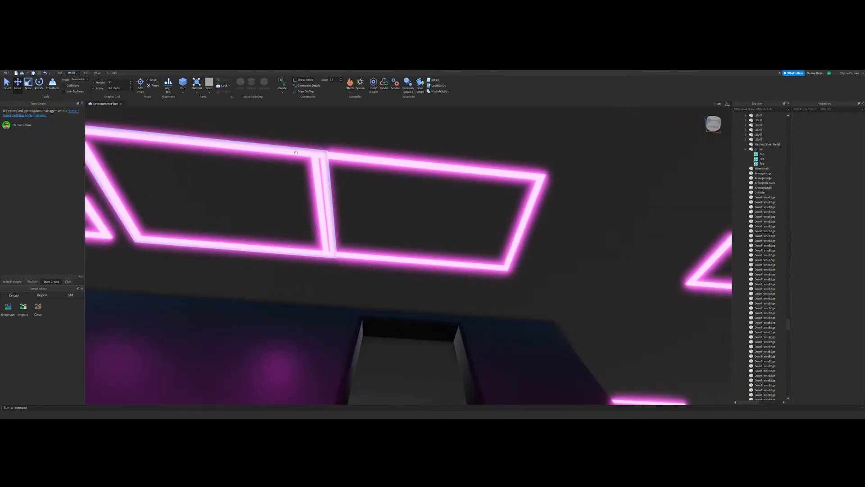
click(294, 152)
key(Delete)
right_drag(474, 288, 477, 288)
key(w)
key(s)
key(w)
right_drag(444, 245, 439, 247)
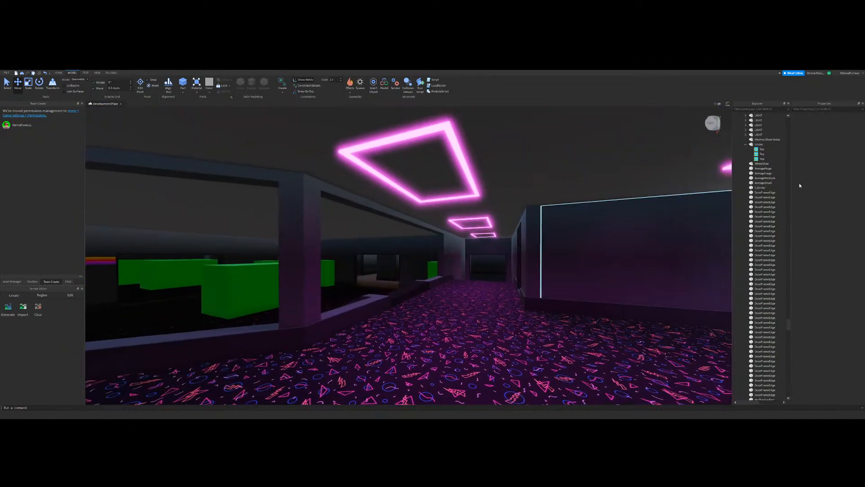
Step: Collapse the World folder and try the Lighting service's Ambient colour at 0, 0, 0
scroll(780, 329, up, 15)
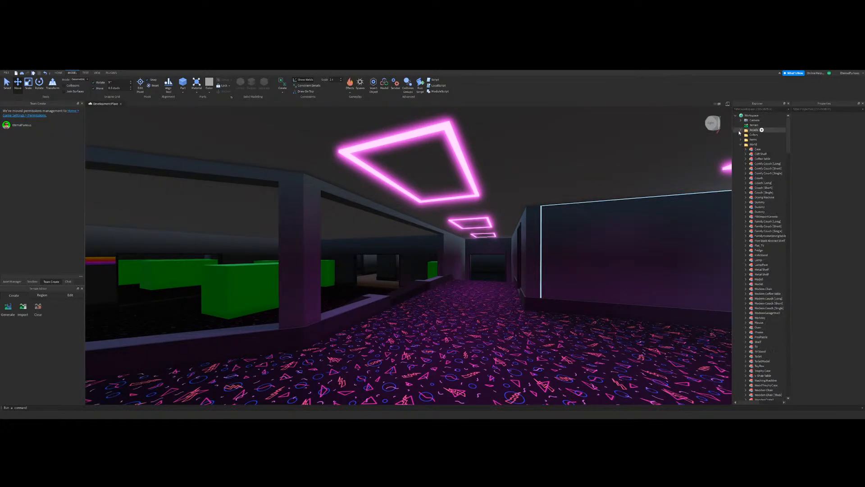
click(740, 144)
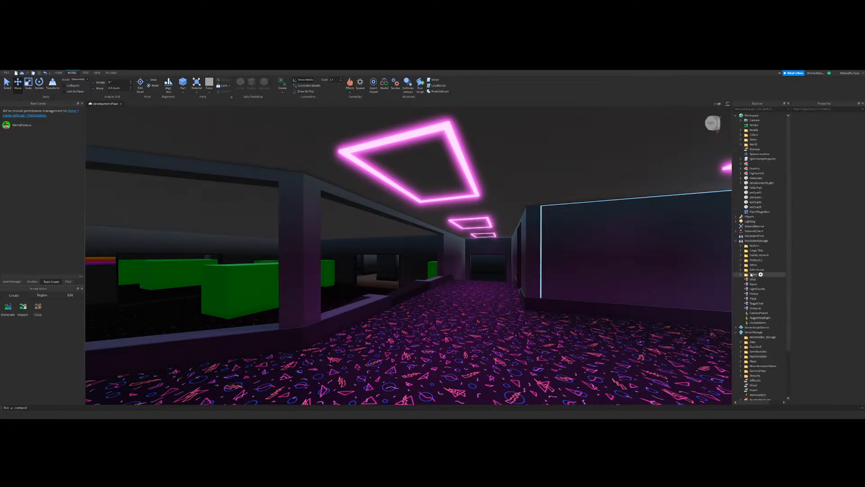
click(745, 221)
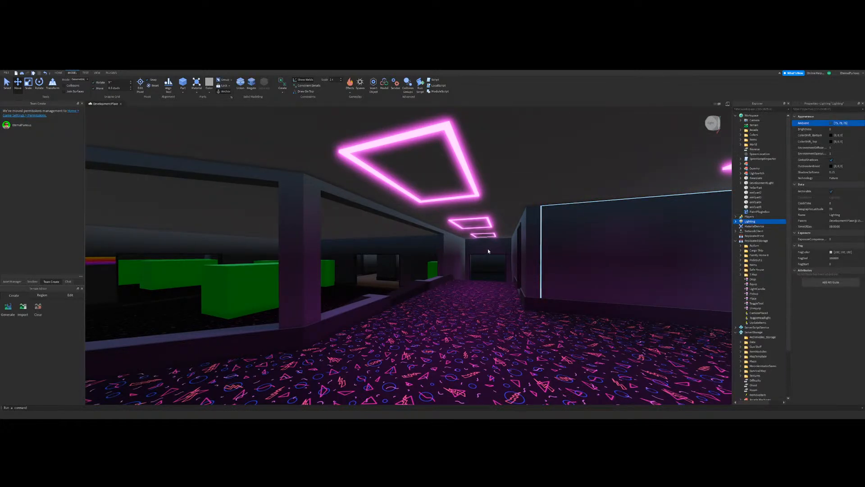
click(469, 288)
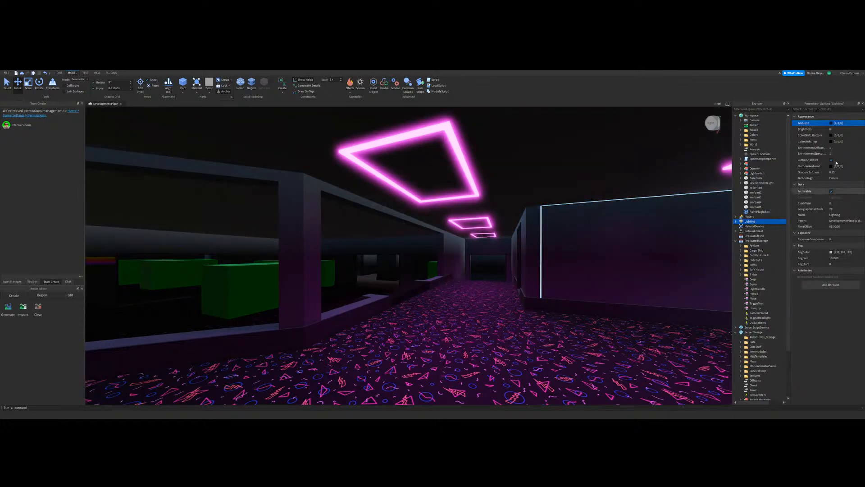
Step: Try environment diffuse and specular scales of 0 in Lighting and view the rooms with them
click(838, 147)
text(0)
key(Return)
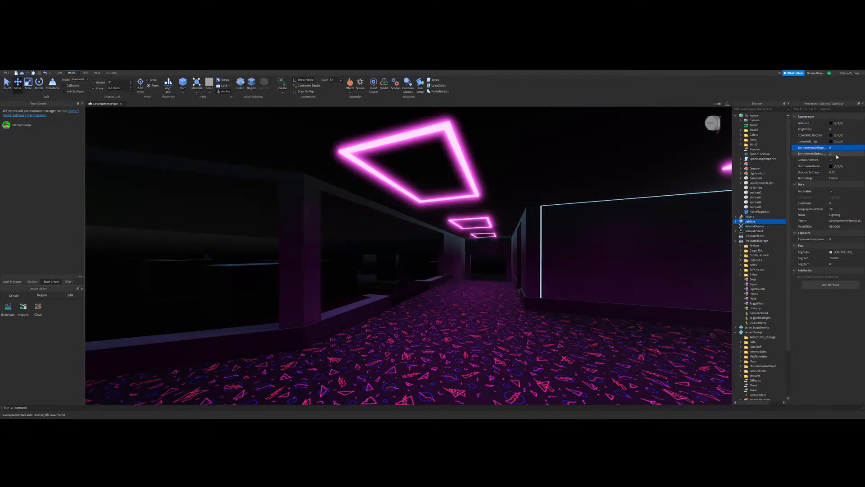
text(0)
key(Return)
right_drag(507, 276, 479, 254)
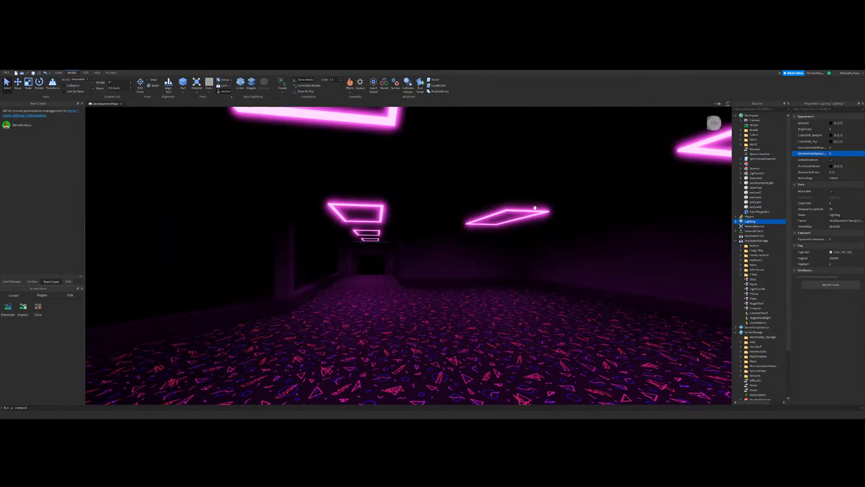
right_drag(489, 260, 447, 248)
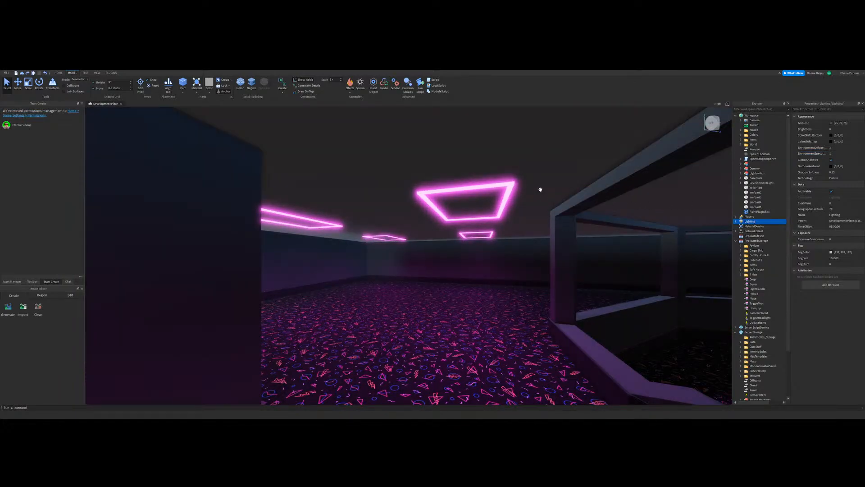
Step: Select the SpotLights inside all six ceiling LIGHT frames and change their colour to a paler pink
click(504, 192)
scroll(741, 271, down, 10)
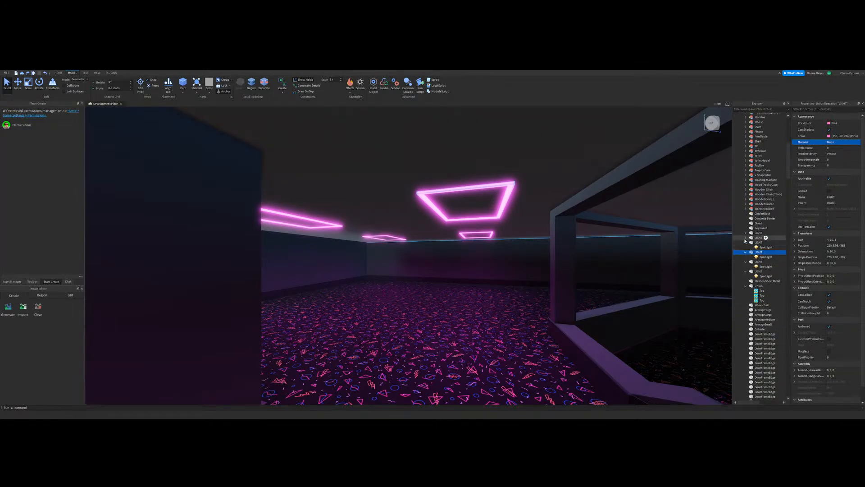
click(762, 238)
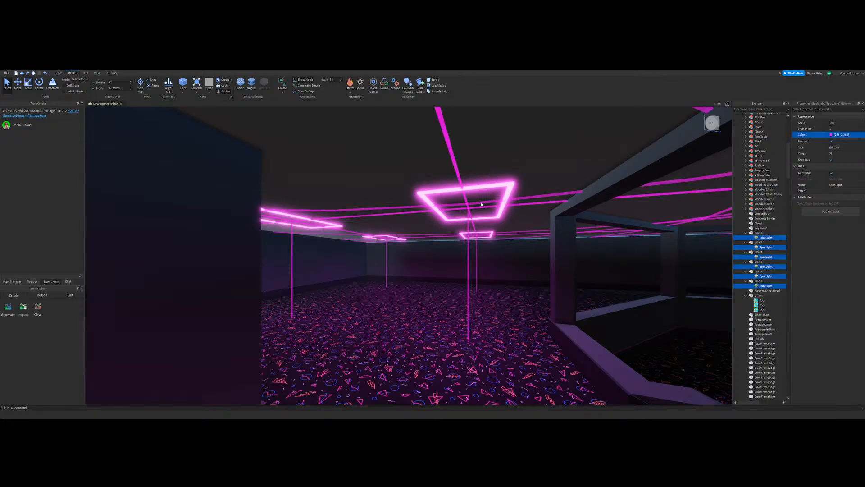
drag(437, 201, 437, 226)
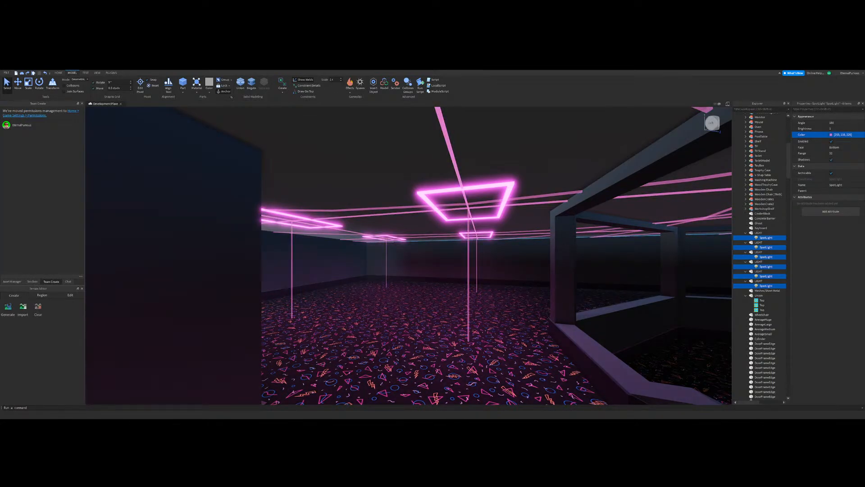
Step: Set the Lighting service's Ambient colour to 0, 0, 0
drag(789, 157, 789, 129)
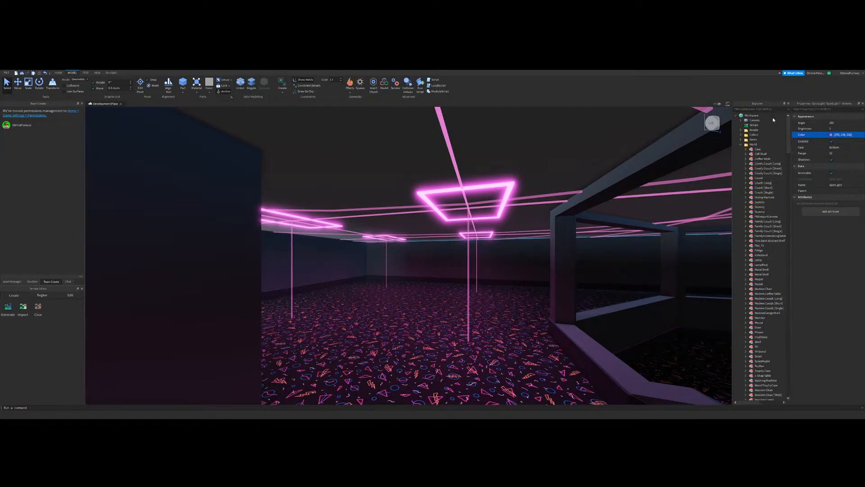
scroll(746, 263, down, 3)
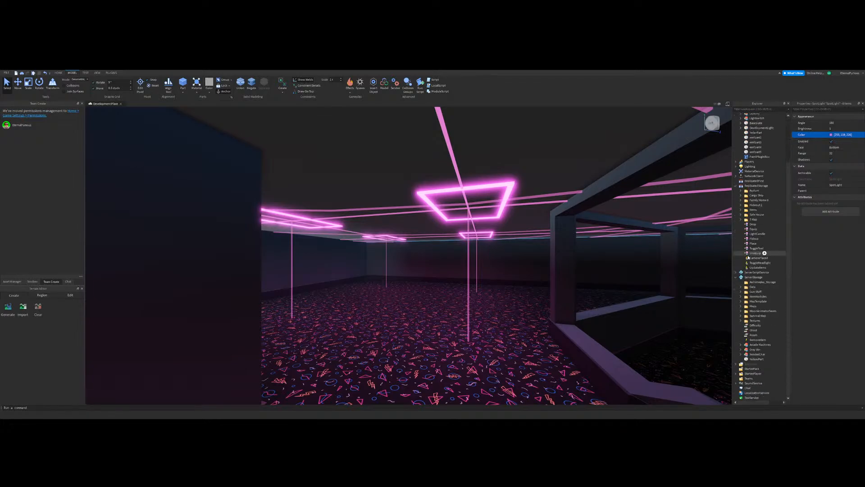
click(748, 166)
click(484, 289)
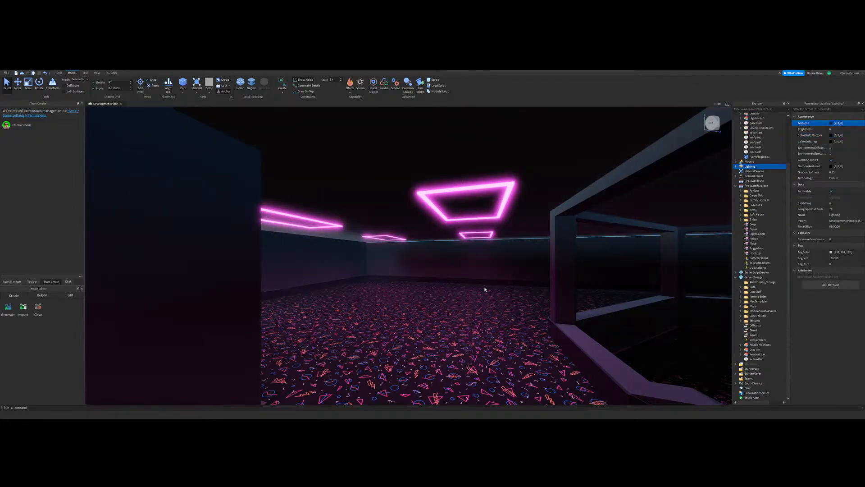
Step: Try 0 for both the environment diffuse and specular scales in Lighting and check the stair corridor
click(840, 148)
text(0)
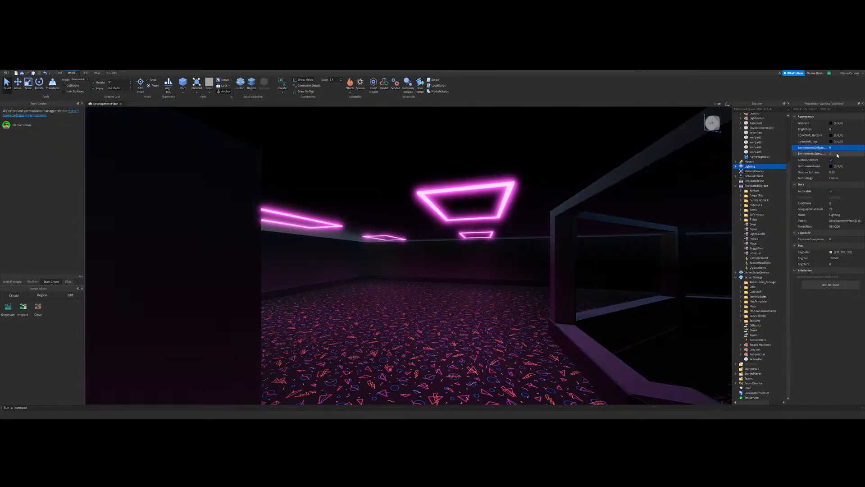
click(837, 154)
text(0w)
right_drag(460, 234, 452, 250)
key(w)
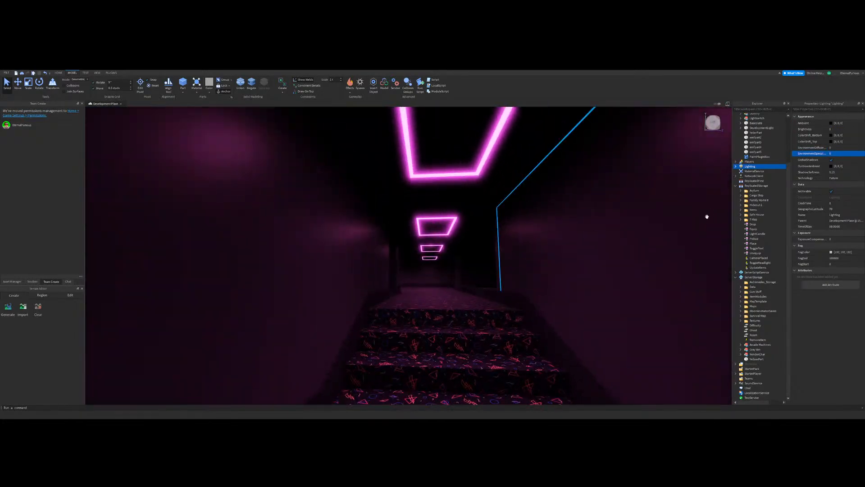
Step: Select the SpotLights of all six ceiling frames again, lighten their pink colour further and check the carpeted hall
click(486, 167)
scroll(767, 309, down, 8)
click(763, 322)
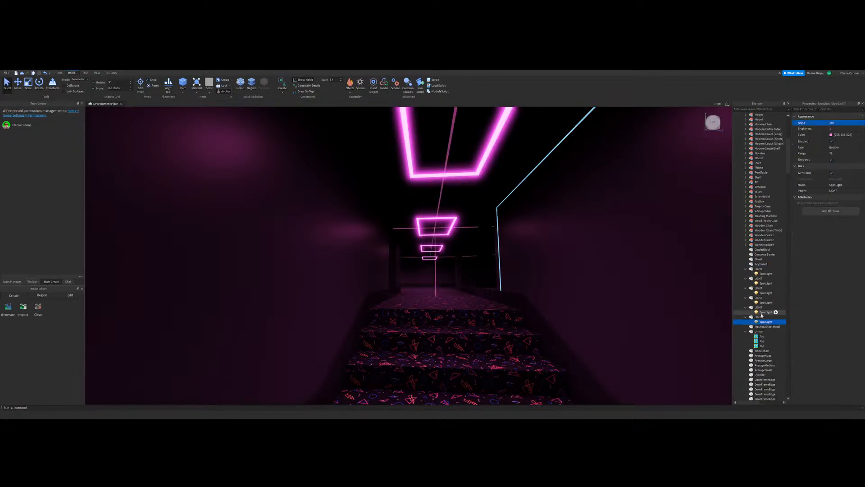
ctrl+click(765, 274)
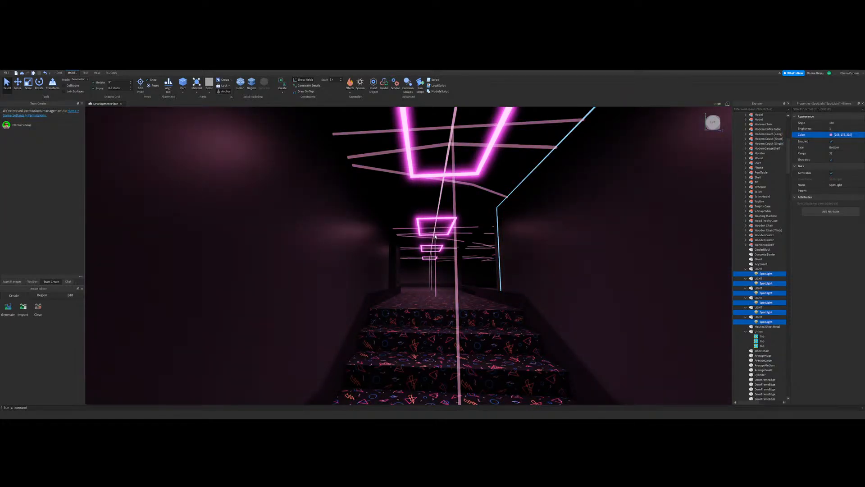
key(w)
right_drag(483, 253, 468, 240)
Step: Undo the latest SpotLight colour edits and compare the light in the carpeted hall and stair corridor
key(ctrl+z)
key(ctrl+z)
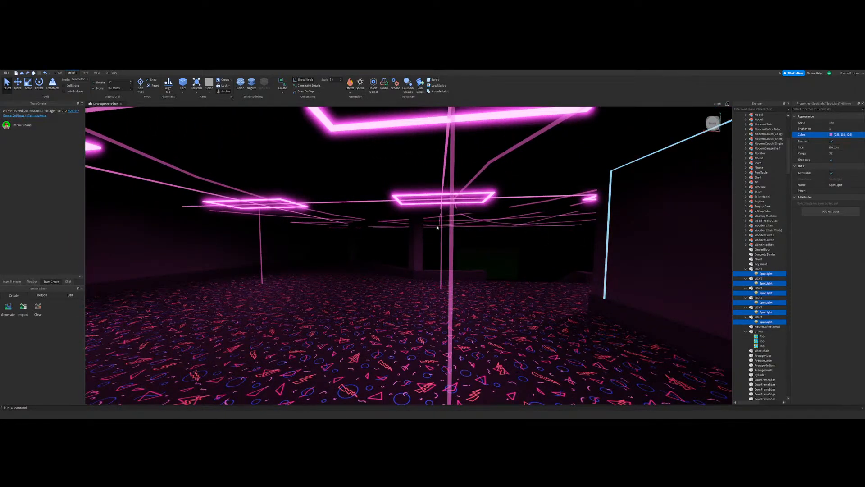
key(ctrl+z)
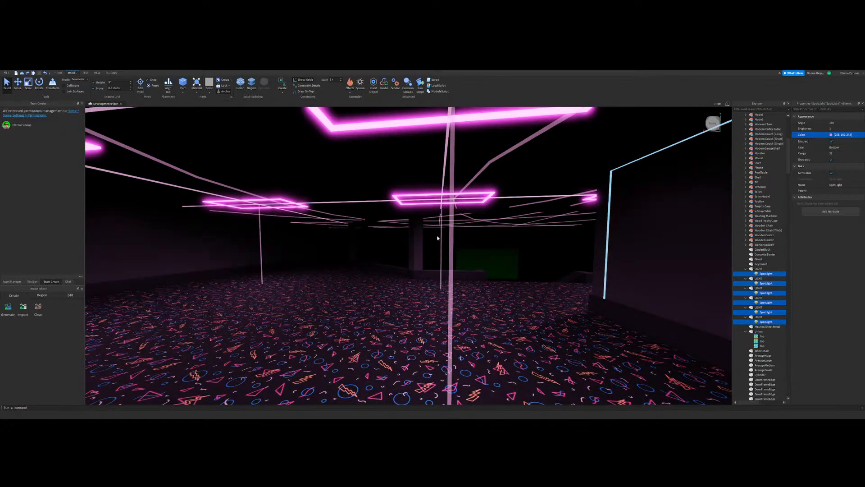
right_drag(459, 287, 439, 282)
key(w)
click(499, 282)
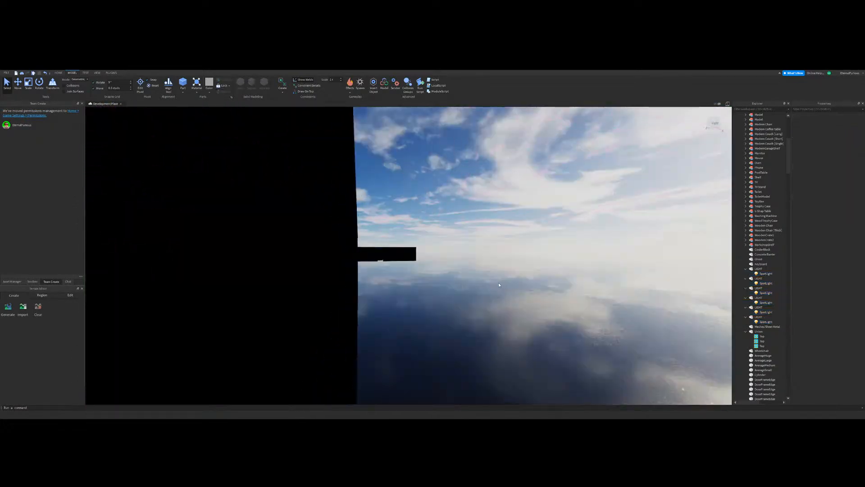
right_drag(498, 282, 476, 232)
key(w)
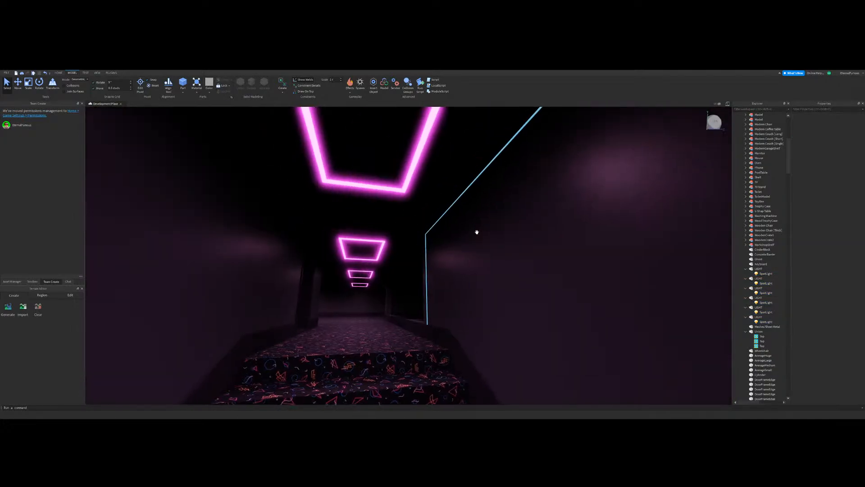
Step: Check a ceiling frame's SpotLight and revert the recent Lighting service and spotlight colour changes
click(765, 322)
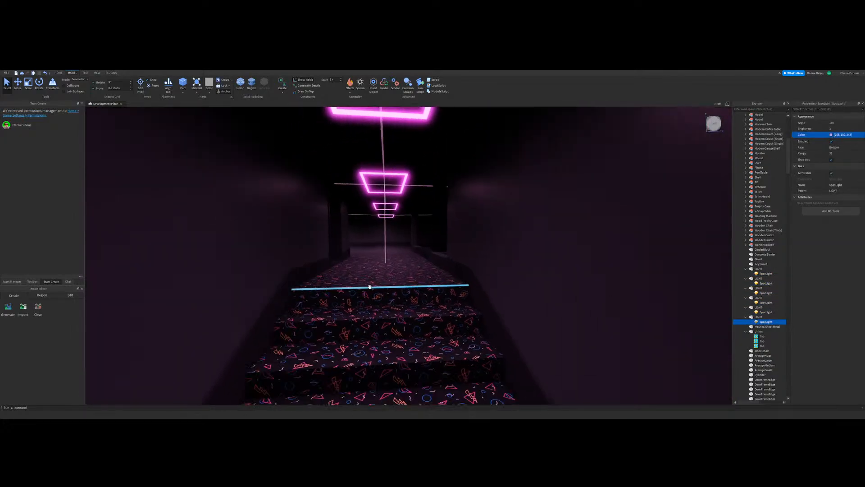
key(w)
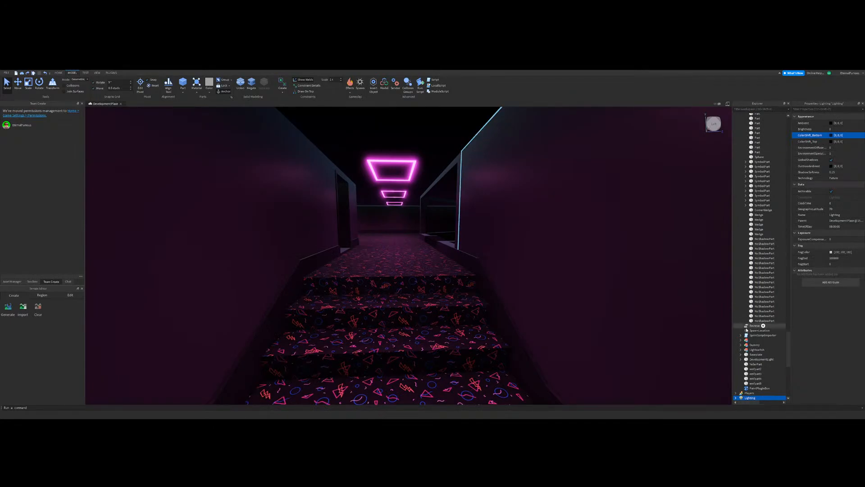
scroll(762, 316, down, 5)
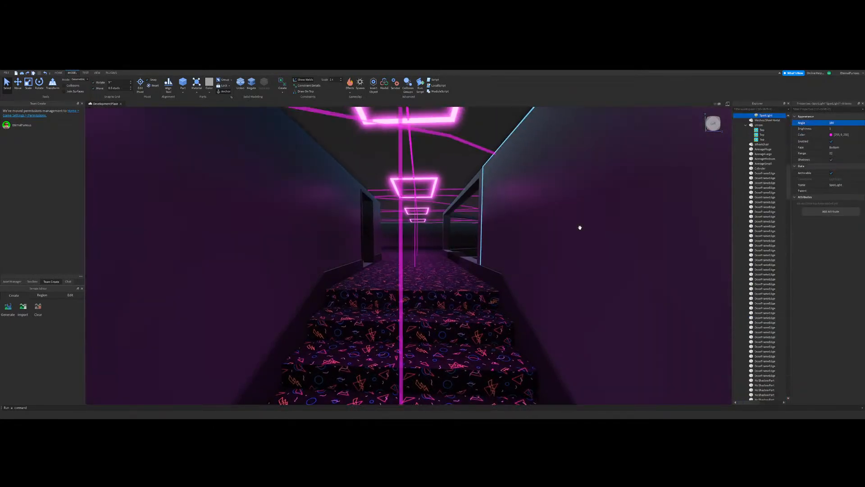
scroll(442, 274, up, 2)
right_drag(442, 274, 431, 269)
Step: Examine the light and ambient tone through the carpeted back room, window area, stair corridor and lower hall
click(387, 251)
right_drag(386, 251, 387, 250)
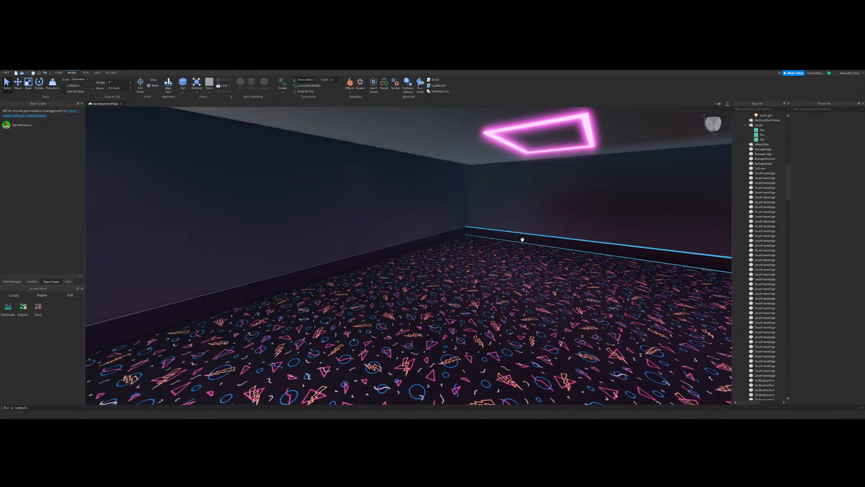
right_drag(508, 240, 508, 239)
key(w)
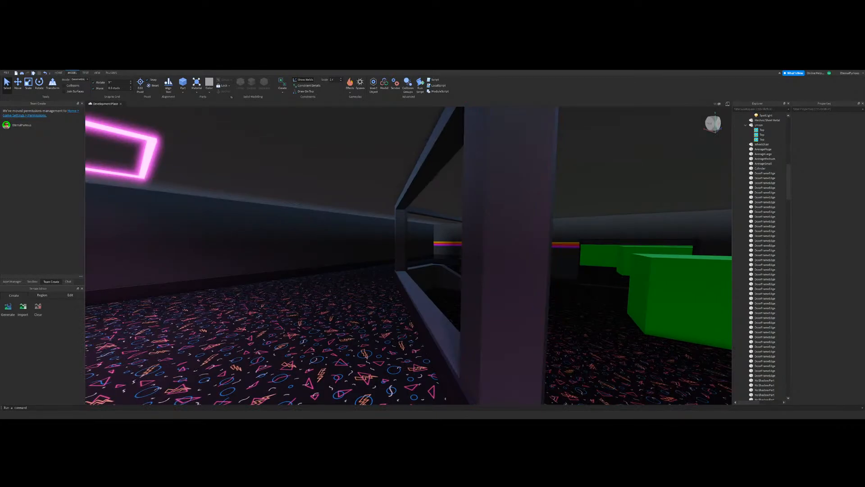
right_drag(468, 259, 473, 255)
key(w)
key(w)
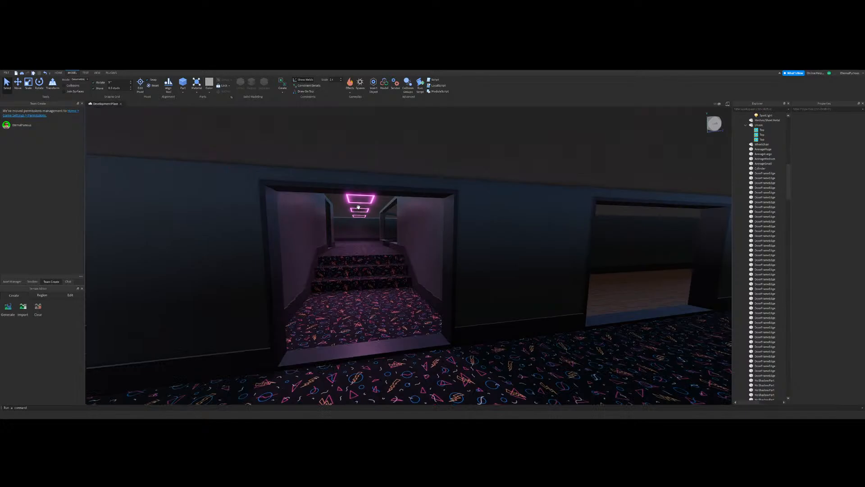
key(w)
right_drag(358, 207, 471, 255)
key(s)
right_drag(368, 189, 461, 273)
key(w)
key(a)
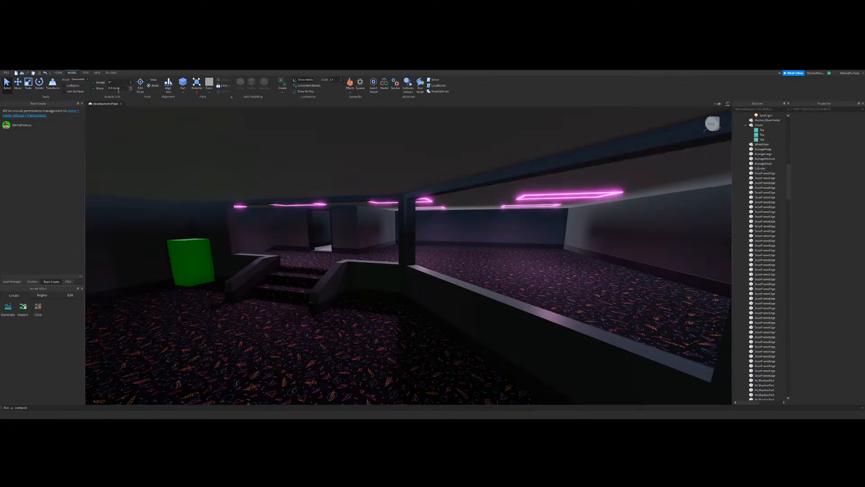
Step: Activate the Scale tool
click(28, 86)
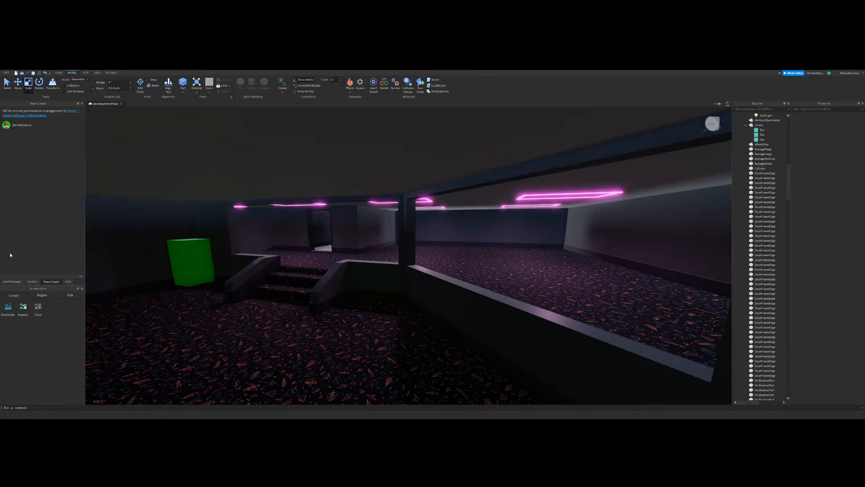